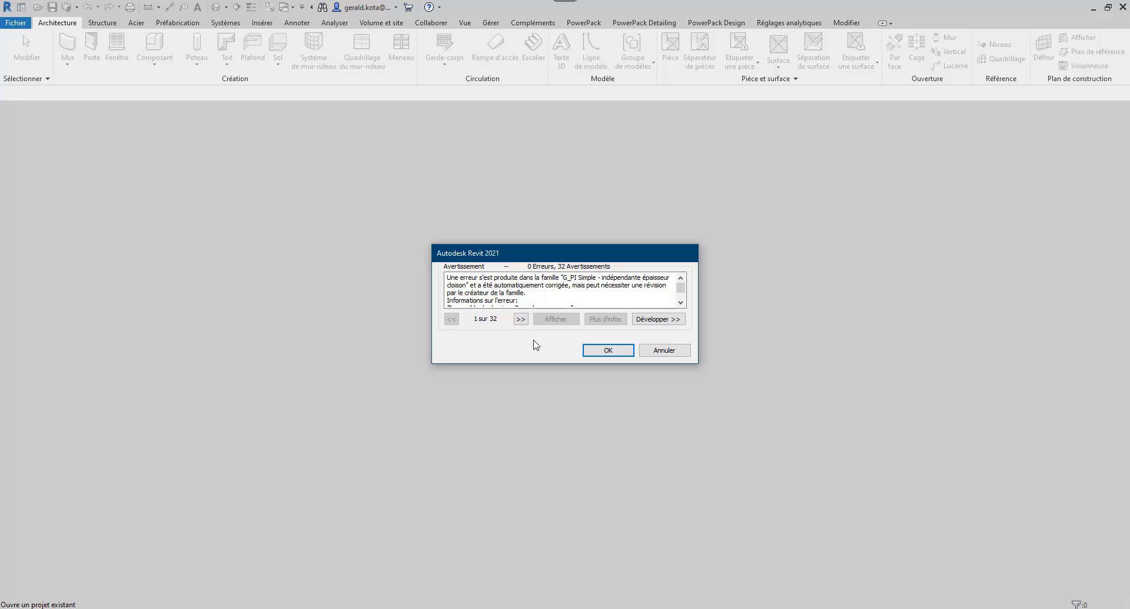
# - Accept the family warnings to finish opening the project, and examine Building A from another side in 3D
pyautogui.click(626, 355)
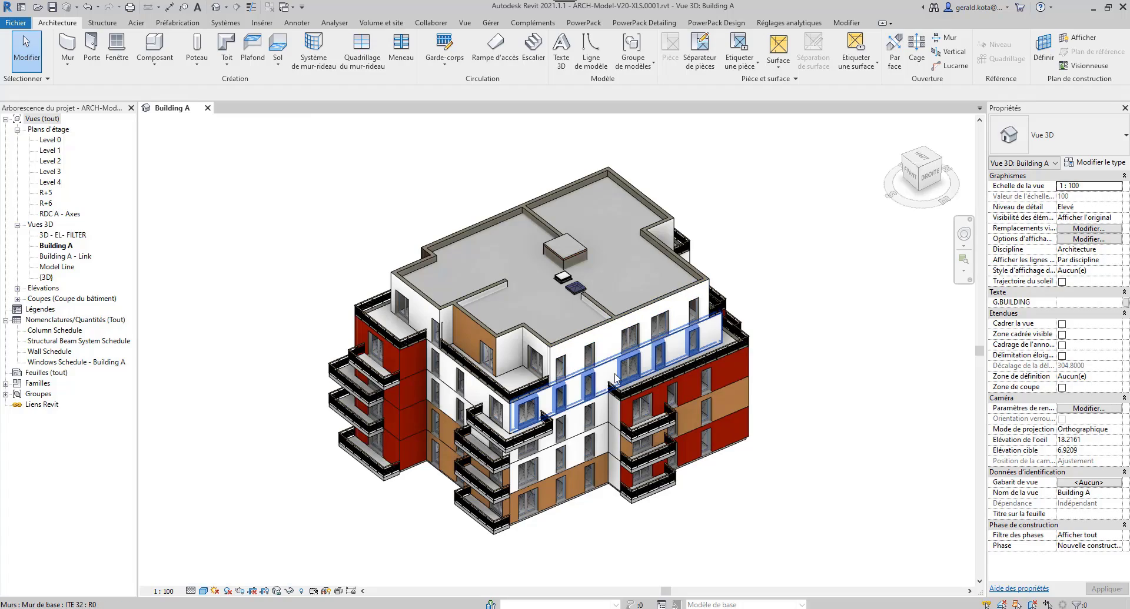
pyautogui.moveTo(615, 377); pyautogui.dragTo(526, 412, button='middle')
pyautogui.scroll(3, 526, 411)
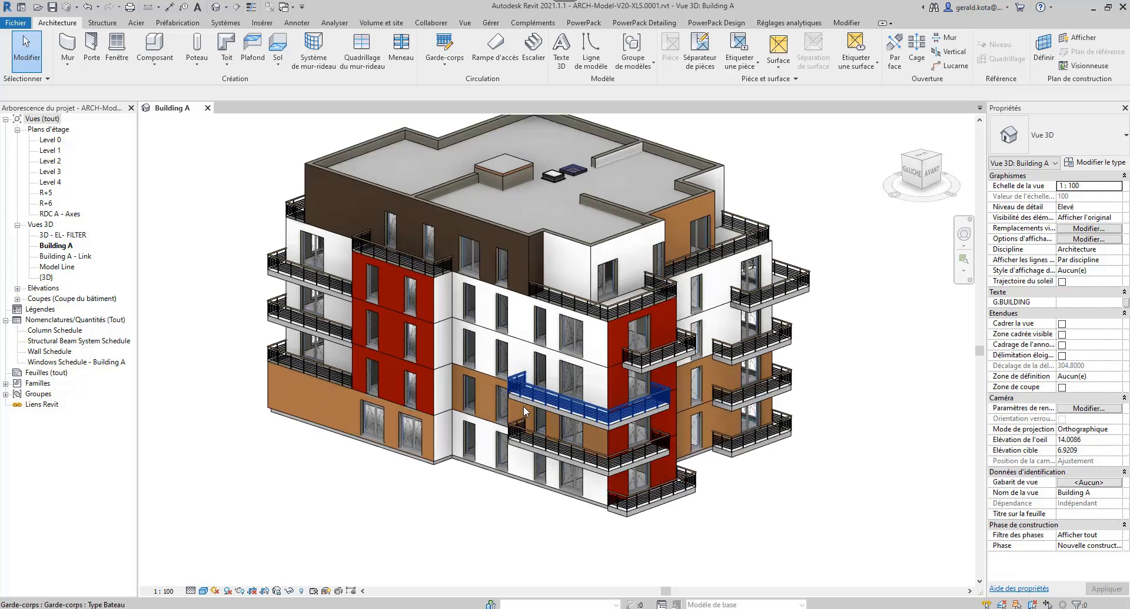
pyautogui.scroll(-1, 525, 412)
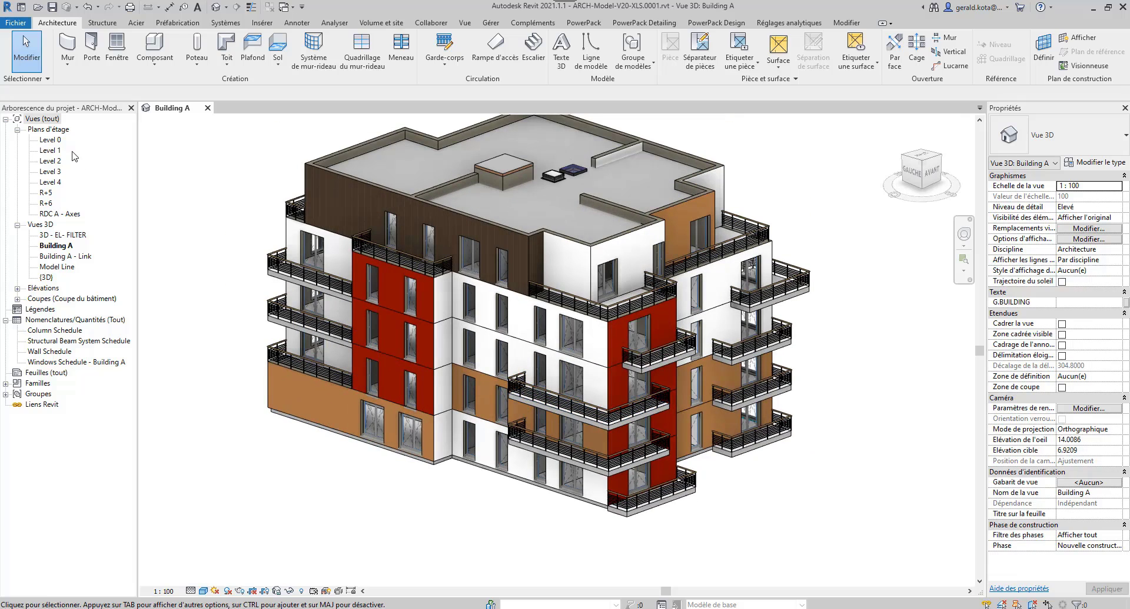
# - Examine the Level 0 floor plan and check the type of the partition wall between the 8.22 m² and 18.35 m² rooms
pyautogui.click(50, 140)
pyautogui.doubleClick(50, 140)
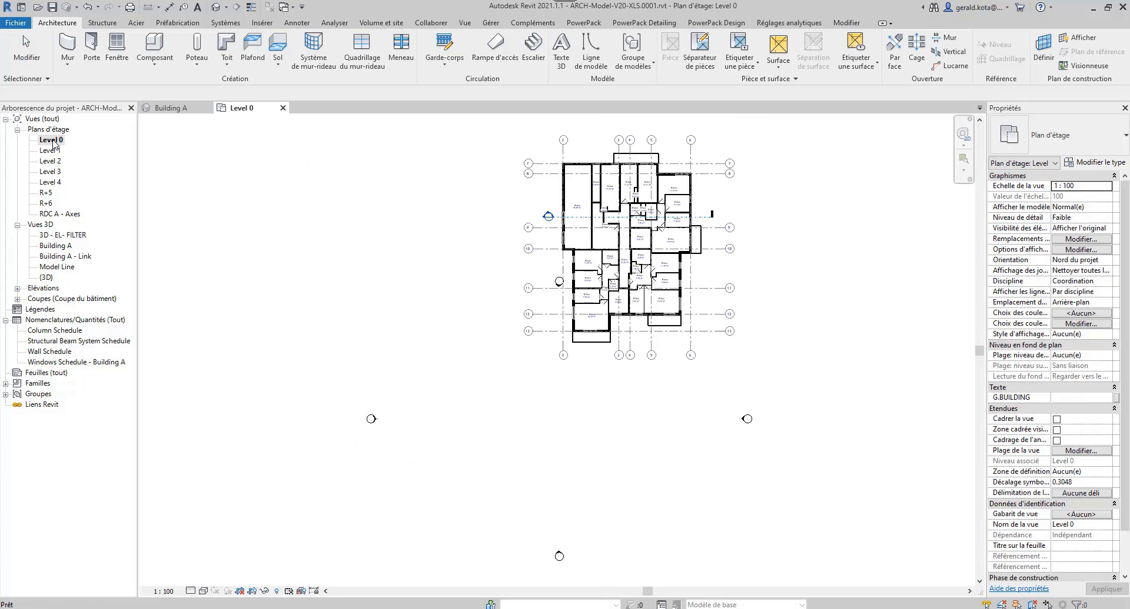
pyautogui.scroll(5, 492, 346)
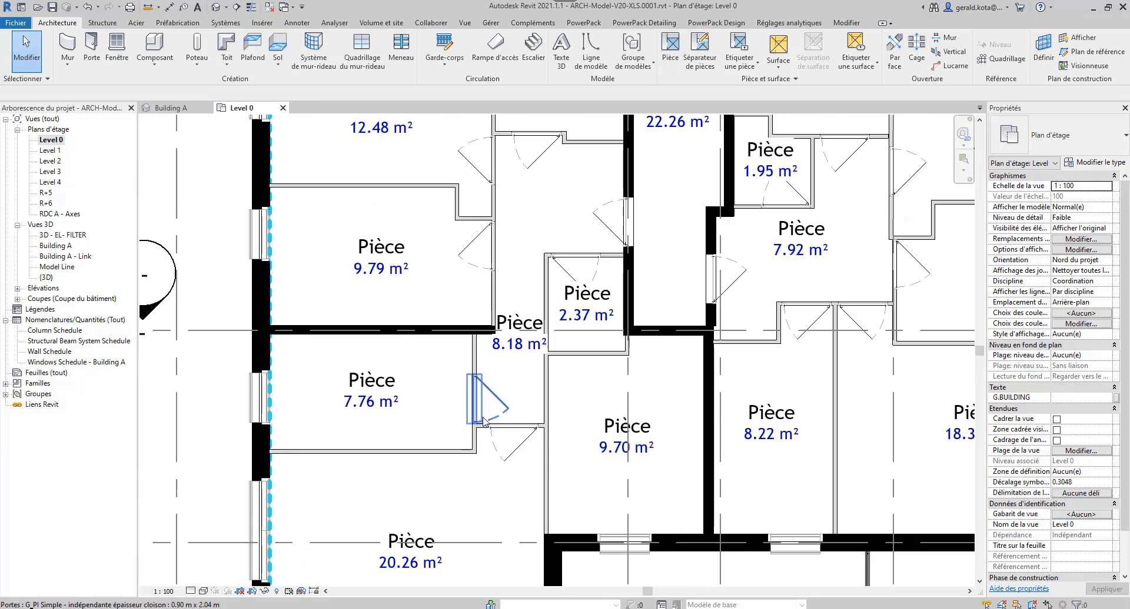
pyautogui.scroll(-3, 484, 421)
pyautogui.moveTo(562, 428); pyautogui.dragTo(449, 445, button='middle')
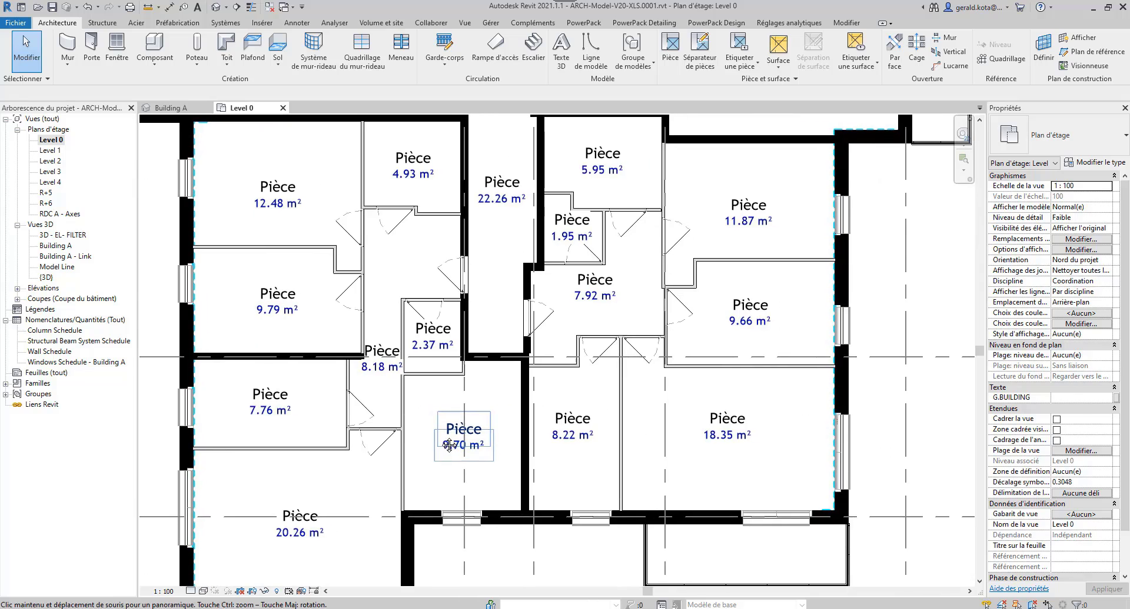
pyautogui.click(625, 396)
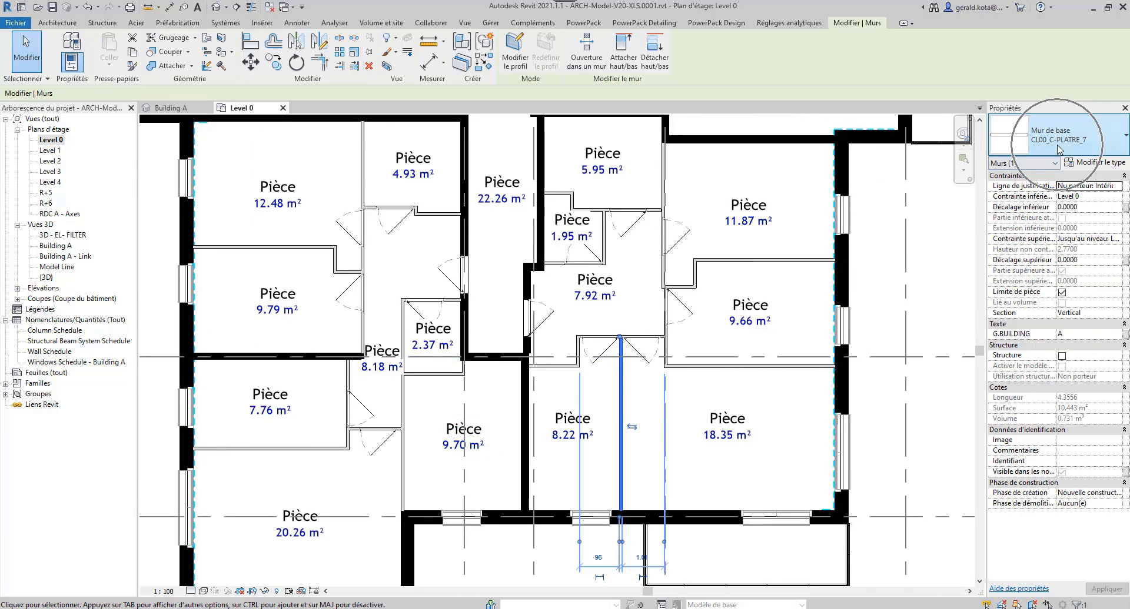
pyautogui.scroll(-2, 644, 399)
pyautogui.scroll(-4, 644, 399)
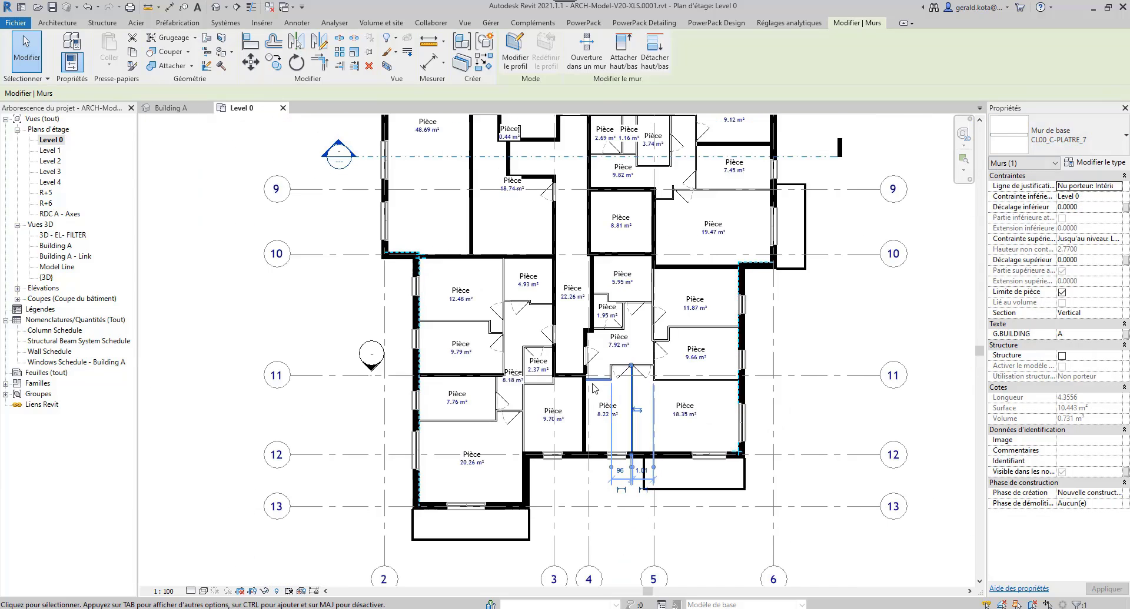
pyautogui.press('Escape')
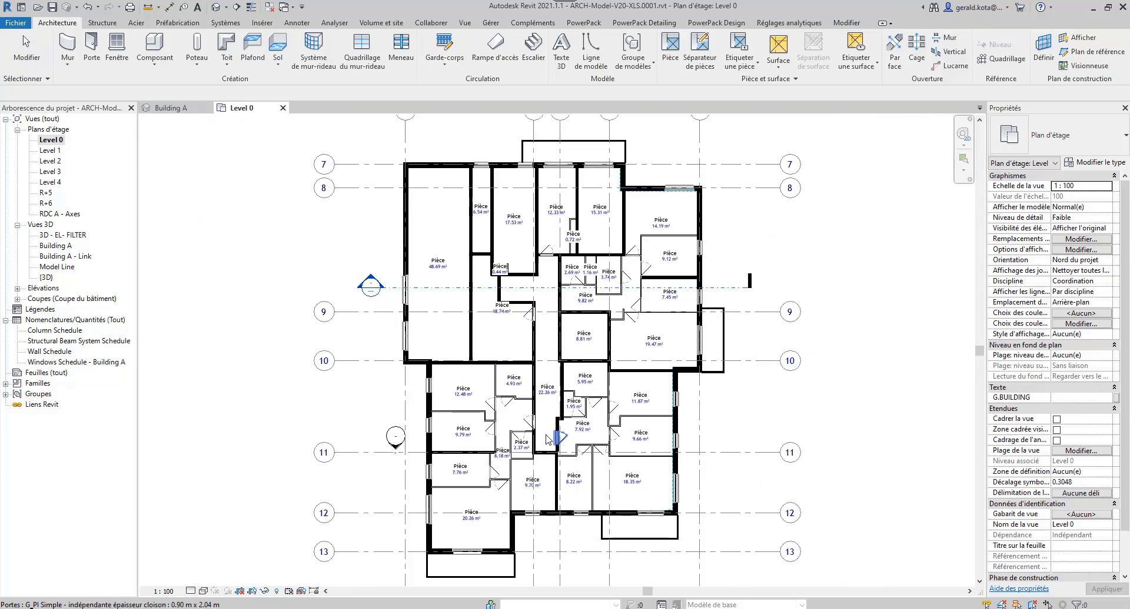
# - Review the floor plans from Level 1 up to R+6 and RDC A - Axes, and return to Level 0
pyautogui.click(50, 151)
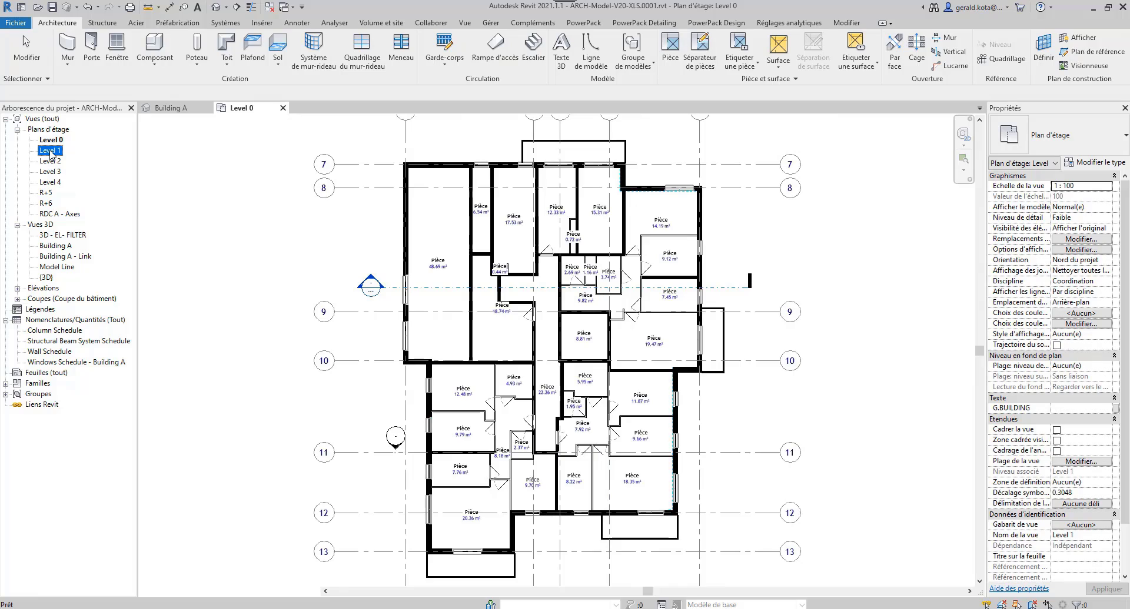
pyautogui.doubleClick(51, 151)
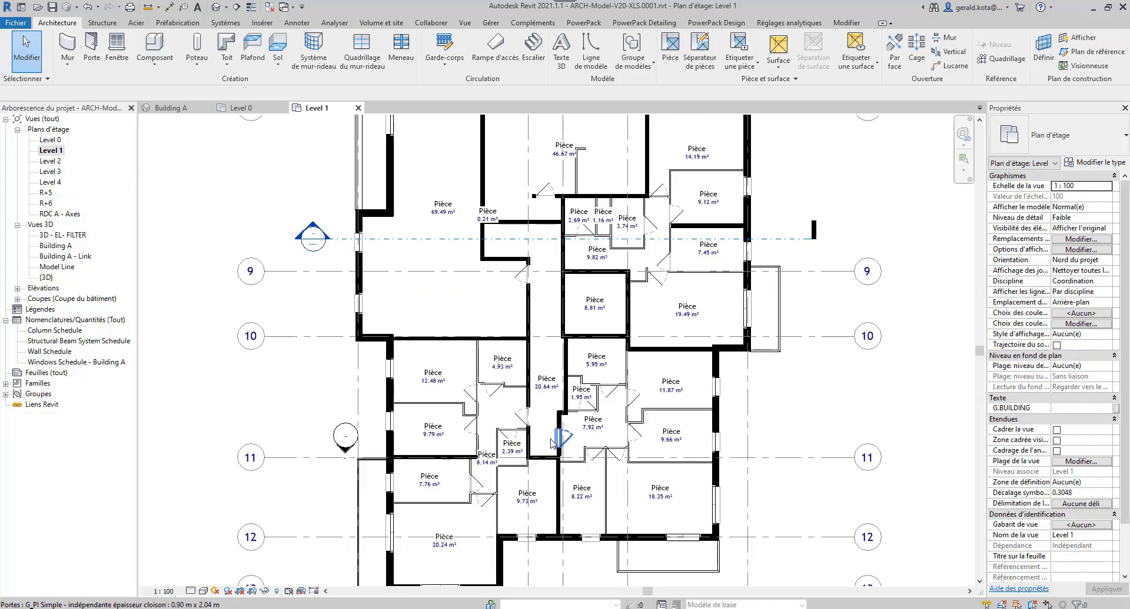
pyautogui.scroll(-1, 553, 444)
pyautogui.click(50, 161)
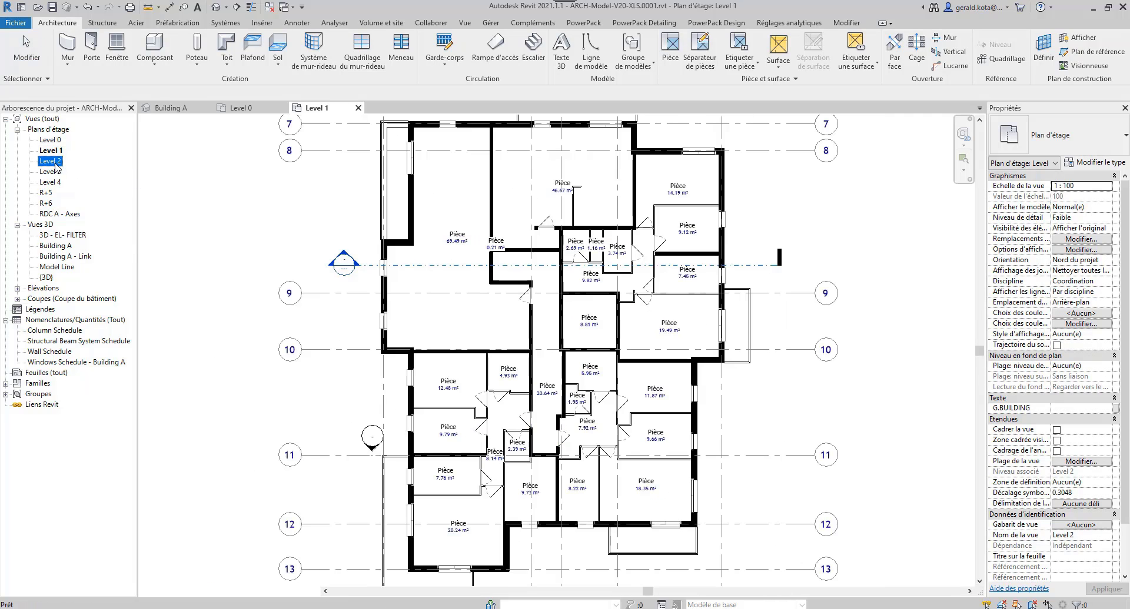
pyautogui.doubleClick(56, 163)
pyautogui.doubleClick(51, 172)
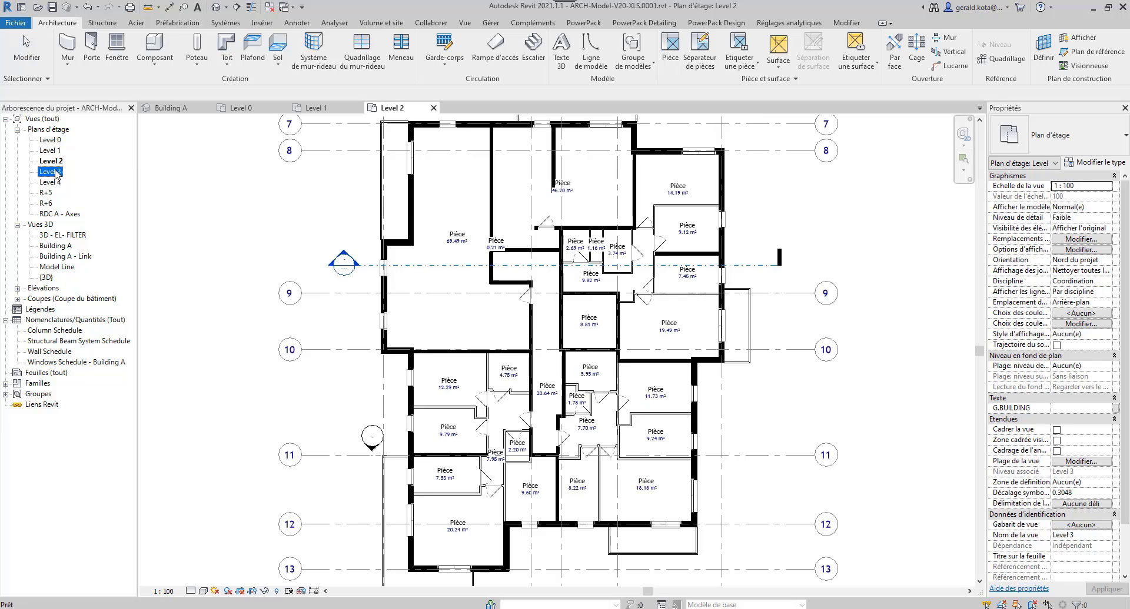
pyautogui.doubleClick(54, 183)
pyautogui.click(51, 194)
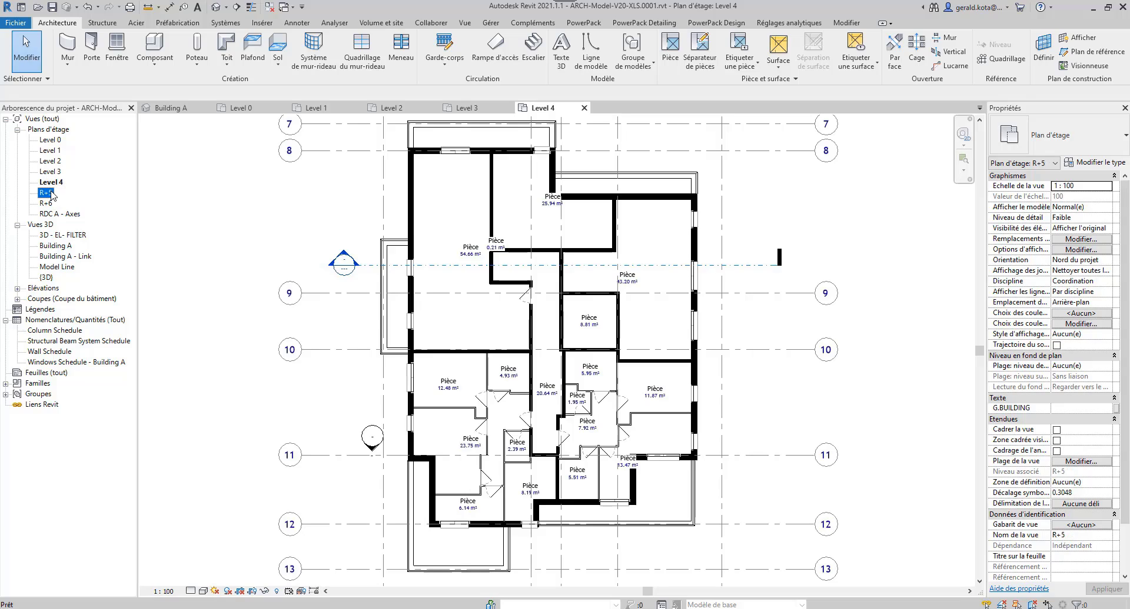
pyautogui.doubleClick(51, 194)
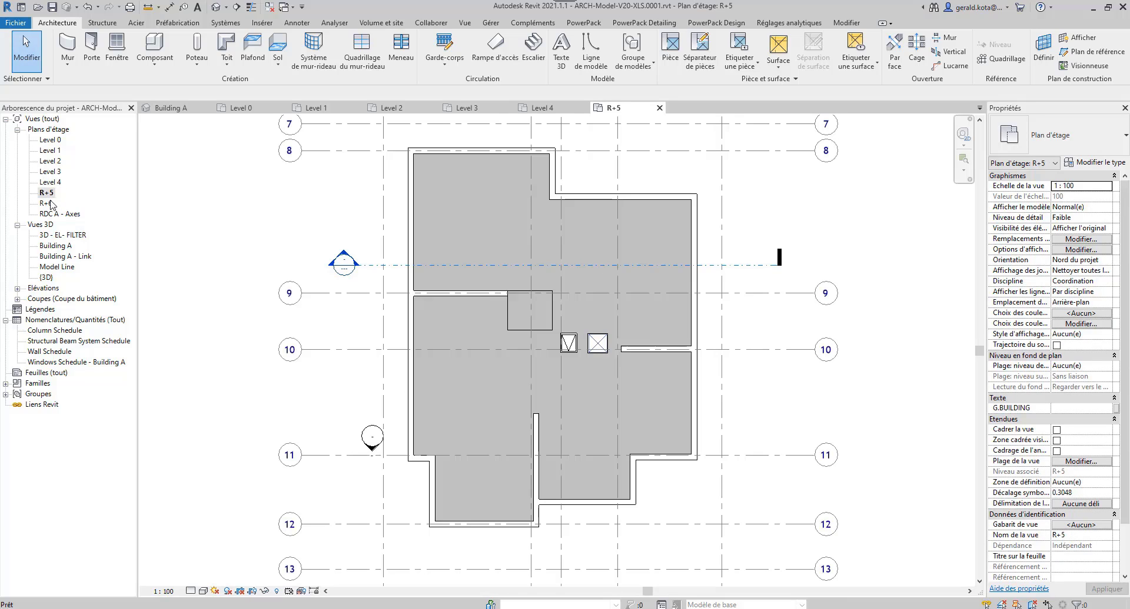
pyautogui.doubleClick(51, 204)
pyautogui.doubleClick(51, 214)
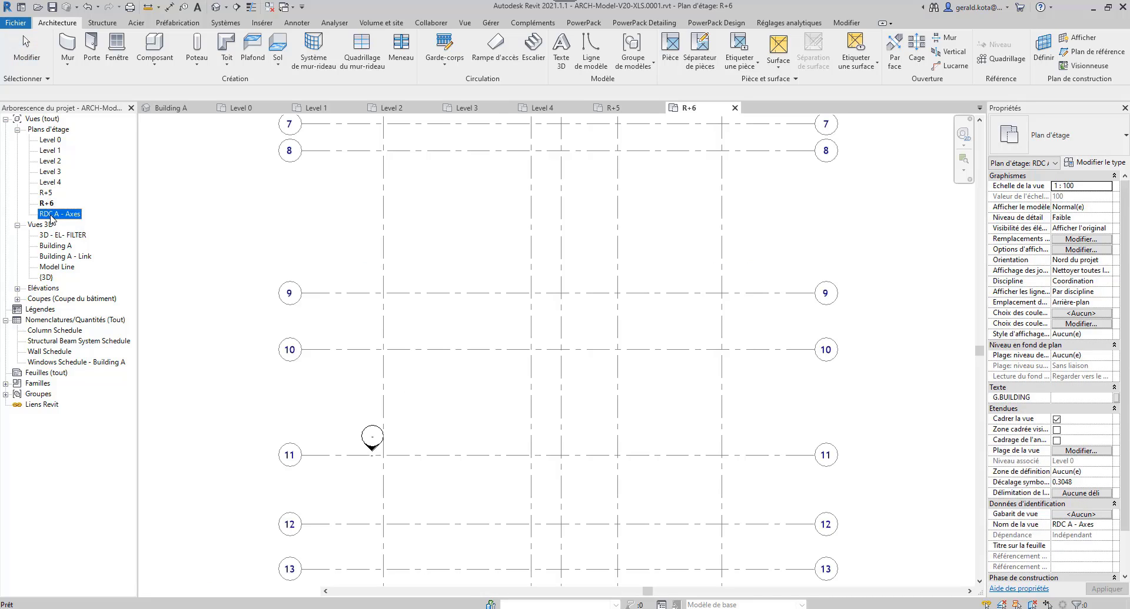
pyautogui.doubleClick(50, 140)
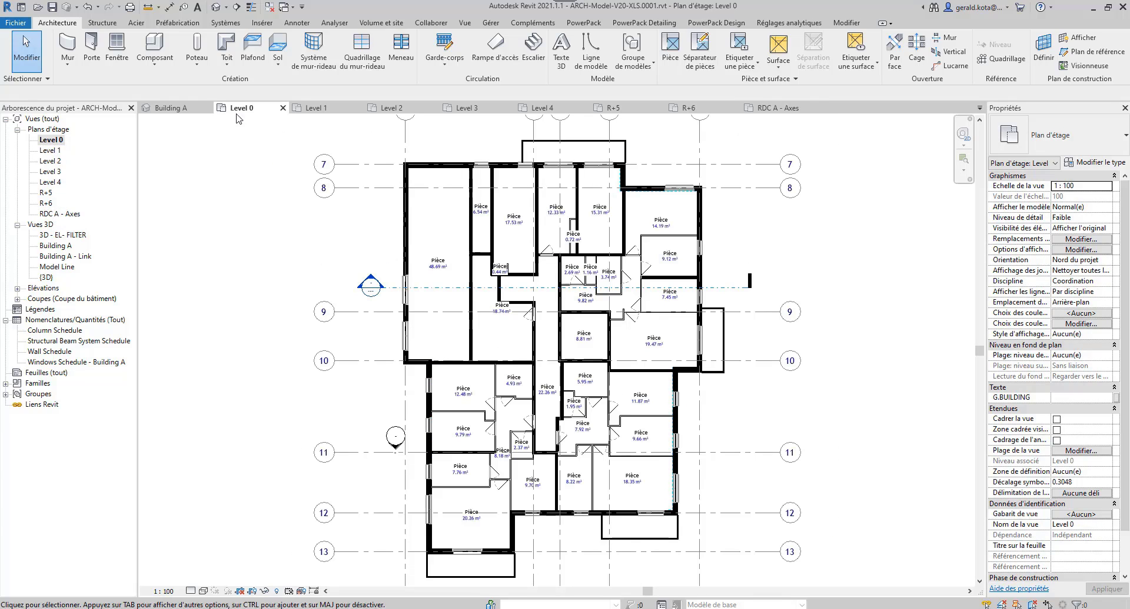
# - Open the {3D} view and close all inactive views
pyautogui.click(170, 108)
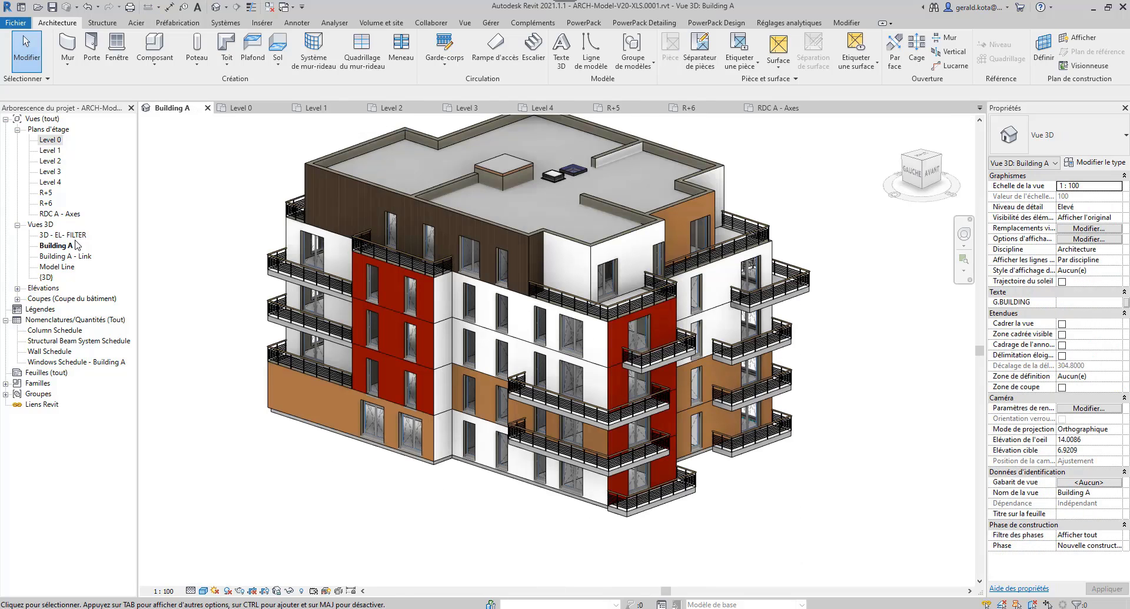
pyautogui.doubleClick(46, 279)
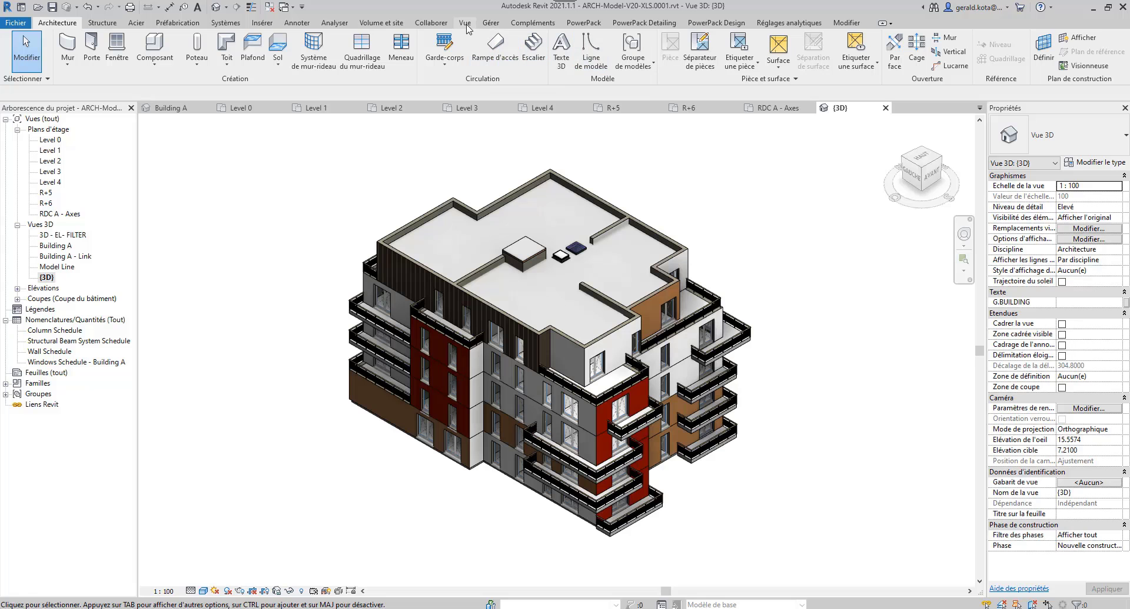
pyautogui.click(465, 22)
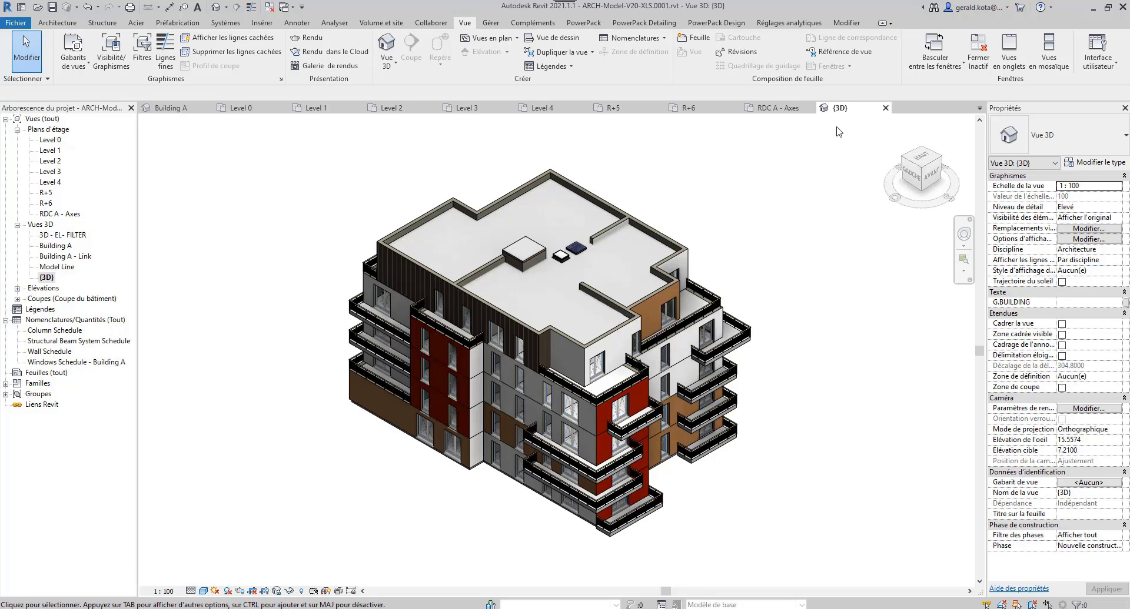
pyautogui.click(978, 53)
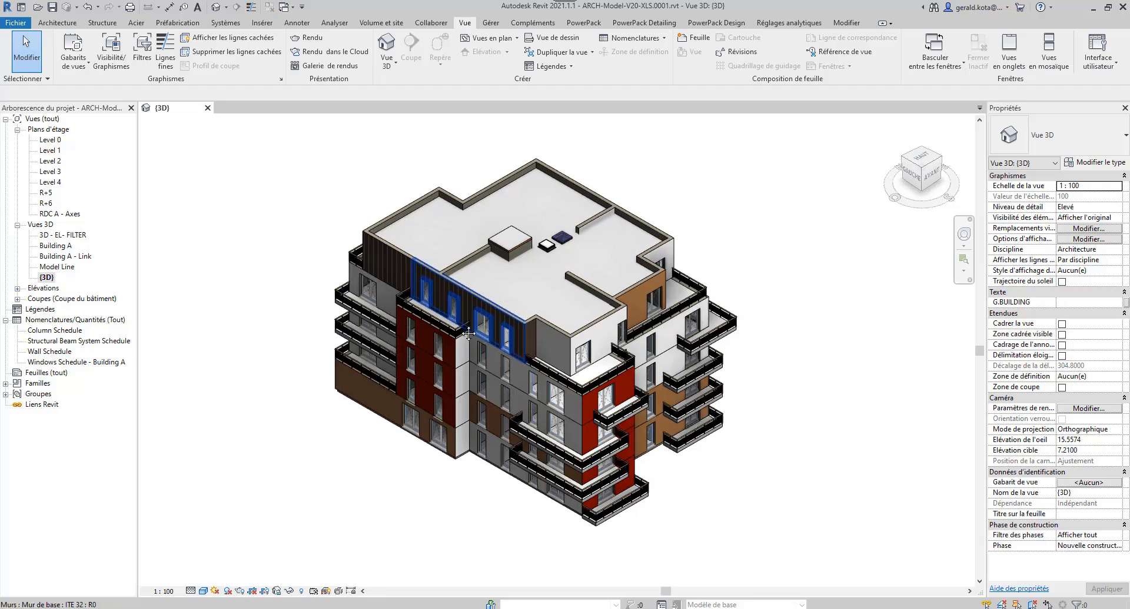
# - Turn off the display of all model categories in the {3D} view's visibility/graphics overrides
pyautogui.moveTo(469, 334)
pyautogui.keyDown('shift'); pyautogui.mouseDown(button='middle')
pyautogui.moveTo(489, 340)
pyautogui.moveTo(486, 330)
pyautogui.mouseUp(button='middle'); pyautogui.keyUp('shift')
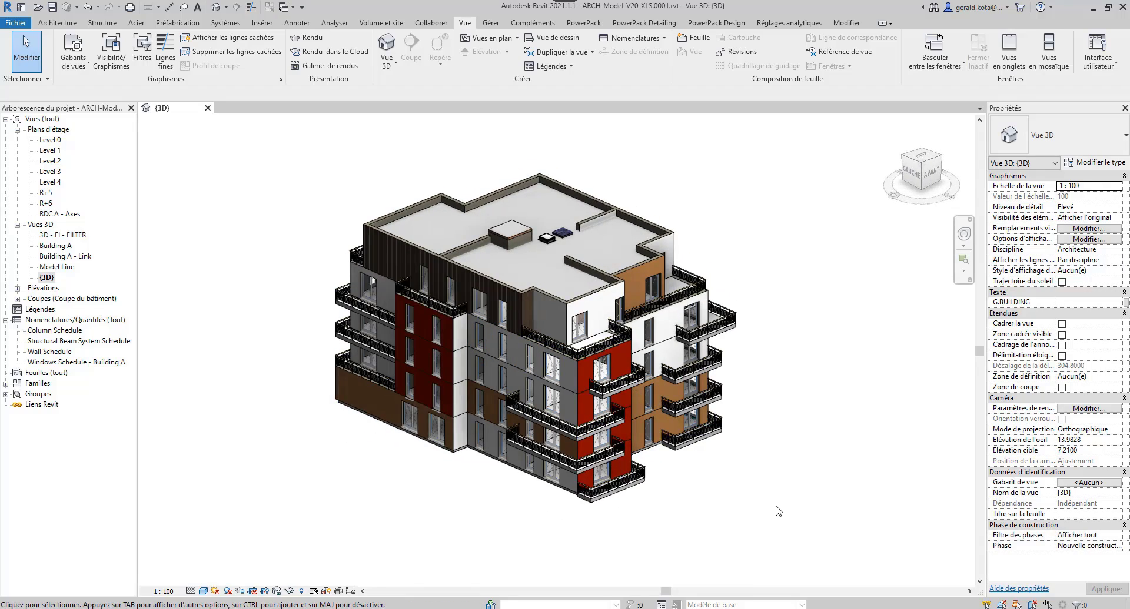
pyautogui.moveTo(765, 512); pyautogui.dragTo(759, 506, button='middle')
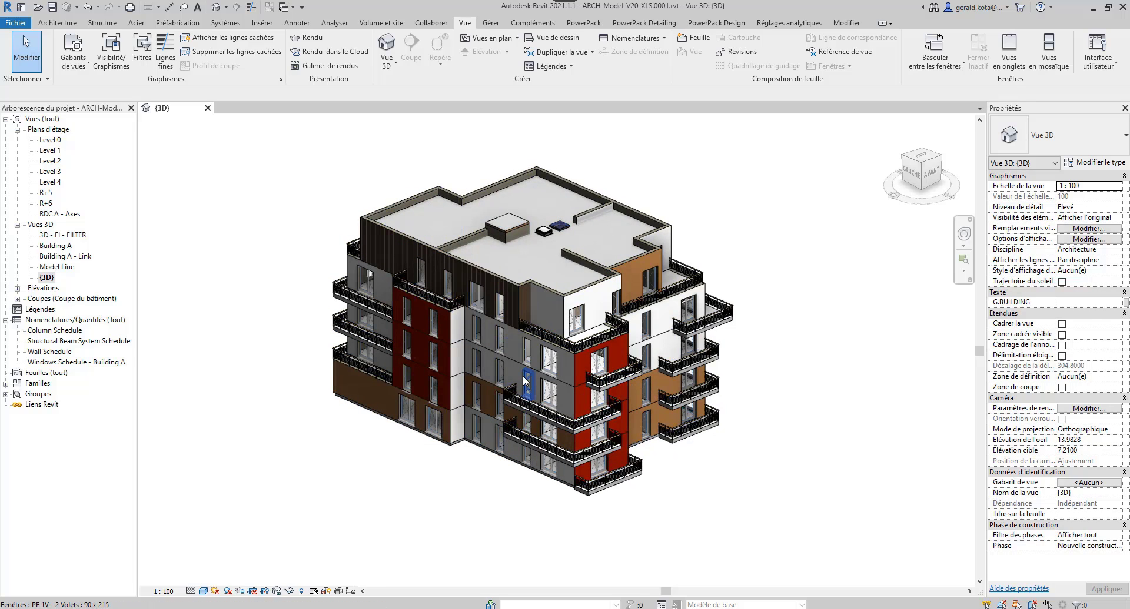
pyautogui.press('v')
pyautogui.press('g')
pyautogui.click(705, 92)
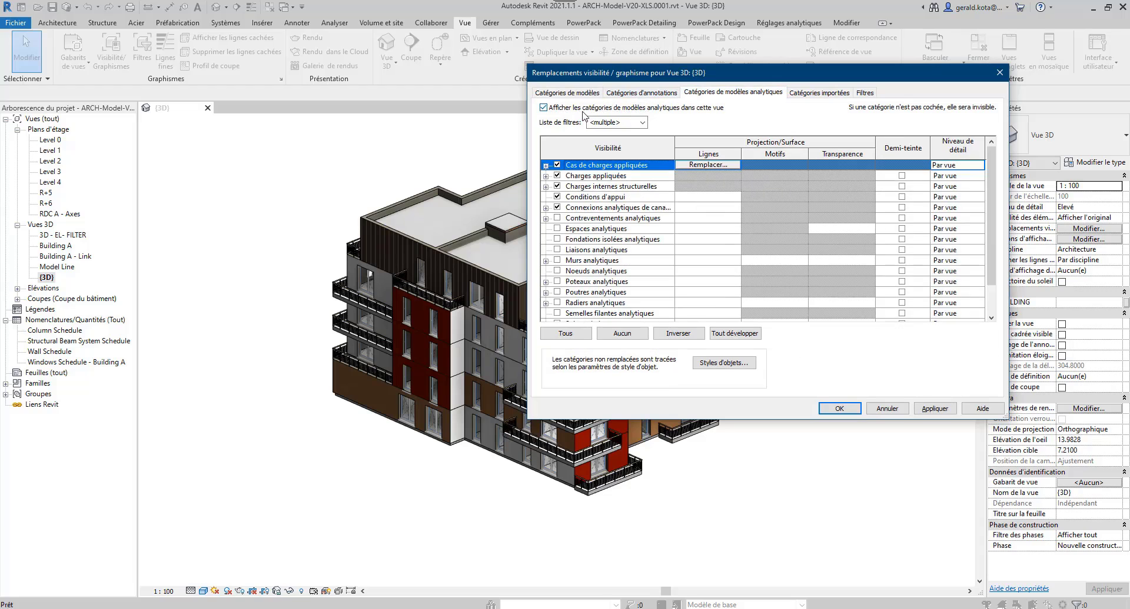
pyautogui.click(838, 408)
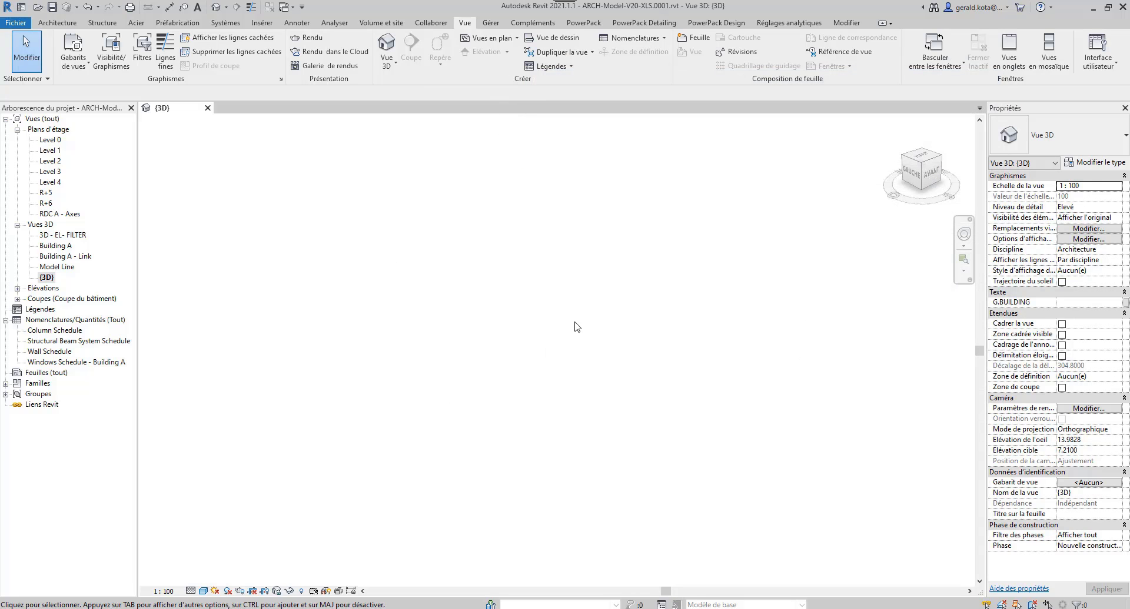
# - Show the model categories in the {3D} view again and inspect the dark-clad wall on the top storey
pyautogui.press('v')
pyautogui.press('g')
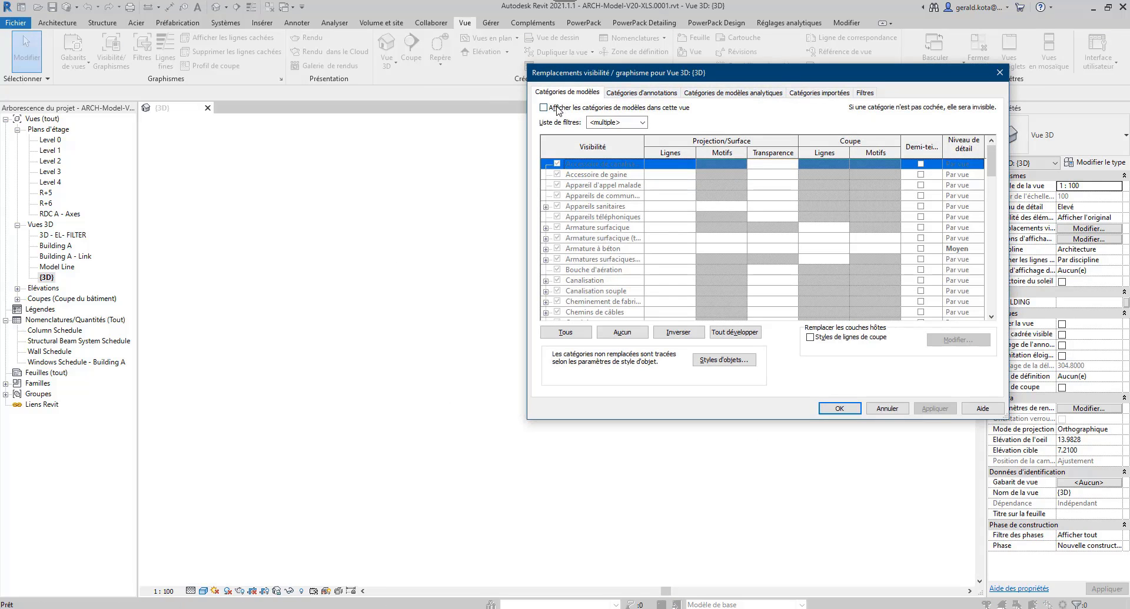
pyautogui.click(542, 108)
pyautogui.click(832, 408)
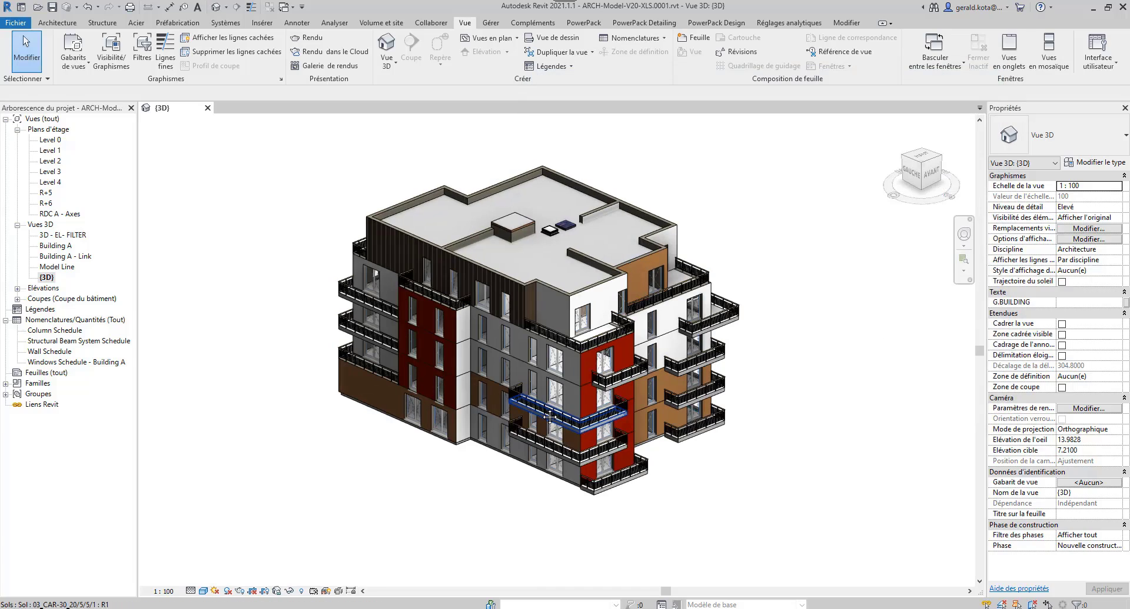
pyautogui.click(521, 292)
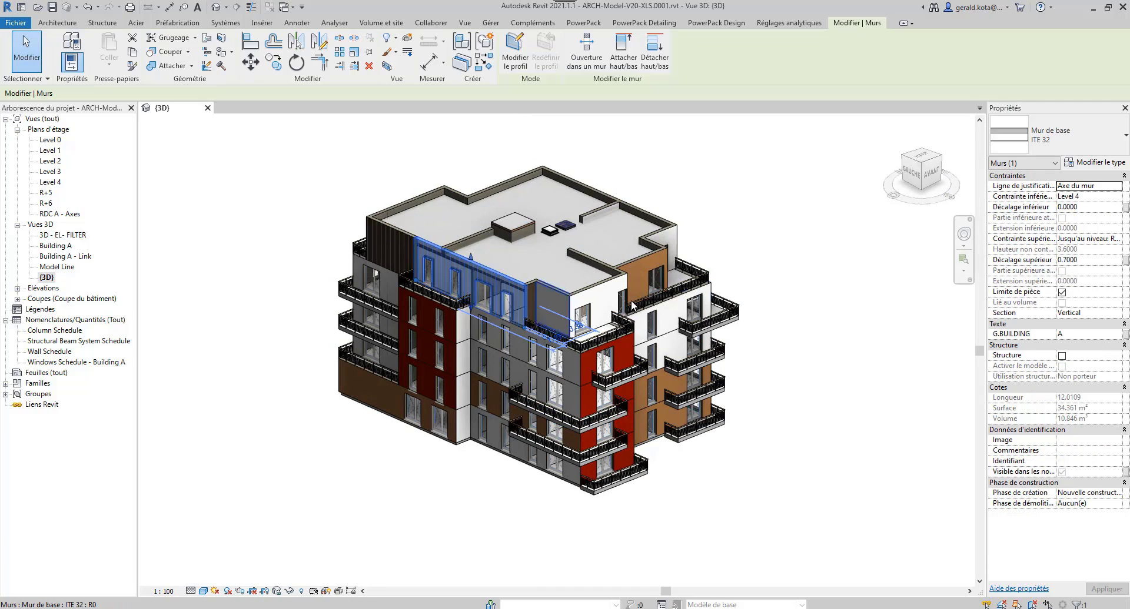
pyautogui.click(812, 400)
pyautogui.scroll(3, 497, 303)
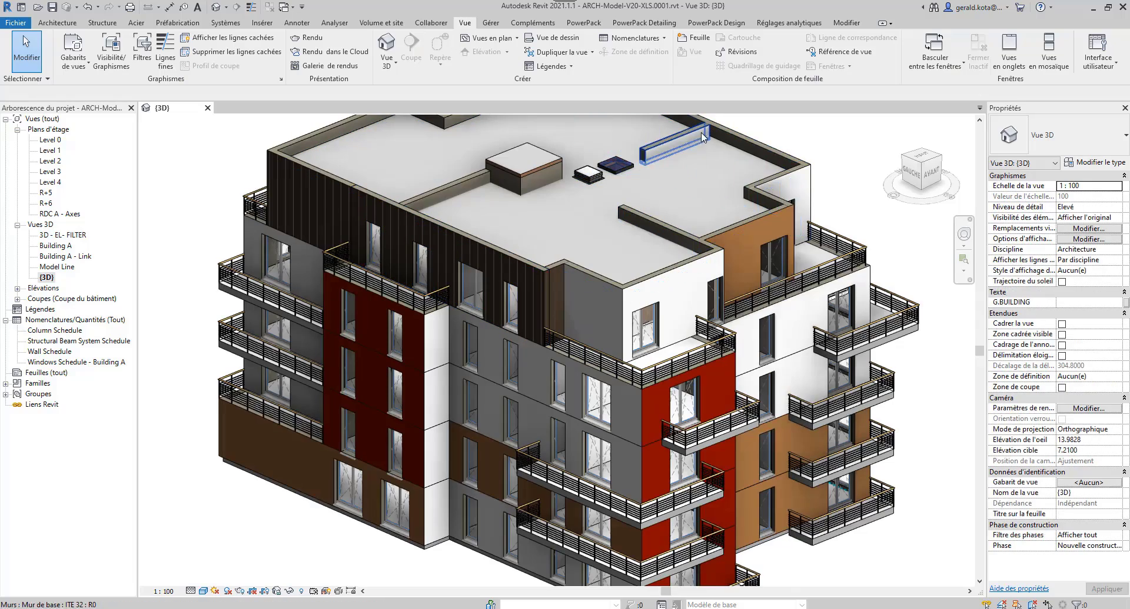
# - Hide all model categories in the {3D} view
pyautogui.press('v')
pyautogui.press('v')
pyautogui.click(542, 107)
pyautogui.click(832, 408)
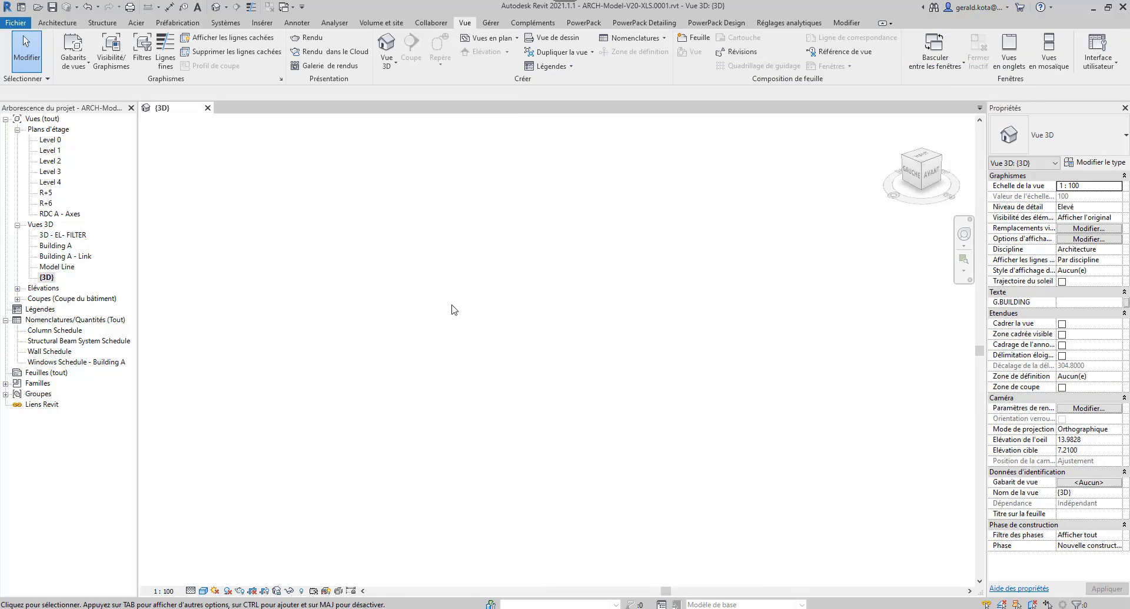
# - Enable analytical walls, columns and beams (Murs, Poteaux and Poutres analytiques) in the {3D} view and apply the visibility settings
pyautogui.press('v')
pyautogui.press('v')
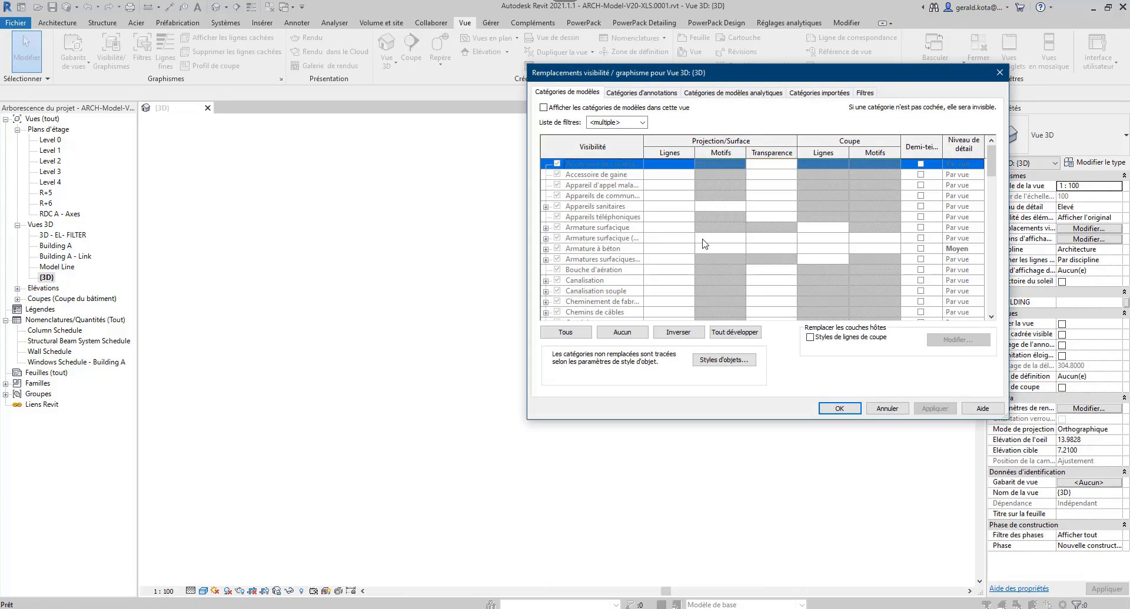
pyautogui.click(697, 94)
pyautogui.press('m')
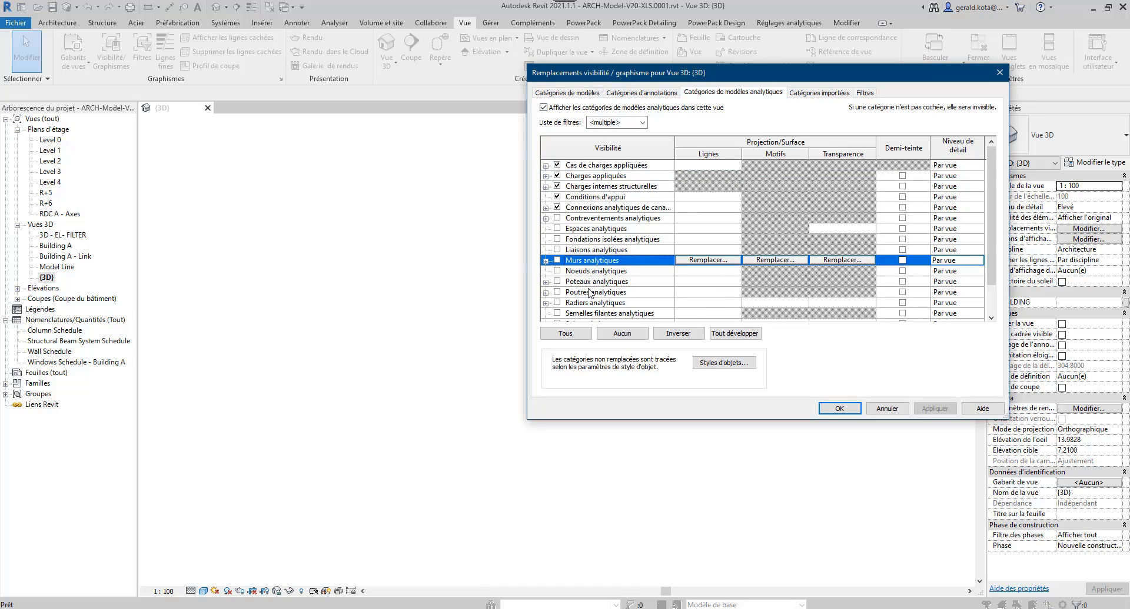
pyautogui.press('p')
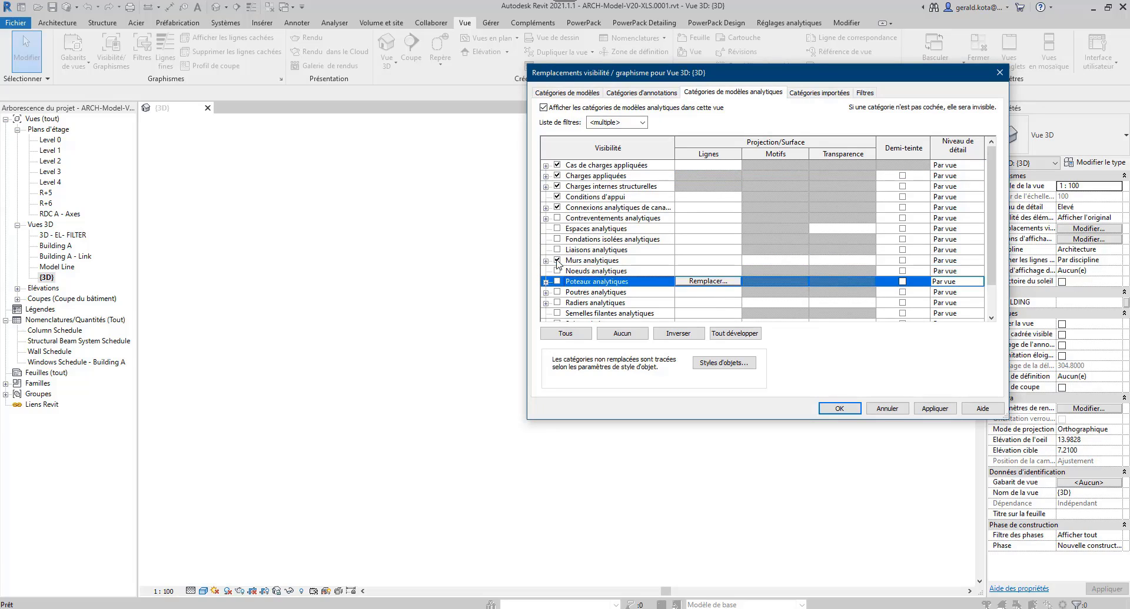
pyautogui.click(557, 281)
pyautogui.click(558, 293)
pyautogui.scroll(-1, 564, 300)
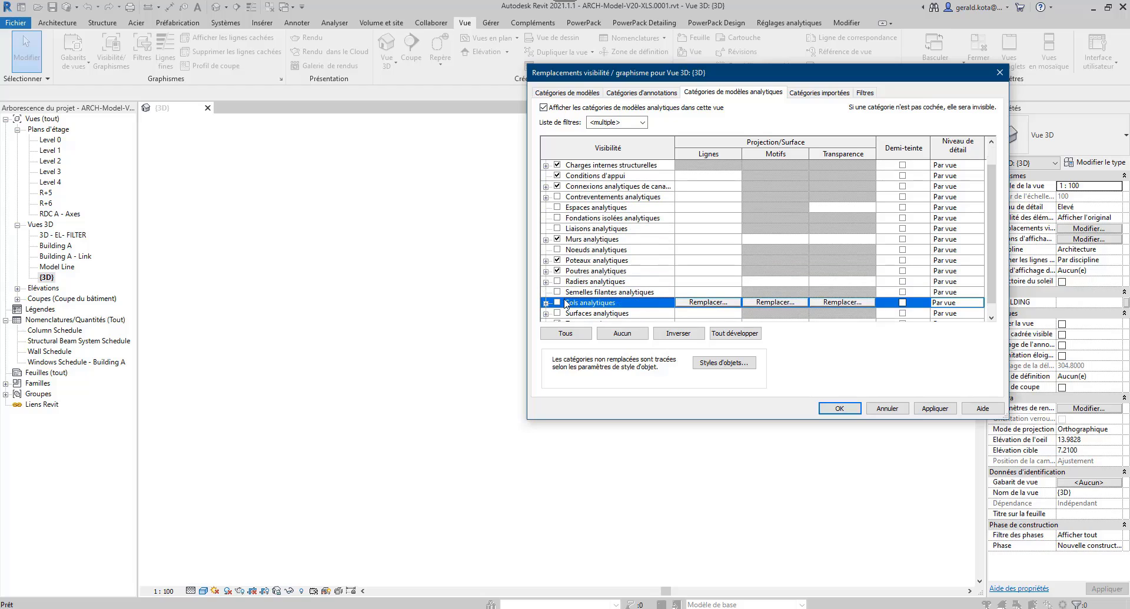
pyautogui.click(934, 408)
pyautogui.click(840, 409)
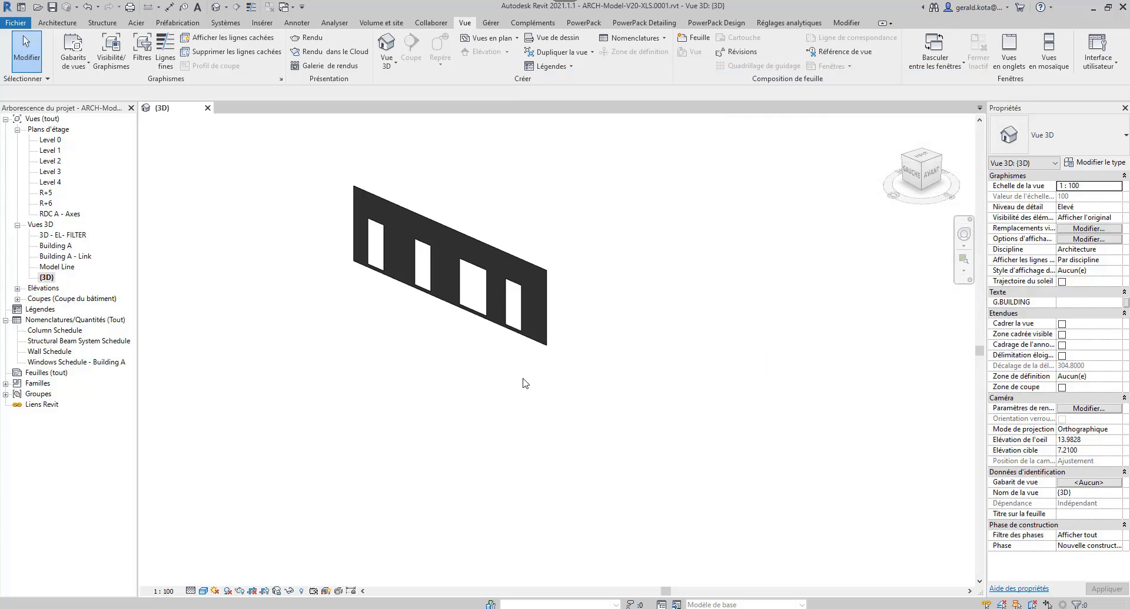
# - Show the model categories in the {3D} view again and apply the visibility settings
pyautogui.press('v')
pyautogui.press('v')
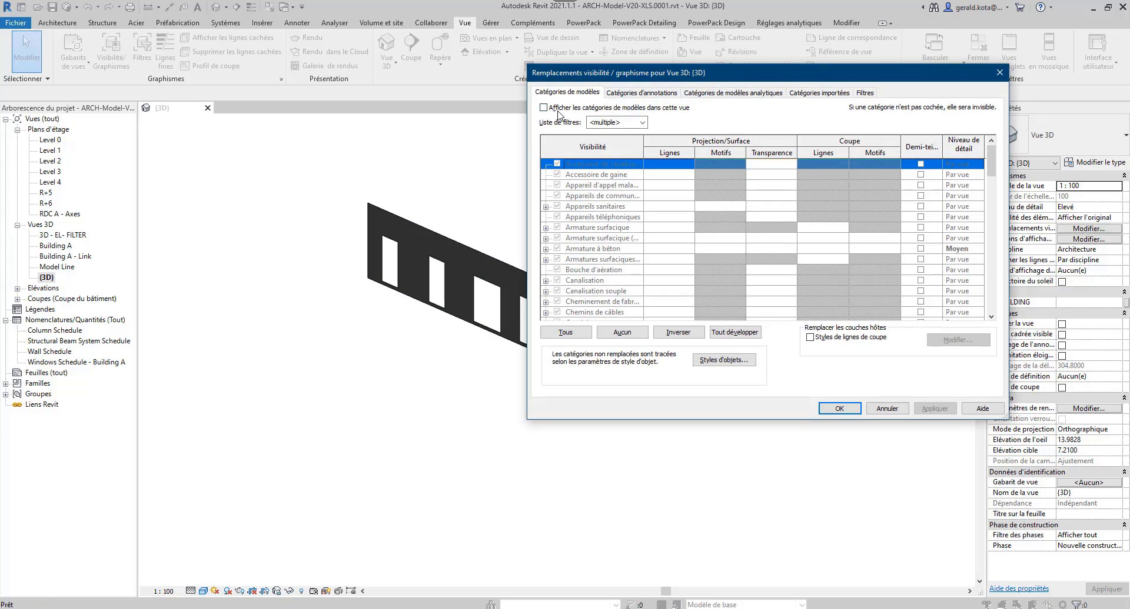
pyautogui.click(555, 110)
pyautogui.click(833, 406)
pyautogui.scroll(-6, 496, 377)
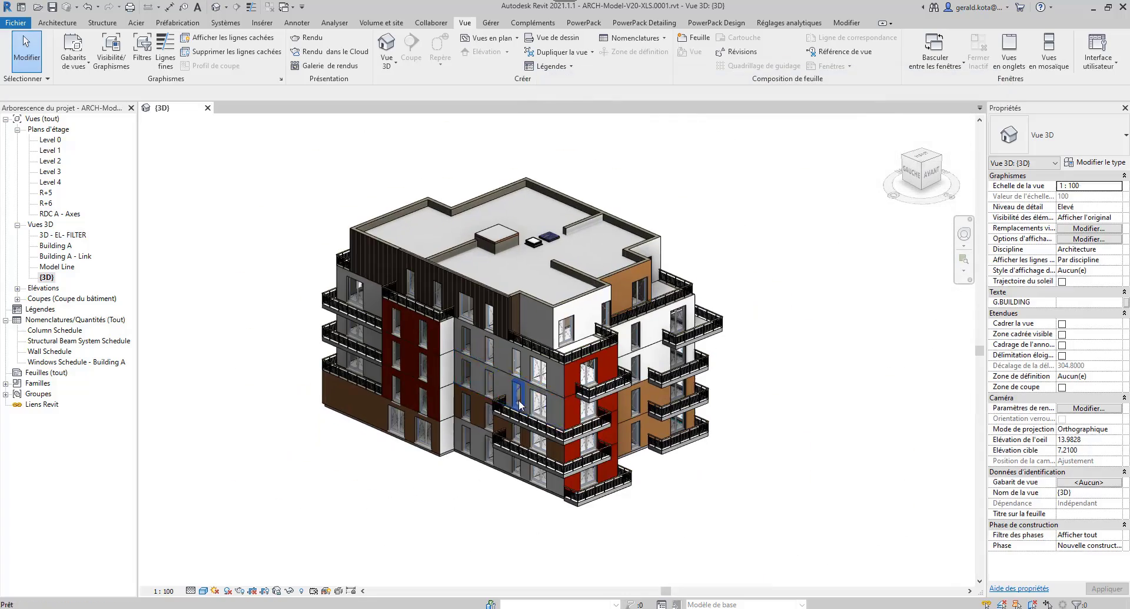
# - Filter a selection of the whole building down to the walls (Murs) and mark them all as structural
pyautogui.moveTo(789, 520); pyautogui.dragTo(287, 149)
pyautogui.scroll(1, 604, 163)
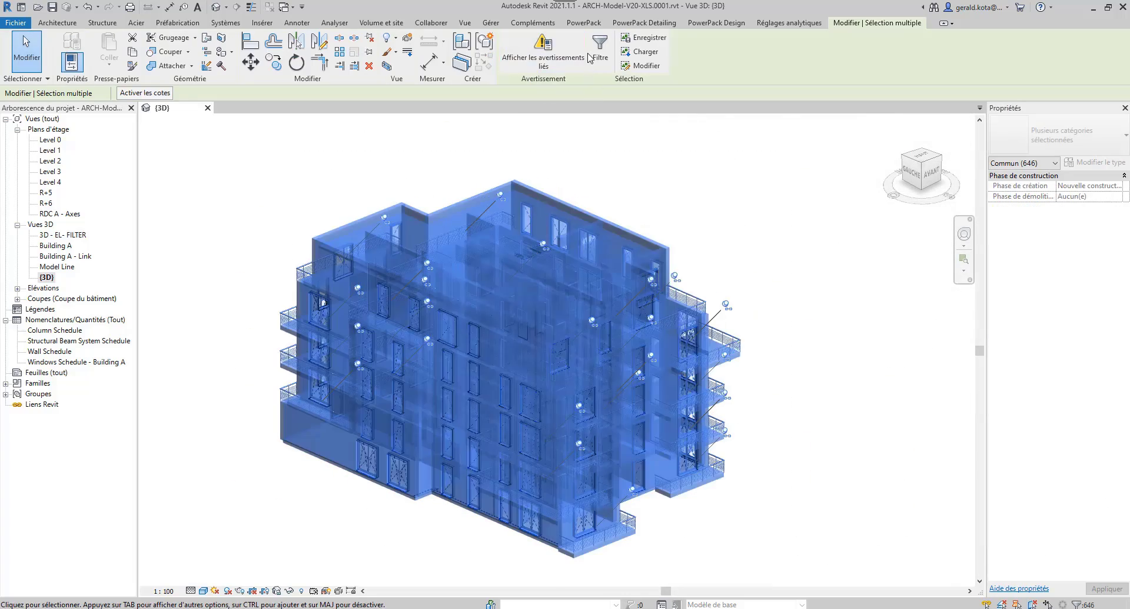
pyautogui.click(600, 49)
pyautogui.click(625, 255)
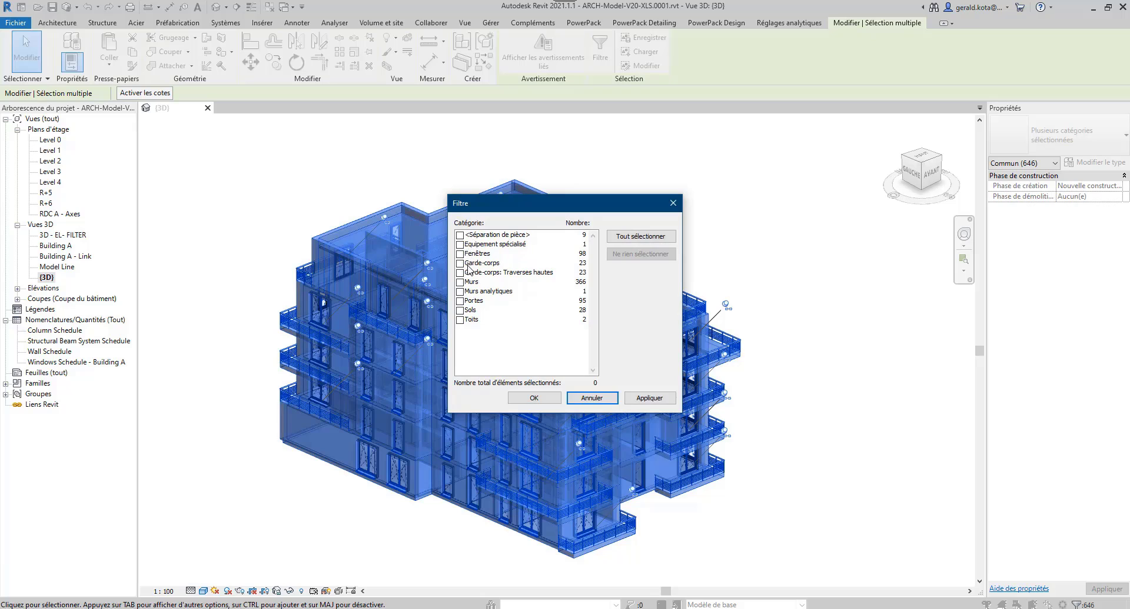
pyautogui.click(460, 282)
pyautogui.click(534, 398)
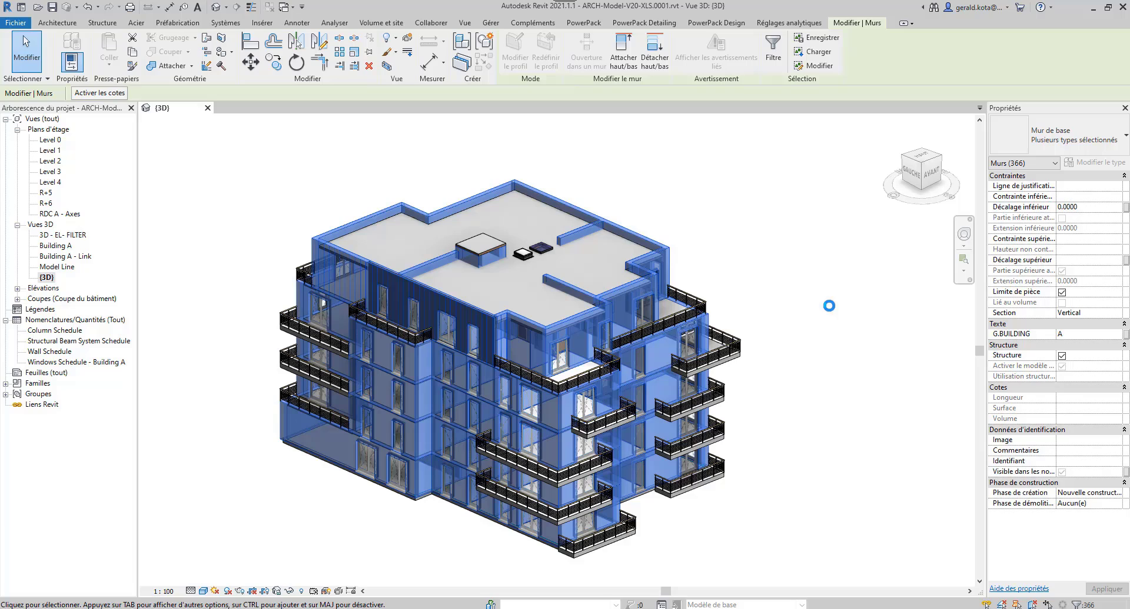
pyautogui.click(788, 533)
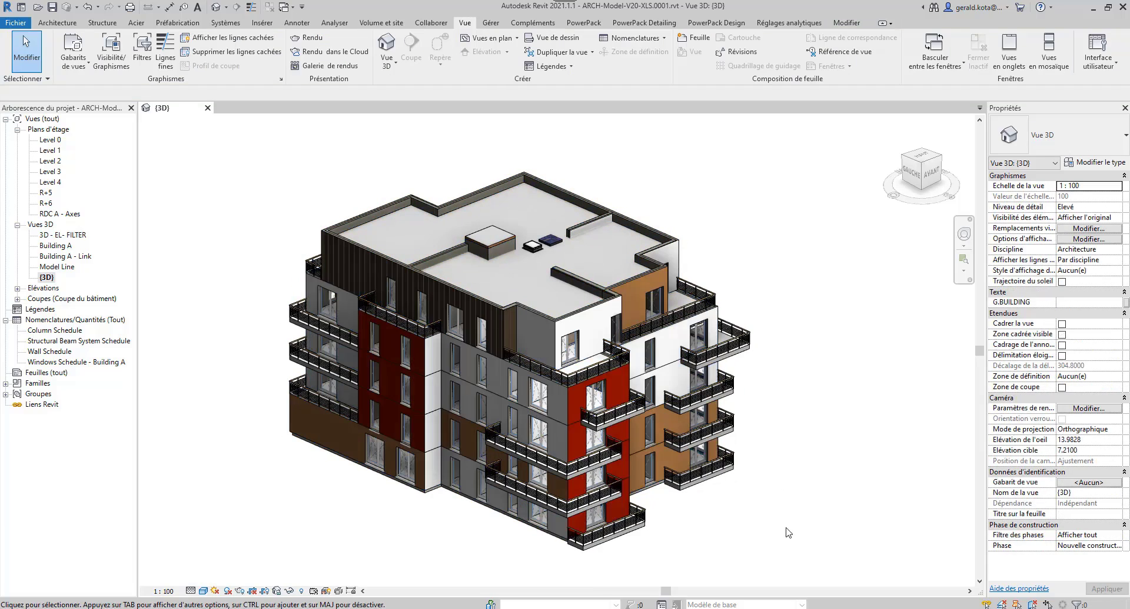
# - Select the whole building and filter it down to the doors (Portes) to examine their properties
pyautogui.moveTo(788, 530); pyautogui.dragTo(257, 158)
pyautogui.click(600, 47)
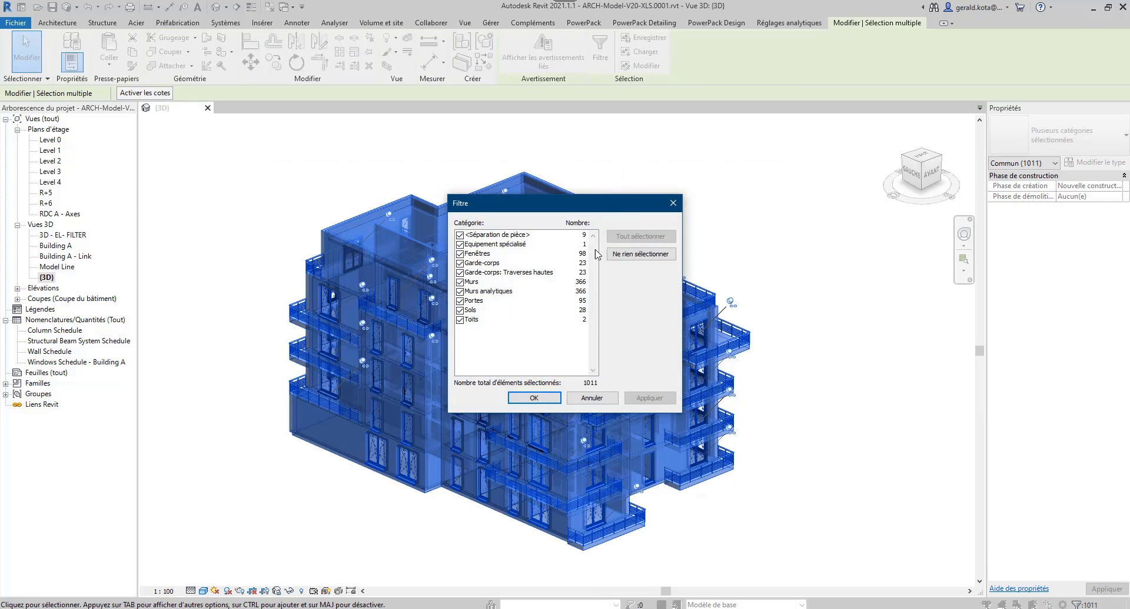
pyautogui.click(614, 254)
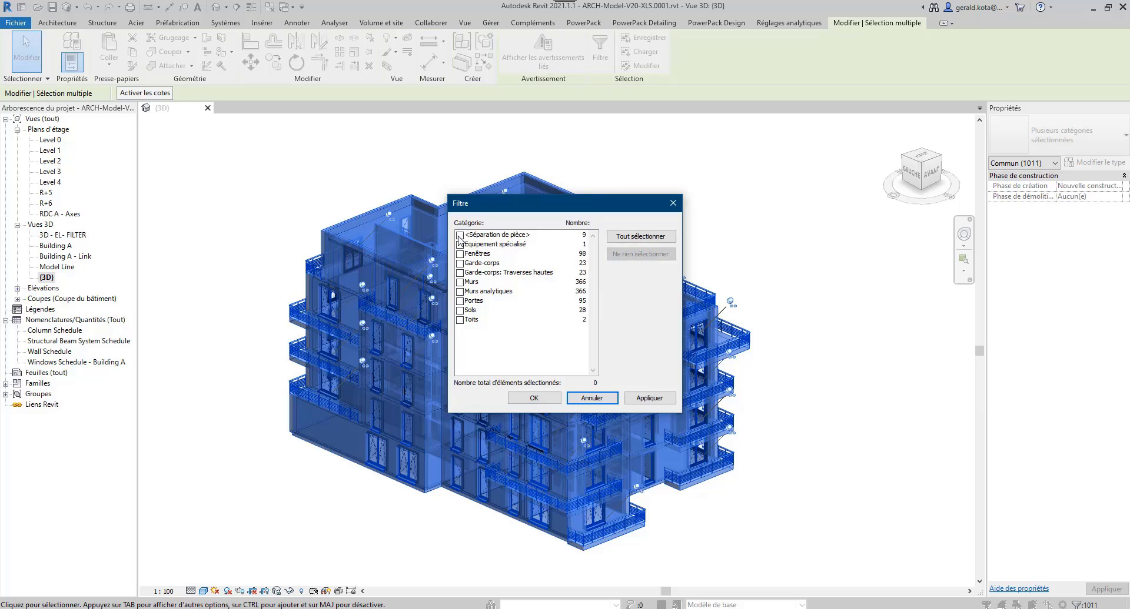
pyautogui.click(459, 302)
pyautogui.click(534, 398)
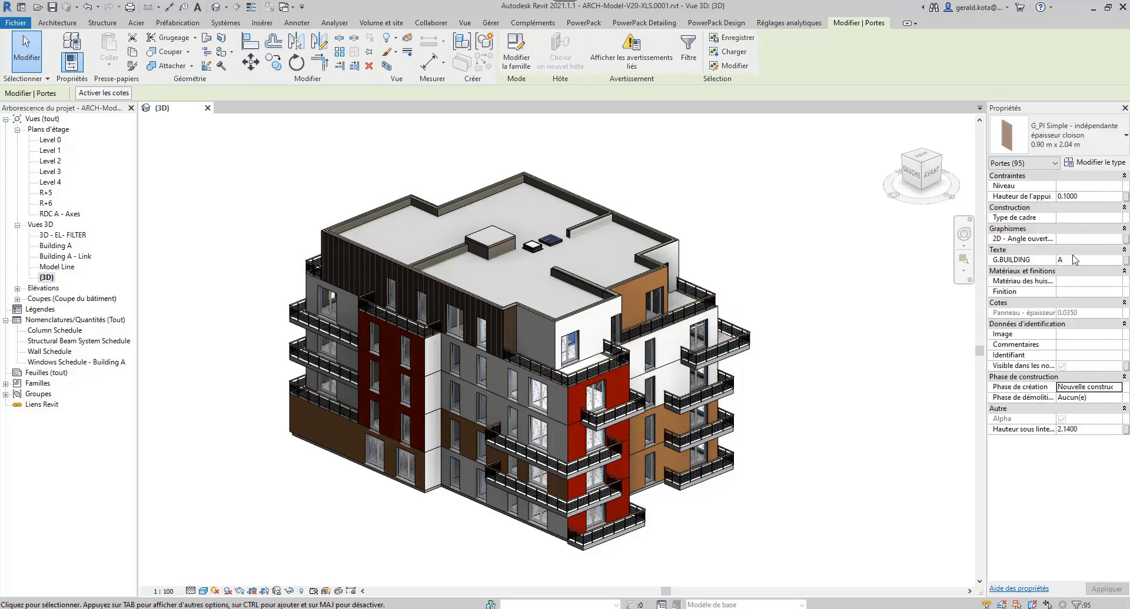
# - Filter a selection of the whole building down to the floors (Sols) and turn on their Structure property
pyautogui.moveTo(811, 541); pyautogui.dragTo(253, 151)
pyautogui.click(599, 47)
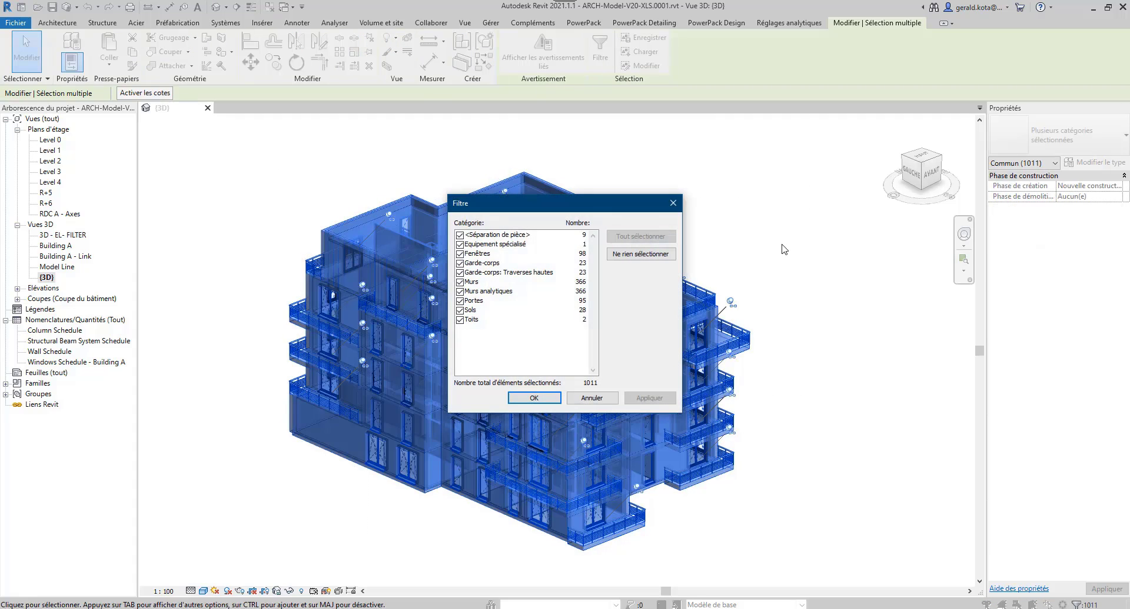
pyautogui.click(624, 254)
pyautogui.click(459, 310)
pyautogui.click(534, 399)
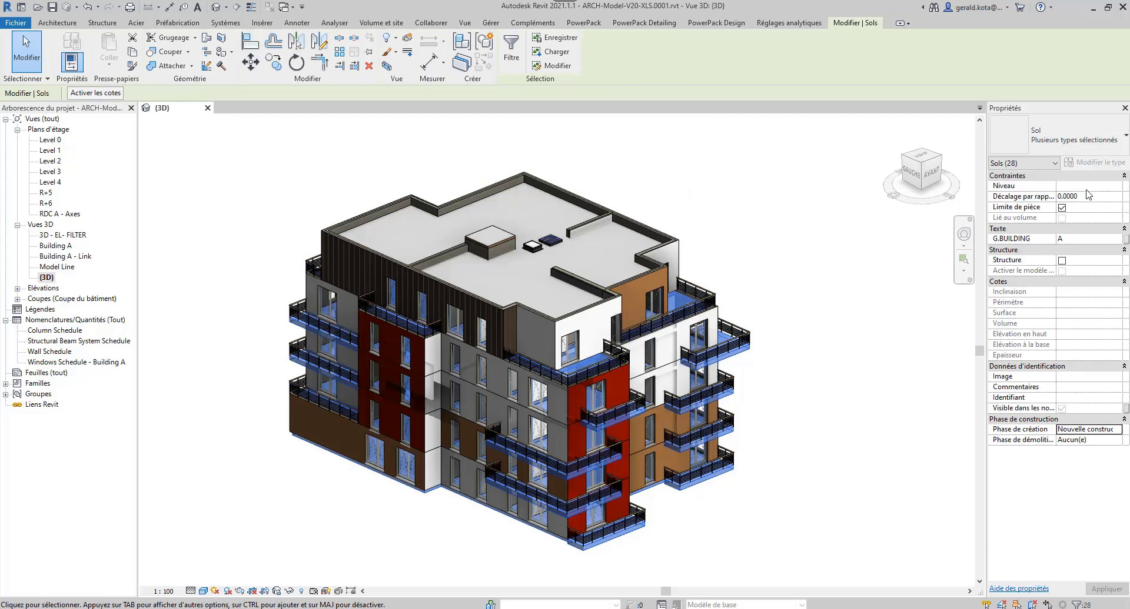
pyautogui.click(1061, 260)
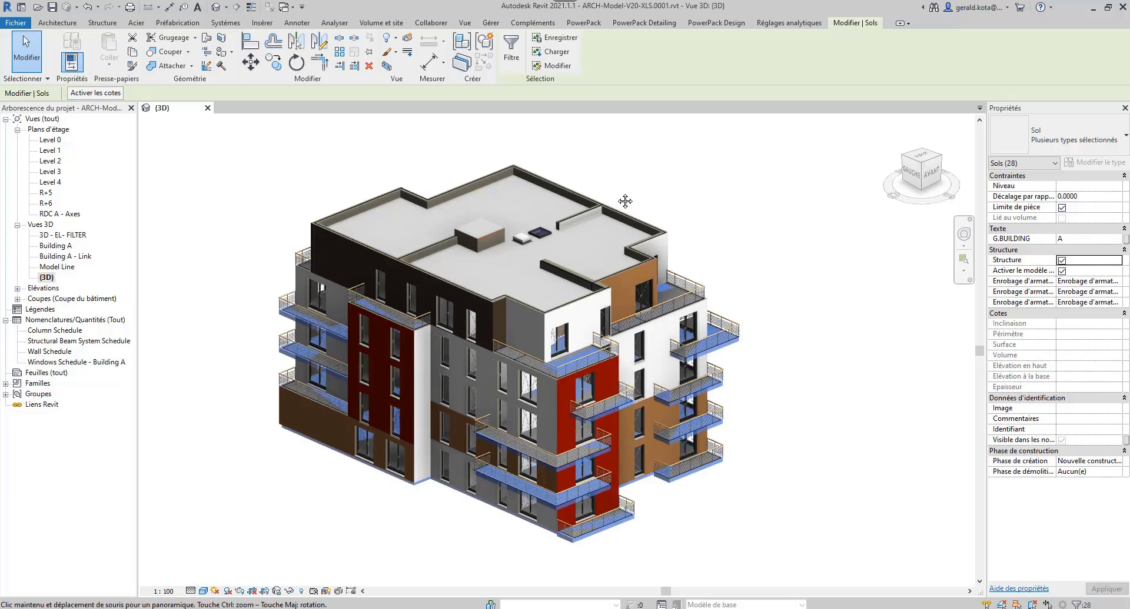
# - Filter a selection of the whole building down to the roofs (Toits), examine their properties and clear the selection
pyautogui.moveTo(813, 533); pyautogui.dragTo(216, 122)
pyautogui.click(600, 50)
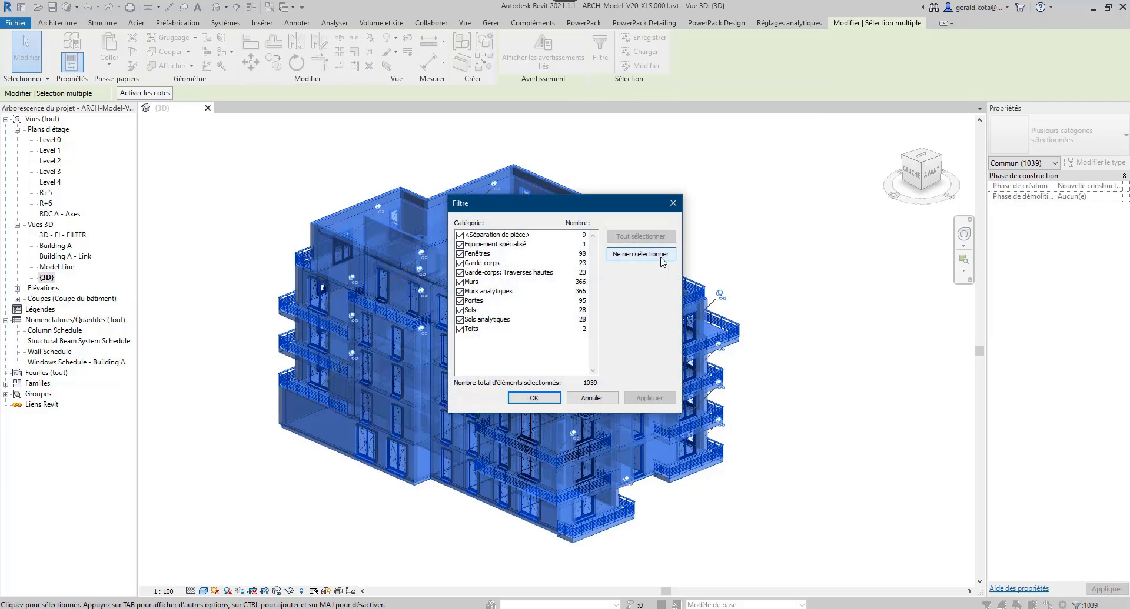
pyautogui.click(640, 254)
pyautogui.click(462, 330)
pyautogui.click(534, 398)
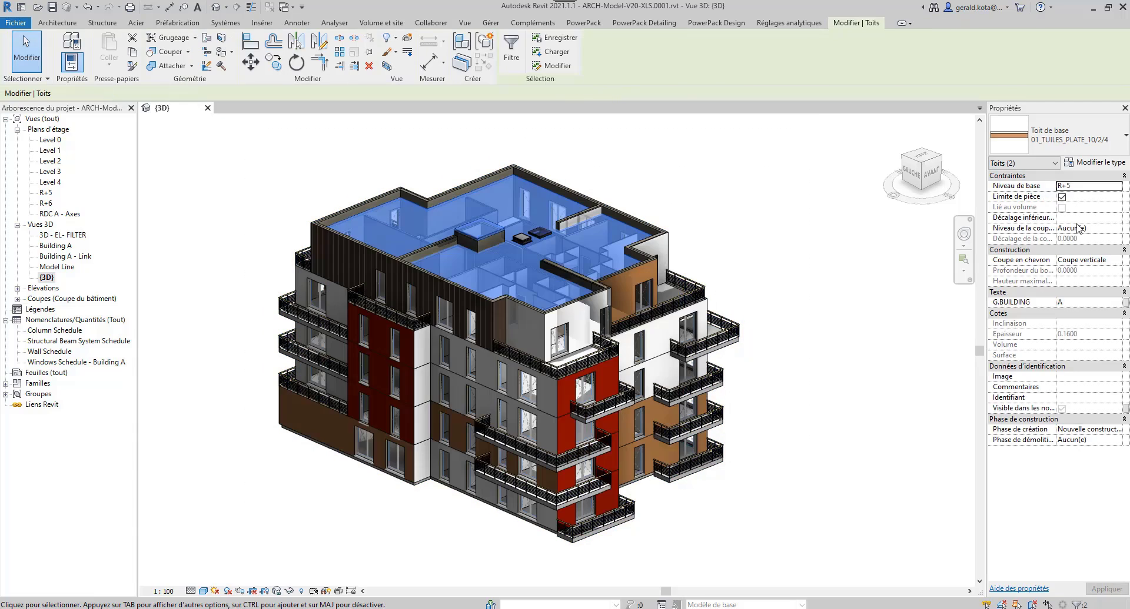
pyautogui.click(794, 317)
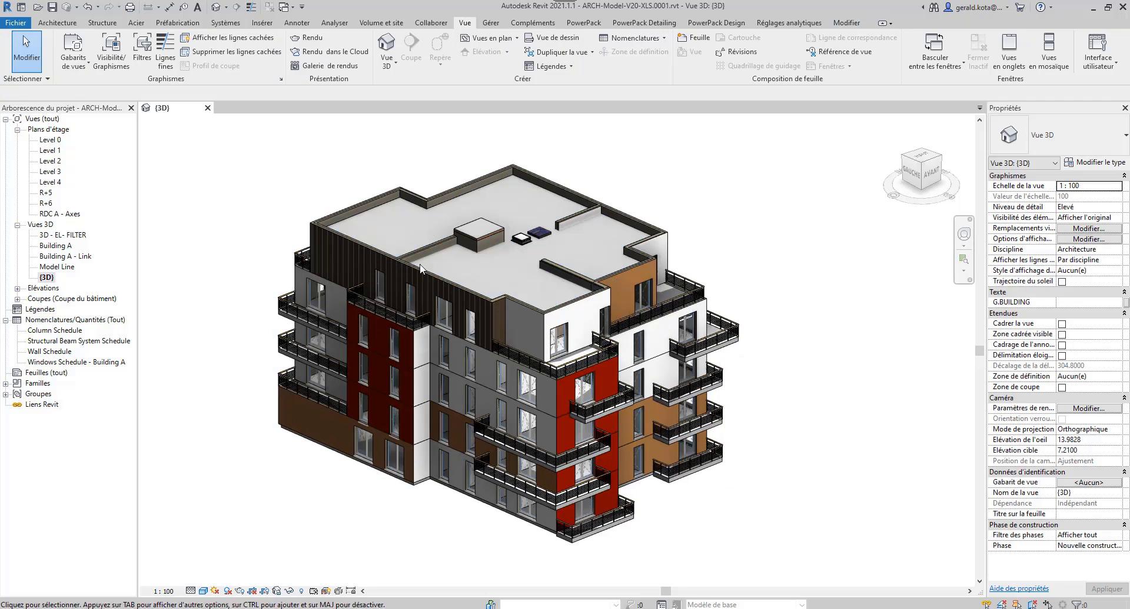
# - Hide the analytical model categories in the {3D} view and apply the visibility settings
pyautogui.press('v')
pyautogui.press('g')
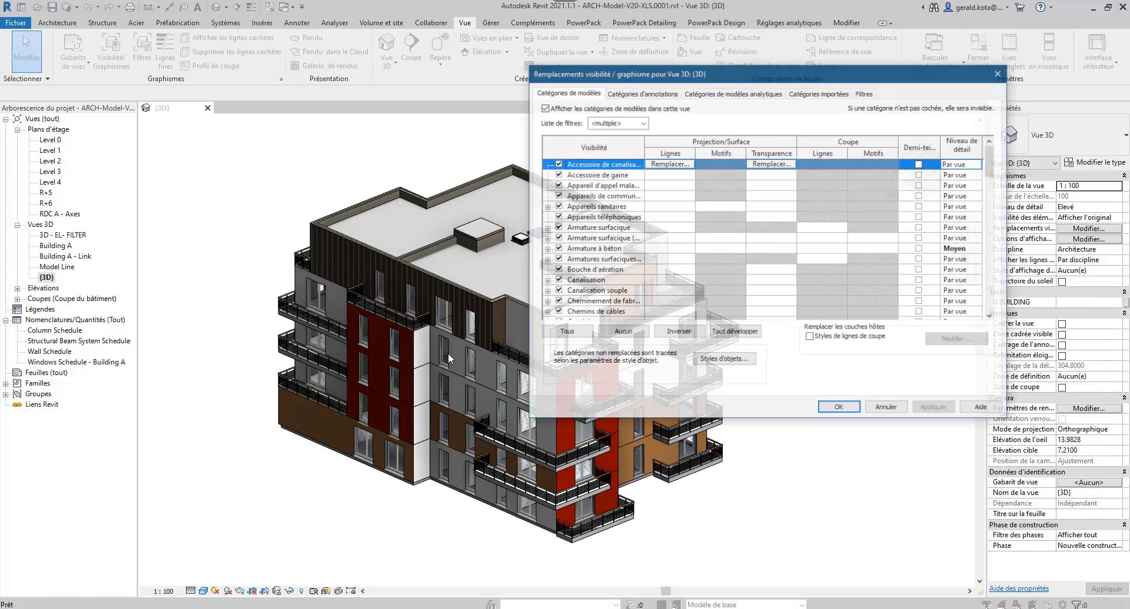
pyautogui.click(732, 92)
pyautogui.click(850, 414)
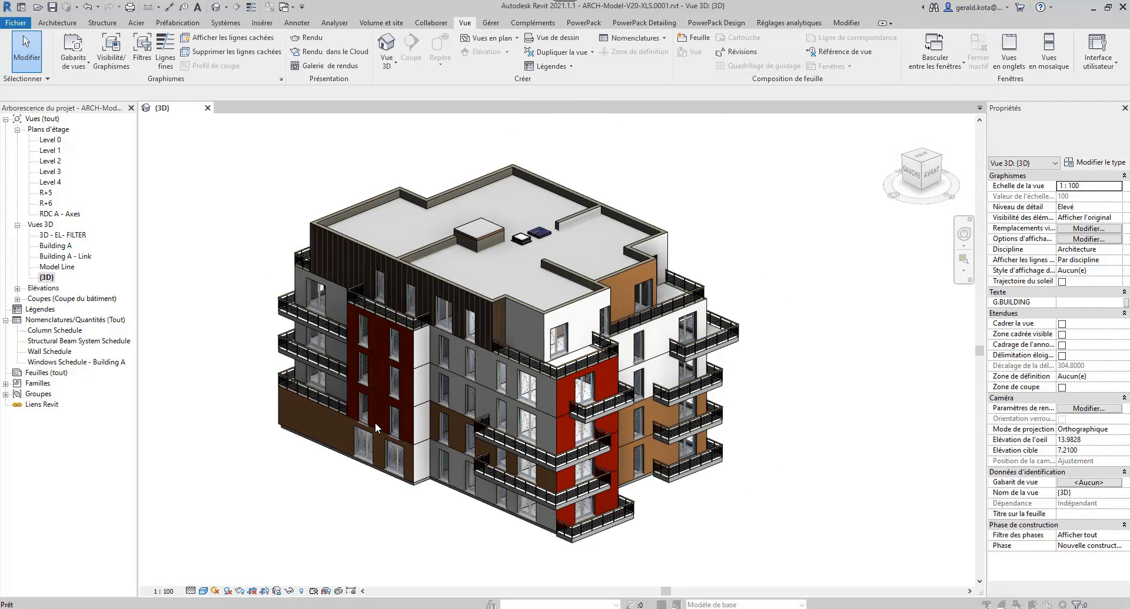
# - Turn off all model categories in the {3D} view's visibility overrides, then enable only Murs and Ossature
pyautogui.press('v')
pyautogui.press('g')
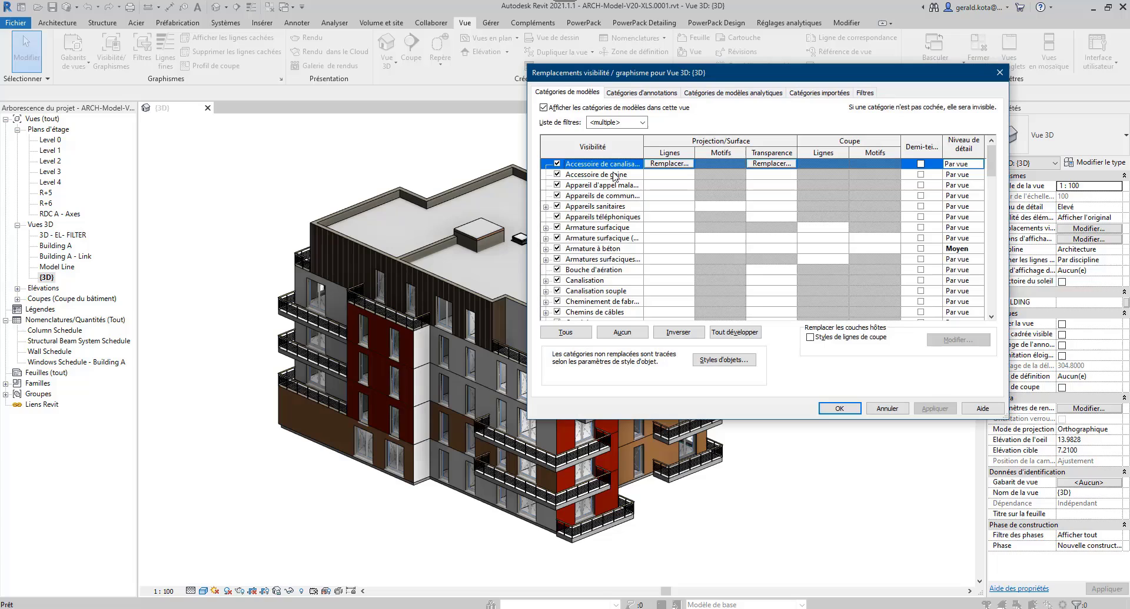
pyautogui.click(565, 333)
pyautogui.click(557, 281)
pyautogui.click(622, 332)
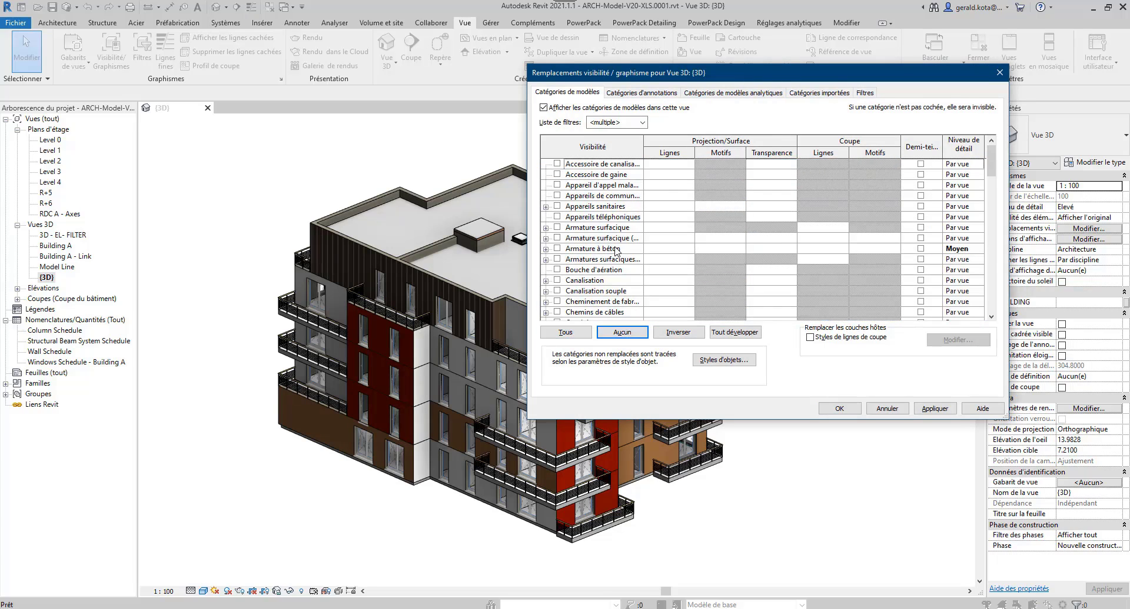
pyautogui.press('m')
pyautogui.press('u')
pyautogui.click(558, 312)
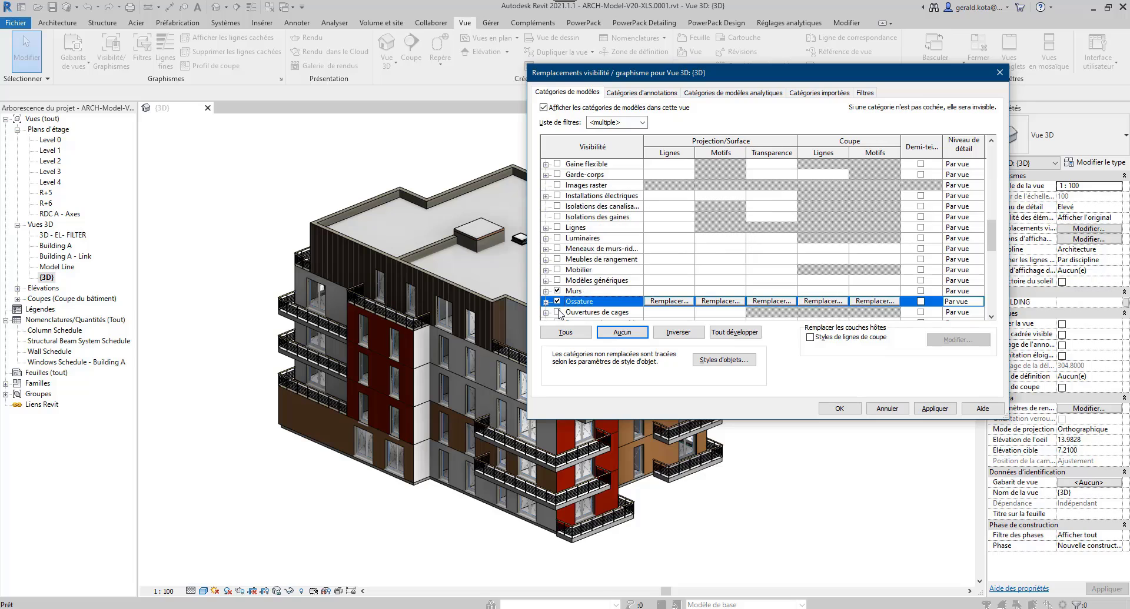
# - Enable the Poteaux porteurs and Sols categories as well and apply the {3D} view's visibility settings
pyautogui.press('p')
pyautogui.press('o')
pyautogui.scroll(-2, 559, 311)
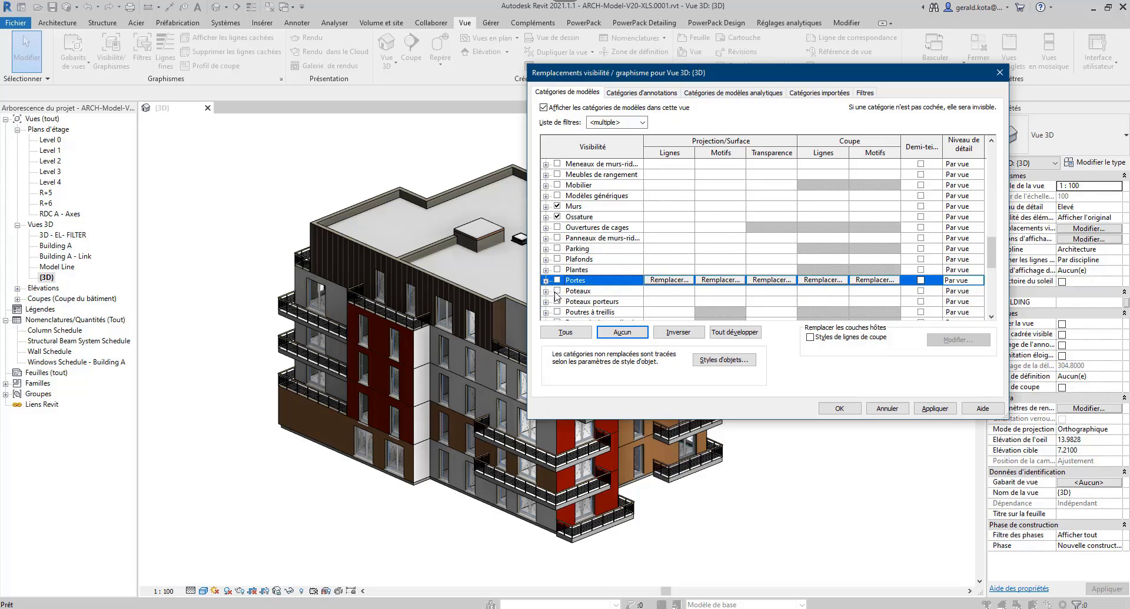
pyautogui.click(557, 301)
pyautogui.scroll(-4, 559, 303)
pyautogui.press('s')
pyautogui.press('o')
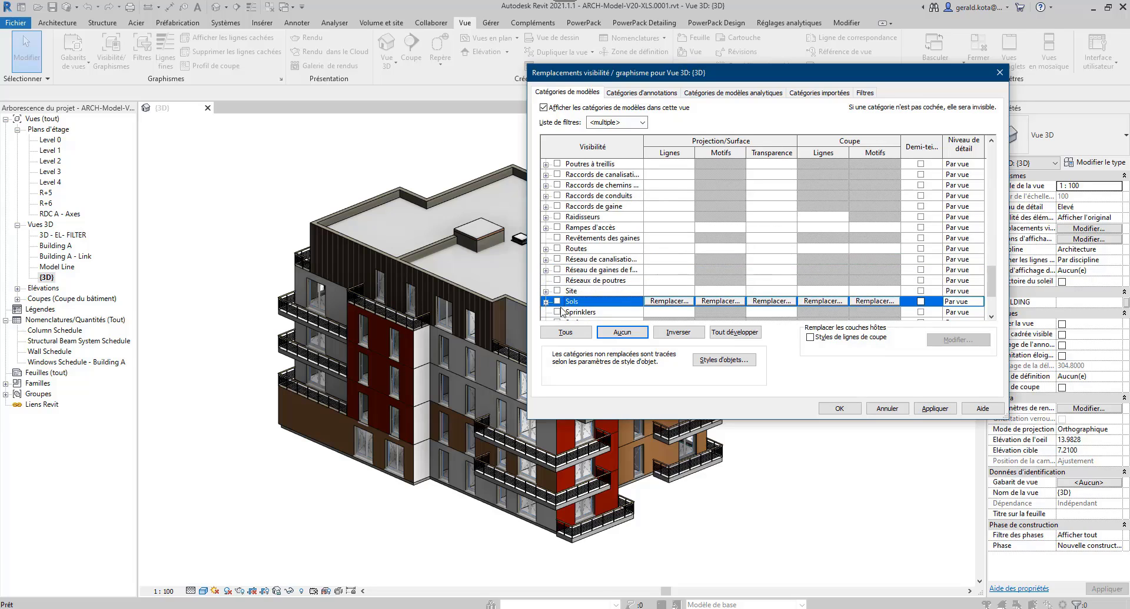
pyautogui.click(838, 408)
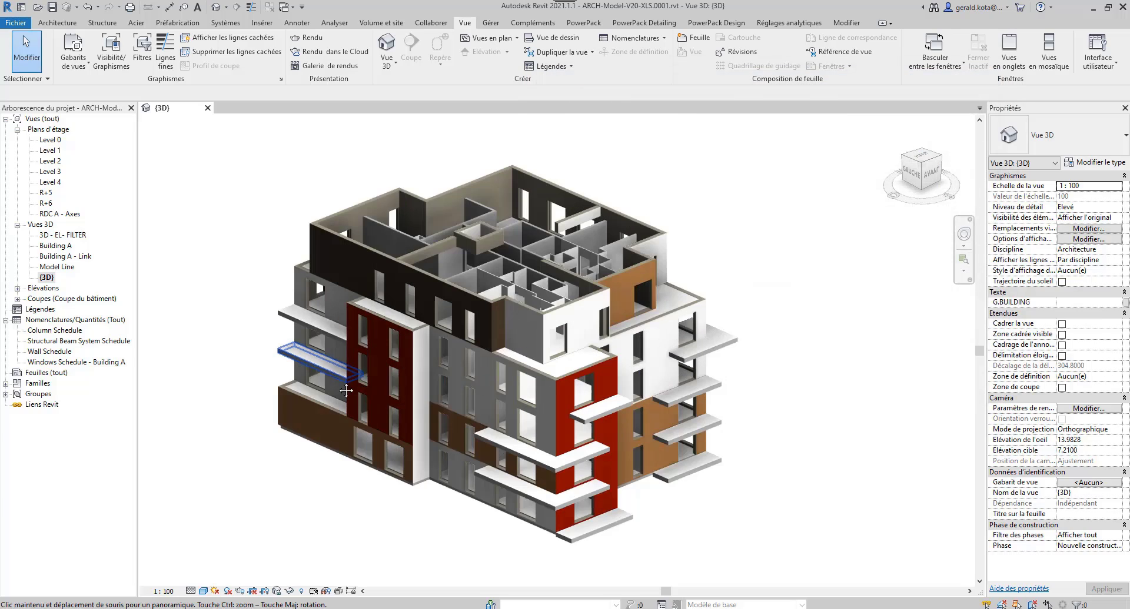
# - Rename the {3D} view as 3D Coffrage
pyautogui.click(47, 278)
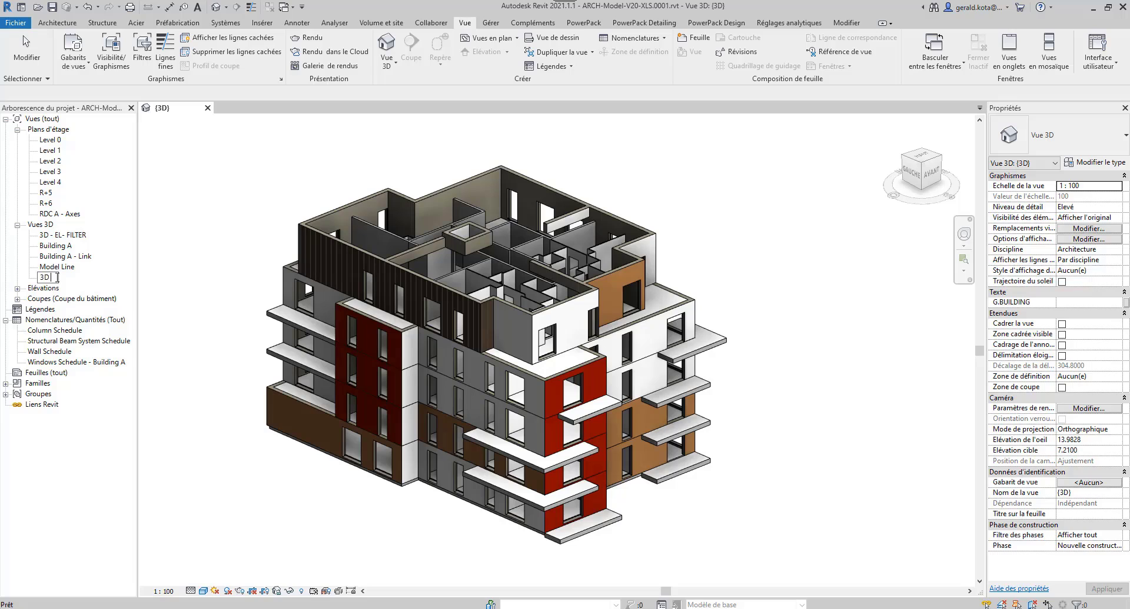
pyautogui.write('3D Coffrage')
pyautogui.press('Return')
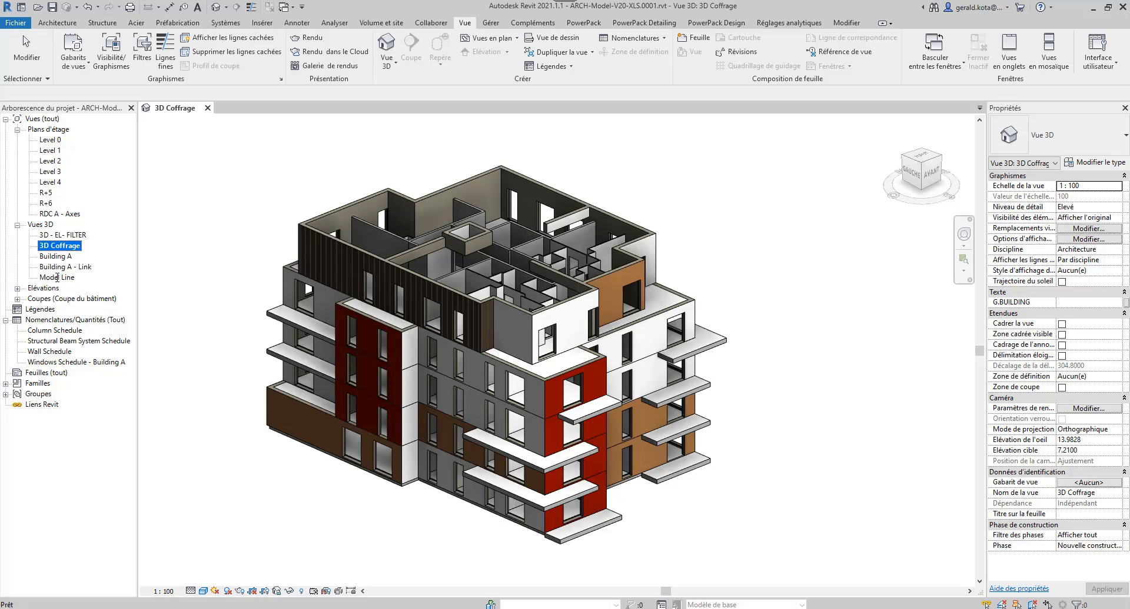
# - Duplicate the 3D Coffrage view without details and name the copy 3D Analytique
pyautogui.rightClick(65, 248)
pyautogui.moveTo(135, 346)
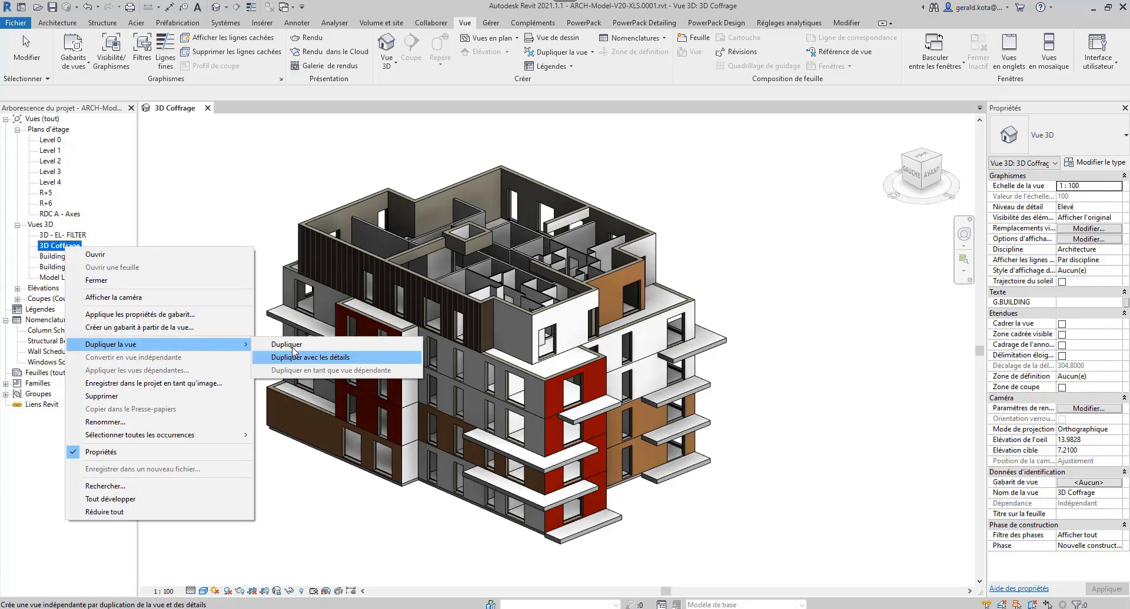
pyautogui.click(293, 348)
pyautogui.click(66, 257)
pyautogui.moveTo(105, 257); pyautogui.dragTo(63, 247)
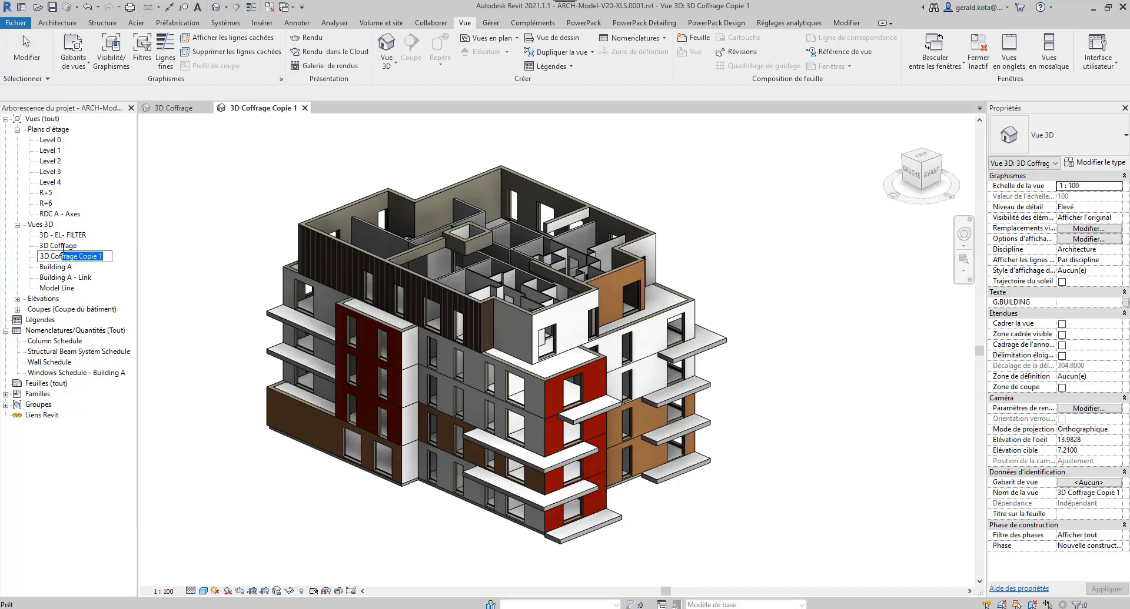
pyautogui.write('Analytique')
pyautogui.press('Return')
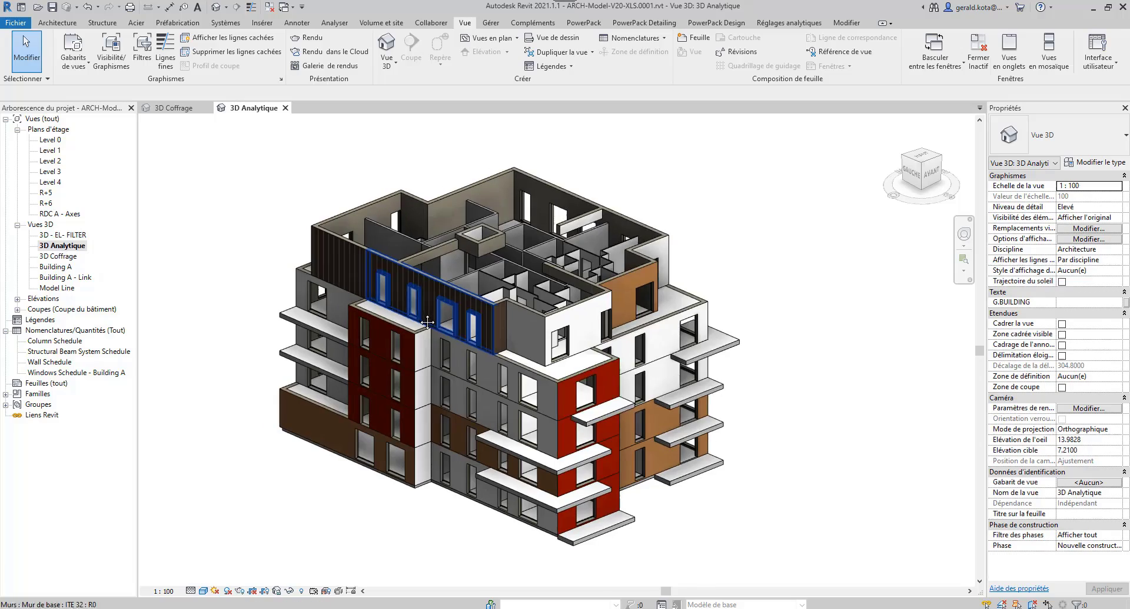
# - Hide the model categories and show the analytical model categories in the 3D Analytique view, then inspect the analytical model
pyautogui.press('v')
pyautogui.press('g')
pyautogui.click(690, 92)
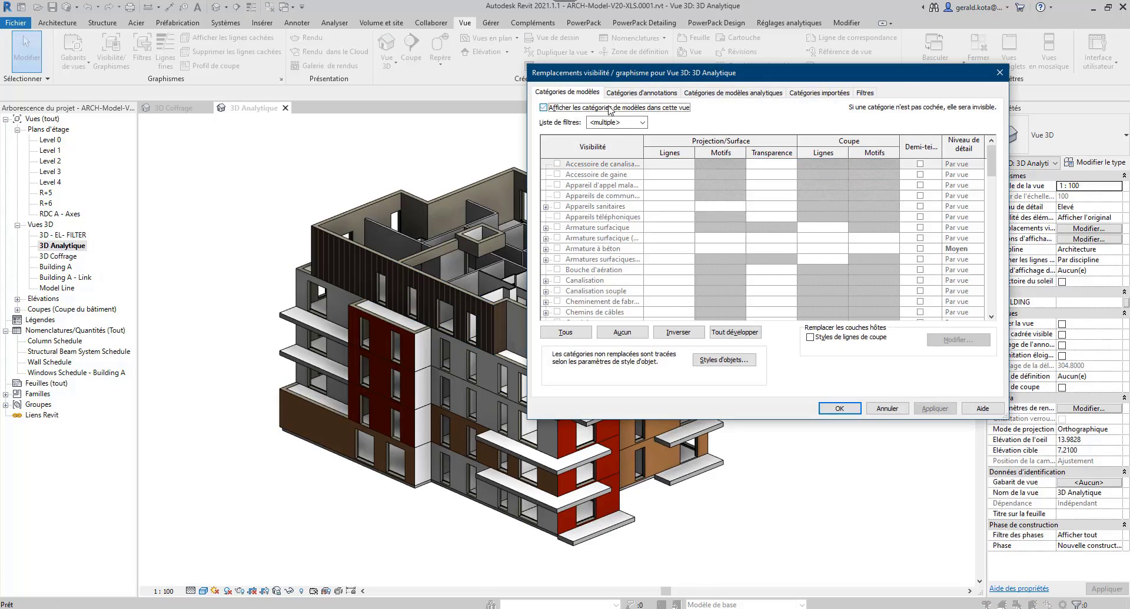
pyautogui.click(555, 109)
pyautogui.click(839, 408)
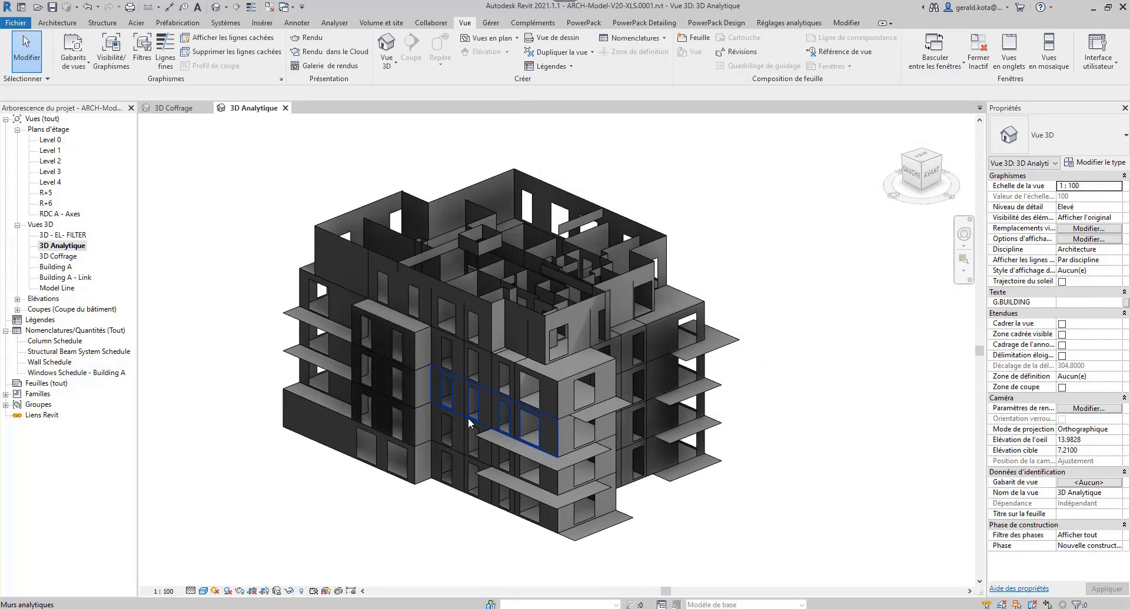
pyautogui.keyDown('shift'); pyautogui.moveTo(468, 417); pyautogui.dragTo(446, 404, button='middle'); pyautogui.keyUp('shift')
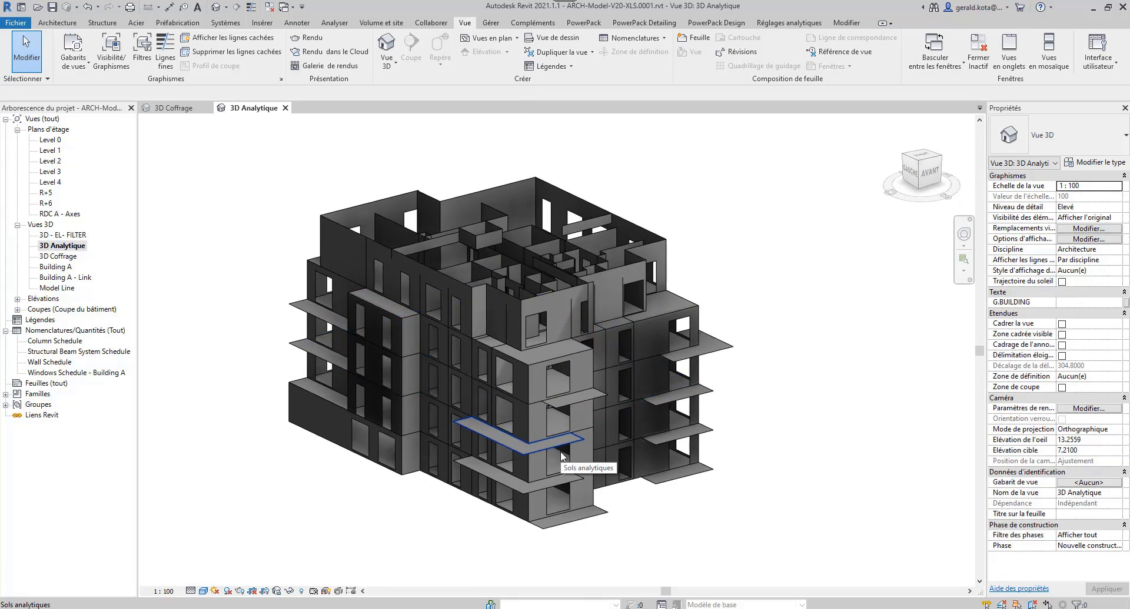
pyautogui.scroll(1, 482, 242)
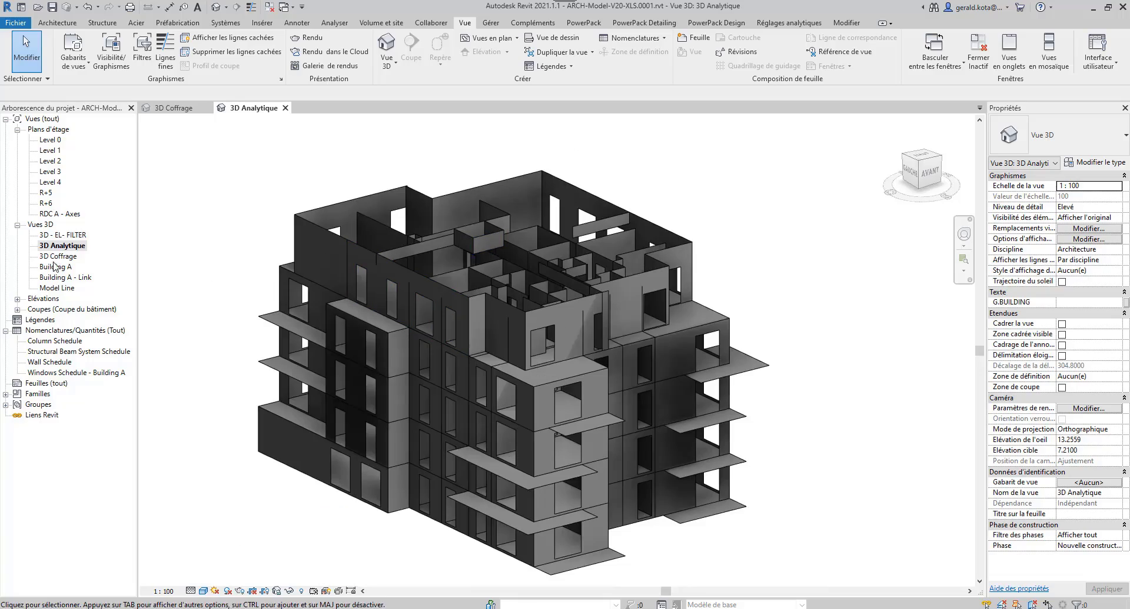
# - Open the 3D Coffrage view and examine the type and properties of a thin interior partition on the top storey
pyautogui.doubleClick(55, 258)
pyautogui.keyDown('shift'); pyautogui.moveTo(498, 397); pyautogui.dragTo(541, 491, button='middle'); pyautogui.keyUp('shift')
pyautogui.scroll(5, 580, 264)
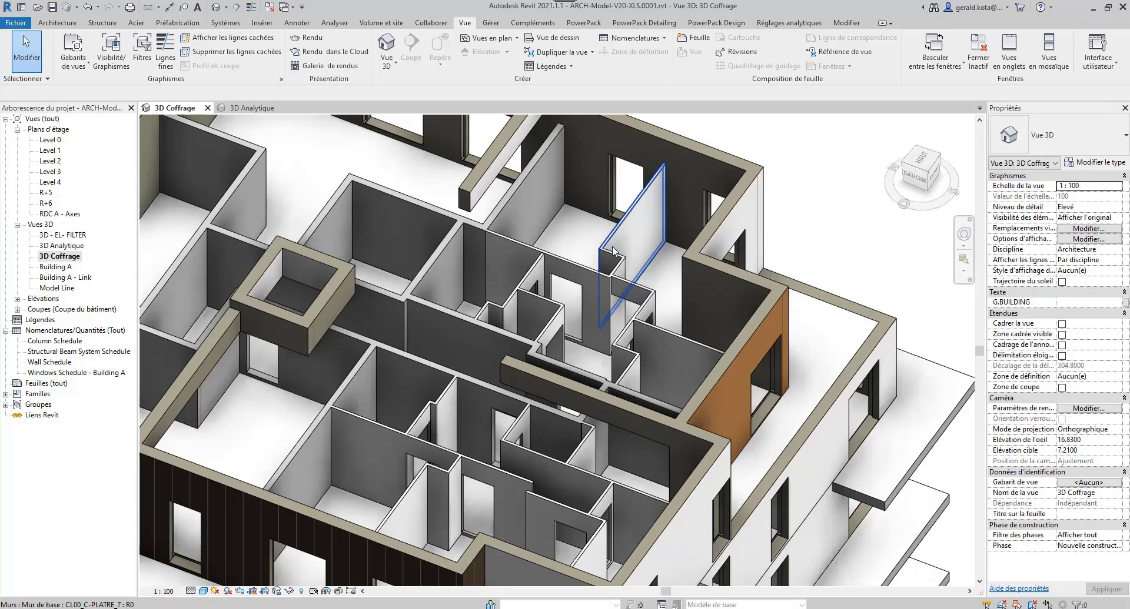
pyautogui.click(613, 251)
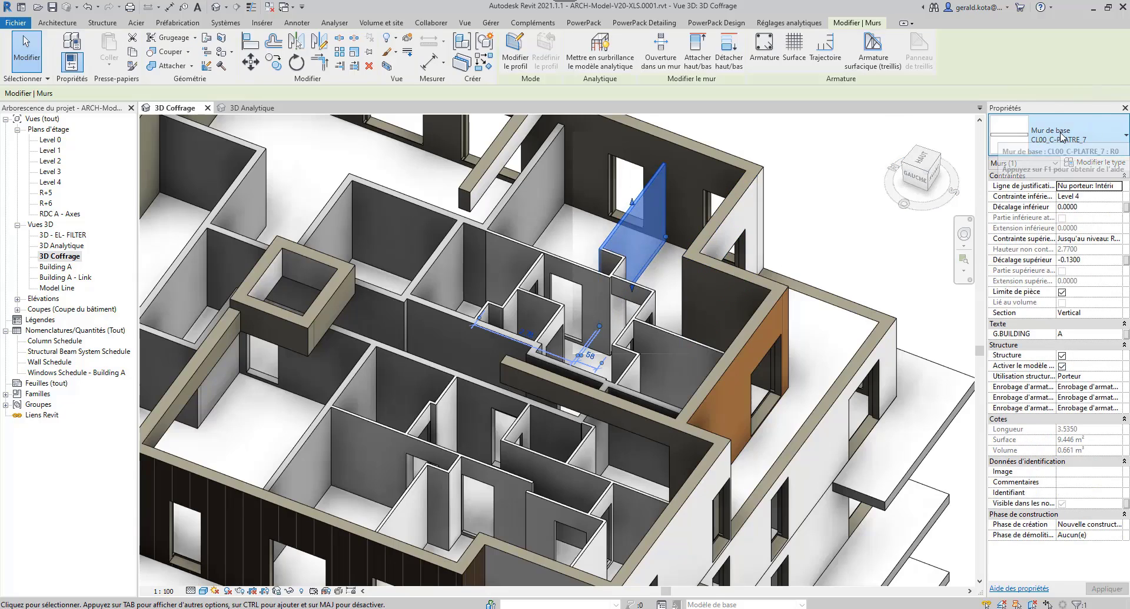
pyautogui.scroll(-5, 571, 286)
pyautogui.keyDown('shift'); pyautogui.moveTo(511, 358); pyautogui.dragTo(500, 276, button='middle'); pyautogui.keyUp('shift')
# - Filter the whole model down to its CL00_C-PLATRE_7 walls and make them non-structural
pyautogui.moveTo(740, 518); pyautogui.dragTo(257, 149)
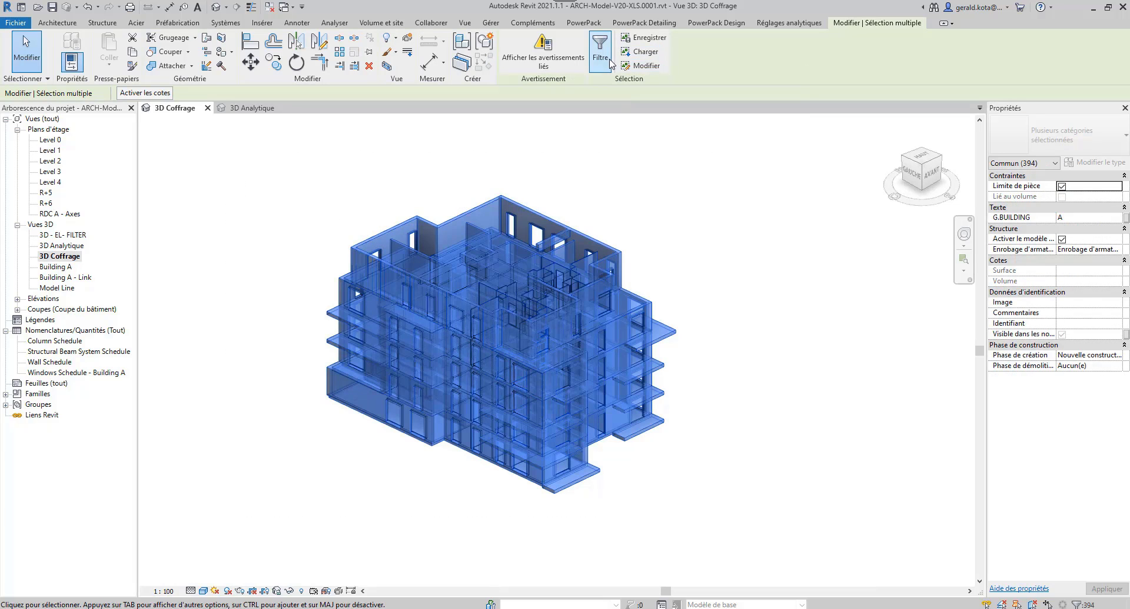
pyautogui.click(599, 53)
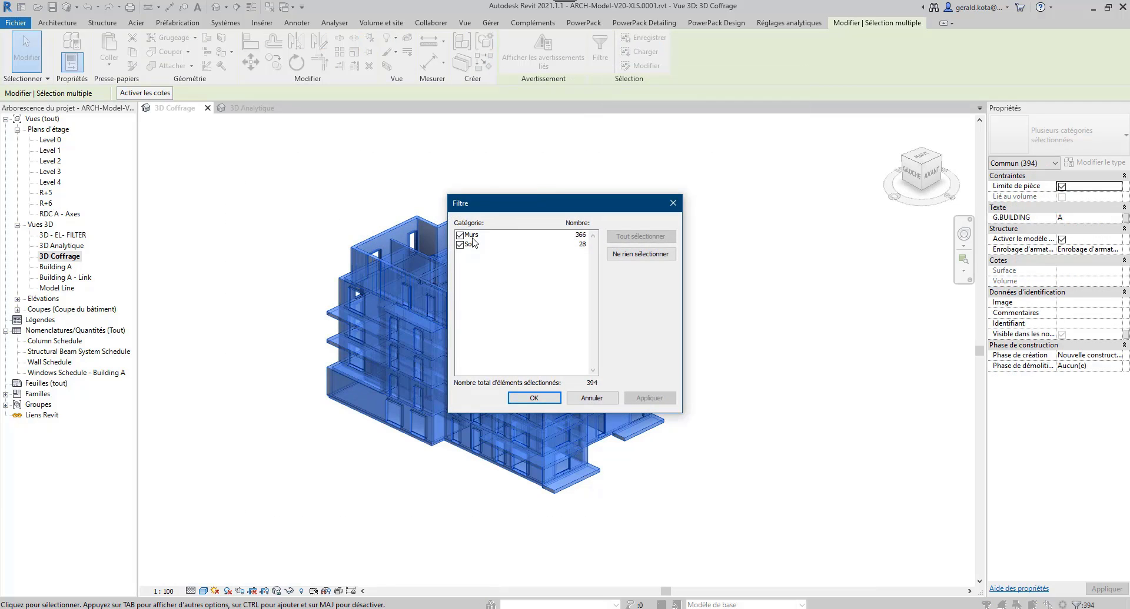
pyautogui.click(534, 399)
pyautogui.click(815, 24)
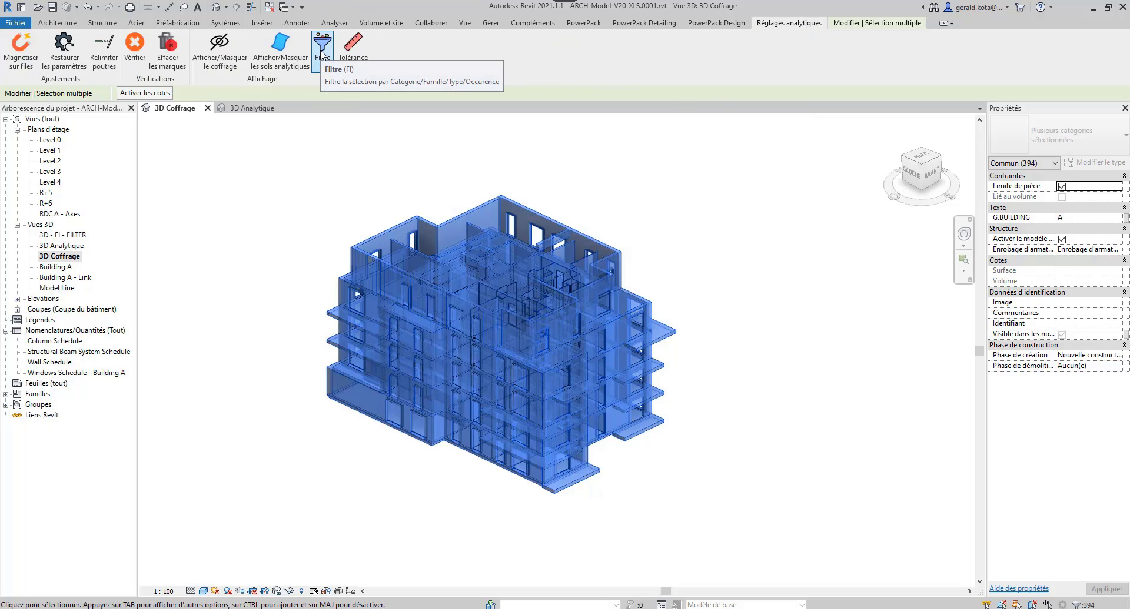
pyautogui.click(322, 47)
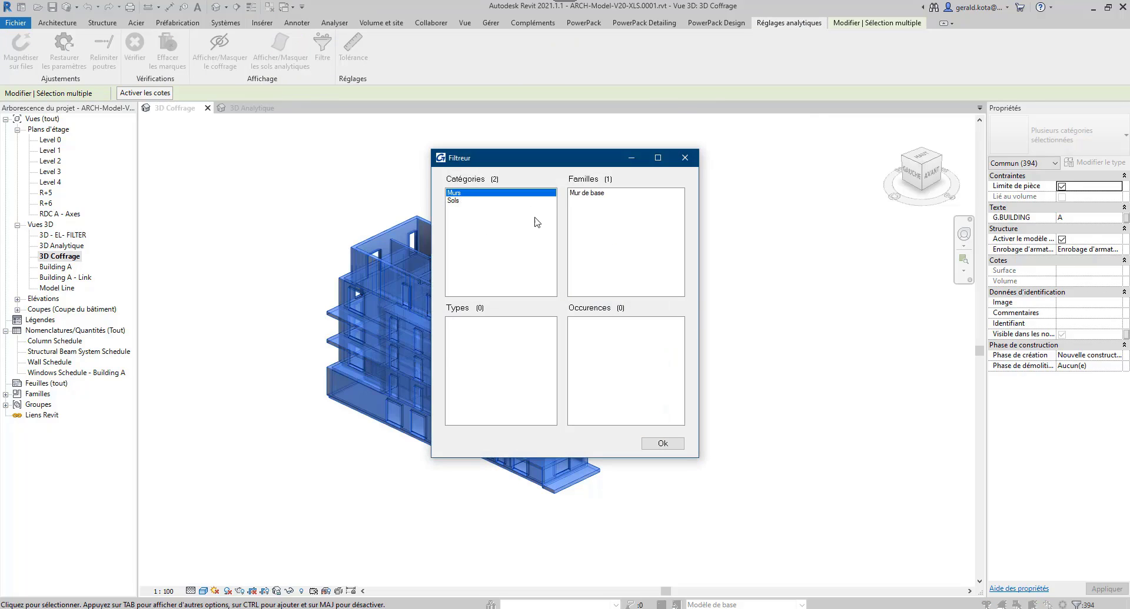
pyautogui.click(586, 194)
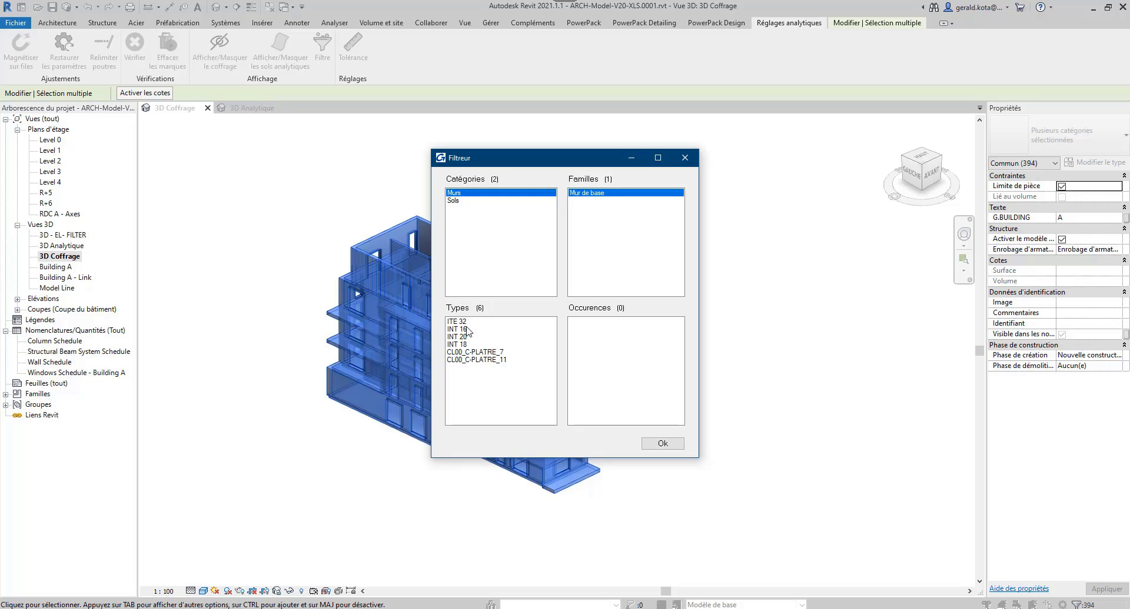
pyautogui.click(480, 352)
pyautogui.click(663, 443)
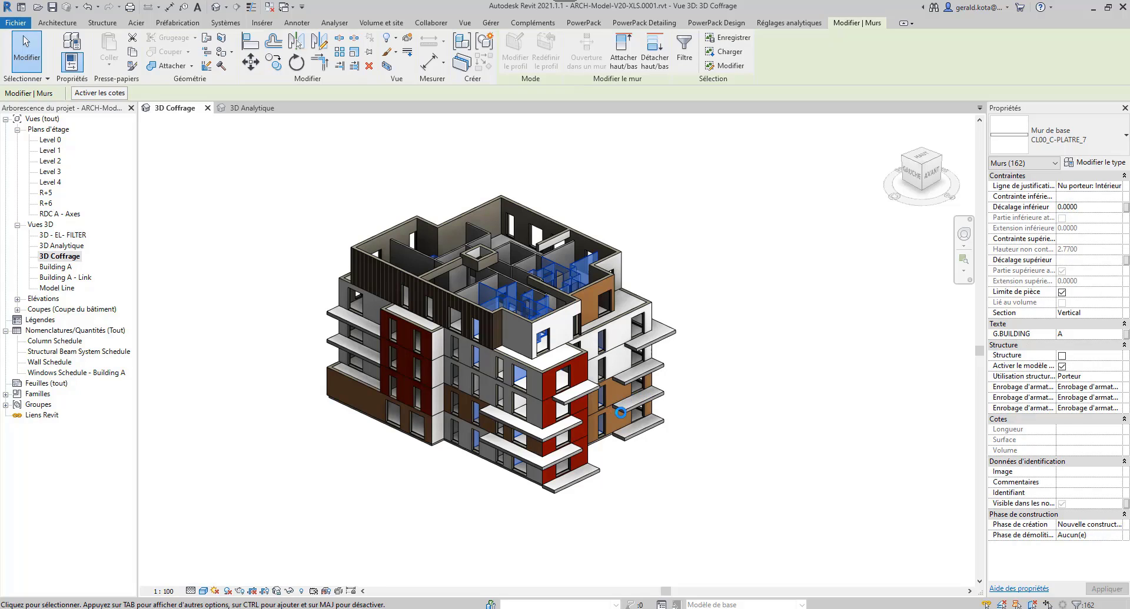
pyautogui.moveTo(626, 455); pyautogui.dragTo(617, 456, button='middle')
pyautogui.press('Escape')
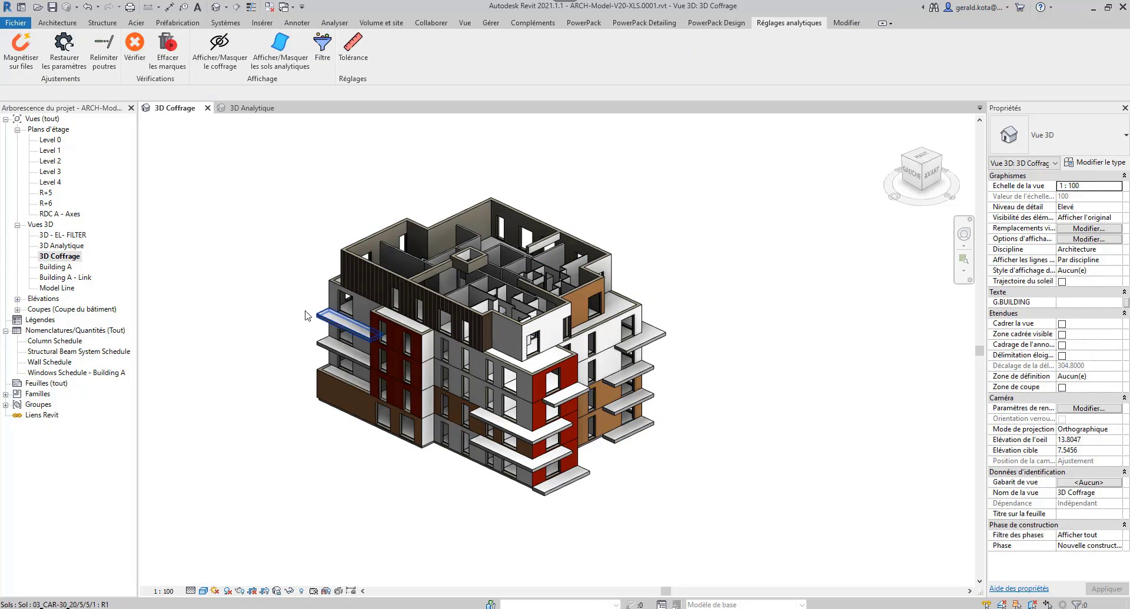
# - Inspect the top storey of the analytical model in the 3D Analytique view
pyautogui.click(252, 107)
pyautogui.scroll(3, 464, 326)
pyautogui.keyDown('shift'); pyautogui.moveTo(464, 326); pyautogui.dragTo(561, 362, button='middle'); pyautogui.keyUp('shift')
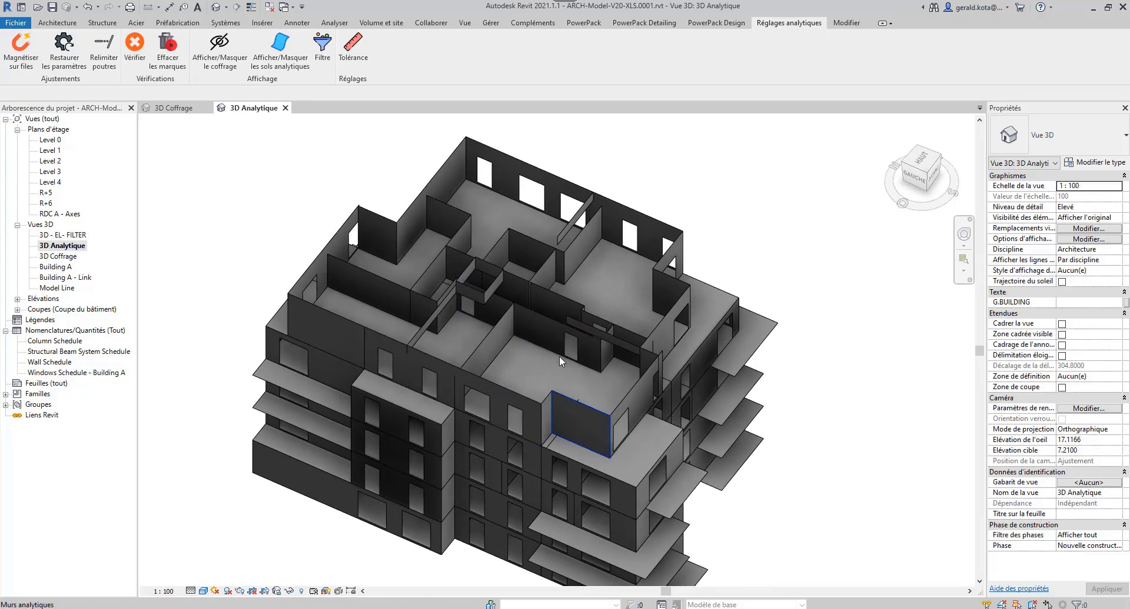
pyautogui.scroll(-3, 560, 362)
# - Filter the 3D Coffrage model down to its CL00_C-PLATRE_11 walls, make them non-structural, and open the 3D Analytique view
pyautogui.hotkey('ctrl', 'Tab')
pyautogui.moveTo(764, 524); pyautogui.dragTo(307, 172)
pyautogui.press('f')
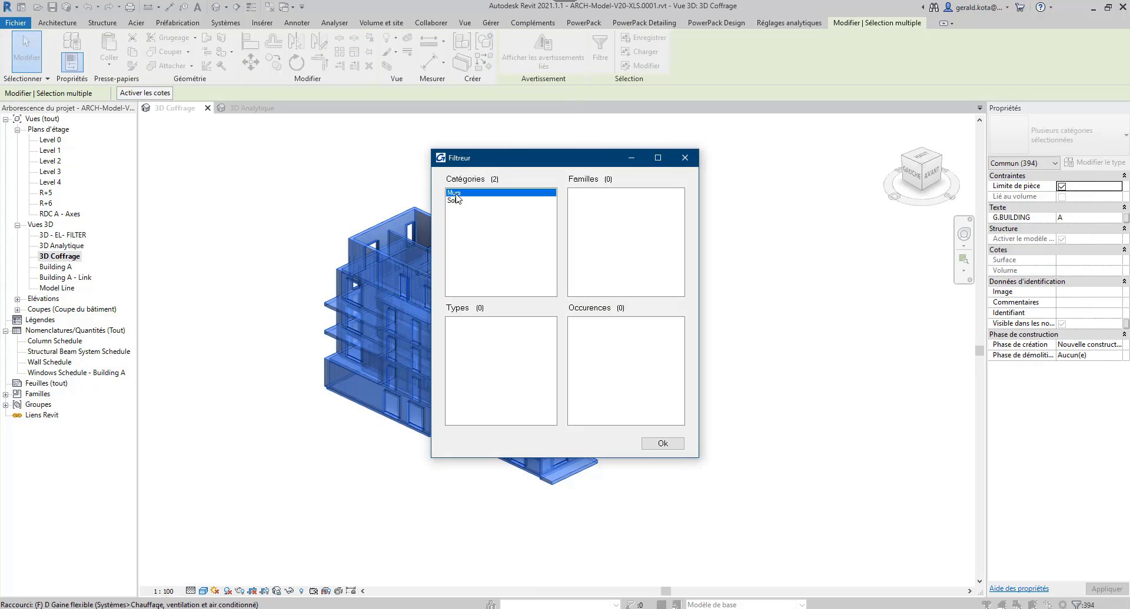
pyautogui.click(584, 193)
pyautogui.click(481, 359)
pyautogui.click(662, 444)
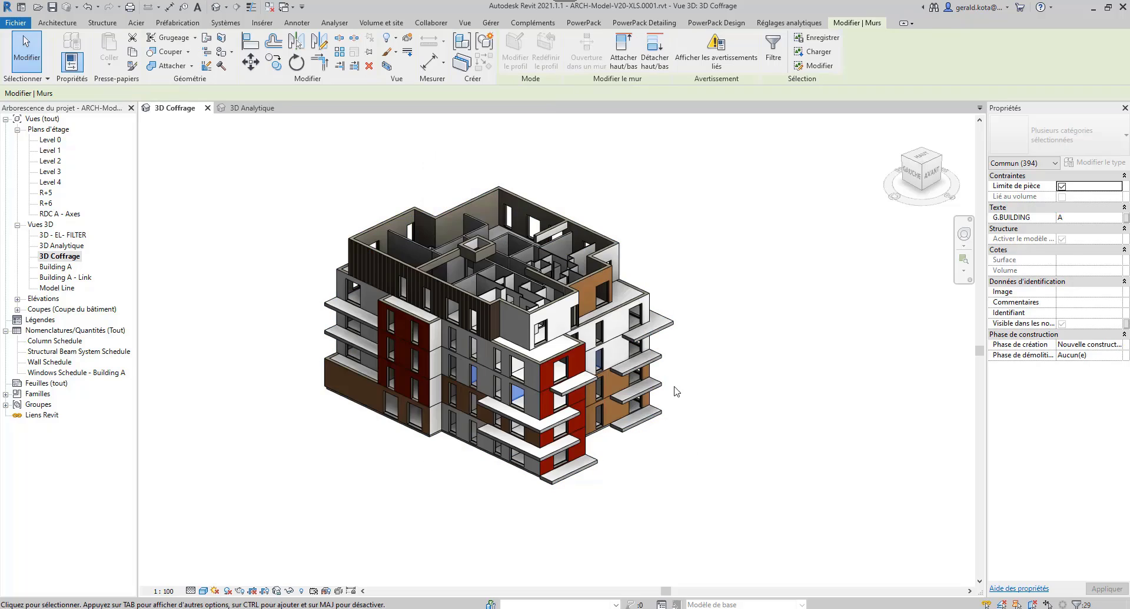
pyautogui.keyDown('shift'); pyautogui.moveTo(653, 436); pyautogui.dragTo(680, 382, button='middle'); pyautogui.keyUp('shift')
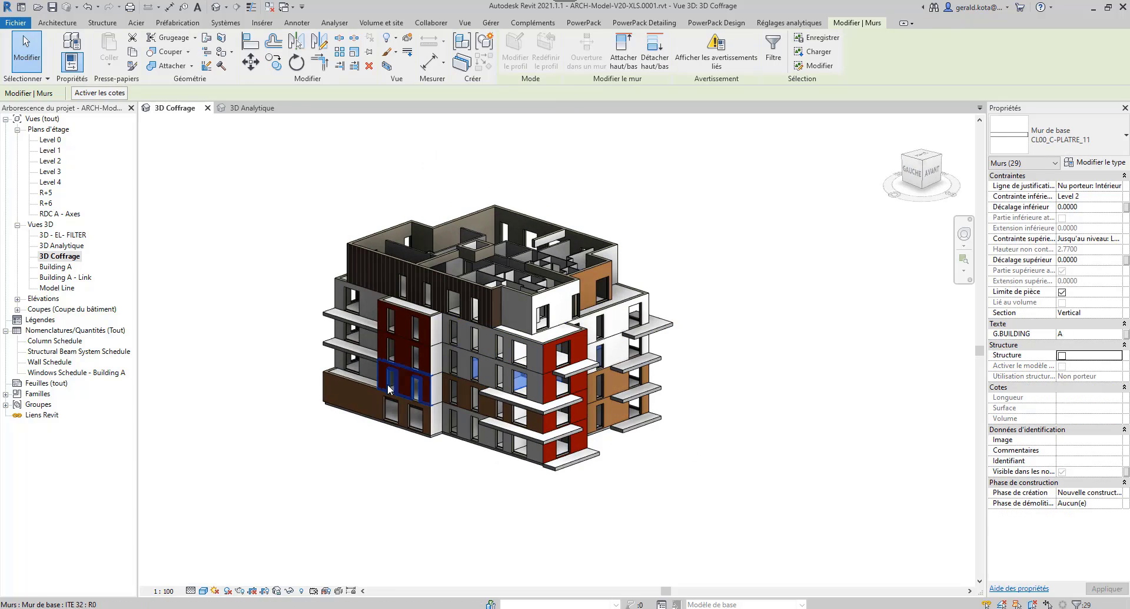
pyautogui.moveTo(301, 378); pyautogui.dragTo(320, 388, button='middle')
pyautogui.doubleClick(61, 245)
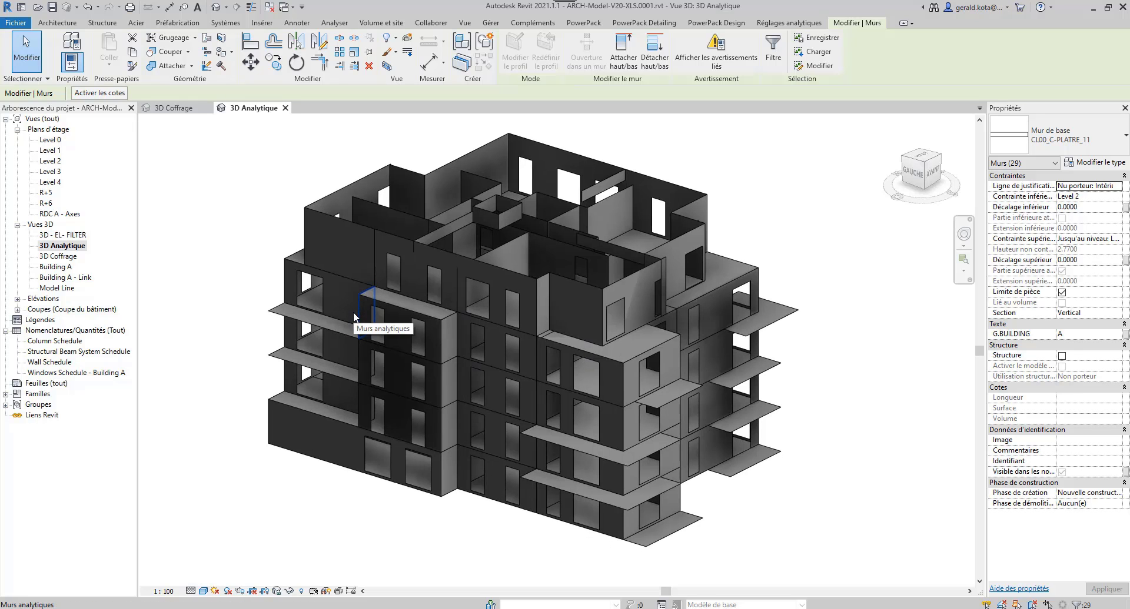
# - Open the Level 0 floor plan, examine its layout, and check its view range
pyautogui.click(50, 140)
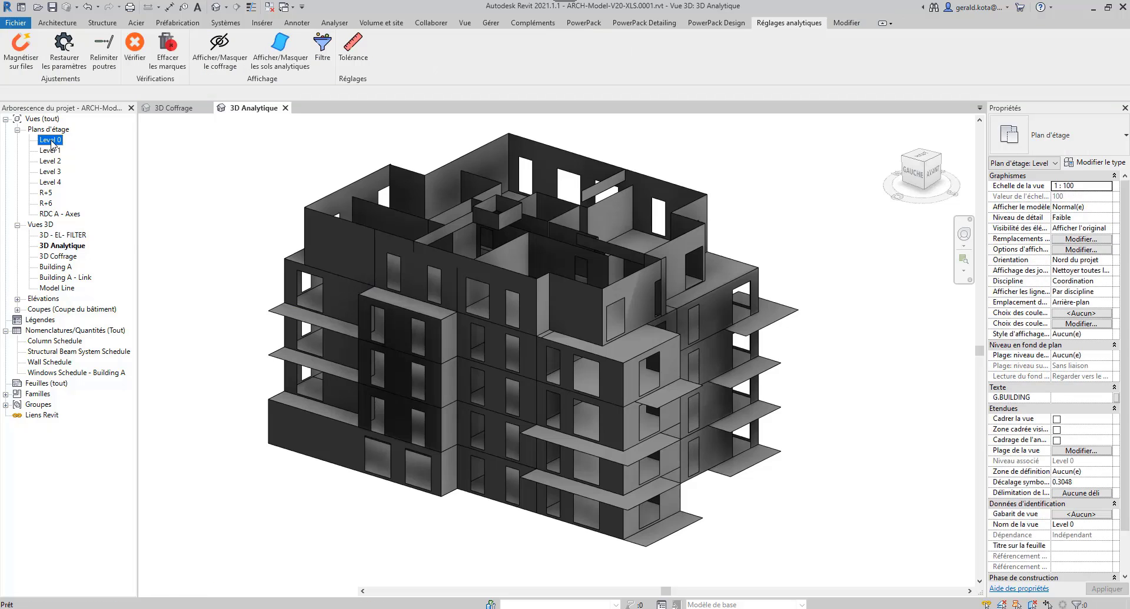
pyautogui.doubleClick(52, 142)
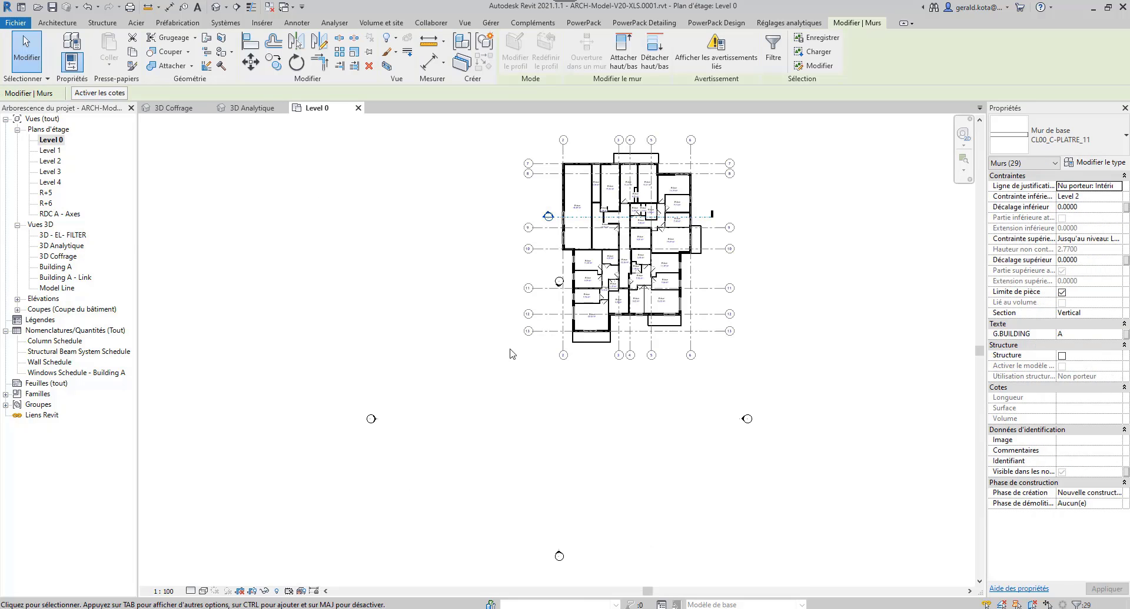
pyautogui.scroll(5, 529, 377)
pyautogui.press('z')
pyautogui.press('f')
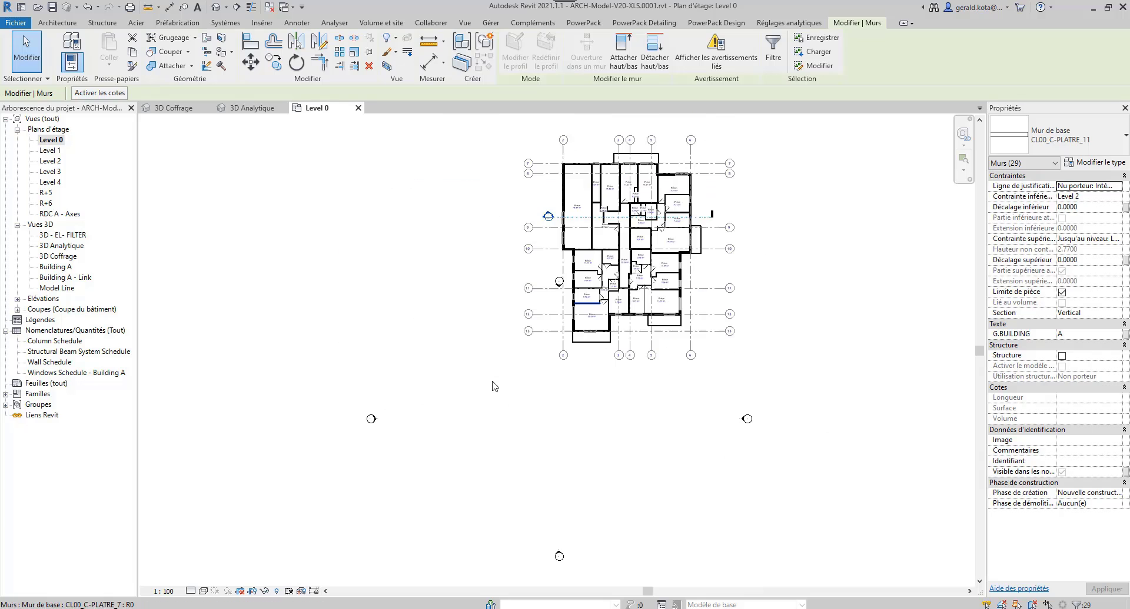
pyautogui.scroll(5, 527, 370)
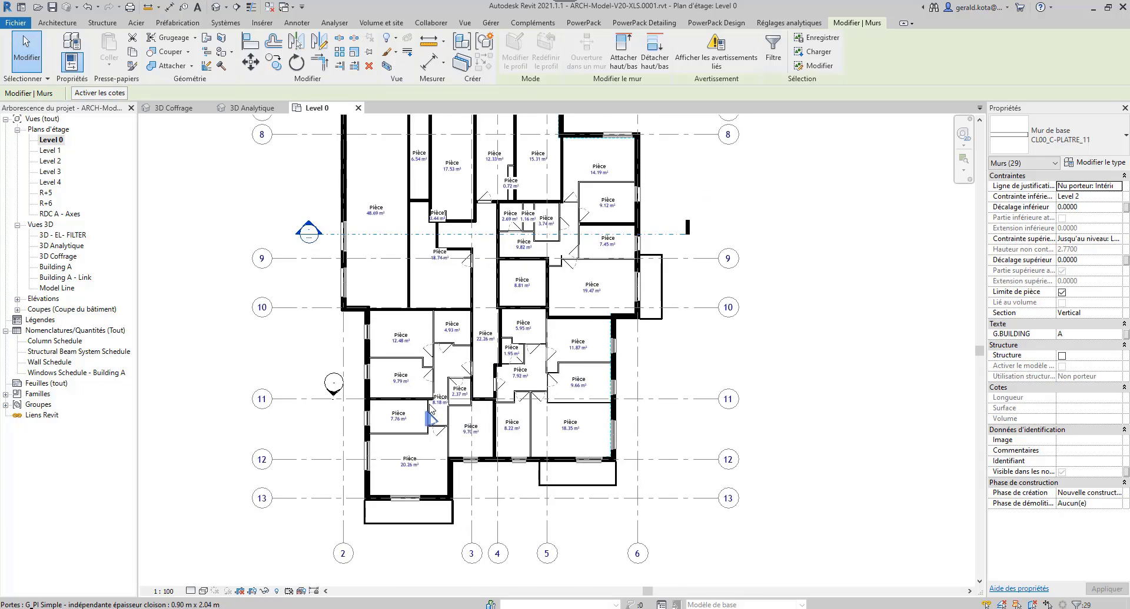
pyautogui.press('v')
pyautogui.press('r')
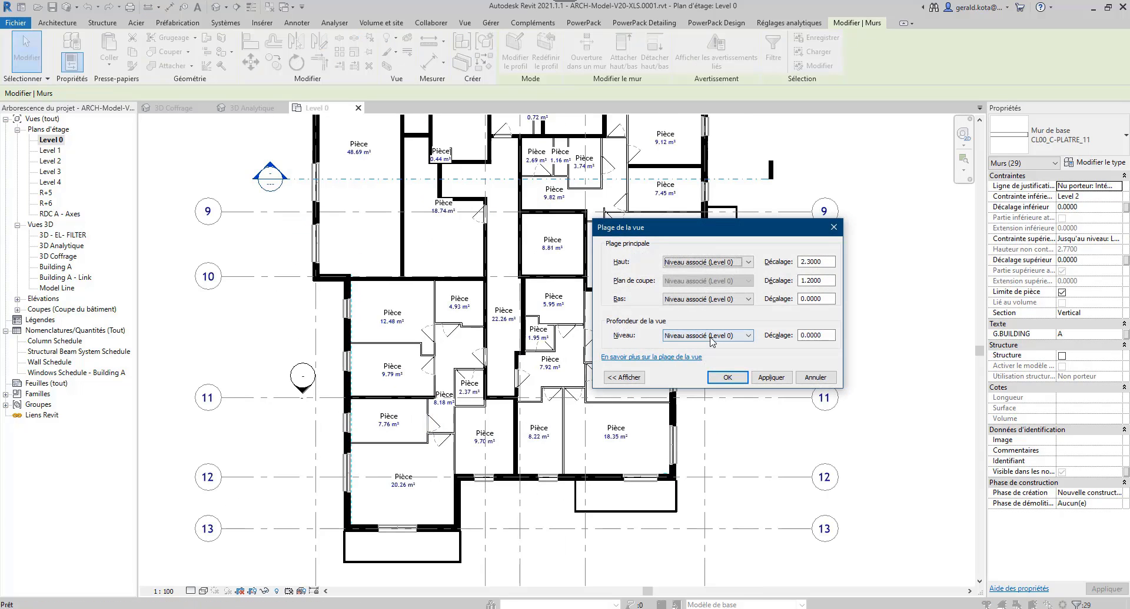
pyautogui.press('Escape')
pyautogui.press('Escape')
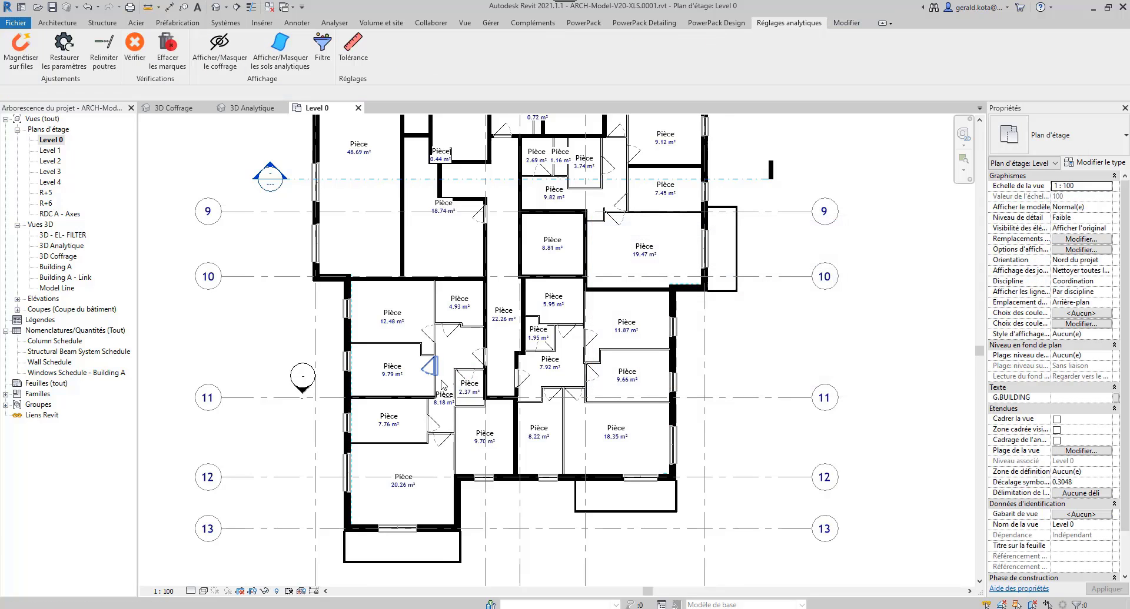
pyautogui.moveTo(440, 378); pyautogui.dragTo(466, 367, button='middle')
pyautogui.scroll(-2, 467, 366)
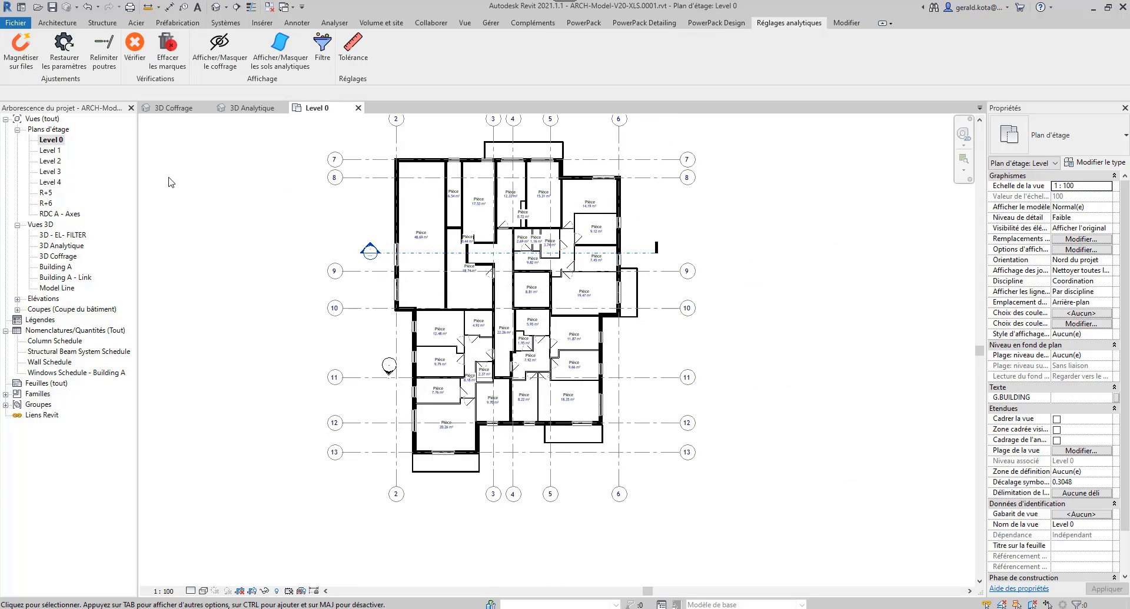
# - Orient the 3D Coffrage view to the Level 0 floor plan and inspect the sectioned storey in 3D
pyautogui.click(174, 108)
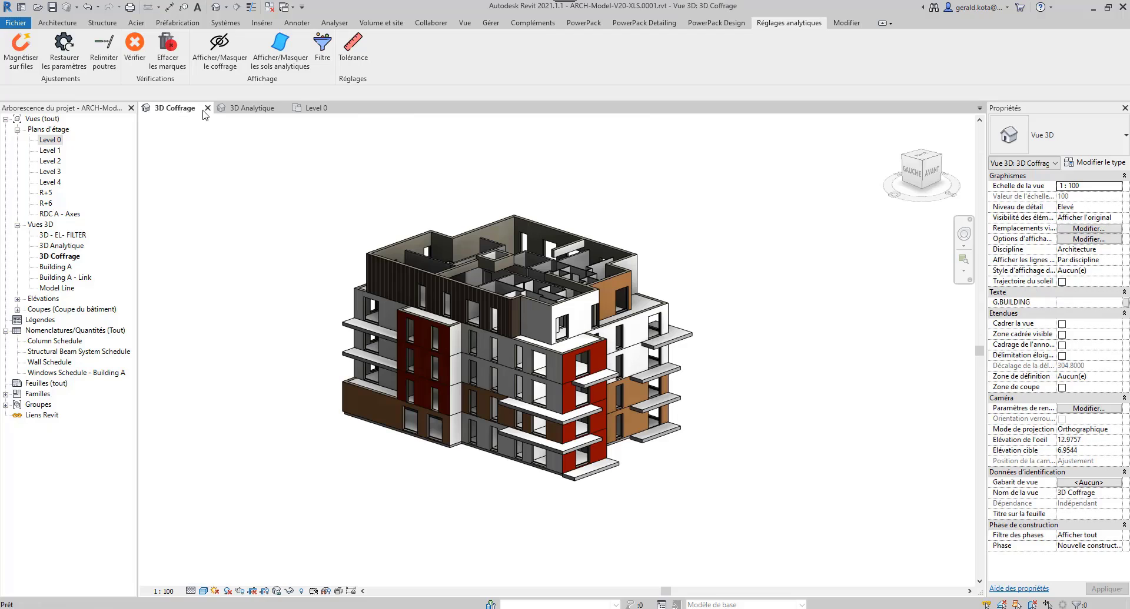
pyautogui.rightClick(915, 178)
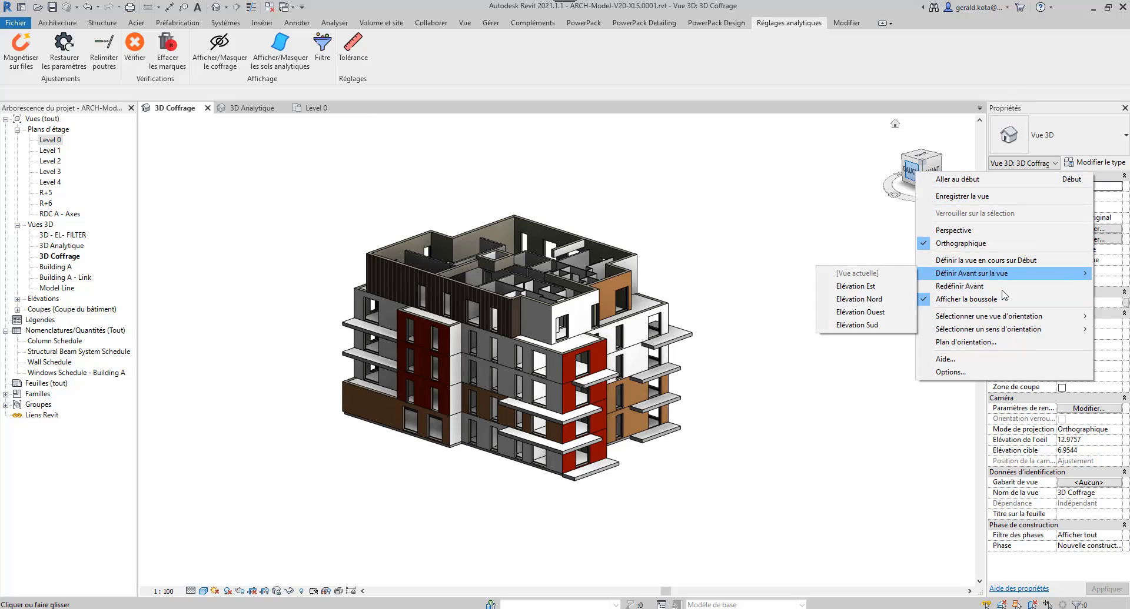
pyautogui.moveTo(1047, 321)
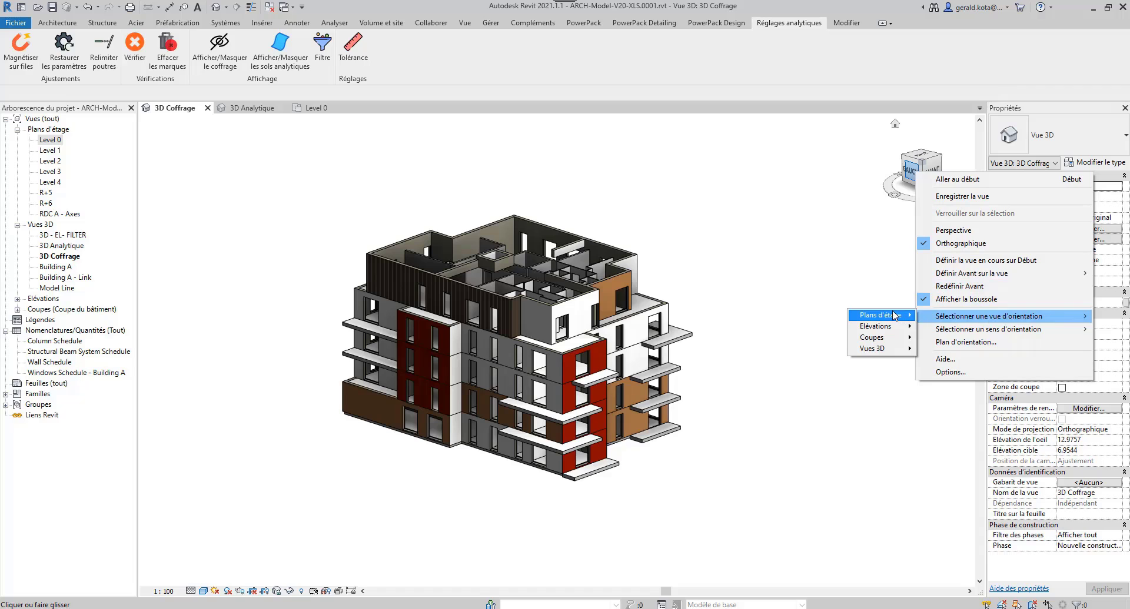
pyautogui.moveTo(892, 317)
pyautogui.click(963, 317)
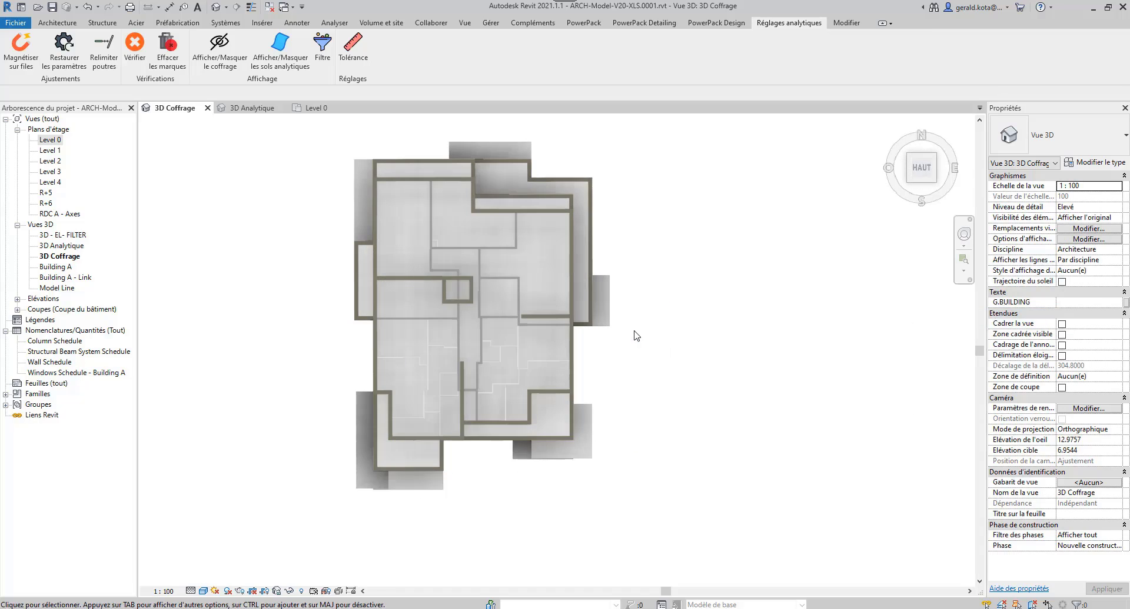
pyautogui.moveTo(919, 165); pyautogui.dragTo(941, 532)
pyautogui.keyDown('shift'); pyautogui.moveTo(643, 528); pyautogui.dragTo(700, 480); pyautogui.keyUp('shift')
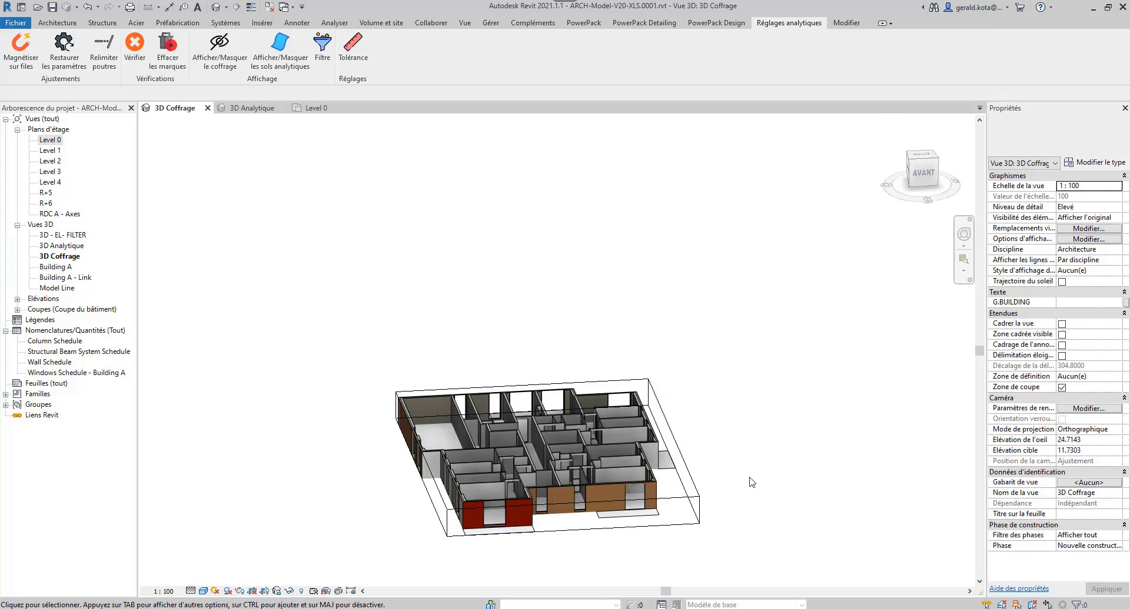
pyautogui.keyDown('shift'); pyautogui.moveTo(749, 481); pyautogui.dragTo(775, 506, button='middle'); pyautogui.keyUp('shift')
pyautogui.moveTo(656, 519); pyautogui.dragTo(665, 464, button='middle')
pyautogui.scroll(2, 602, 464)
pyautogui.scroll(3, 602, 460)
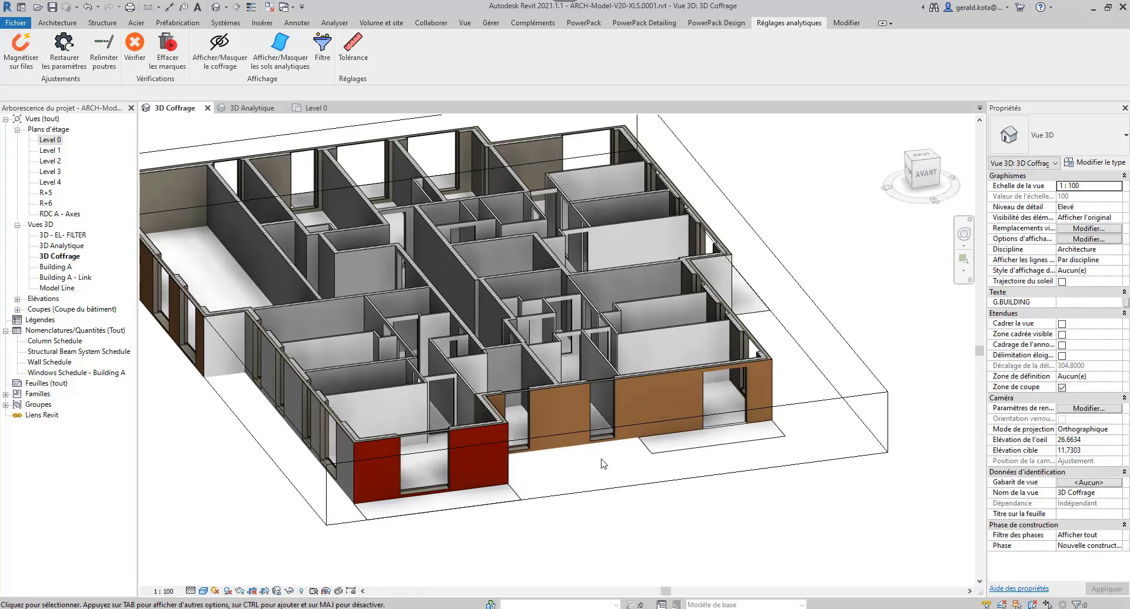
pyautogui.scroll(-2, 603, 460)
pyautogui.moveTo(591, 478); pyautogui.dragTo(661, 480, button='middle')
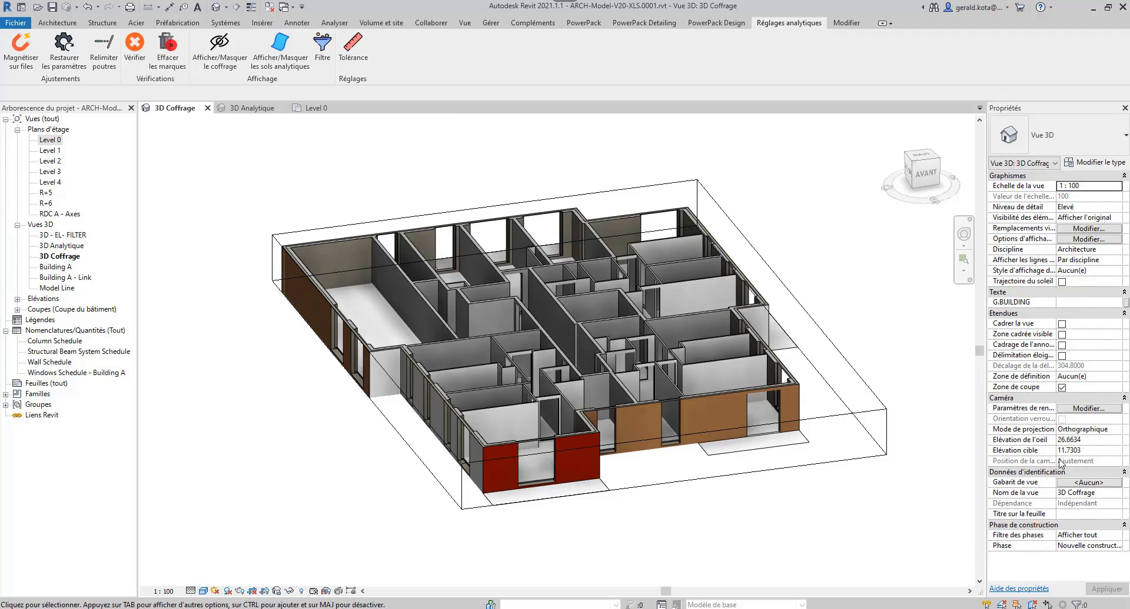
# - Turn off the section box in the 3D Coffrage view so the whole building is displayed
pyautogui.click(1061, 387)
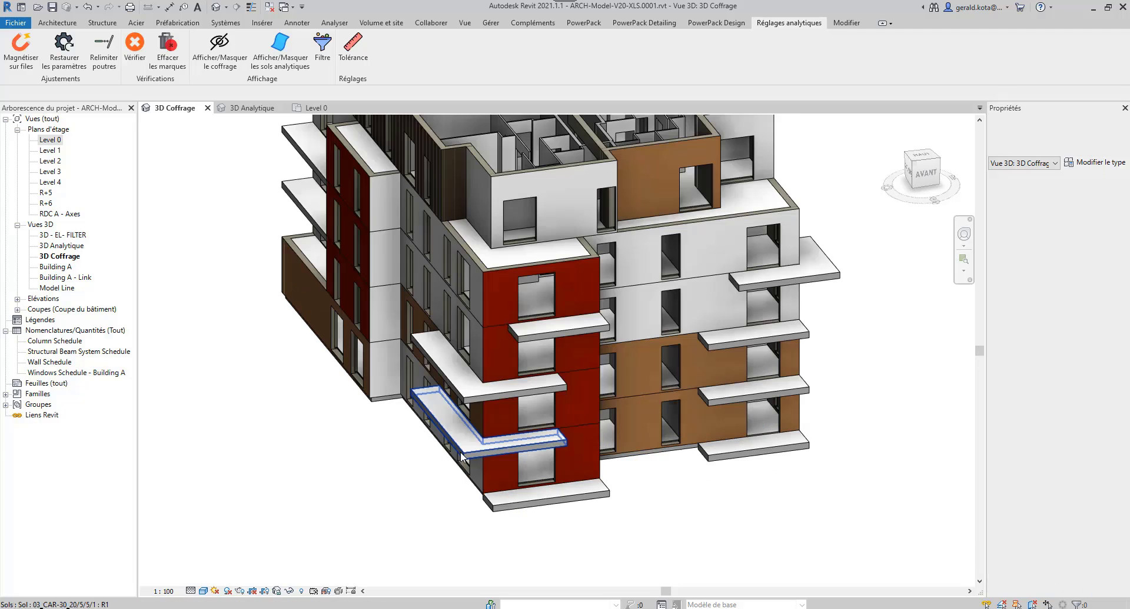
pyautogui.scroll(-2, 456, 478)
pyautogui.scroll(1, 456, 477)
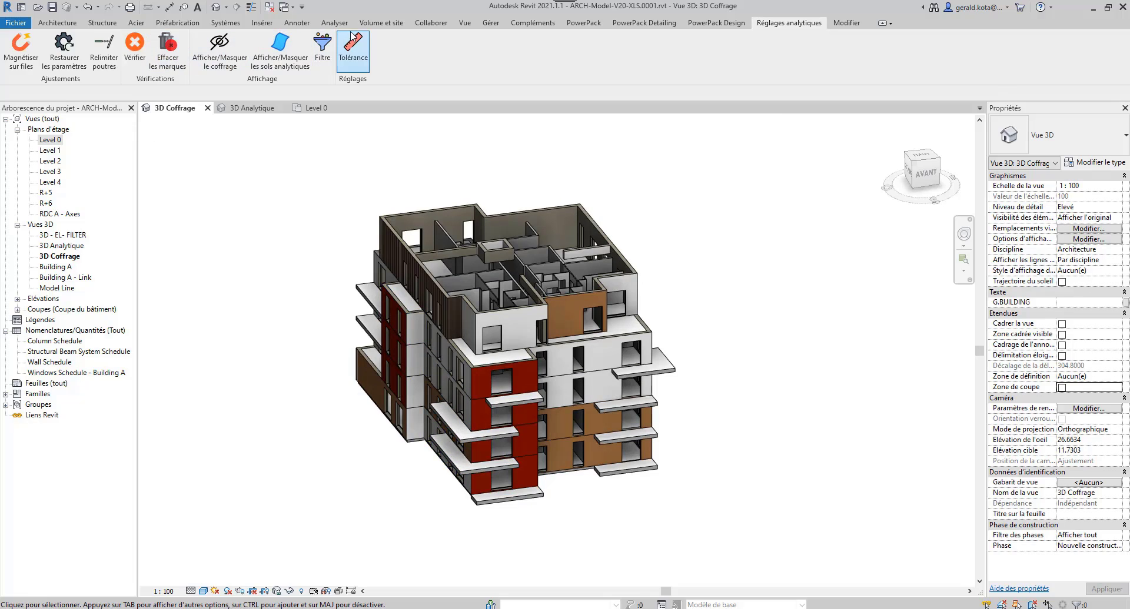
# - Create structural plan views for all levels, from RDC to R+6
pyautogui.click(464, 24)
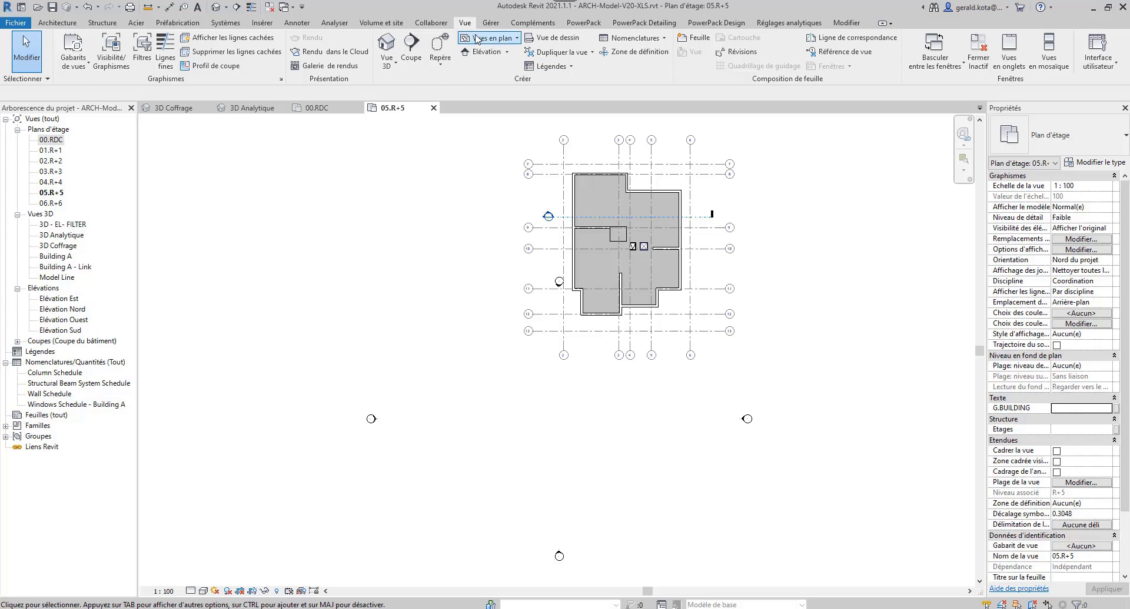
pyautogui.click(514, 39)
pyautogui.click(494, 126)
pyautogui.keyDown('shift'); pyautogui.click(505, 308); pyautogui.keyUp('shift')
pyautogui.click(554, 428)
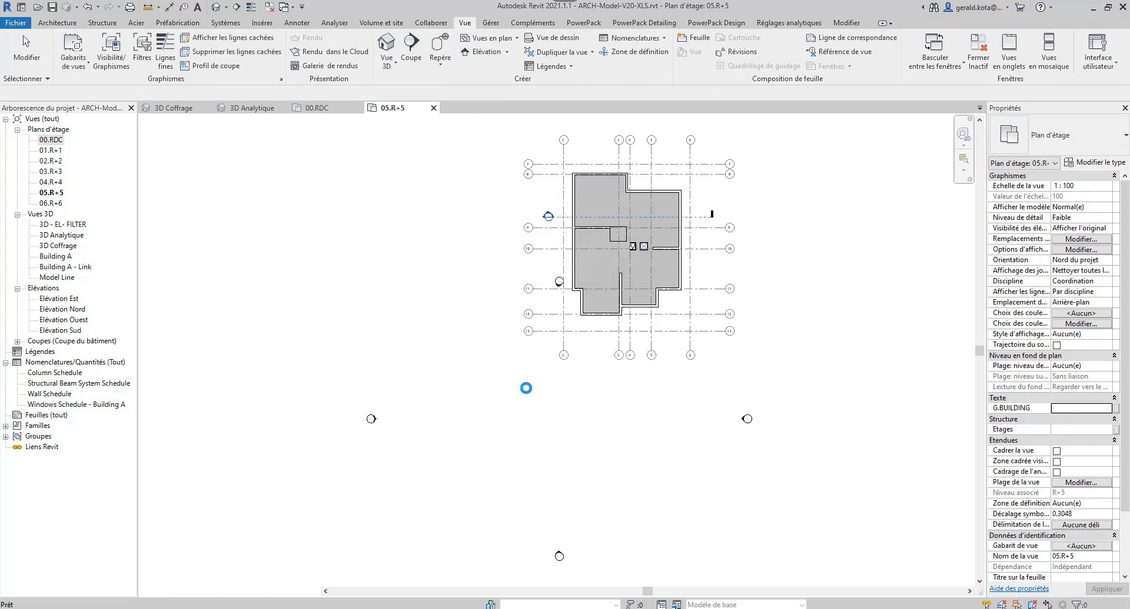
# - Rename the RDC structural plan as 00.PH-RDC and the R+1 structural plan as 01.PH-R+1
pyautogui.click(46, 203)
pyautogui.click(41, 203)
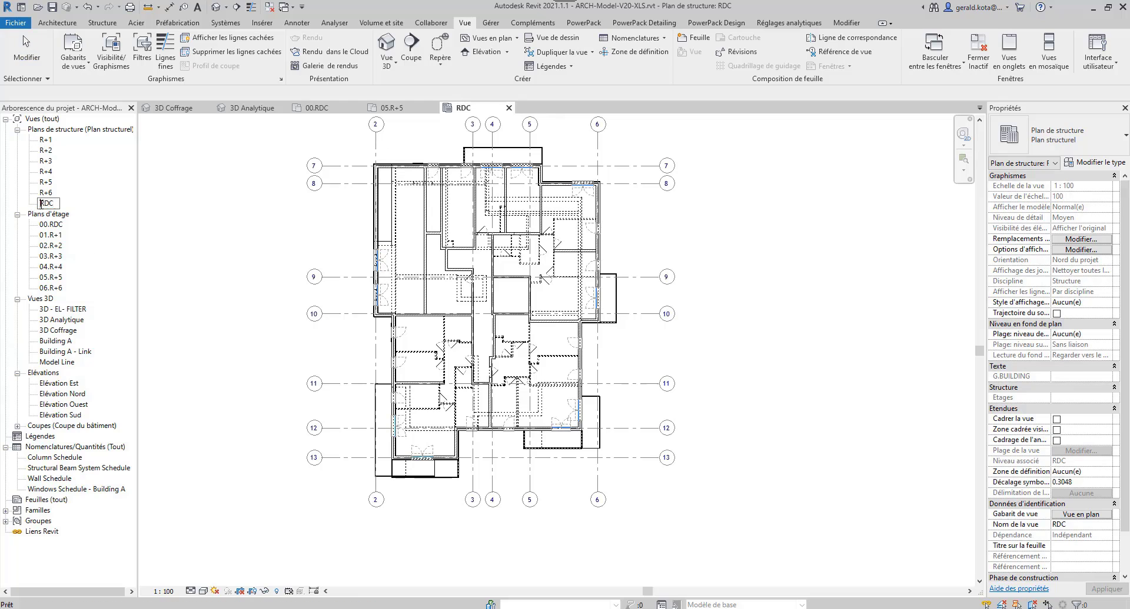
pyautogui.press('Return')
pyautogui.click(715, 320)
pyautogui.click(47, 152)
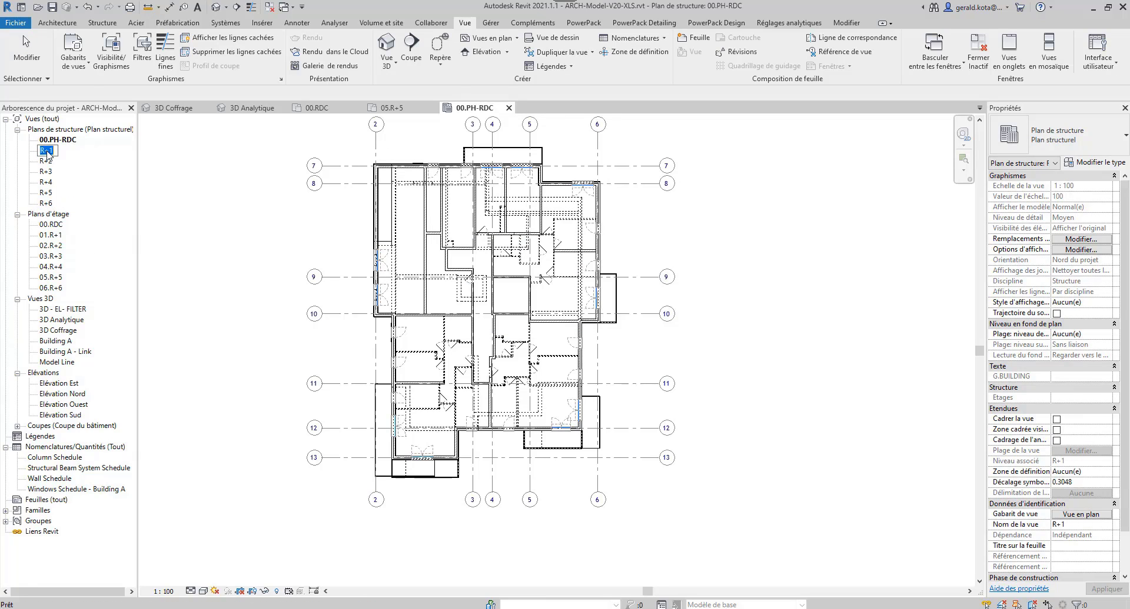
pyautogui.write('01.PH-')
pyautogui.press('Return')
pyautogui.click(640, 320)
# - Rename the R+2 structural plan as 02.PH-R+2 and the R+3 structural plan as 03.PH-R+3
pyautogui.click(46, 162)
pyautogui.press('Return')
pyautogui.press('Return')
pyautogui.click(42, 171)
pyautogui.press('F2')
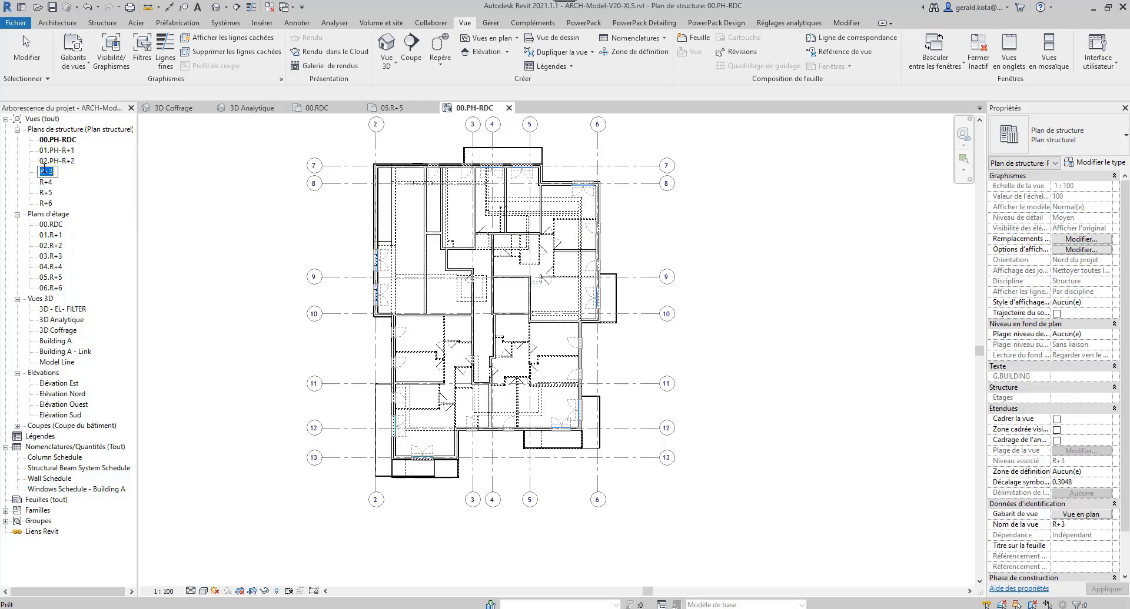
pyautogui.write('03.PH-')
pyautogui.press('Return')
pyautogui.press('Return')
# - Rename the R+4 structural plan as 04.PH-R+4
pyautogui.click(45, 182)
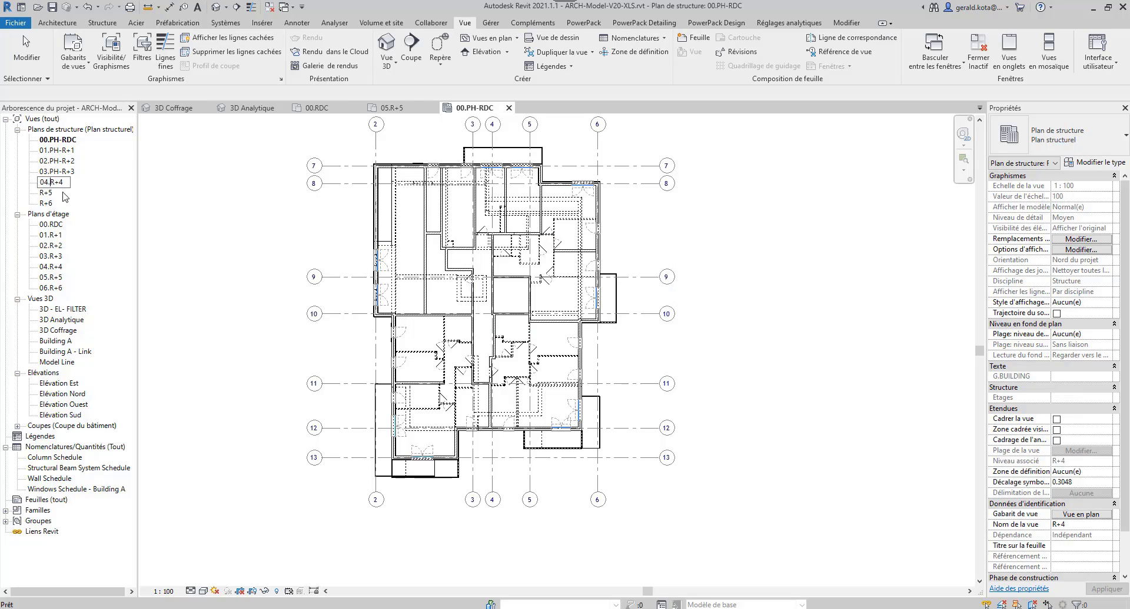
pyautogui.press('Return')
pyautogui.press('Return')
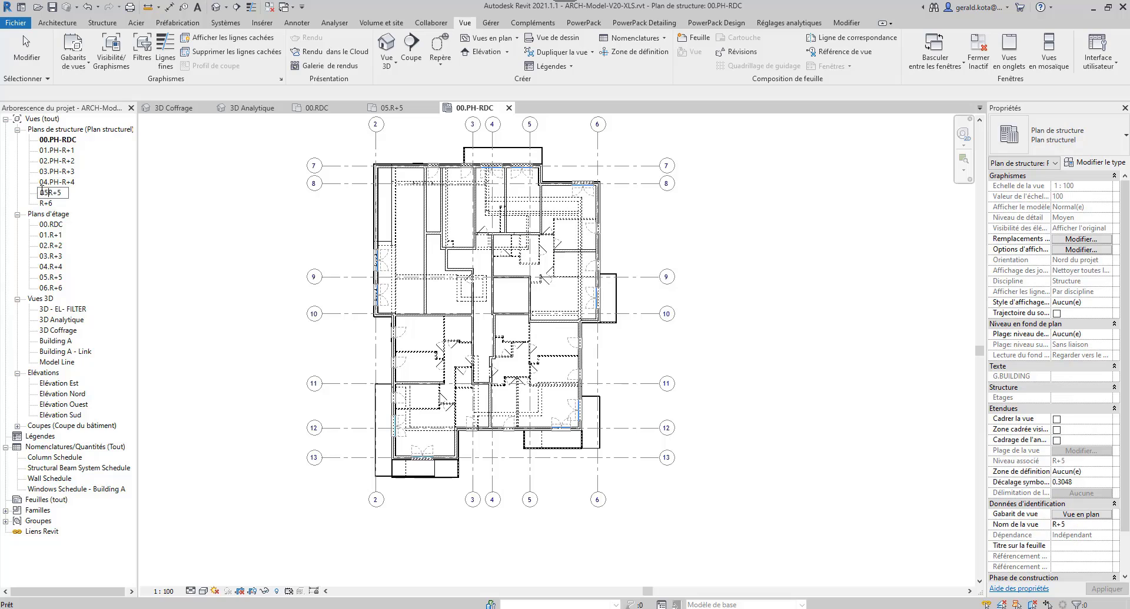
# - Rename the R+5 structural plan as 05.PH-R+5 and delete the R+6 structural plan
pyautogui.write('H-')
pyautogui.press('Return')
pyautogui.press('Return')
pyautogui.doubleClick(46, 203)
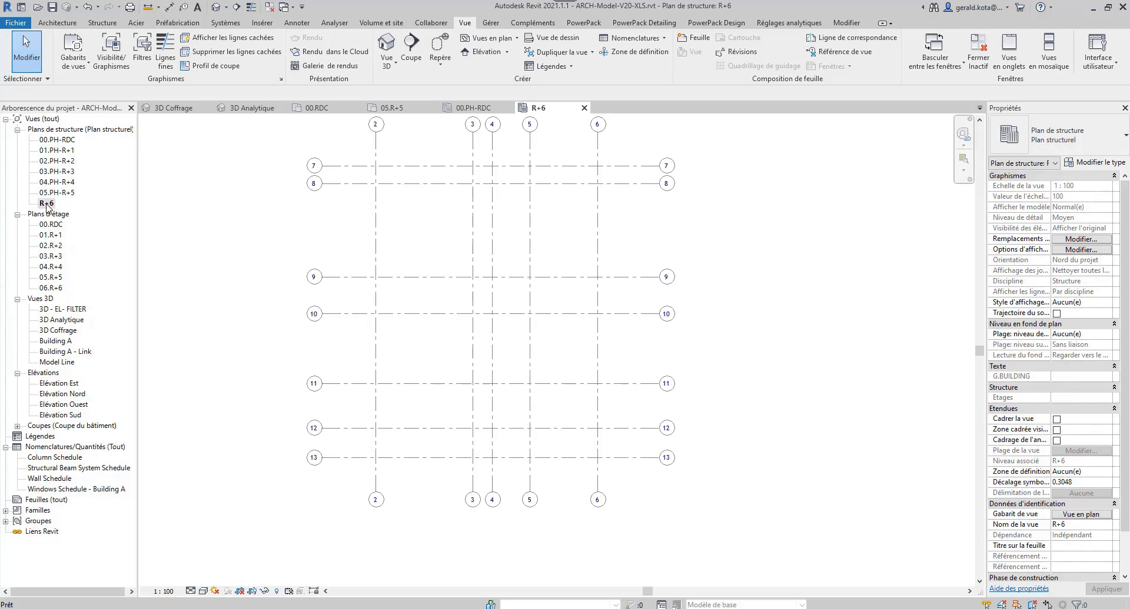
pyautogui.press('Delete')
# - Try to apply the PH-Coffrage view template to the 00.PH-RDC structural plan and review its visibility filters
pyautogui.rightClick(58, 141)
pyautogui.click(106, 206)
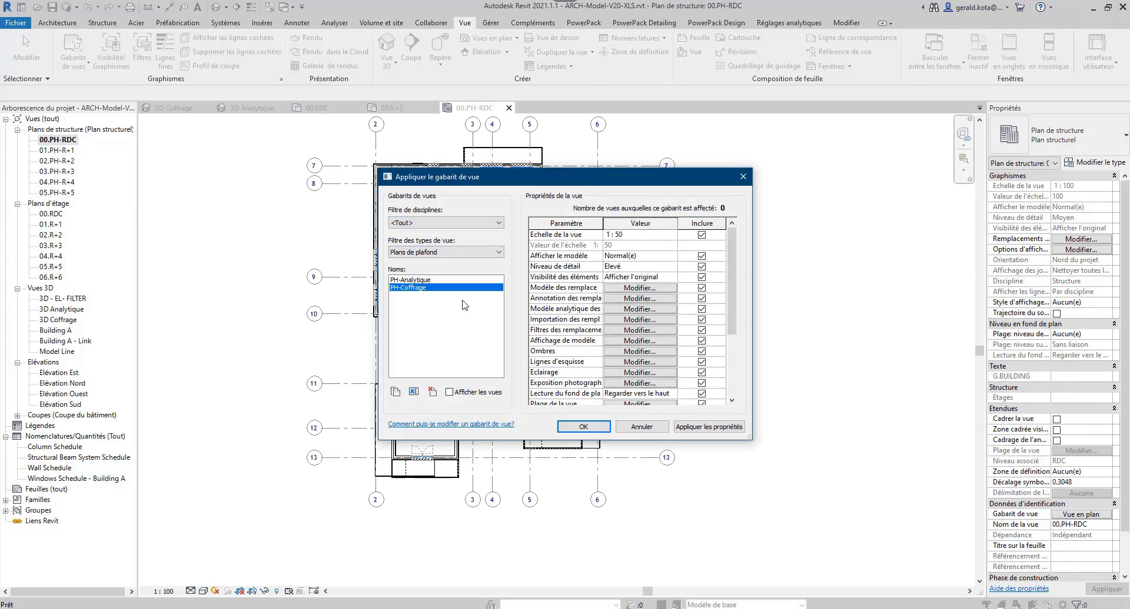
pyautogui.click(576, 426)
pyautogui.click(592, 338)
pyautogui.moveTo(260, 312); pyautogui.dragTo(258, 312, button='middle')
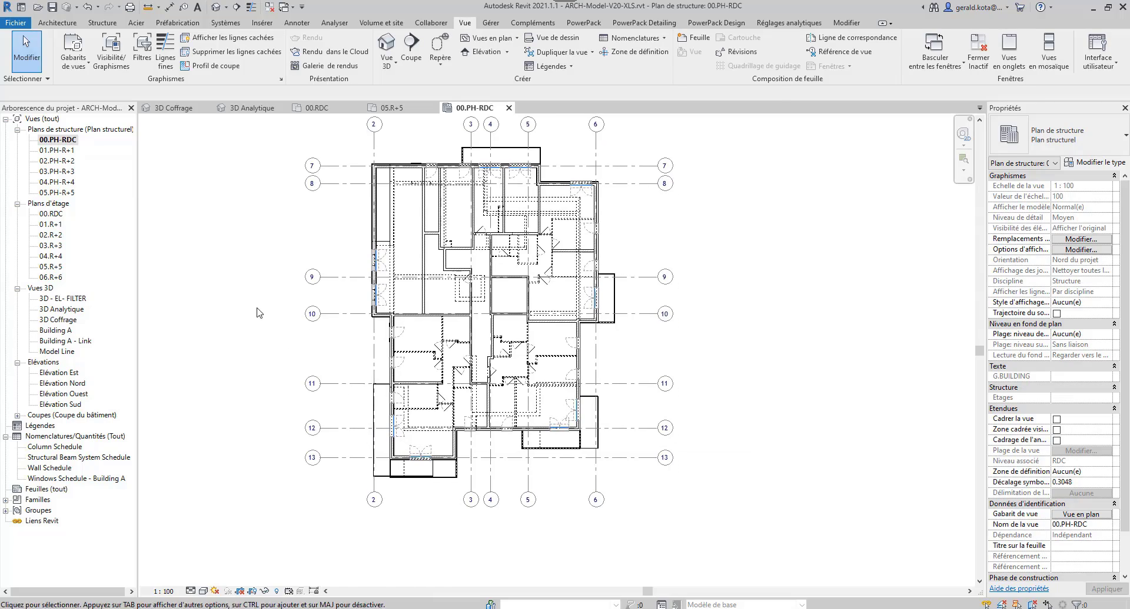
pyautogui.press('v')
pyautogui.press('v')
pyautogui.click(866, 96)
pyautogui.press('Escape')
# - Remove the assigned Vue en plan template from the 00.PH-RDC structural plan
pyautogui.rightClick(65, 143)
pyautogui.click(111, 208)
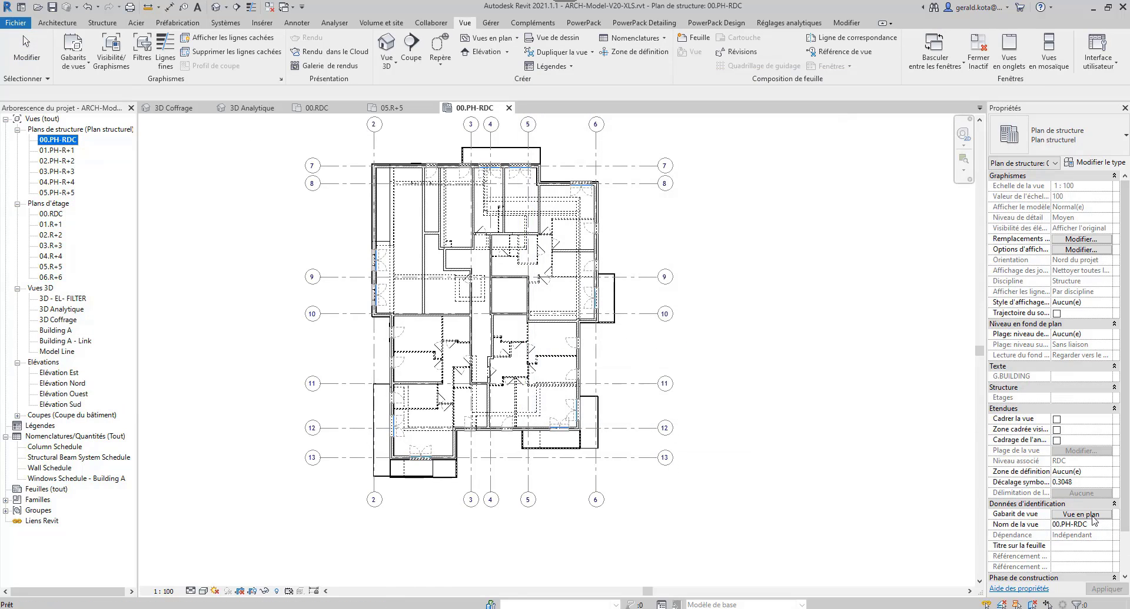
pyautogui.click(579, 426)
pyautogui.press('v')
pyautogui.press('v')
pyautogui.click(865, 95)
pyautogui.press('Escape')
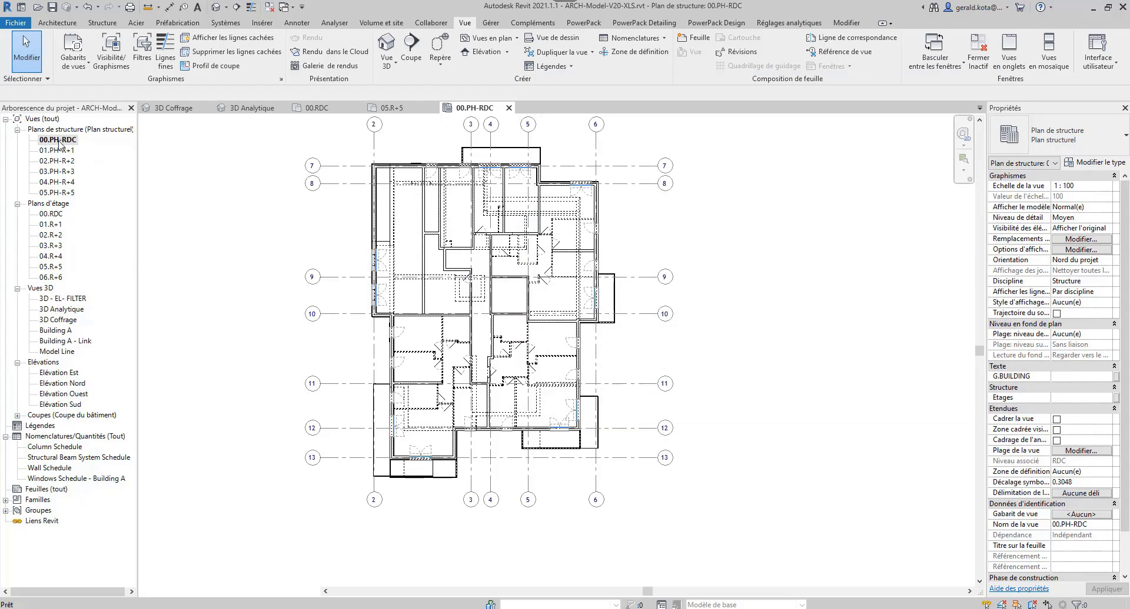
# - Apply the properties of the PH-Coffrage view template to the 00.PH-RDC structural plan
pyautogui.rightClick(57, 143)
pyautogui.click(106, 207)
pyautogui.click(422, 289)
pyautogui.click(568, 424)
# - In the visibility filters of 00.PH-RDC, hide 04.PH-R+4, show 00.PH-SS and move Cloisons above the level filters
pyautogui.press('v')
pyautogui.press('v')
pyautogui.click(866, 94)
pyautogui.click(694, 210)
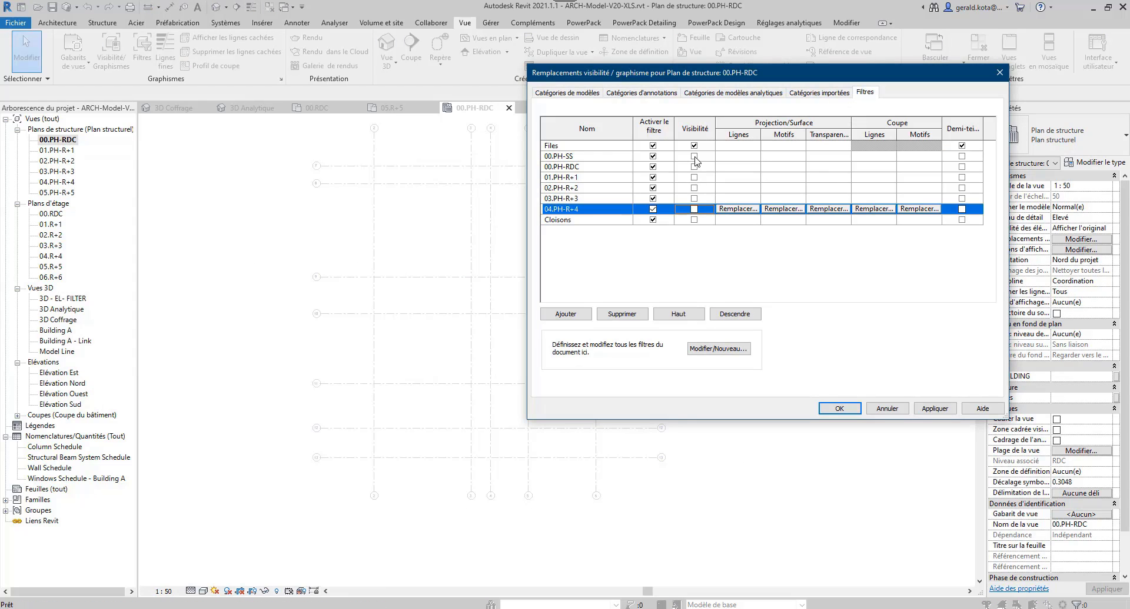
pyautogui.click(695, 157)
pyautogui.click(588, 220)
pyautogui.tripleClick(679, 317)
pyautogui.tripleClick(679, 317)
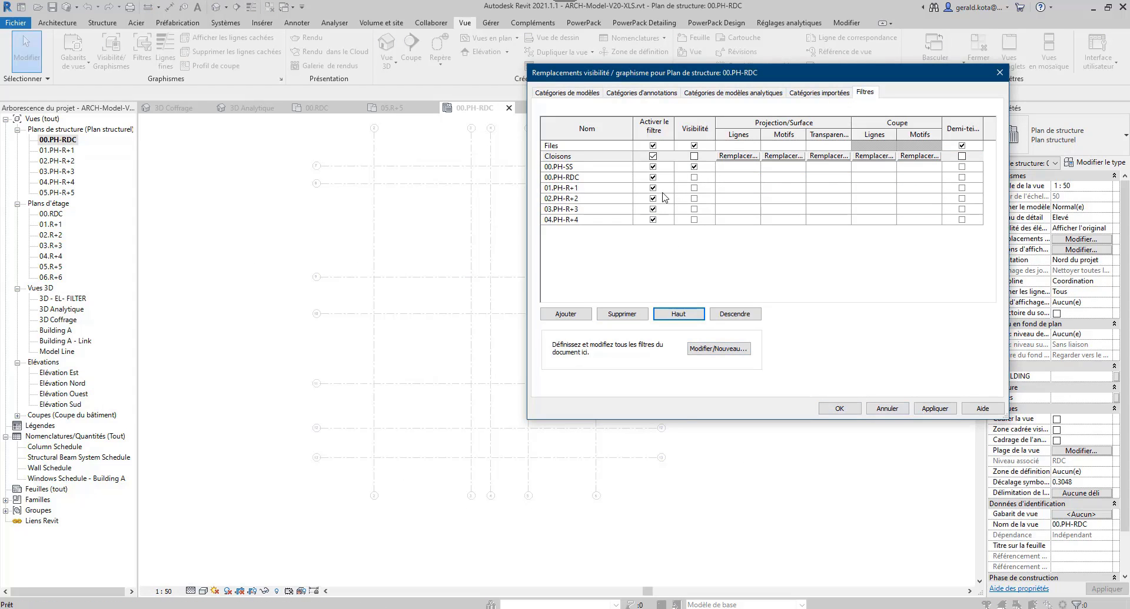
# - Hide the 00.PH-SS filter and show the 00.PH-RDC filter in the 00.PH-RDC structural plan
pyautogui.click(693, 166)
pyautogui.click(693, 178)
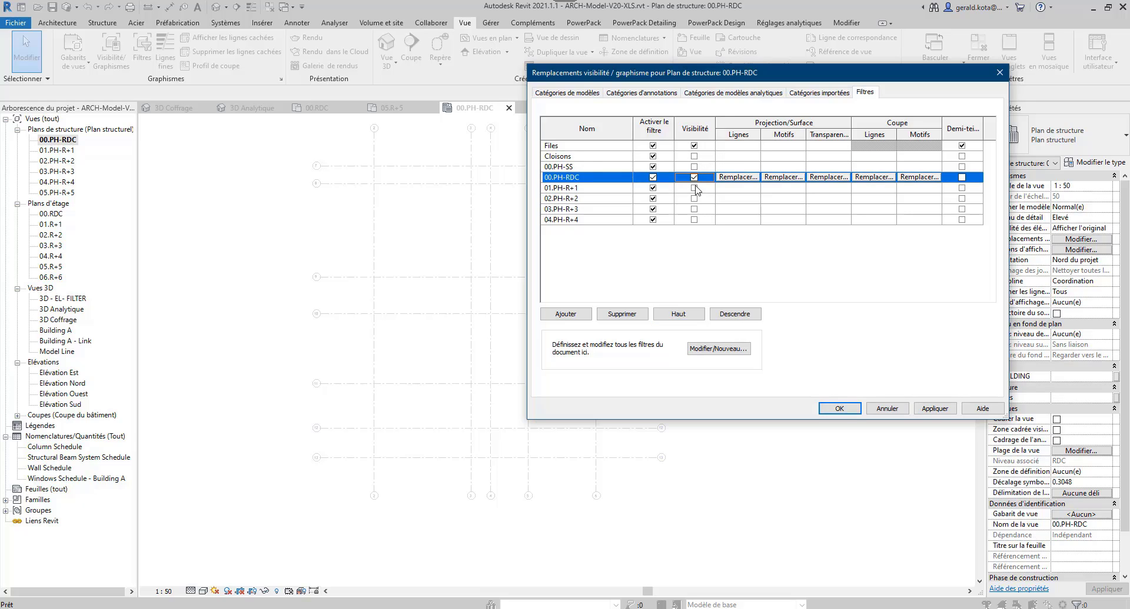
pyautogui.click(694, 188)
pyautogui.click(836, 408)
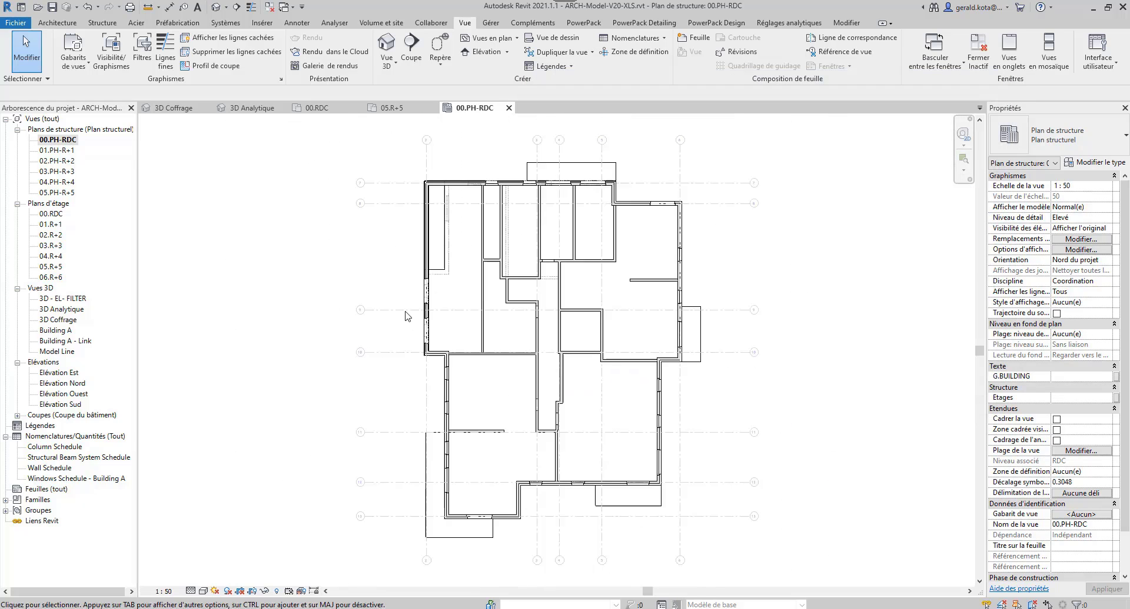
# - Try to apply the PH-Coffrage view template to the 01.PH-R+1 structural plan and open its visibility settings
pyautogui.rightClick(61, 152)
pyautogui.click(117, 221)
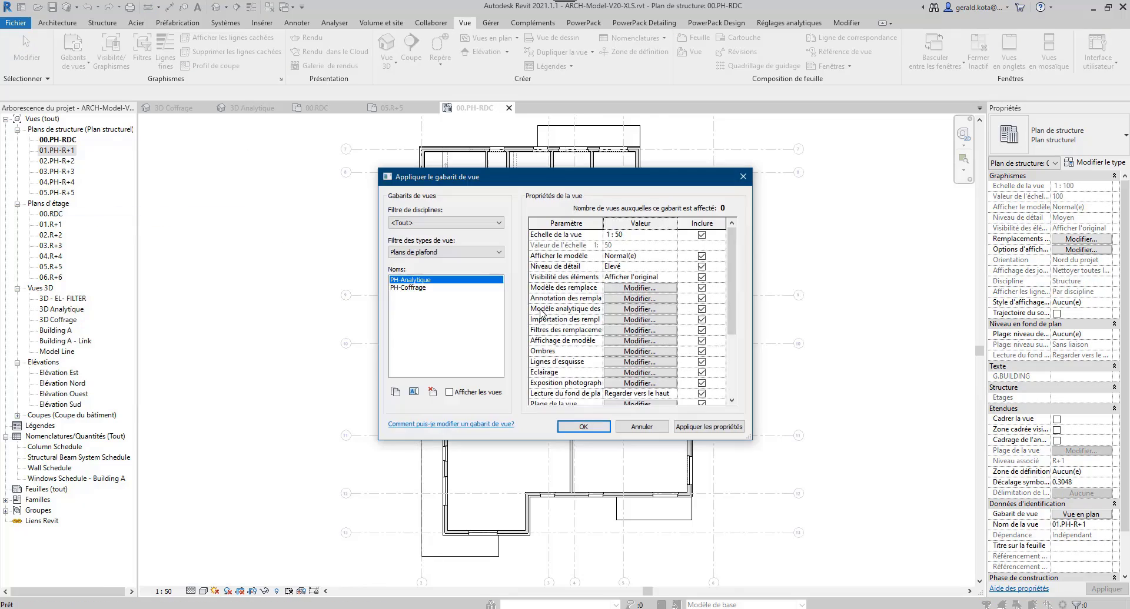
pyautogui.click(418, 290)
pyautogui.click(584, 427)
pyautogui.doubleClick(59, 151)
pyautogui.press('v')
pyautogui.moveTo(490, 341); pyautogui.dragTo(491, 371, button='middle')
pyautogui.press('g')
pyautogui.click(836, 409)
# - Remove the assigned view template from the 01.PH-R+1 structural plan
pyautogui.click(1081, 515)
pyautogui.click(409, 279)
pyautogui.click(585, 428)
# - Clear the assigned view template of the structural plans 01.PH-R+1 to 05.PH-R+5 and apply PH-Coffrage to all five
pyautogui.click(60, 152)
pyautogui.rightClick(60, 152)
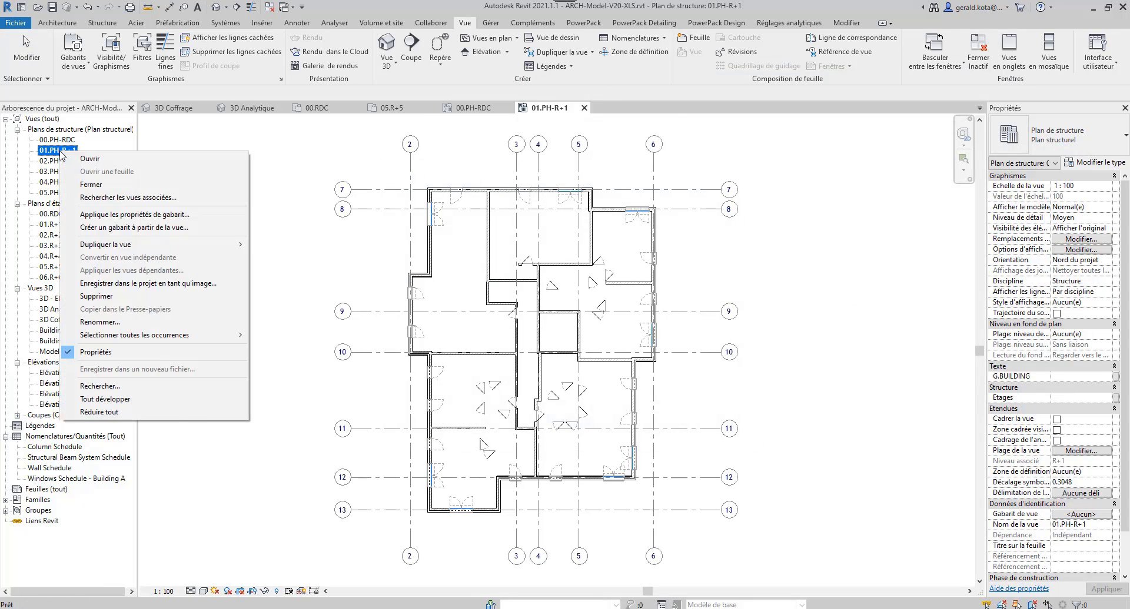
pyautogui.keyDown('shift'); pyautogui.click(57, 194); pyautogui.keyUp('shift')
pyautogui.rightClick(66, 152)
pyautogui.click(121, 160)
pyautogui.click(418, 289)
pyautogui.click(584, 428)
pyautogui.rightClick(65, 152)
pyautogui.click(120, 161)
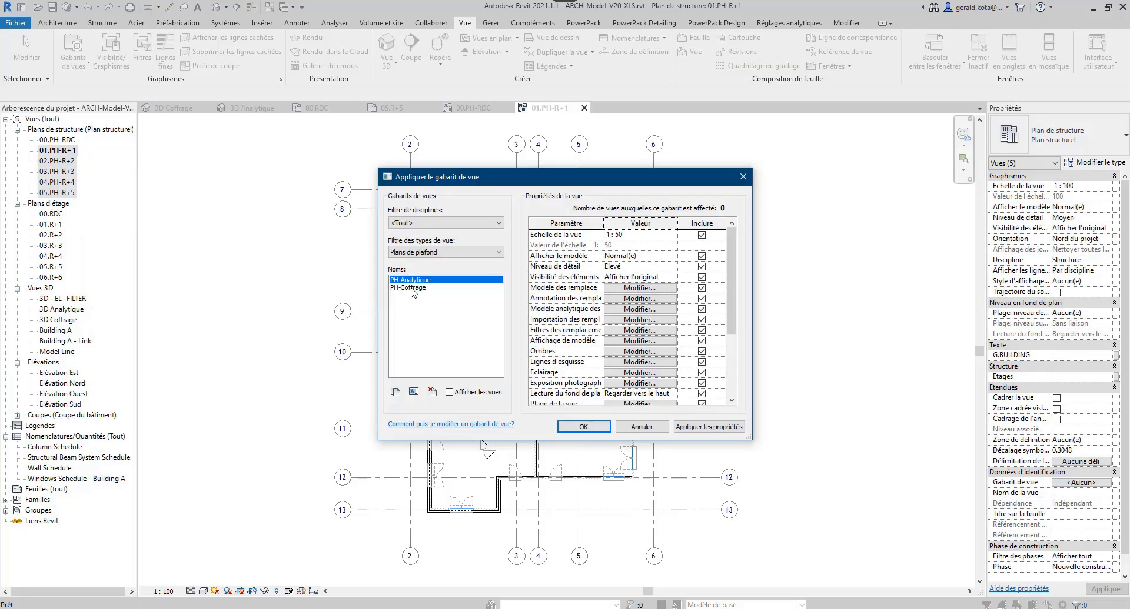
pyautogui.click(413, 290)
pyautogui.click(584, 427)
# - In the 01.PH-R+1 structural plan, put the Cloisons filter above the level filters, keep partitions hidden and show the 01.PH-R+1 filter
pyautogui.doubleClick(63, 152)
pyautogui.press('v')
pyautogui.press('g')
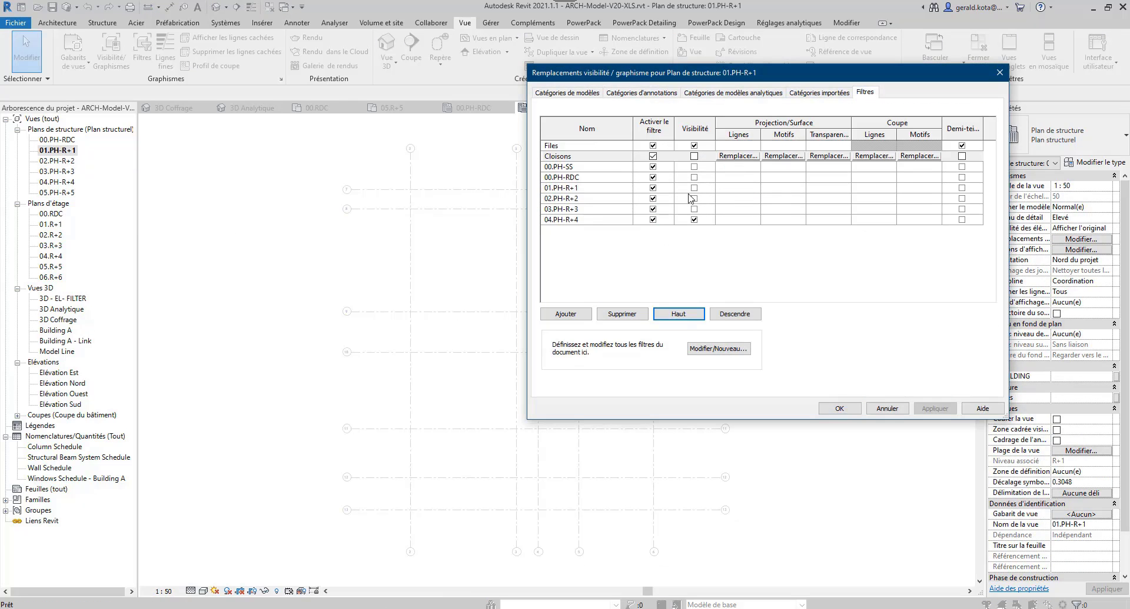
pyautogui.click(694, 189)
pyautogui.click(694, 199)
pyautogui.click(962, 199)
pyautogui.click(694, 157)
pyautogui.click(840, 409)
pyautogui.scroll(5, 434, 410)
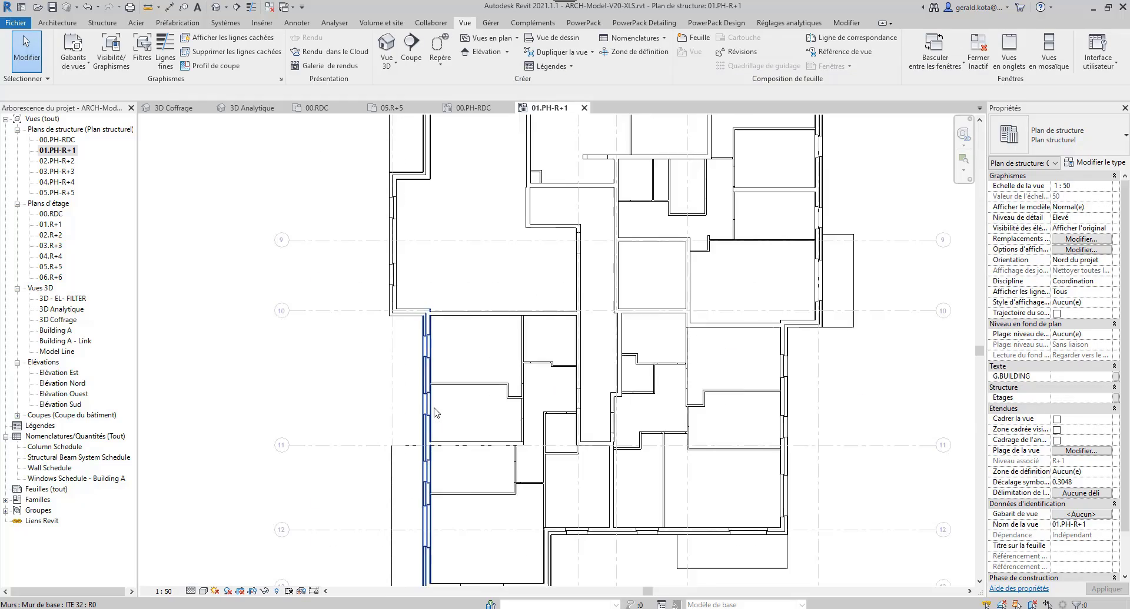
pyautogui.press('v')
pyautogui.press('g')
pyautogui.click(912, 93)
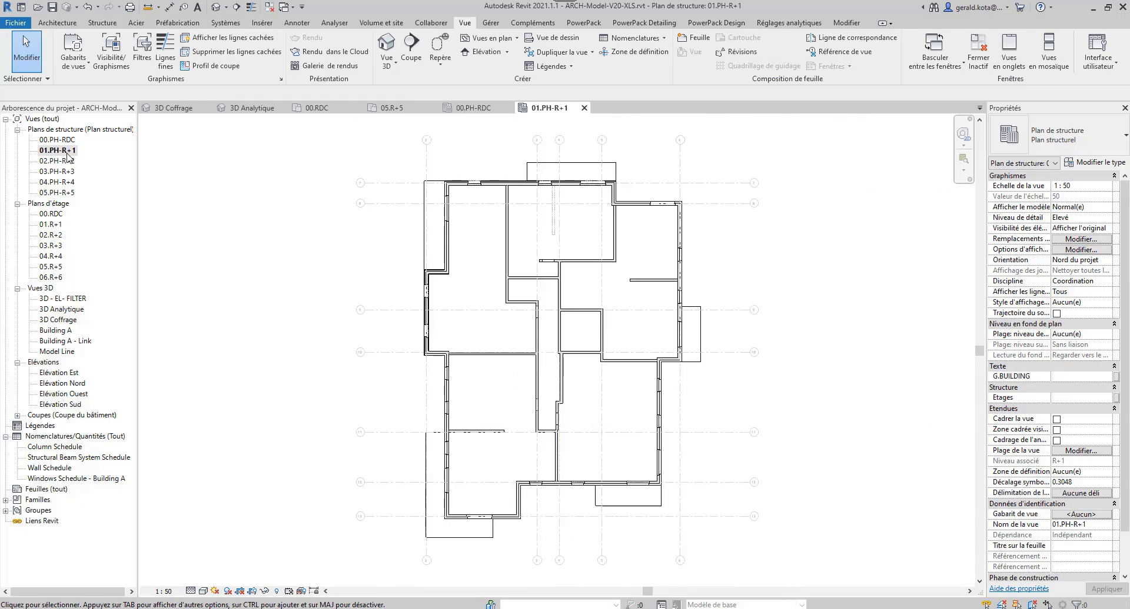
# - In the 02.PH-R+2 structural plan, move the Cloisons filter above the level filters and show the 02.PH-R+2 filter
pyautogui.doubleClick(59, 161)
pyautogui.press('v')
pyautogui.press('g')
pyautogui.click(865, 92)
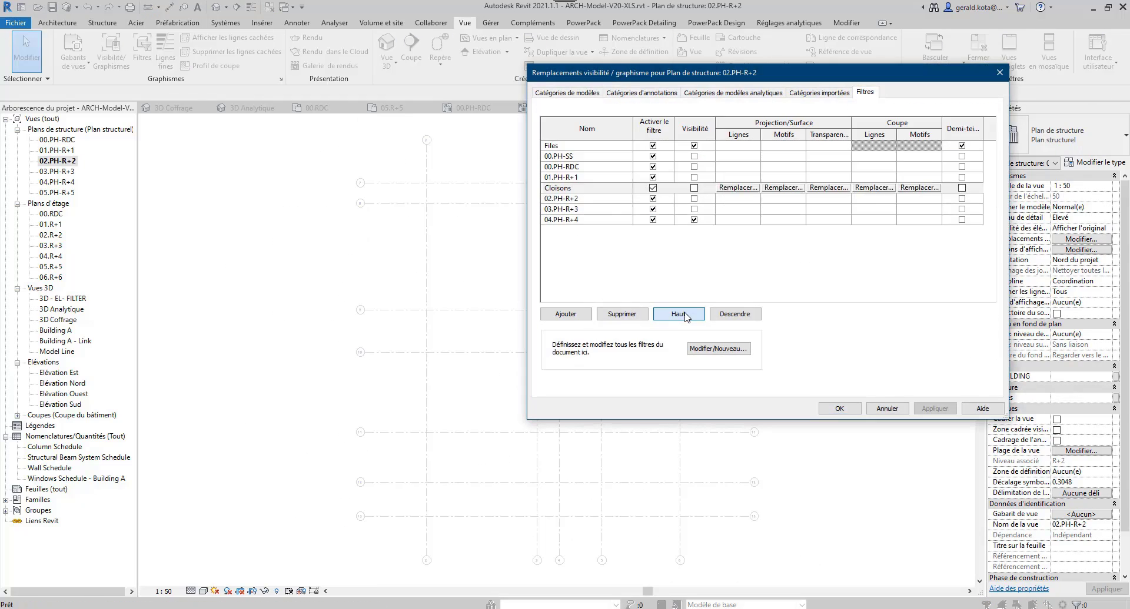
pyautogui.click(680, 198)
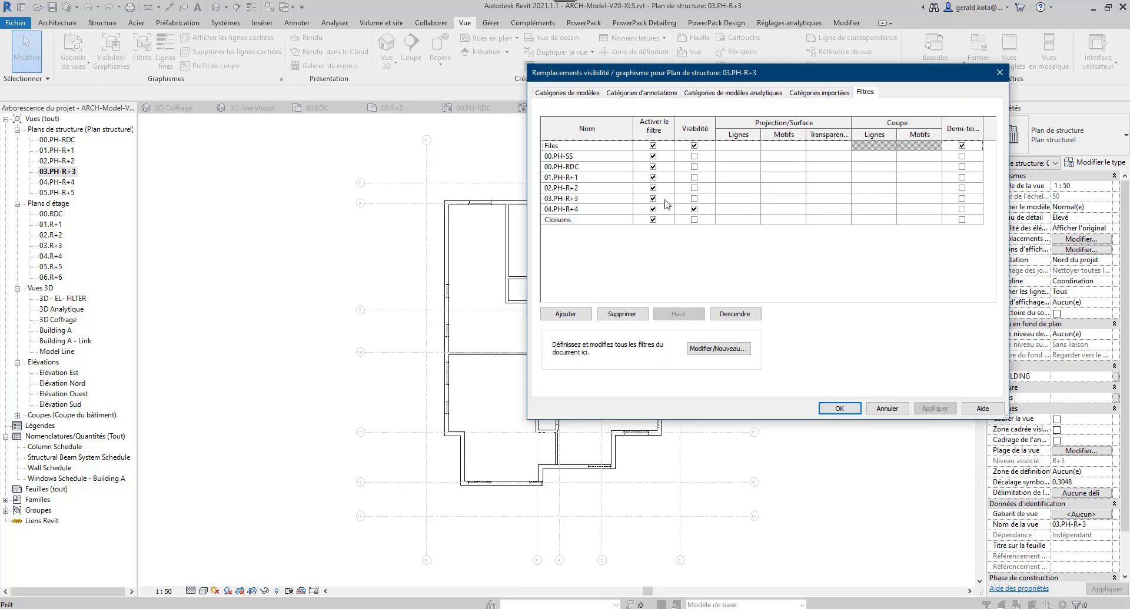
# - Move the Cloisons filter above the level filters in the 03.PH-R+3 and 04.PH-R+4 structural plans
pyautogui.click(678, 314)
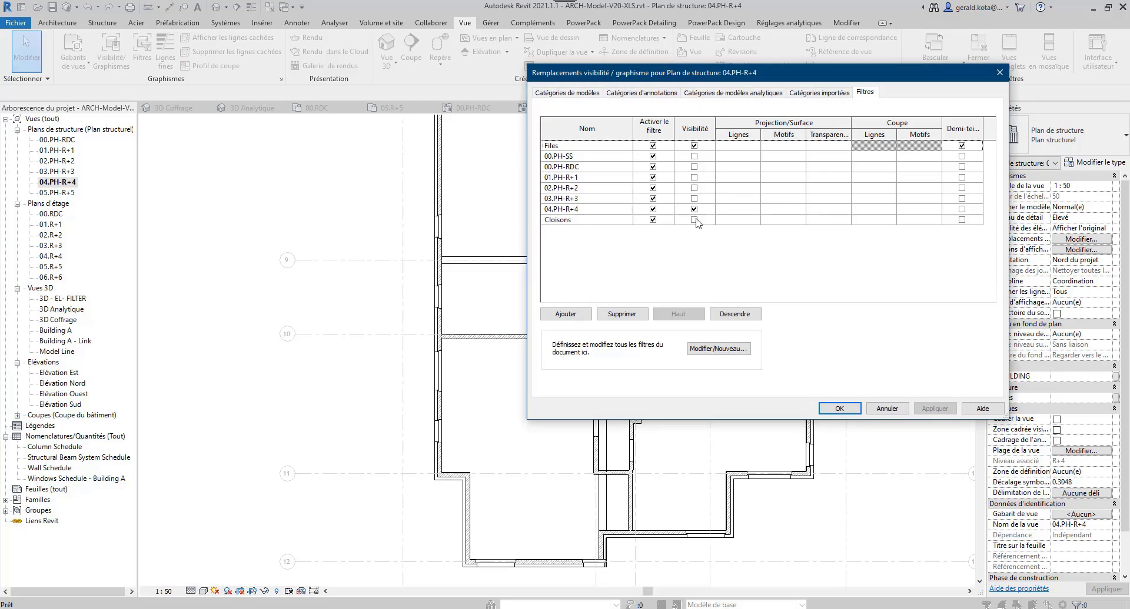
pyautogui.click(678, 314)
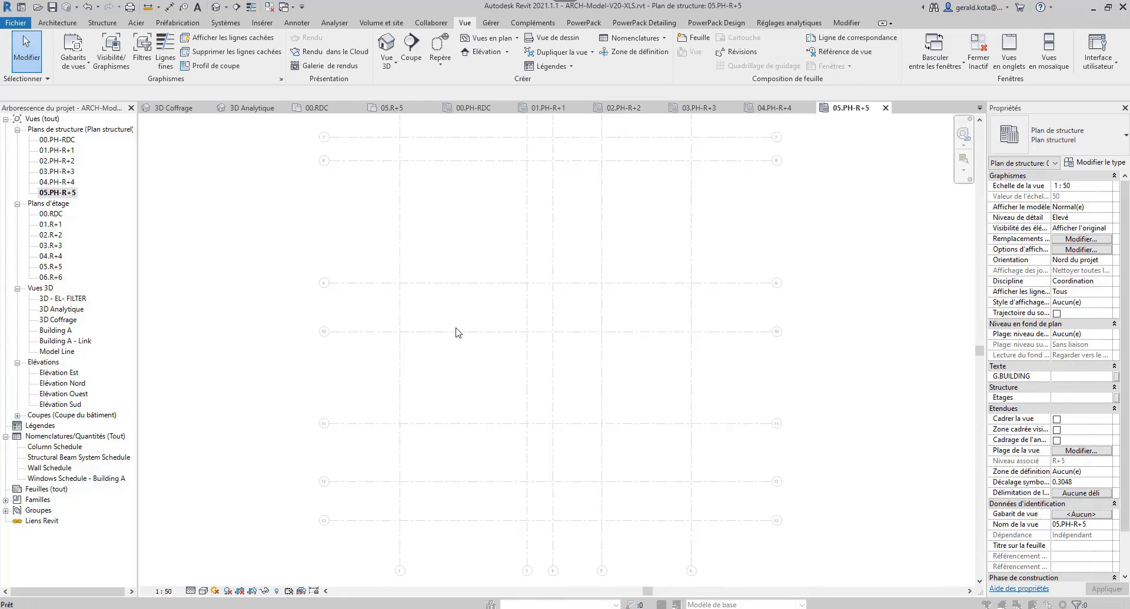
# - In the 05.PH-R+5 structural plan, move the Cloisons filter above the level filters and hide the 04.PH-R+4 filter
pyautogui.click(612, 220)
pyautogui.click(679, 314)
pyautogui.click(679, 314)
pyautogui.click(678, 314)
pyautogui.click(678, 315)
pyautogui.click(678, 314)
pyautogui.click(693, 220)
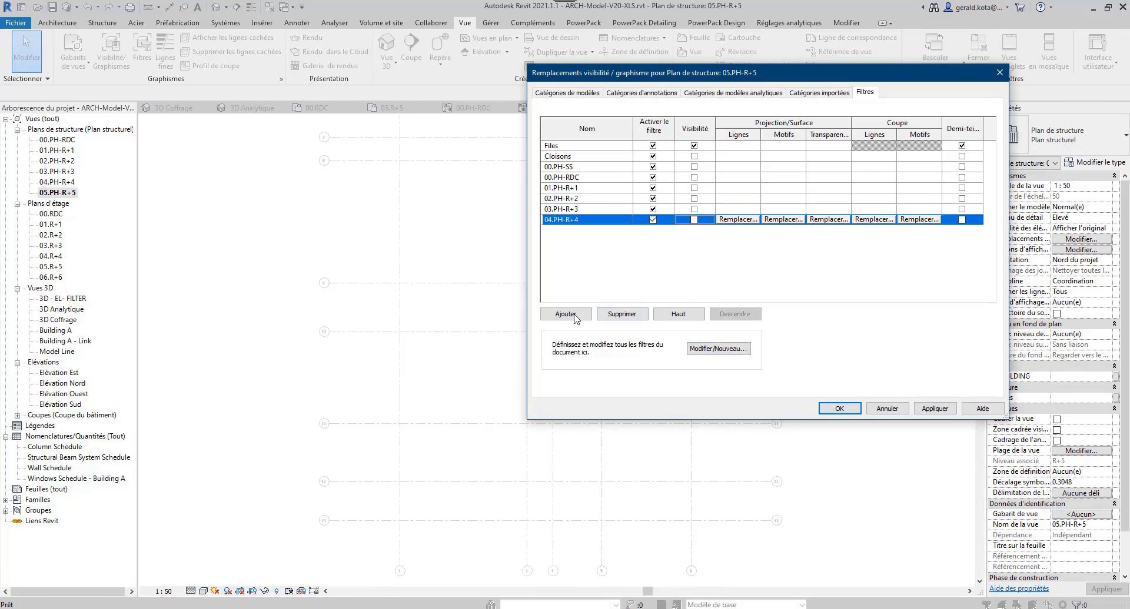
pyautogui.click(575, 314)
pyautogui.click(864, 143)
pyautogui.click(837, 408)
pyautogui.moveTo(490, 413); pyautogui.dragTo(469, 411, button='middle')
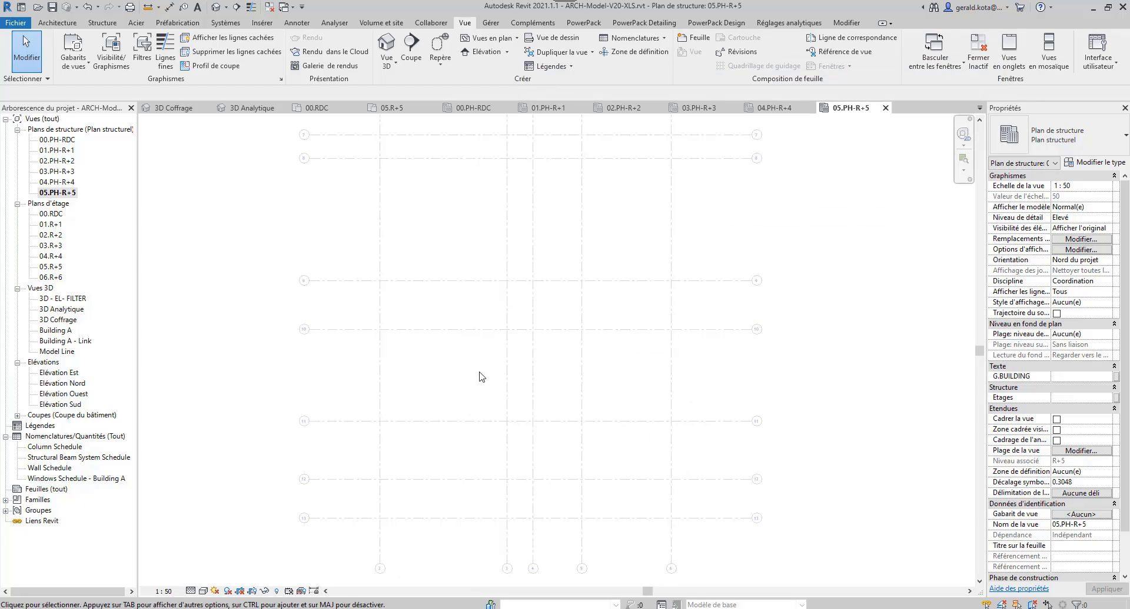
# - Examine the building's top level in the 3D Coffrage view and reopen the 00.PH-RDC structural plan
pyautogui.doubleClick(57, 319)
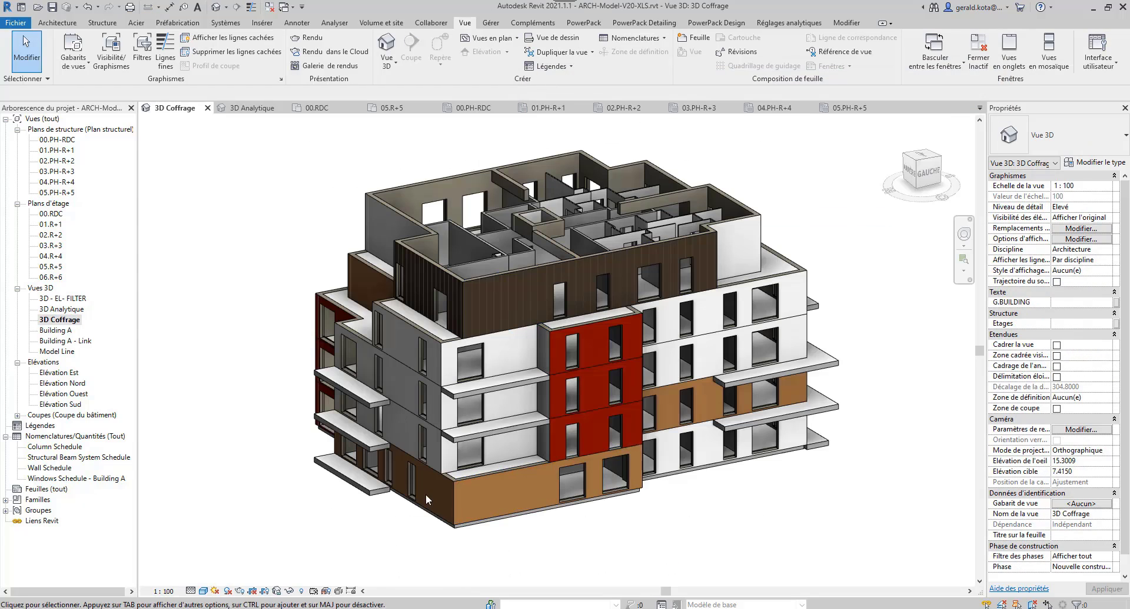
pyautogui.click(56, 194)
pyautogui.doubleClick(57, 140)
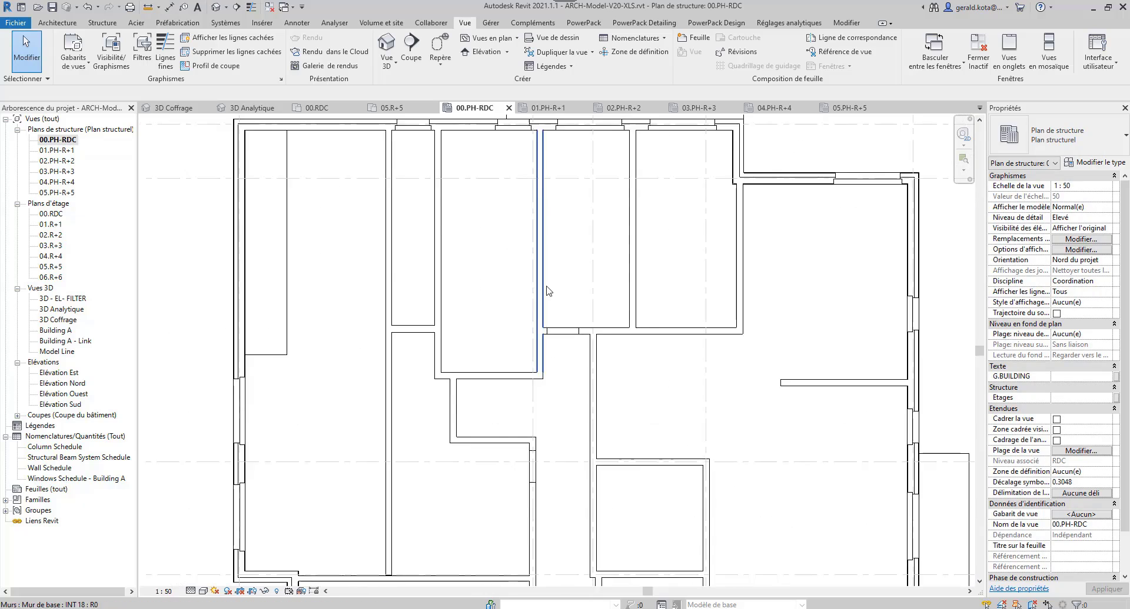
pyautogui.scroll(-6, 511, 302)
# - Duplicate the 00.PH-RDC and 01.PH-R+1 structural plans
pyautogui.rightClick(58, 139)
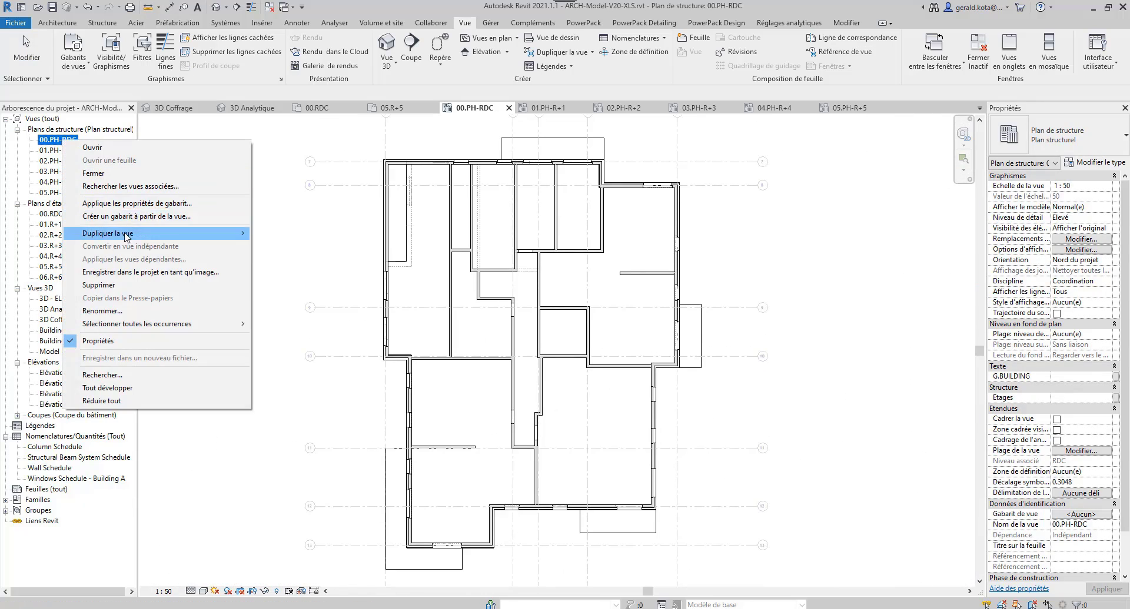
pyautogui.moveTo(125, 233)
pyautogui.click(277, 234)
pyautogui.rightClick(62, 161)
pyautogui.click(59, 163)
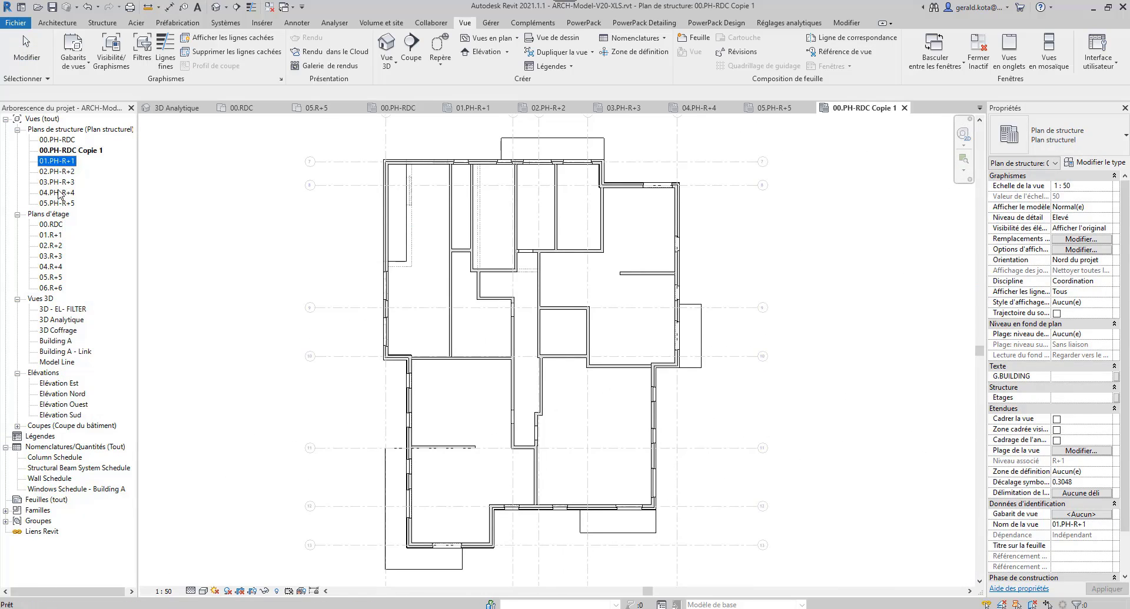
pyautogui.keyDown('shift'); pyautogui.click(58, 190); pyautogui.keyUp('shift')
pyautogui.rightClick(58, 191)
pyautogui.click(51, 162)
pyautogui.rightClick(52, 162)
pyautogui.moveTo(118, 254)
pyautogui.click(287, 267)
# - Duplicate the 02.PH-R+2, 03.PH-R+3 and 04.PH-R+4 structural plans
pyautogui.rightClick(57, 183)
pyautogui.click(287, 289)
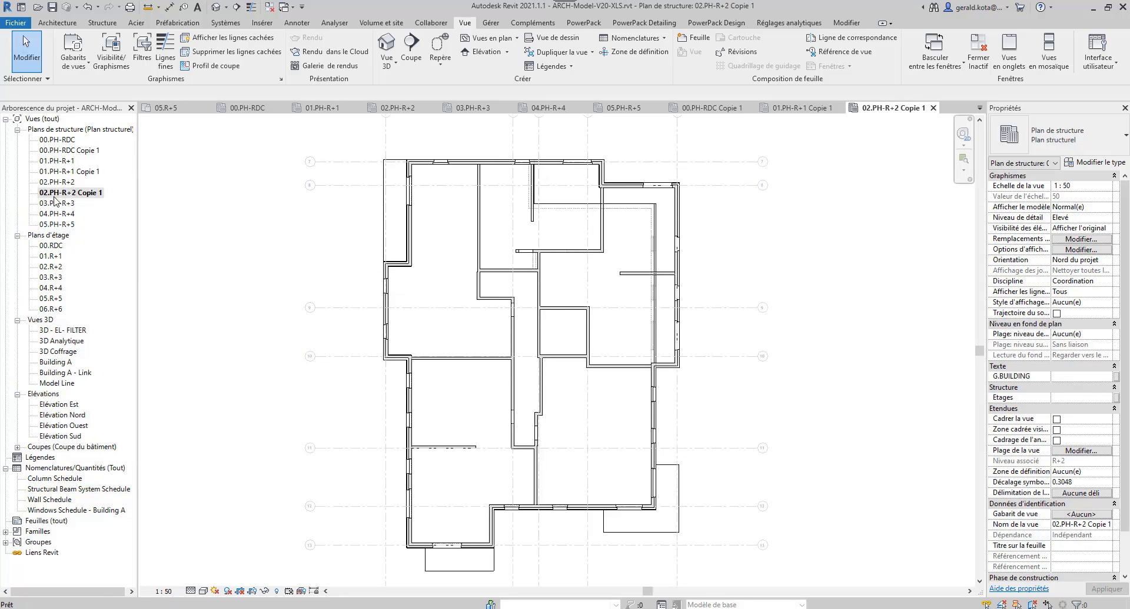
pyautogui.rightClick(56, 201)
pyautogui.moveTo(118, 298)
pyautogui.click(294, 297)
pyautogui.rightClick(56, 225)
pyautogui.moveTo(118, 319)
pyautogui.click(294, 319)
# - Try to apply the PH-Analytique view template to the five Analytique structural plans and open 00.PH-RDC Analytique
pyautogui.click(81, 152)
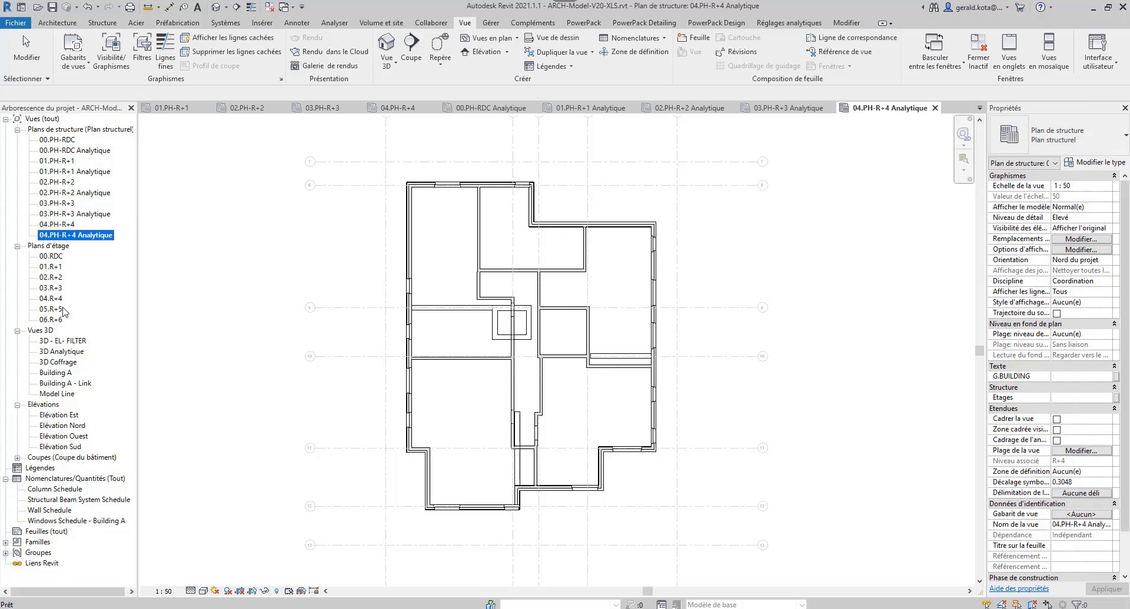
pyautogui.keyDown('ctrl'); pyautogui.click(74, 171); pyautogui.keyUp('ctrl')
pyautogui.keyDown('ctrl'); pyautogui.click(74, 192); pyautogui.keyUp('ctrl')
pyautogui.keyDown('ctrl'); pyautogui.click(74, 214); pyautogui.keyUp('ctrl')
pyautogui.keyDown('ctrl'); pyautogui.click(75, 235); pyautogui.keyUp('ctrl')
pyautogui.rightClick(59, 150)
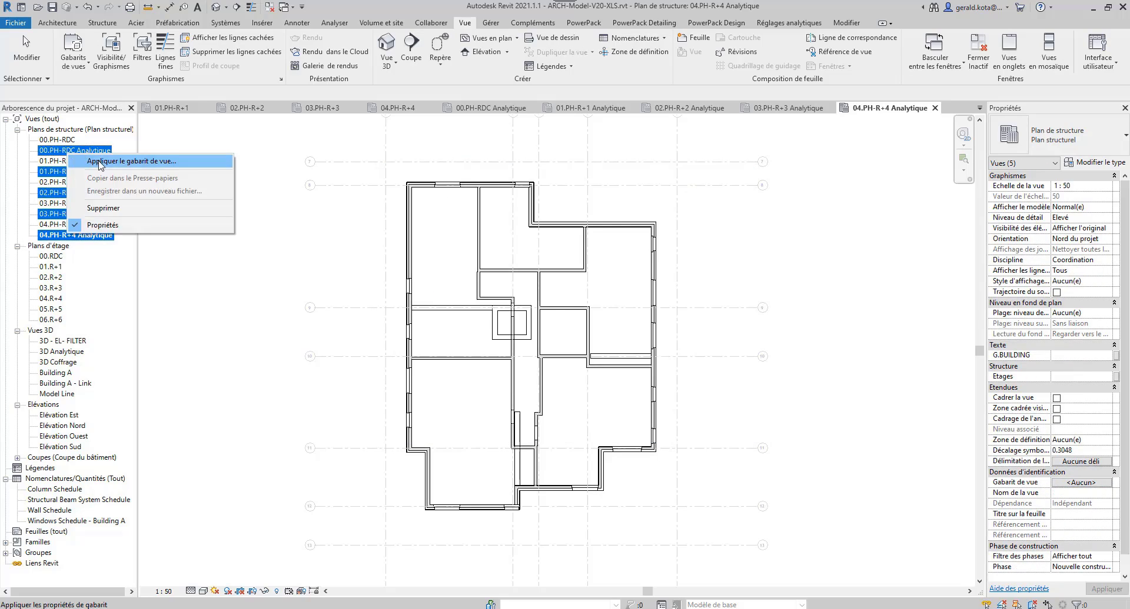
pyautogui.click(94, 160)
pyautogui.click(576, 427)
pyautogui.doubleClick(72, 152)
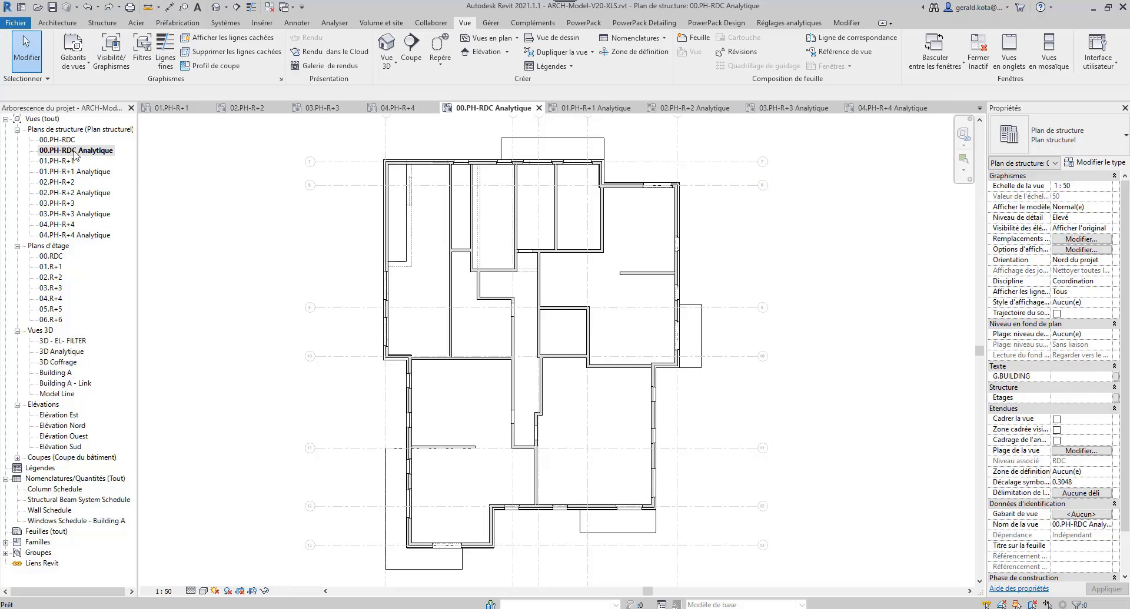
# - Select the five Analytique structural plans together and apply the properties of the PH-Analytique view template
pyautogui.keyDown('ctrl'); pyautogui.click(74, 172); pyautogui.keyUp('ctrl')
pyautogui.keyDown('ctrl'); pyautogui.click(74, 193); pyautogui.keyUp('ctrl')
pyautogui.keyDown('ctrl'); pyautogui.click(75, 214); pyautogui.keyUp('ctrl')
pyautogui.keyDown('ctrl'); pyautogui.click(81, 236); pyautogui.keyUp('ctrl')
pyautogui.rightClick(83, 236)
pyautogui.click(124, 244)
pyautogui.scroll(-3, 560, 370)
pyautogui.scroll(1, 559, 321)
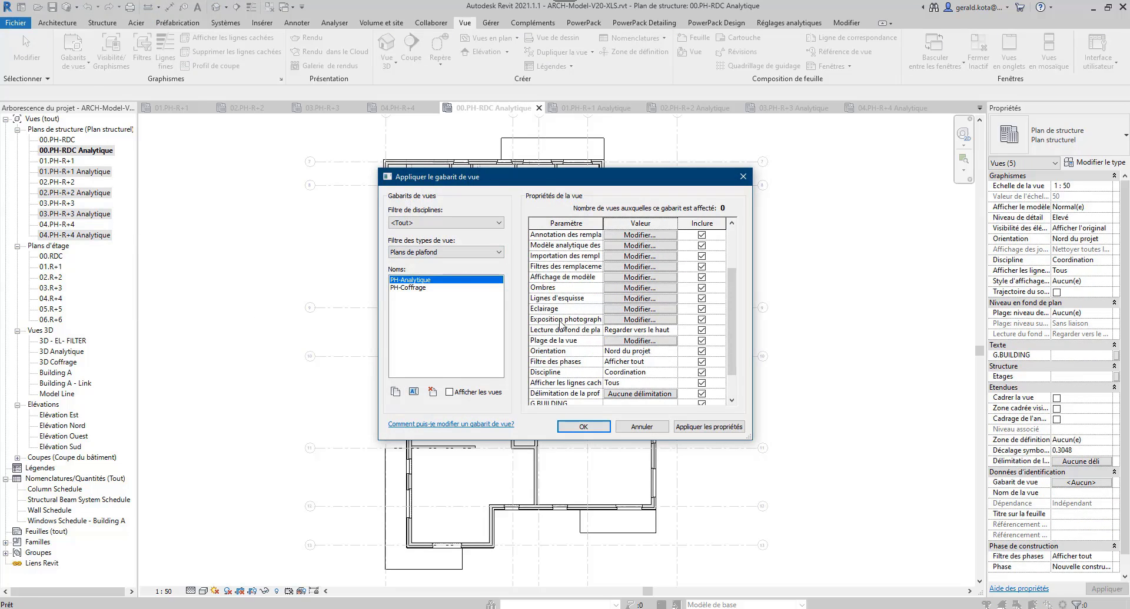
pyautogui.click(583, 427)
# - Hide the model categories in the 00.PH-RDC Analytique plan and inspect its analytical wall lines
pyautogui.click(92, 152)
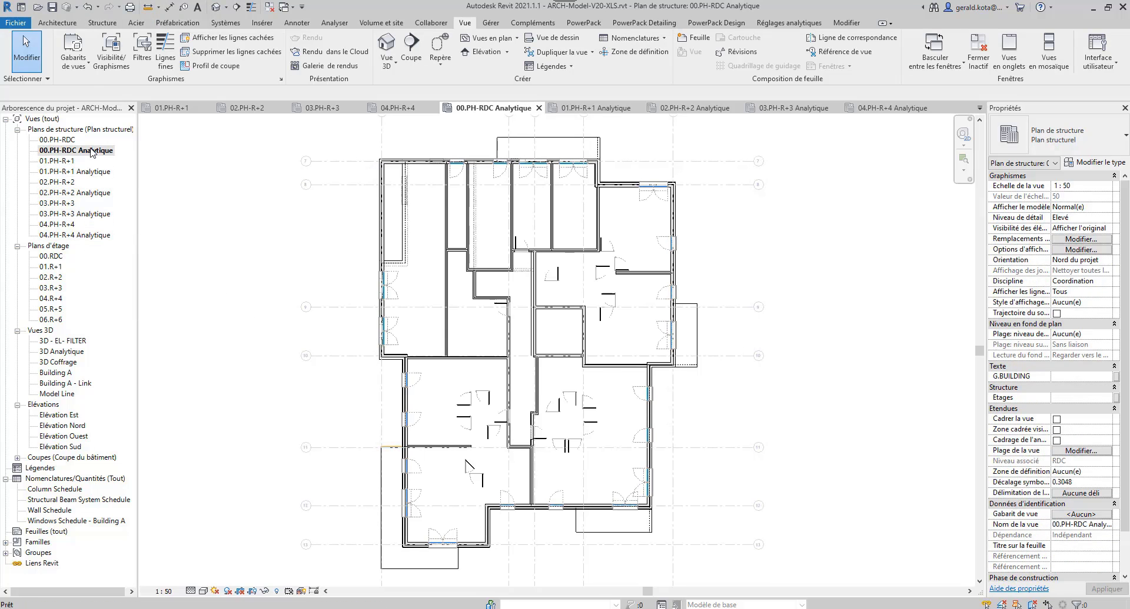
pyautogui.press('v')
pyautogui.press('v')
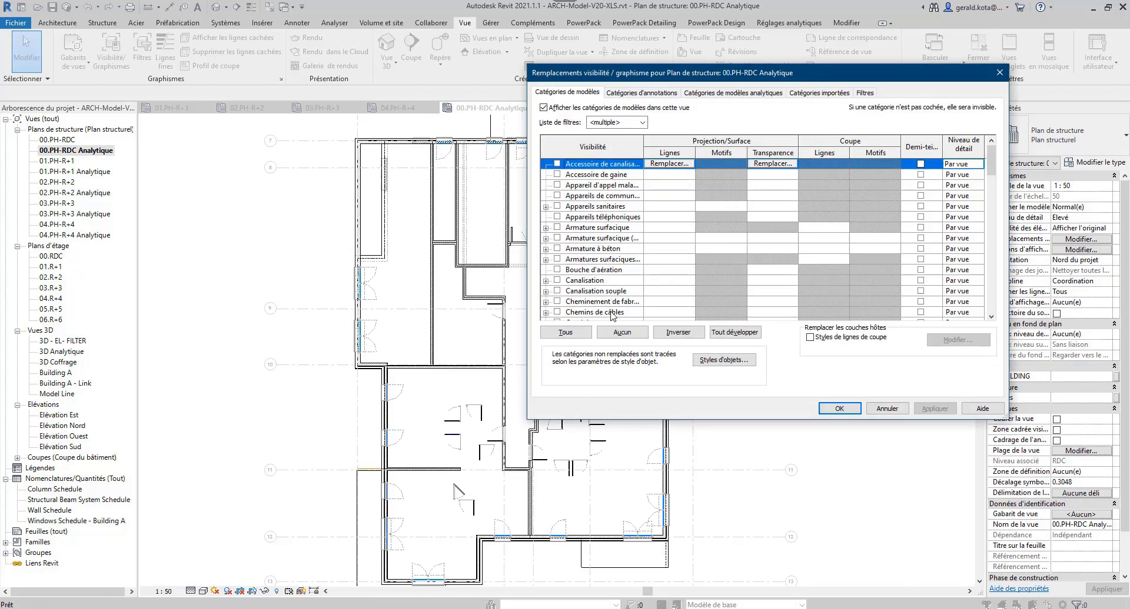
pyautogui.click(844, 412)
pyautogui.scroll(5, 374, 341)
pyautogui.moveTo(375, 340); pyautogui.dragTo(353, 313, button='middle')
pyautogui.scroll(-3, 356, 329)
pyautogui.moveTo(412, 224); pyautogui.dragTo(384, 342, button='middle')
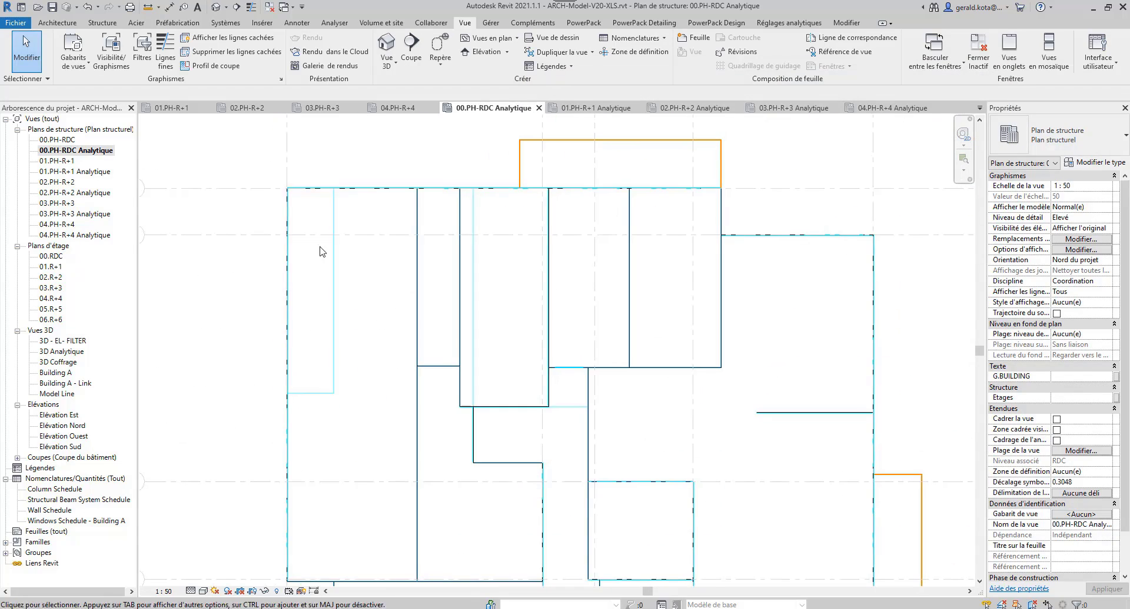
pyautogui.moveTo(323, 210); pyautogui.dragTo(288, 251, button='middle')
pyautogui.scroll(3, 288, 251)
pyautogui.scroll(-6, 288, 254)
# - Hide the formwork in the Analytique plans from 01.PH-R+1 to 04.PH-R+4 so that they show the analytical model
pyautogui.doubleClick(75, 172)
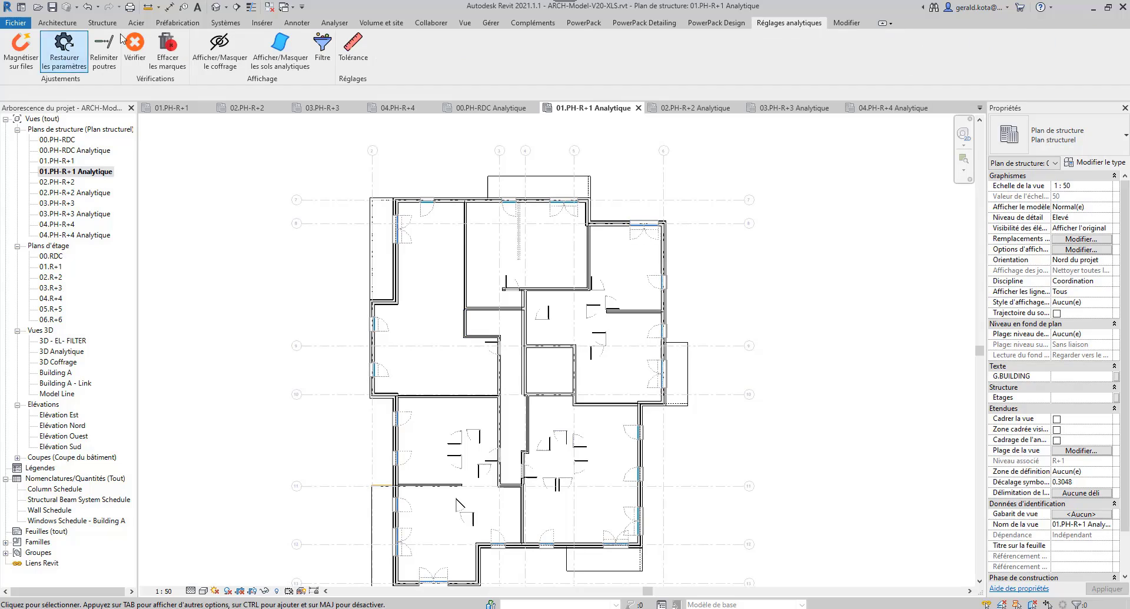
pyautogui.doubleClick(76, 193)
pyautogui.moveTo(471, 350); pyautogui.dragTo(483, 312, button='middle')
pyautogui.doubleClick(76, 236)
pyautogui.moveTo(457, 357); pyautogui.dragTo(461, 357, button='middle')
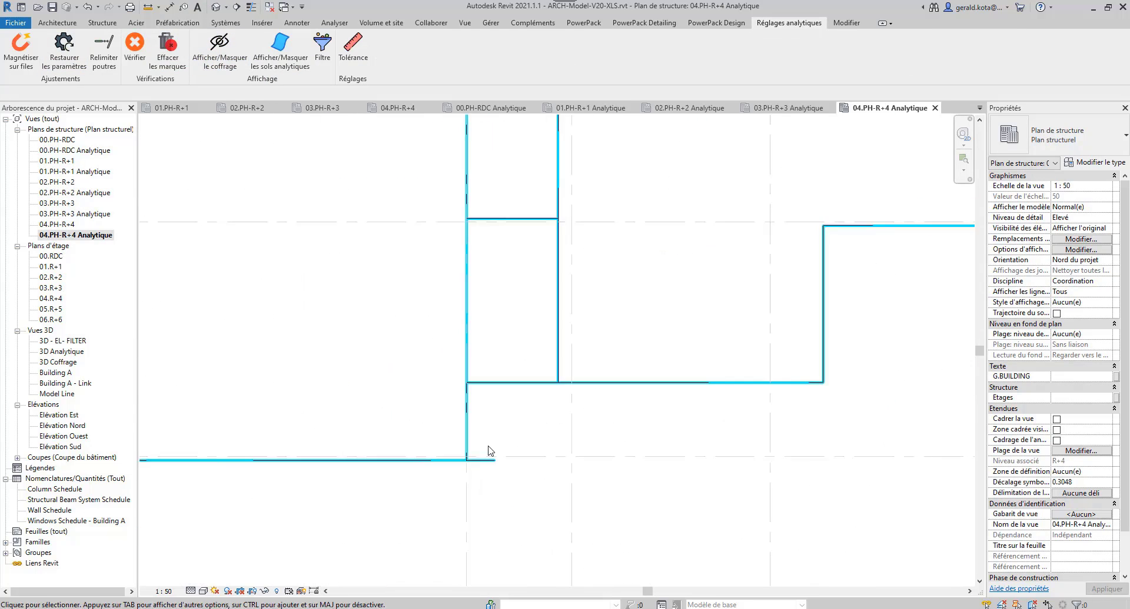
# - Show the formwork in 04.PH-R+4 Analytique, compare the walls with their analytical lines and check the view's filters
pyautogui.scroll(2, 490, 453)
pyautogui.scroll(-1, 481, 388)
pyautogui.moveTo(481, 387); pyautogui.dragTo(475, 448, button='middle')
pyautogui.scroll(-3, 457, 447)
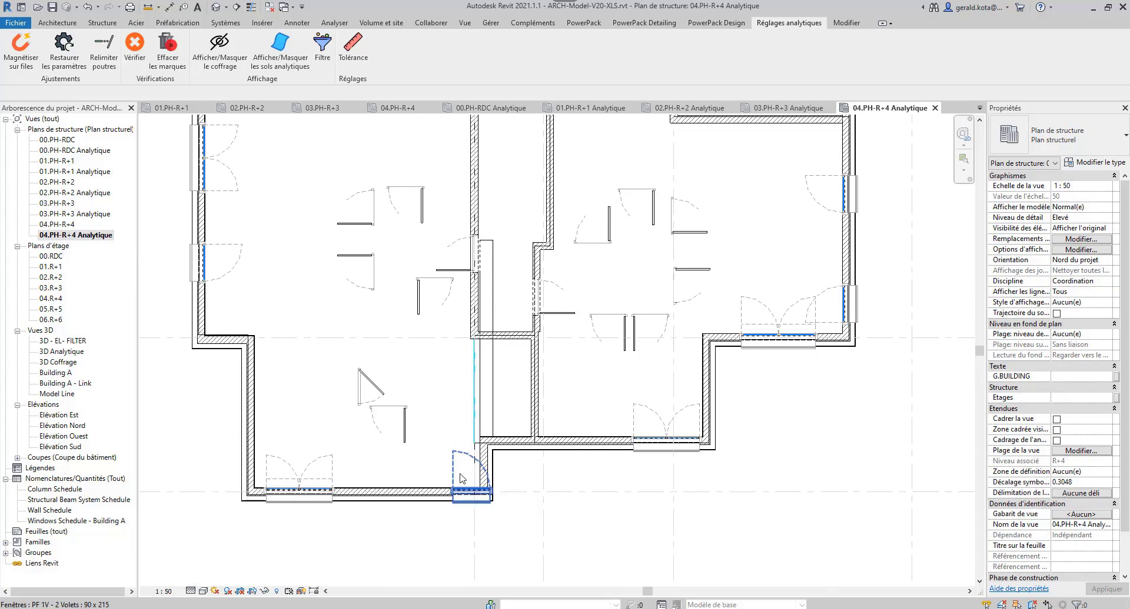
pyautogui.scroll(1, 459, 465)
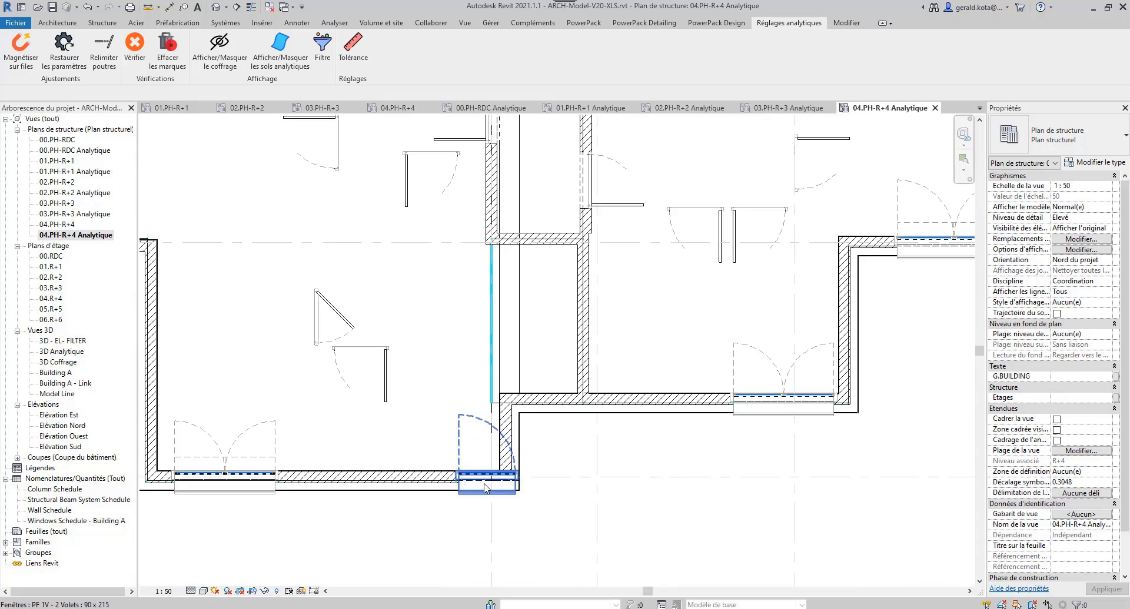
pyautogui.scroll(2, 479, 484)
pyautogui.press('g')
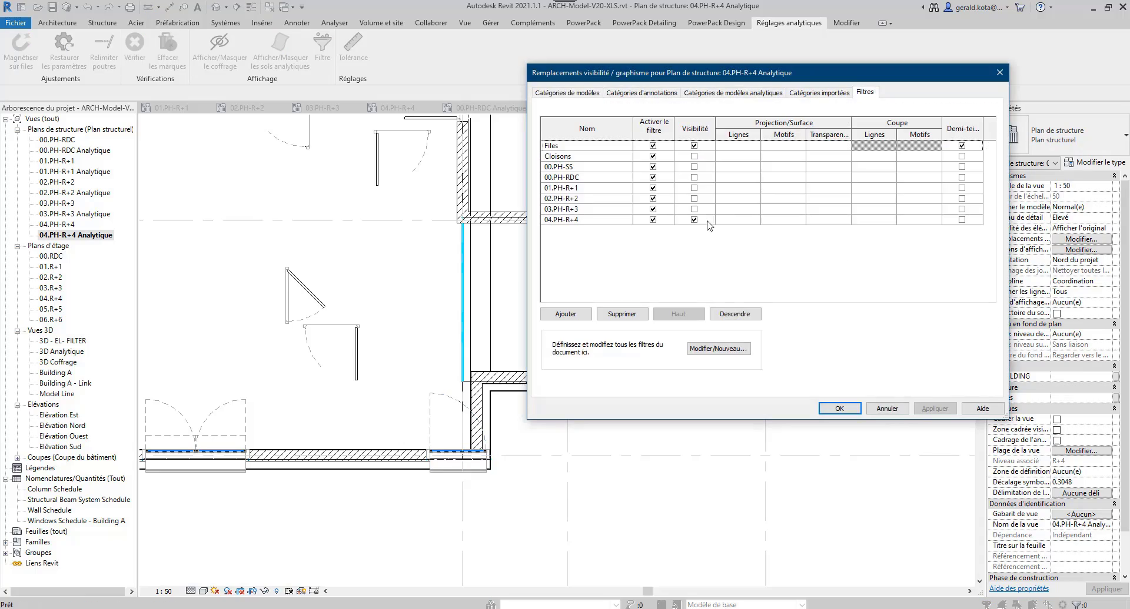
pyautogui.press('Escape')
pyautogui.moveTo(434, 360); pyautogui.dragTo(443, 384, button='middle')
pyautogui.scroll(-2, 444, 384)
pyautogui.scroll(6, 788, 57)
# - Close the inactive views, open 3D Coffrage and place it side by side with 04.PH-R+4 Analytique
pyautogui.click(978, 57)
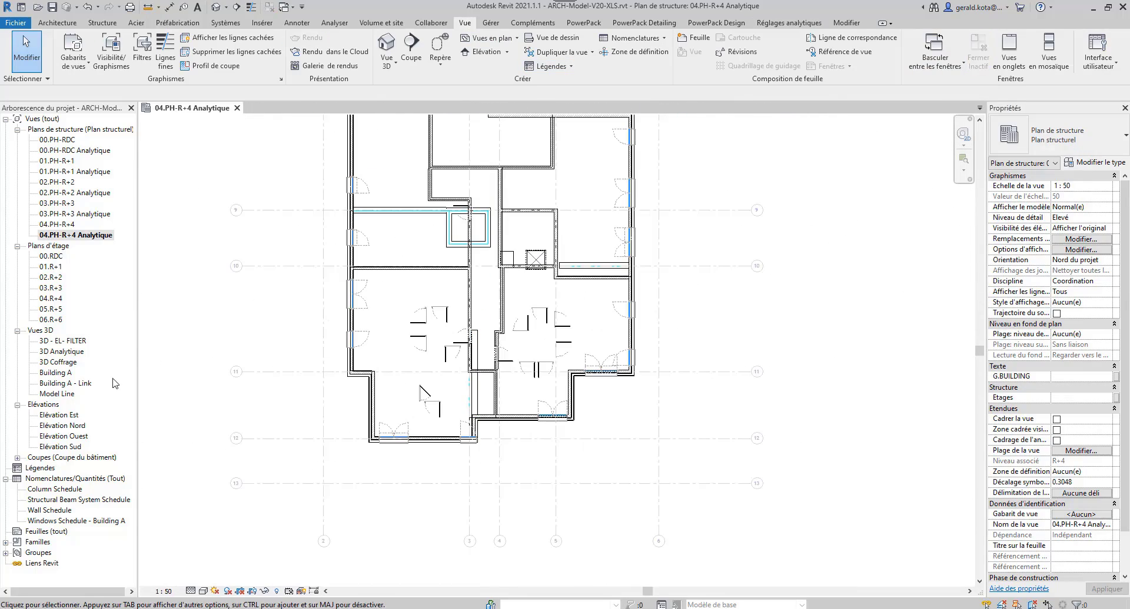
pyautogui.doubleClick(61, 362)
pyautogui.moveTo(177, 109); pyautogui.dragTo(140, 184)
pyautogui.middleClick(744, 360)
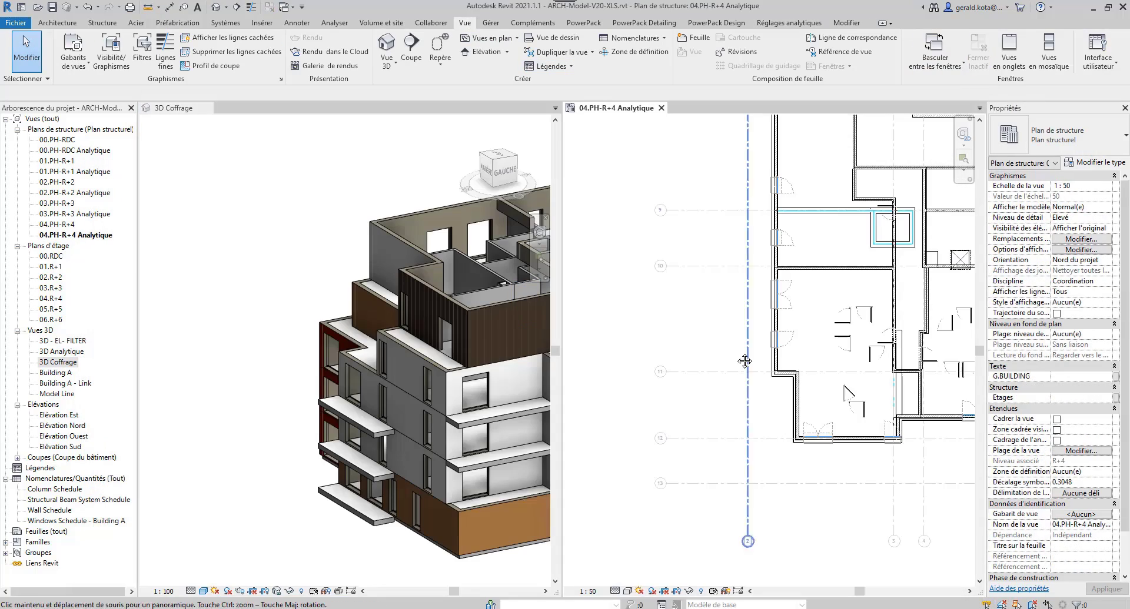
# - Examine the R+4 walls between grids 11 and 12 in 3D Coffrage, comparing them with the analytical wall lines in plan
pyautogui.scroll(3, 895, 398)
pyautogui.moveTo(895, 398); pyautogui.dragTo(777, 471, button='middle')
pyautogui.scroll(-1, 776, 466)
pyautogui.moveTo(385, 406); pyautogui.dragTo(273, 406, button='middle')
pyautogui.keyDown('shift'); pyautogui.moveTo(364, 444); pyautogui.dragTo(676, 474, button='middle'); pyautogui.keyUp('shift')
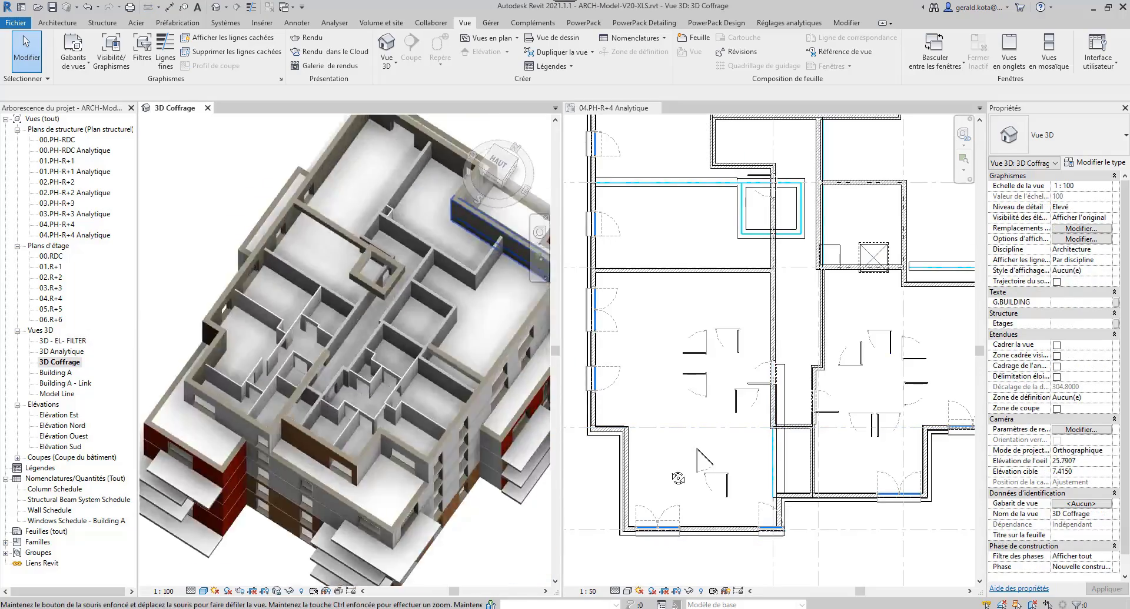
pyautogui.scroll(4, 426, 450)
pyautogui.click(426, 450)
pyautogui.scroll(3, 773, 475)
pyautogui.press('Escape')
pyautogui.click(772, 464)
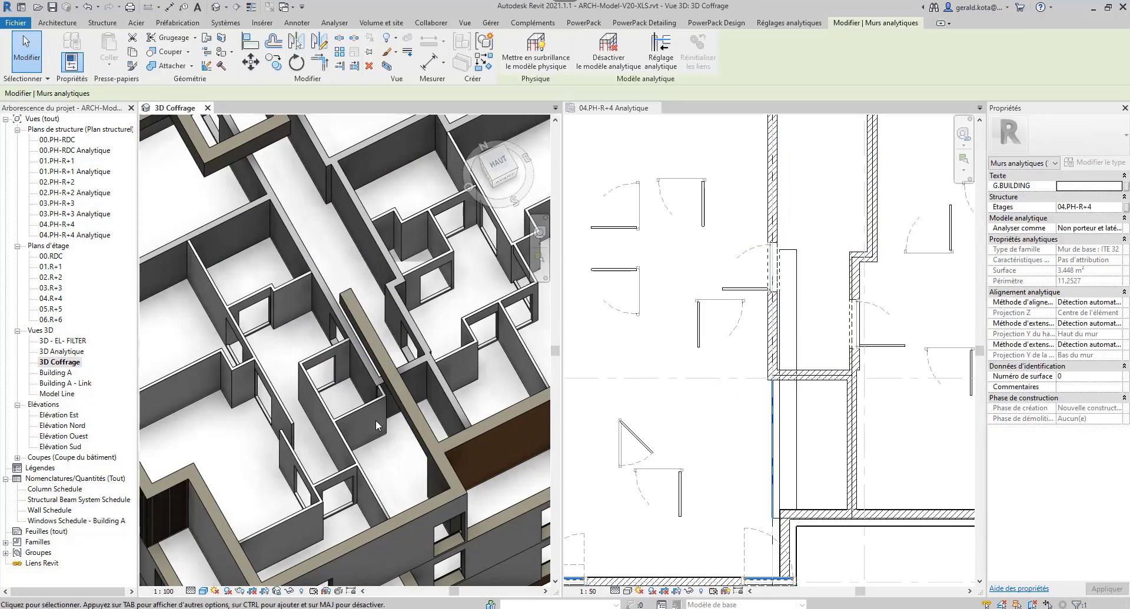
pyautogui.press('Escape')
pyautogui.click(394, 402)
pyautogui.moveTo(378, 423); pyautogui.dragTo(363, 399, button='middle')
pyautogui.press('Escape')
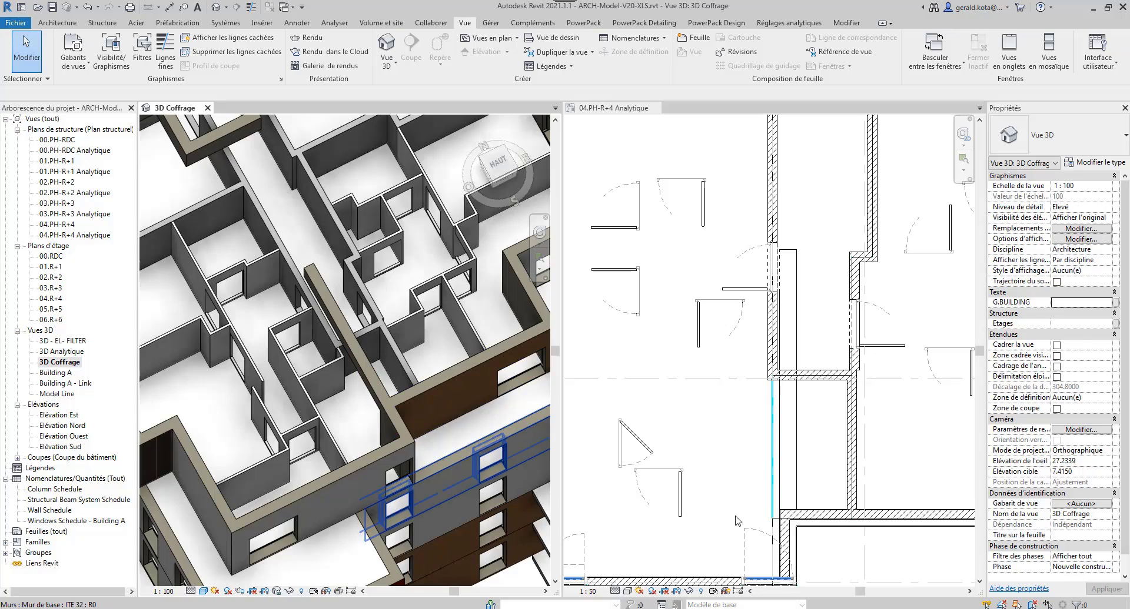
pyautogui.moveTo(738, 521); pyautogui.dragTo(720, 518, button='middle')
pyautogui.click(761, 459)
pyautogui.press('Escape')
# - Close 3D Coffrage, add the Ouvertures filter to 04.PH-R+4 Analytique and turn off its visibility
pyautogui.click(207, 108)
pyautogui.moveTo(529, 521); pyautogui.dragTo(440, 462, button='middle')
pyautogui.scroll(-3, 445, 370)
pyautogui.scroll(-1, 444, 370)
pyautogui.press('v')
pyautogui.press('g')
pyautogui.click(565, 314)
pyautogui.click(717, 204)
pyautogui.click(730, 334)
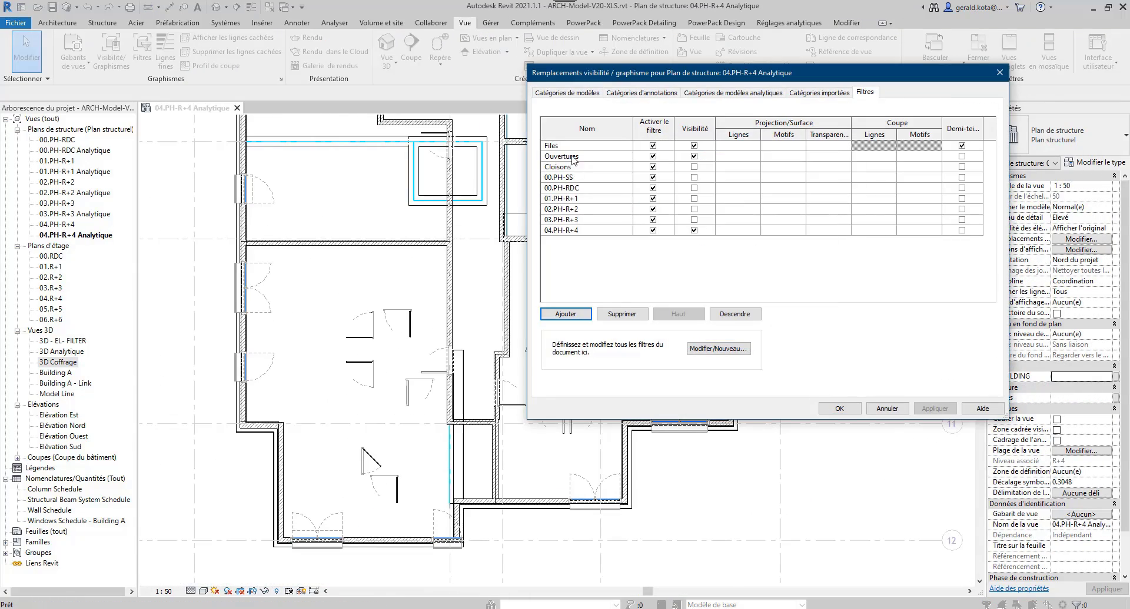
pyautogui.click(839, 408)
# - Add a vertical grid line along the short exterior wall near grid 12, centred on the wall's structural layer
pyautogui.scroll(8, 479, 464)
pyautogui.click(520, 440)
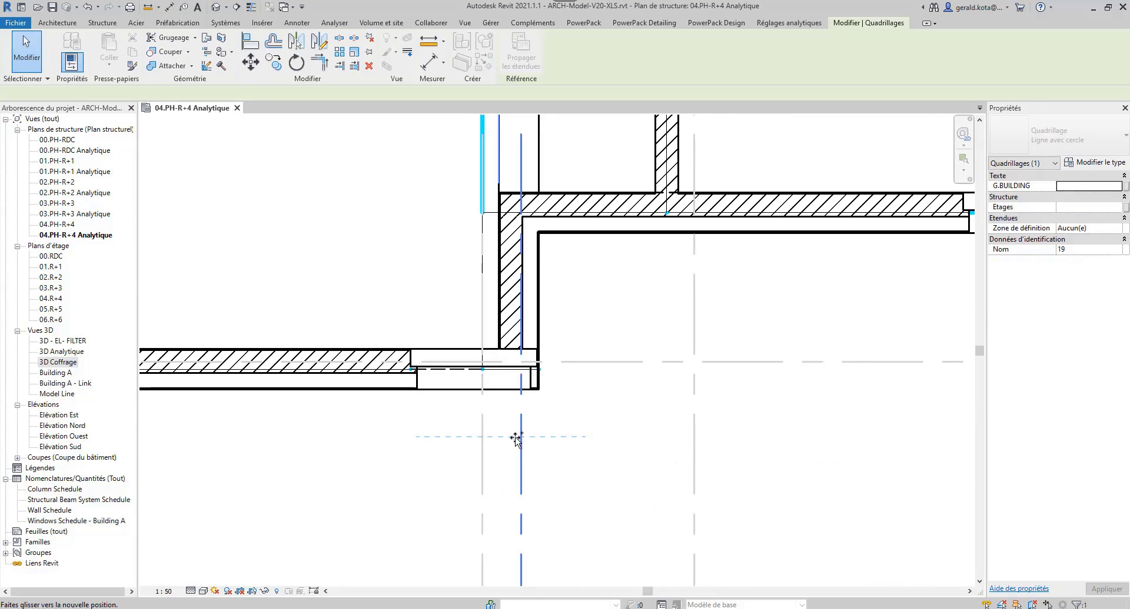
pyautogui.press('Escape')
pyautogui.scroll(-4, 529, 442)
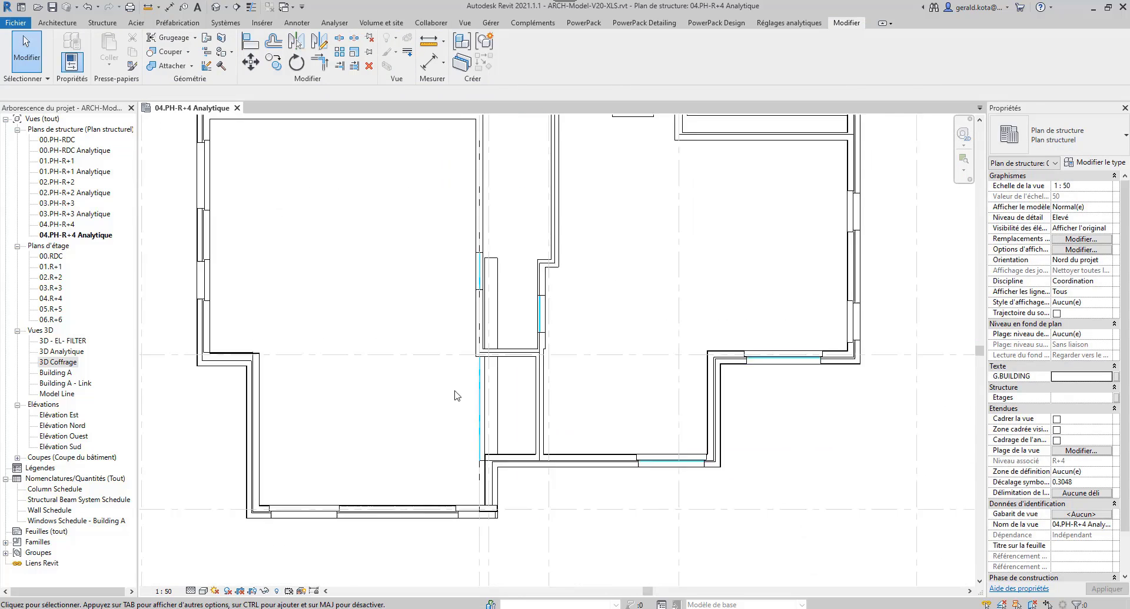
pyautogui.scroll(5, 479, 352)
pyautogui.click(475, 487)
pyautogui.scroll(-2, 504, 453)
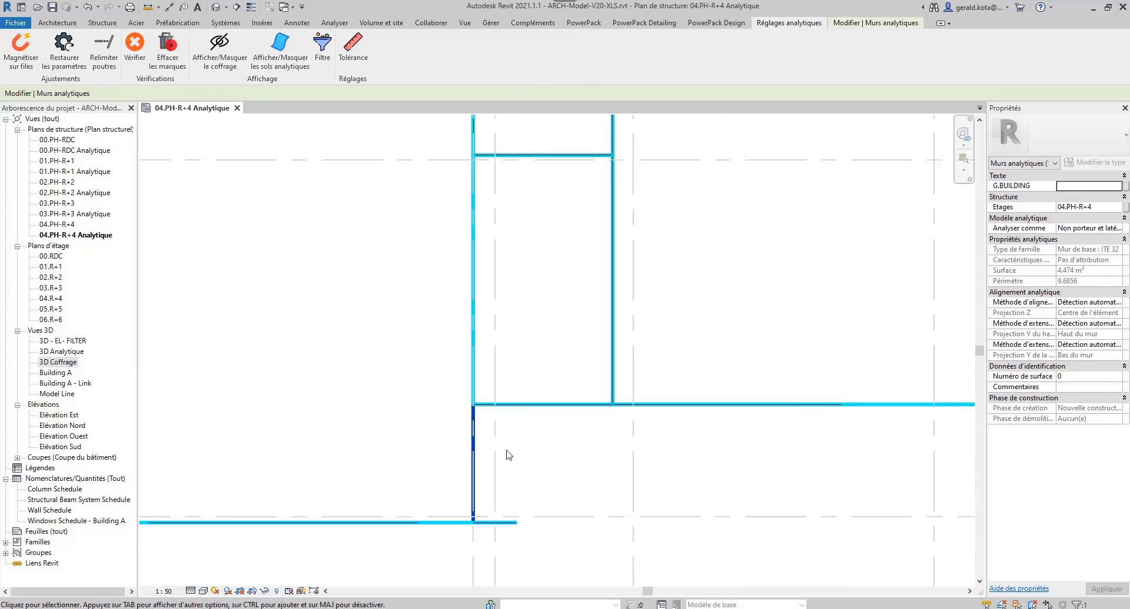
pyautogui.press('a')
pyautogui.press('l')
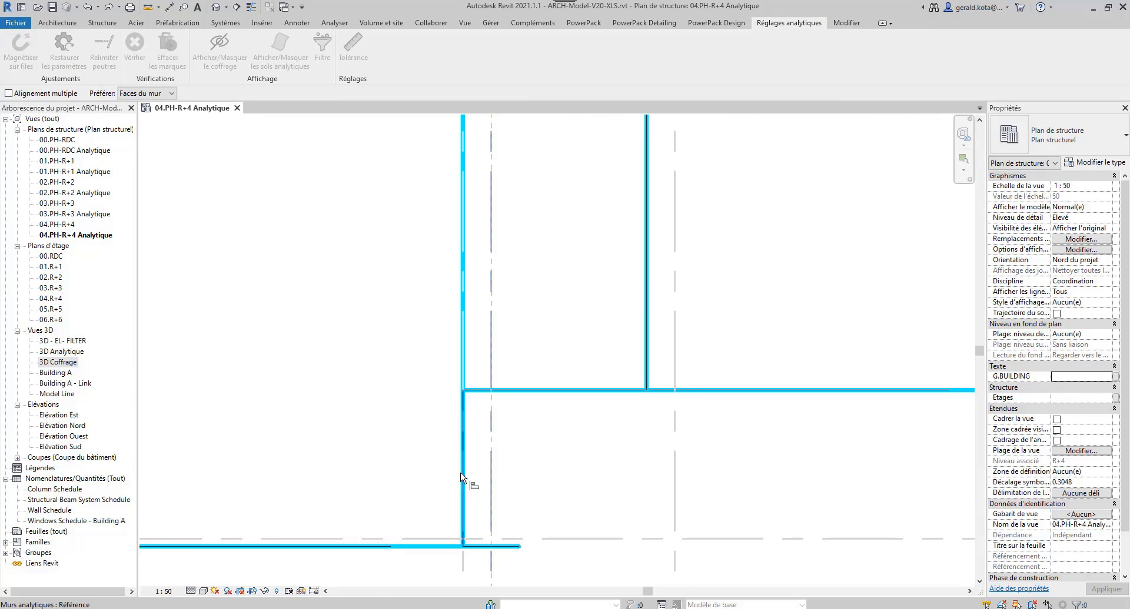
pyautogui.scroll(-3, 506, 482)
pyautogui.press('Escape')
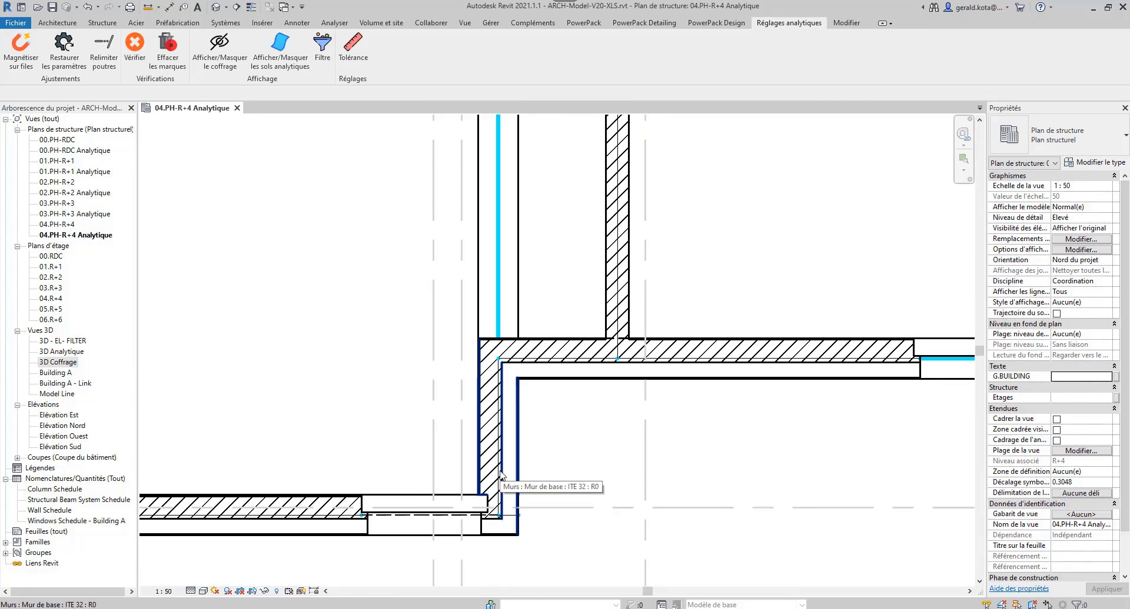
# - Snap the short vertical analytical wall near grid 12 to grid 19 with Magnétiser sur files
pyautogui.scroll(4, 502, 477)
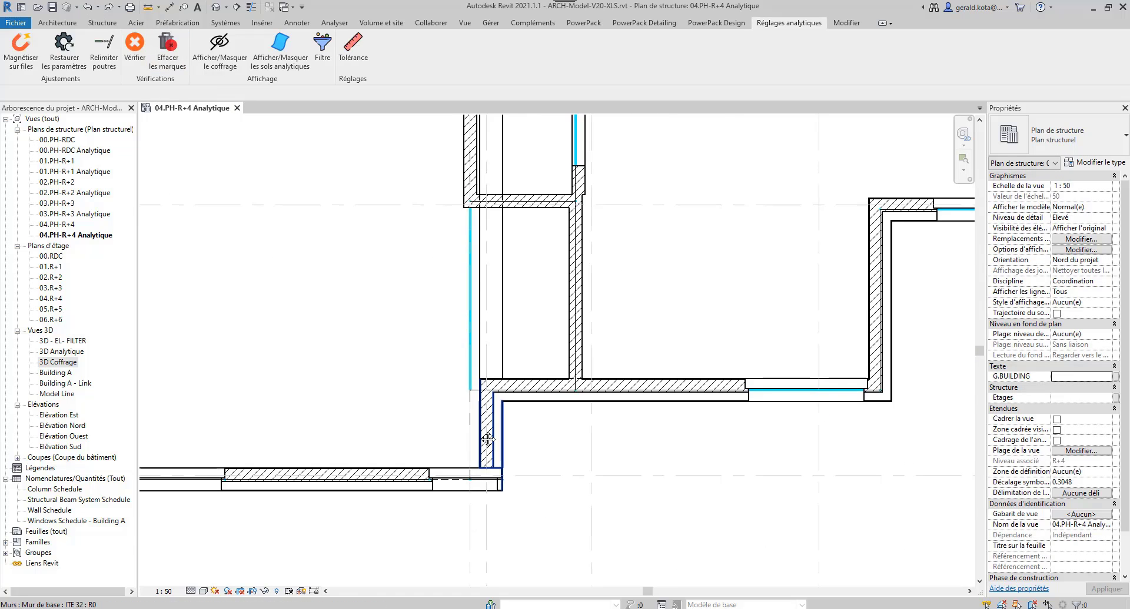
pyautogui.click(465, 431)
pyautogui.keyDown('ctrl'); pyautogui.click(494, 436); pyautogui.keyUp('ctrl')
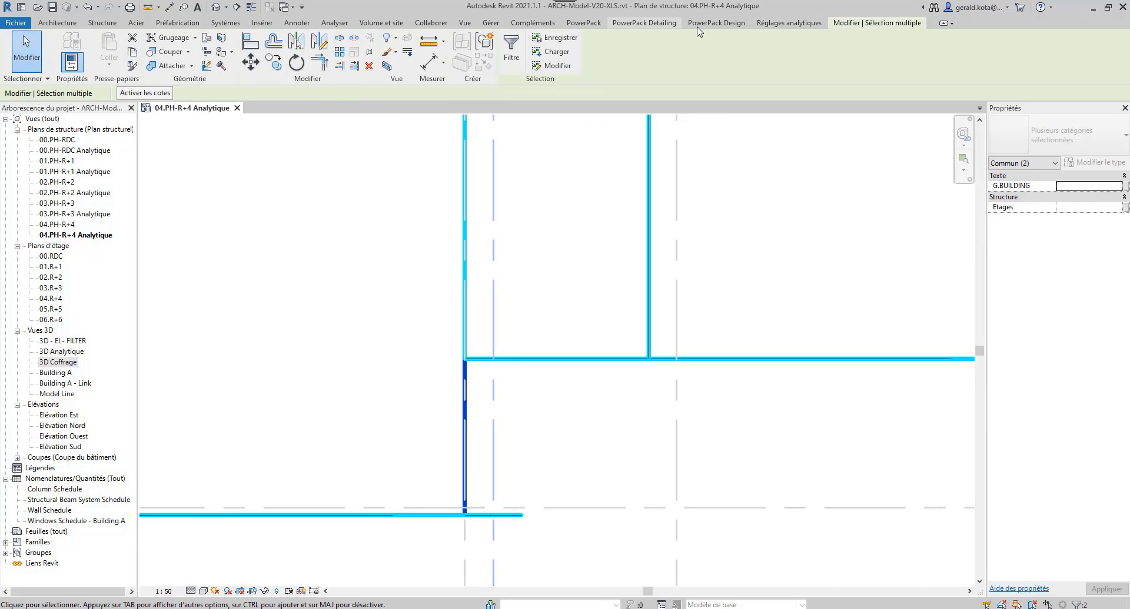
pyautogui.scroll(-5, 535, 418)
pyautogui.press('Escape')
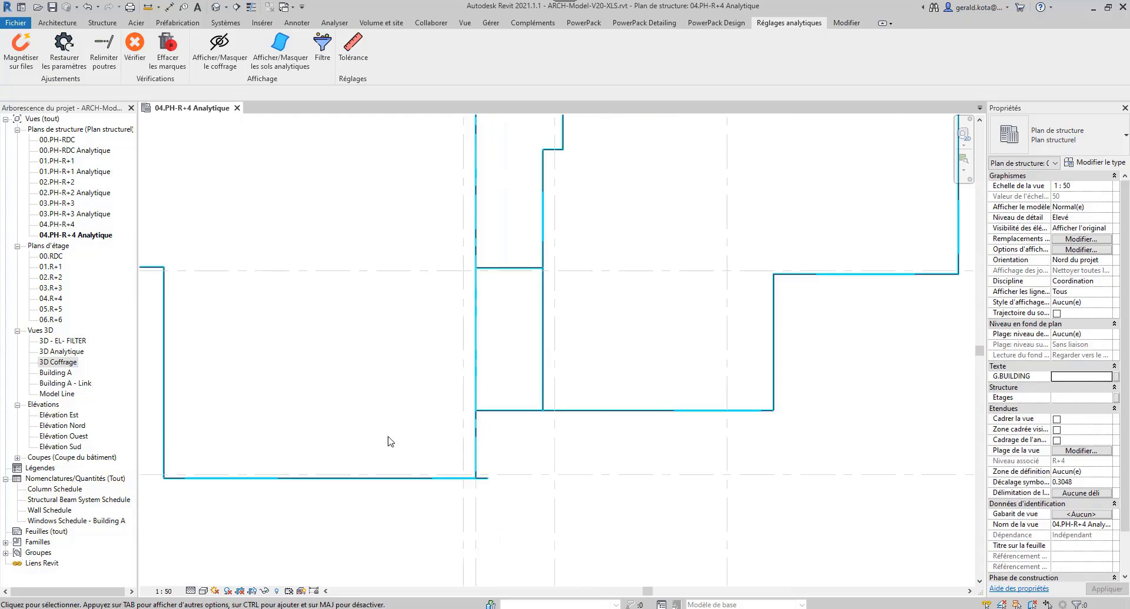
# - Snap the long vertical INT 18 analytical wall between grids 10 and 11 to grid 3
pyautogui.moveTo(386, 441); pyautogui.dragTo(477, 546, button='middle')
pyautogui.click(466, 318)
pyautogui.keyDown('ctrl'); pyautogui.click(456, 304); pyautogui.keyUp('ctrl')
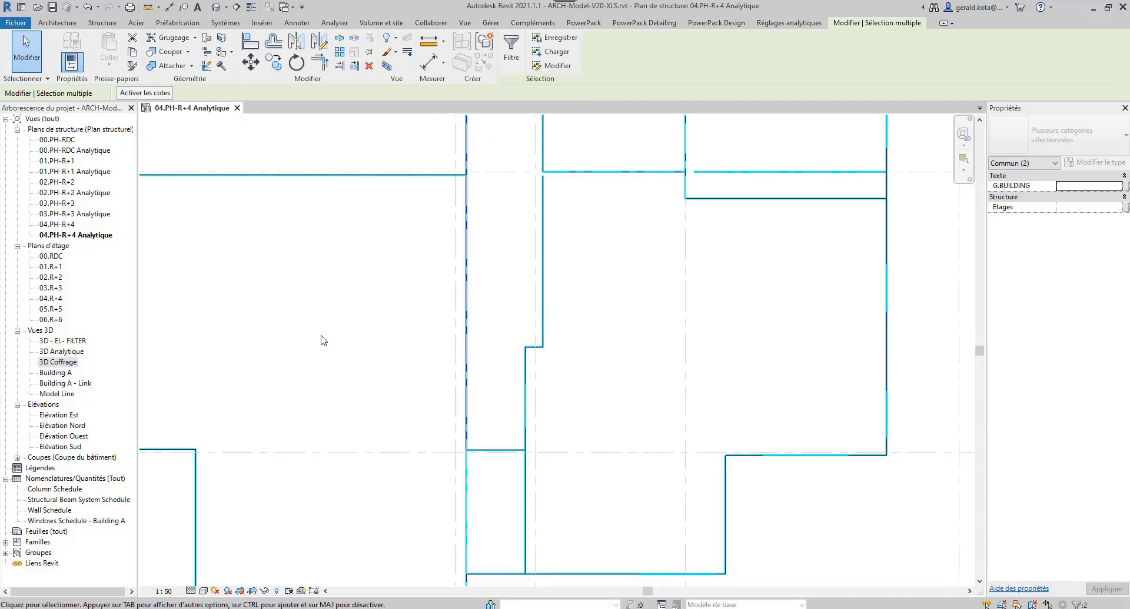
pyautogui.click(323, 341)
pyautogui.click(466, 299)
pyautogui.keyDown('ctrl'); pyautogui.click(457, 295); pyautogui.keyUp('ctrl')
pyautogui.scroll(-1, 440, 283)
pyautogui.moveTo(440, 282); pyautogui.dragTo(428, 324, button='middle')
pyautogui.click(429, 314)
pyautogui.scroll(4, 449, 314)
pyautogui.click(448, 314)
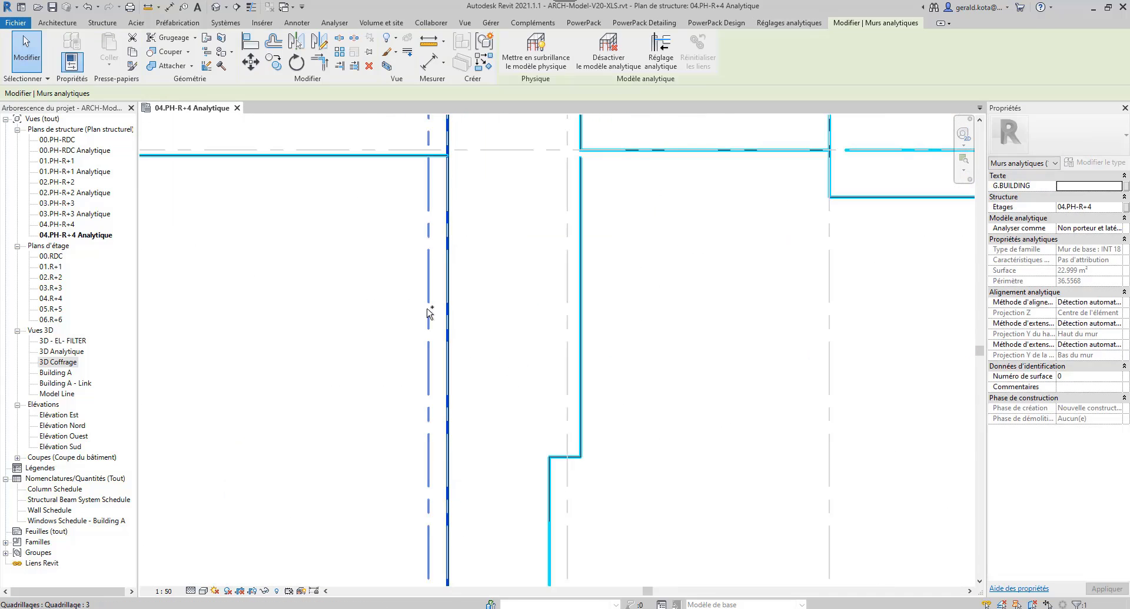
pyautogui.keyDown('ctrl'); pyautogui.click(428, 311); pyautogui.keyUp('ctrl')
pyautogui.click(788, 23)
pyautogui.click(22, 51)
pyautogui.moveTo(309, 363); pyautogui.dragTo(289, 118, button='middle')
pyautogui.press('Escape')
# - Snap the vertical ITE 32 analytical wall segment below grid 11 to grid 19
pyautogui.click(406, 356)
pyautogui.scroll(-1, 391, 342)
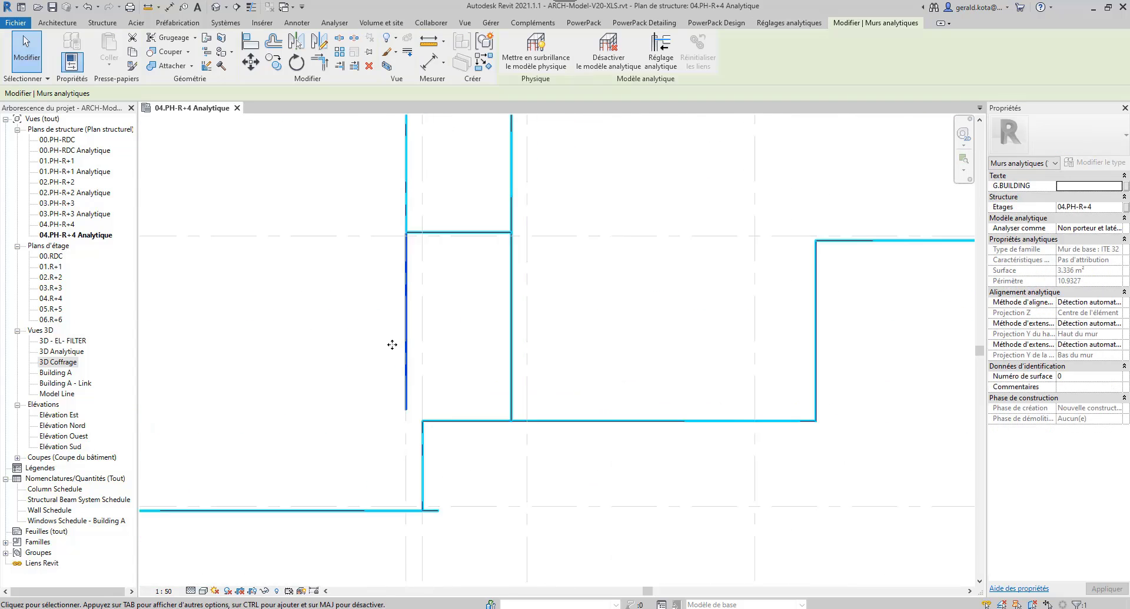
pyautogui.click(421, 353)
pyautogui.scroll(3, 450, 360)
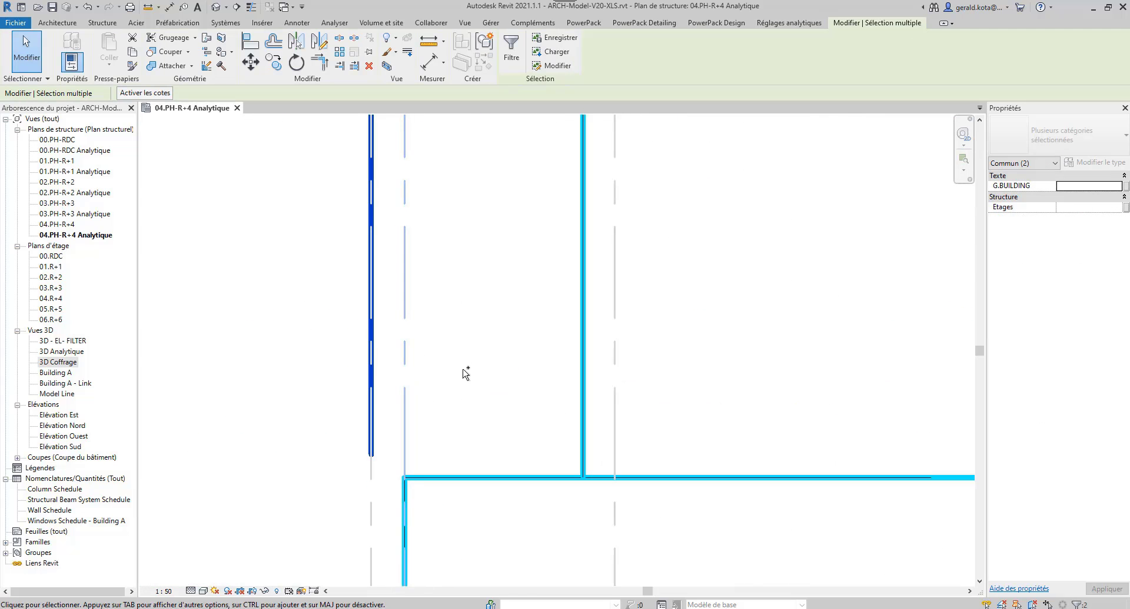
pyautogui.scroll(-3, 463, 371)
pyautogui.click(789, 23)
pyautogui.click(22, 52)
pyautogui.press('Escape')
# - Try to snap the lowest horizontal analytical wall to grid 12
pyautogui.moveTo(423, 533); pyautogui.dragTo(753, 333, button='middle')
pyautogui.click(490, 368)
pyautogui.keyDown('ctrl'); pyautogui.click(492, 374); pyautogui.keyUp('ctrl')
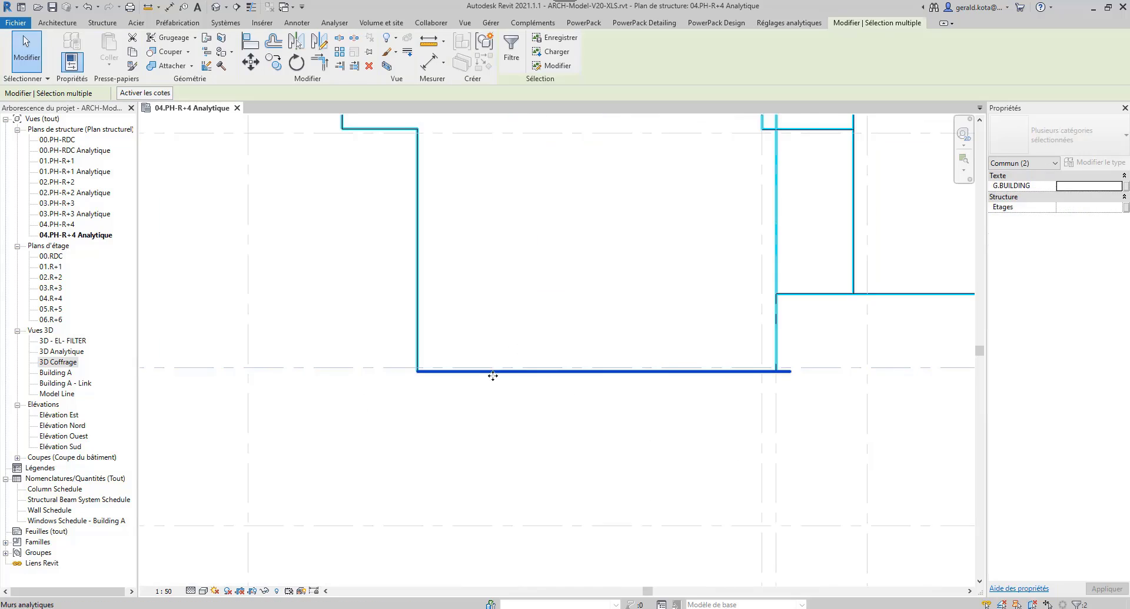
pyautogui.press('Escape')
pyautogui.moveTo(548, 416); pyautogui.dragTo(682, 425, button='middle')
pyautogui.click(565, 381)
pyautogui.keyDown('ctrl'); pyautogui.click(462, 377); pyautogui.keyUp('ctrl')
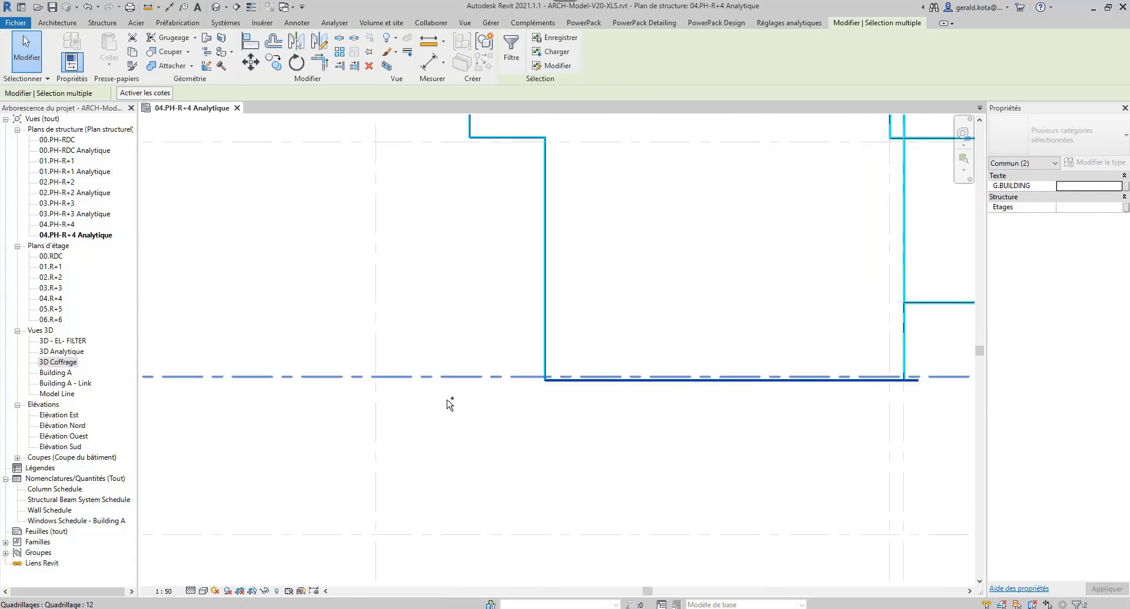
pyautogui.scroll(-3, 333, 410)
pyautogui.scroll(4, 829, 404)
pyautogui.press('Escape')
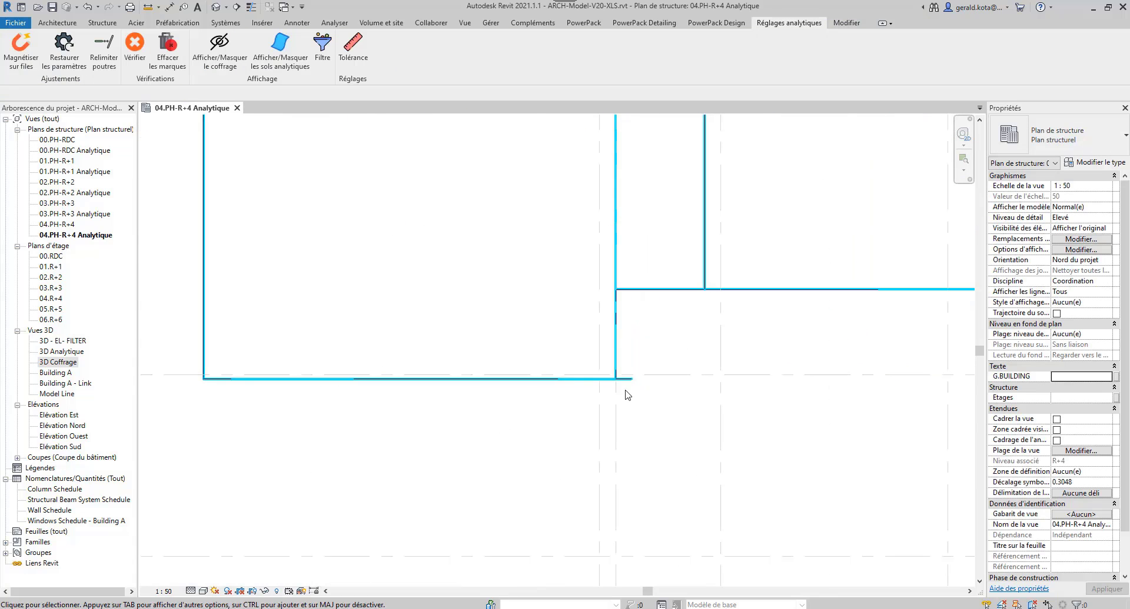
# - Review the snapping tolerance and snap the building's lowest horizontal analytical wall to grid 12
pyautogui.click(347, 62)
pyautogui.click(576, 347)
pyautogui.moveTo(372, 386); pyautogui.dragTo(600, 365, button='middle')
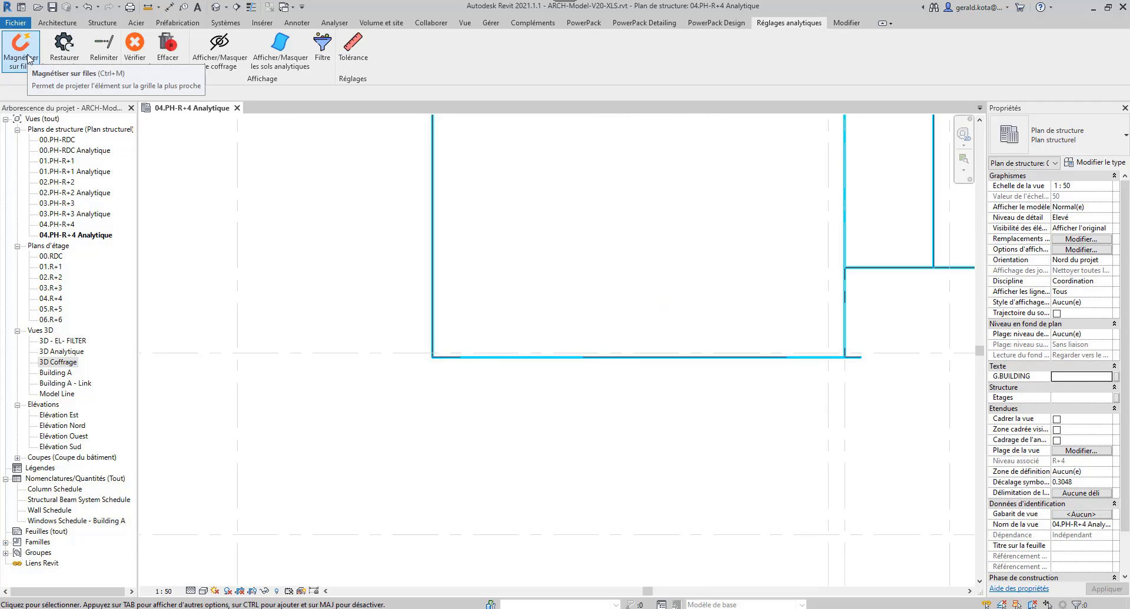
pyautogui.click(470, 357)
pyautogui.keyDown('ctrl'); pyautogui.click(413, 353); pyautogui.keyUp('ctrl')
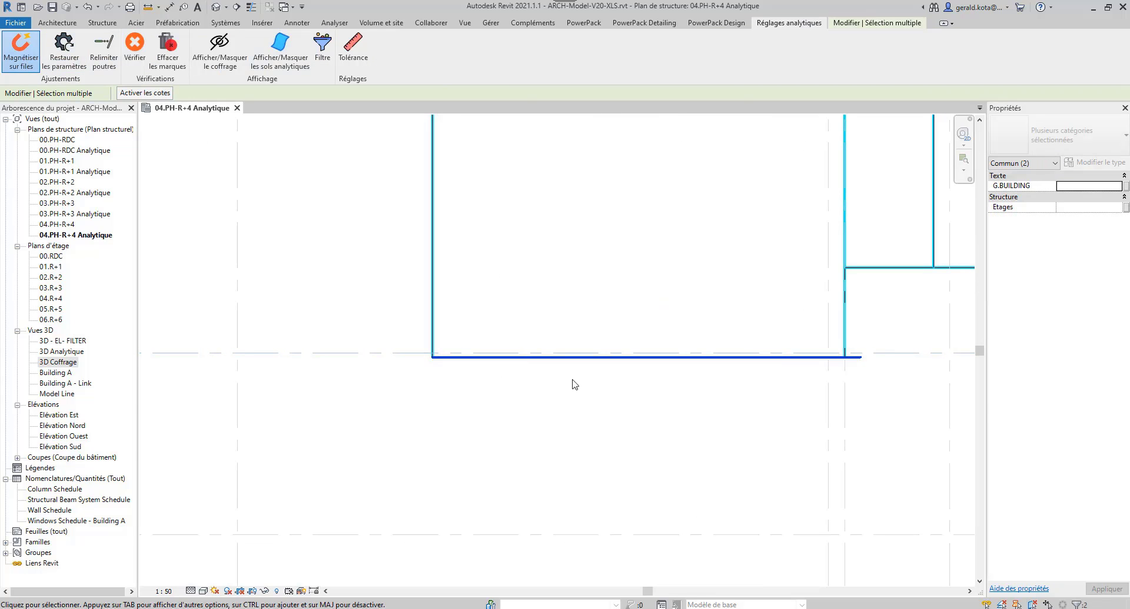
# - Check the corner of the grid 12 analytical wall in the analytical wall adjustment mode and finish the edit
pyautogui.scroll(8, 574, 380)
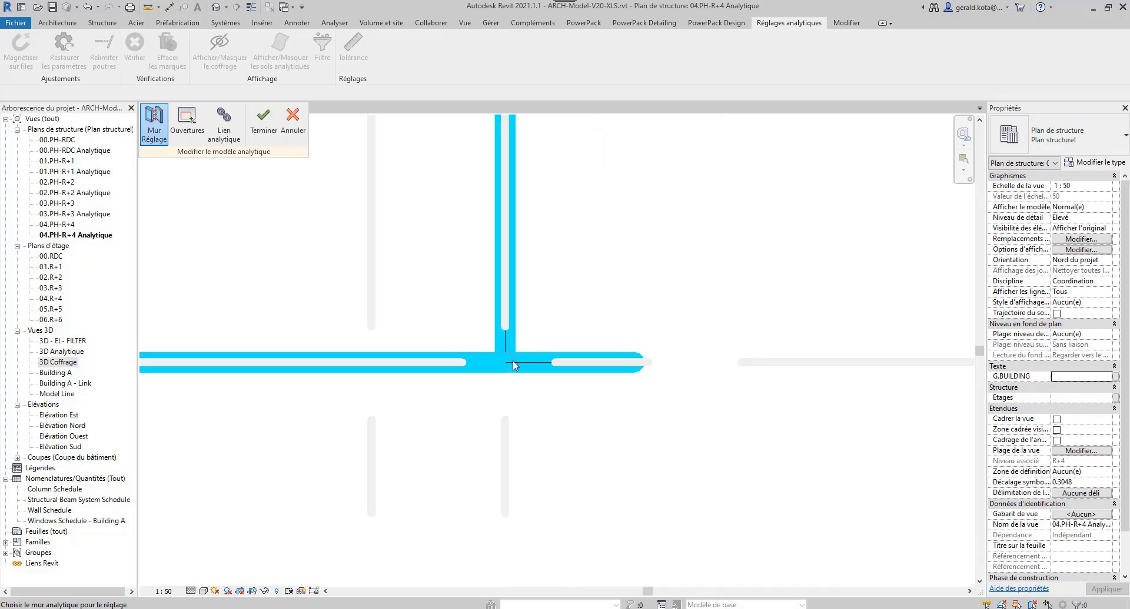
pyautogui.click(263, 122)
pyautogui.scroll(-6, 465, 379)
pyautogui.moveTo(458, 404); pyautogui.dragTo(697, 419, button='middle')
pyautogui.click(609, 391)
pyautogui.click(595, 53)
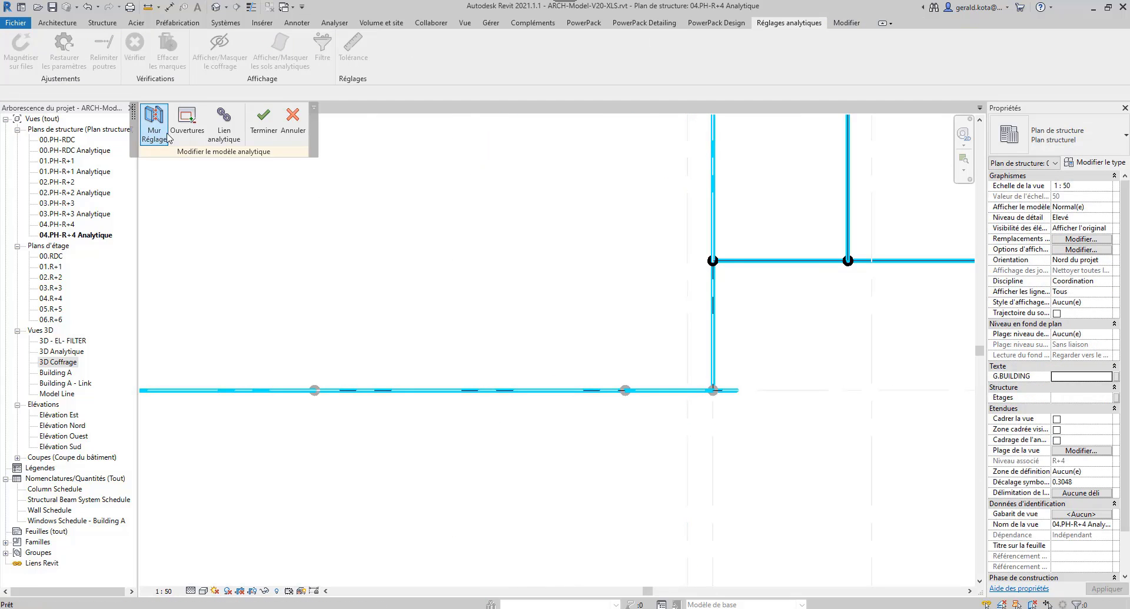
pyautogui.click(273, 124)
pyautogui.scroll(-6, 438, 450)
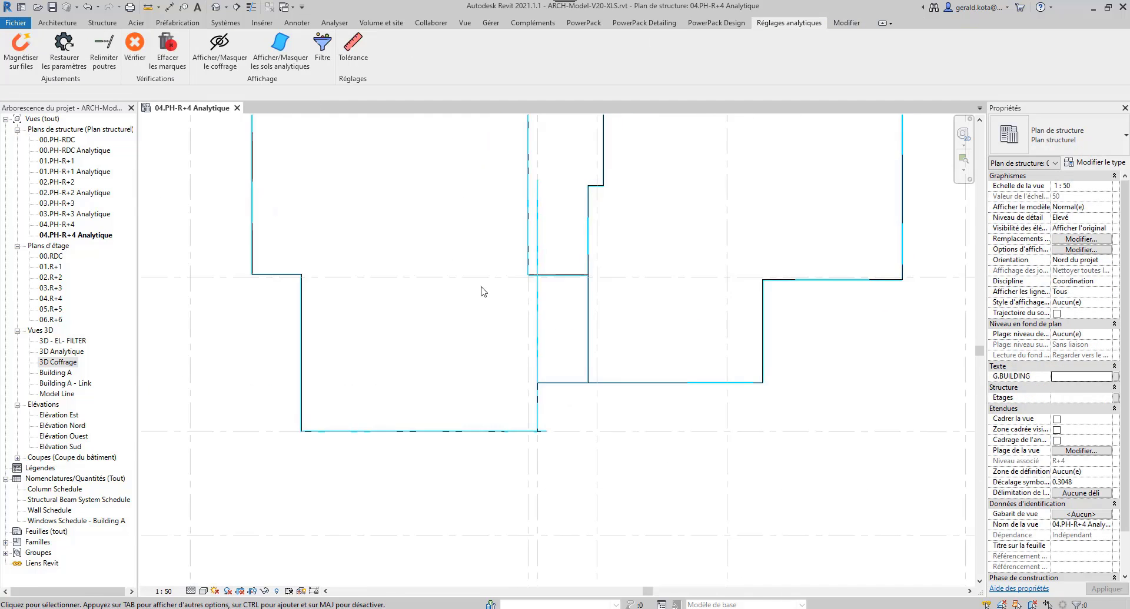
# - Snap the horizontal analytical walls at the facade offsets and in the core to grid 11
pyautogui.scroll(2, 494, 351)
pyautogui.moveTo(494, 350); pyautogui.dragTo(663, 456, button='middle')
pyautogui.scroll(1, 426, 368)
pyautogui.click(424, 362)
pyautogui.keyDown('ctrl'); pyautogui.click(371, 354); pyautogui.keyUp('ctrl')
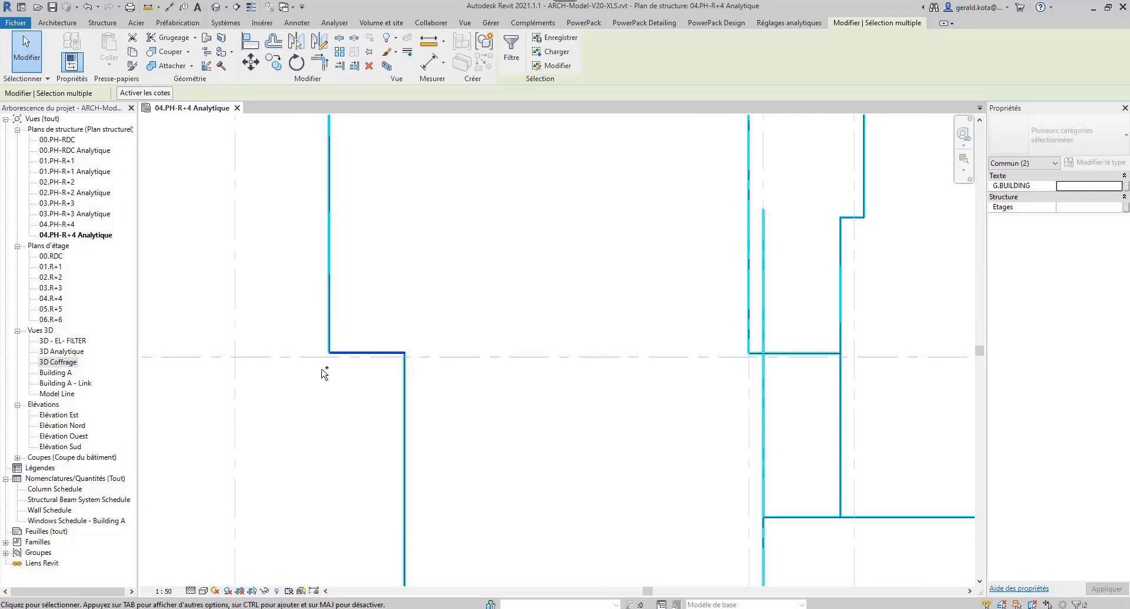
pyautogui.click(32, 46)
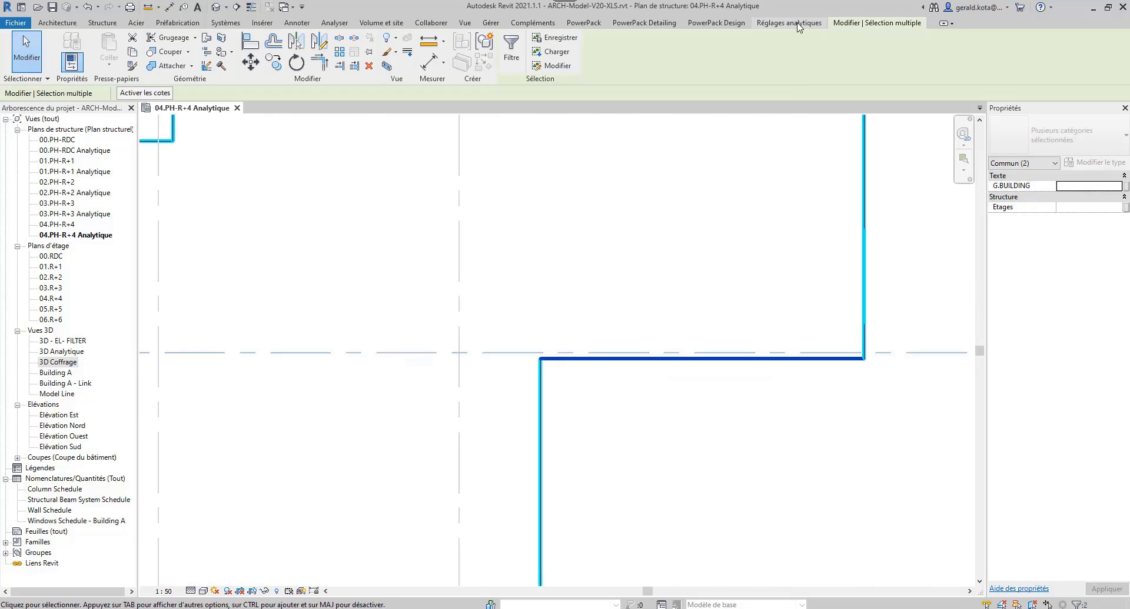
pyautogui.scroll(-3, 480, 402)
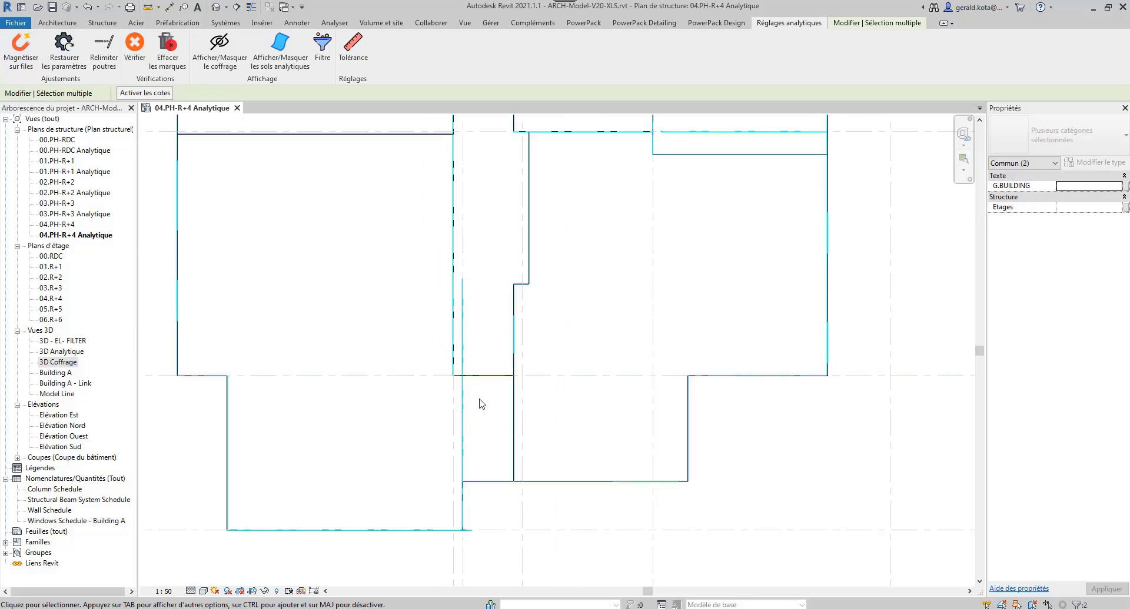
# - Snap the horizontal analytical wall between the outer facade and grid 3 to grid 10
pyautogui.moveTo(437, 399); pyautogui.dragTo(449, 368, button='middle')
pyautogui.moveTo(388, 127); pyautogui.dragTo(546, 378, button='middle')
pyautogui.scroll(2, 546, 379)
pyautogui.click(775, 27)
pyautogui.moveTo(646, 408); pyautogui.dragTo(371, 171, button='middle')
pyautogui.scroll(-5, 564, 422)
pyautogui.moveTo(676, 388); pyautogui.dragTo(446, 559, button='middle')
pyautogui.scroll(3, 322, 354)
pyautogui.moveTo(321, 354); pyautogui.dragTo(839, 375, button='middle')
pyautogui.scroll(5, 659, 381)
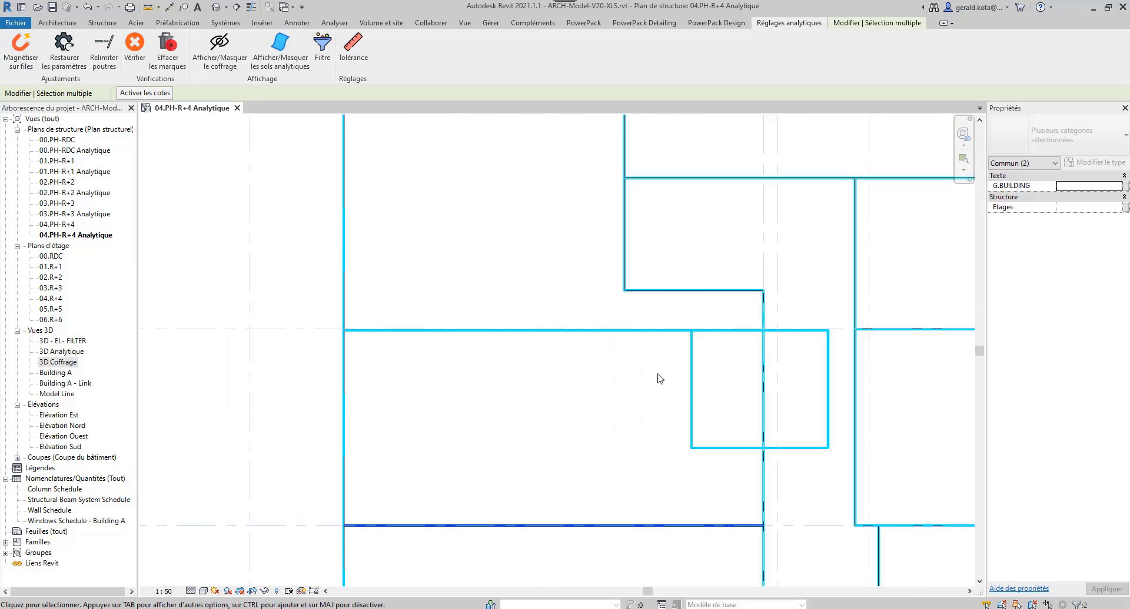
# - Snap the shaft's upper analytical wall and the horizontal wall beside it to grid 9
pyautogui.moveTo(658, 380); pyautogui.dragTo(381, 454, button='middle')
pyautogui.click(647, 365)
pyautogui.keyDown('ctrl'); pyautogui.click(694, 364); pyautogui.keyUp('ctrl')
pyautogui.click(790, 24)
pyautogui.click(22, 51)
pyautogui.moveTo(379, 390); pyautogui.dragTo(495, 378, button='middle')
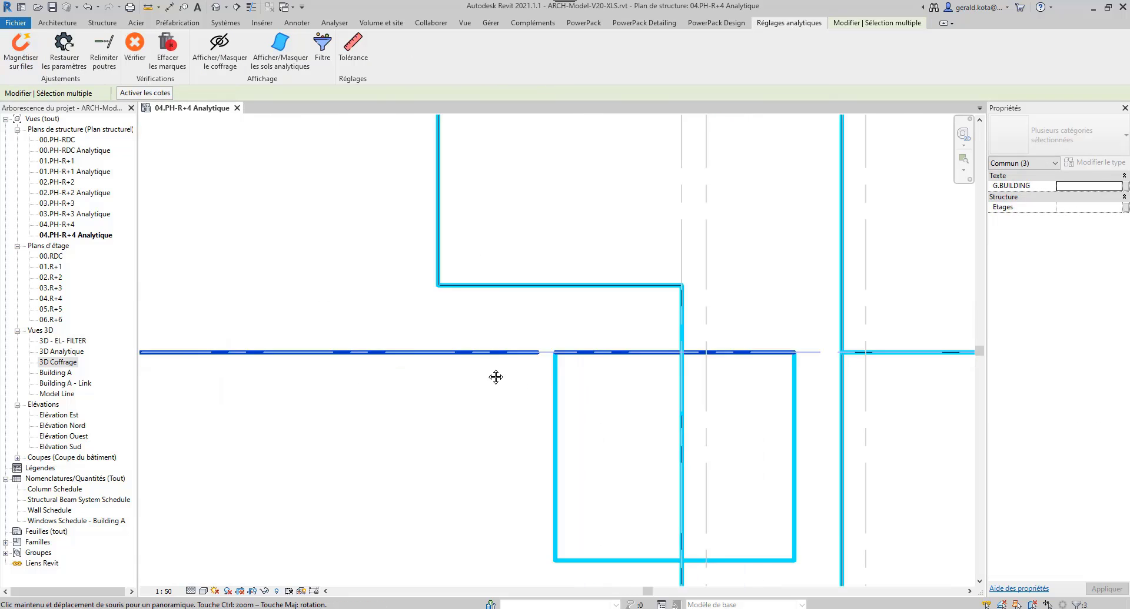
pyautogui.press('Escape')
pyautogui.scroll(3, 477, 373)
pyautogui.press('a')
pyautogui.press('a')
pyautogui.click(152, 127)
pyautogui.scroll(3, 586, 337)
pyautogui.press('Escape')
pyautogui.click(293, 124)
pyautogui.scroll(-5, 400, 409)
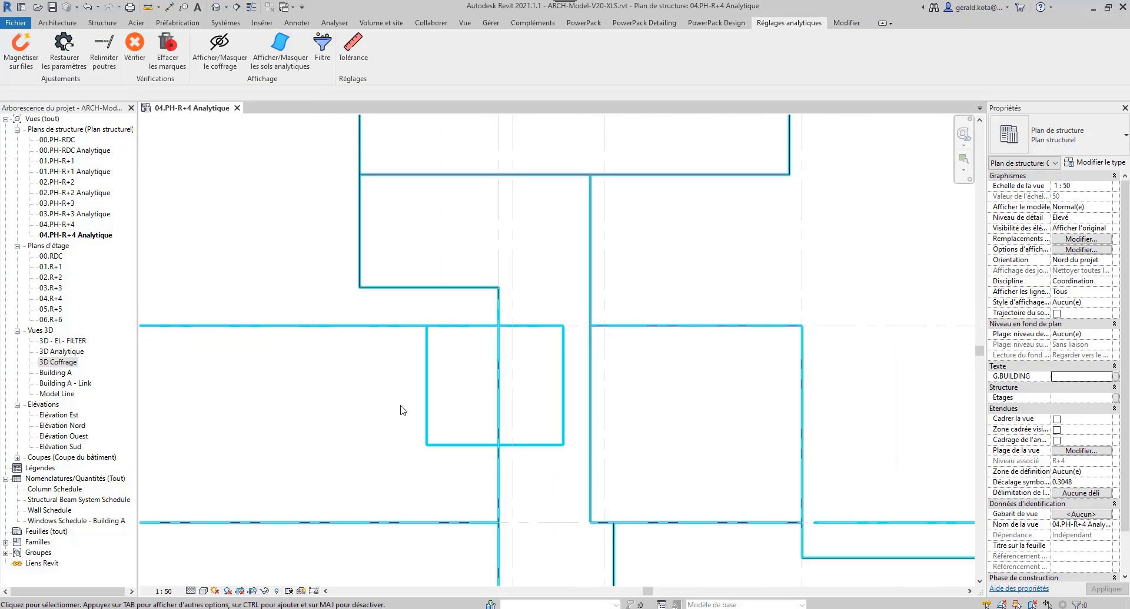
pyautogui.moveTo(400, 409); pyautogui.dragTo(391, 176, button='middle')
pyautogui.scroll(5, 520, 484)
pyautogui.press('a')
pyautogui.press('a')
pyautogui.click(155, 125)
pyautogui.scroll(4, 479, 474)
pyautogui.click(296, 125)
pyautogui.scroll(-6, 555, 343)
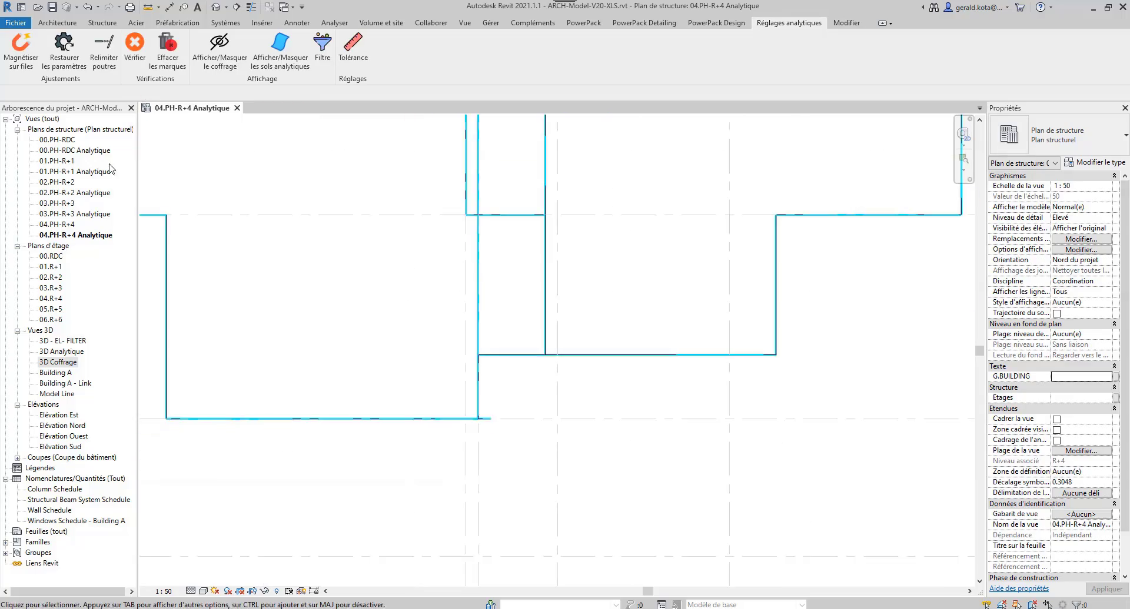
# - Inspect the facade wall corner in the 3D Coffrage view and the 04.PH-R+4 plan, then return to the R+4 analytical plan
pyautogui.doubleClick(59, 363)
pyautogui.keyDown('shift'); pyautogui.moveTo(523, 433); pyautogui.dragTo(565, 353, button='middle'); pyautogui.keyUp('shift')
pyautogui.scroll(6, 579, 412)
pyautogui.keyDown('shift'); pyautogui.moveTo(565, 421); pyautogui.dragTo(507, 424, button='middle'); pyautogui.keyUp('shift')
pyautogui.scroll(-4, 559, 328)
pyautogui.keyDown('shift'); pyautogui.moveTo(559, 328); pyautogui.dragTo(540, 374, button='middle'); pyautogui.keyUp('shift')
pyautogui.scroll(4, 541, 374)
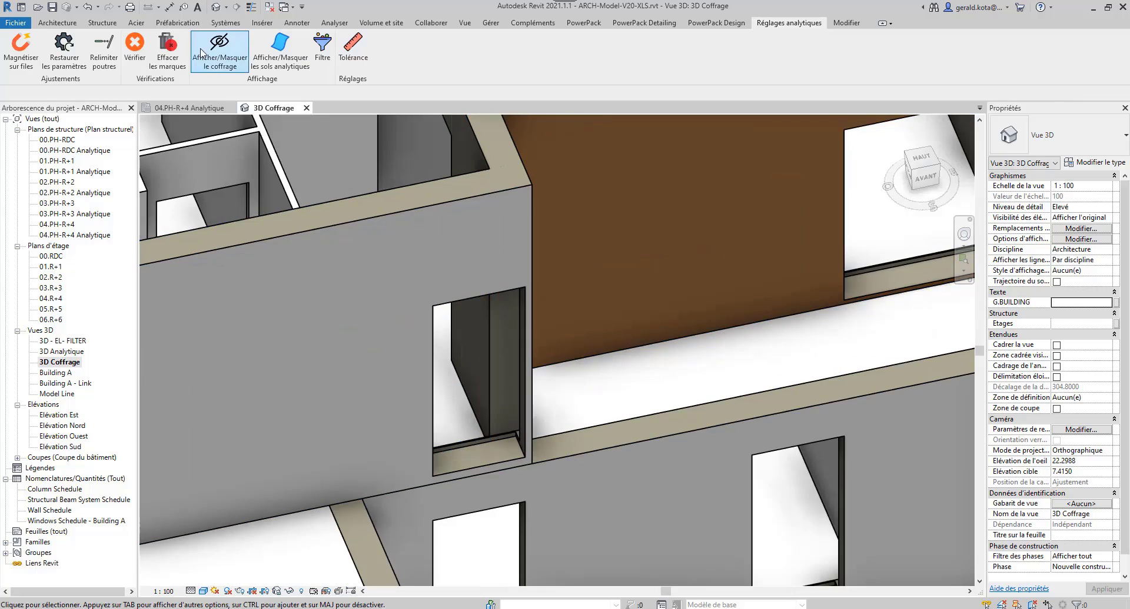
pyautogui.doubleClick(61, 235)
pyautogui.doubleClick(57, 224)
pyautogui.scroll(5, 547, 382)
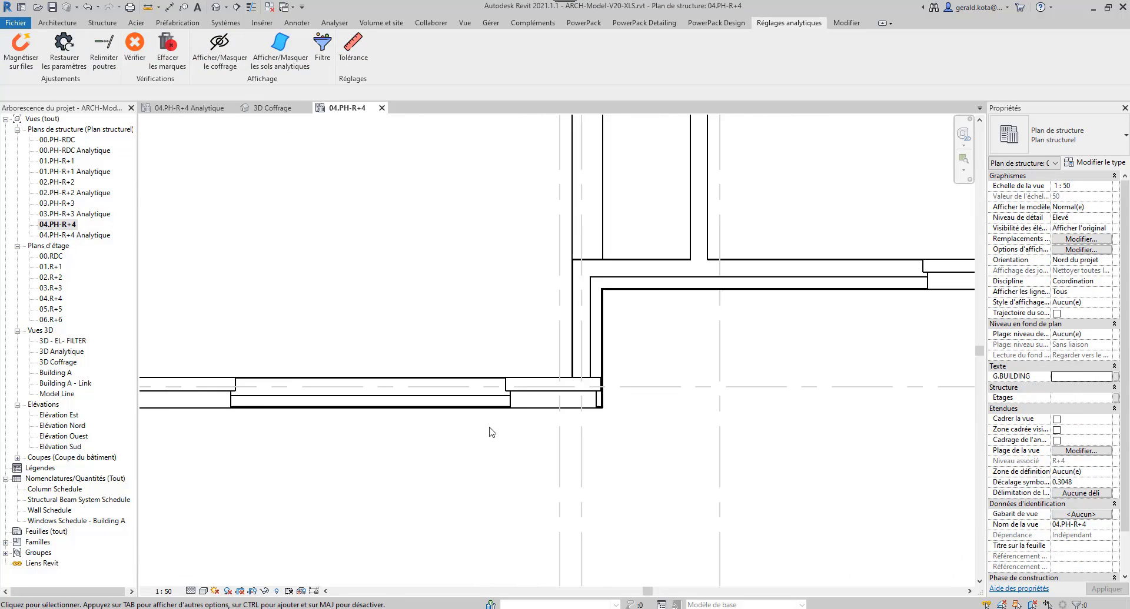
pyautogui.click(187, 108)
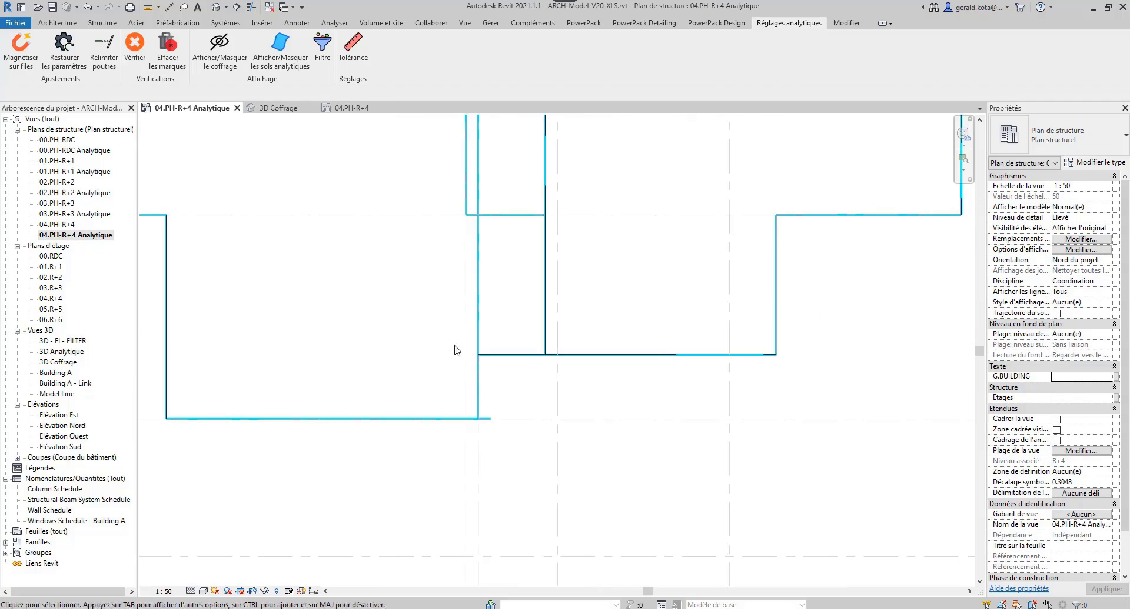
# - Examine the corner of the upper facade walls at grid 8 in the analytical adjustment mode and the 3D Coffrage view
pyautogui.scroll(-2, 457, 348)
pyautogui.moveTo(445, 177); pyautogui.dragTo(468, 462, button='middle')
pyautogui.scroll(1, 444, 401)
pyautogui.moveTo(559, 166); pyautogui.dragTo(467, 247, button='middle')
pyautogui.scroll(5, 467, 247)
pyautogui.scroll(-5, 467, 247)
pyautogui.moveTo(254, 260); pyautogui.dragTo(466, 302, button='middle')
pyautogui.scroll(2, 467, 302)
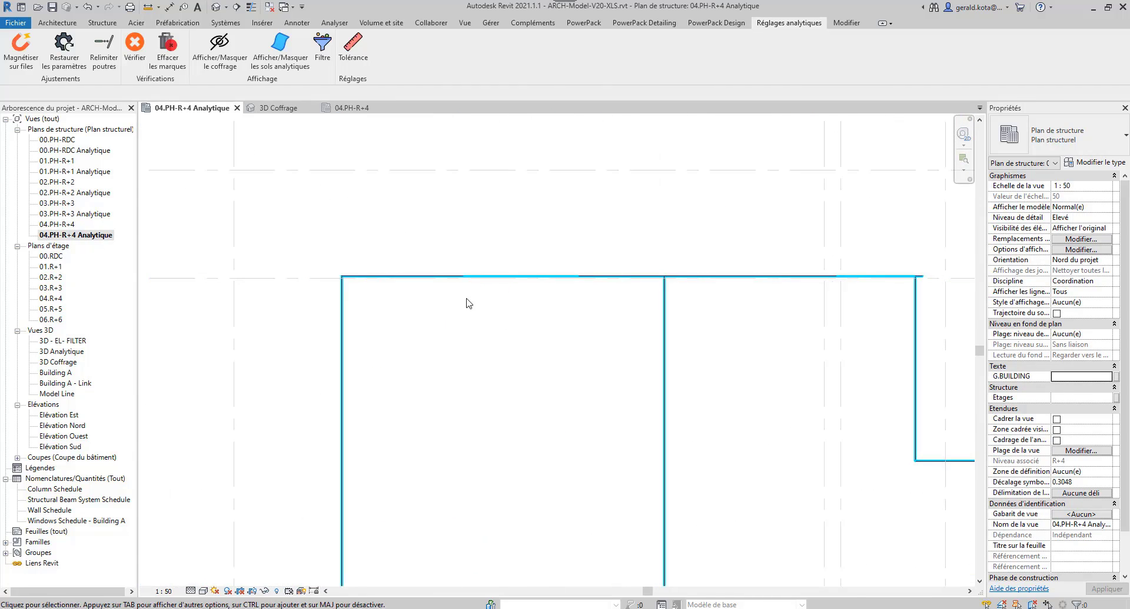
pyautogui.moveTo(560, 297); pyautogui.dragTo(551, 264)
pyautogui.click(167, 57)
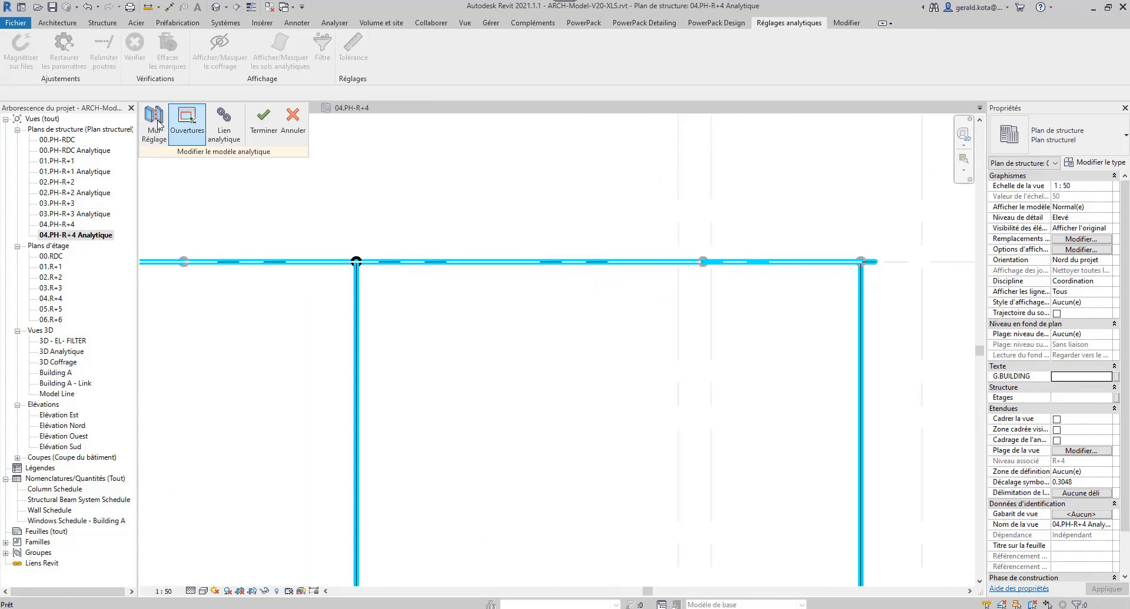
pyautogui.click(278, 108)
pyautogui.scroll(3, 492, 364)
pyautogui.keyDown('shift'); pyautogui.moveTo(604, 358); pyautogui.dragTo(494, 390, button='middle'); pyautogui.keyUp('shift')
pyautogui.scroll(-2, 440, 391)
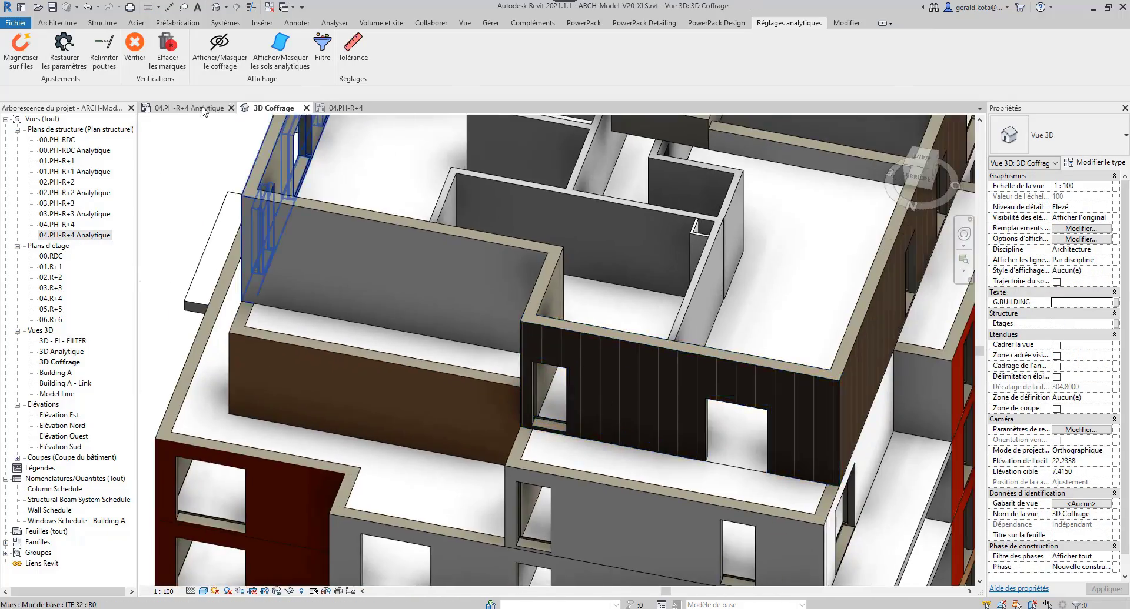
pyautogui.click(188, 108)
pyautogui.click(163, 130)
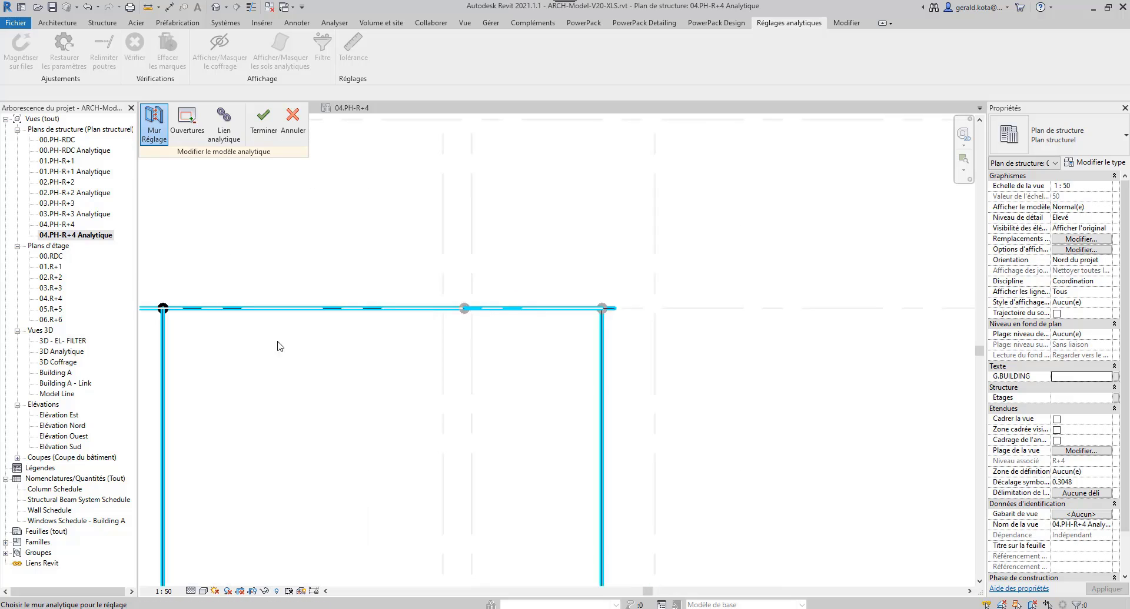
pyautogui.scroll(1, 748, 294)
pyautogui.scroll(-2, 688, 291)
pyautogui.moveTo(687, 291); pyautogui.dragTo(608, 300, button='middle')
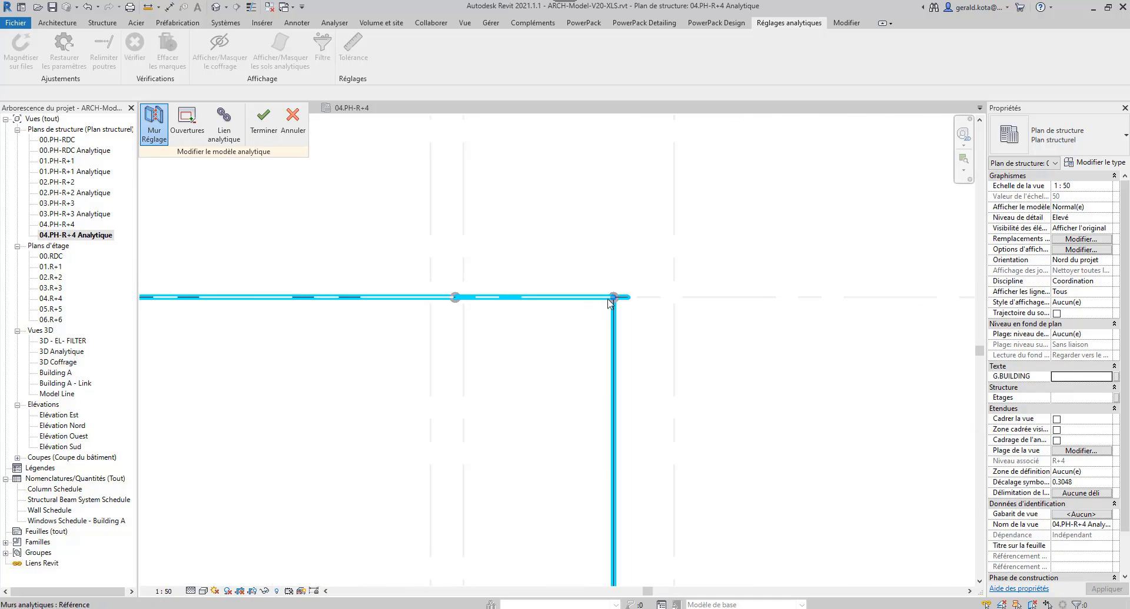
pyautogui.click(293, 131)
# - Compare the analytical walls at the upper facade corner with the formwork walls and the neighbouring grids
pyautogui.scroll(7, 522, 297)
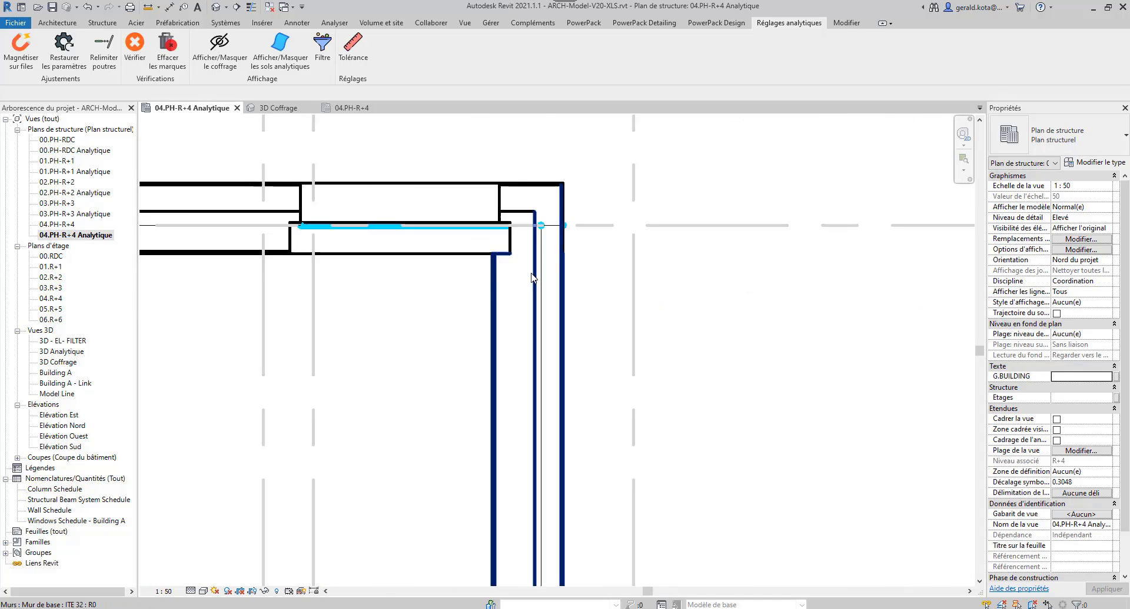
pyautogui.scroll(-8, 506, 303)
pyautogui.scroll(6, 492, 491)
pyautogui.scroll(-6, 494, 496)
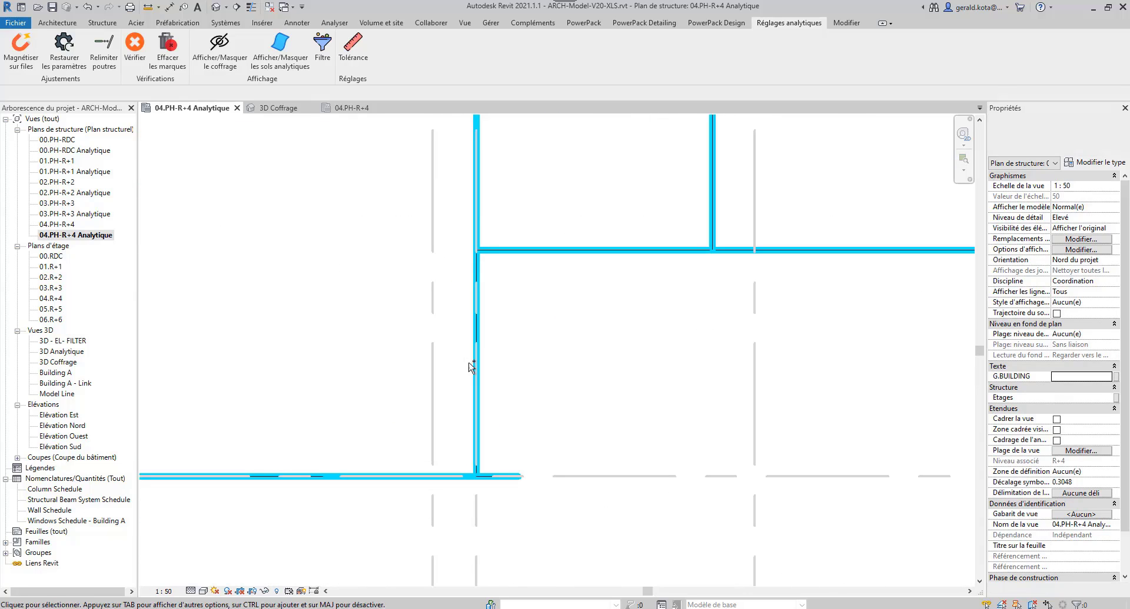
pyautogui.scroll(7, 500, 467)
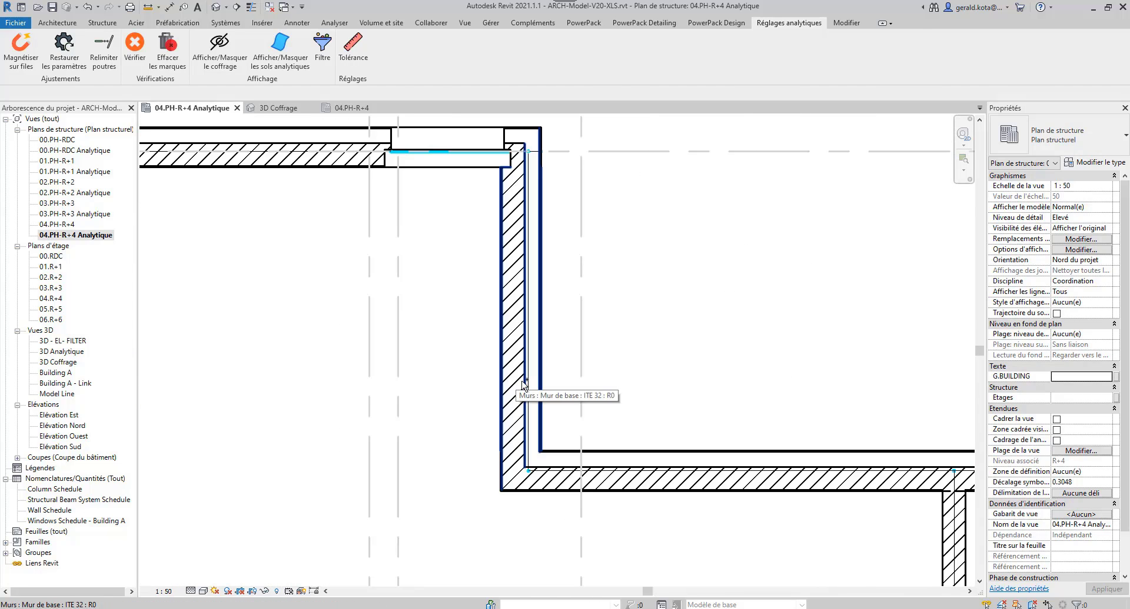
pyautogui.click(580, 344)
pyautogui.press('Escape')
pyautogui.scroll(2, 514, 321)
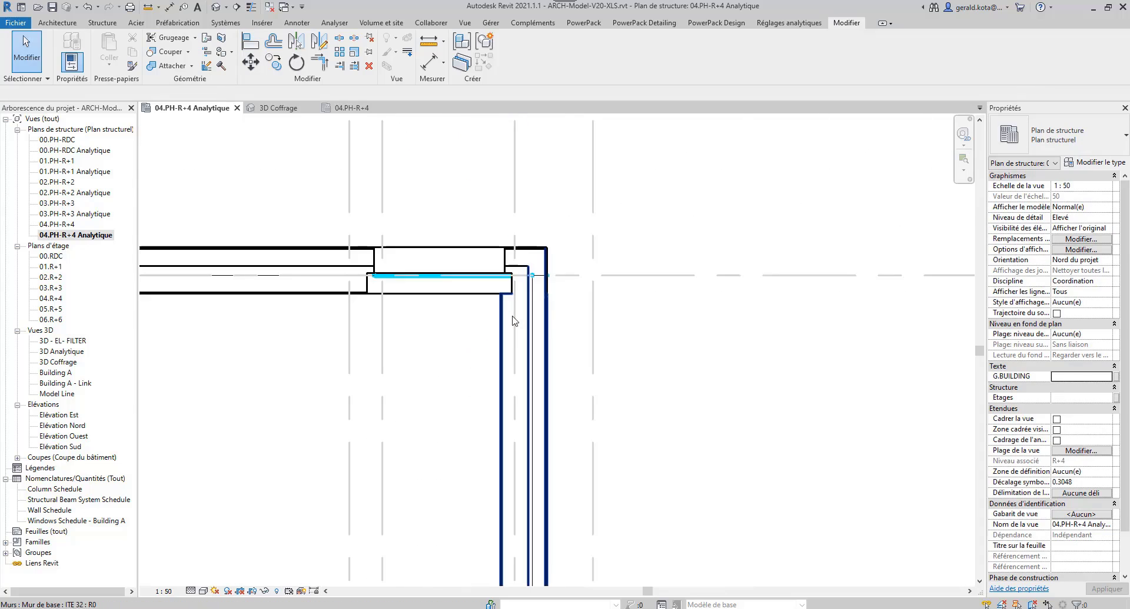
pyautogui.scroll(-1, 532, 301)
pyautogui.moveTo(532, 312); pyautogui.dragTo(534, 279, button='middle')
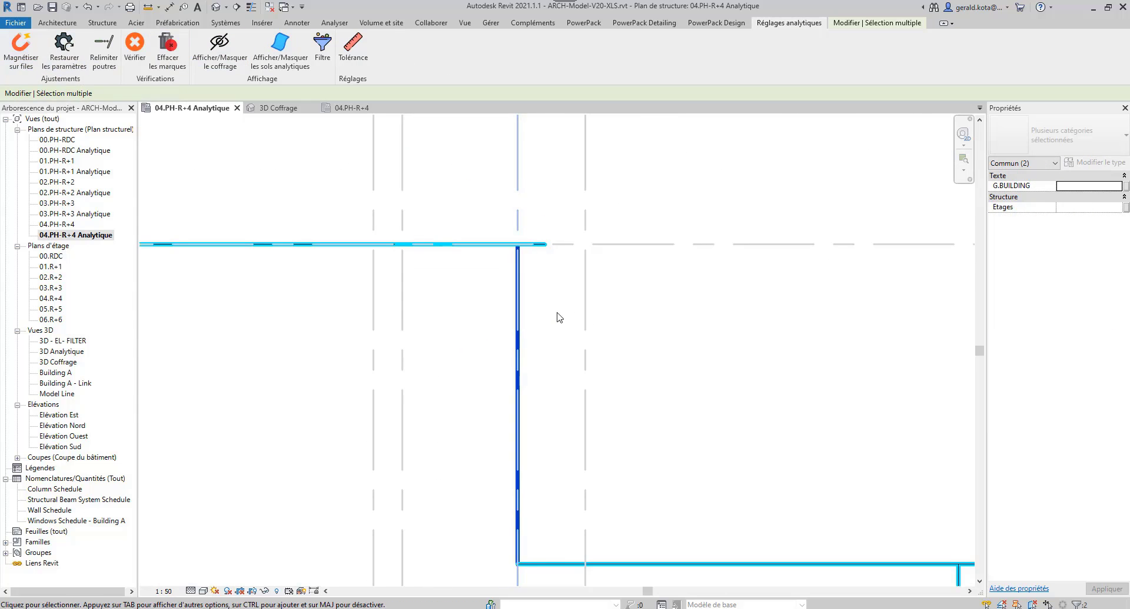
pyautogui.scroll(1, 556, 297)
pyautogui.click(552, 266)
pyautogui.press('Escape')
pyautogui.click(573, 275)
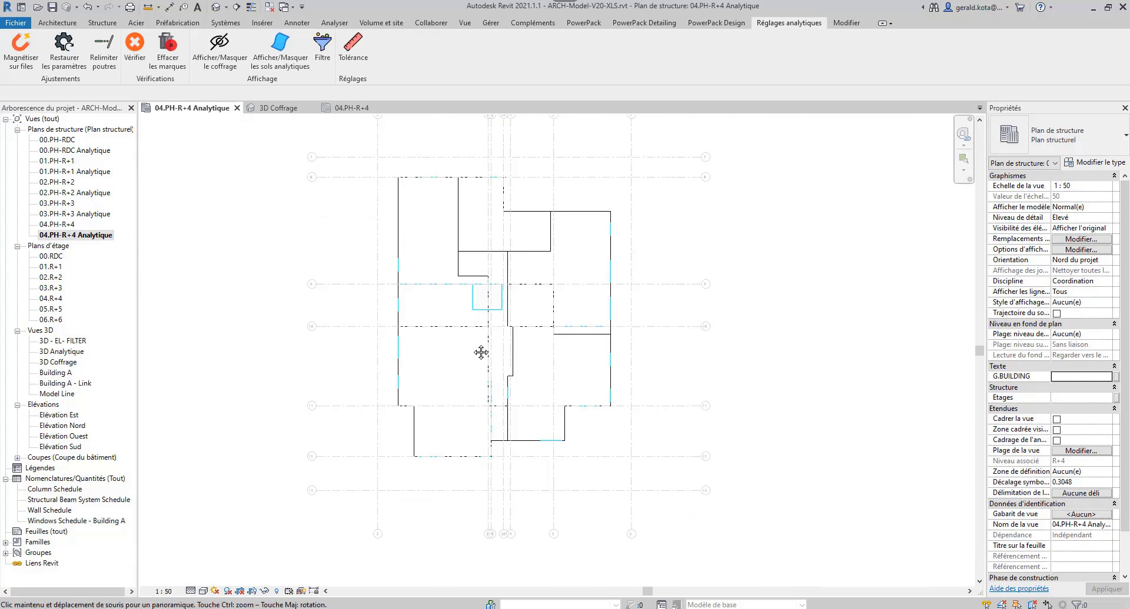
# - Verify the analytical model of level R+4 and examine each marked wall joint against the formwork
pyautogui.click(136, 50)
pyautogui.scroll(5, 474, 283)
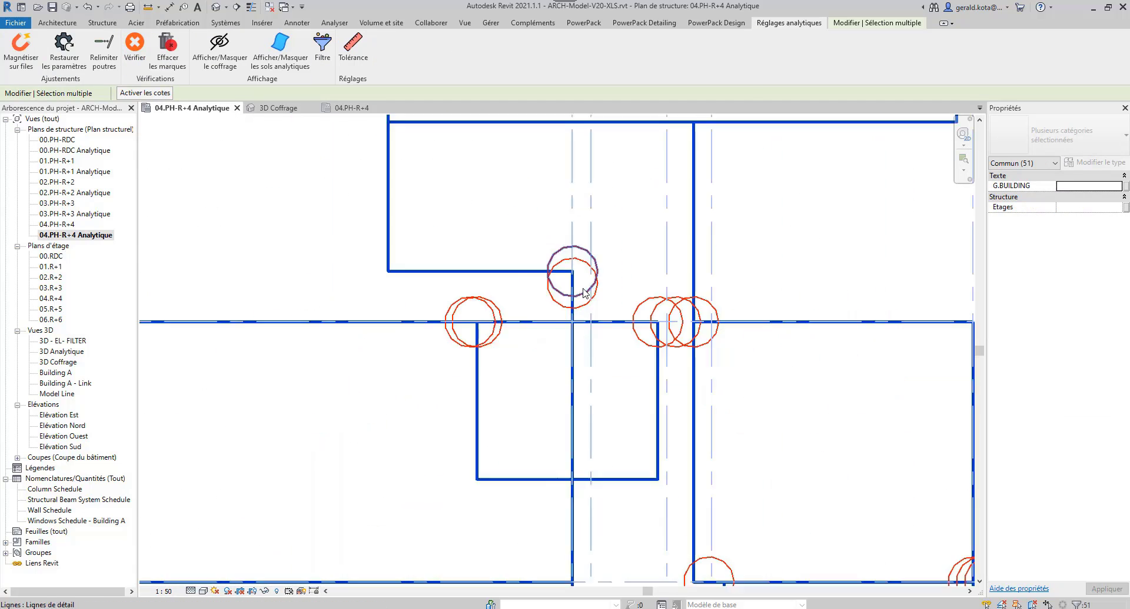
pyautogui.scroll(-4, 580, 294)
pyautogui.scroll(5, 756, 488)
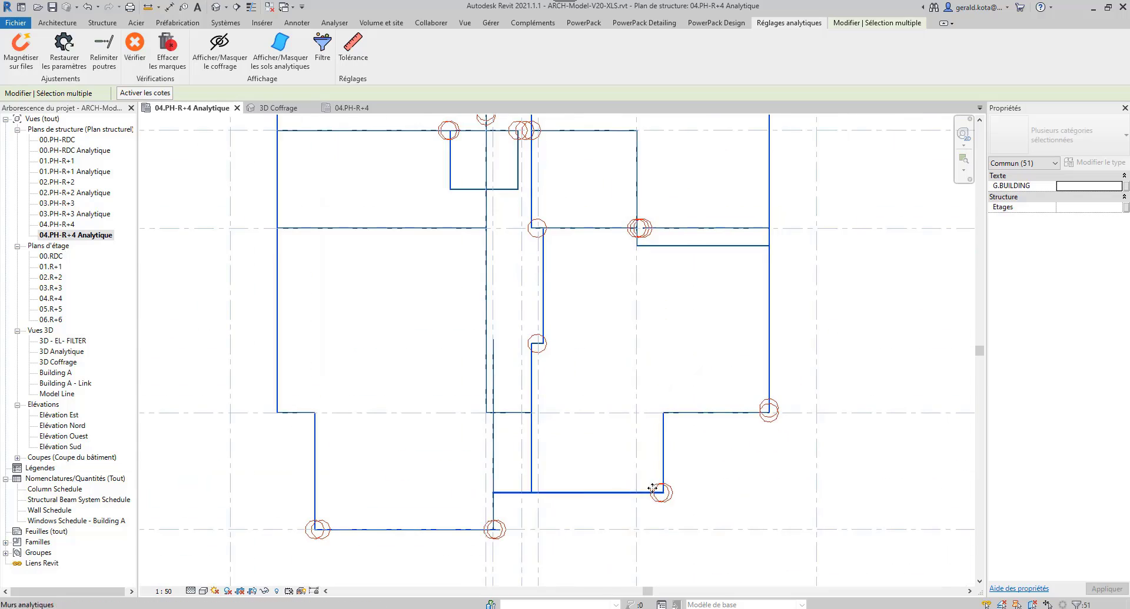
pyautogui.scroll(5, 375, 528)
pyautogui.moveTo(374, 528); pyautogui.dragTo(518, 439, button='middle')
pyautogui.scroll(-5, 518, 439)
pyautogui.scroll(6, 888, 316)
pyautogui.moveTo(889, 316); pyautogui.dragTo(546, 455, button='middle')
pyautogui.scroll(-2, 546, 455)
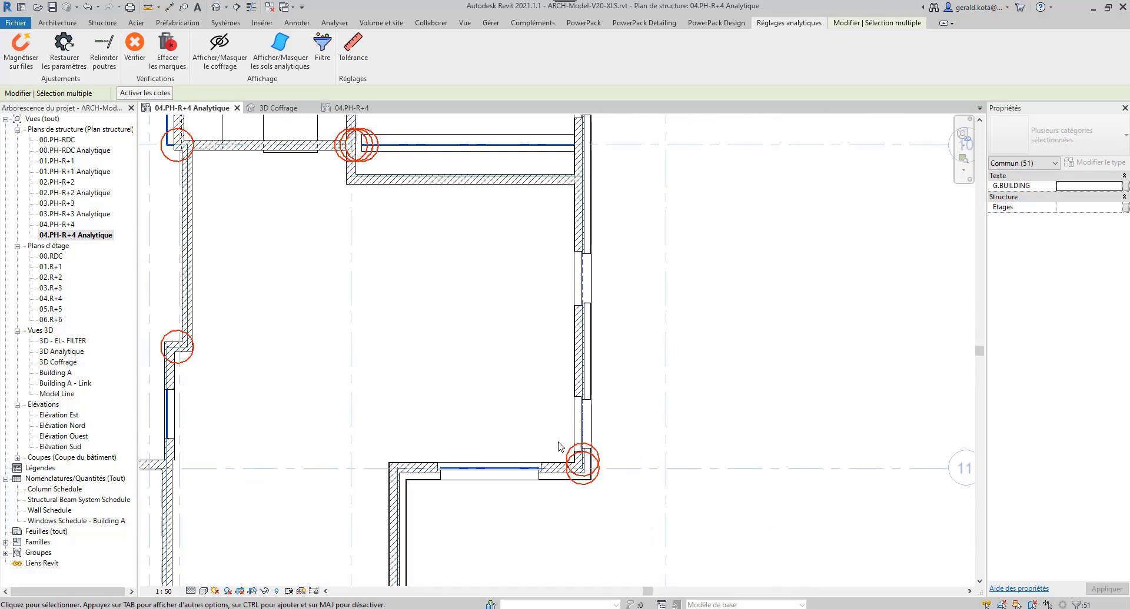
pyautogui.scroll(3, 360, 148)
pyautogui.moveTo(360, 149); pyautogui.dragTo(603, 334, button='middle')
pyautogui.scroll(-5, 603, 334)
pyautogui.scroll(2, 614, 347)
pyautogui.press('Escape')
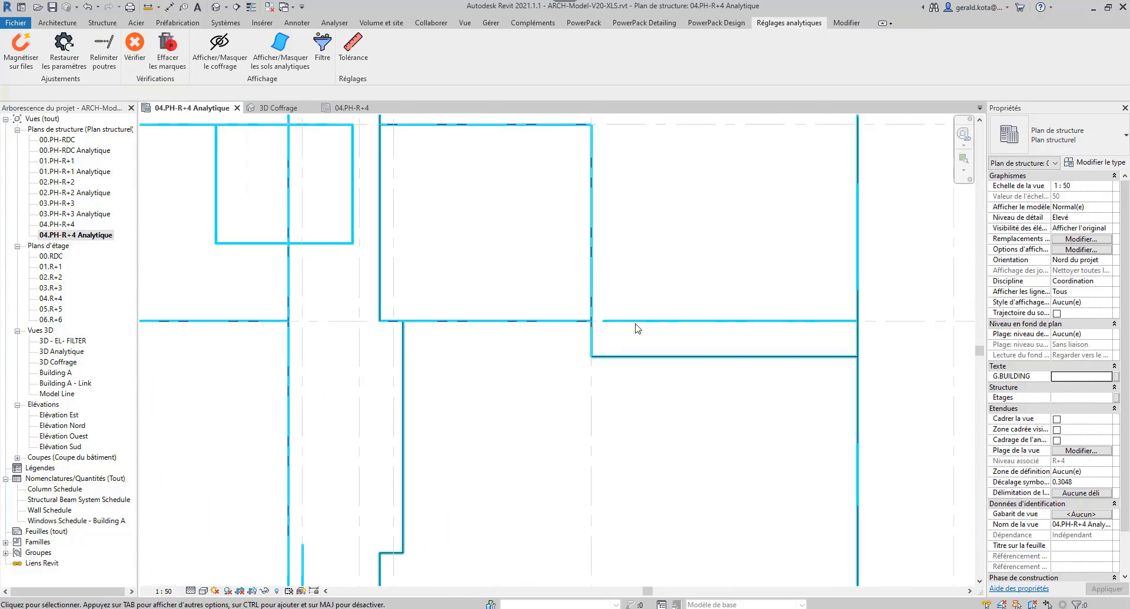
# - Check the end of the horizontal analytical wall on grid 10 in the 3D Coffrage view and review the R+4 marks
pyautogui.click(621, 323)
pyautogui.scroll(-4, 619, 330)
pyautogui.scroll(4, 619, 330)
pyautogui.press('Escape')
pyautogui.click(279, 109)
pyautogui.keyDown('shift'); pyautogui.moveTo(676, 289); pyautogui.dragTo(547, 369, button='middle'); pyautogui.keyUp('shift')
pyautogui.scroll(4, 610, 312)
pyautogui.scroll(-3, 547, 369)
pyautogui.click(188, 109)
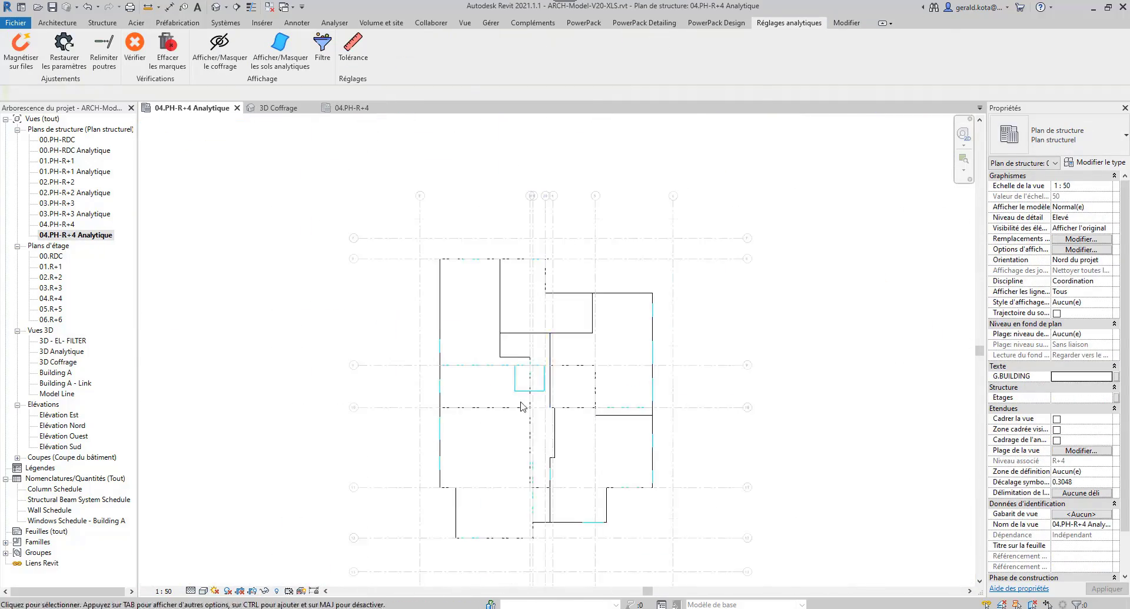
pyautogui.scroll(2, 535, 386)
pyautogui.scroll(-2, 507, 400)
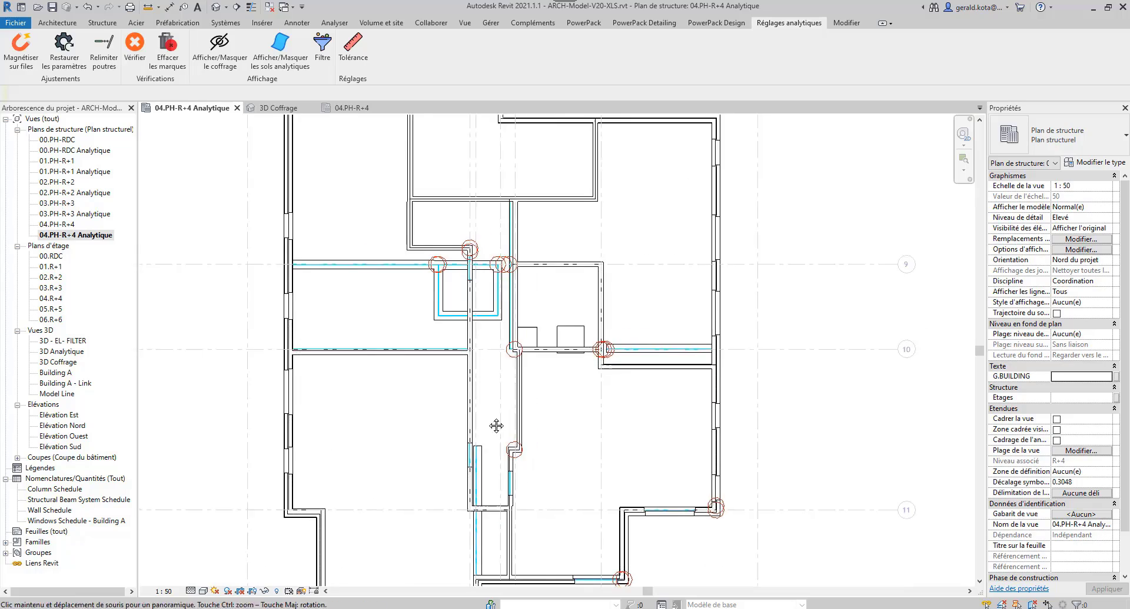
pyautogui.moveTo(430, 256); pyautogui.dragTo(443, 243)
pyautogui.scroll(-2, 564, 399)
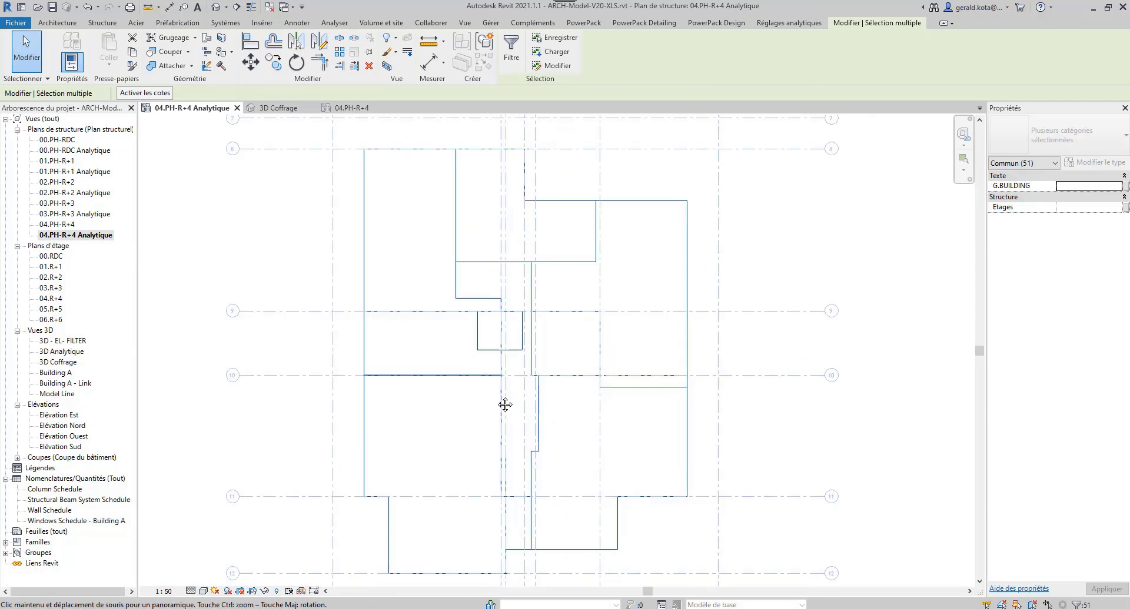
# - Open the 03.PH-R+3 Analytique plan and clear the selection to review its walls around grids 10 to 13
pyautogui.doubleClick(86, 214)
pyautogui.moveTo(510, 527); pyautogui.dragTo(478, 372, button='middle')
pyautogui.scroll(3, 478, 371)
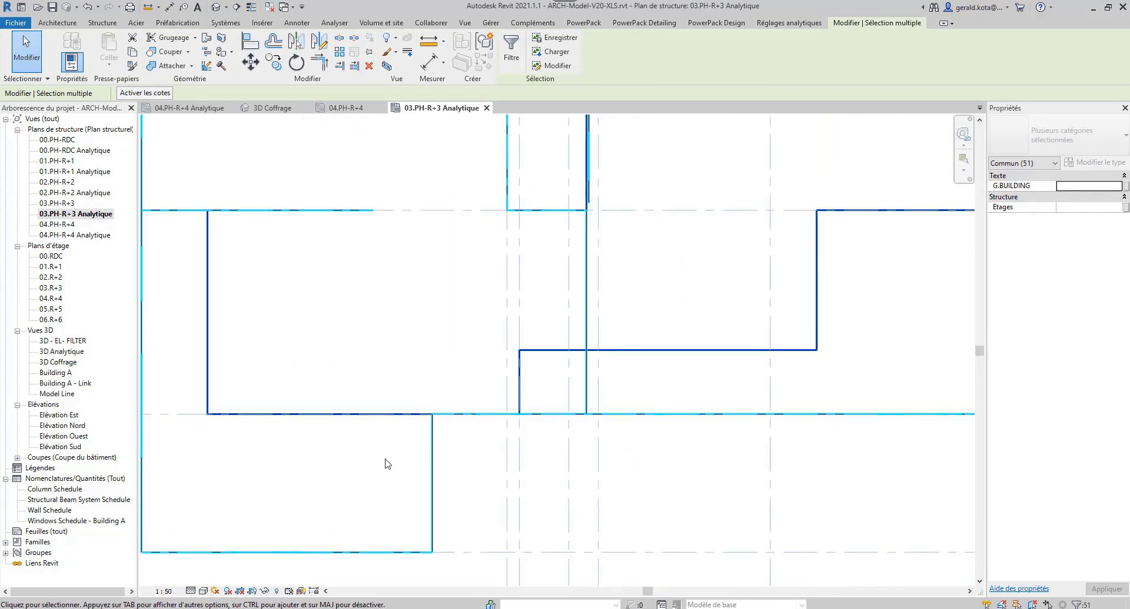
pyautogui.press('Escape')
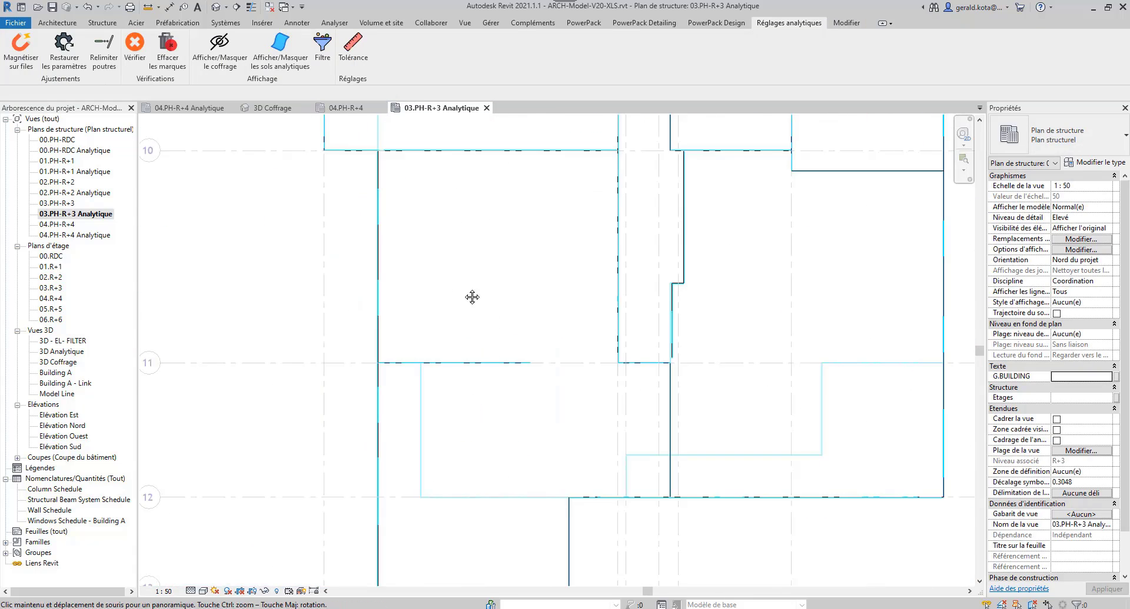
pyautogui.scroll(-1, 427, 333)
pyautogui.moveTo(911, 341); pyautogui.dragTo(787, 237, button='middle')
pyautogui.scroll(1, 519, 396)
pyautogui.scroll(2, 610, 272)
pyautogui.scroll(-2, 563, 276)
pyautogui.click(563, 268)
pyautogui.scroll(3, 787, 237)
pyautogui.click(660, 52)
pyautogui.click(298, 133)
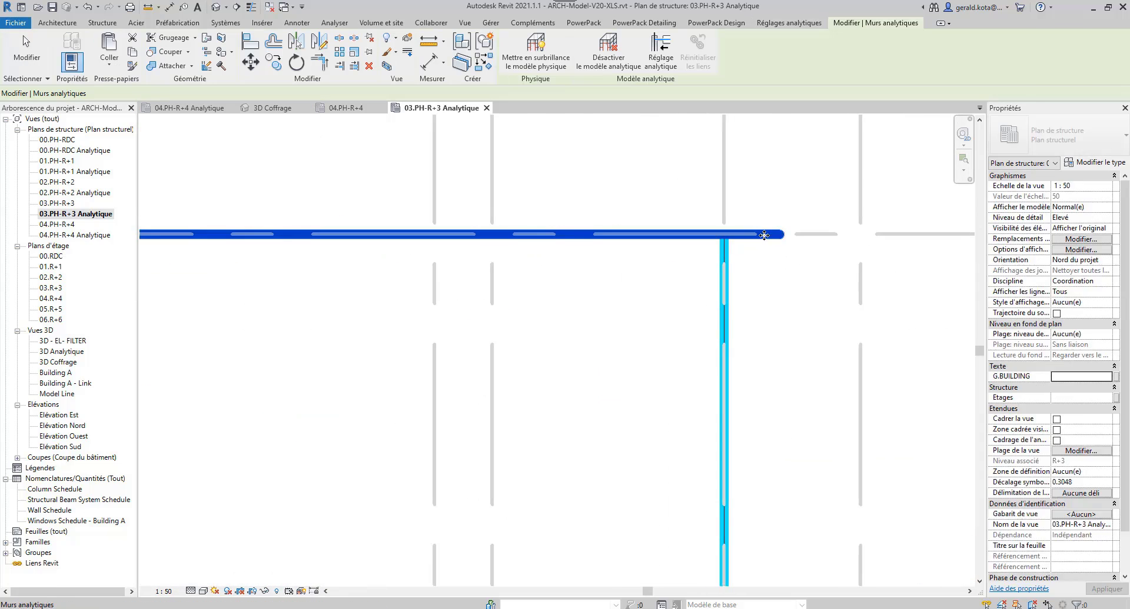
# - Inspect the two ITE 32 walls meeting at the upper facade corner of level R+3, with the formwork displayed
pyautogui.click(362, 270)
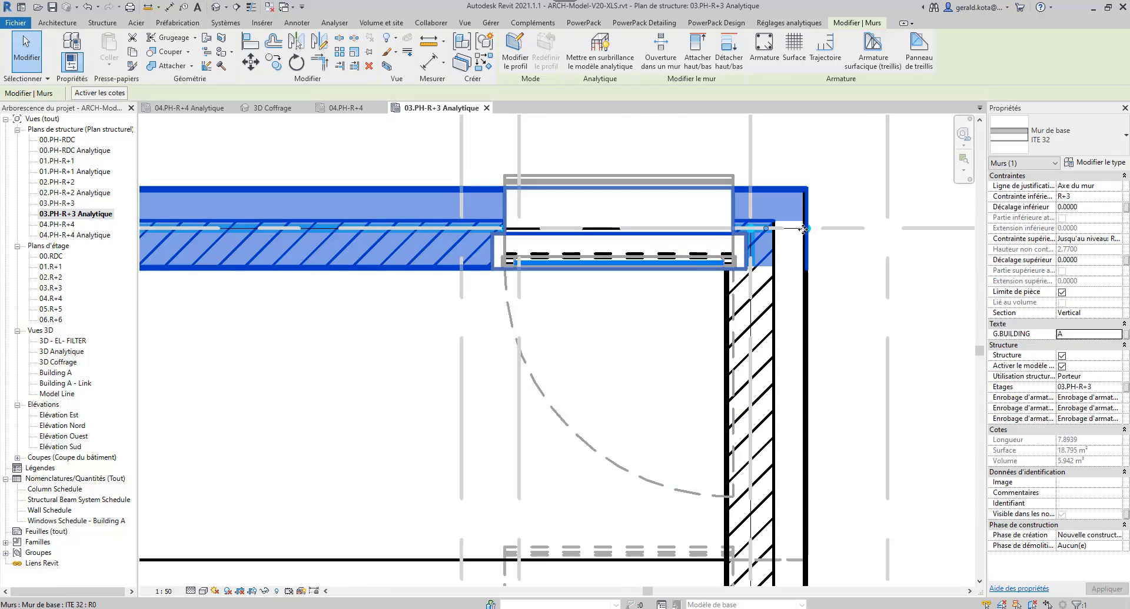
pyautogui.click(759, 268)
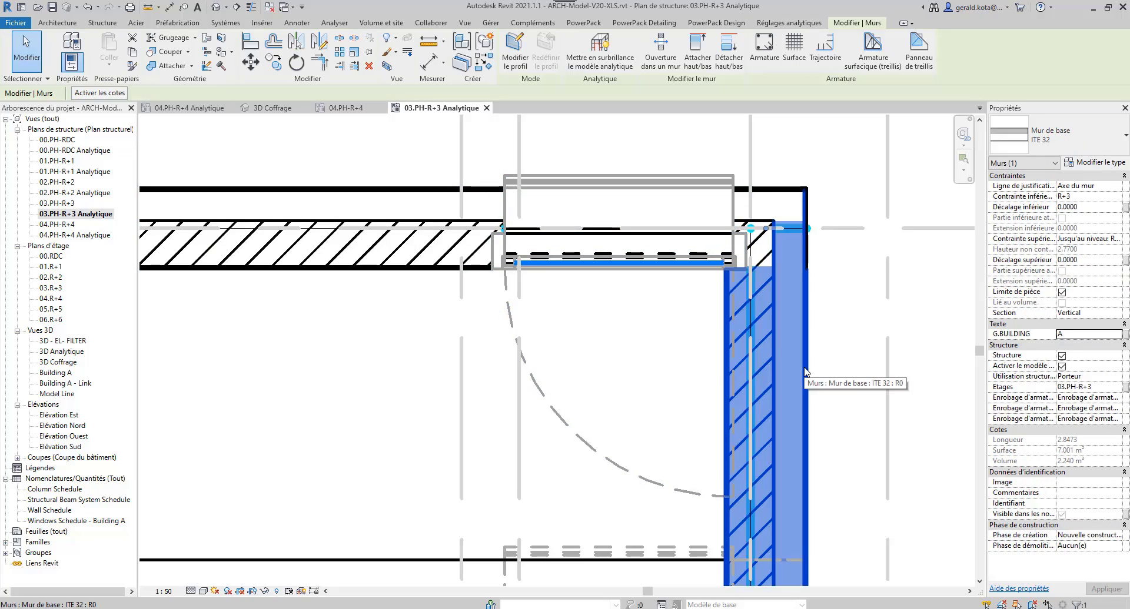
pyautogui.press('Escape')
pyautogui.scroll(-5, 736, 262)
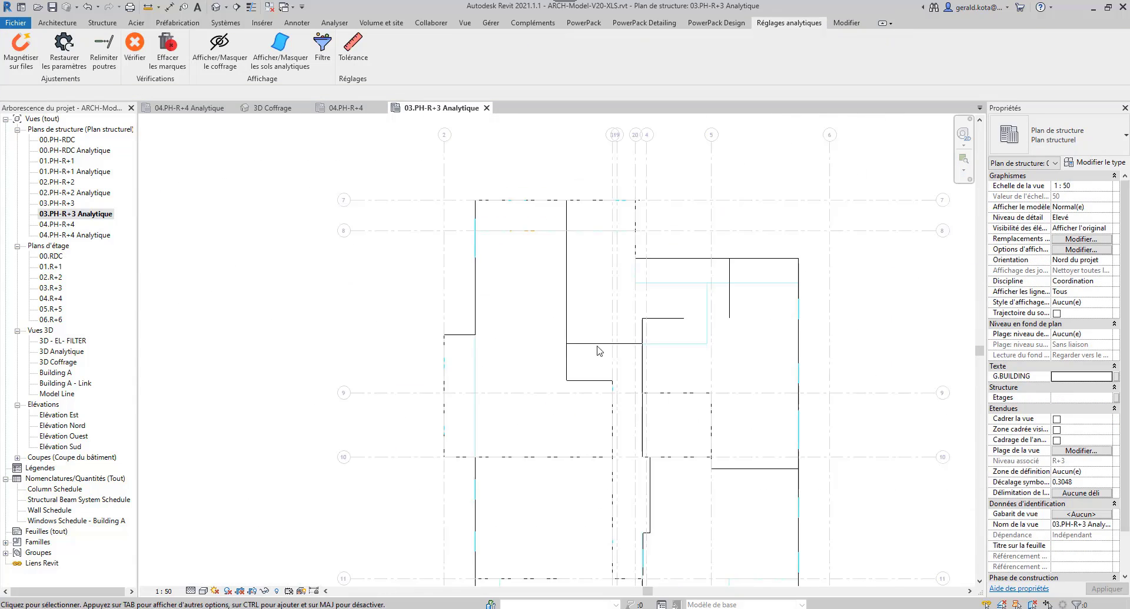
# - Align the short vertical analytical wall just above grid 11 in the core with the adjacent vertical grid line
pyautogui.scroll(-5, 603, 341)
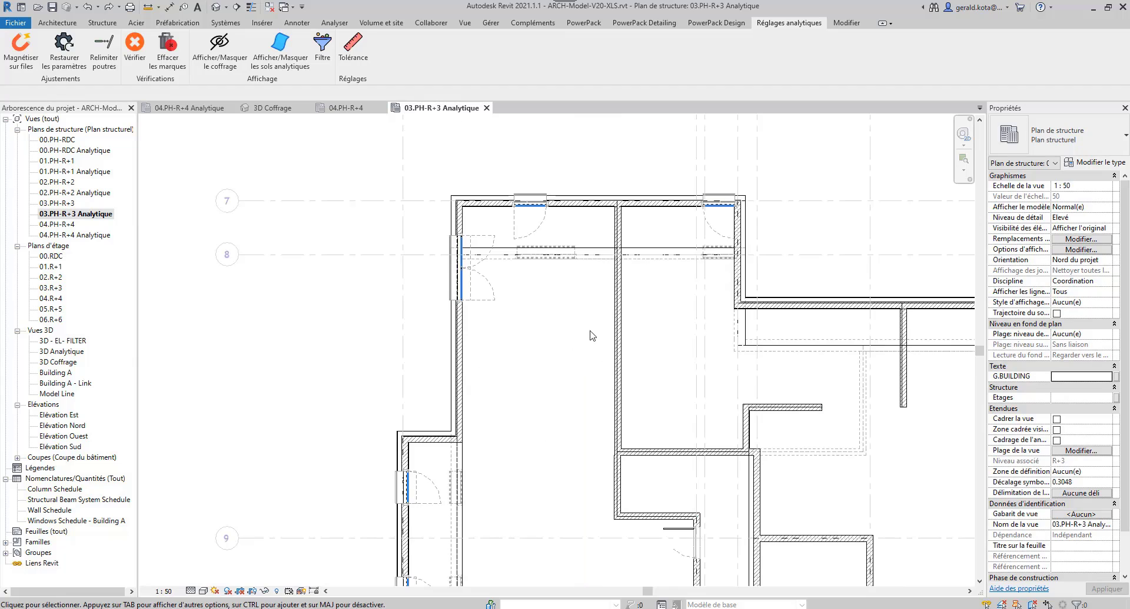
pyautogui.scroll(6, 523, 380)
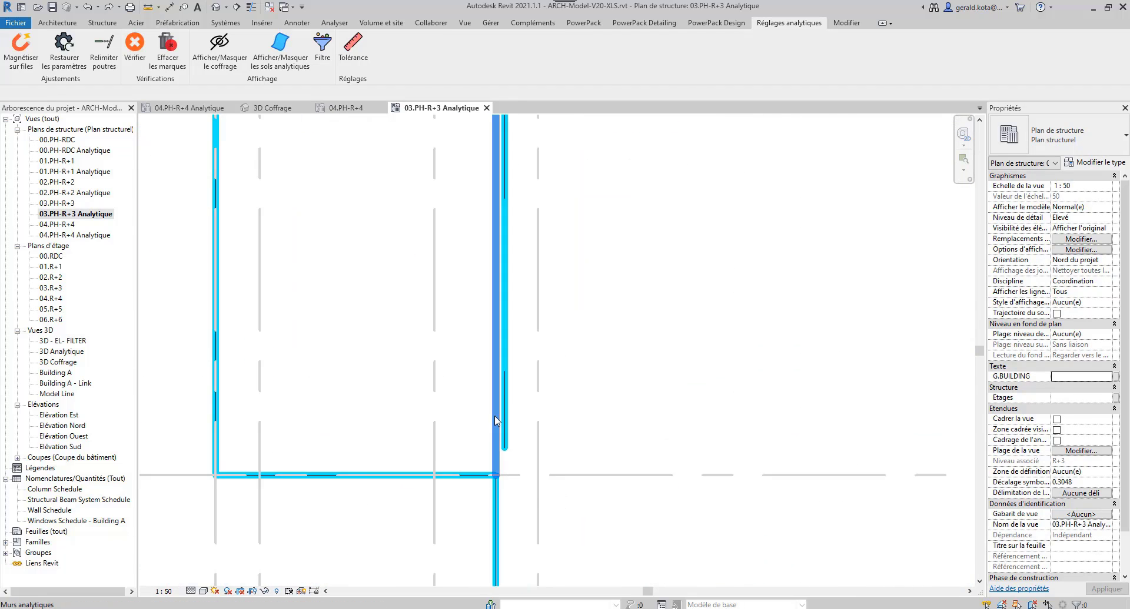
pyautogui.scroll(-2, 496, 421)
pyautogui.click(529, 400)
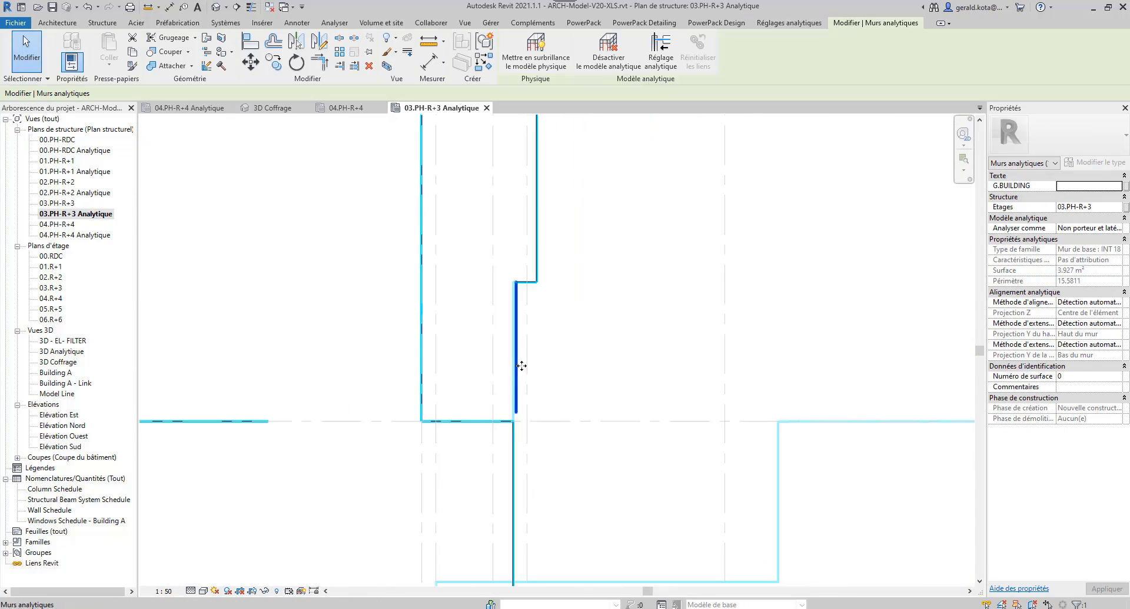
pyautogui.scroll(3, 514, 303)
pyautogui.press('a')
pyautogui.press('l')
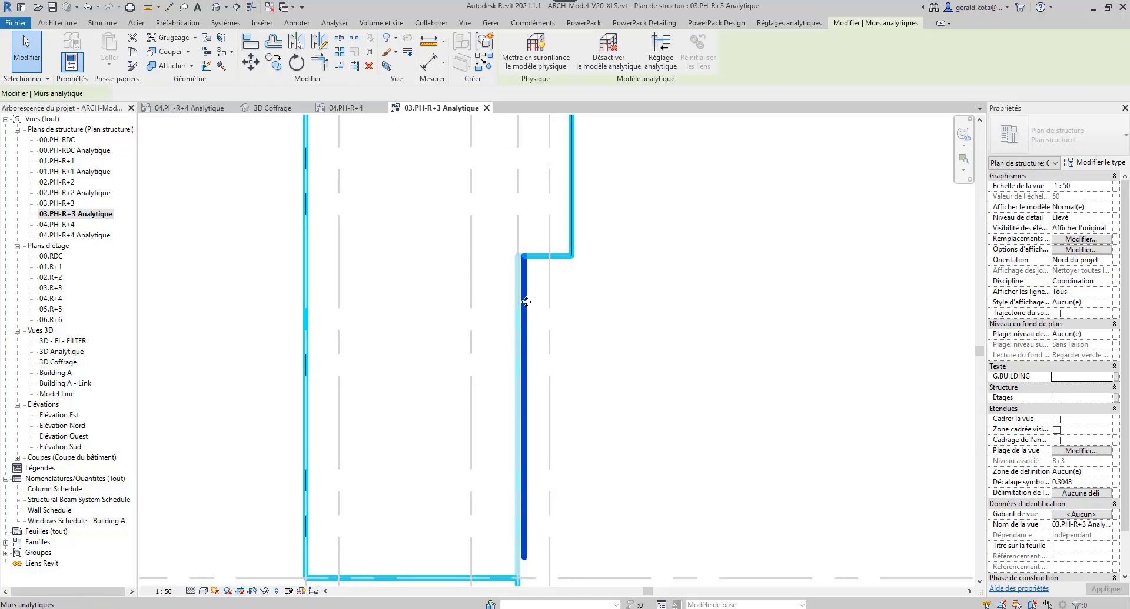
pyautogui.press('Escape')
# - Change the visibility overrides of the R+3 analytical plan to hide the light-coloured analytical walls from level R+4
pyautogui.scroll(-3, 525, 302)
pyautogui.moveTo(386, 305); pyautogui.dragTo(666, 353, button='middle')
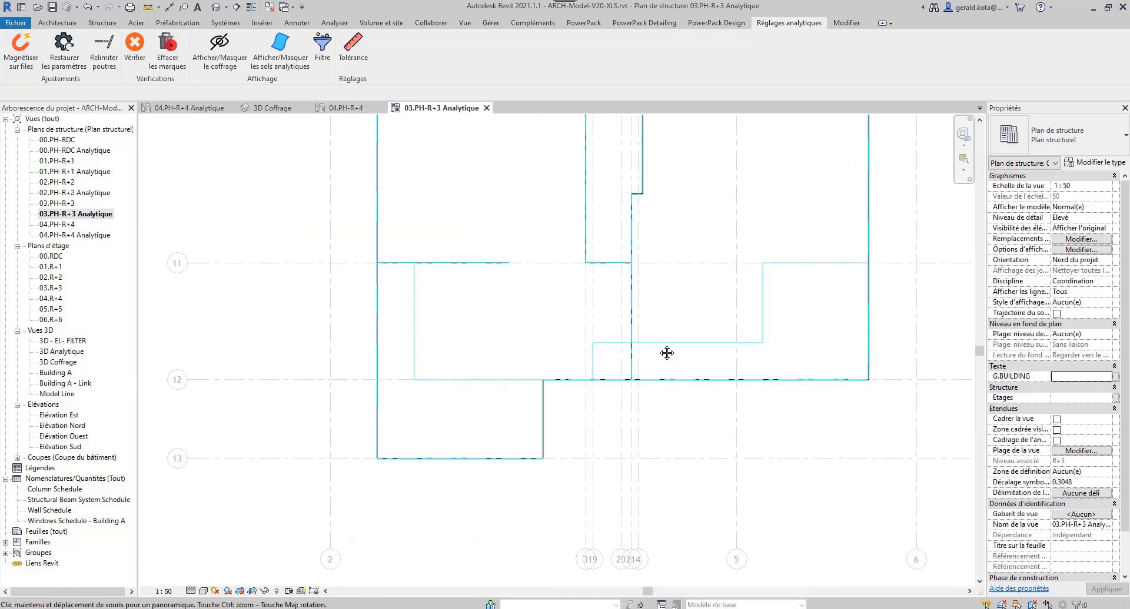
pyautogui.moveTo(488, 141); pyautogui.dragTo(457, 461, button='middle')
pyautogui.scroll(3, 430, 123)
pyautogui.press('v')
pyautogui.press('g')
pyautogui.click(858, 95)
pyautogui.press('Escape')
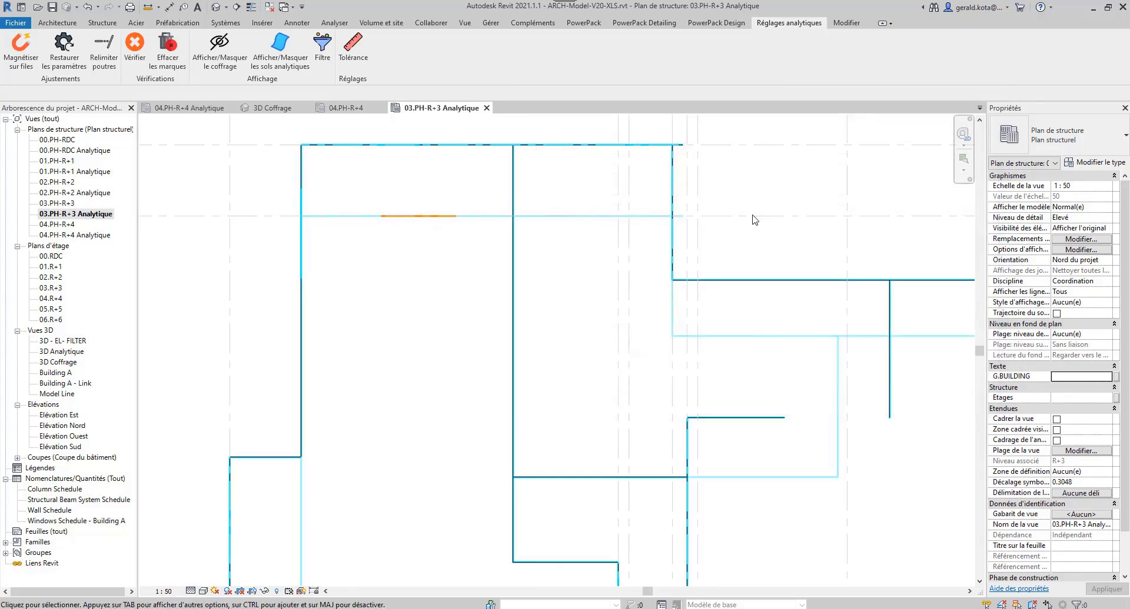
pyautogui.scroll(-1, 527, 250)
pyautogui.press('v')
pyautogui.press('g')
pyautogui.click(831, 407)
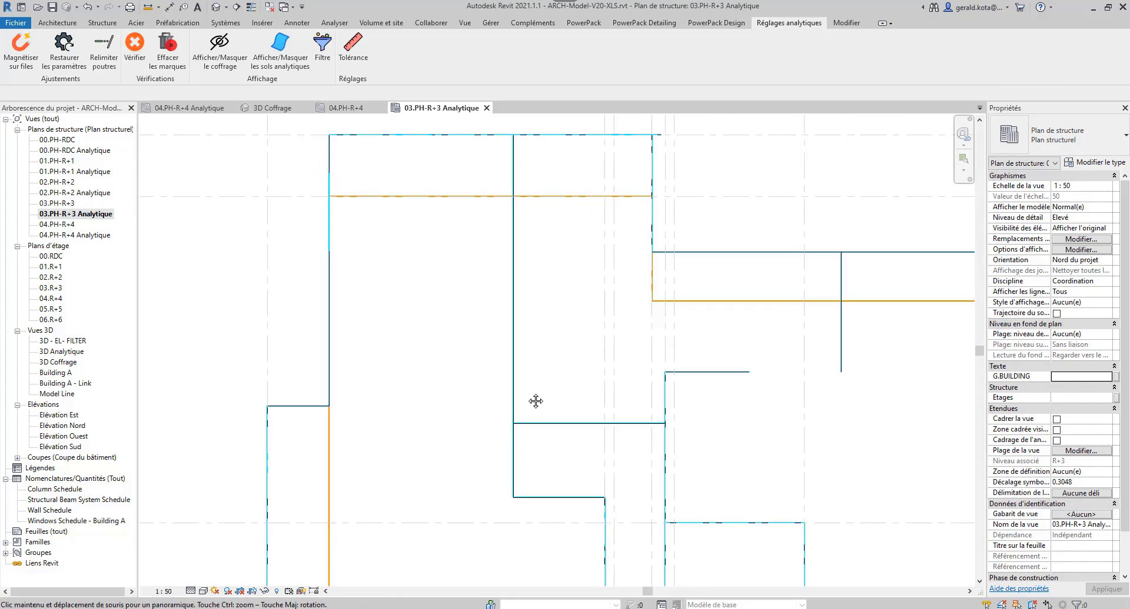
# - Display the formwork over the analytical walls in the 03.PH-R+3 Analytique plan
pyautogui.moveTo(535, 401); pyautogui.dragTo(514, 384, button='middle')
pyautogui.scroll(-2, 509, 380)
pyautogui.click(219, 50)
pyautogui.scroll(1, 625, 328)
pyautogui.moveTo(534, 332); pyautogui.dragTo(501, 334, button='middle')
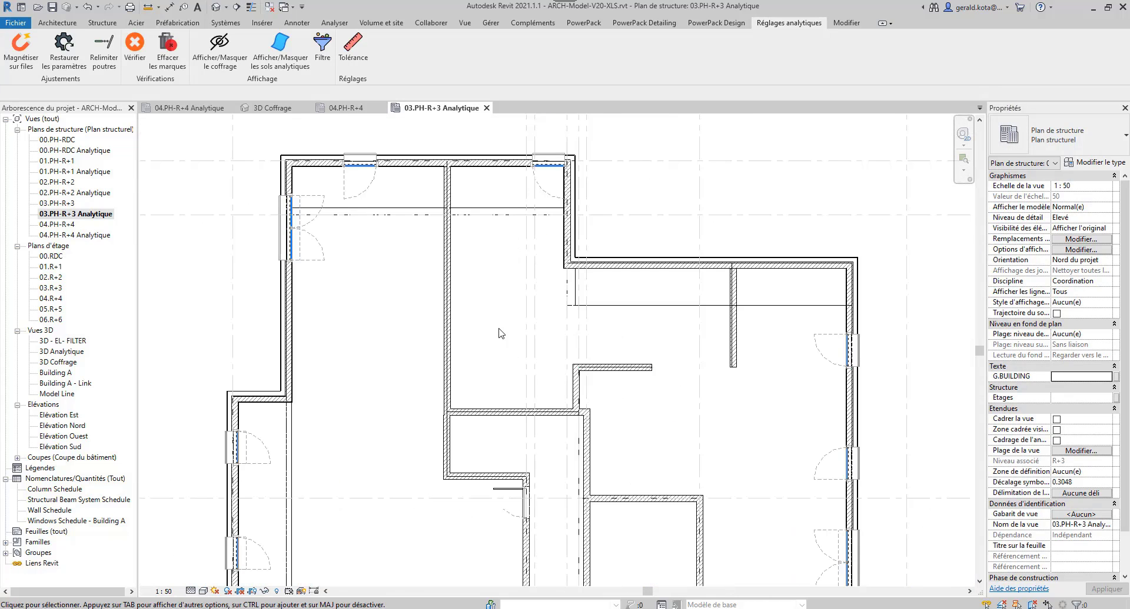
# - Make the elements of the 04.PH-R+4 filter visible in the R+3 analytical plan
pyautogui.press('v')
pyautogui.press('g')
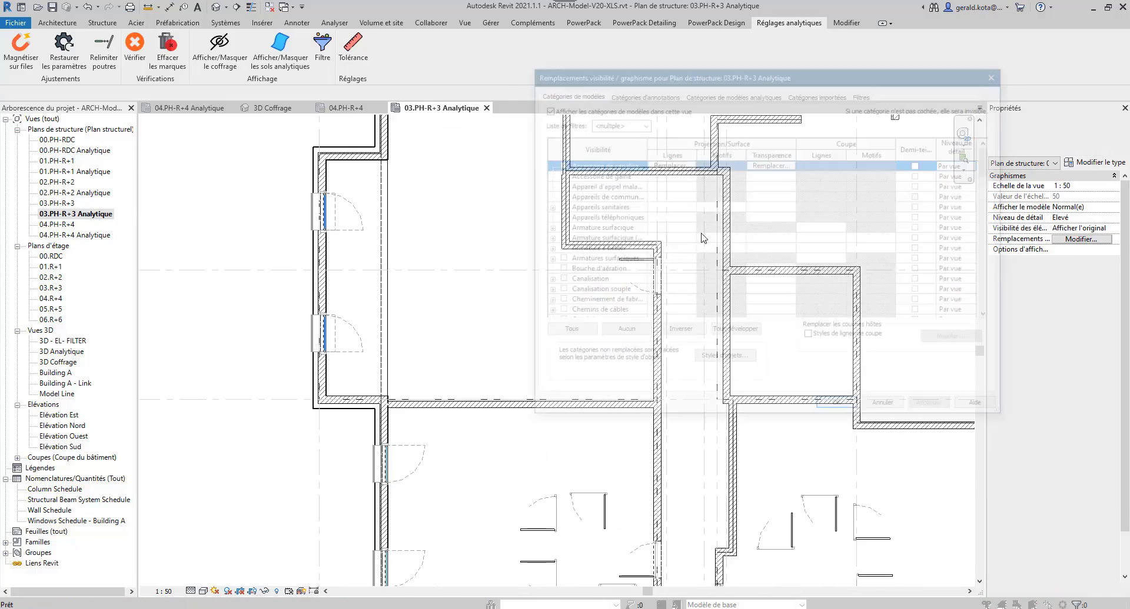
pyautogui.click(694, 210)
pyautogui.press('Return')
# - Add a view filter to the R+3 analytical plan that hides the door symbols and partitions
pyautogui.press('v')
pyautogui.press('g')
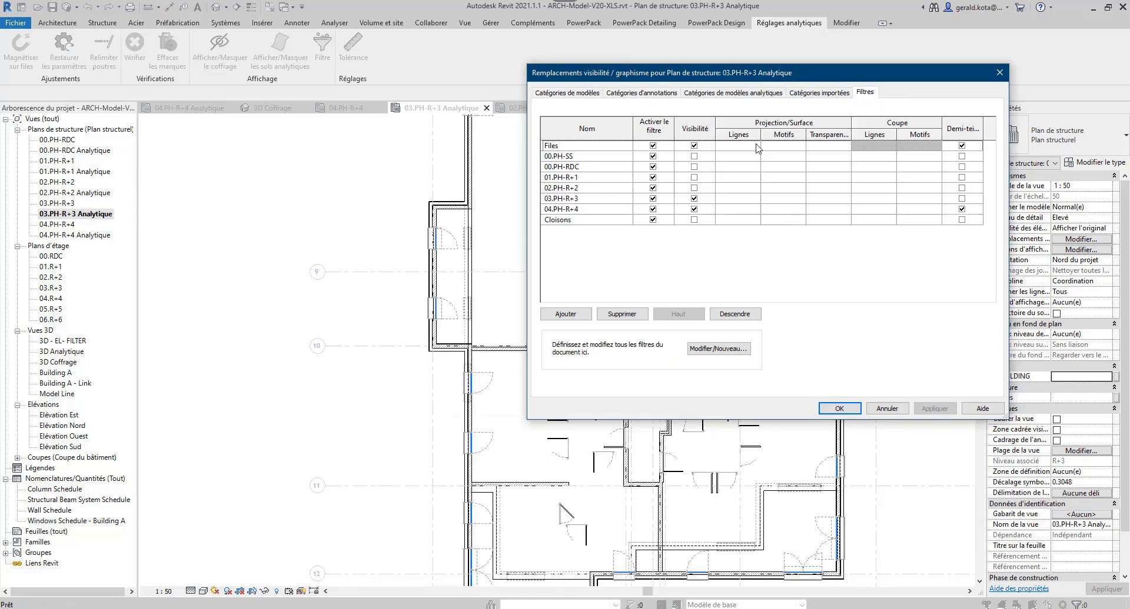
pyautogui.doubleClick(676, 317)
pyautogui.doubleClick(675, 317)
pyautogui.click(566, 315)
pyautogui.click(721, 214)
pyautogui.click(729, 333)
pyautogui.click(694, 167)
pyautogui.click(839, 408)
pyautogui.moveTo(552, 380); pyautogui.dragTo(532, 375, button='middle')
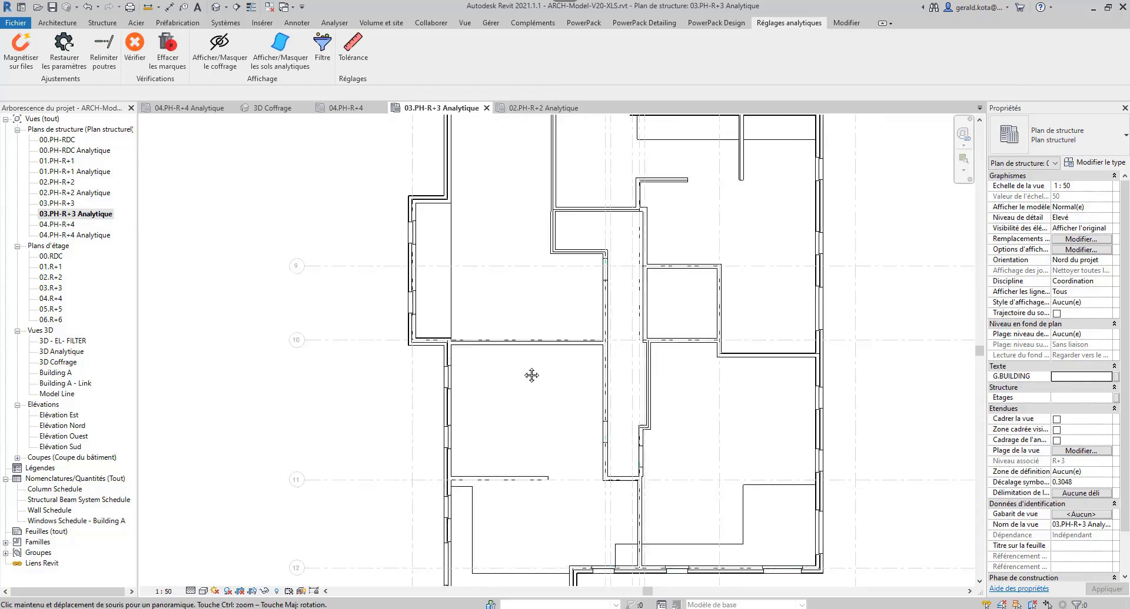
# - Switch to the 02.PH-R+2 Analytique plan and run the analytical verification on all its elements
pyautogui.hotkey('ctrl', 'Tab')
pyautogui.press('v')
pyautogui.press('g')
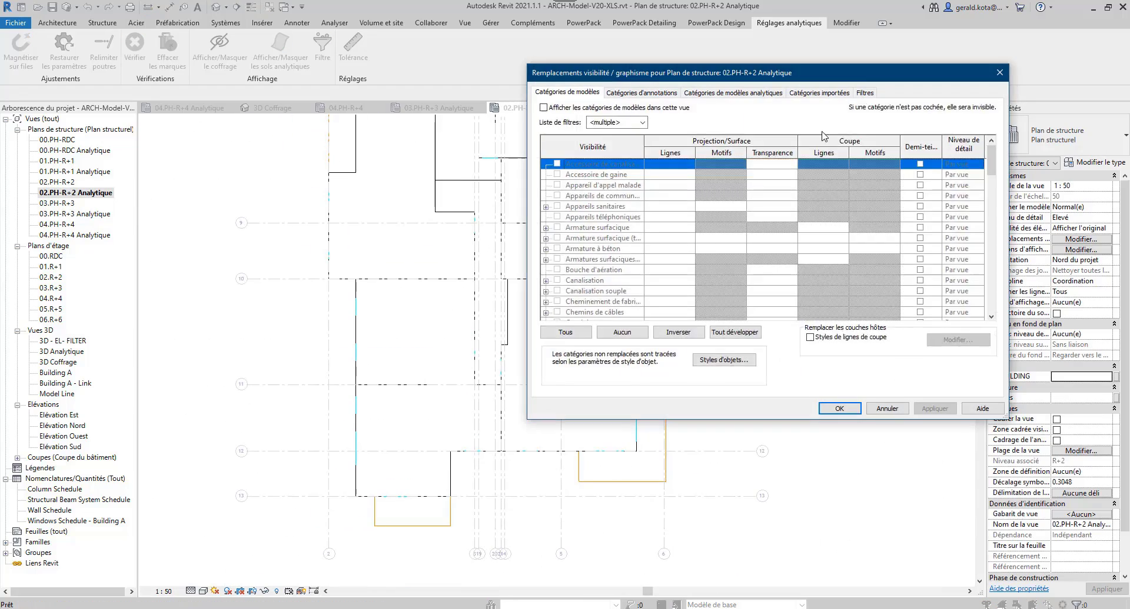
pyautogui.press('Return')
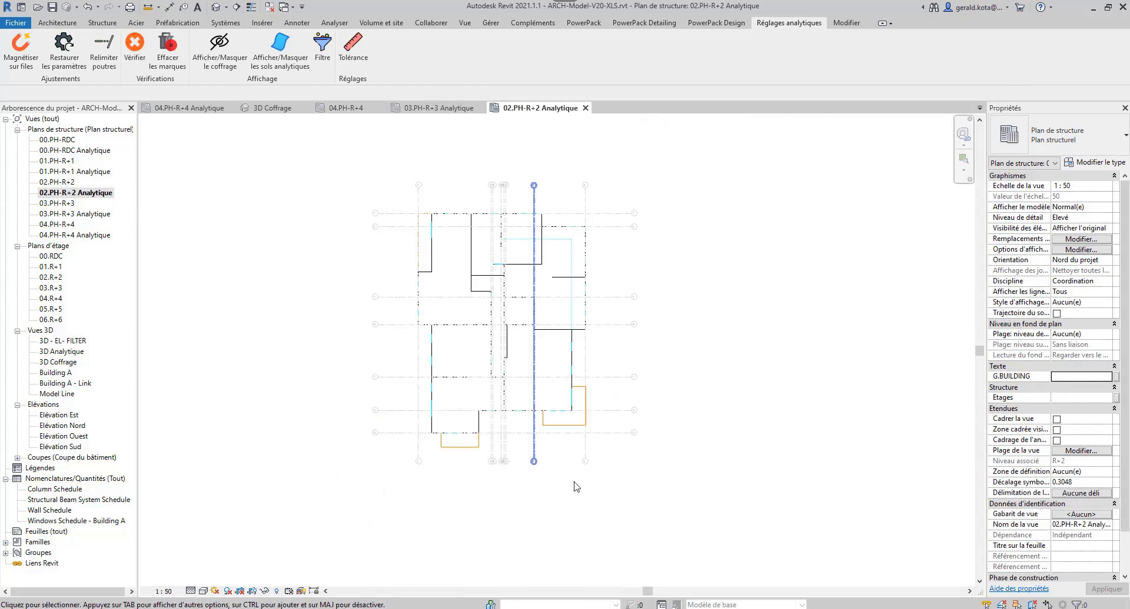
pyautogui.moveTo(576, 488); pyautogui.dragTo(478, 193)
pyautogui.scroll(5, 494, 288)
pyautogui.press('Escape')
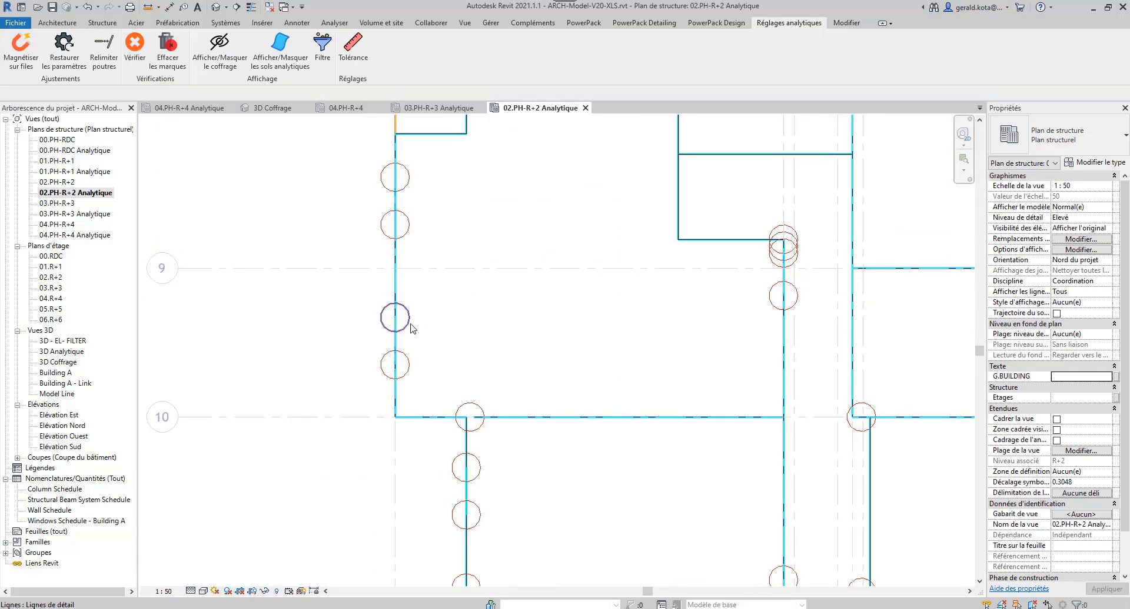
# - Inspect the marked wall ends around grids 9 and 10 on R+2, and rerun the verification on the whole plan
pyautogui.scroll(4, 466, 331)
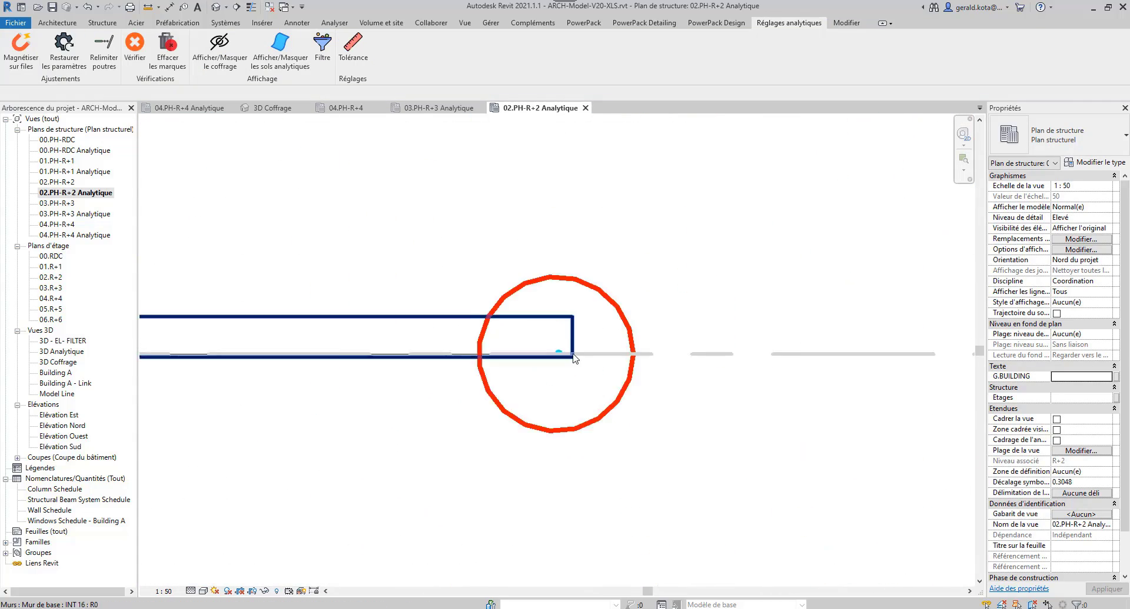
pyautogui.scroll(-8, 559, 341)
pyautogui.moveTo(718, 147); pyautogui.dragTo(540, 293, button='middle')
pyautogui.scroll(-3, 519, 246)
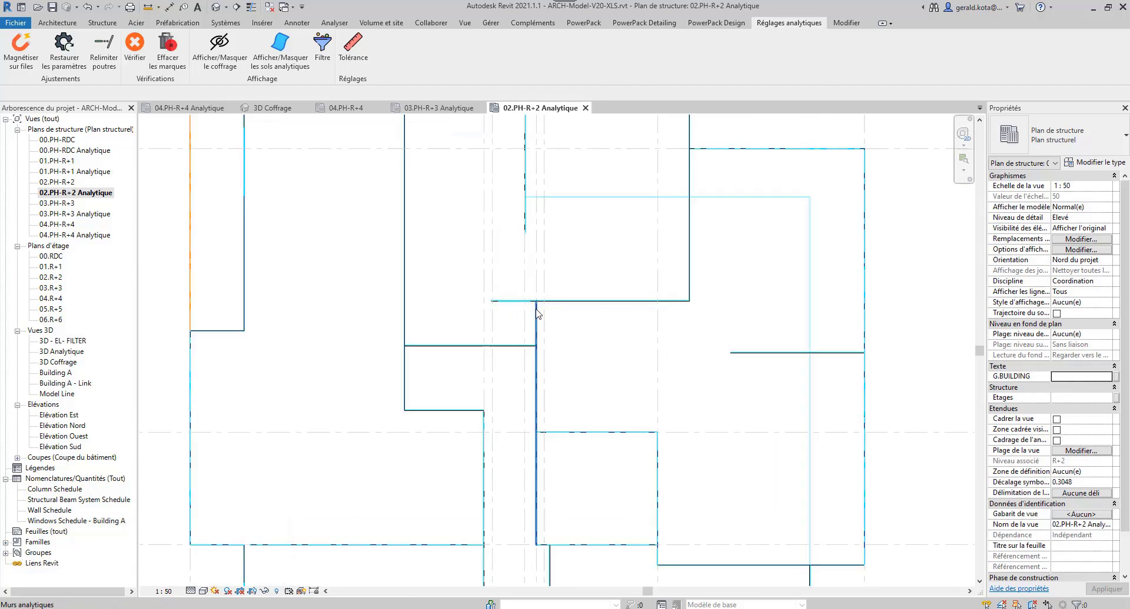
pyautogui.scroll(5, 533, 305)
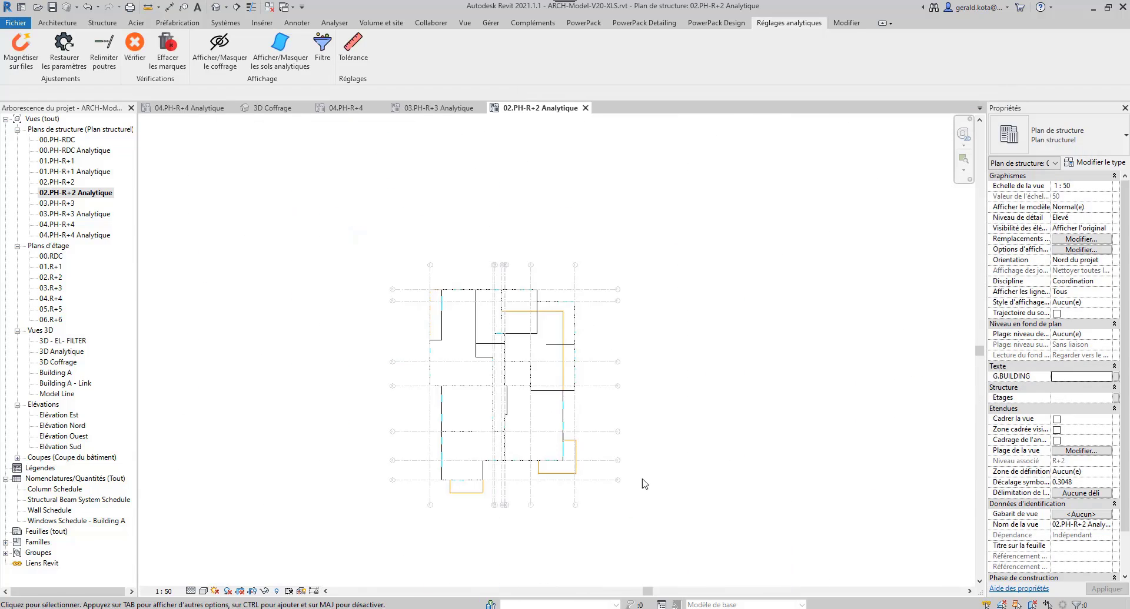
pyautogui.moveTo(646, 481); pyautogui.dragTo(373, 241)
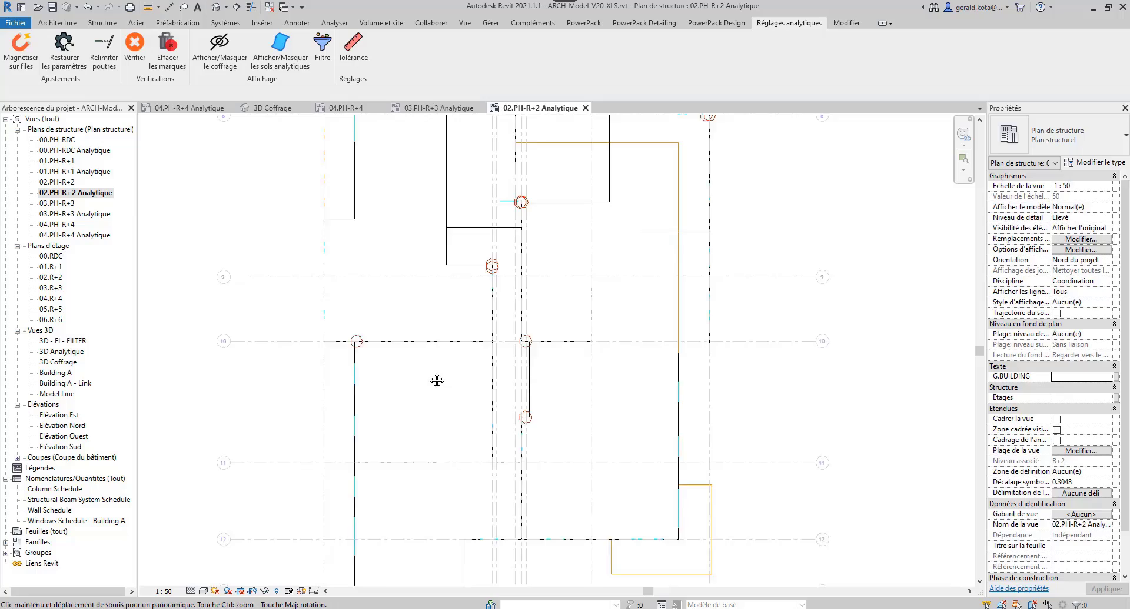
# - Adjust the end of the INT 16 analytical wall along grid 10 on R+2, where it meets the vertical core wall
pyautogui.scroll(3, 524, 386)
pyautogui.scroll(-3, 454, 348)
pyautogui.scroll(5, 537, 296)
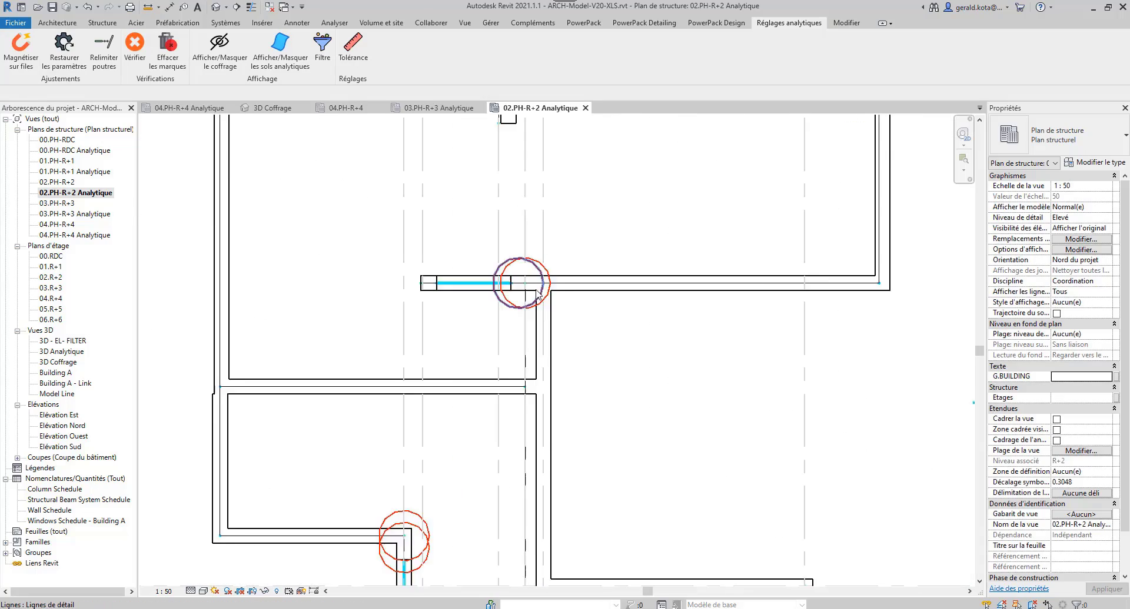
pyautogui.scroll(-5, 537, 295)
pyautogui.scroll(3, 347, 461)
pyautogui.moveTo(347, 462); pyautogui.dragTo(378, 288, button='middle')
pyautogui.scroll(3, 381, 292)
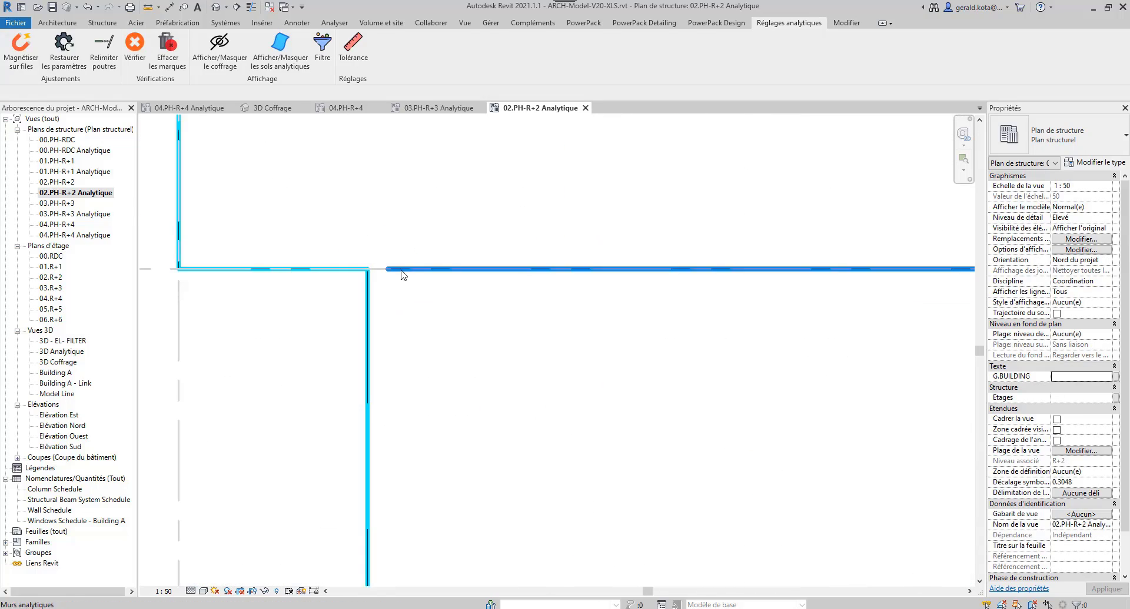
pyautogui.press('a')
pyautogui.press('a')
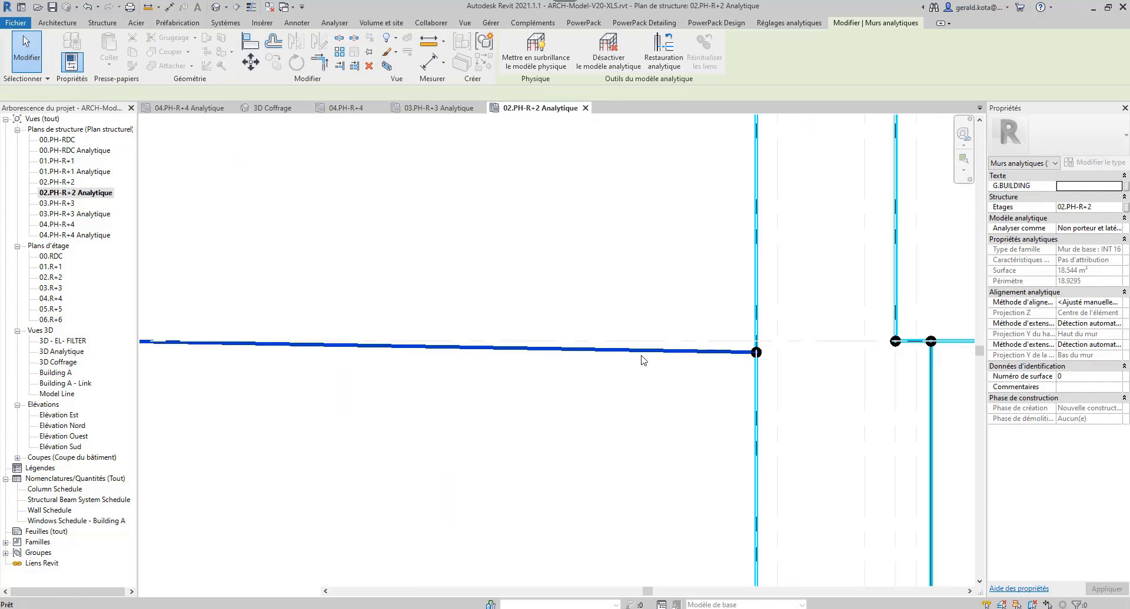
pyautogui.press('Escape')
# - Verify the whole R+2 analytical model once more and inspect the marked junctions from grid 7 to grid 13
pyautogui.scroll(-9, 588, 362)
pyautogui.moveTo(761, 559); pyautogui.dragTo(459, 227)
pyautogui.scroll(6, 603, 353)
pyautogui.scroll(-5, 488, 333)
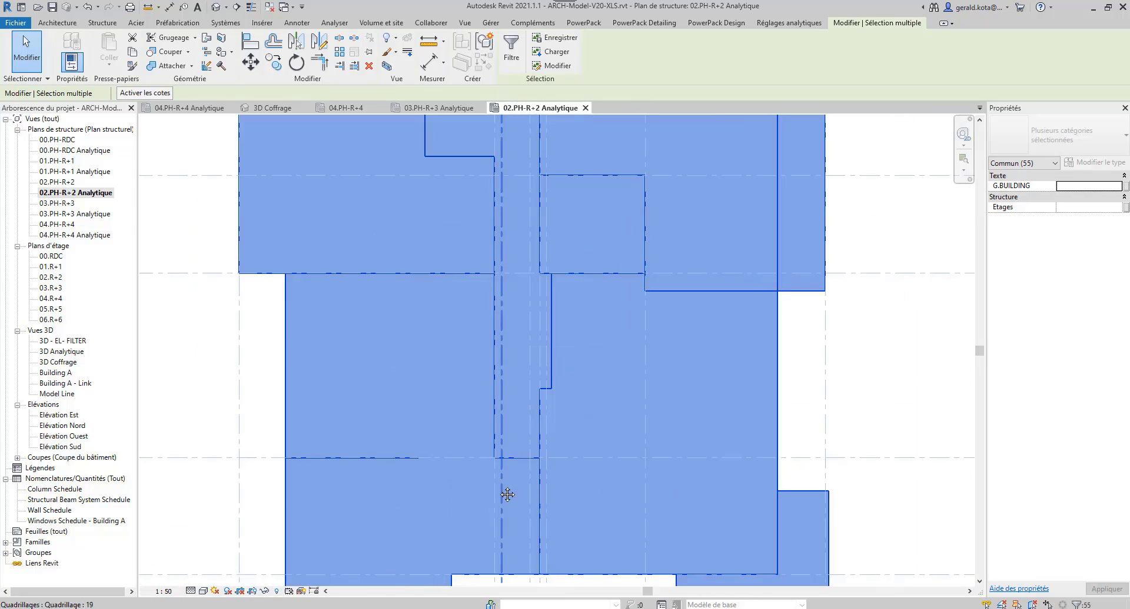
pyautogui.moveTo(532, 379); pyautogui.dragTo(538, 478, button='middle')
pyautogui.scroll(3, 539, 353)
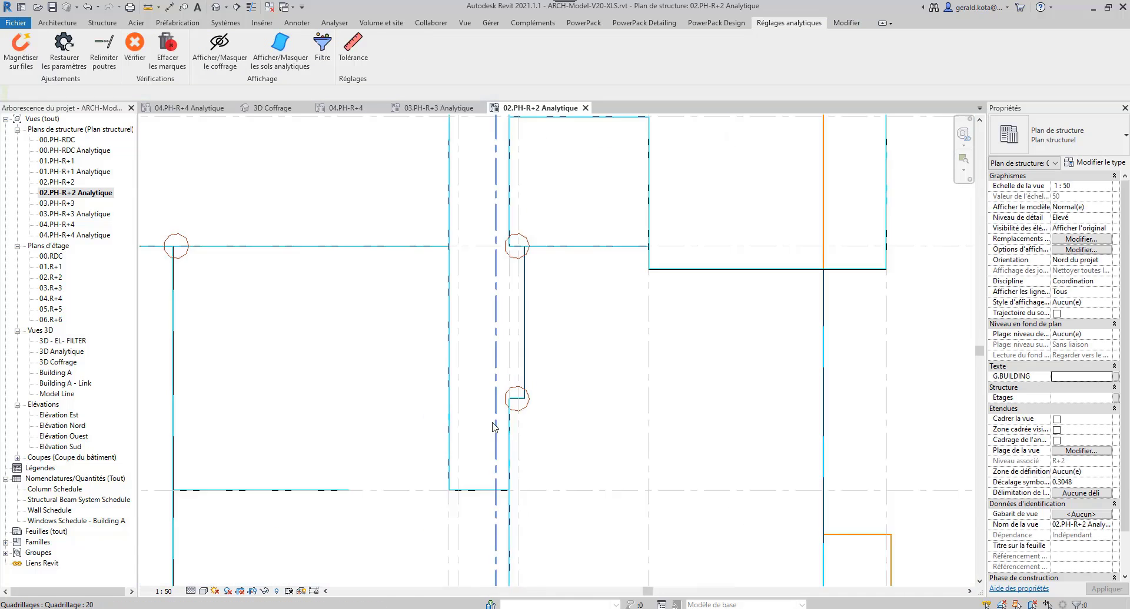
pyautogui.scroll(-4, 493, 419)
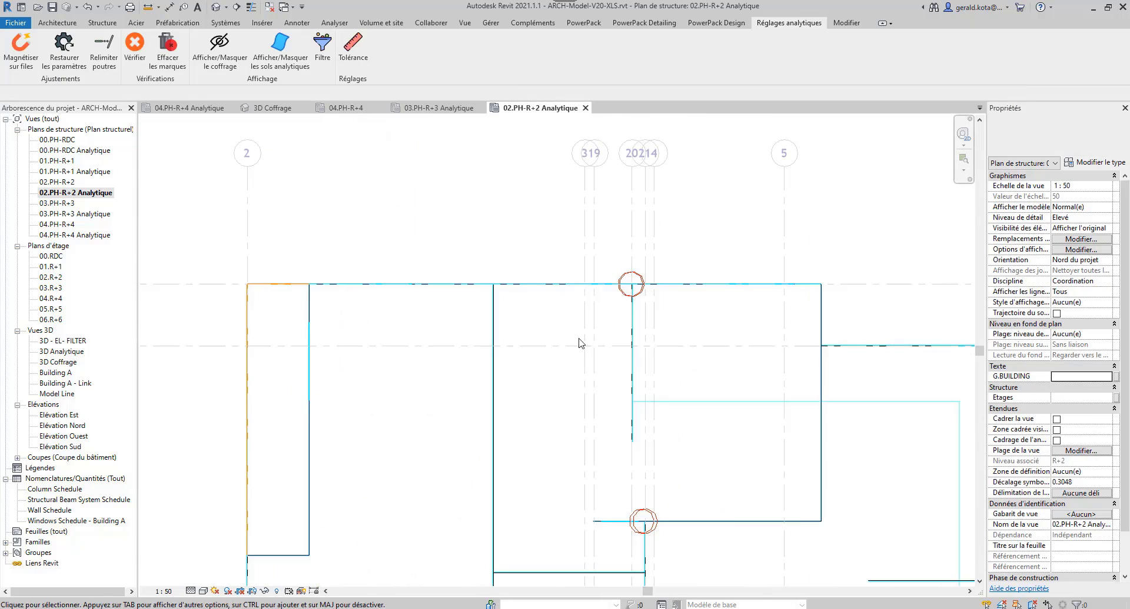
pyautogui.scroll(-3, 579, 343)
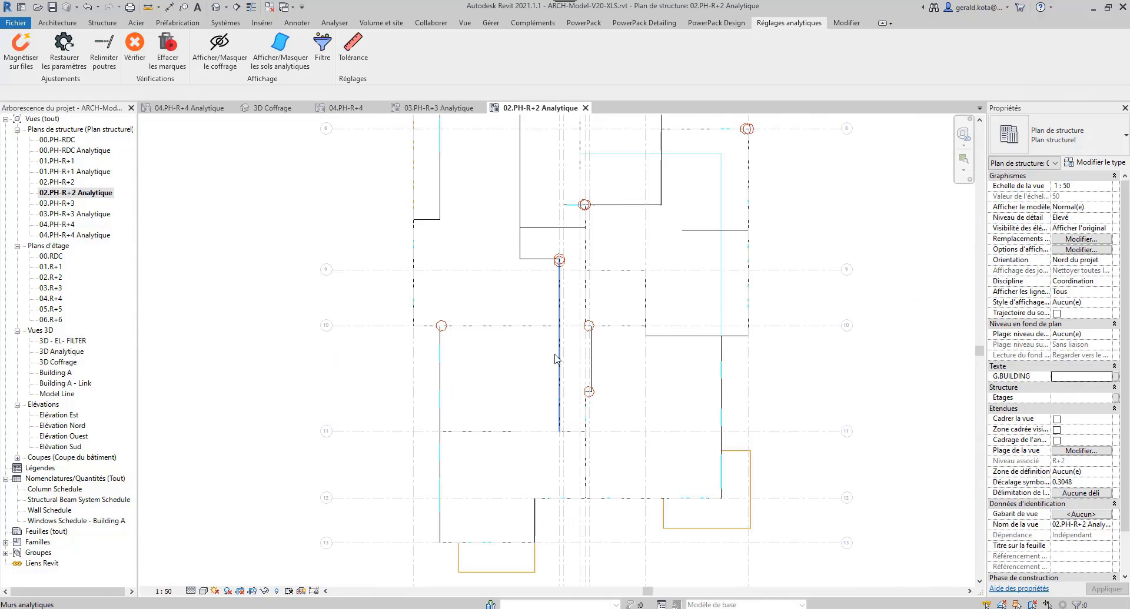
pyautogui.click(574, 277)
pyautogui.press('Escape')
pyautogui.scroll(4, 575, 384)
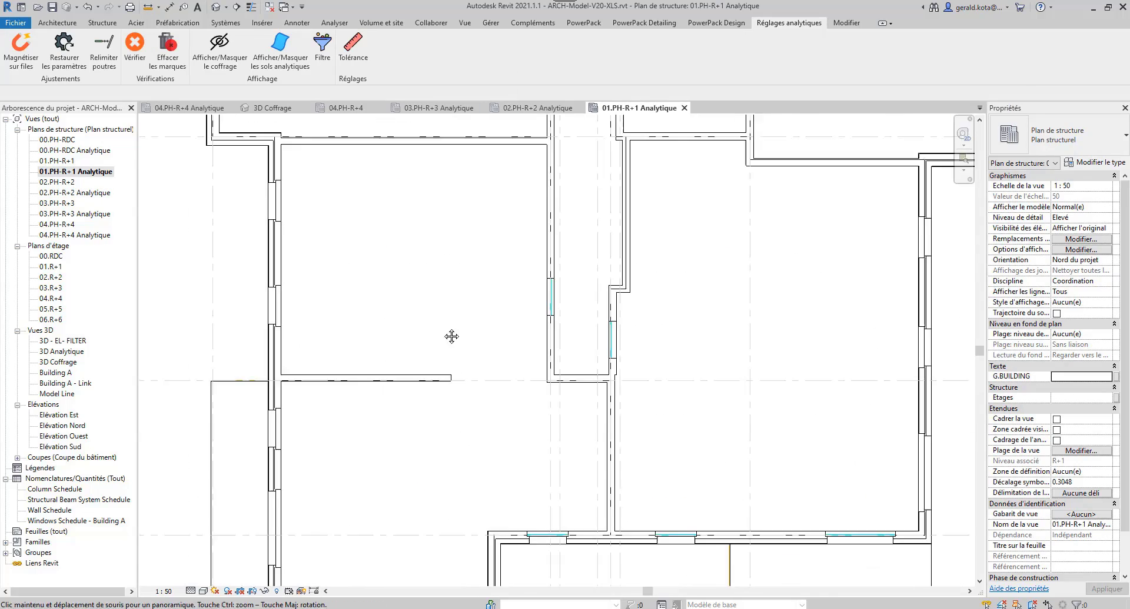
# - Examine the walls of the 01.PH-R+1 Analytique plan against the grids, with the formwork and with the analytical lines alone
pyautogui.scroll(-3, 451, 337)
pyautogui.scroll(3, 470, 403)
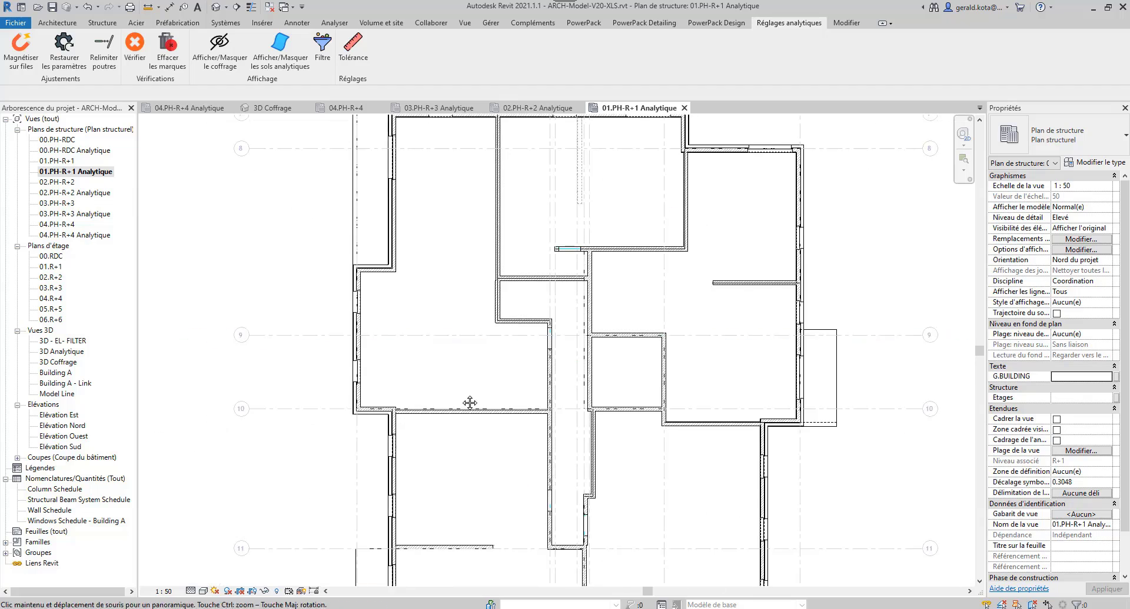
pyautogui.moveTo(470, 403); pyautogui.dragTo(442, 336, button='middle')
pyautogui.scroll(5, 697, 335)
pyautogui.moveTo(697, 335); pyautogui.dragTo(321, 317, button='middle')
pyautogui.scroll(-3, 321, 316)
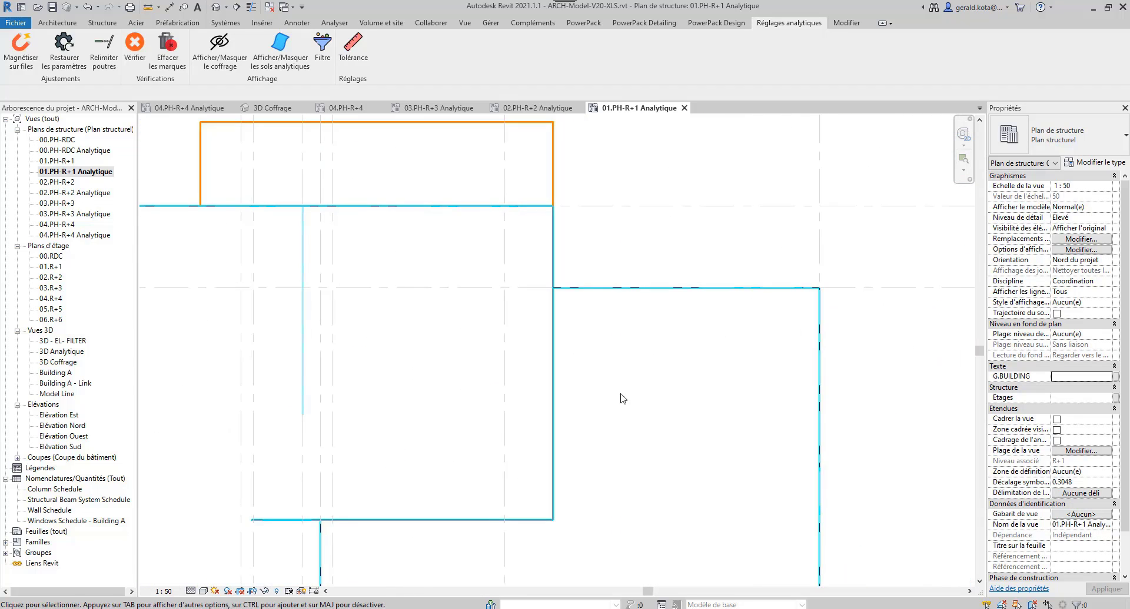
pyautogui.moveTo(500, 547); pyautogui.dragTo(628, 169, button='middle')
pyautogui.scroll(-1, 628, 169)
pyautogui.scroll(-4, 477, 249)
pyautogui.scroll(4, 448, 530)
pyautogui.moveTo(449, 530); pyautogui.dragTo(535, 346, button='middle')
pyautogui.scroll(1, 232, 355)
pyautogui.moveTo(232, 356); pyautogui.dragTo(501, 312, button='middle')
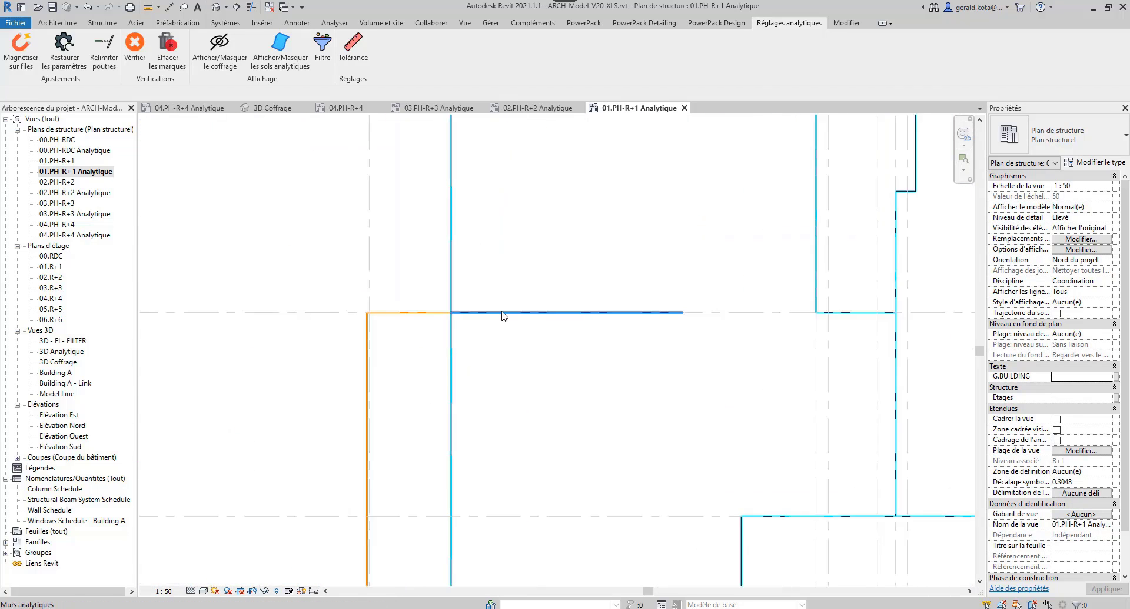
pyautogui.scroll(-2, 750, 373)
pyautogui.moveTo(683, 121); pyautogui.dragTo(561, 364, button='middle')
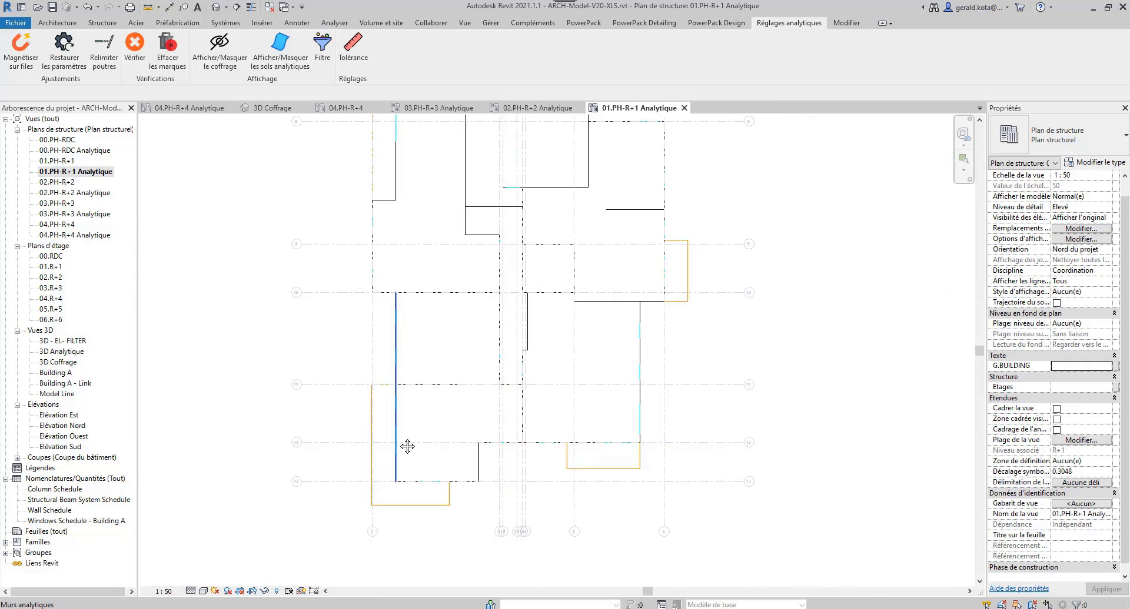
# - Revisit the R+2 analytical plan, return to 01.PH-R+1 Analytique and run the verification on all its elements
pyautogui.doubleClick(88, 193)
pyautogui.doubleClick(88, 171)
pyautogui.scroll(-4, 247, 416)
pyautogui.moveTo(347, 353); pyautogui.dragTo(428, 392, button='middle')
pyautogui.scroll(3, 507, 254)
pyautogui.scroll(-2, 507, 255)
pyautogui.moveTo(365, 553); pyautogui.dragTo(487, 394, button='middle')
pyautogui.scroll(-4, 489, 447)
pyautogui.moveTo(700, 485); pyautogui.dragTo(452, 157)
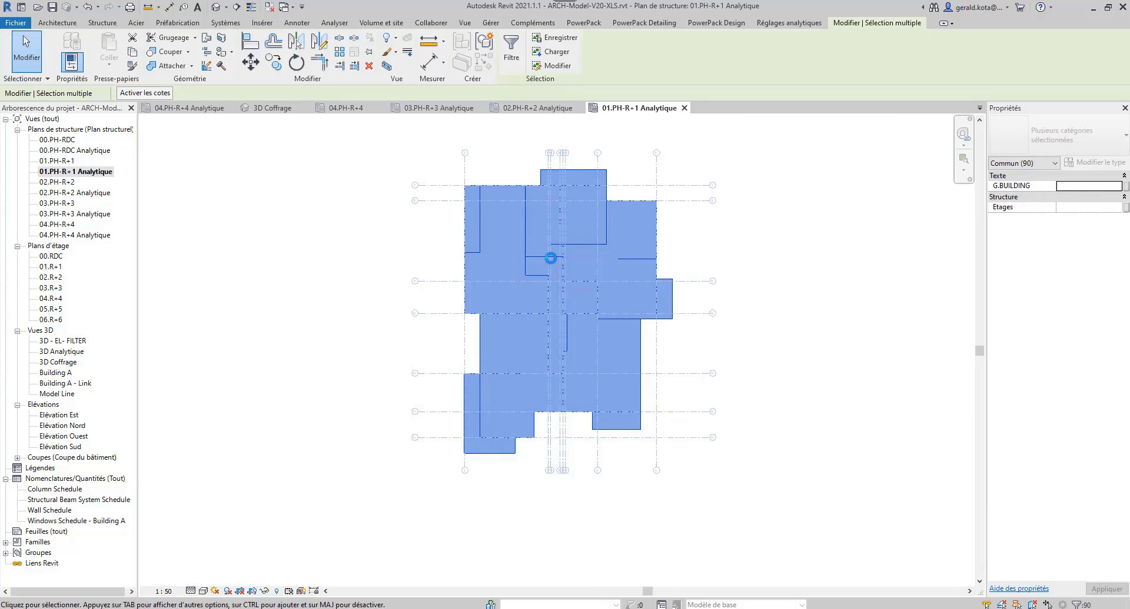
pyautogui.scroll(3, 607, 426)
# - Change a level filter's visibility in the R+1 analytical plan to hide another level's elements
pyautogui.press('v')
pyautogui.press('g')
pyautogui.click(693, 209)
pyautogui.click(838, 409)
# - Select every element left displayed on R+1, rerun the analytical verification and clear the selection
pyautogui.scroll(-4, 549, 497)
pyautogui.moveTo(665, 509); pyautogui.dragTo(370, 229)
pyautogui.scroll(4, 532, 412)
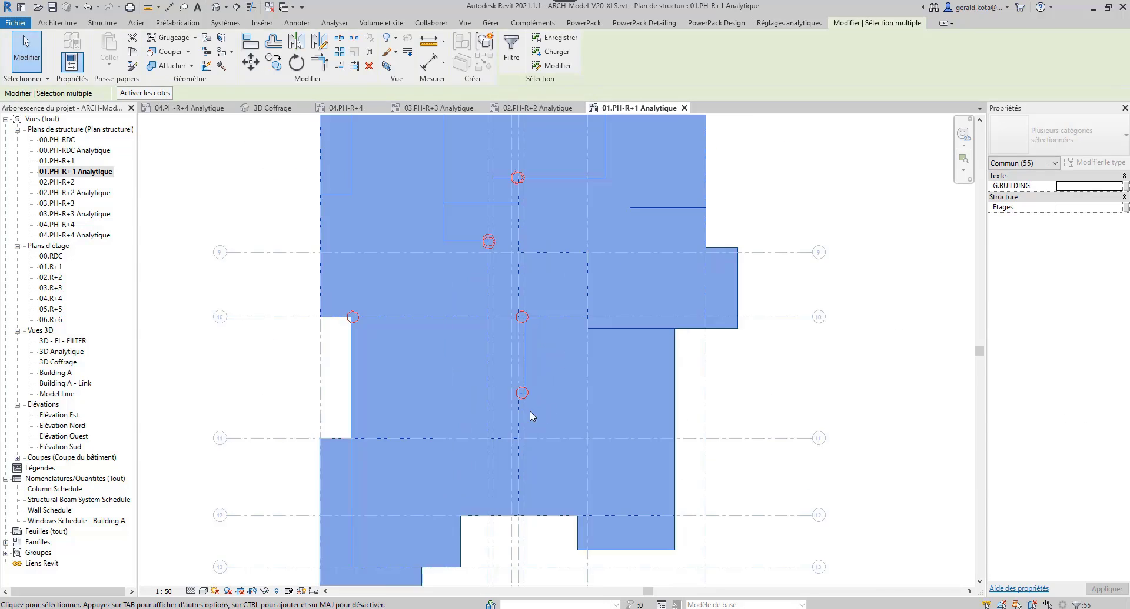
pyautogui.press('Escape')
# - Move the end of the INT 16 analytical wall along grid 10 on R+1 slightly off the grid and finish the adjustment
pyautogui.scroll(-1, 618, 192)
pyautogui.moveTo(619, 190); pyautogui.dragTo(672, 224, button='middle')
pyautogui.scroll(-5, 691, 217)
pyautogui.scroll(3, 353, 438)
pyautogui.click(406, 418)
pyautogui.click(542, 52)
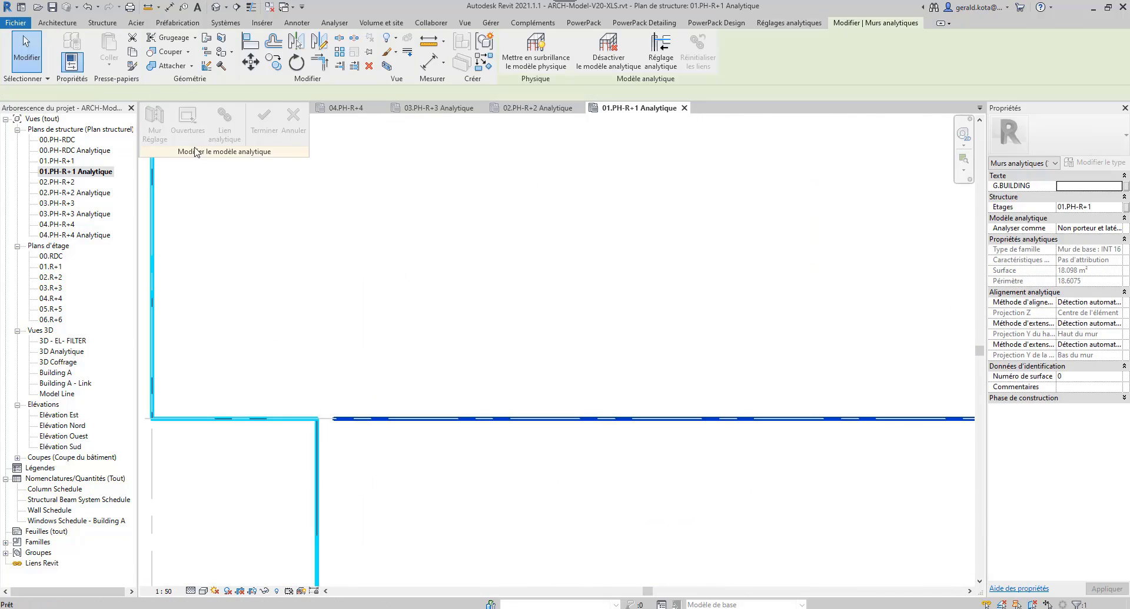
pyautogui.moveTo(947, 418); pyautogui.dragTo(947, 429)
pyautogui.click(265, 123)
# - Snap the analytical walls around the adjusted junction on R+1 to the grids
pyautogui.scroll(-1, 494, 338)
pyautogui.moveTo(676, 465); pyautogui.dragTo(600, 382)
pyautogui.click(788, 23)
pyautogui.click(21, 50)
# - Verify the entire R+1 analytical model following the grid snap and clear the selection
pyautogui.scroll(-5, 575, 404)
pyautogui.moveTo(765, 556); pyautogui.dragTo(465, 218)
pyautogui.click(788, 23)
pyautogui.click(135, 47)
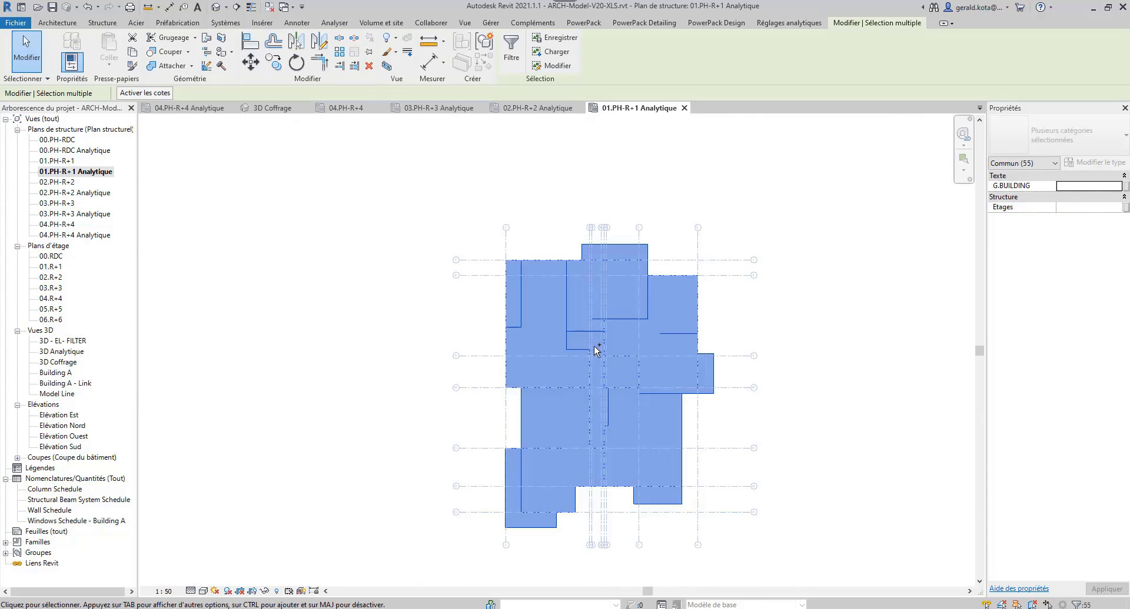
pyautogui.scroll(7, 594, 348)
pyautogui.press('Escape')
# - Change the formwork display on R+1 and verify all the analytical elements again
pyautogui.scroll(-7, 561, 379)
pyautogui.click(219, 50)
pyautogui.moveTo(537, 438); pyautogui.dragTo(519, 321, button='middle')
pyautogui.moveTo(694, 553); pyautogui.dragTo(294, 133)
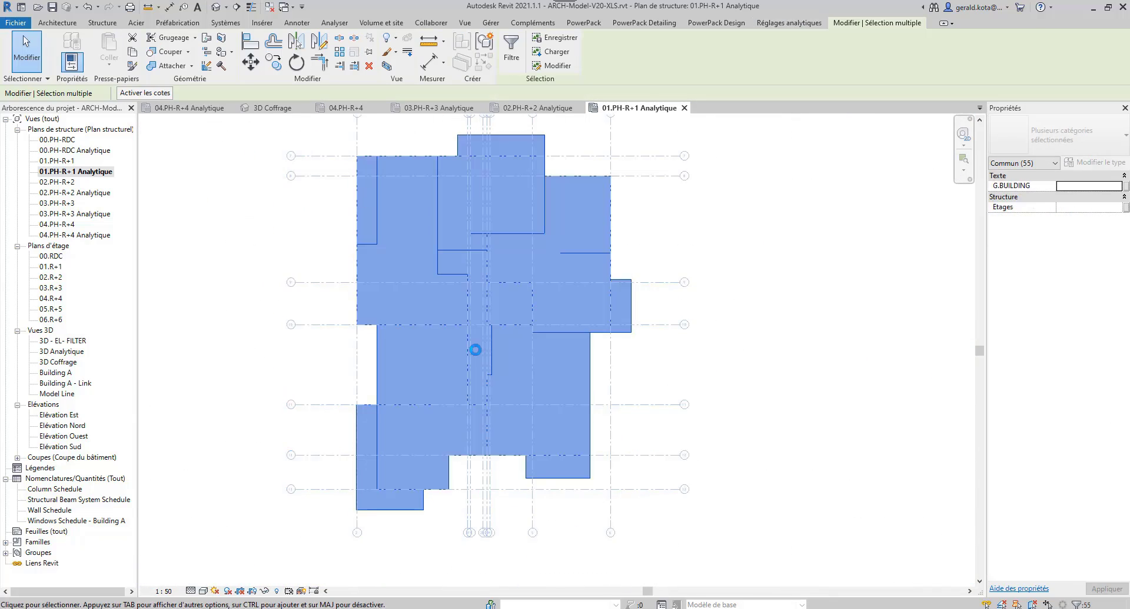
pyautogui.click(788, 23)
pyautogui.click(135, 47)
pyautogui.scroll(6, 402, 330)
pyautogui.press('Escape')
# - Display the formwork on R+1 and inspect the marked wall junctions along grid 10
pyautogui.scroll(-5, 329, 425)
pyautogui.click(219, 51)
pyautogui.scroll(5, 329, 432)
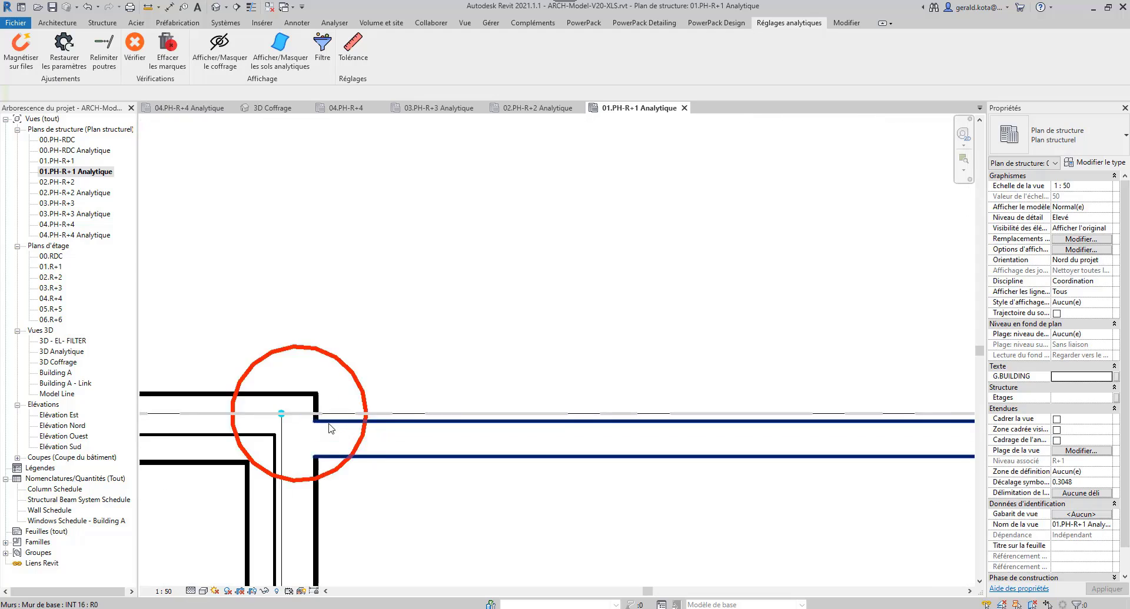
pyautogui.scroll(-6, 331, 429)
pyautogui.scroll(-1, 351, 433)
pyautogui.scroll(3, 330, 447)
pyautogui.scroll(-1, 446, 440)
pyautogui.moveTo(370, 450); pyautogui.dragTo(233, 454, button='middle')
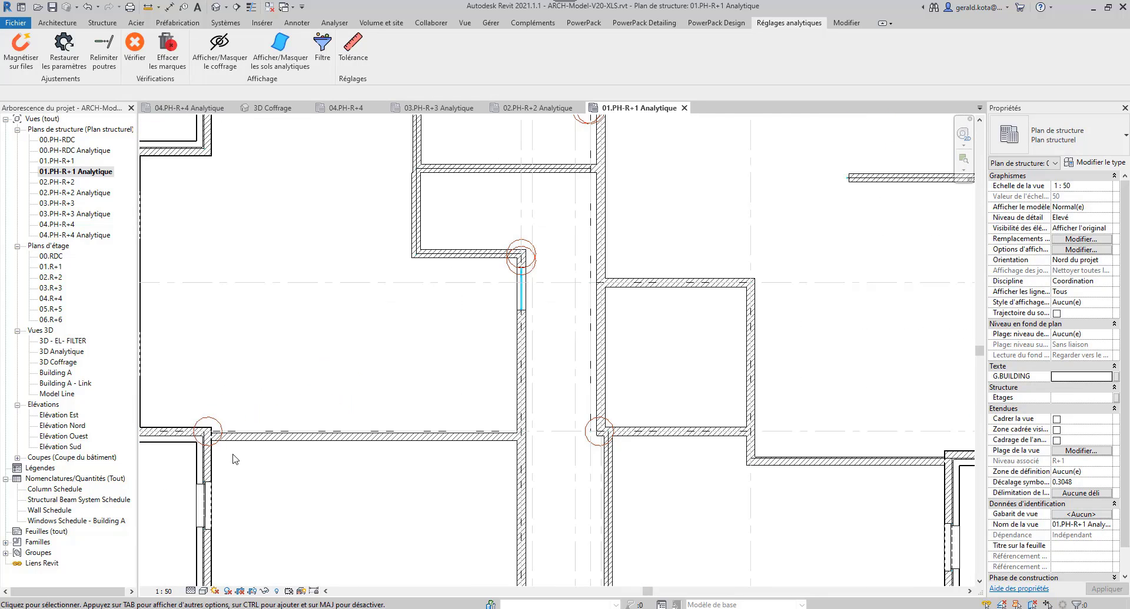
# - Hide the formwork in the R+1 analytical plan and switch the level filter's visibility again
pyautogui.click(219, 50)
pyautogui.scroll(-4, 393, 421)
pyautogui.press('v')
pyautogui.press('g')
pyautogui.click(865, 95)
pyautogui.click(696, 209)
pyautogui.click(839, 408)
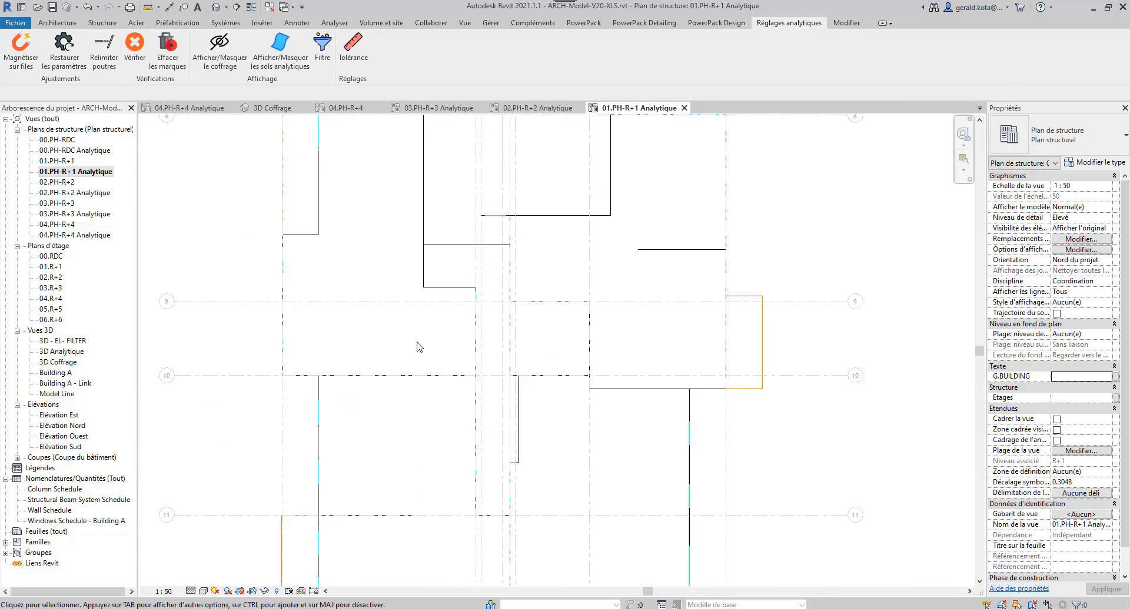
# - Examine the R+1 analytical walls from grid 7 to grid 10 for alignment
pyautogui.scroll(10, 563, 297)
pyautogui.scroll(-6, 563, 299)
pyautogui.moveTo(844, 213); pyautogui.dragTo(696, 415, button='middle')
pyautogui.scroll(2, 695, 414)
pyautogui.scroll(-2, 664, 347)
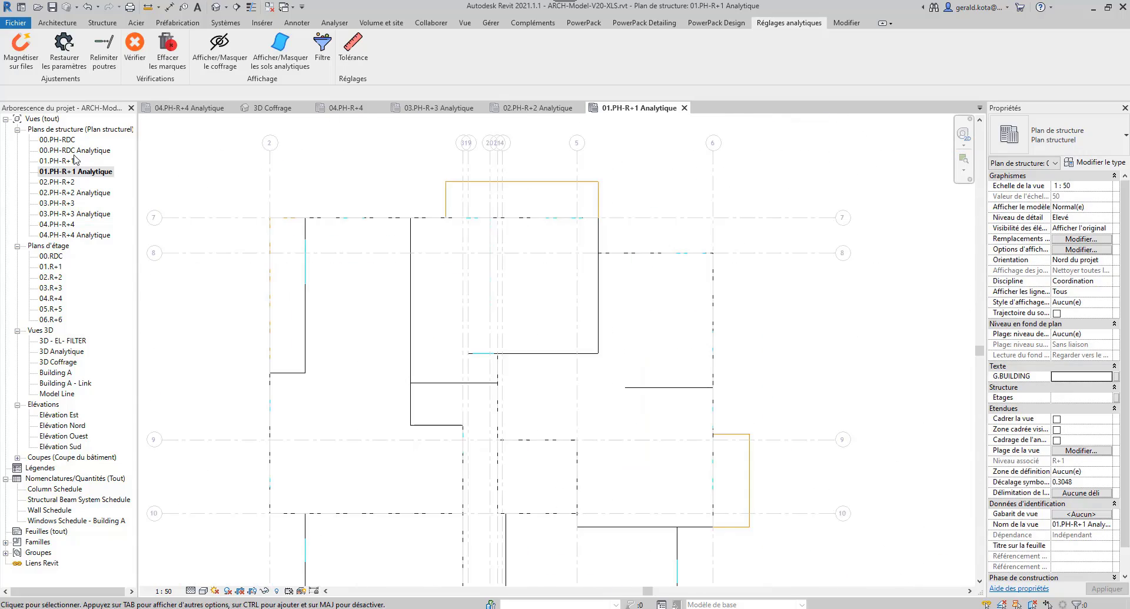
# - Open the 00.PH-RDC Analytique plan, toggle the formwork display and verify all its analytical elements
pyautogui.doubleClick(75, 151)
pyautogui.press('v')
pyautogui.press('g')
pyautogui.click(864, 94)
pyautogui.click(840, 408)
pyautogui.click(220, 50)
pyautogui.scroll(-2, 412, 371)
pyautogui.moveTo(618, 518); pyautogui.dragTo(287, 298)
pyautogui.scroll(6, 442, 359)
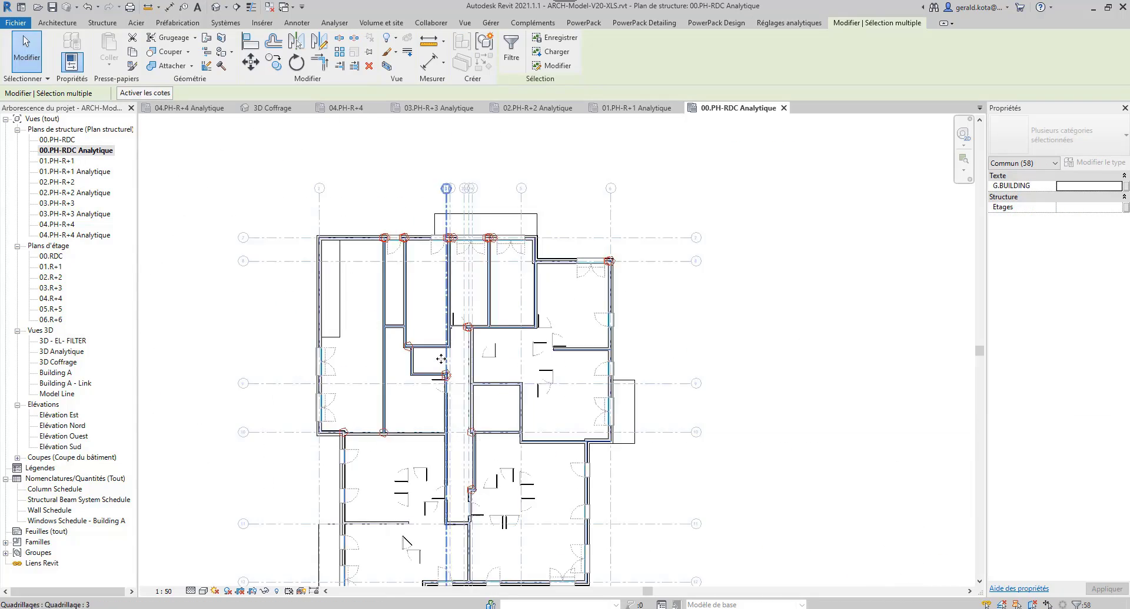
# - Add a view filter to the visibility overrides of the 00.PH-RDC Analytique plan
pyautogui.press('v')
pyautogui.press('g')
pyautogui.click(862, 94)
pyautogui.click(567, 312)
pyautogui.click(726, 336)
pyautogui.click(839, 408)
# - Hide the formwork on the RDC level, rerun the verification on all elements and clear the selection
pyautogui.scroll(-4, 353, 393)
pyautogui.click(219, 50)
pyautogui.moveTo(644, 513); pyautogui.dragTo(358, 197)
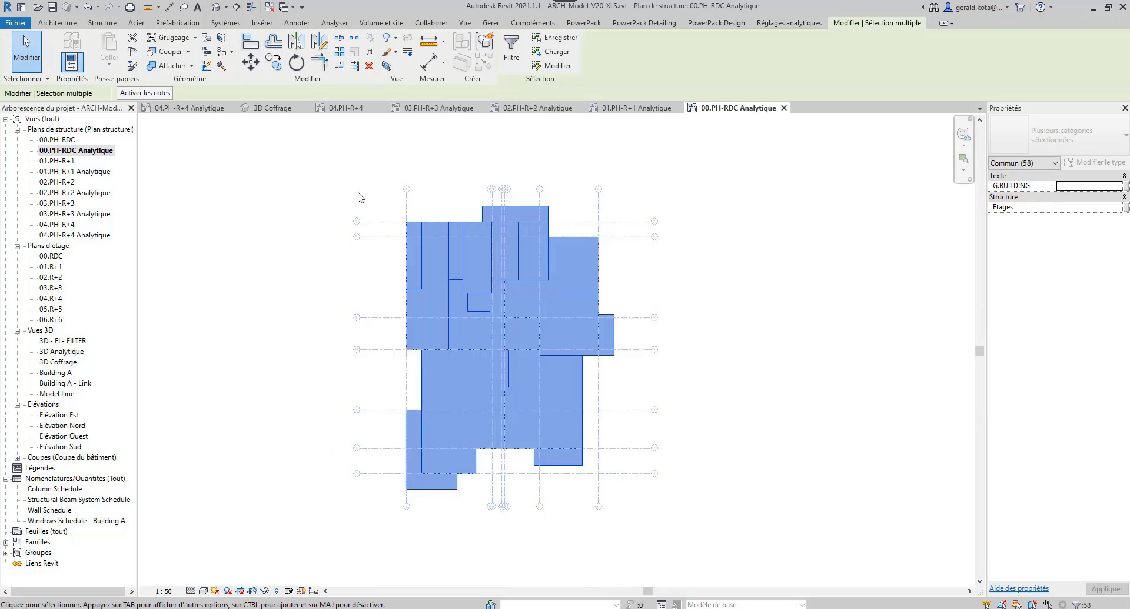
pyautogui.scroll(4, 505, 344)
pyautogui.press('Escape')
# - Toggle the display of the analytical floors and inspect the marked wall ends along grid 10 on RDC
pyautogui.click(280, 50)
pyautogui.scroll(3, 348, 363)
pyautogui.moveTo(348, 362); pyautogui.dragTo(534, 360, button='middle')
pyautogui.scroll(4, 531, 366)
pyautogui.scroll(1, 504, 345)
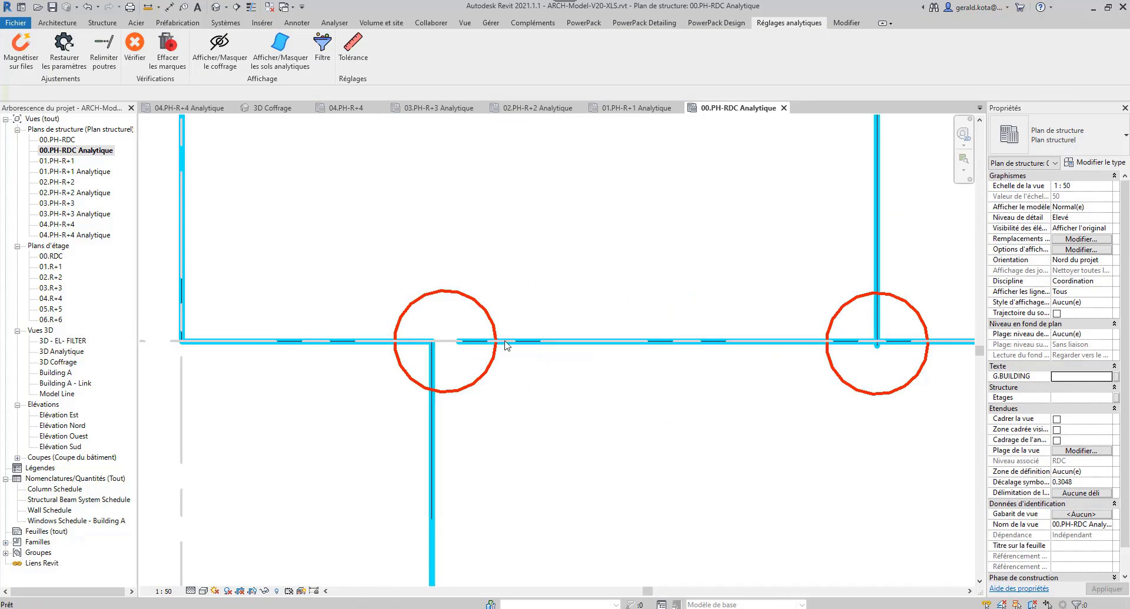
pyautogui.press('a')
pyautogui.press('a')
pyautogui.moveTo(719, 382); pyautogui.dragTo(411, 359, button='middle')
pyautogui.click(292, 121)
# - Snap the analytical walls at the marked junction on RDC to the grids
pyautogui.scroll(-2, 465, 353)
pyautogui.moveTo(706, 377); pyautogui.dragTo(636, 306)
pyautogui.click(788, 22)
pyautogui.click(20, 50)
pyautogui.scroll(2, 547, 318)
pyautogui.press('a')
pyautogui.press('a')
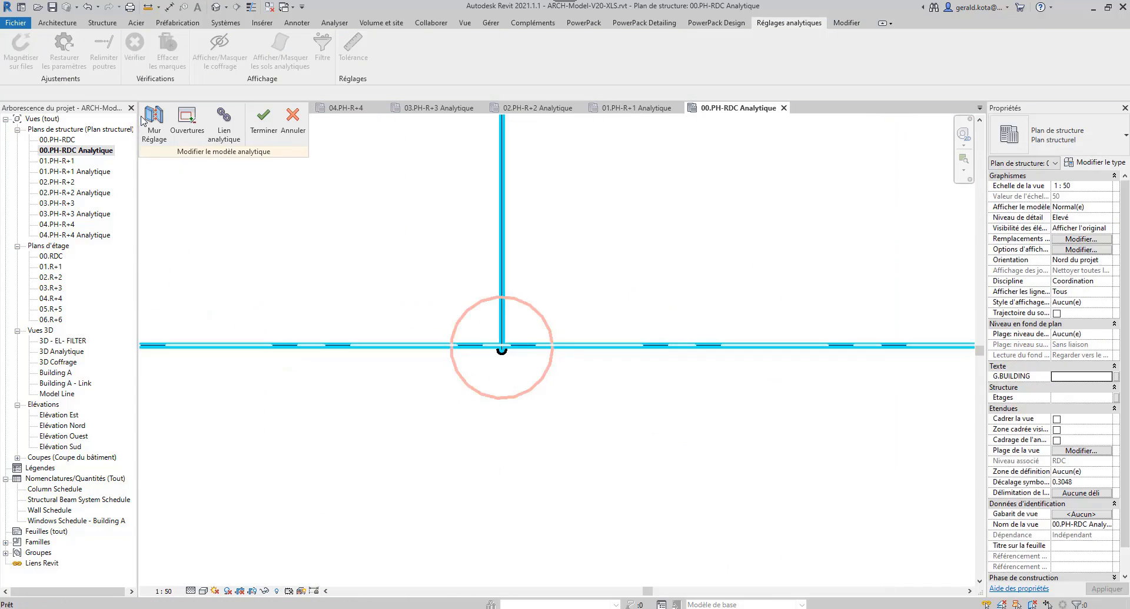
pyautogui.click(292, 121)
# - Show the formwork in the 00.PH-RDC Analytique plan and examine the marked wall ends around the corridor
pyautogui.moveTo(614, 135); pyautogui.dragTo(532, 521, button='middle')
pyautogui.scroll(2, 534, 442)
pyautogui.moveTo(941, 265); pyautogui.dragTo(611, 404, button='middle')
pyautogui.scroll(-1, 650, 416)
pyautogui.click(219, 50)
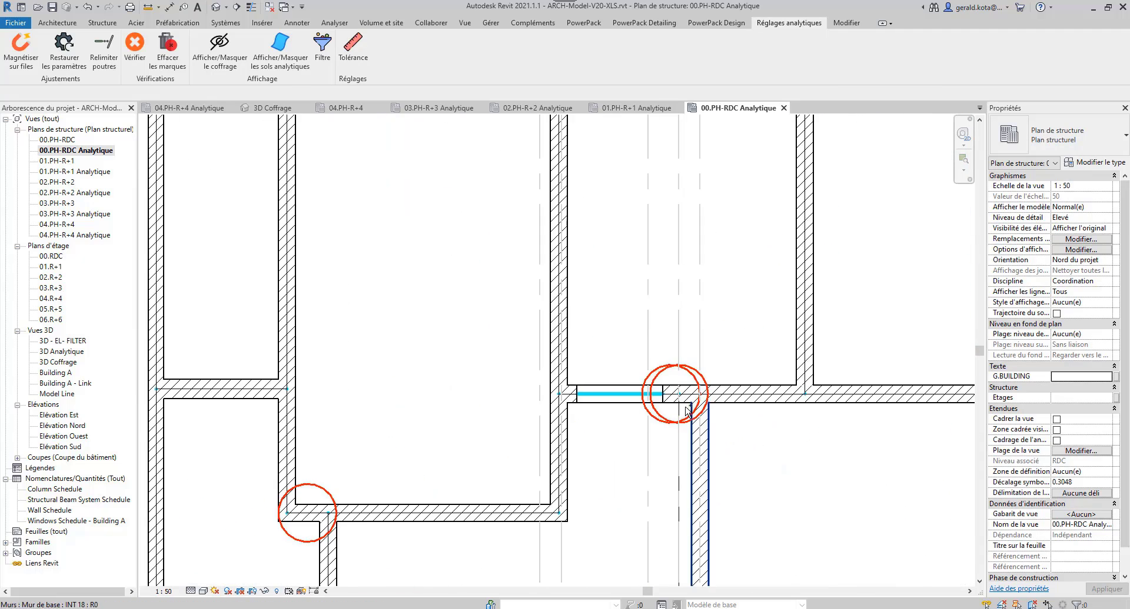
pyautogui.scroll(-3, 700, 424)
pyautogui.moveTo(704, 485); pyautogui.dragTo(659, 381, button='middle')
pyautogui.scroll(5, 665, 424)
pyautogui.scroll(-7, 601, 288)
pyautogui.scroll(6, 609, 458)
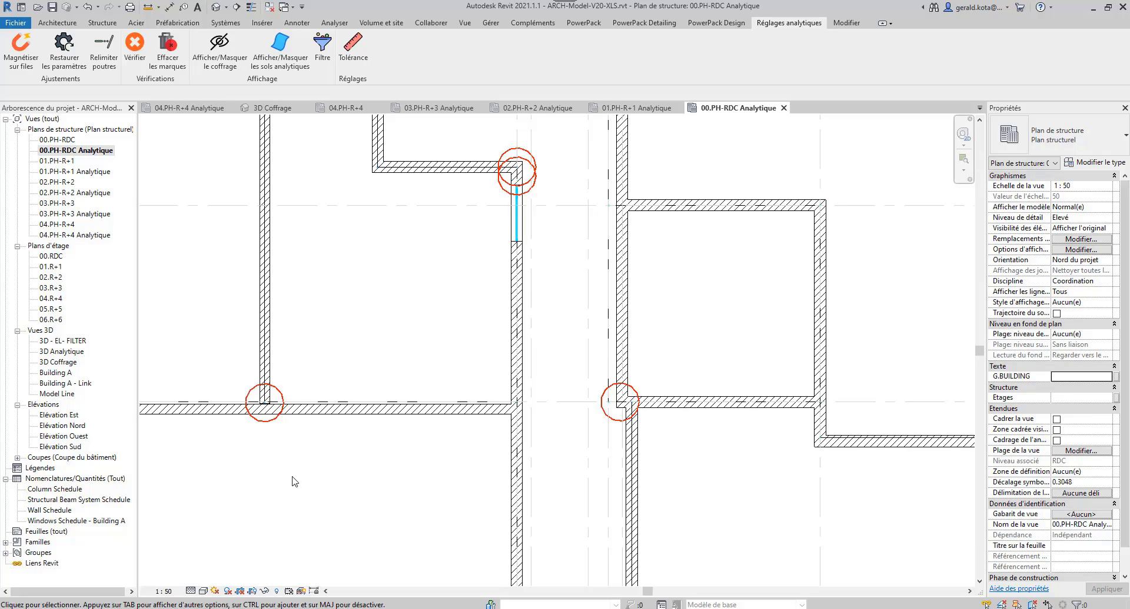
pyautogui.scroll(-7, 606, 384)
pyautogui.scroll(6, 621, 380)
# - Toggle the visibility of the 01.PH-R+1 filter in the graphic overrides of the 00.PH-RDC Analytique plan
pyautogui.press('v')
pyautogui.press('v')
pyautogui.click(863, 93)
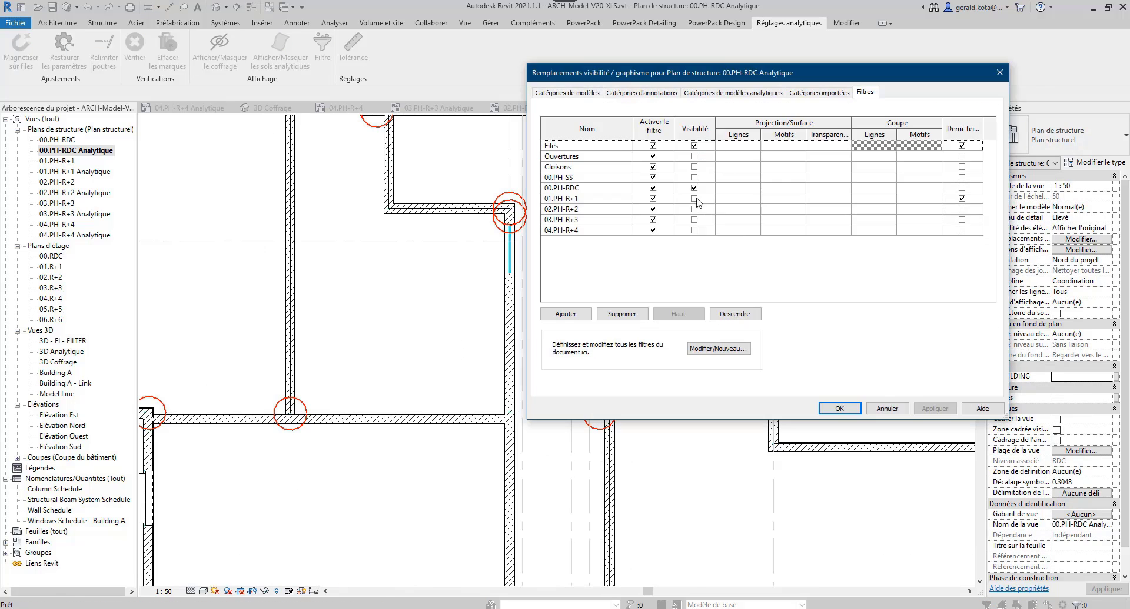
pyautogui.click(838, 408)
pyautogui.press('v')
pyautogui.press('v')
pyautogui.click(863, 93)
pyautogui.click(838, 409)
# - Hide the formwork and erase the verification marks in the 00.PH-RDC Analytique plan
pyautogui.click(219, 50)
pyautogui.click(168, 50)
pyautogui.scroll(-3, 623, 381)
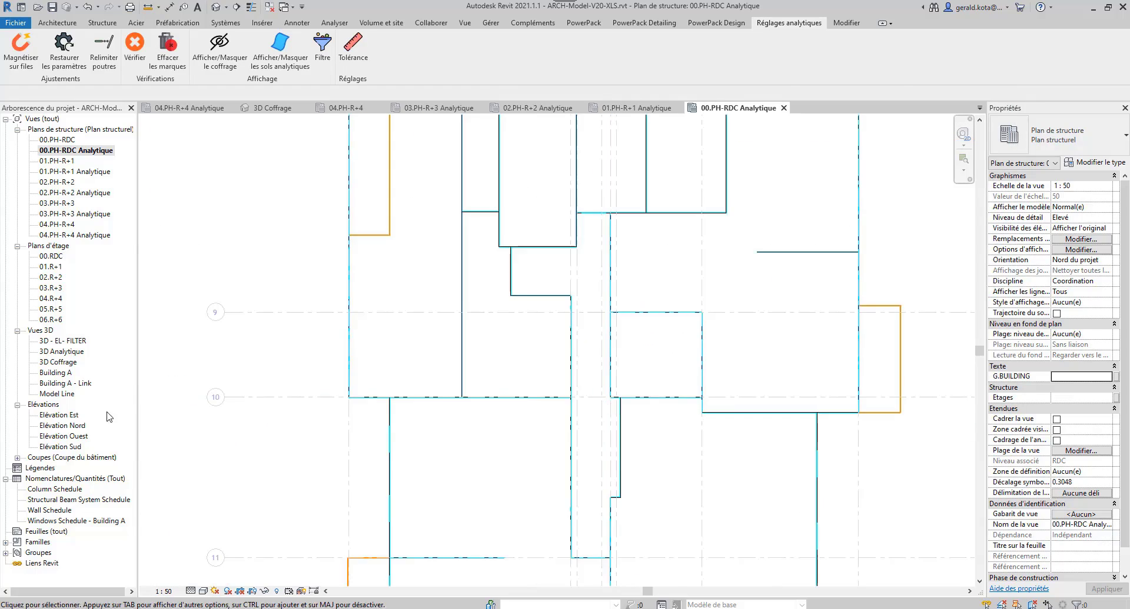
# - Compare the corridor walls in the 01.PH-R+1, 02.PH-R+2 and 03.PH-R+3 Analytique plans
pyautogui.doubleClick(75, 172)
pyautogui.scroll(3, 553, 465)
pyautogui.scroll(-3, 553, 466)
pyautogui.doubleClick(75, 193)
pyautogui.scroll(-2, 365, 347)
pyautogui.doubleClick(75, 214)
pyautogui.scroll(3, 600, 281)
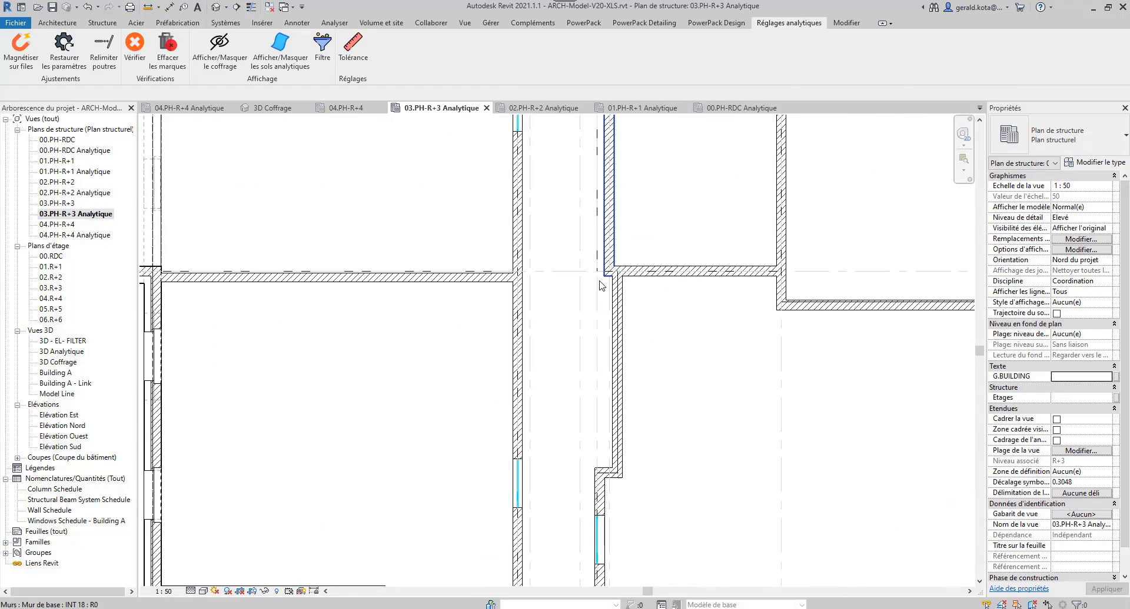
# - Toggle the formwork display on R+3 and show the formwork in the 04.PH-R+4 Analytique plan
pyautogui.click(219, 50)
pyautogui.click(220, 50)
pyautogui.doubleClick(97, 235)
pyautogui.click(220, 50)
pyautogui.scroll(2, 512, 426)
pyautogui.scroll(2, 532, 372)
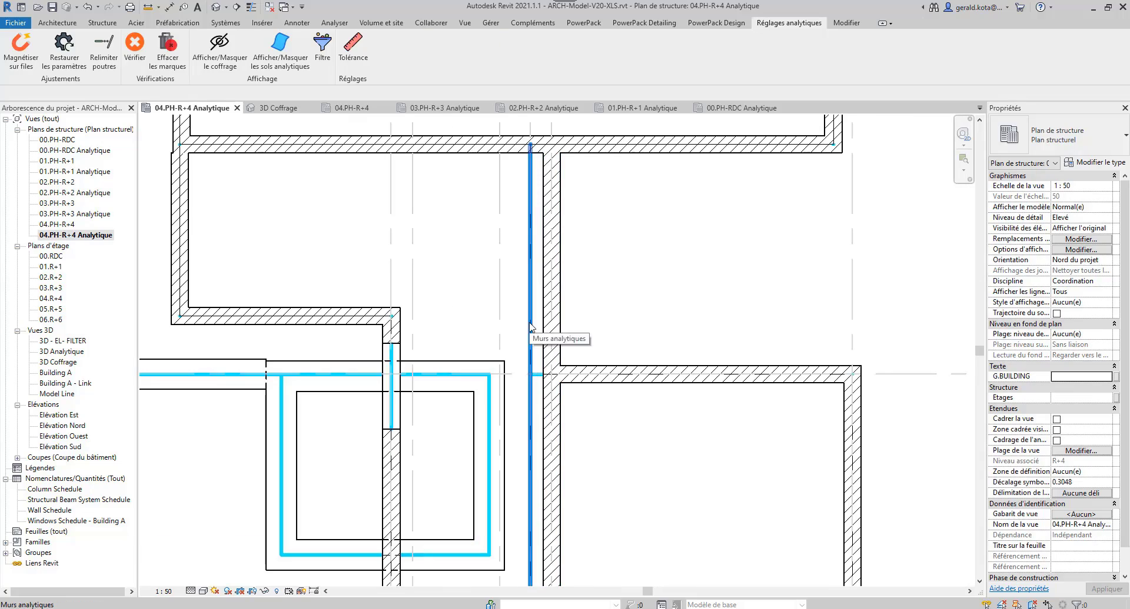
# - Snap the long vertical analytical wall beside the corridor on R+4 to its adjacent vertical grid
pyautogui.click(532, 333)
pyautogui.moveTo(531, 295); pyautogui.dragTo(544, 396, button='middle')
pyautogui.keyDown('ctrl'); pyautogui.click(565, 187); pyautogui.keyUp('ctrl')
pyautogui.click(788, 23)
pyautogui.click(20, 50)
# - Snap the analytical wall at the corridor's lower end on R+4 to grid 21
pyautogui.scroll(-1, 555, 358)
pyautogui.moveTo(558, 530); pyautogui.dragTo(600, 215, button='middle')
pyautogui.moveTo(601, 530); pyautogui.dragTo(618, 154, button='middle')
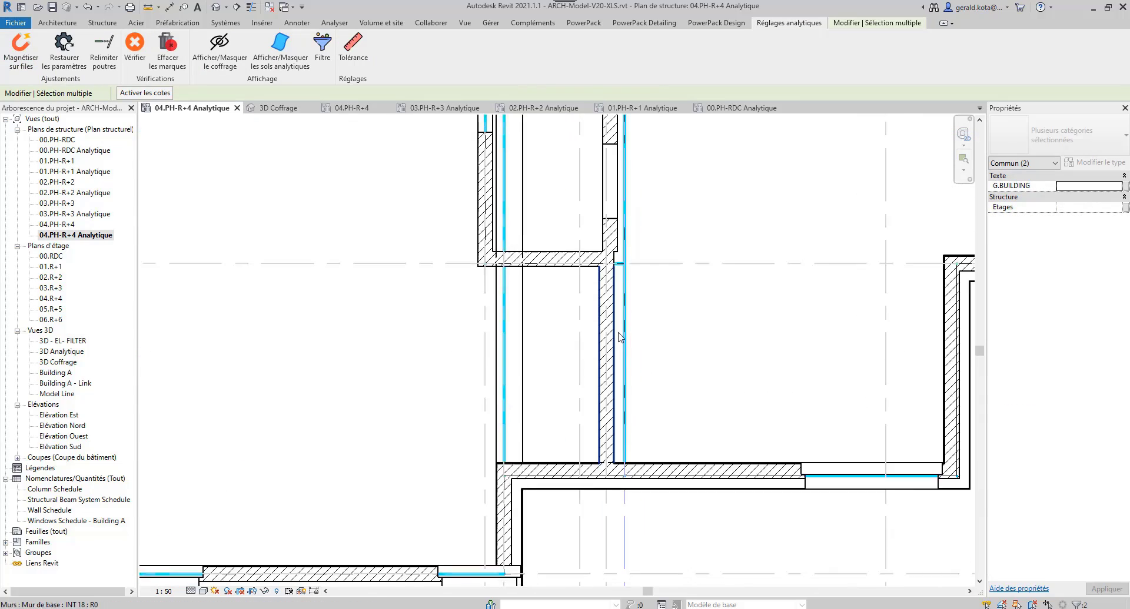
pyautogui.click(622, 338)
pyautogui.scroll(-1, 598, 411)
pyautogui.moveTo(598, 417); pyautogui.dragTo(588, 320, button='middle')
pyautogui.keyDown('ctrl'); pyautogui.click(581, 453); pyautogui.keyUp('ctrl')
pyautogui.click(788, 23)
pyautogui.moveTo(583, 236); pyautogui.dragTo(574, 500, button='middle')
pyautogui.scroll(2, 574, 377)
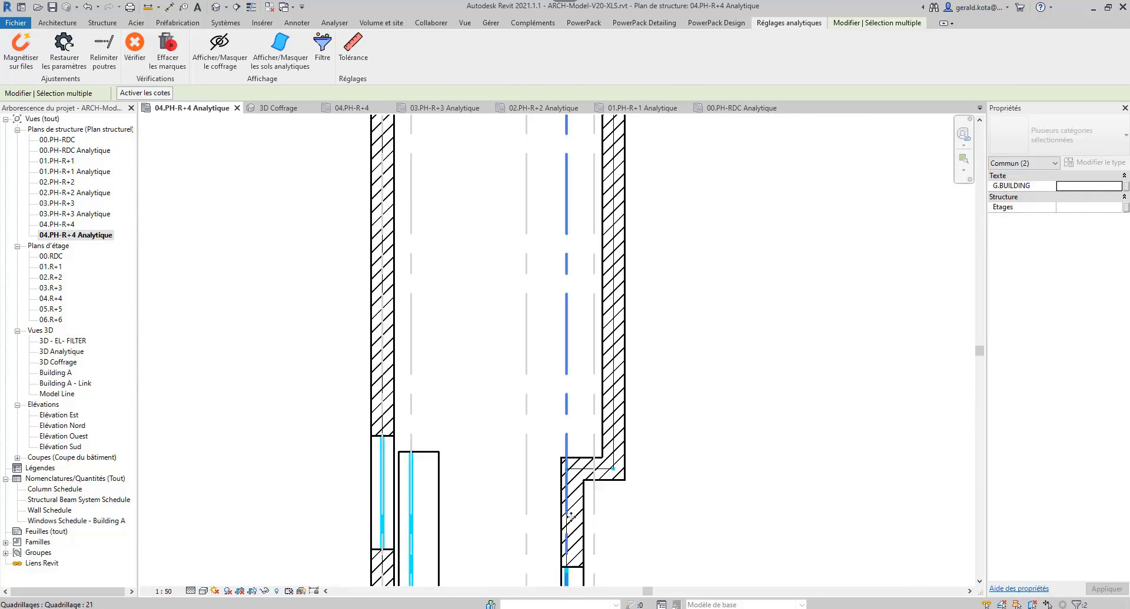
# - Hide the formwork in the 04.PH-R+4 Analytique and 03.PH-R+3 Analytique plans
pyautogui.scroll(-2, 565, 329)
pyautogui.click(219, 50)
pyautogui.moveTo(469, 388); pyautogui.dragTo(479, 315, button='middle')
pyautogui.doubleClick(82, 214)
pyautogui.scroll(-1, 559, 390)
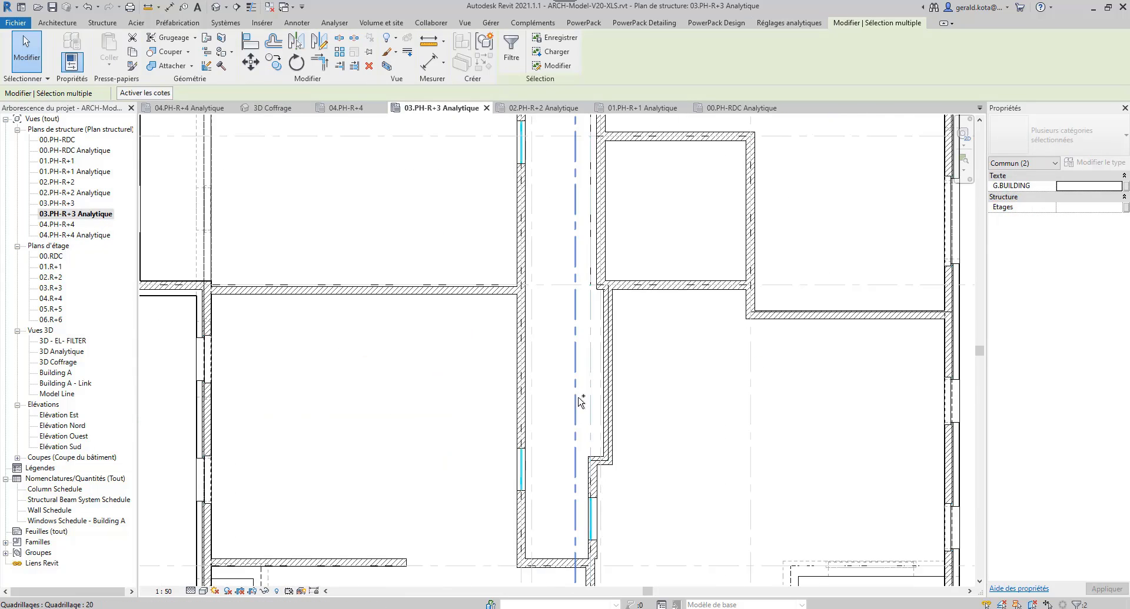
pyautogui.click(788, 23)
pyautogui.moveTo(612, 133); pyautogui.dragTo(599, 288, button='middle')
pyautogui.scroll(-3, 599, 287)
pyautogui.scroll(6, 605, 355)
# - Snap the two parallel analytical walls beside the corridor on R+3 to one common vertical grid
pyautogui.click(592, 376)
pyautogui.moveTo(609, 466); pyautogui.dragTo(628, 434, button='middle')
pyautogui.scroll(-2, 628, 434)
pyautogui.keyDown('ctrl'); pyautogui.click(629, 364); pyautogui.keyUp('ctrl')
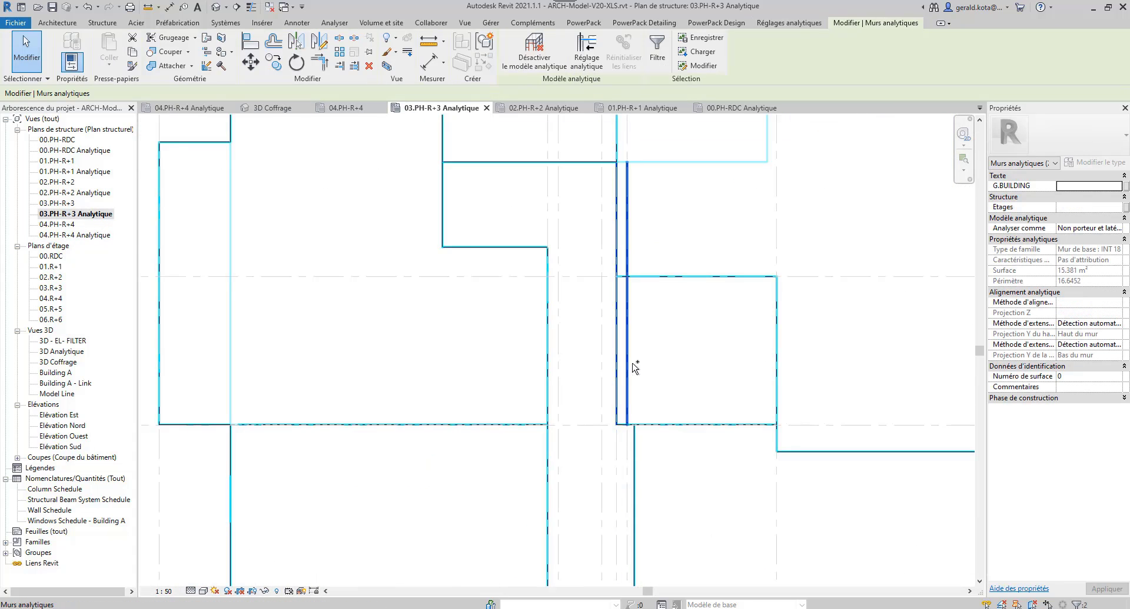
pyautogui.moveTo(631, 204); pyautogui.dragTo(613, 126, button='middle')
pyautogui.keyDown('ctrl'); pyautogui.click(628, 179); pyautogui.keyUp('ctrl')
pyautogui.click(788, 23)
pyautogui.click(21, 50)
pyautogui.scroll(1, 612, 295)
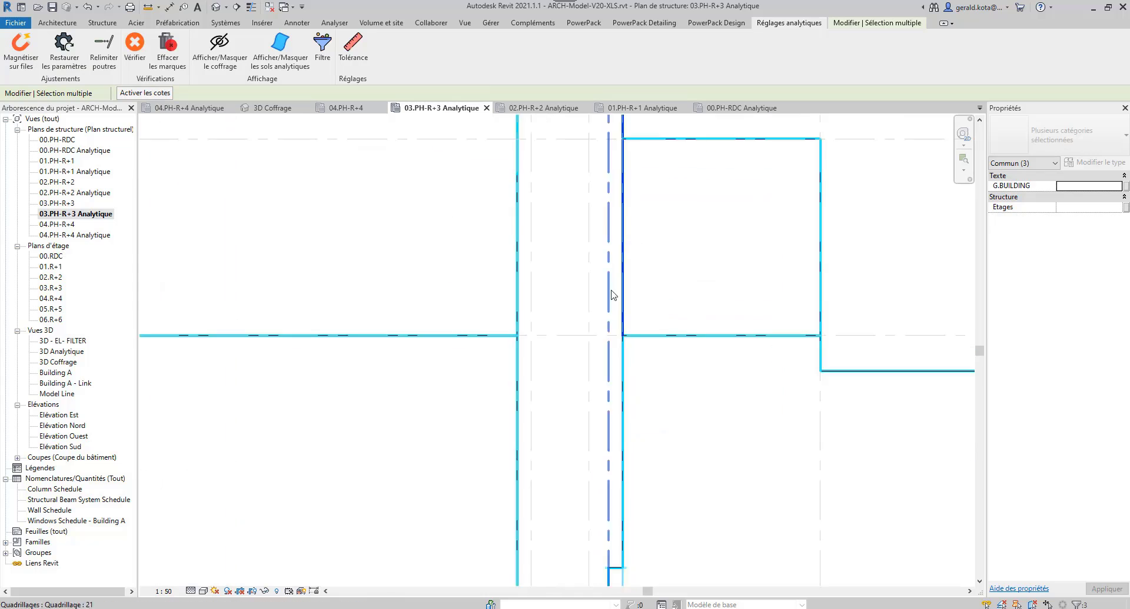
# - Compare the corridor walls' positions in the 04.PH-R+4, 00.PH-RDC and 01.PH-R+1 Analytique plans
pyautogui.scroll(-4, 592, 440)
pyautogui.moveTo(591, 440); pyautogui.dragTo(591, 551, button='middle')
pyautogui.doubleClick(74, 235)
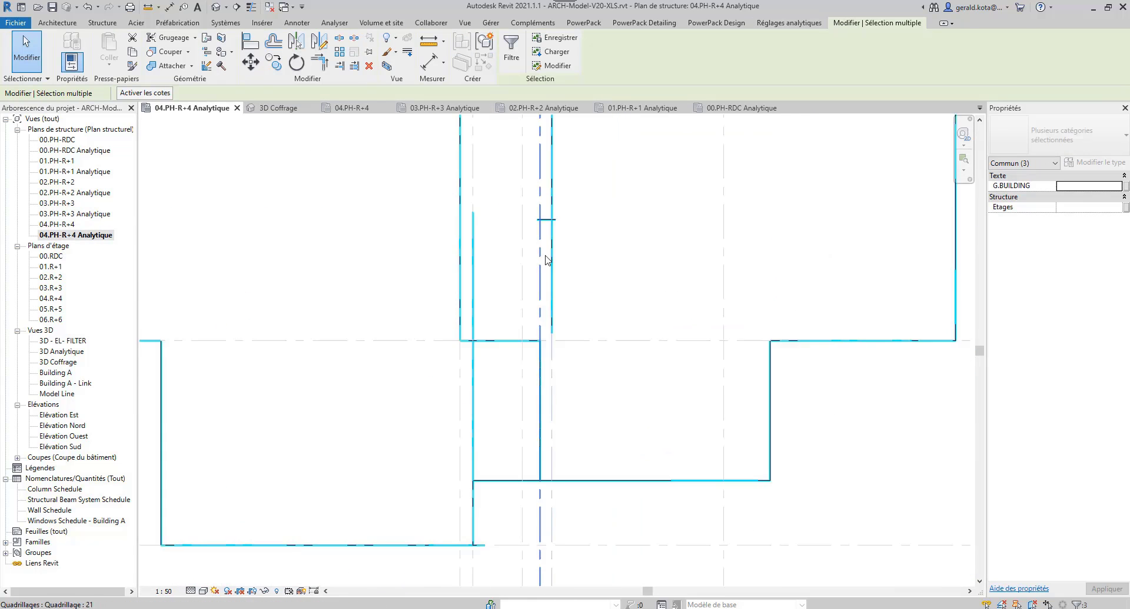
pyautogui.scroll(2, 548, 301)
pyautogui.doubleClick(74, 151)
pyautogui.moveTo(612, 495); pyautogui.dragTo(597, 313, button='middle')
pyautogui.scroll(3, 598, 313)
pyautogui.moveTo(600, 574); pyautogui.dragTo(601, 305, button='middle')
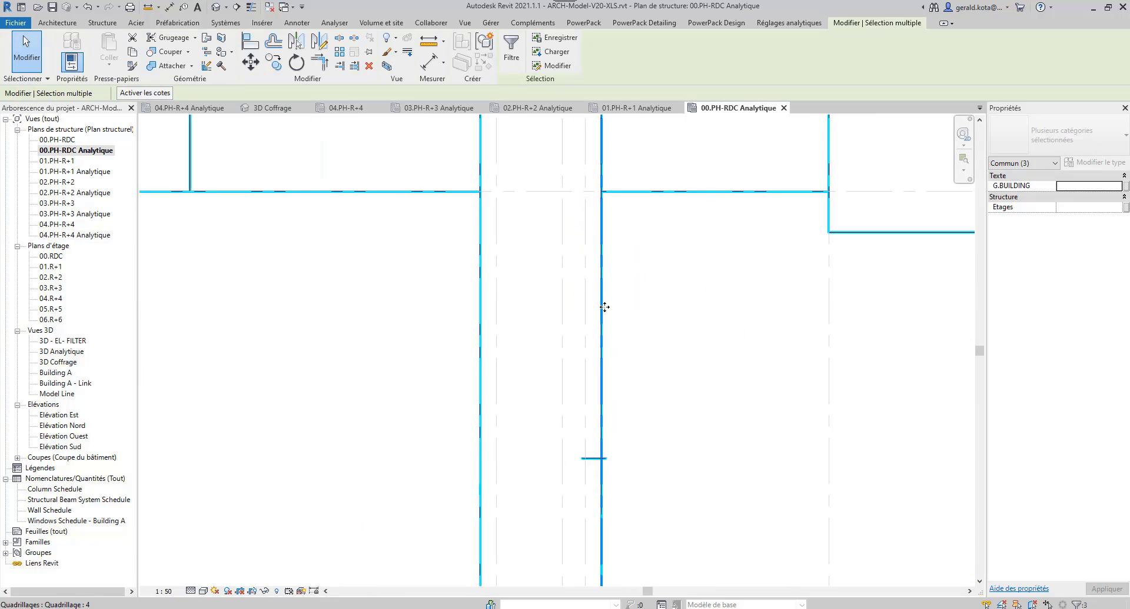
pyautogui.scroll(-2, 602, 308)
pyautogui.moveTo(613, 547); pyautogui.dragTo(583, 425, button='middle')
pyautogui.doubleClick(76, 172)
pyautogui.moveTo(647, 512); pyautogui.dragTo(647, 300, button='middle')
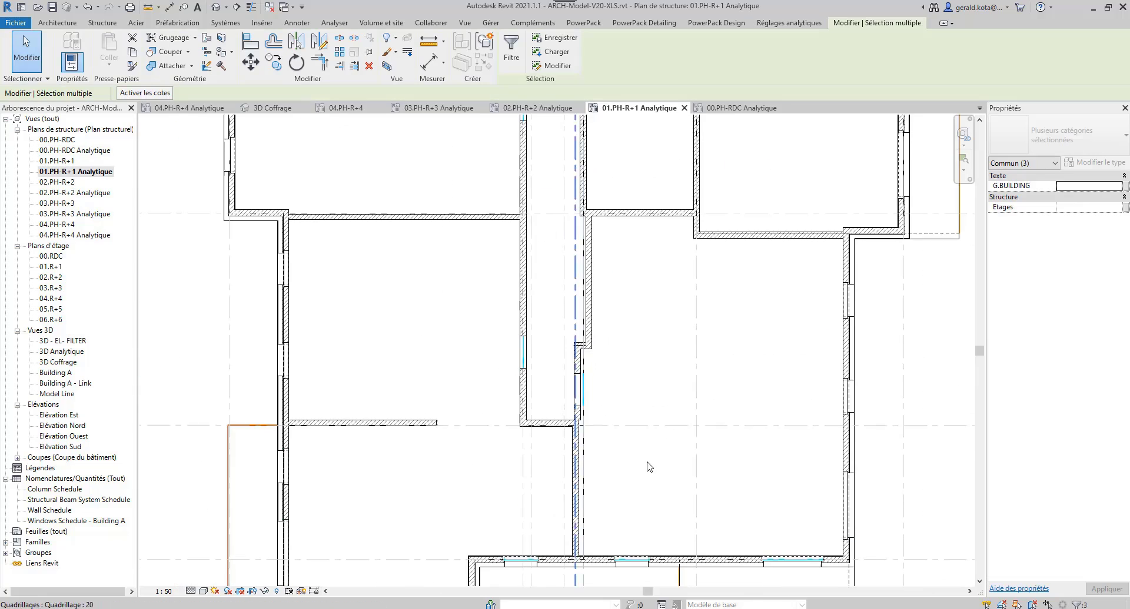
# - Align the offset analytical wall beside the corridor on R+1 with the adjacent vertical grid
pyautogui.scroll(3, 613, 405)
pyautogui.click(560, 302)
pyautogui.moveTo(557, 211); pyautogui.dragTo(590, 210)
pyautogui.press('a')
pyautogui.press('l')
pyautogui.click(571, 220)
pyautogui.click(590, 224)
pyautogui.press('Escape')
pyautogui.scroll(-3, 542, 336)
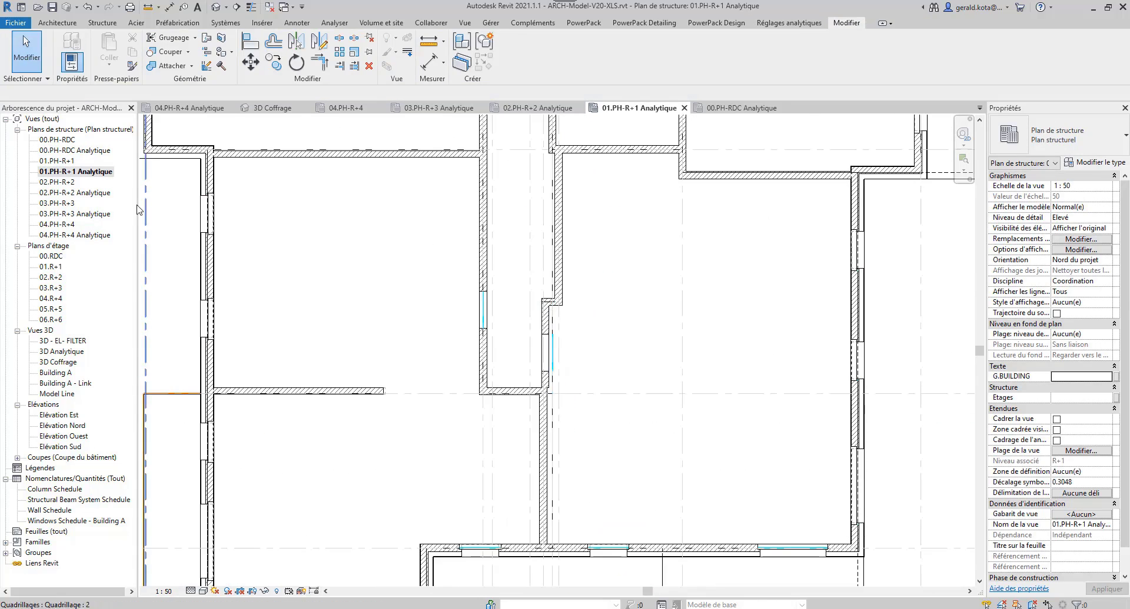
# - Snap the analytical corridor wall below grid 10 in the 00.PH-RDC Analytique plan to the vertical grid beside it
pyautogui.doubleClick(75, 150)
pyautogui.click(563, 315)
pyautogui.click(547, 329)
pyautogui.keyDown('ctrl'); pyautogui.click(561, 333); pyautogui.keyUp('ctrl')
pyautogui.click(789, 23)
pyautogui.click(22, 52)
pyautogui.scroll(-4, 538, 235)
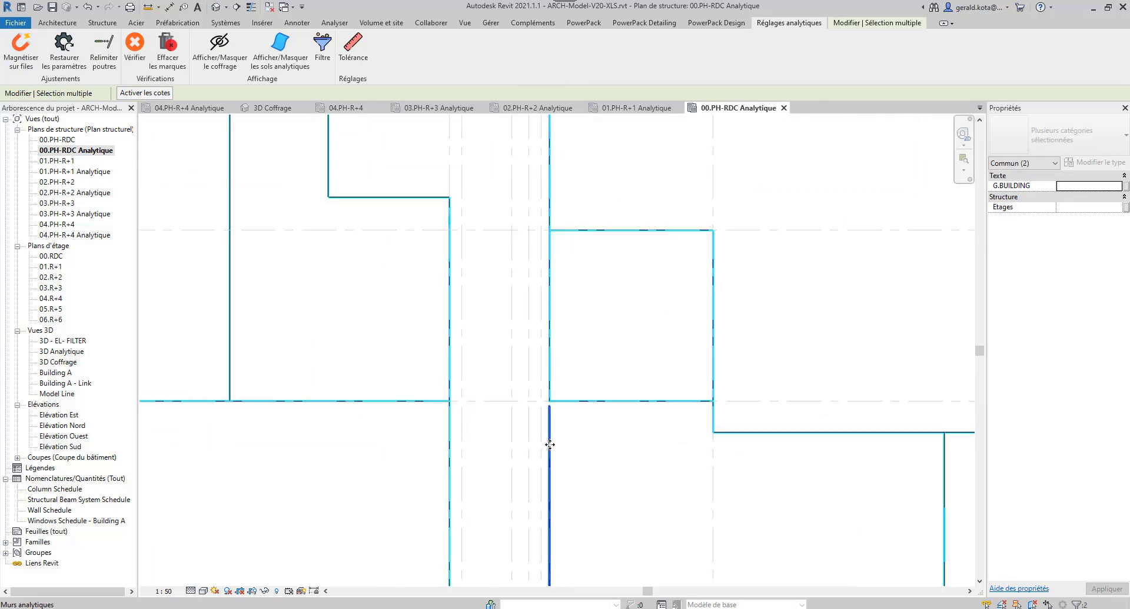
# - Snap the corridor's analytical wall near grid 10 on RDC to the neighbouring vertical grid and check its alignment
pyautogui.scroll(3, 550, 446)
pyautogui.click(549, 339)
pyautogui.keyDown('ctrl'); pyautogui.click(537, 337); pyautogui.keyUp('ctrl')
pyautogui.click(789, 23)
pyautogui.click(22, 51)
pyautogui.scroll(1, 554, 141)
pyautogui.moveTo(553, 141); pyautogui.dragTo(562, 365, button='middle')
pyautogui.moveTo(551, 176); pyautogui.dragTo(557, 446, button='middle')
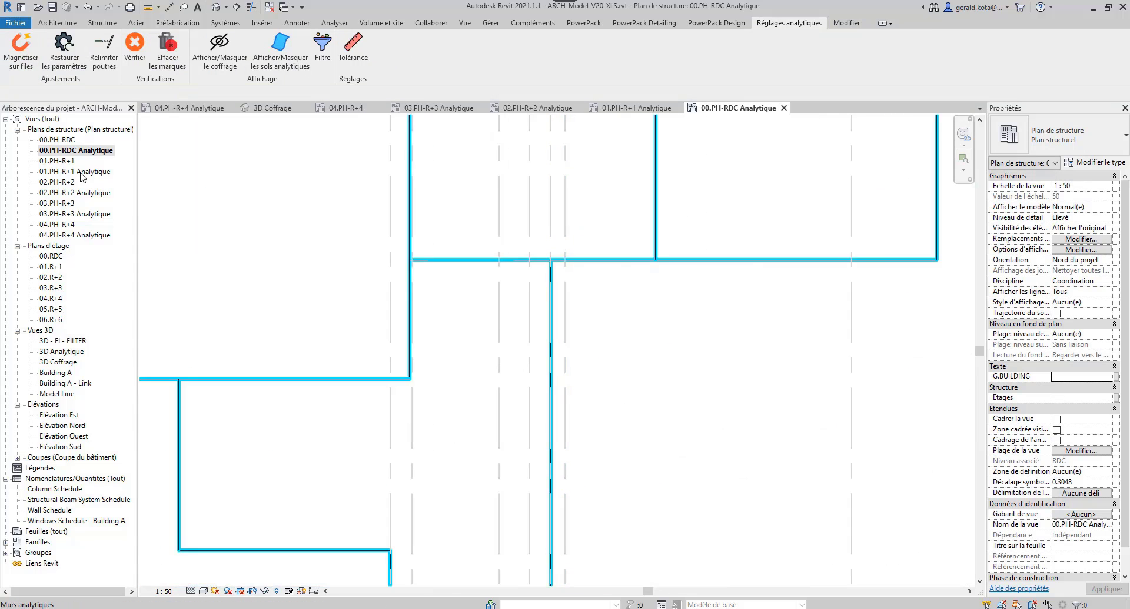
# - Snap the analytical wall above the short corridor jog in the 01.PH-R+1 Analytique plan to the vertical grid beside it
pyautogui.doubleClick(79, 172)
pyautogui.moveTo(552, 377); pyautogui.dragTo(549, 412, button='middle')
pyautogui.scroll(4, 548, 267)
pyautogui.moveTo(548, 267); pyautogui.dragTo(576, 211, button='middle')
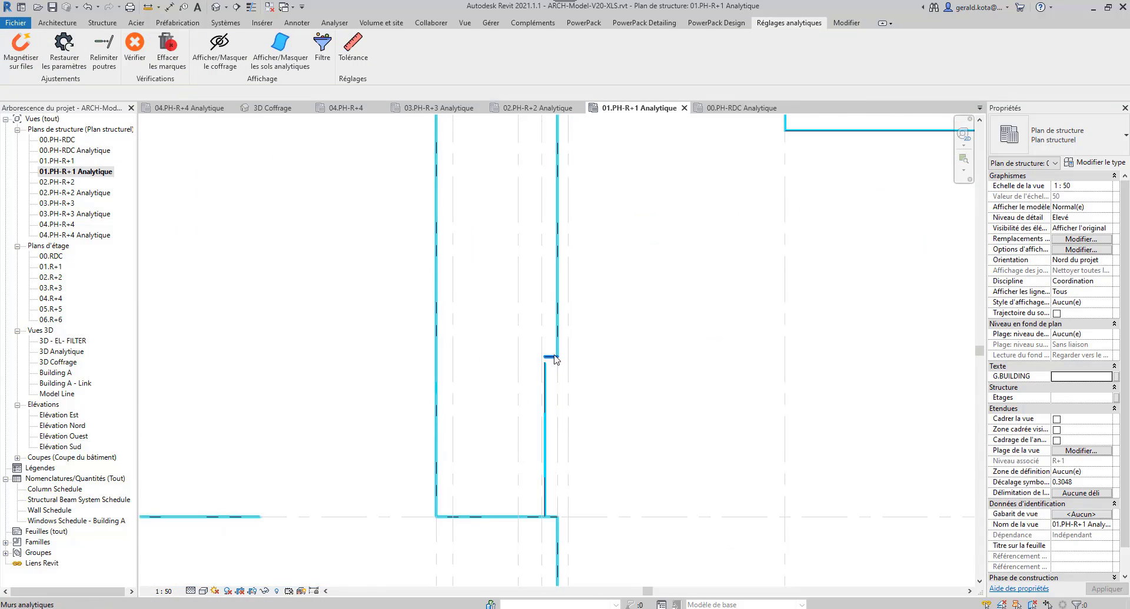
pyautogui.click(558, 336)
pyautogui.keyDown('ctrl'); pyautogui.click(569, 332); pyautogui.keyUp('ctrl')
pyautogui.click(788, 23)
pyautogui.click(22, 52)
# - Snap the analytical wall below the short corridor jog on R+1 to grid 21
pyautogui.scroll(1, 561, 382)
pyautogui.click(549, 442)
pyautogui.keyDown('ctrl'); pyautogui.click(545, 421); pyautogui.keyUp('ctrl')
pyautogui.click(788, 23)
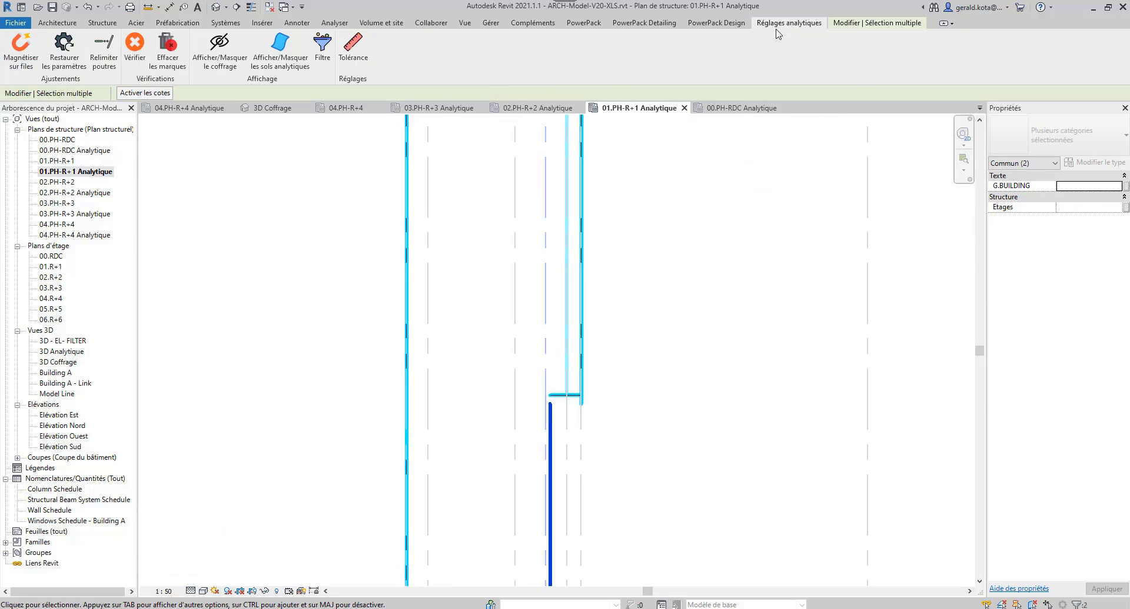
pyautogui.click(22, 51)
pyautogui.click(545, 443)
pyautogui.keyDown('ctrl'); pyautogui.click(536, 412); pyautogui.keyUp('ctrl')
pyautogui.click(788, 23)
pyautogui.click(21, 51)
pyautogui.scroll(-4, 575, 466)
pyautogui.moveTo(575, 335); pyautogui.dragTo(568, 464, button='middle')
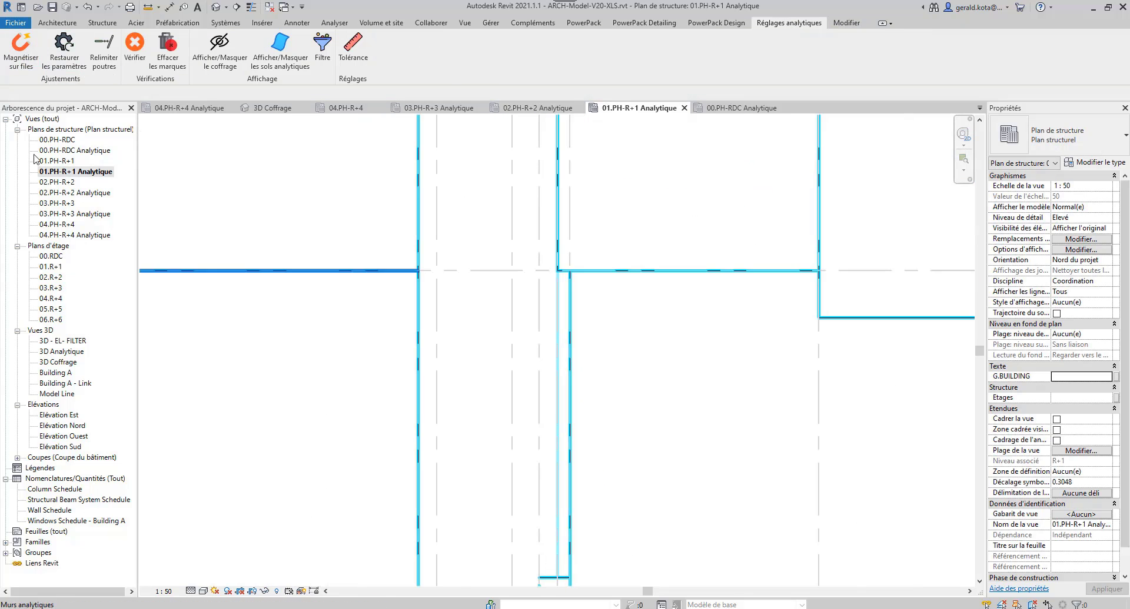
# - Snap the two collinear analytical walls above and below grid 11 in the 00.PH-RDC Analytique plan to grid 21
pyautogui.doubleClick(74, 151)
pyautogui.scroll(1, 550, 496)
pyautogui.moveTo(517, 541); pyautogui.dragTo(594, 319, button='middle')
pyautogui.scroll(1, 565, 391)
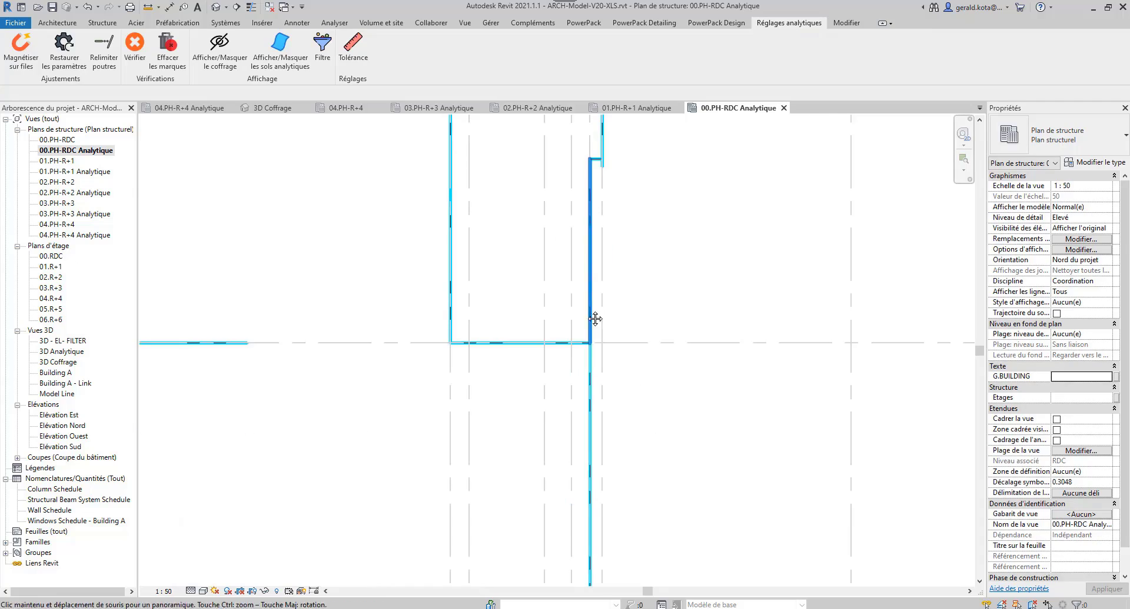
pyautogui.click(589, 321)
pyautogui.keyDown('ctrl'); pyautogui.click(589, 368); pyautogui.keyUp('ctrl')
pyautogui.click(788, 23)
pyautogui.keyDown('ctrl'); pyautogui.click(570, 359); pyautogui.keyUp('ctrl')
pyautogui.click(788, 23)
pyautogui.click(22, 52)
pyautogui.scroll(-2, 584, 353)
# - Compare the corridor walls' alignment in the 01.PH-R+1 Analytique and 00.PH-RDC Analytique plans
pyautogui.doubleClick(75, 171)
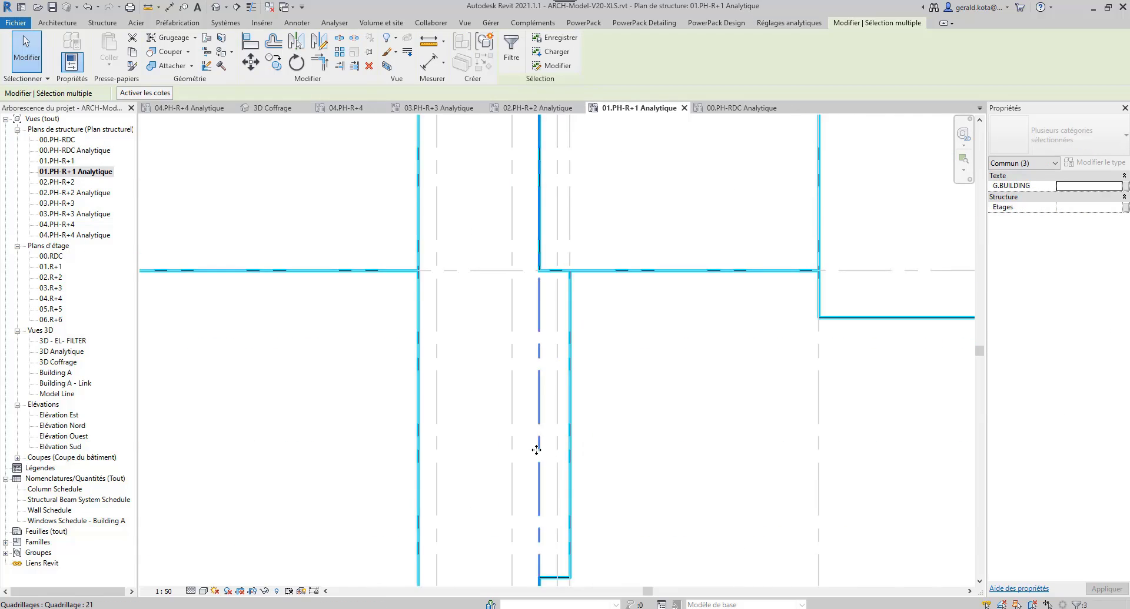
pyautogui.scroll(-4, 537, 449)
pyautogui.moveTo(524, 529); pyautogui.dragTo(531, 547, button='middle')
pyautogui.doubleClick(76, 151)
pyautogui.scroll(-1, 544, 365)
pyautogui.moveTo(547, 363); pyautogui.dragTo(553, 563, button='middle')
pyautogui.scroll(4, 588, 381)
# - Make the 01.PH-R+1 filter's elements visible in the 00.PH-RDC Analytique plan
pyautogui.press('v')
pyautogui.press('g')
pyautogui.click(694, 199)
pyautogui.click(840, 409)
pyautogui.moveTo(575, 411); pyautogui.dragTo(651, 237, button='middle')
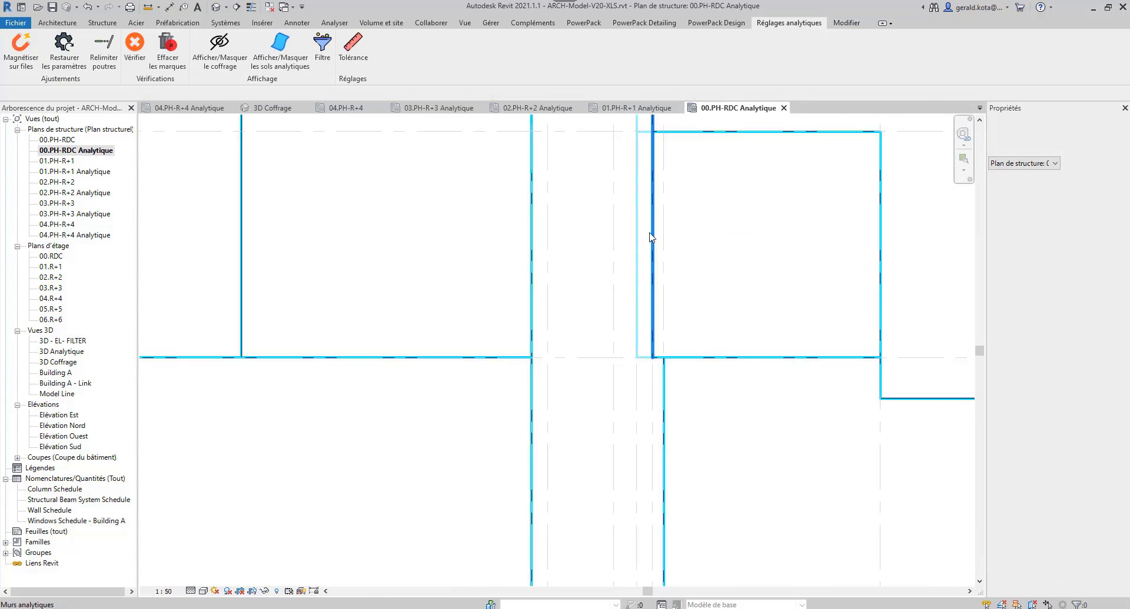
# - Snap the corridor analytical wall beside the small room in the 00.PH-RDC Analytique plan to grid 21
pyautogui.click(627, 316)
pyautogui.scroll(-3, 626, 353)
pyautogui.keyDown('ctrl'); pyautogui.click(615, 376); pyautogui.keyUp('ctrl')
pyautogui.click(788, 23)
pyautogui.click(21, 52)
# - Snap the corridor analytical walls next to the small room in the 01.PH-R+1 Analytique plan to grid 21
pyautogui.doubleClick(75, 172)
pyautogui.click(560, 353)
pyautogui.keyDown('ctrl'); pyautogui.click(552, 391); pyautogui.keyUp('ctrl')
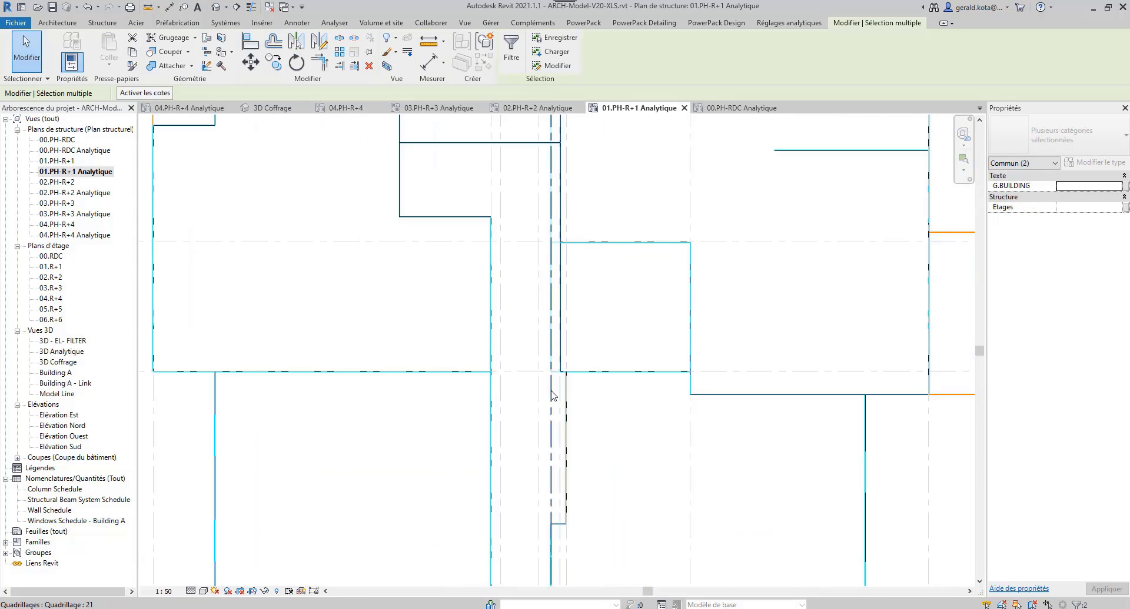
pyautogui.click(789, 23)
pyautogui.click(22, 51)
pyautogui.click(567, 253)
pyautogui.keyDown('ctrl'); pyautogui.click(557, 294); pyautogui.keyUp('ctrl')
pyautogui.click(788, 23)
# - Examine the corridor walls' position relative to grid 21 in the 02.PH-R+2, 03.PH-R+3 and 04.PH-R+4 Analytique plans
pyautogui.doubleClick(75, 193)
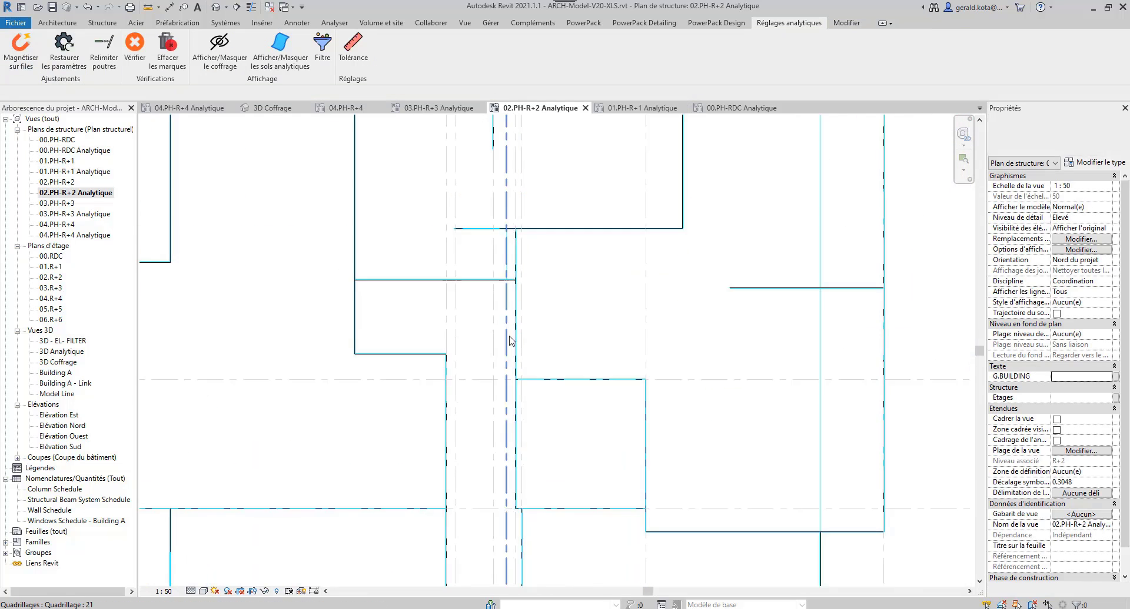
pyautogui.doubleClick(75, 214)
pyautogui.moveTo(590, 332); pyautogui.dragTo(572, 285, button='middle')
pyautogui.doubleClick(74, 235)
pyautogui.moveTo(548, 367); pyautogui.dragTo(559, 436, button='middle')
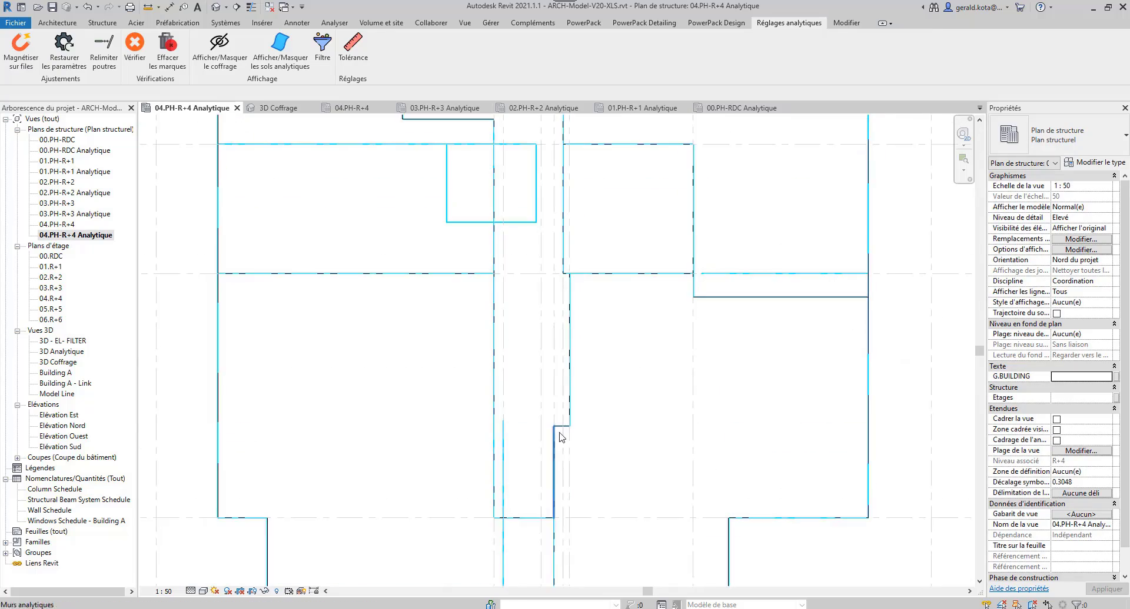
pyautogui.scroll(-4, 563, 428)
# - Hide the 01.PH-R+1 filter's elements again in the 00.PH-RDC Analytique plan
pyautogui.doubleClick(75, 151)
pyautogui.scroll(-3, 612, 369)
pyautogui.press('v')
pyautogui.press('g')
pyautogui.click(694, 199)
pyautogui.click(840, 409)
# - Select every element in the 00.PH-RDC Analytique plan and run the analytical model verification
pyautogui.scroll(-3, 650, 424)
pyautogui.moveTo(819, 545); pyautogui.dragTo(446, 151)
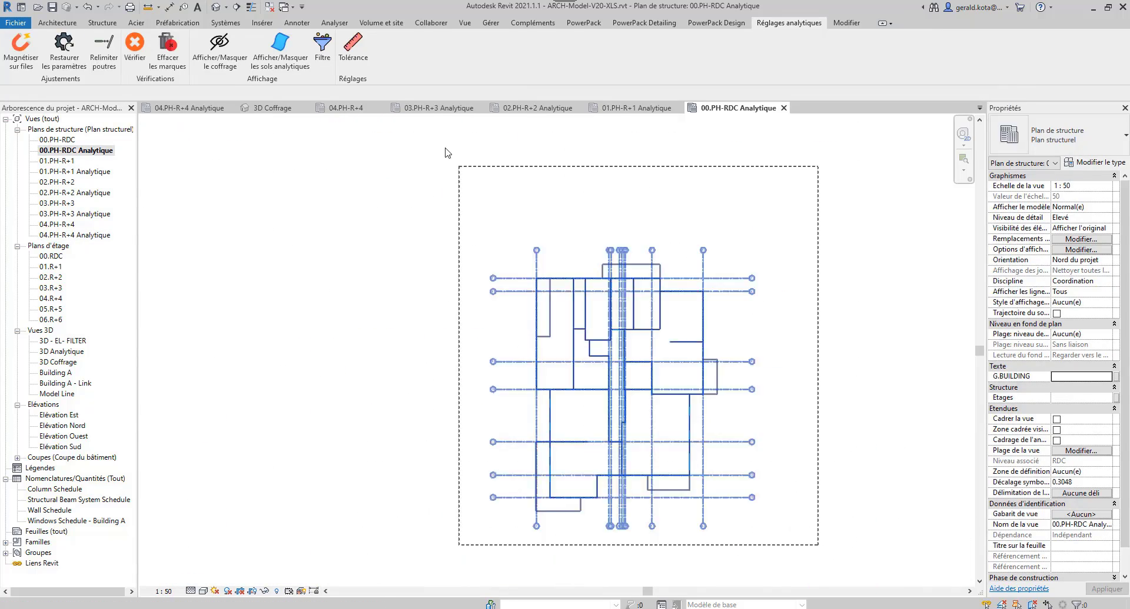
pyautogui.click(789, 23)
pyautogui.click(135, 52)
pyautogui.scroll(8, 570, 386)
pyautogui.scroll(-3, 406, 441)
pyautogui.moveTo(564, 176); pyautogui.dragTo(464, 478, button='middle')
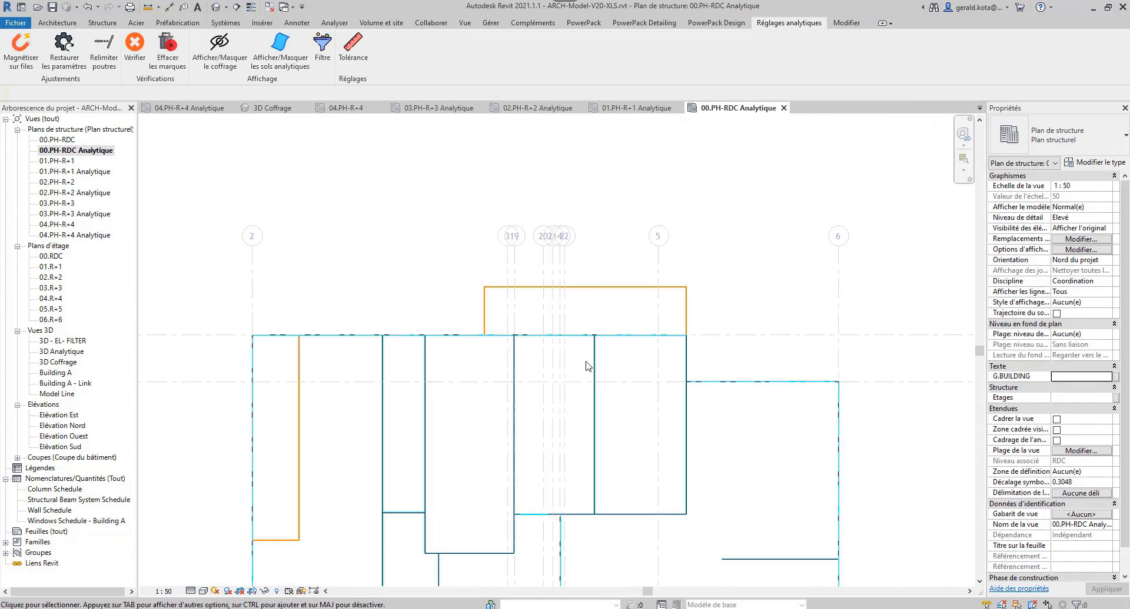
# - Run the verification again on the whole ground-floor plan and inspect the marked wall junctions with the formwork displayed
pyautogui.scroll(-5, 590, 368)
pyautogui.moveTo(706, 580); pyautogui.dragTo(429, 299)
pyautogui.click(789, 23)
pyautogui.click(135, 52)
pyautogui.scroll(7, 611, 391)
pyautogui.click(531, 360)
pyautogui.scroll(-3, 684, 406)
pyautogui.scroll(-3, 683, 405)
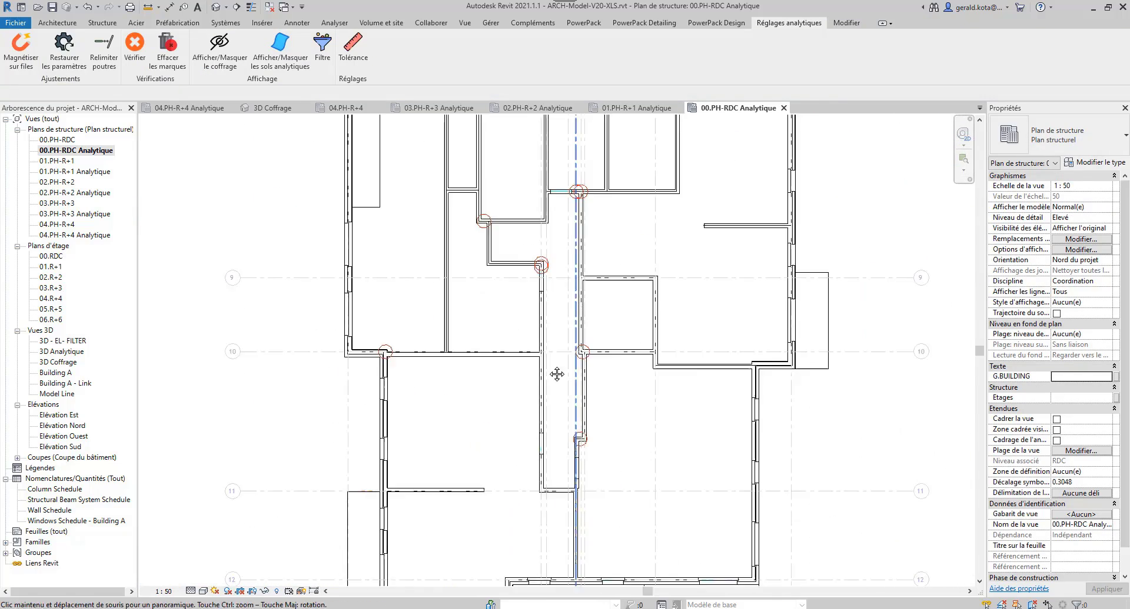
pyautogui.scroll(-2, 555, 373)
# - Open the 3D Analytique view and review the GRAITEC transfer settings, including the concrete section mappings for rectangular beams and T columns
pyautogui.doubleClick(65, 353)
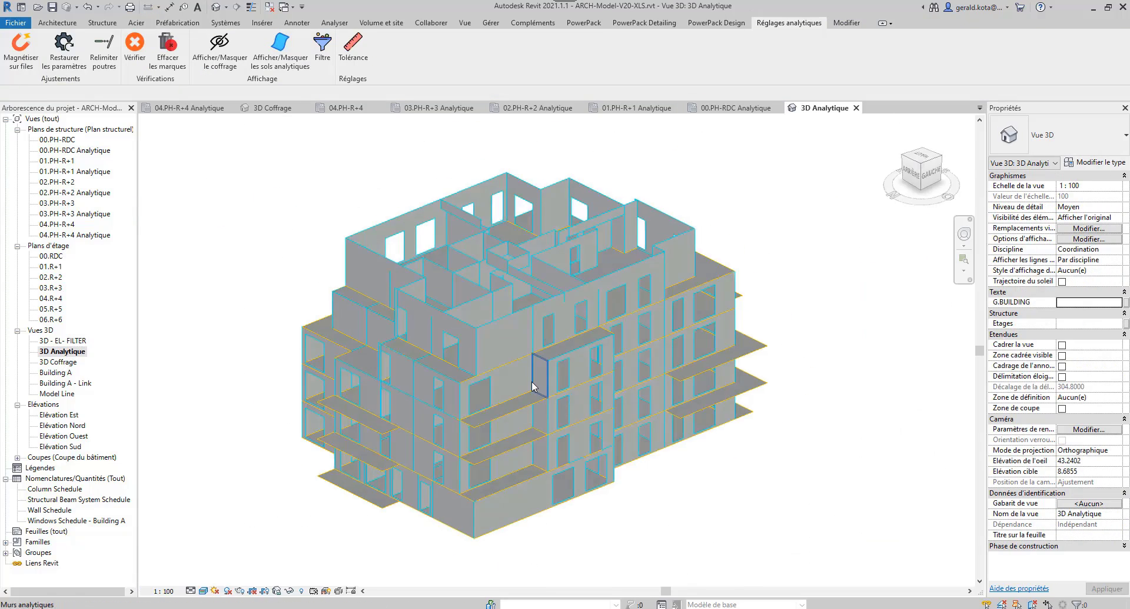
pyautogui.click(494, 351)
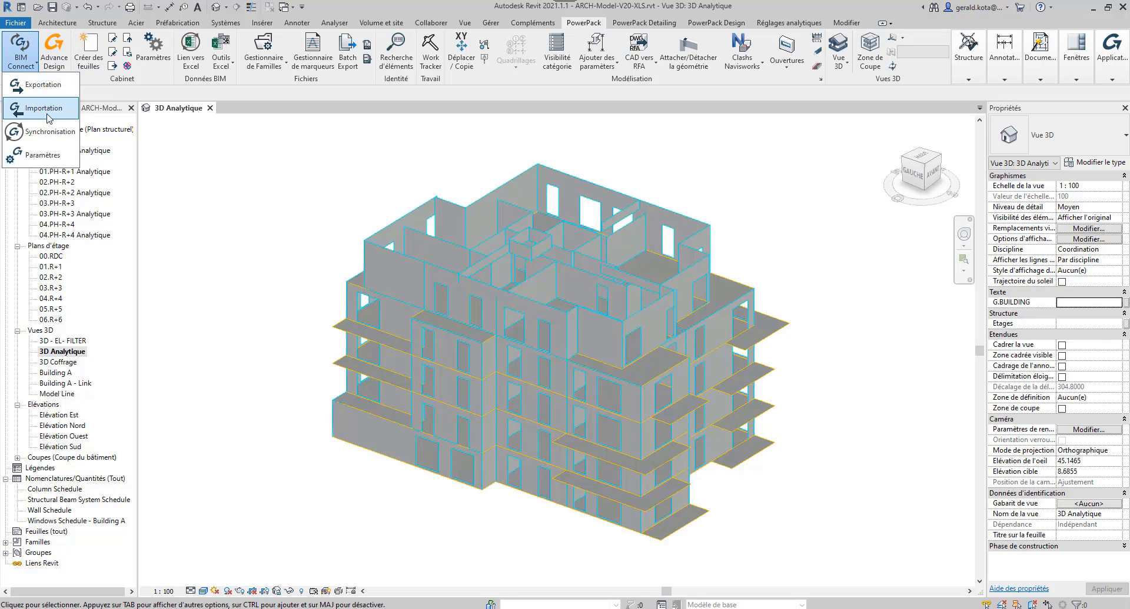
pyautogui.click(52, 155)
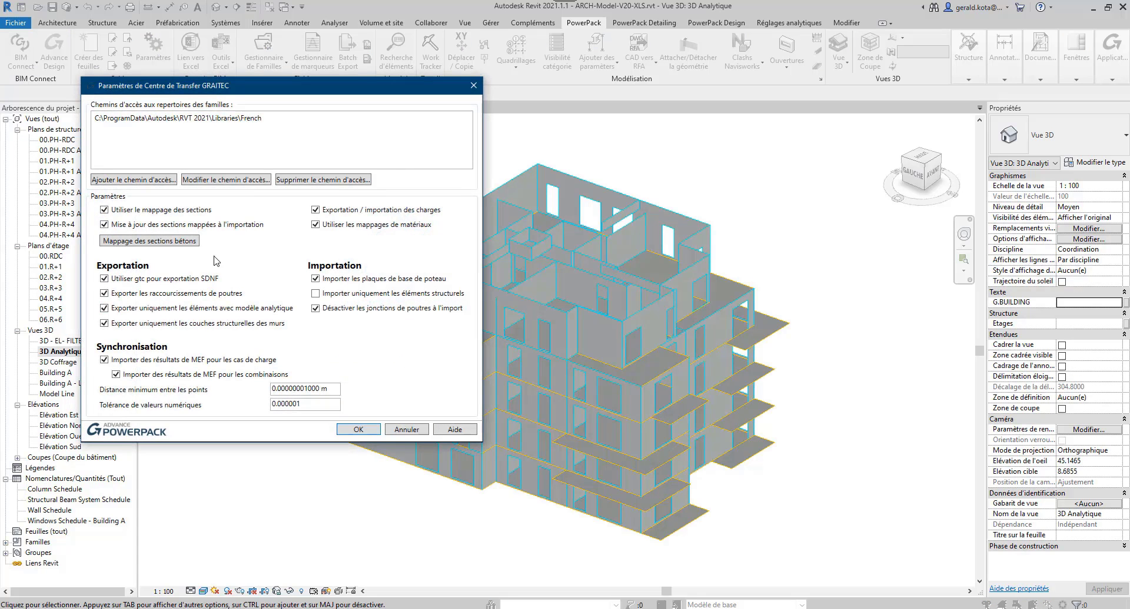
pyautogui.click(177, 242)
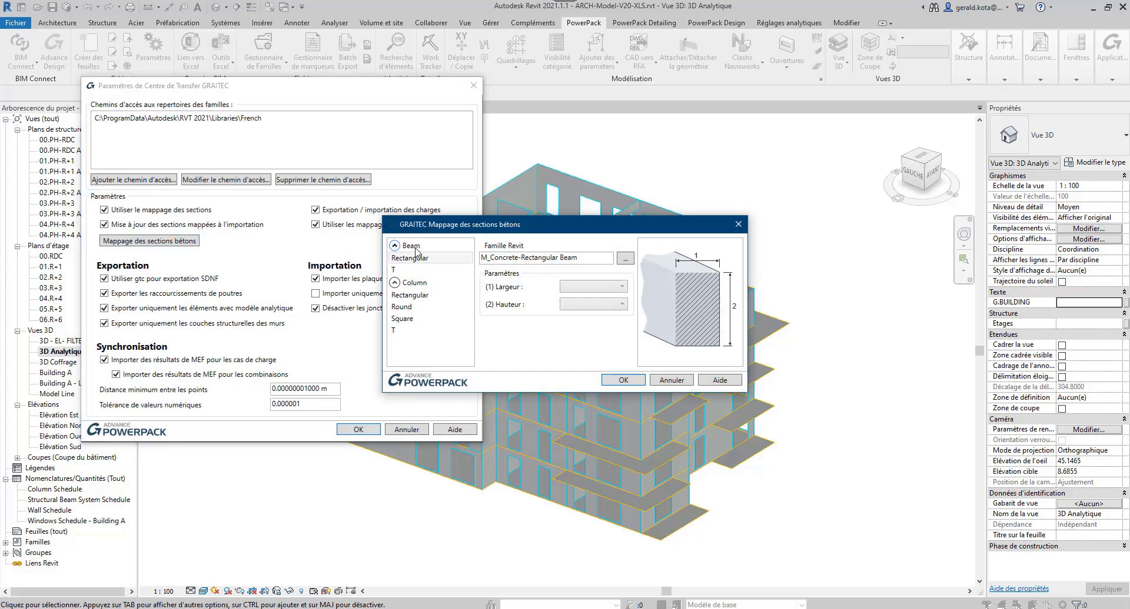
pyautogui.click(419, 260)
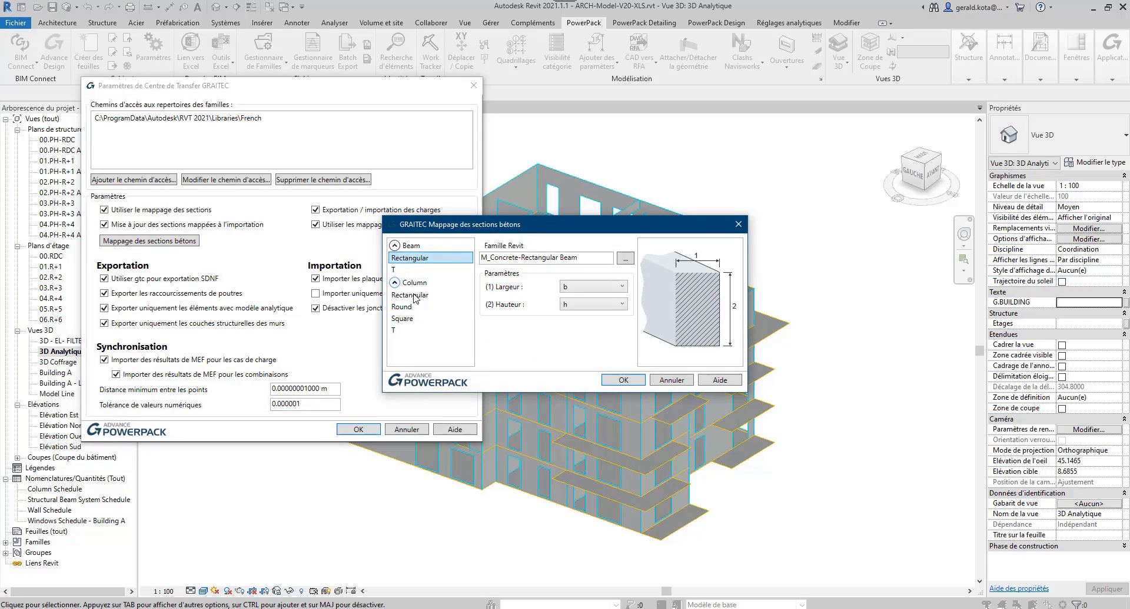
pyautogui.click(419, 331)
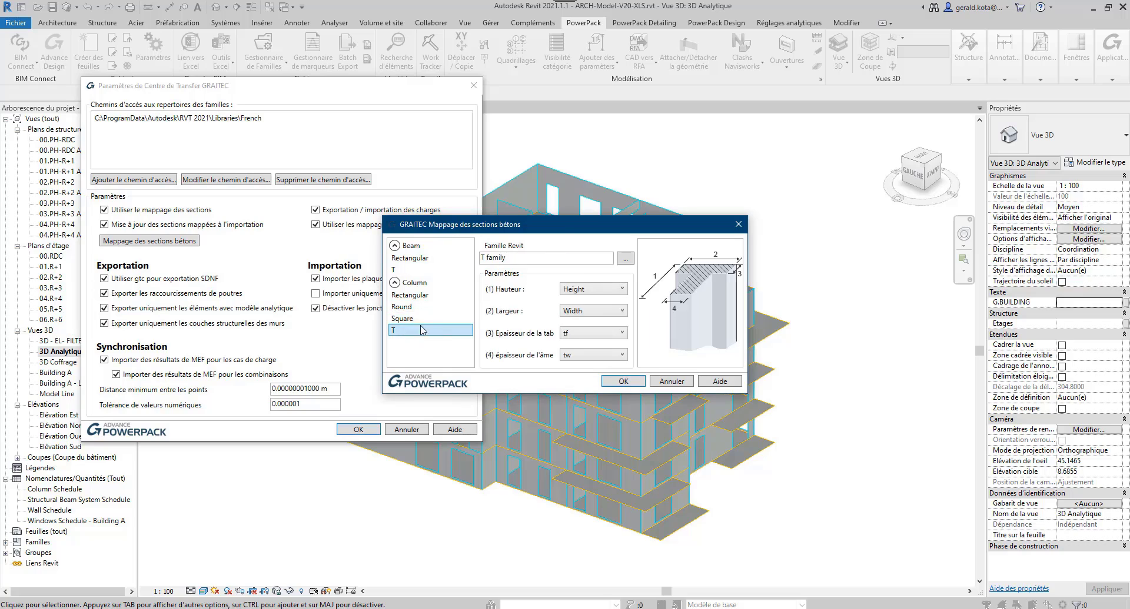
pyautogui.click(419, 259)
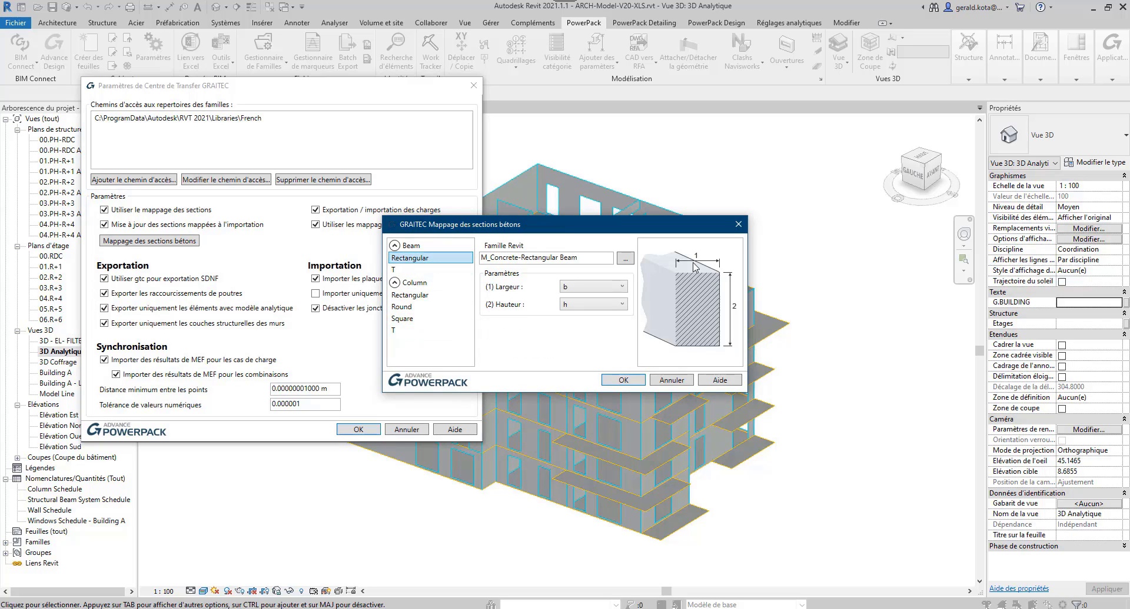
pyautogui.click(621, 381)
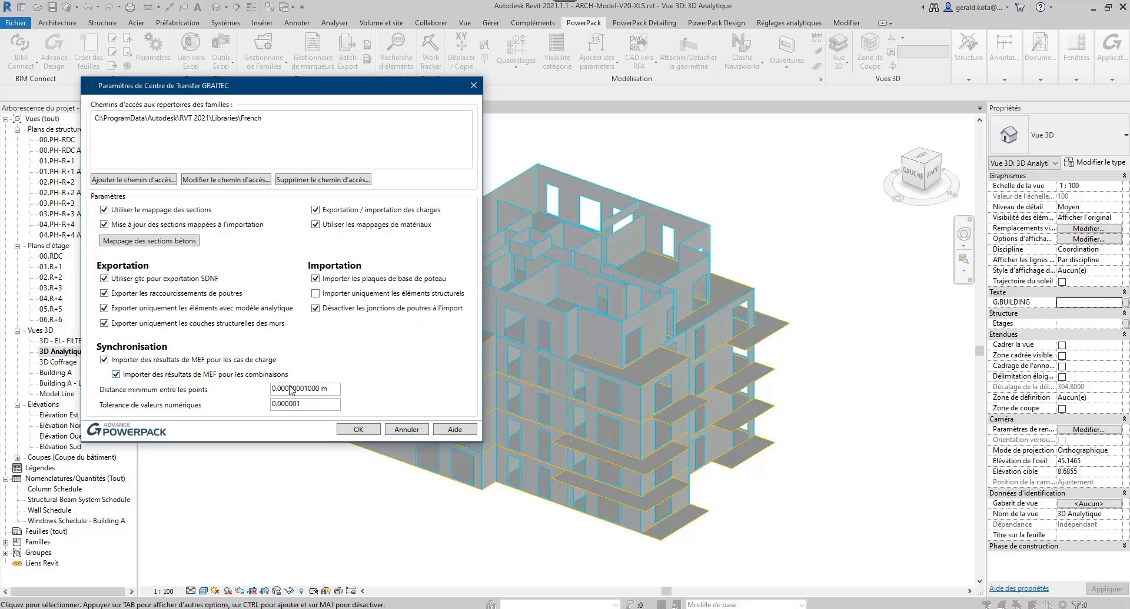
pyautogui.click(360, 430)
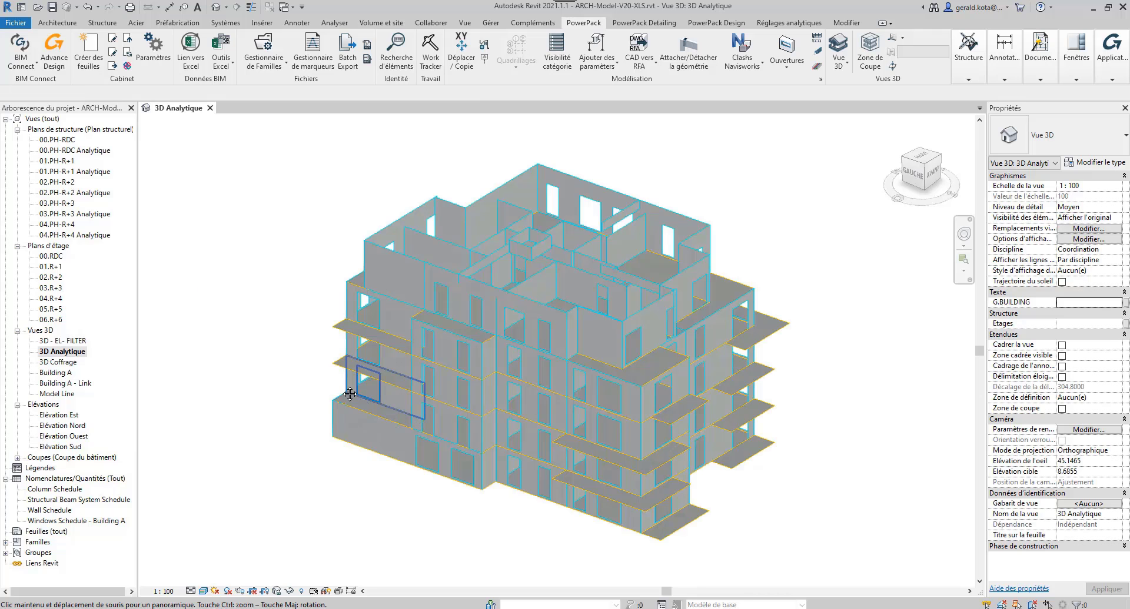
# - Export the model in GRAITEC BIM format, overwriting Rvt - Calcul.gtcx, without generating a report
pyautogui.moveTo(350, 394); pyautogui.dragTo(347, 393, button='middle')
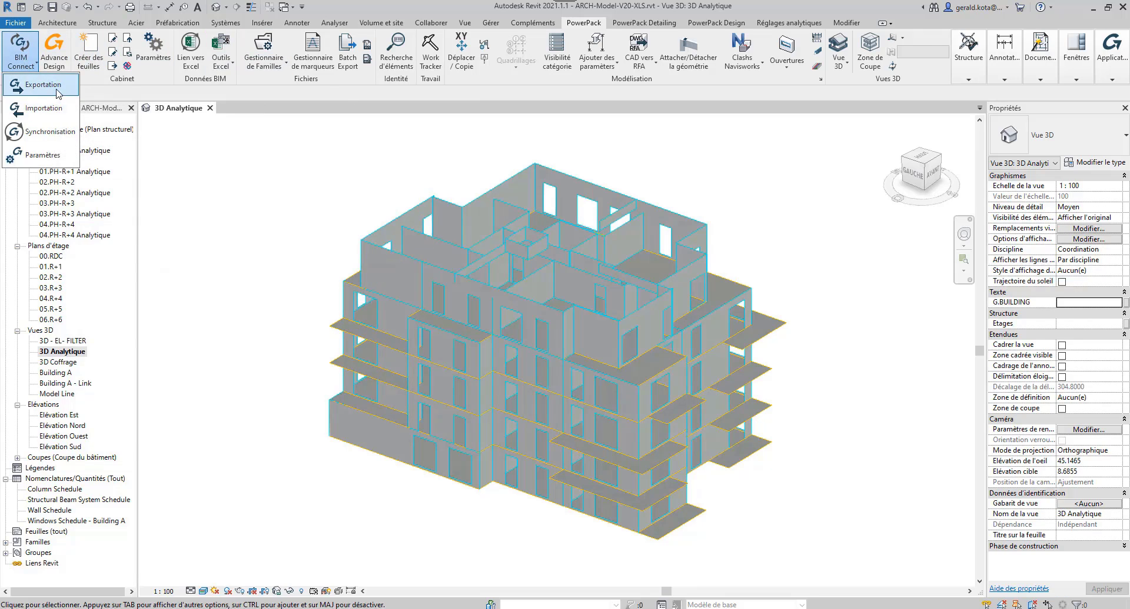
pyautogui.click(58, 92)
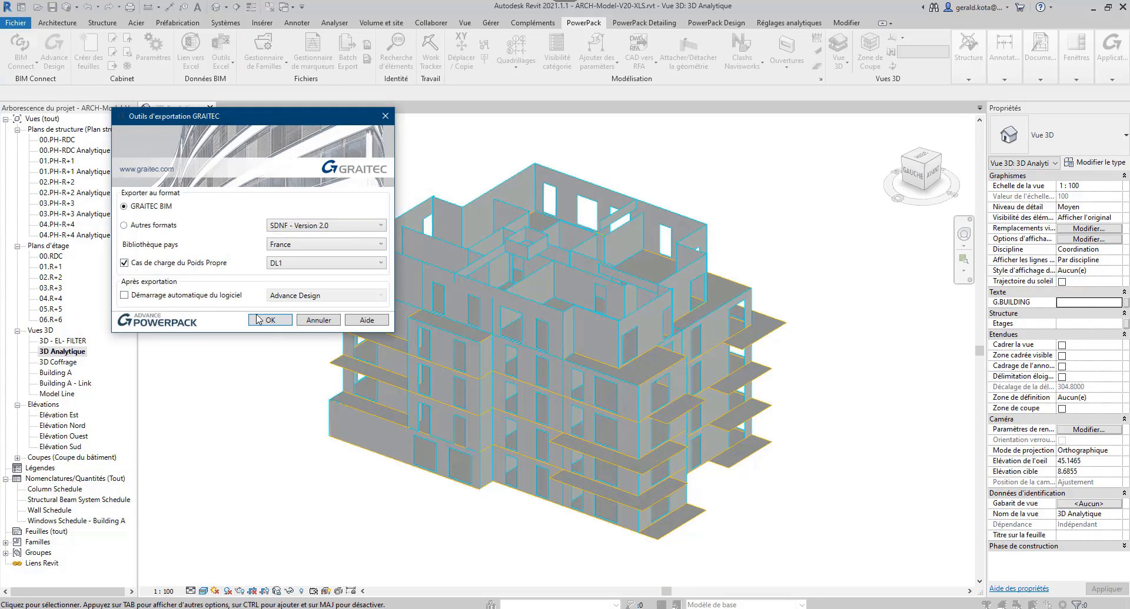
pyautogui.click(285, 321)
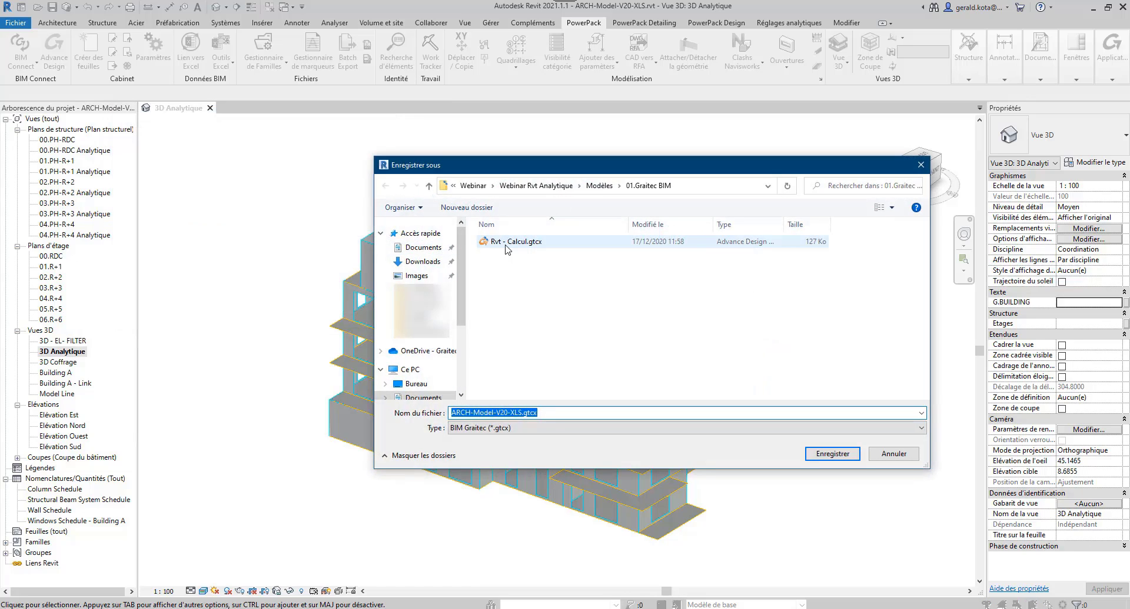
pyautogui.click(810, 455)
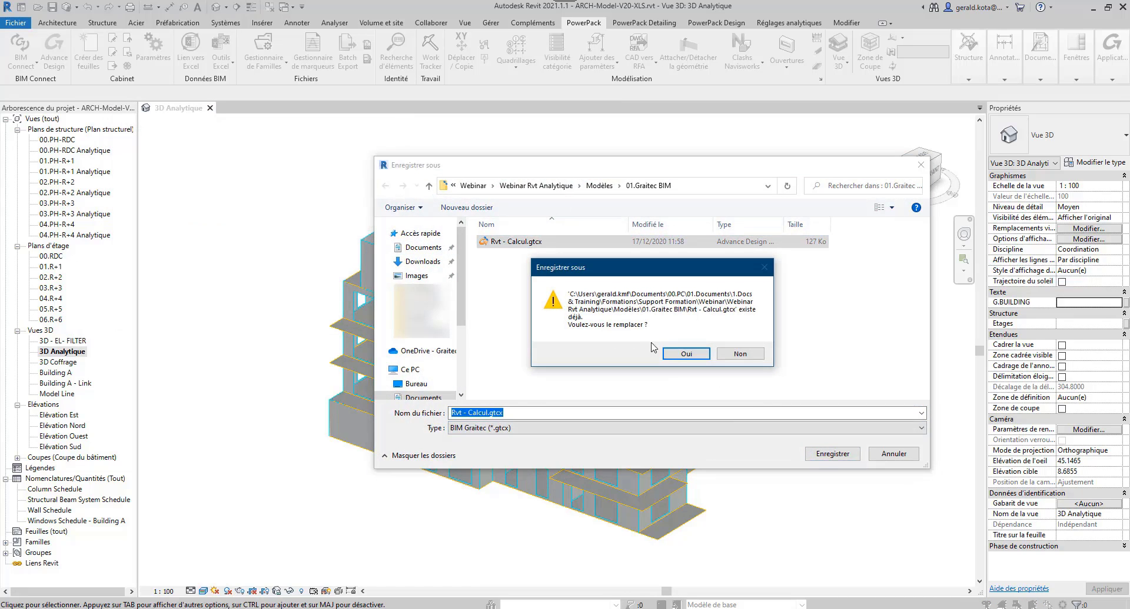
pyautogui.click(680, 354)
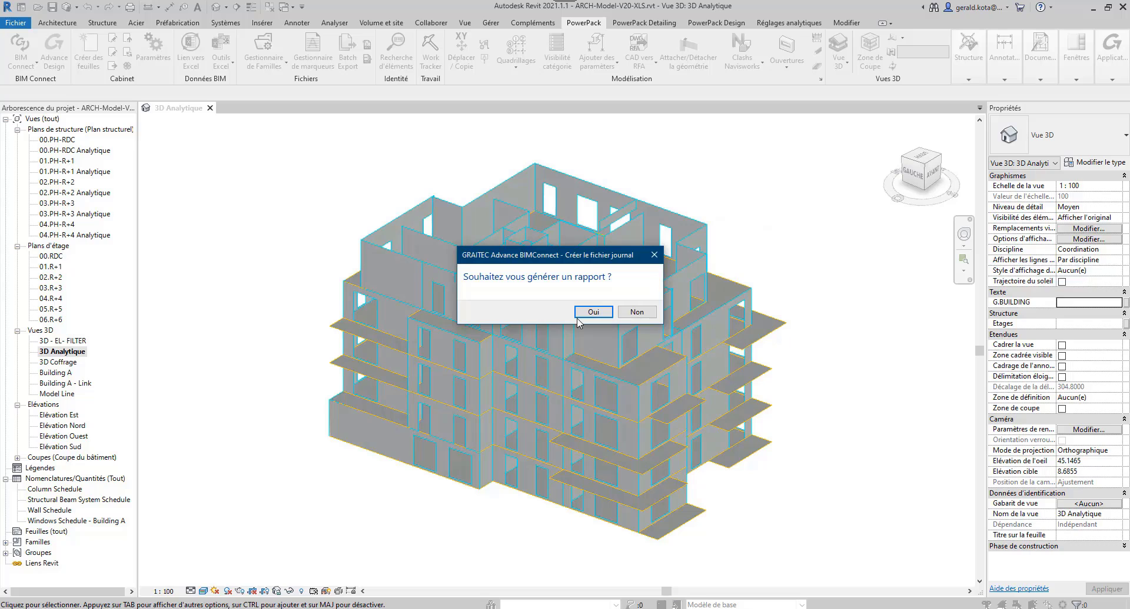
pyautogui.click(629, 313)
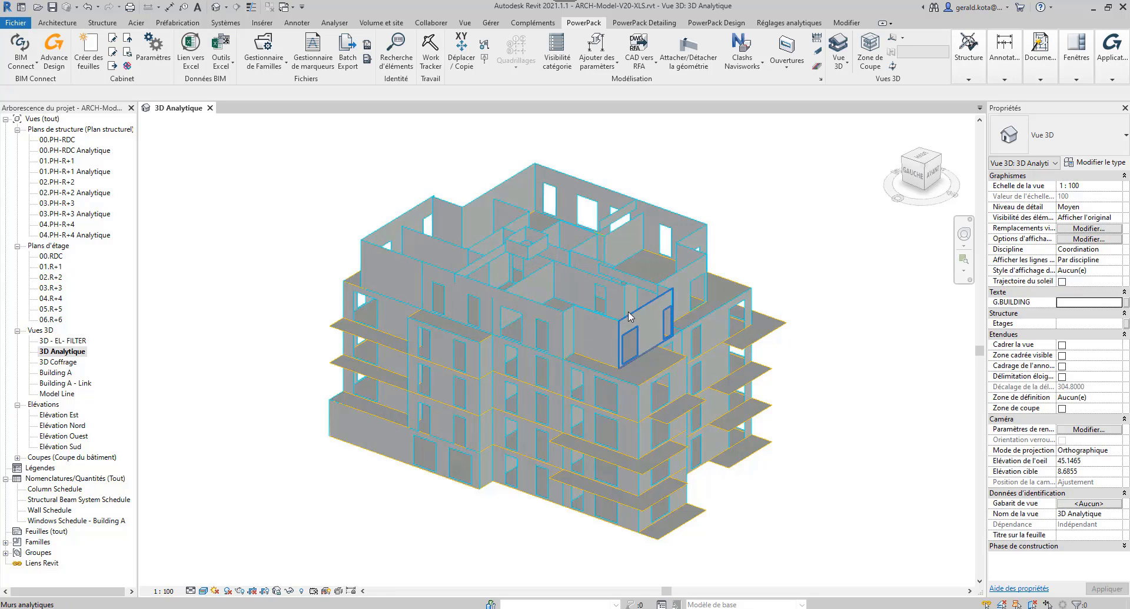
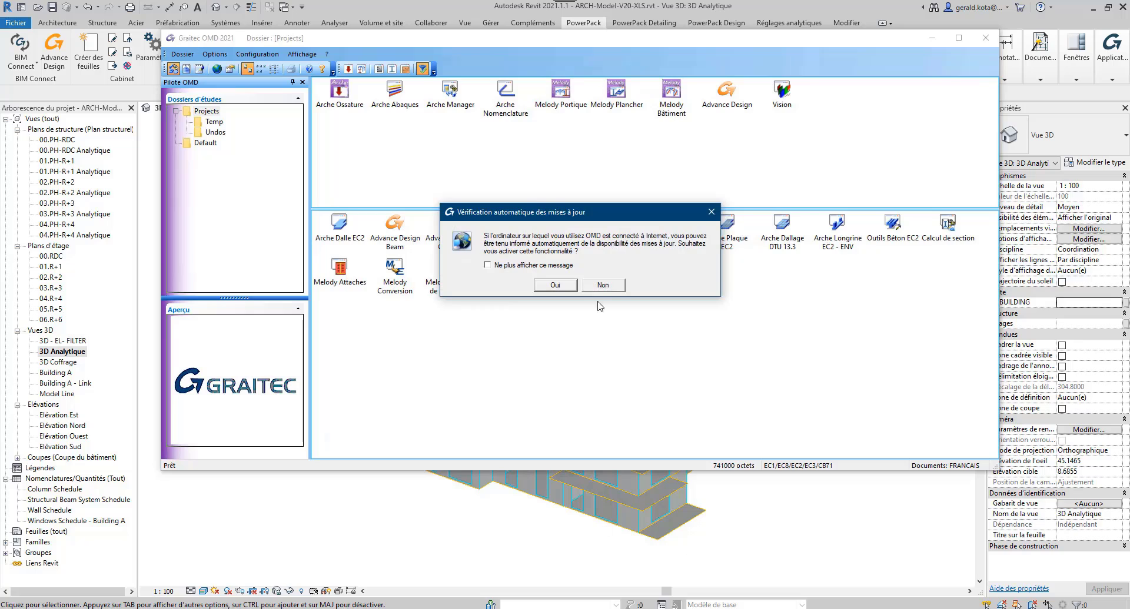
# - Decline the automatic update check in Graitec OMD and import Rvt - Calcul.gtcx into Arche Ossature as a BIM Graitec file
pyautogui.click(603, 288)
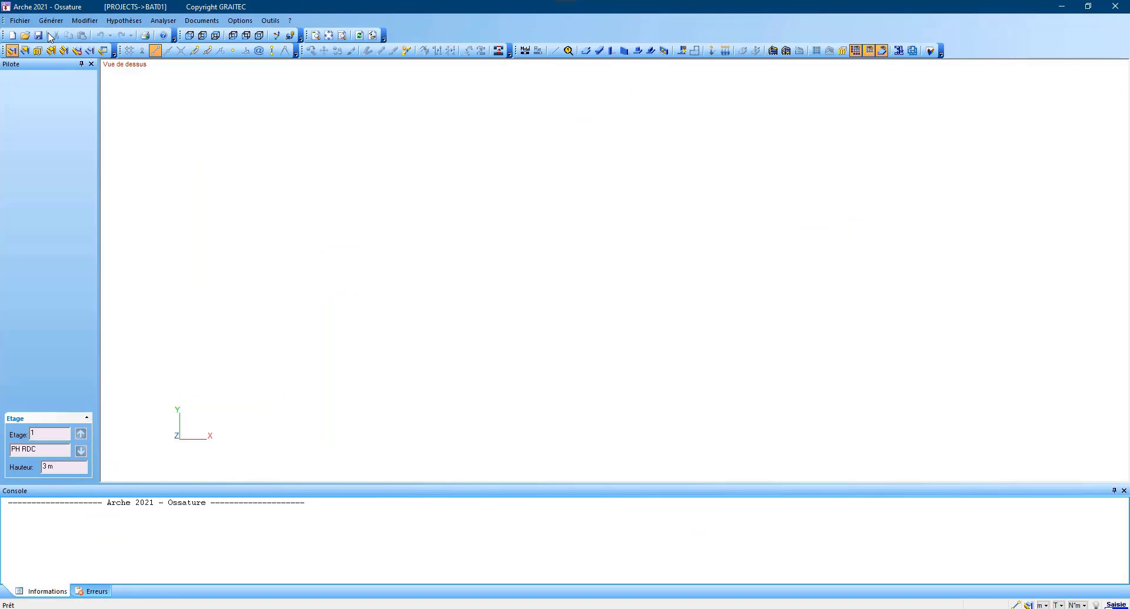
pyautogui.click(20, 20)
pyautogui.moveTo(92, 112)
pyautogui.click(215, 107)
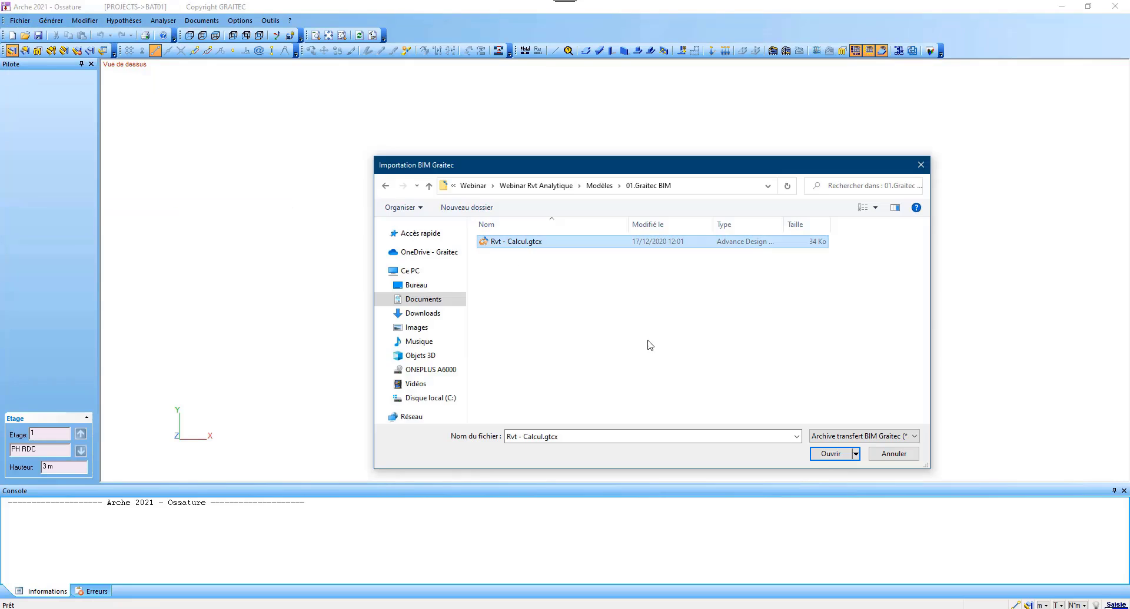
pyautogui.click(835, 457)
pyautogui.click(579, 337)
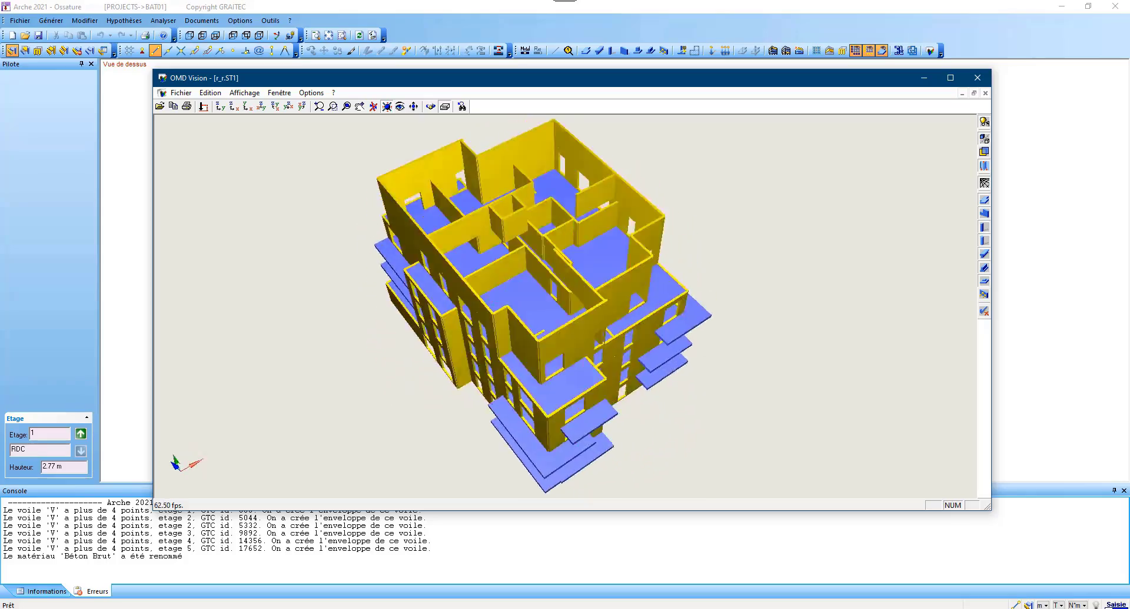
# - Close the OMD Vision preview of the imported building and go up one storey in the plan
pyautogui.click(979, 79)
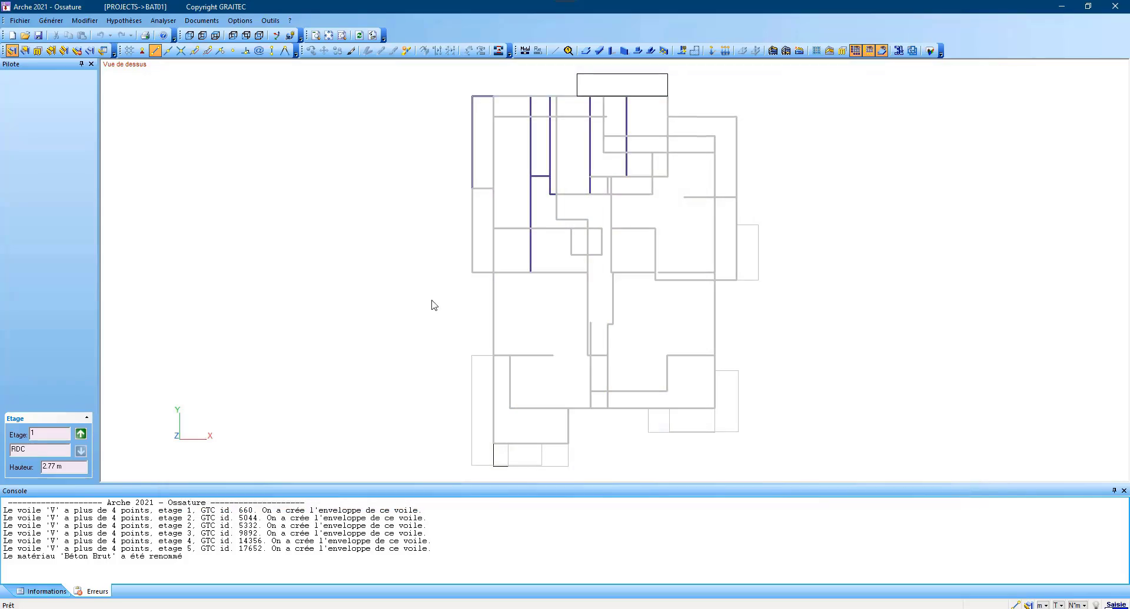
pyautogui.click(81, 436)
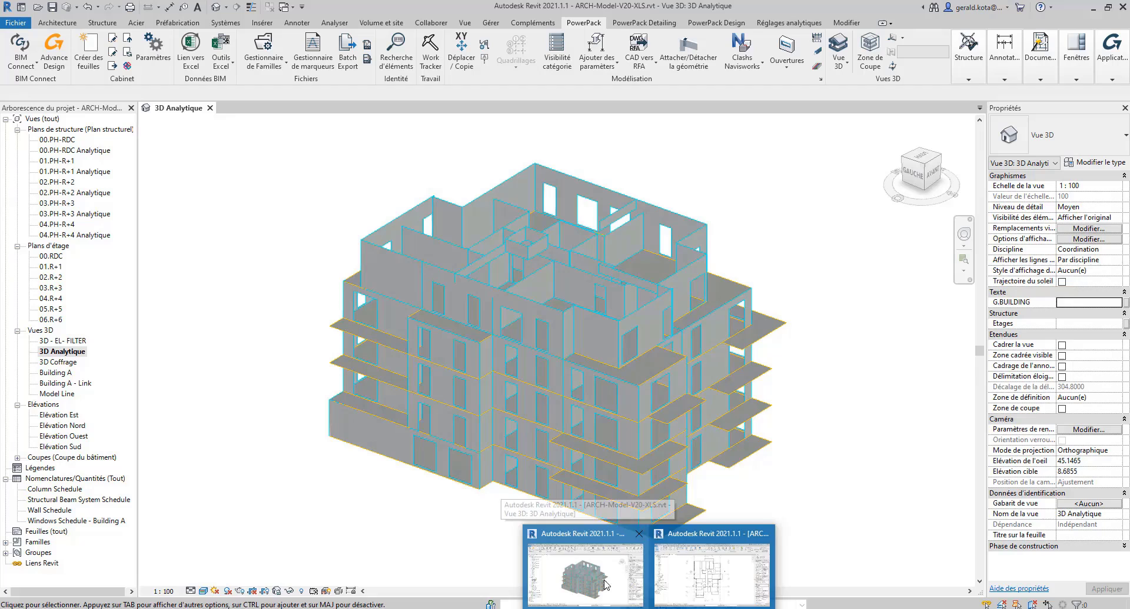
# - Switch back to Revit and take a closer look at the upper storeys in the 3D Analytique view
pyautogui.click(579, 562)
pyautogui.scroll(4, 610, 312)
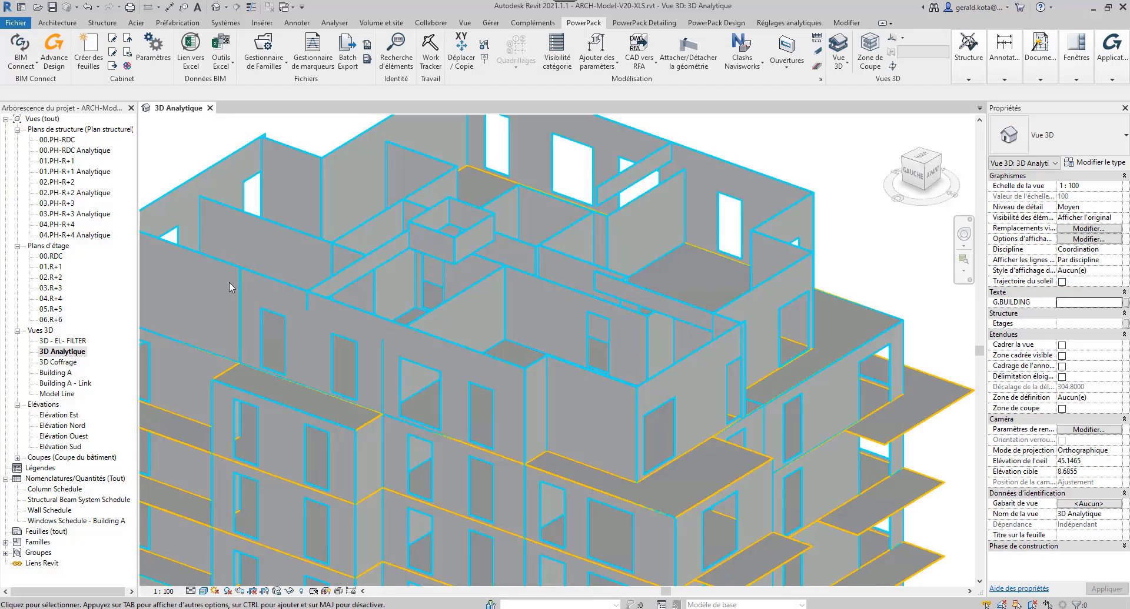
# - Open the Elévation Sud view and lower level R+6 to about 14.78, just above level R+5
pyautogui.click(60, 447)
pyautogui.doubleClick(64, 451)
pyautogui.scroll(3, 758, 264)
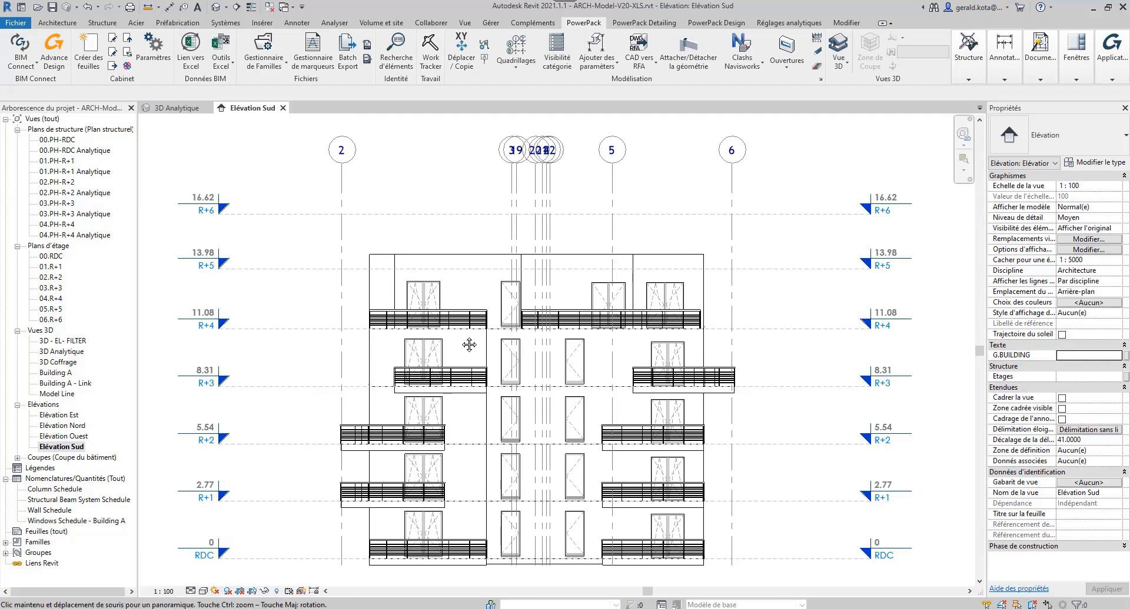
pyautogui.moveTo(758, 264); pyautogui.dragTo(751, 264, button='middle')
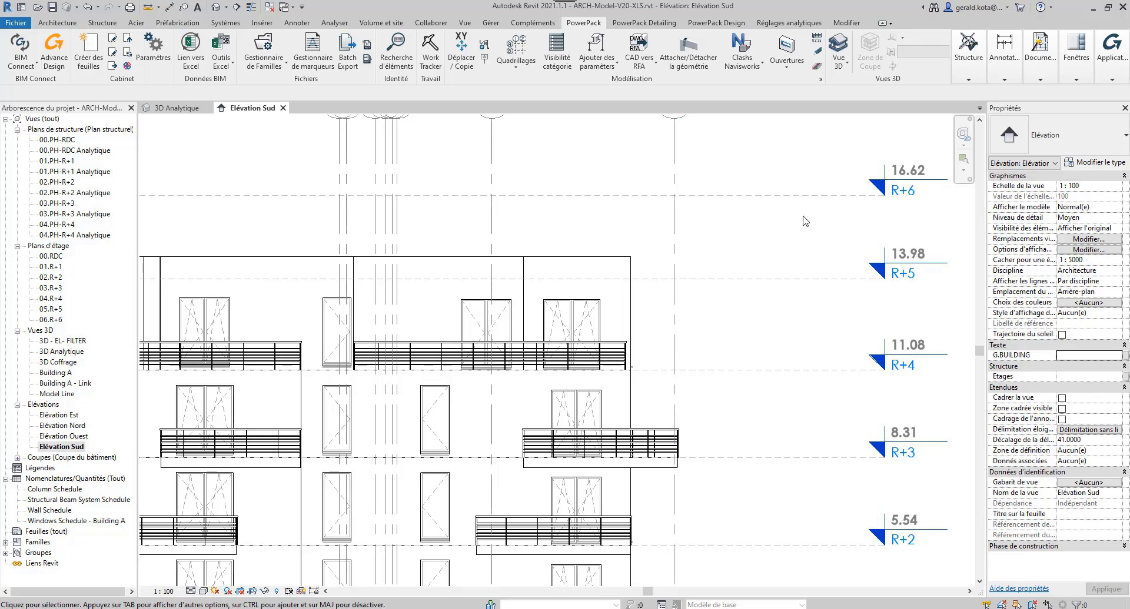
pyautogui.moveTo(739, 198); pyautogui.dragTo(744, 254)
pyautogui.scroll(-2, 717, 275)
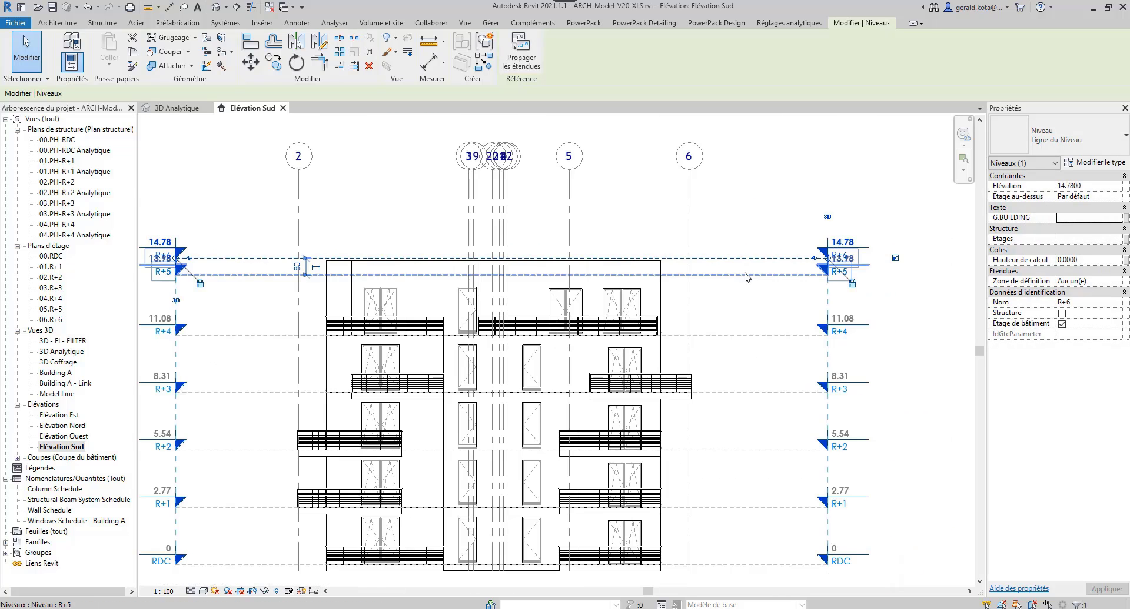
# - Reference the temporary dimension of level R+6 to the top of the walls and place the level there, at elevation 14.68
pyautogui.moveTo(746, 277); pyautogui.dragTo(658, 324, button='middle')
pyautogui.moveTo(547, 276); pyautogui.dragTo(676, 219, button='middle')
pyautogui.scroll(4, 629, 262)
pyautogui.moveTo(658, 276); pyautogui.dragTo(964, 279, button='middle')
pyautogui.scroll(4, 358, 260)
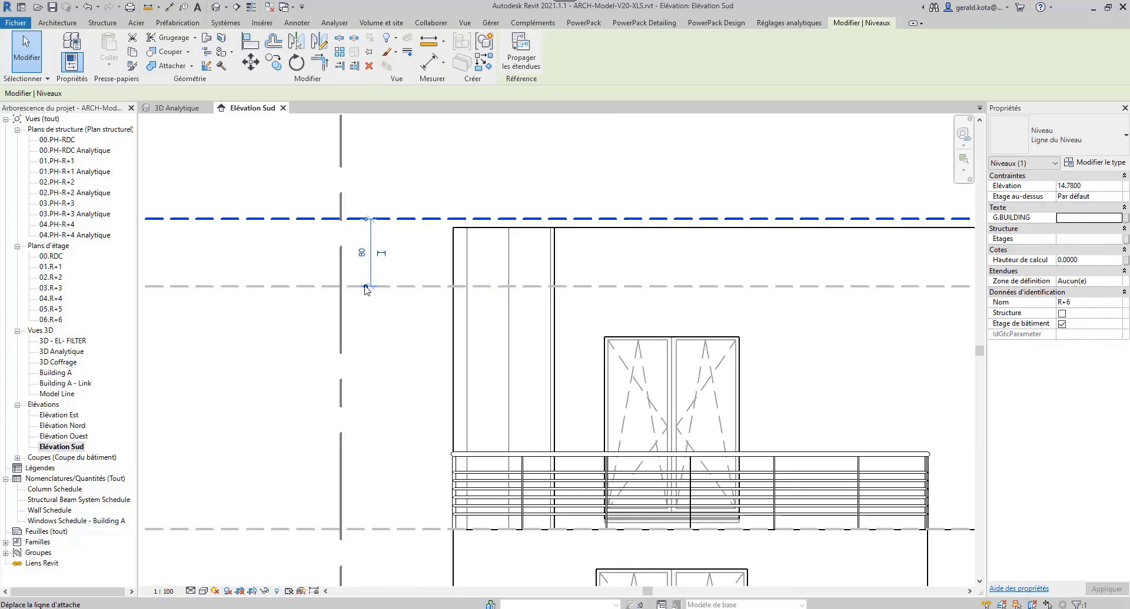
pyautogui.click(460, 233)
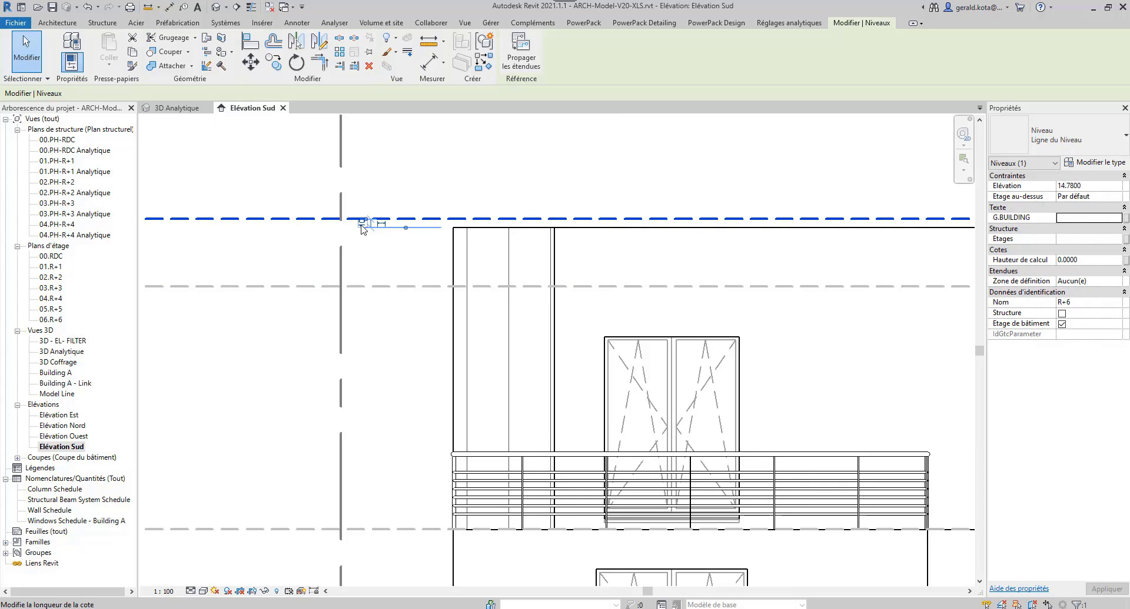
pyautogui.click(362, 225)
pyautogui.write('0,1000')
pyautogui.press('Return')
pyautogui.scroll(-3, 377, 248)
pyautogui.click(398, 259)
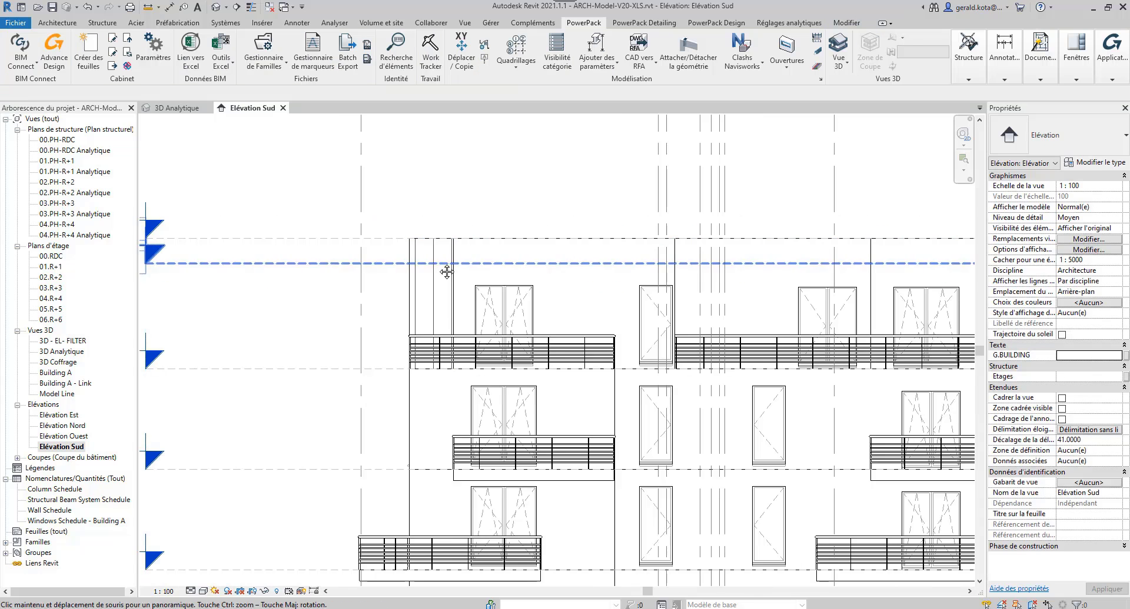
# - Zoom to the upper level heads and calculate the height between R+6 and R+5 (14.68 - 13.98) in the Calculator
pyautogui.moveTo(445, 270); pyautogui.dragTo(428, 258, button='middle')
pyautogui.scroll(-3, 428, 258)
pyautogui.moveTo(556, 269); pyautogui.dragTo(506, 271, button='middle')
pyautogui.scroll(3, 305, 247)
pyautogui.moveTo(566, 309); pyautogui.dragTo(147, 319, button='middle')
pyautogui.scroll(3, 771, 262)
pyautogui.moveTo(698, 202); pyautogui.dragTo(647, 202, button='middle')
pyautogui.press('XF86Calculator')
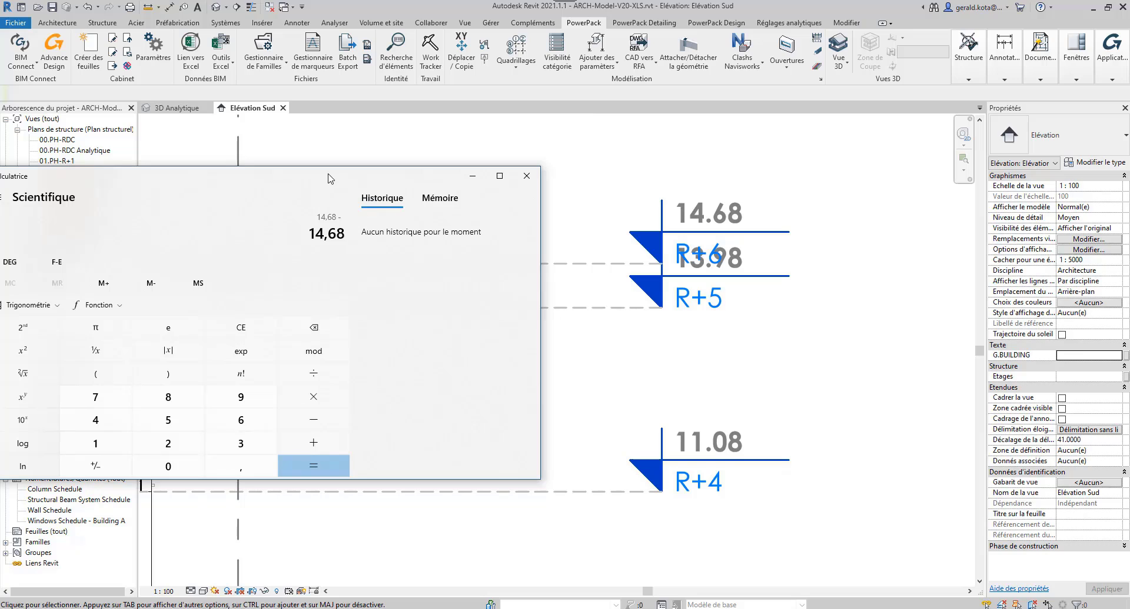
pyautogui.press('Return')
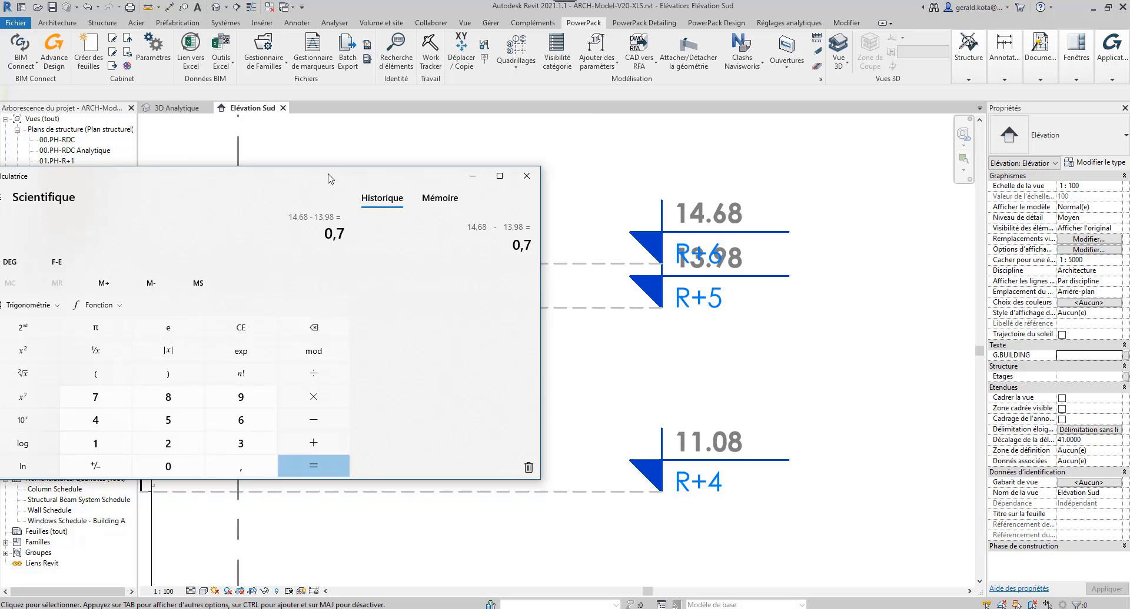
pyautogui.click(472, 175)
# - Switch to Arche Ossature, set the height of storey 6 (R+5) to 0.7 m and check the model in 3D
pyautogui.hotkey('alt', 'Tab')
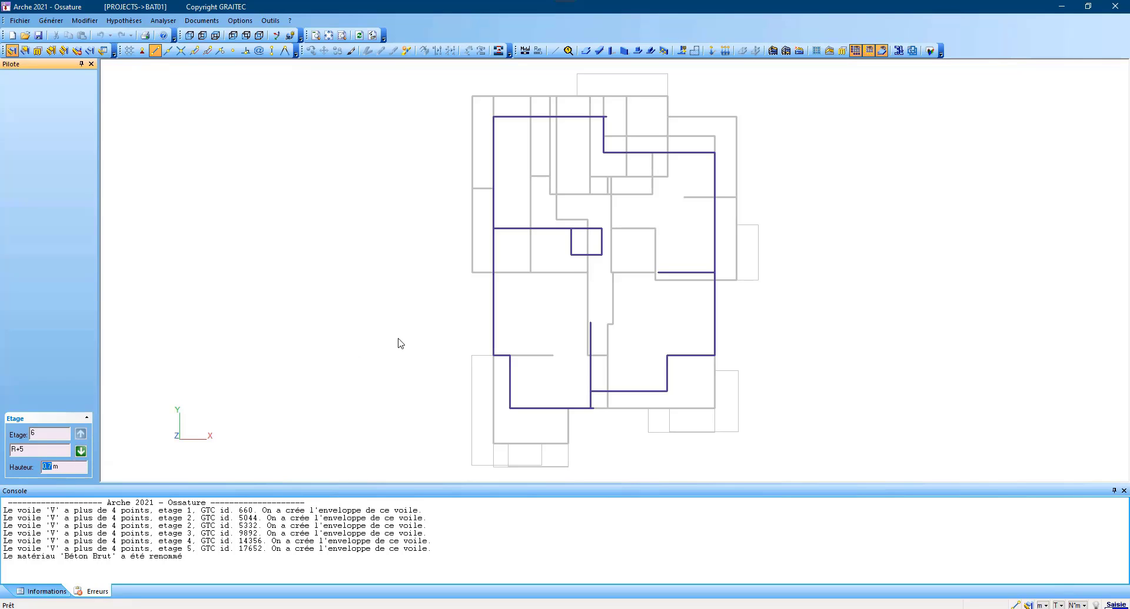
pyautogui.moveTo(405, 338); pyautogui.dragTo(388, 338, button='middle')
pyautogui.scroll(1, 388, 338)
pyautogui.scroll(-1, 389, 339)
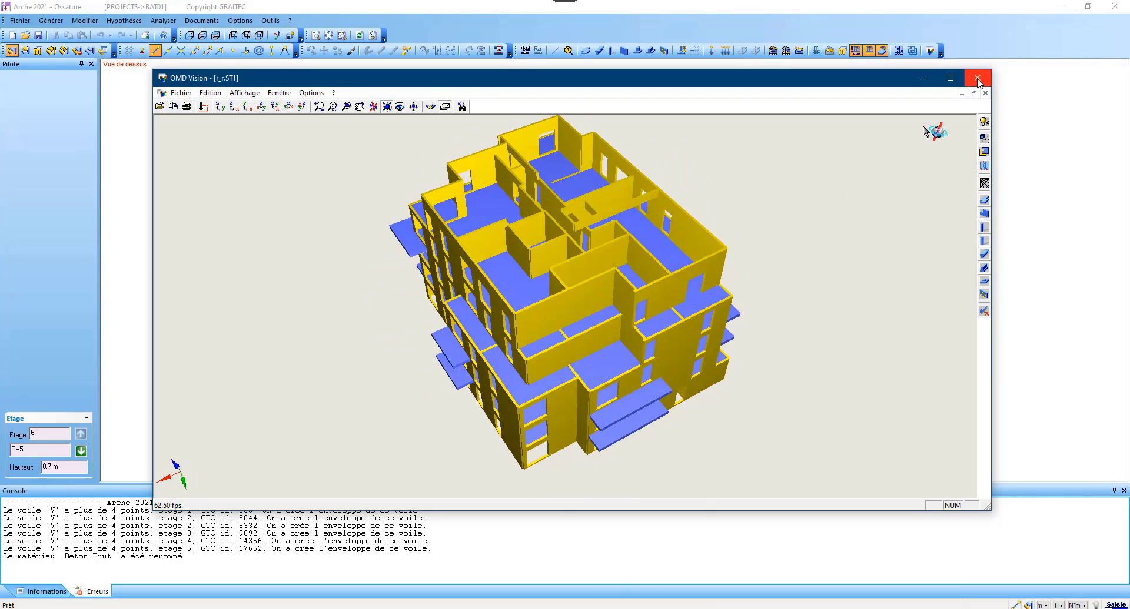
pyautogui.click(978, 78)
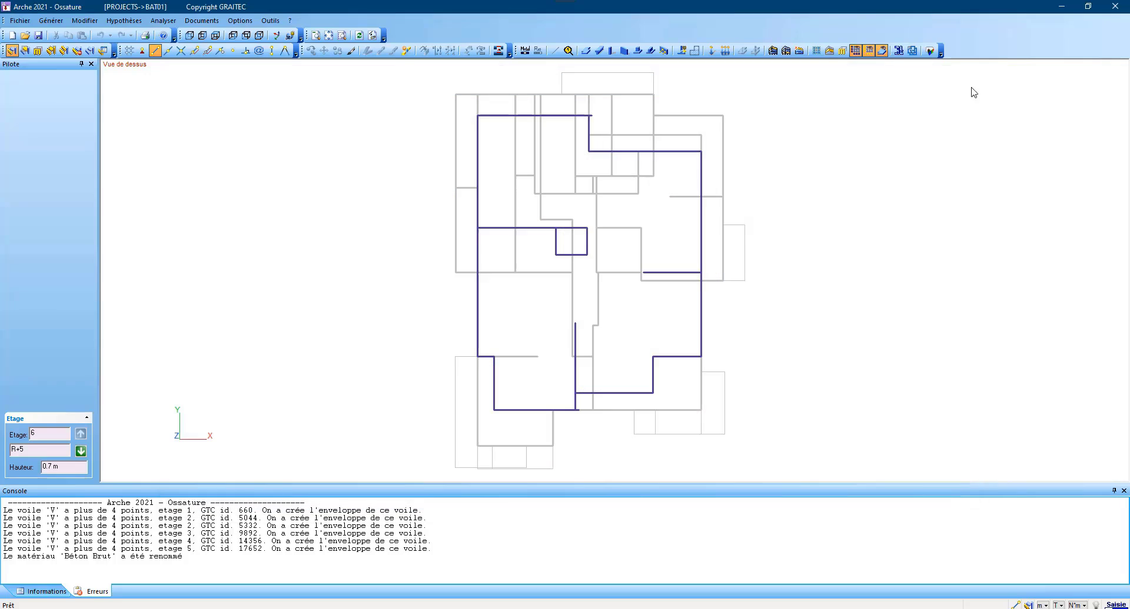
# - Hide the outlines of the other storeys and verify storey 6 (R+5)
pyautogui.click(829, 50)
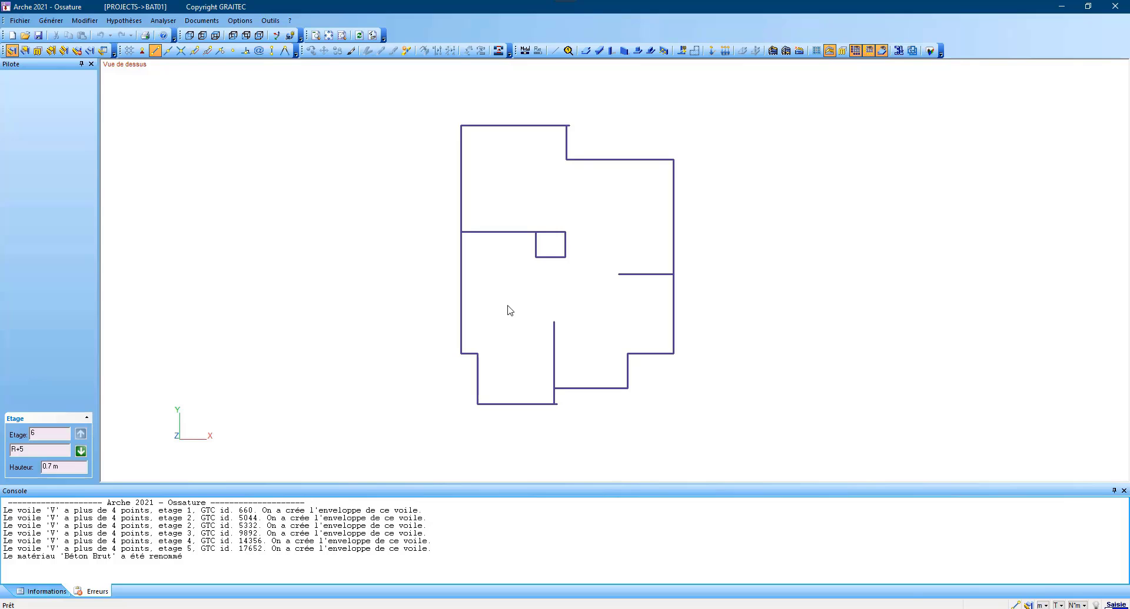
pyautogui.hotkey('alt', 'v')
pyautogui.click(602, 334)
pyautogui.scroll(3, 553, 269)
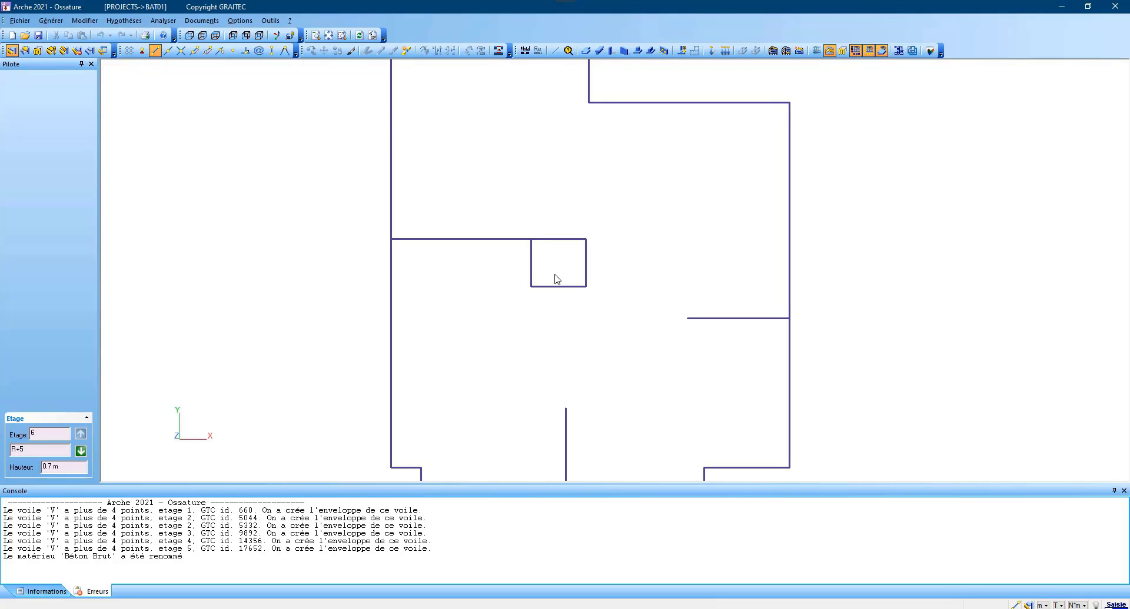
pyautogui.hotkey('alt', 'v')
pyautogui.click(601, 334)
pyautogui.scroll(-3, 573, 293)
pyautogui.scroll(4, 578, 141)
# - Examine the overlapping walls at the stepped upper corner and automatically trim all entities of storey 6 (R+5)
pyautogui.click(578, 139)
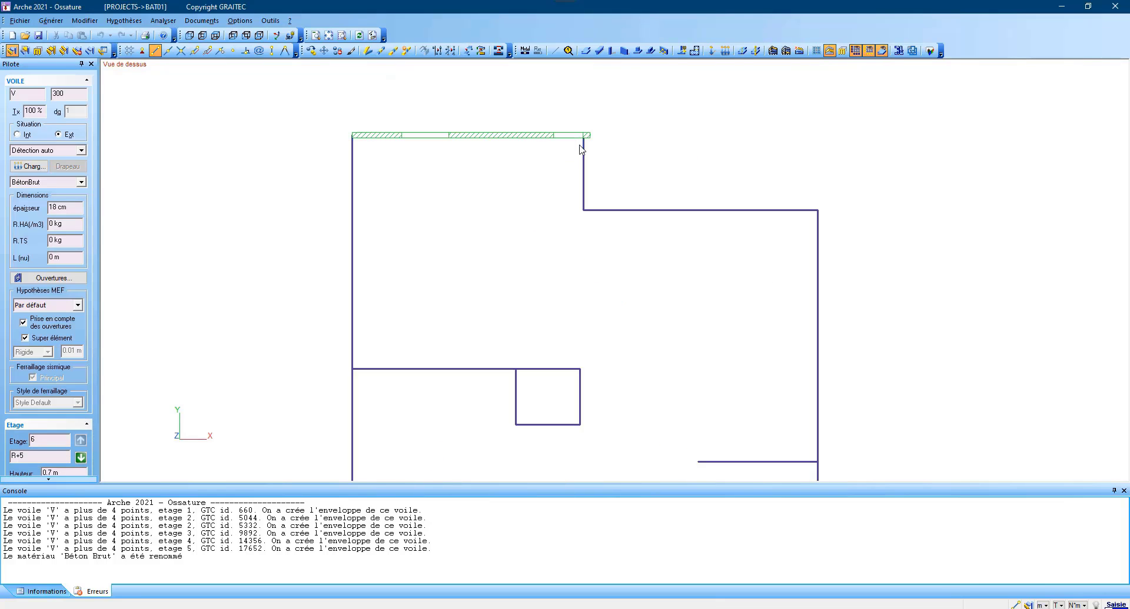
pyautogui.scroll(2, 581, 150)
pyautogui.click(584, 154)
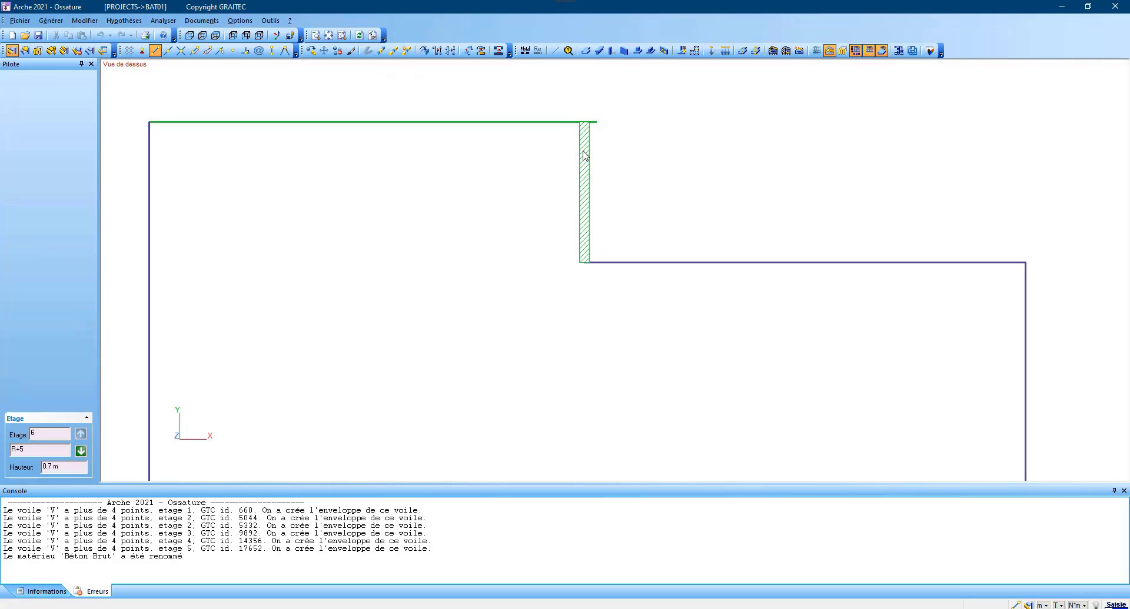
pyautogui.hotkey('alt', 'r')
pyautogui.click(547, 340)
pyautogui.scroll(-1, 570, 244)
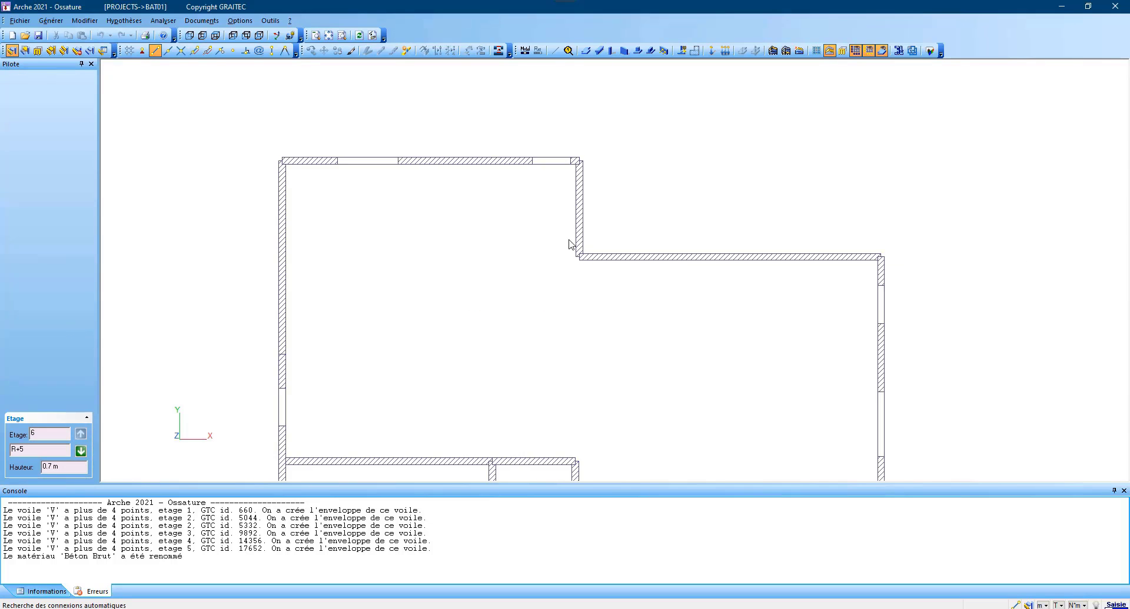
pyautogui.scroll(2, 580, 174)
pyautogui.scroll(-2, 580, 174)
pyautogui.scroll(-3, 487, 311)
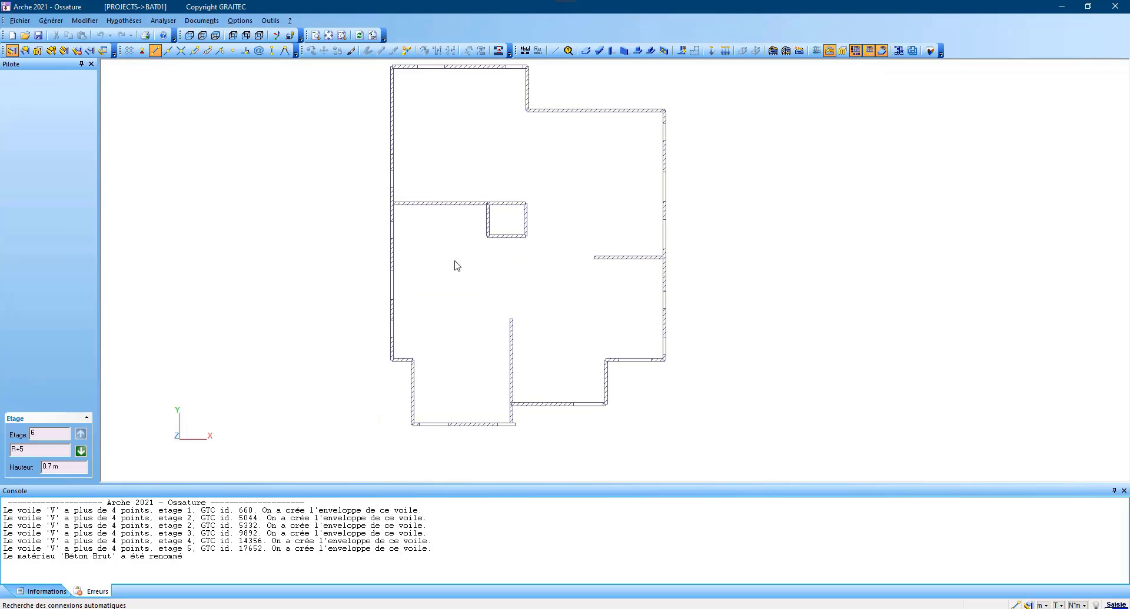
# - Go down to storey 5 (R+4), verify it and inspect the marked anomaly
pyautogui.click(81, 452)
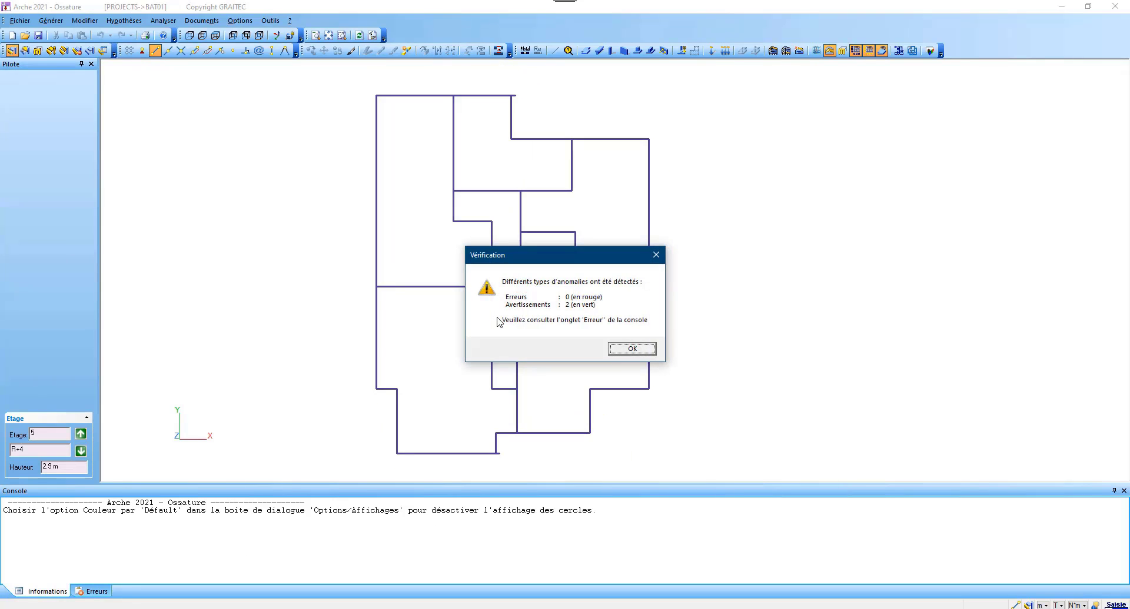
pyautogui.press('Return')
pyautogui.scroll(7, 522, 307)
pyautogui.scroll(-6, 525, 283)
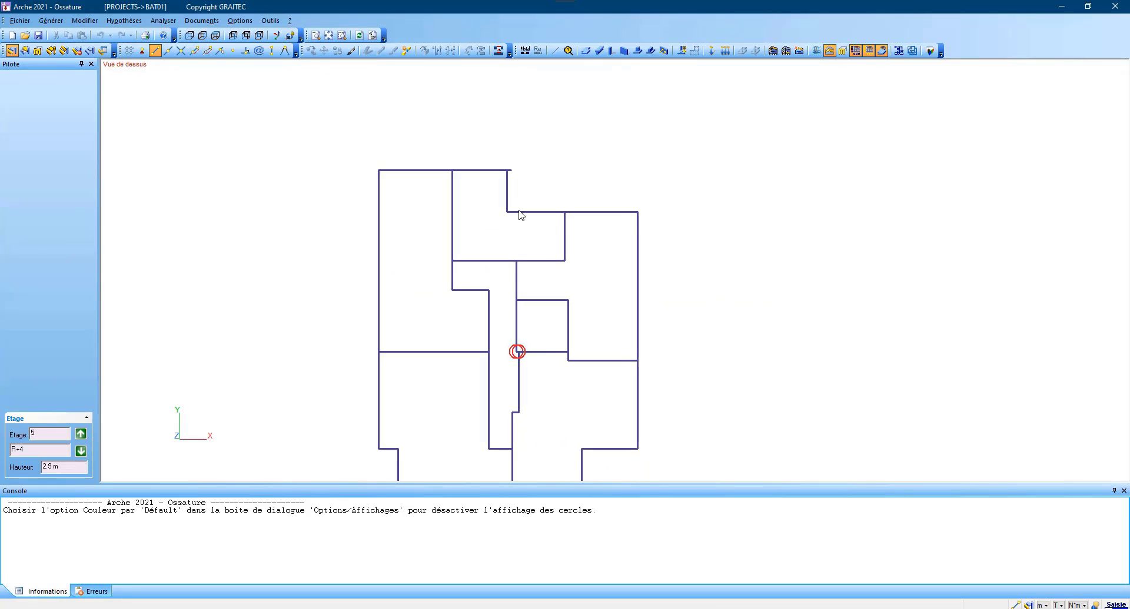
# - Automatically trim all entities of storey 5 (R+4)
pyautogui.click(542, 342)
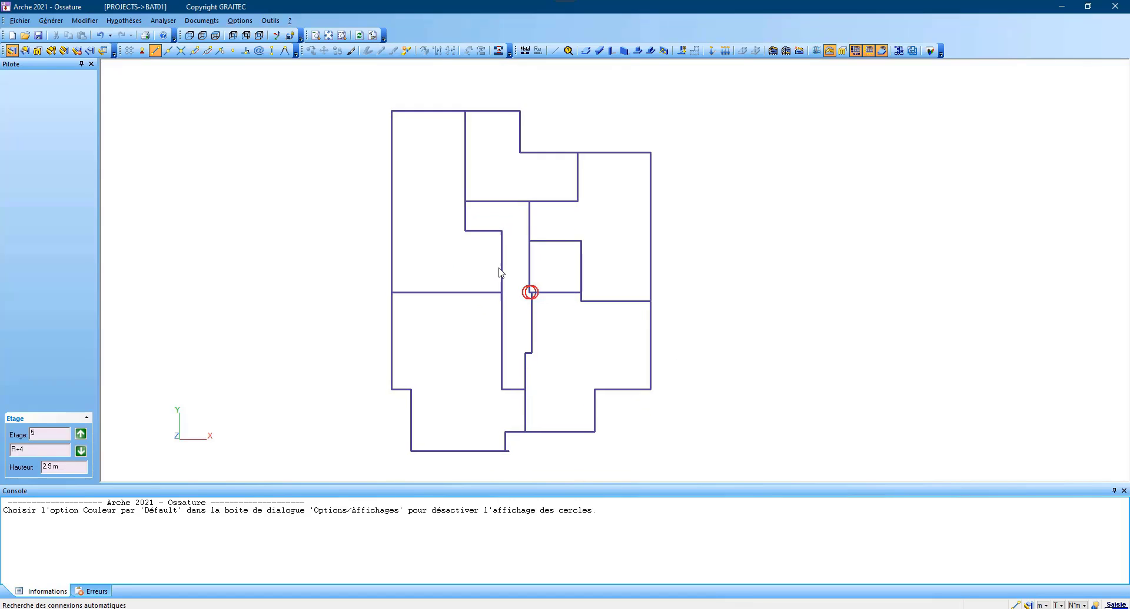
pyautogui.scroll(4, 505, 430)
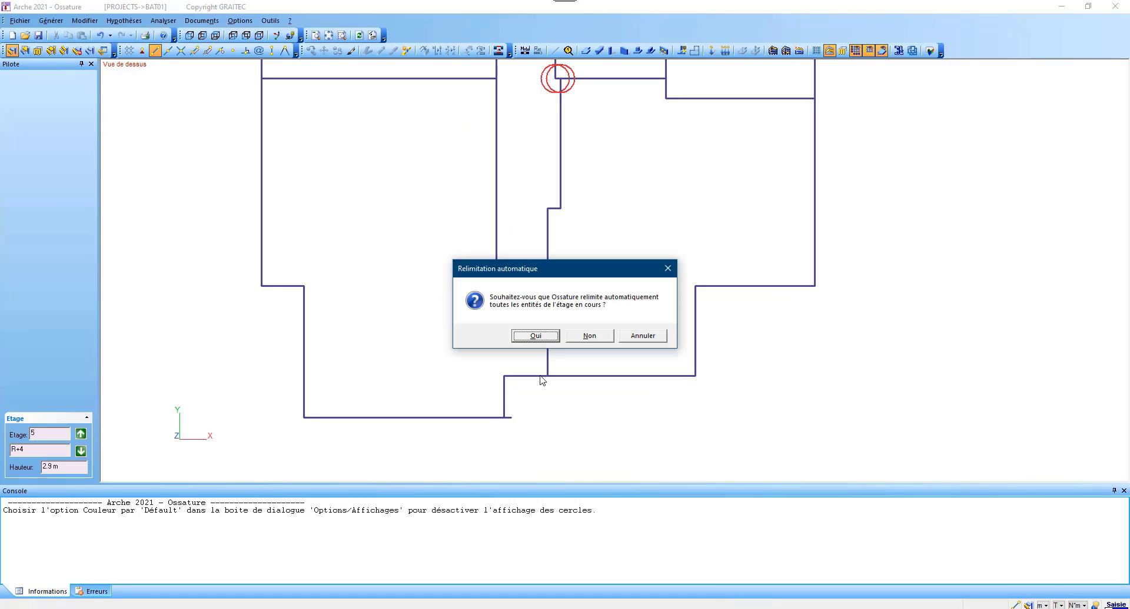
pyautogui.click(536, 336)
# - Try to trim the overhanging end of lower wall V 302 against the adjoining short wall
pyautogui.click(505, 417)
pyautogui.scroll(3, 487, 420)
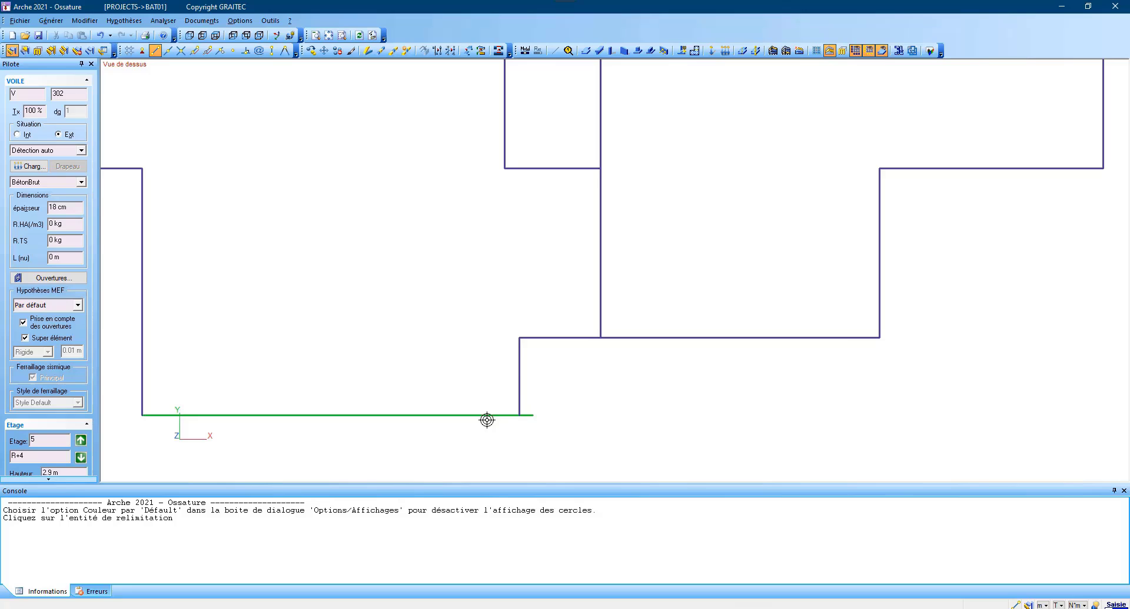
pyautogui.click(513, 378)
pyautogui.scroll(-2, 509, 380)
pyautogui.scroll(4, 504, 408)
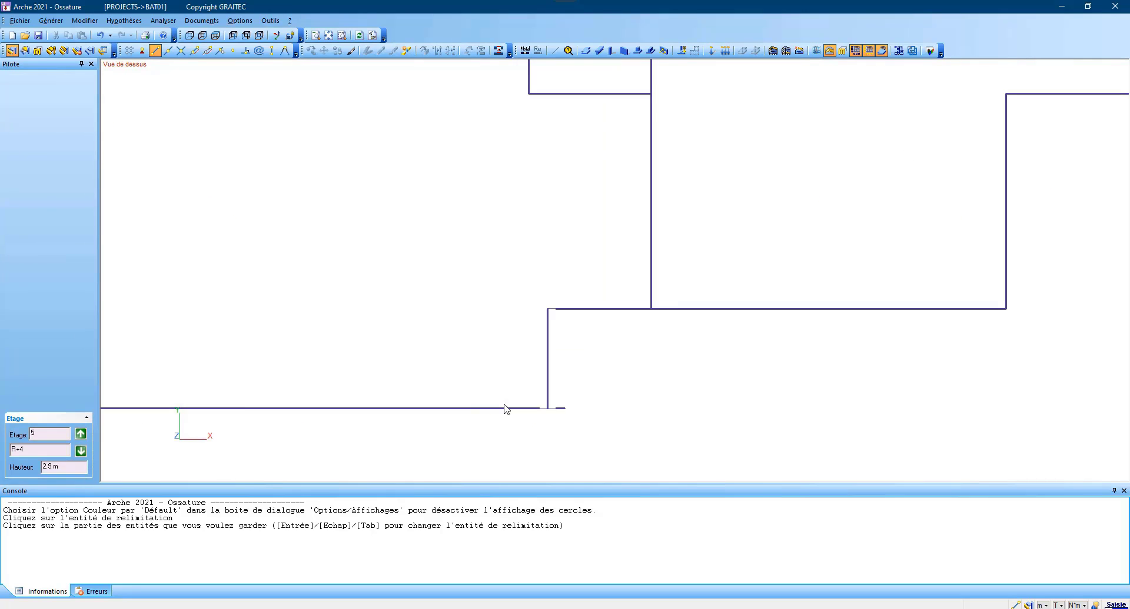
pyautogui.scroll(-1, 512, 417)
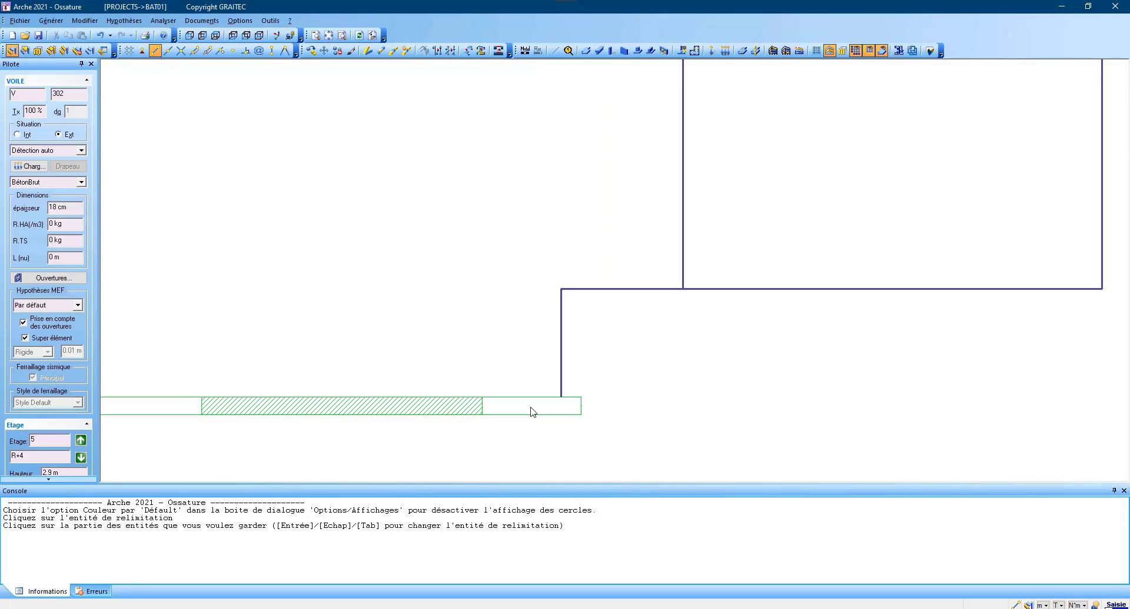
# - Edit the x position of opening no. 2 in wall V 302 so the wall ends at the adjoining short wall
pyautogui.click(53, 278)
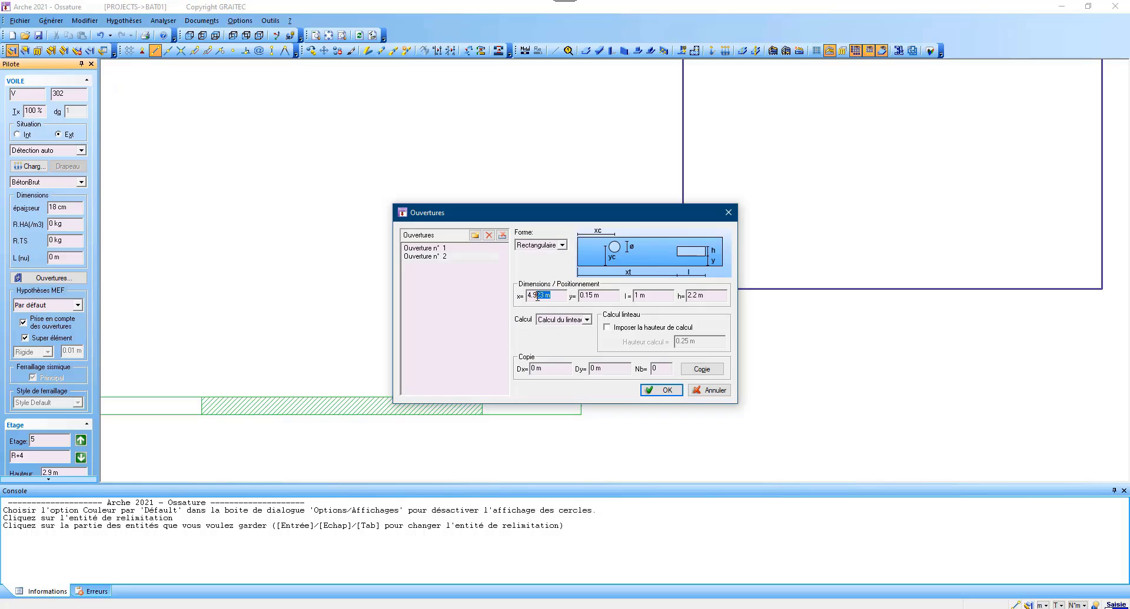
pyautogui.click(665, 390)
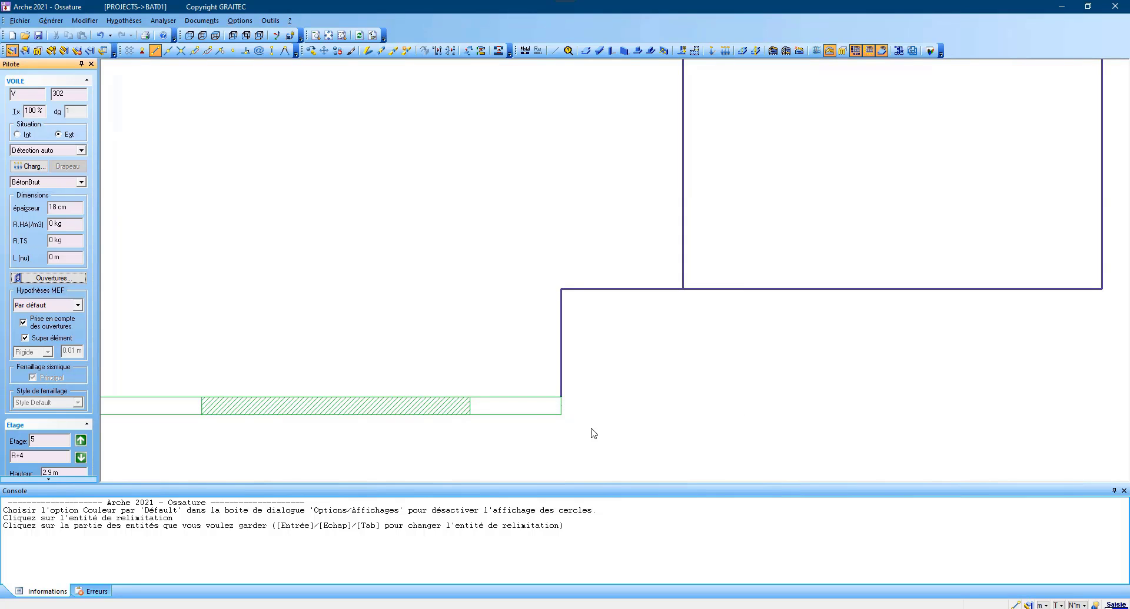
pyautogui.scroll(5, 560, 420)
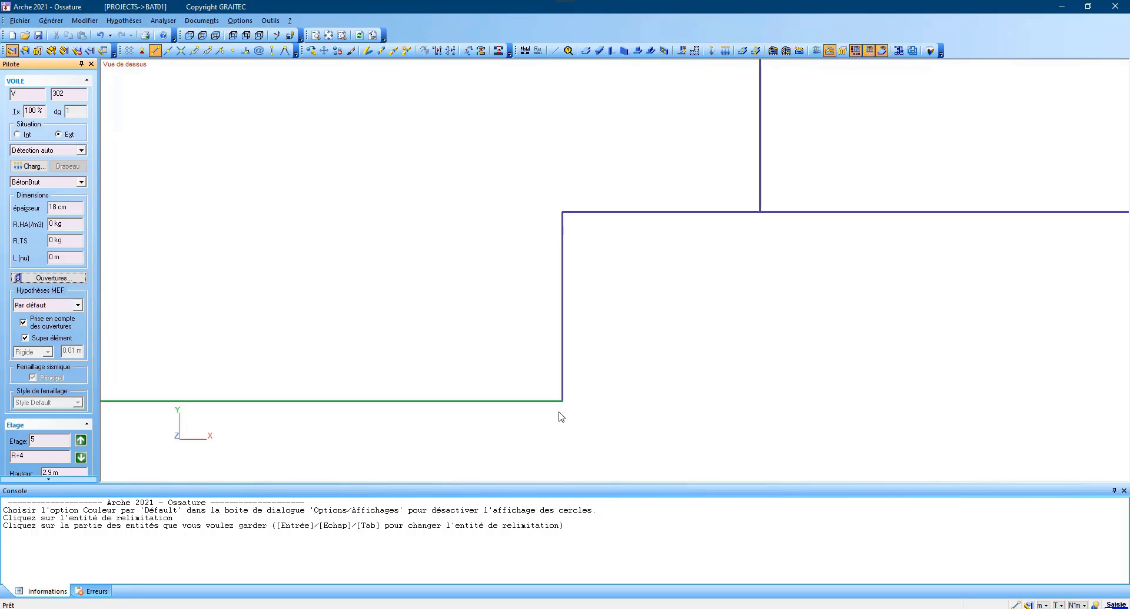
# - Examine the trimmed end of wall V 302 and the remaining wall junctions of storey 5 (R+4)
pyautogui.press('Escape')
pyautogui.scroll(3, 540, 413)
pyautogui.scroll(-2, 541, 413)
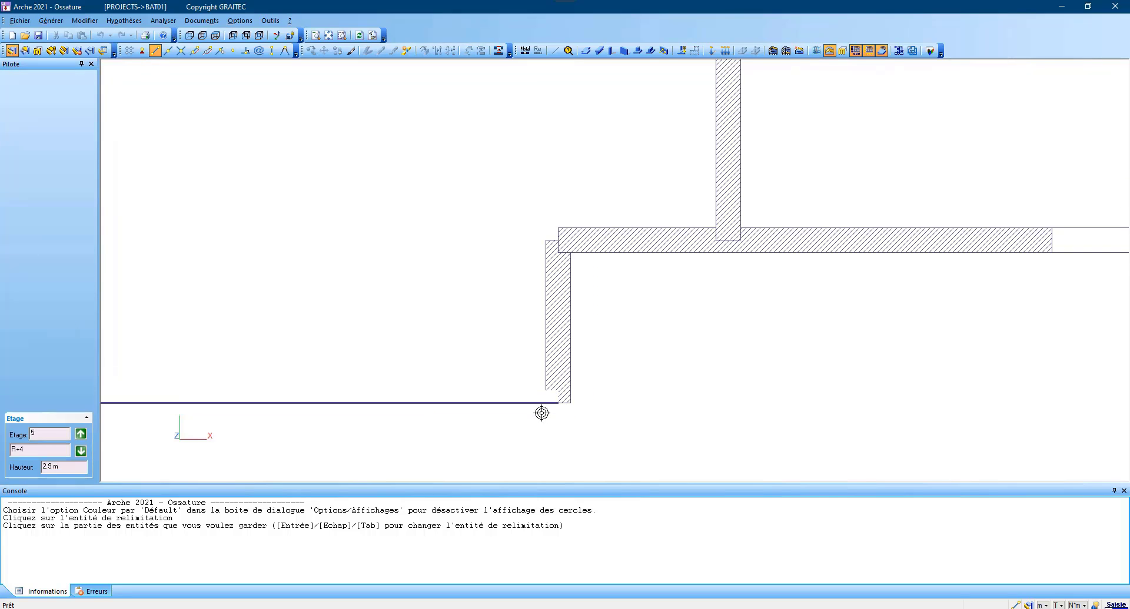
pyautogui.scroll(-2, 458, 410)
pyautogui.click(464, 408)
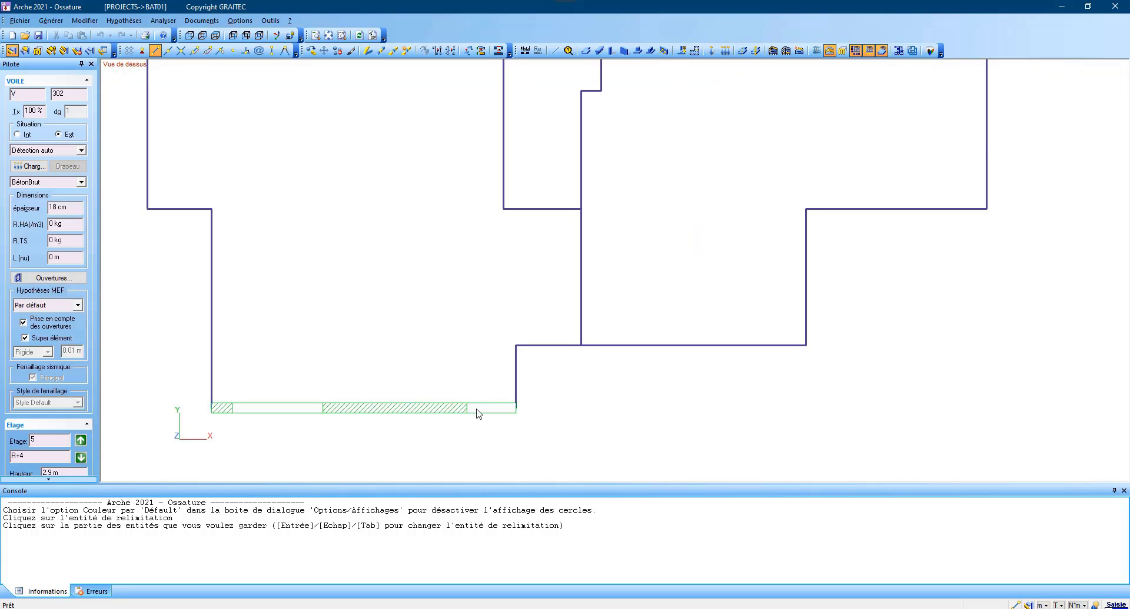
pyautogui.scroll(4, 486, 411)
pyautogui.press('Escape')
pyautogui.scroll(-5, 521, 418)
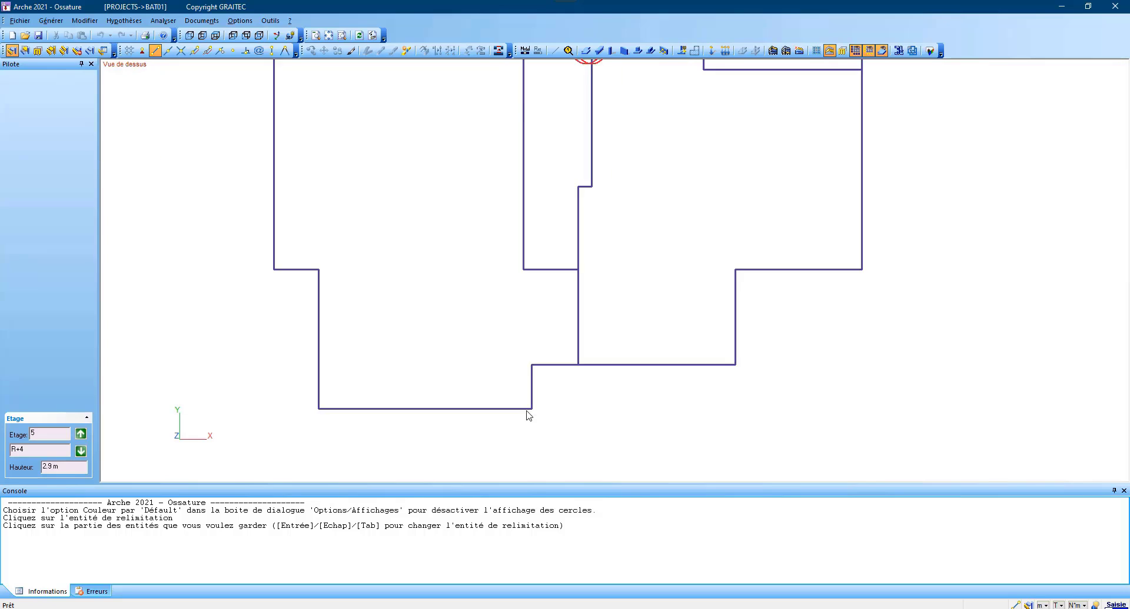
pyautogui.scroll(-2, 518, 399)
pyautogui.scroll(3, 518, 297)
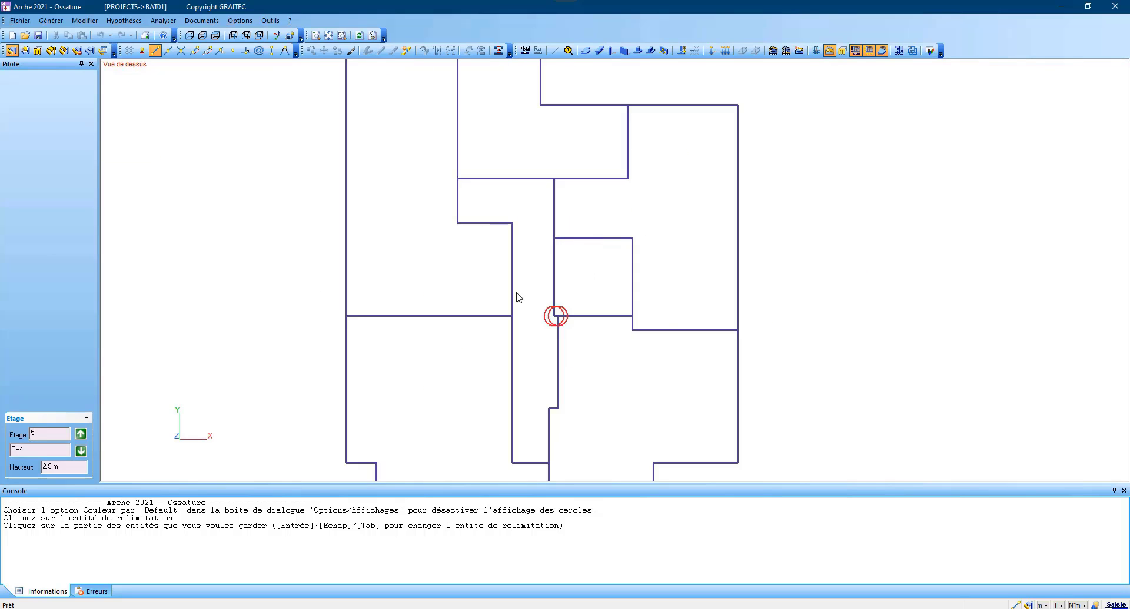
pyautogui.scroll(-3, 518, 297)
# - Go down to storey 4 (R+3) and look over its wall layout
pyautogui.click(81, 451)
pyautogui.scroll(-3, 433, 302)
pyautogui.moveTo(427, 320)
pyautogui.mouseDown(button='middle')
pyautogui.moveTo(424, 305)
pyautogui.moveTo(451, 320)
pyautogui.mouseUp(button='middle')
pyautogui.scroll(3, 433, 303)
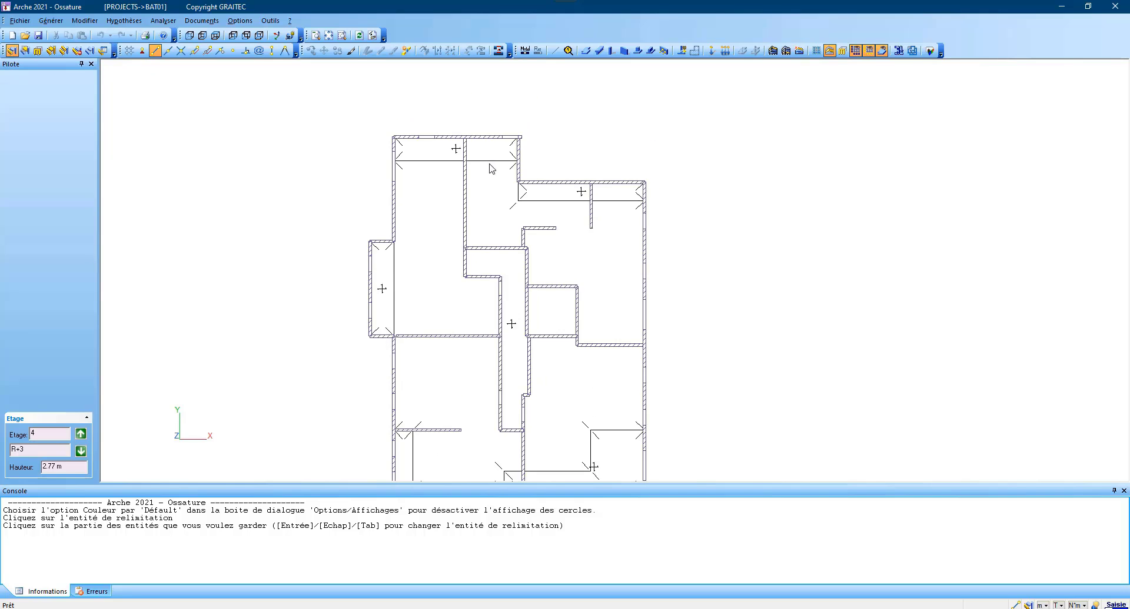
pyautogui.scroll(3, 490, 163)
pyautogui.scroll(-7, 515, 174)
# - Verify storey 4 (R+3) and inspect the marked anomaly near the central walls
pyautogui.press('F2')
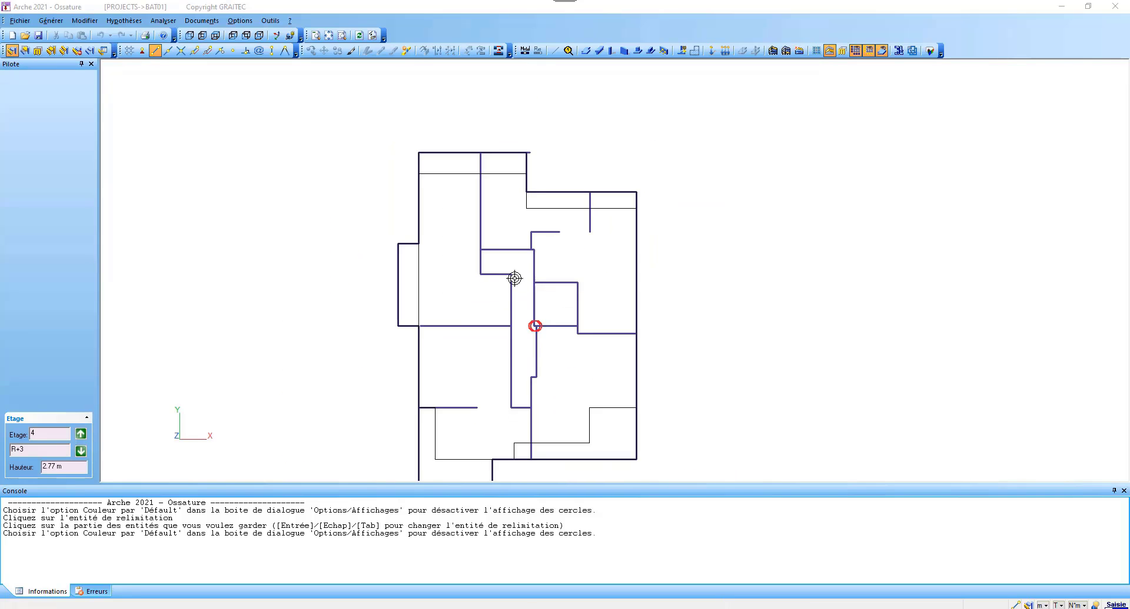
pyautogui.click(623, 347)
pyautogui.scroll(6, 575, 298)
pyautogui.moveTo(451, 356); pyautogui.dragTo(529, 375, button='middle')
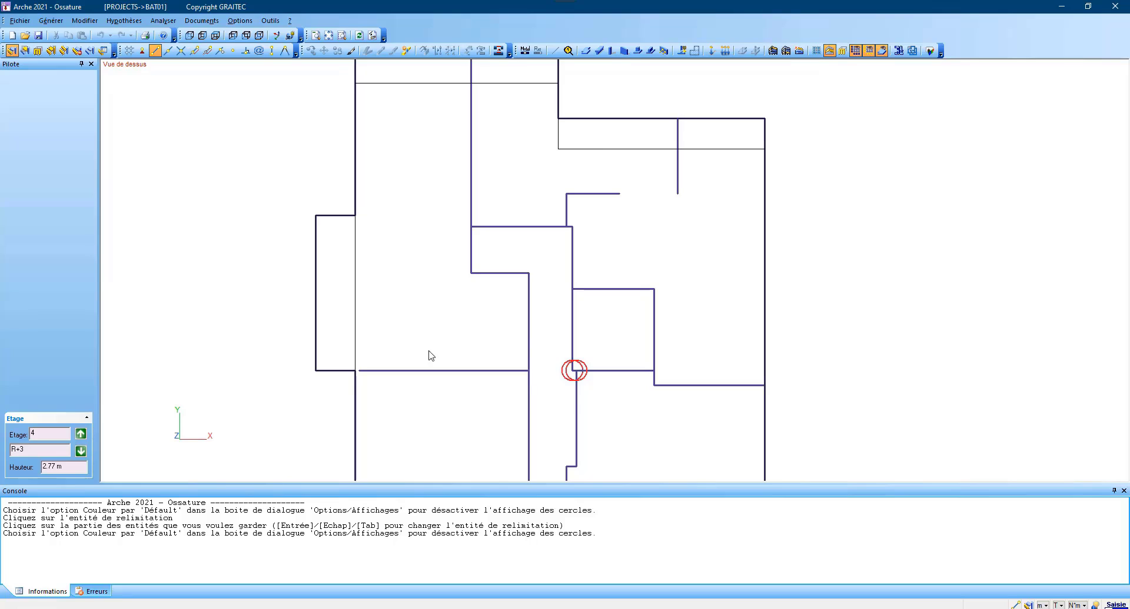
pyautogui.scroll(3, 360, 382)
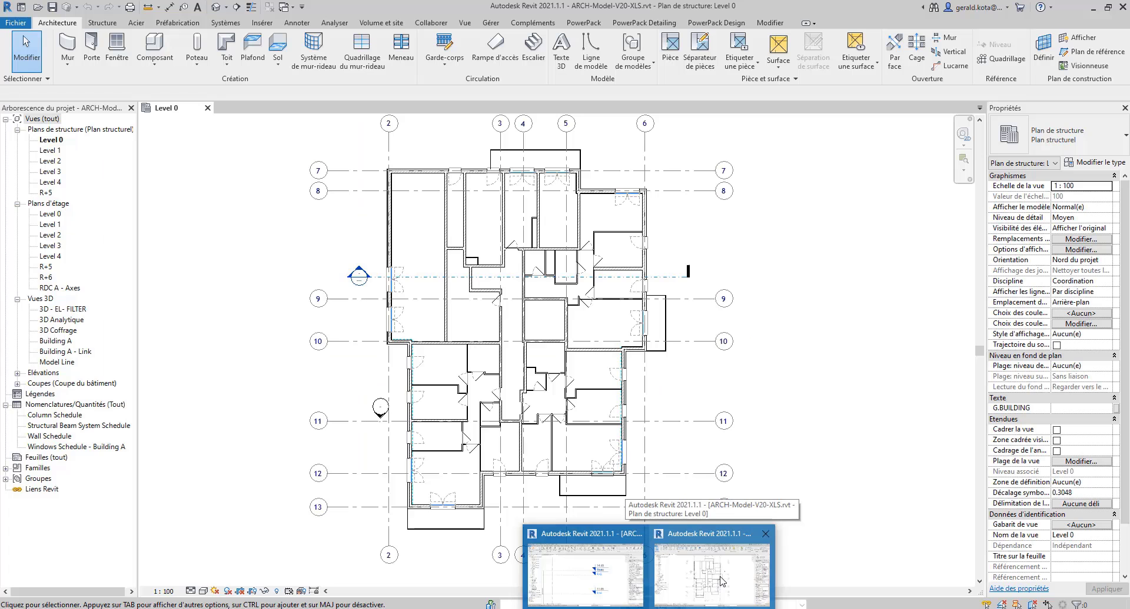
# - Close the Revit session showing the Level 0 plan and switch to the remaining Revit session
pyautogui.click(709, 565)
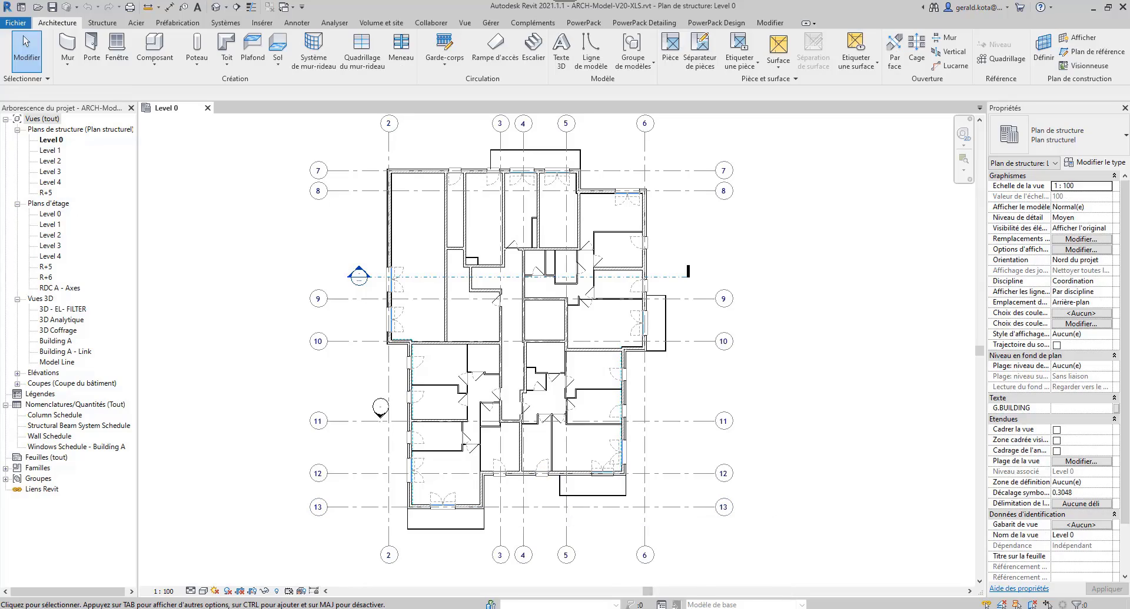
pyautogui.moveTo(649, 608)
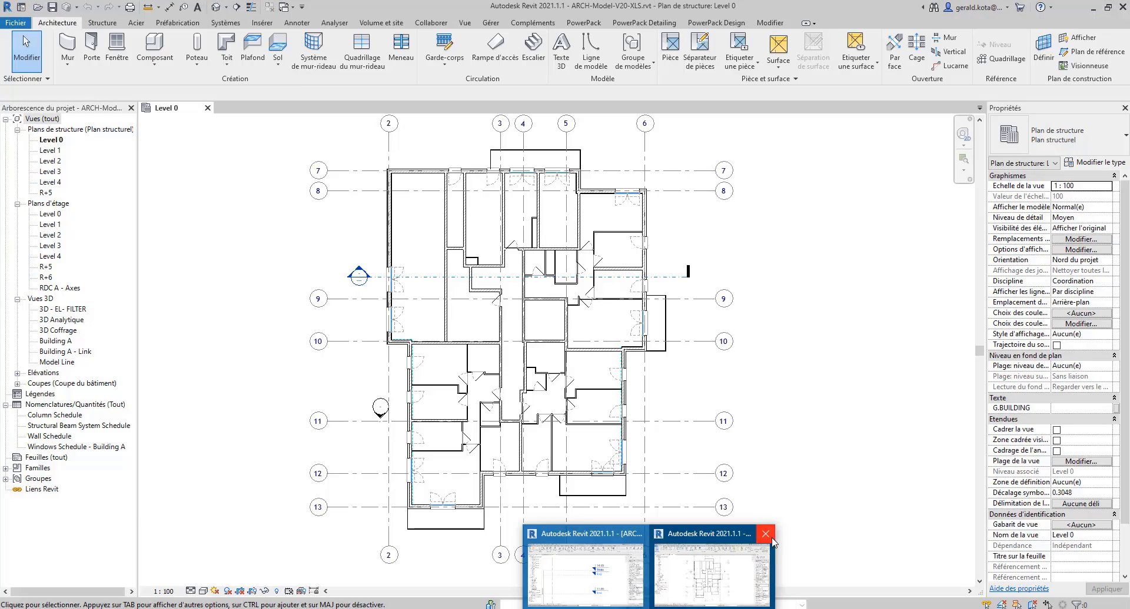
pyautogui.click(767, 535)
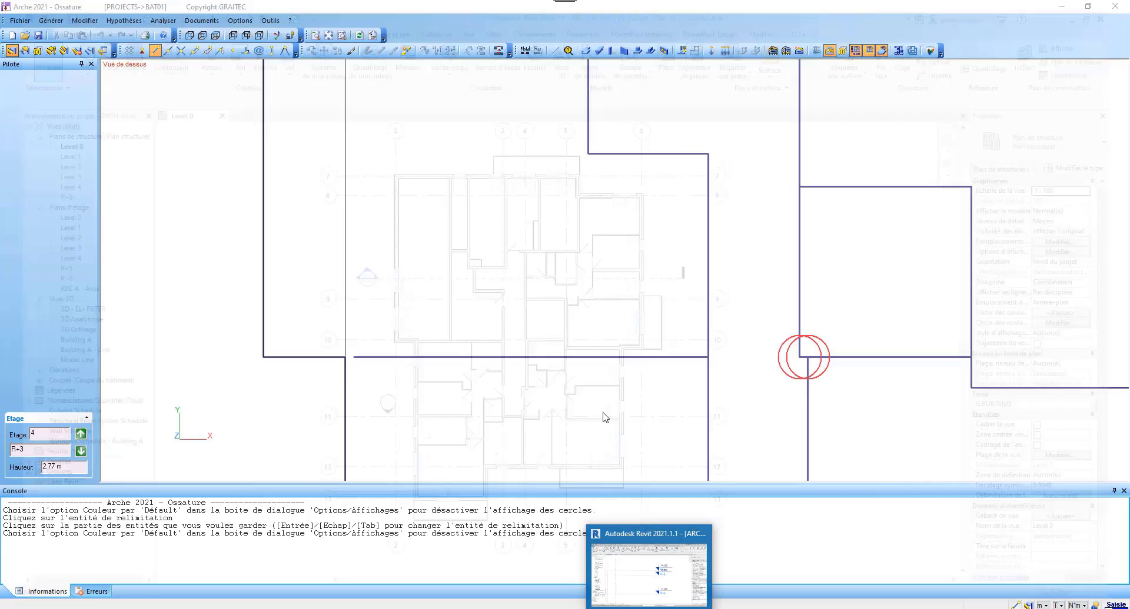
pyautogui.click(643, 579)
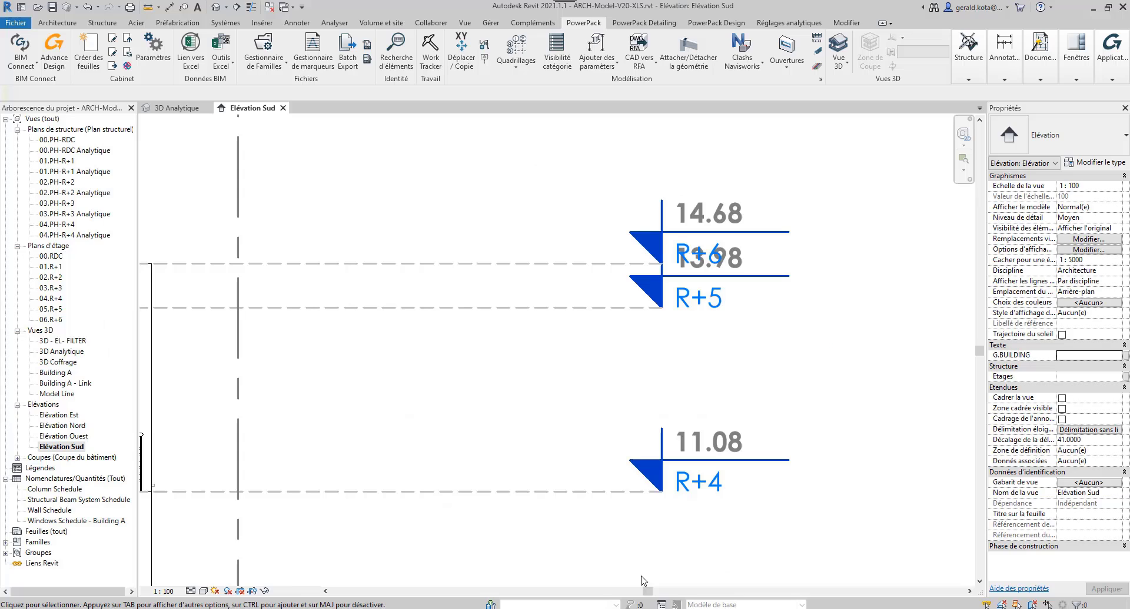
# - Open the 03.PH-R+3 Analytique structural plan and hide the 04.PH-R+4 elements through the view's visibility filters
pyautogui.doubleClick(73, 217)
pyautogui.scroll(5, 444, 369)
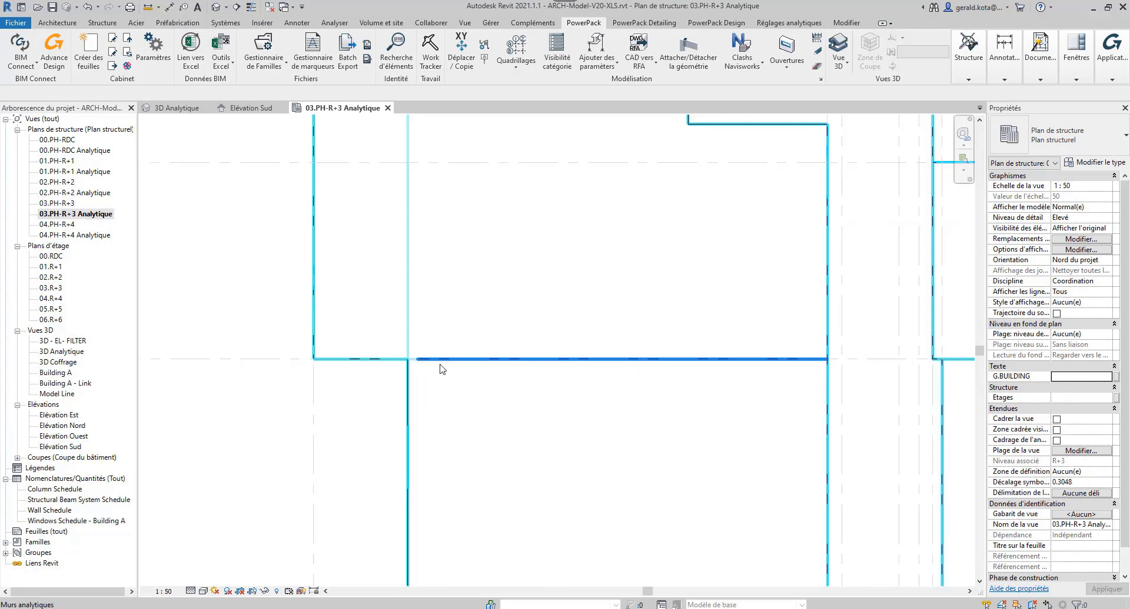
pyautogui.scroll(2, 441, 369)
pyautogui.press('g')
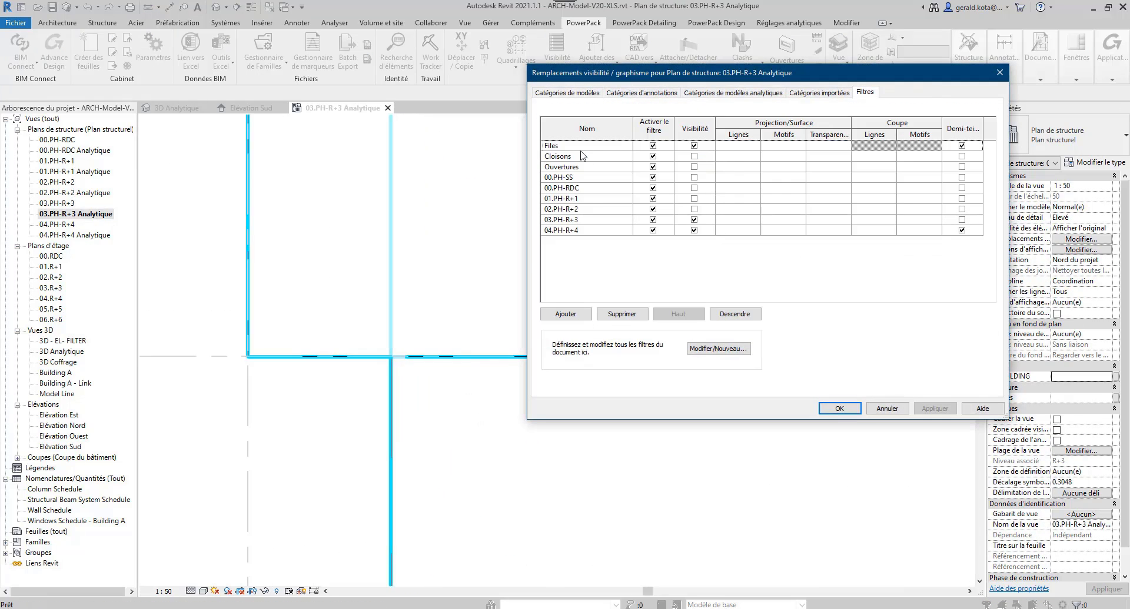
pyautogui.click(835, 409)
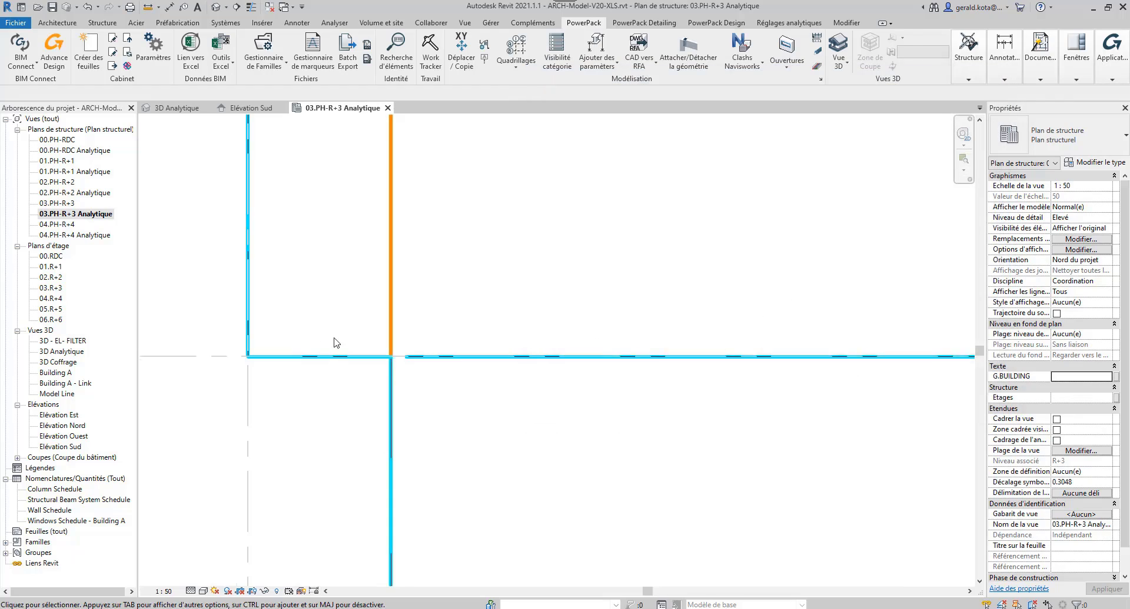
# - Try to adjust the analytical end of the detached wall on axis 10 to the node of the crossing wall
pyautogui.click(457, 364)
pyautogui.press('a')
pyautogui.press('a')
pyautogui.click(423, 363)
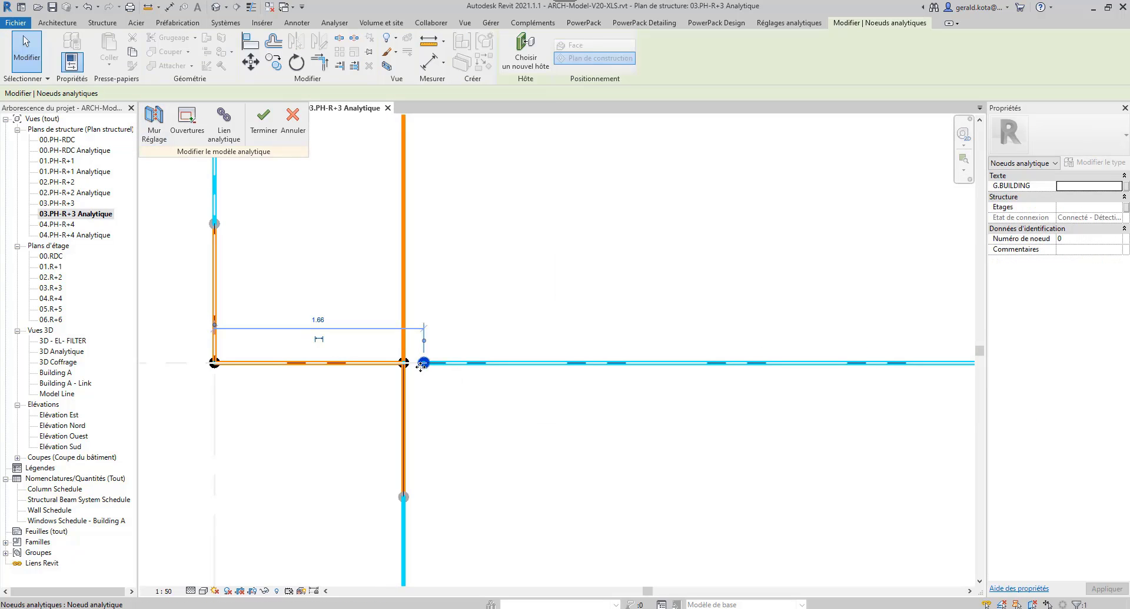
pyautogui.click(406, 376)
pyautogui.click(154, 124)
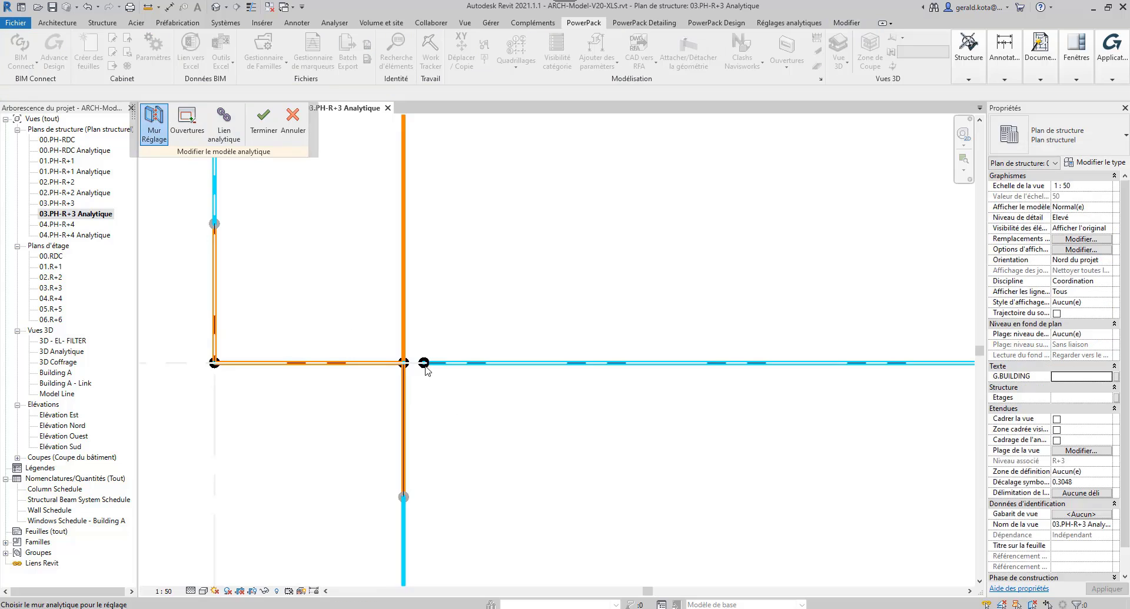
pyautogui.click(406, 379)
pyautogui.scroll(-6, 508, 415)
pyautogui.moveTo(630, 414); pyautogui.dragTo(513, 404, button='middle')
pyautogui.scroll(4, 487, 401)
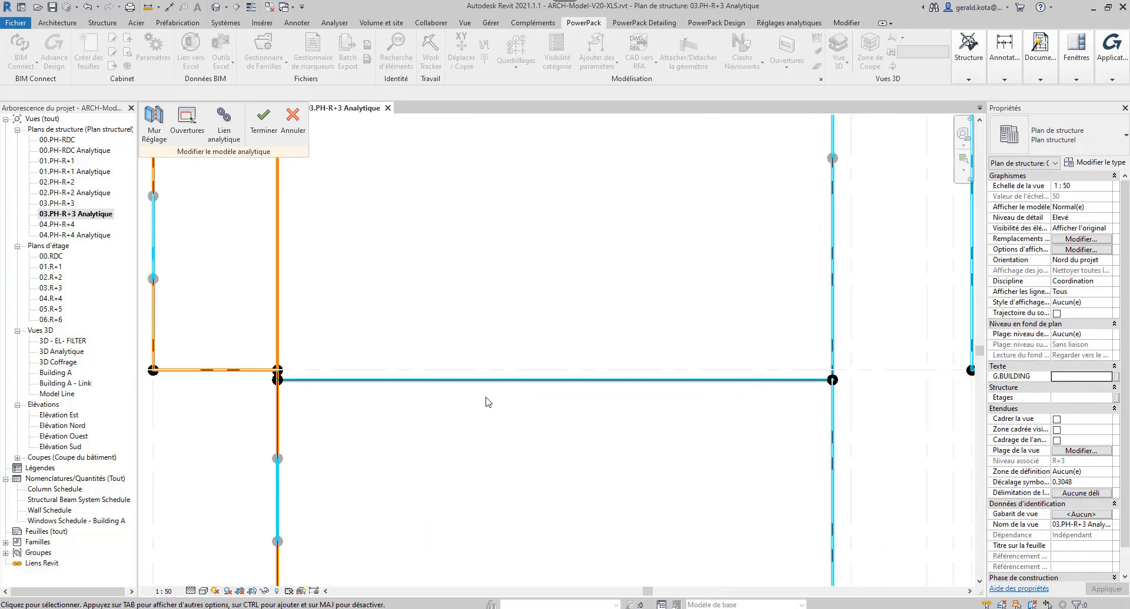
pyautogui.click(512, 382)
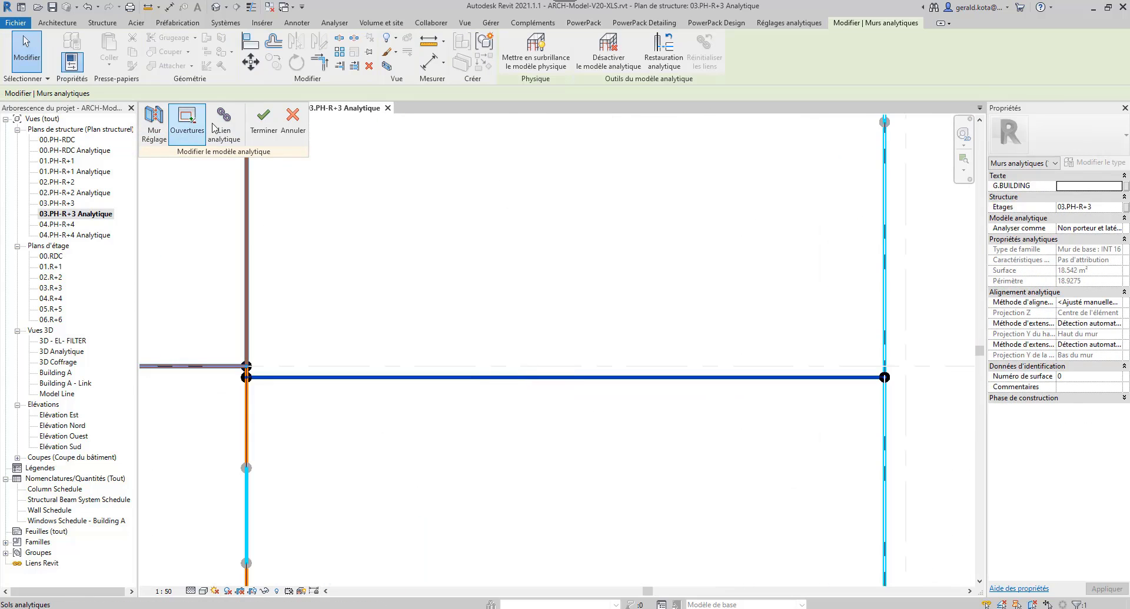
pyautogui.click(263, 122)
# - Snap the adjusted analytical wall back onto grid line 10 with the magnetise-to-grids analytical adjustment
pyautogui.click(433, 376)
pyautogui.keyDown('ctrl'); pyautogui.click(444, 368); pyautogui.keyUp('ctrl')
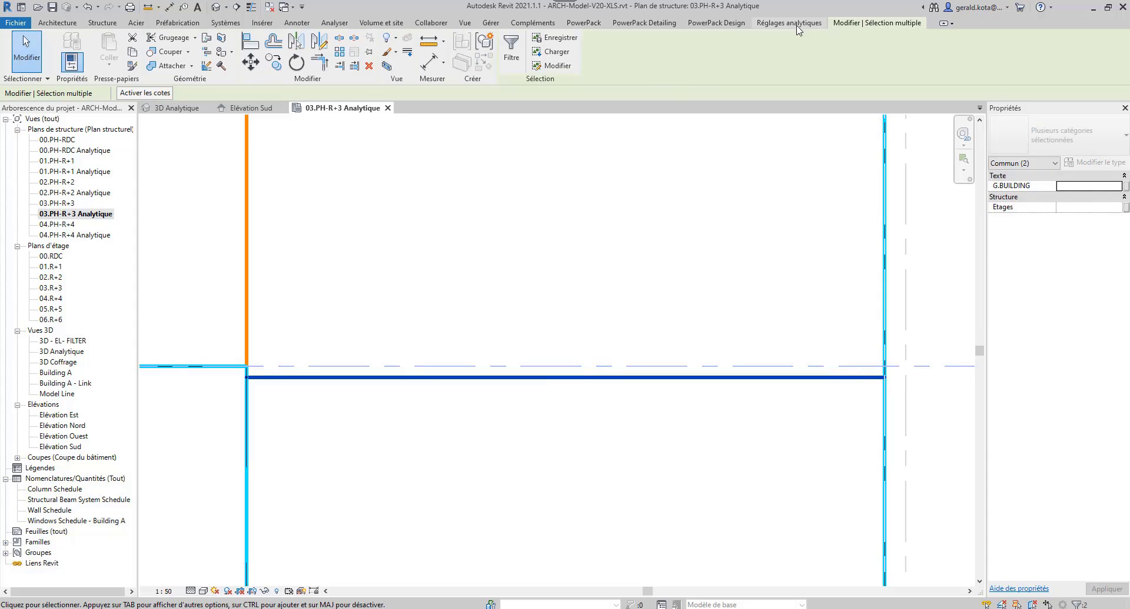
pyautogui.click(789, 22)
pyautogui.click(21, 50)
# - Extend the analytical wall along axis 10 so its end meets the crossing wall, and finish the analytical model edit
pyautogui.scroll(4, 271, 382)
pyautogui.moveTo(260, 392); pyautogui.dragTo(395, 392, button='middle')
pyautogui.scroll(5, 383, 381)
pyautogui.press('a')
pyautogui.press('a')
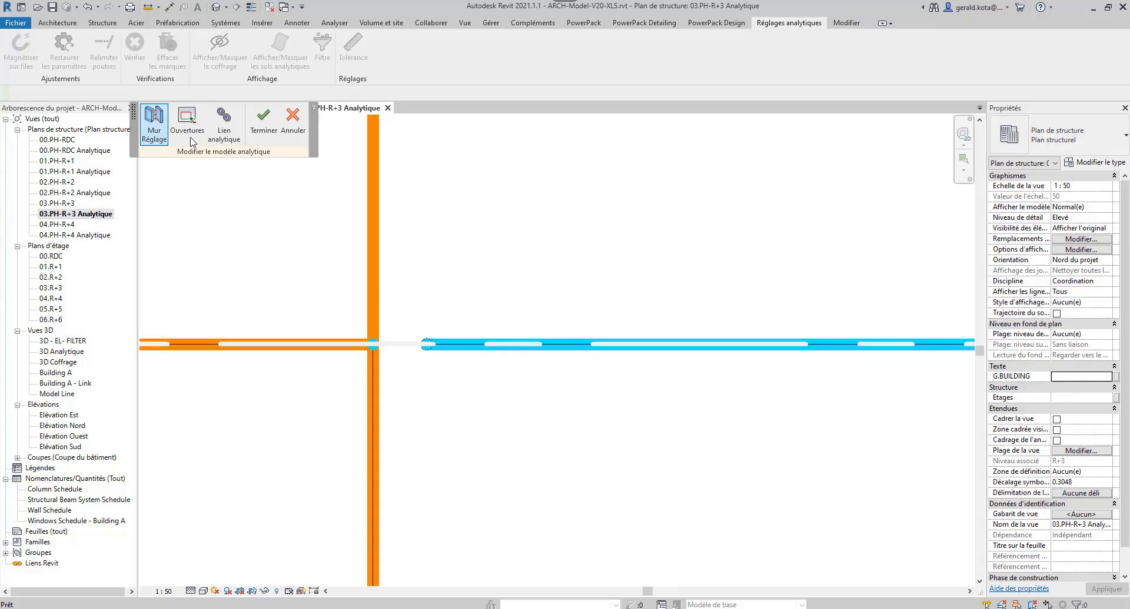
pyautogui.press('Escape')
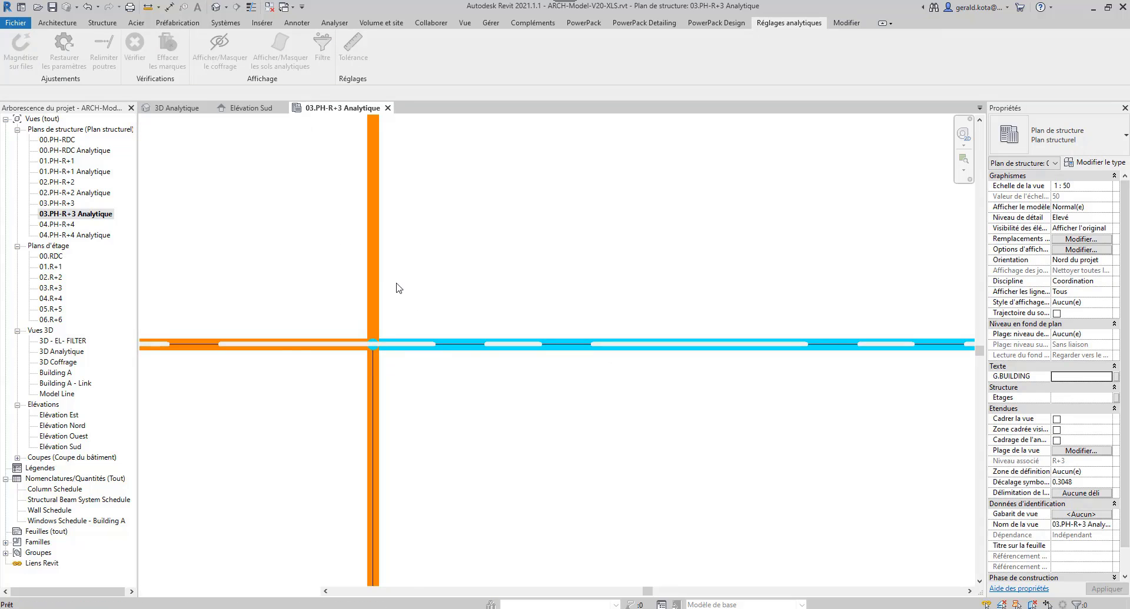
pyautogui.scroll(-6, 433, 322)
pyautogui.moveTo(527, 381); pyautogui.dragTo(437, 376, button='middle')
# - Switch back to Arche Ossature, check the same wall on storey 4, and go down to storey 3 (R+2)
pyautogui.hotkey('alt', 'Tab')
pyautogui.scroll(-2, 436, 376)
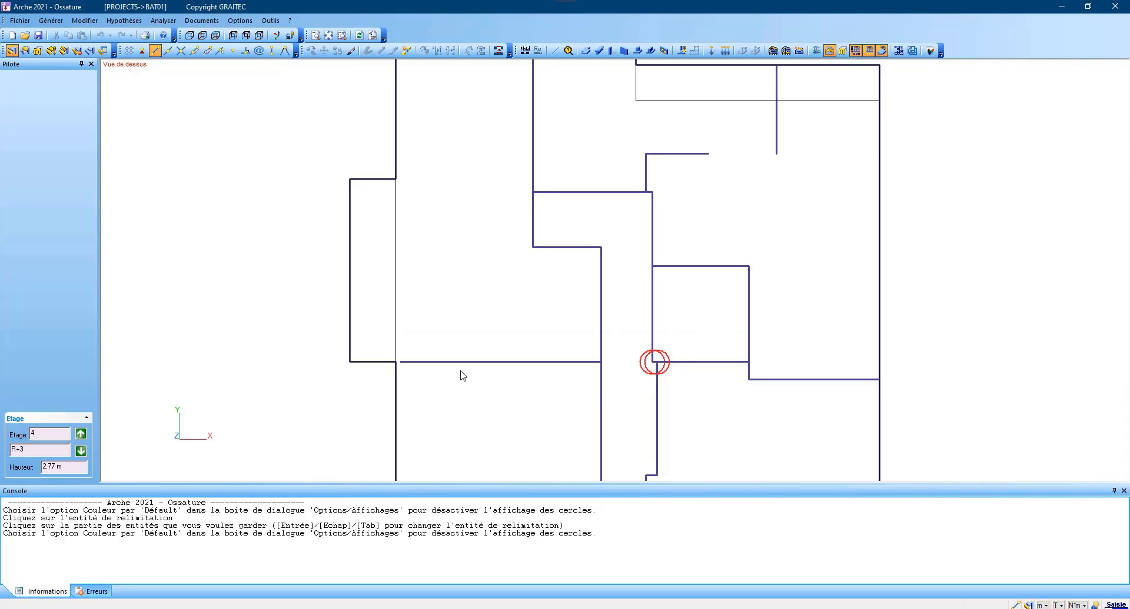
pyautogui.scroll(-2, 549, 387)
pyautogui.moveTo(549, 386); pyautogui.dragTo(454, 296, button='middle')
pyautogui.hotkey('alt', 'c')
pyautogui.click(545, 335)
pyautogui.click(81, 452)
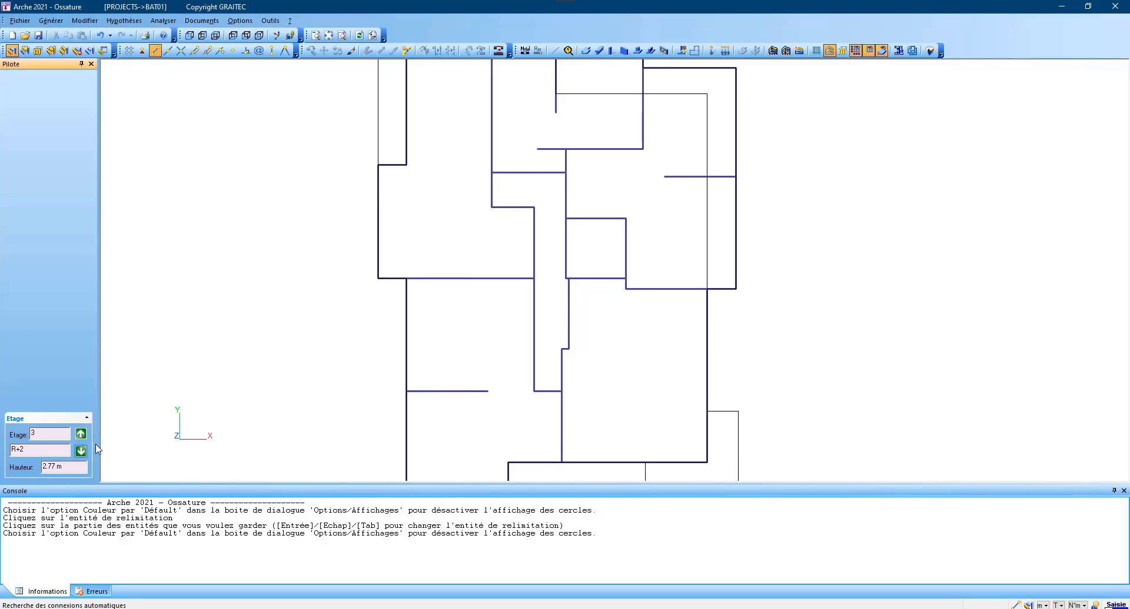
# - Examine the wall layout and junctions of storey 3 (R+2)
pyautogui.scroll(-3, 452, 314)
pyautogui.scroll(3, 452, 333)
pyautogui.moveTo(451, 333); pyautogui.dragTo(481, 373, button='middle')
pyautogui.scroll(5, 483, 240)
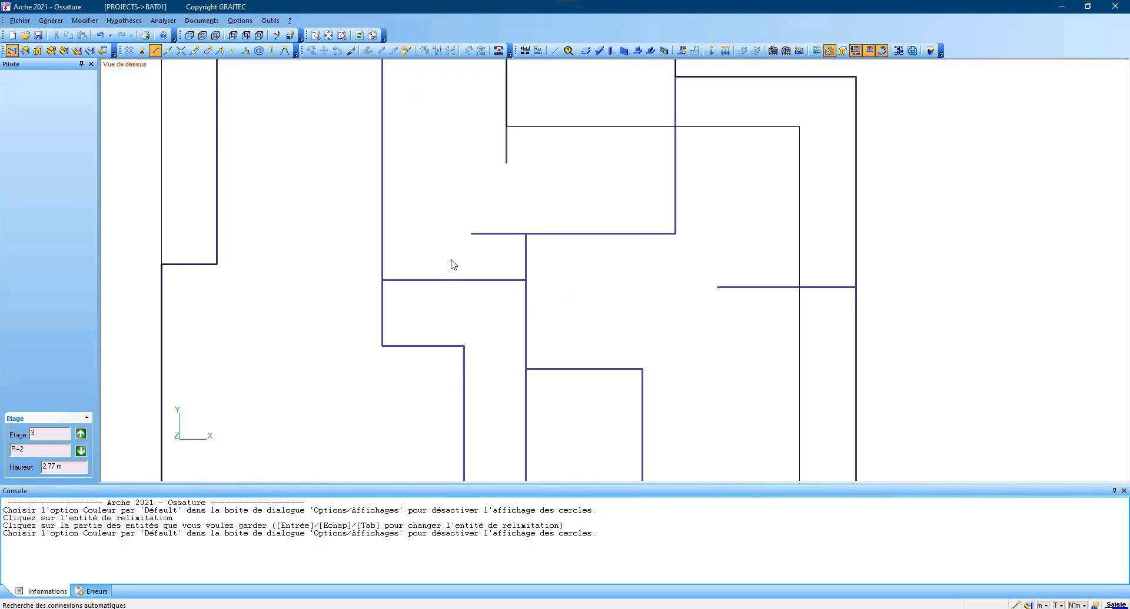
pyautogui.scroll(-7, 450, 260)
pyautogui.scroll(1, 395, 268)
pyautogui.scroll(-5, 426, 206)
pyautogui.scroll(-2, 420, 348)
pyautogui.scroll(2, 420, 354)
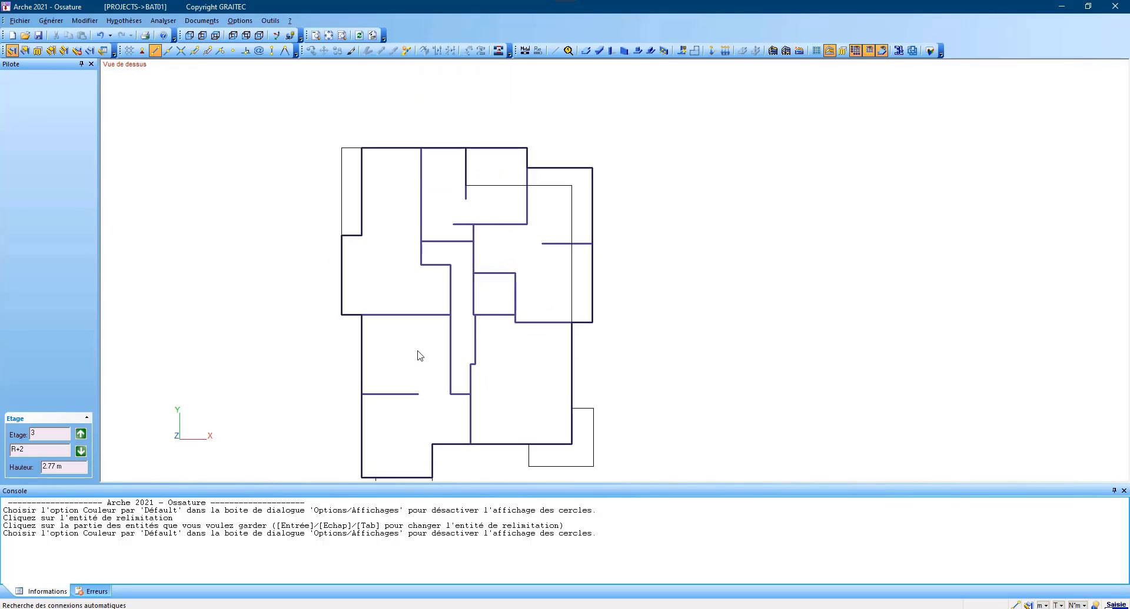
pyautogui.moveTo(422, 353)
pyautogui.mouseDown(button='middle')
pyautogui.moveTo(465, 302)
pyautogui.moveTo(454, 306)
pyautogui.mouseUp(button='middle')
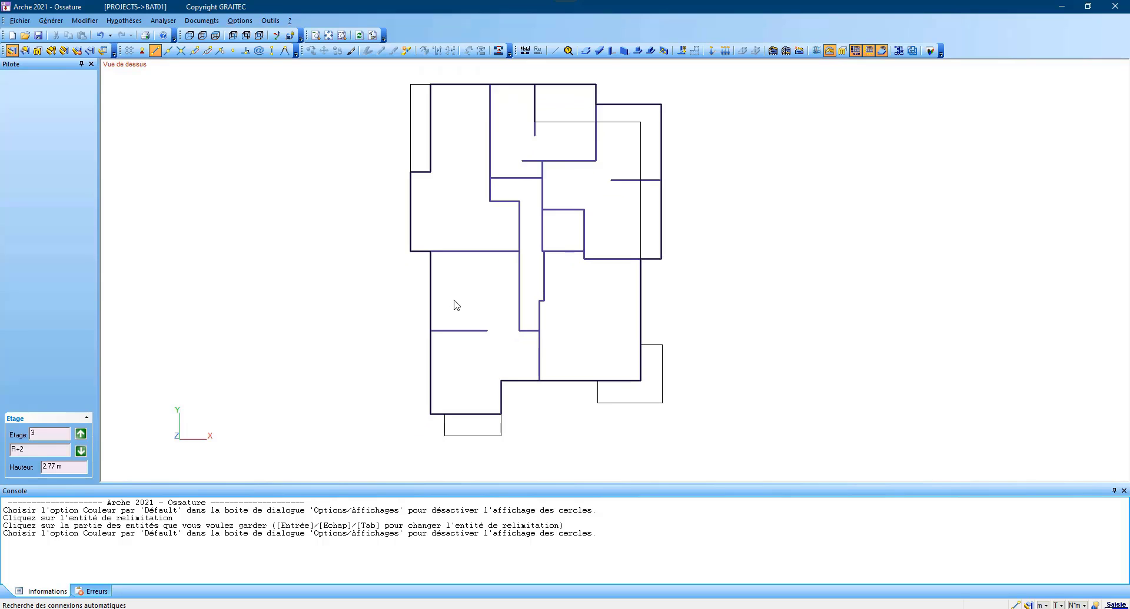
pyautogui.scroll(1, 479, 273)
pyautogui.scroll(2, 489, 259)
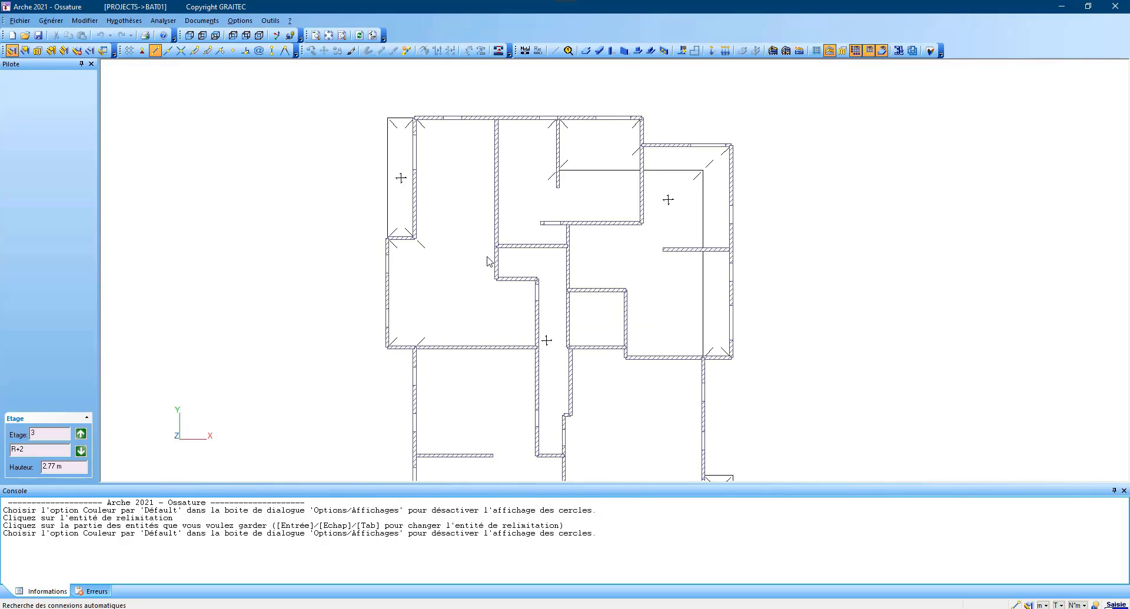
pyautogui.scroll(-1, 487, 261)
# - Go down to storey 2 (R+1), verify it and inspect the anomaly marked near the central walls
pyautogui.click(80, 452)
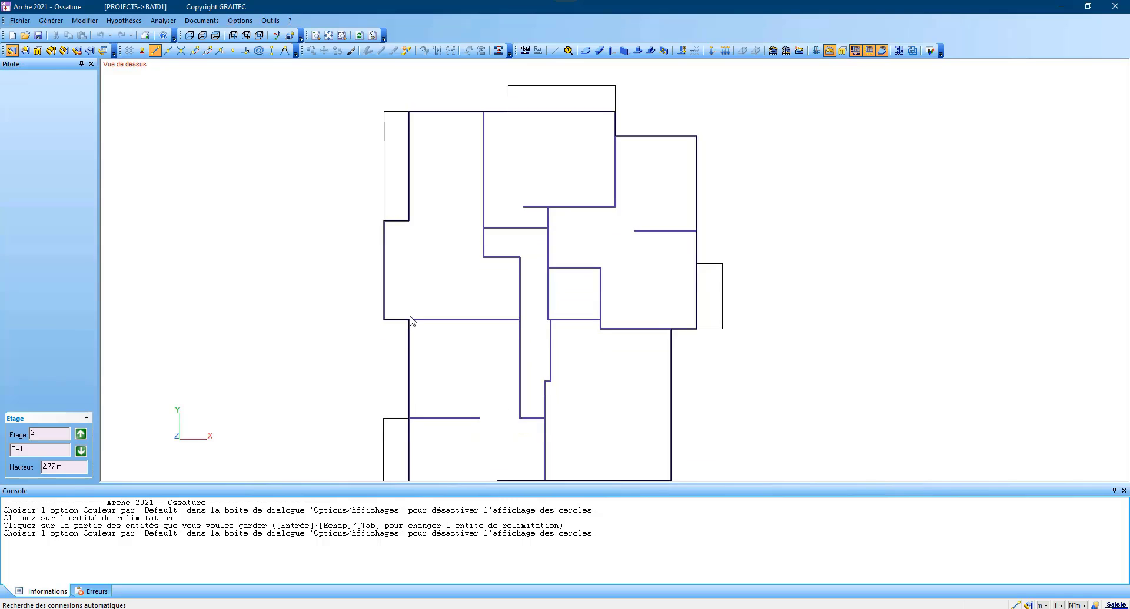
pyautogui.scroll(-3, 424, 328)
pyautogui.click(652, 351)
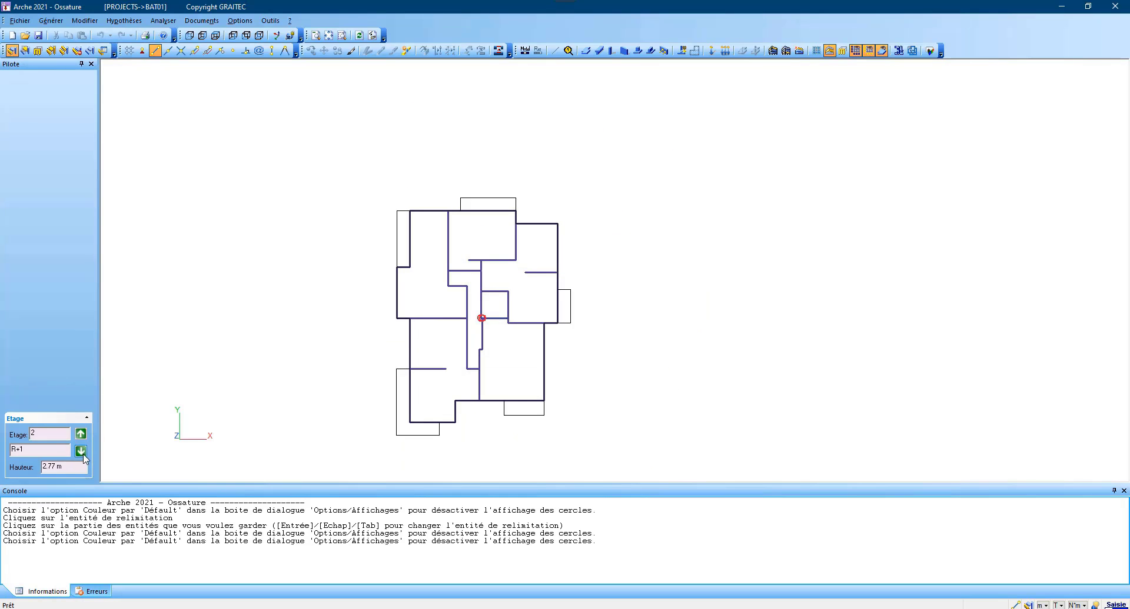
pyautogui.scroll(3, 381, 400)
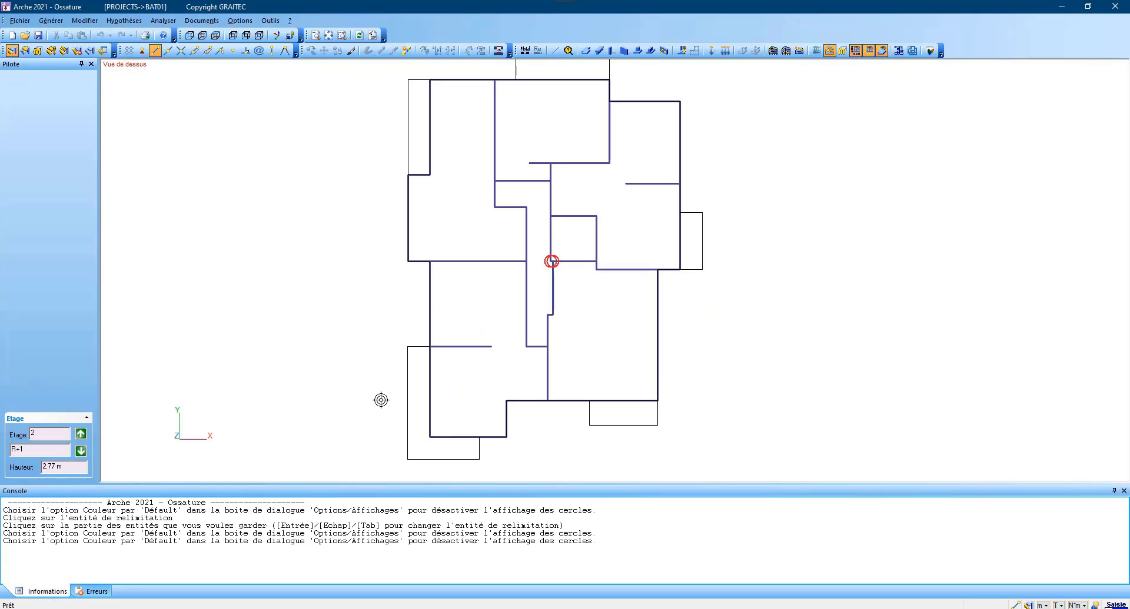
# - Go down to storey 1 (RDC) and run the verification on it for anomalies
pyautogui.click(80, 452)
pyautogui.scroll(-2, 477, 347)
pyautogui.click(638, 351)
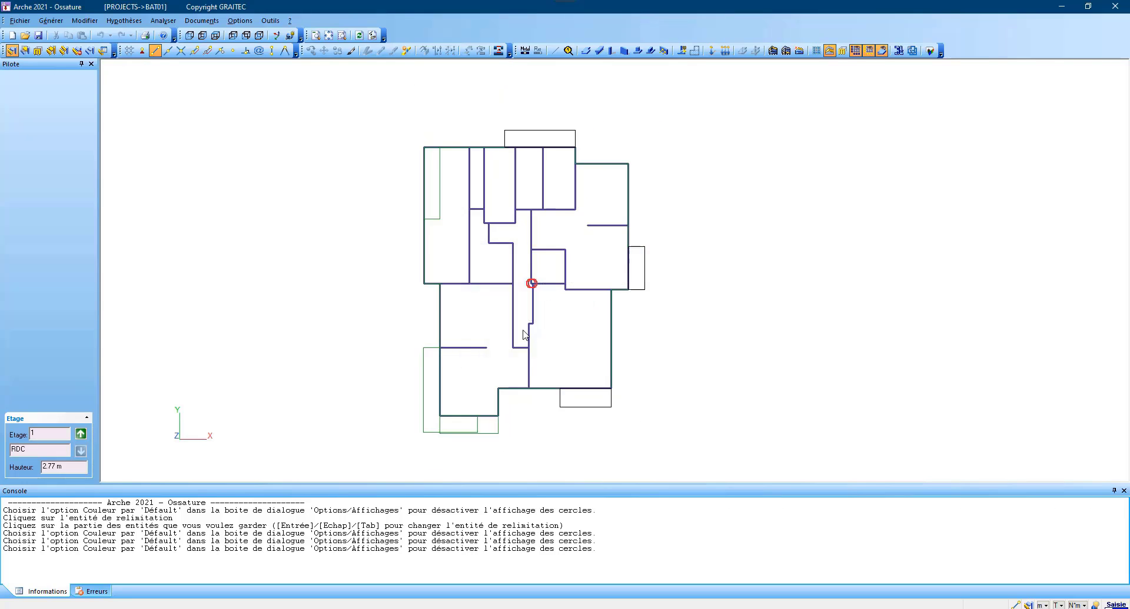
pyautogui.scroll(3, 525, 335)
pyautogui.scroll(-2, 524, 262)
pyautogui.hotkey('alt', 'v')
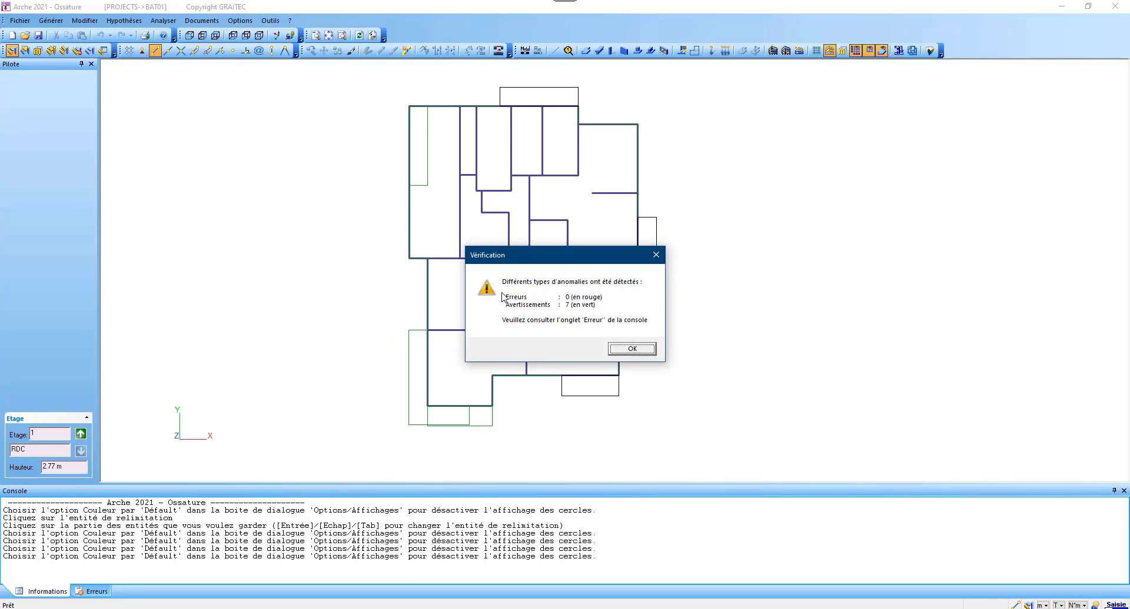
pyautogui.press('Return')
# - Check the warnings on the overlapping balcony slabs 6 and 12 at the lower-left corner of the ground floor plan
pyautogui.moveTo(422, 301); pyautogui.dragTo(406, 310, button='middle')
pyautogui.scroll(5, 413, 316)
pyautogui.scroll(-3, 411, 330)
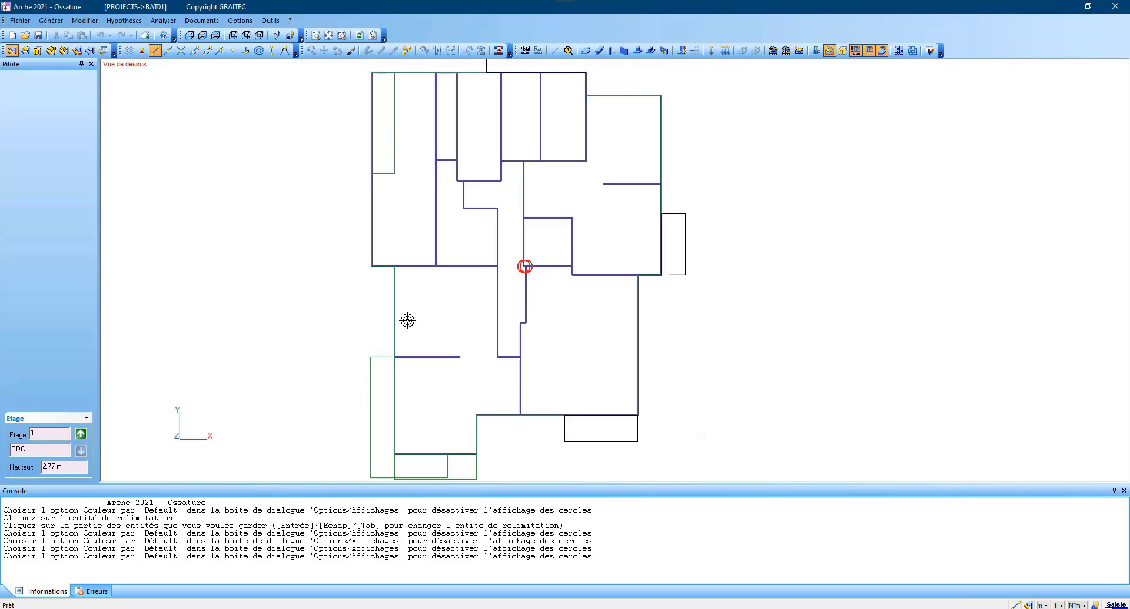
pyautogui.moveTo(504, 304)
pyautogui.mouseDown(button='middle')
pyautogui.moveTo(493, 309)
pyautogui.moveTo(505, 316)
pyautogui.mouseUp(button='middle')
pyautogui.scroll(3, 493, 310)
pyautogui.scroll(-3, 492, 310)
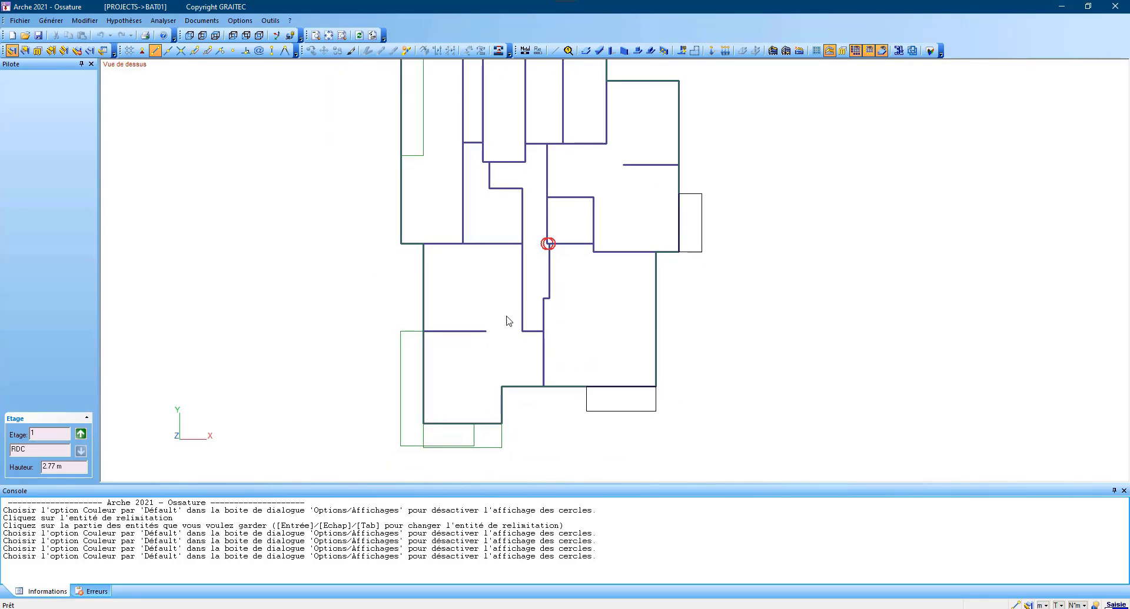
pyautogui.scroll(4, 433, 447)
pyautogui.moveTo(380, 407); pyautogui.dragTo(424, 266, button='middle')
pyautogui.click(569, 314)
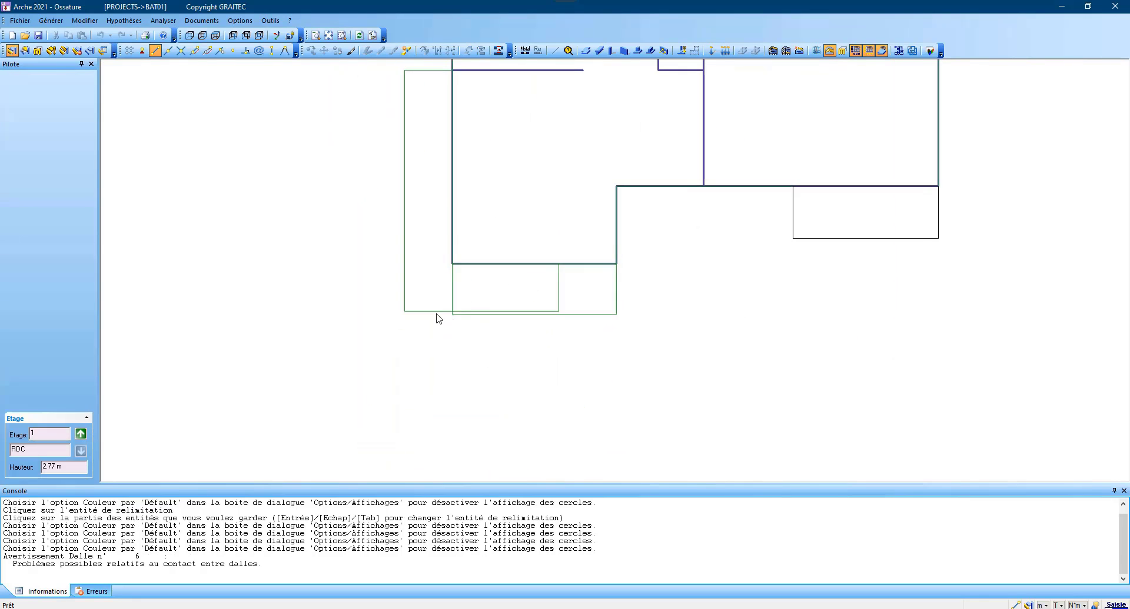
pyautogui.click(433, 312)
pyautogui.click(567, 313)
pyautogui.click(434, 318)
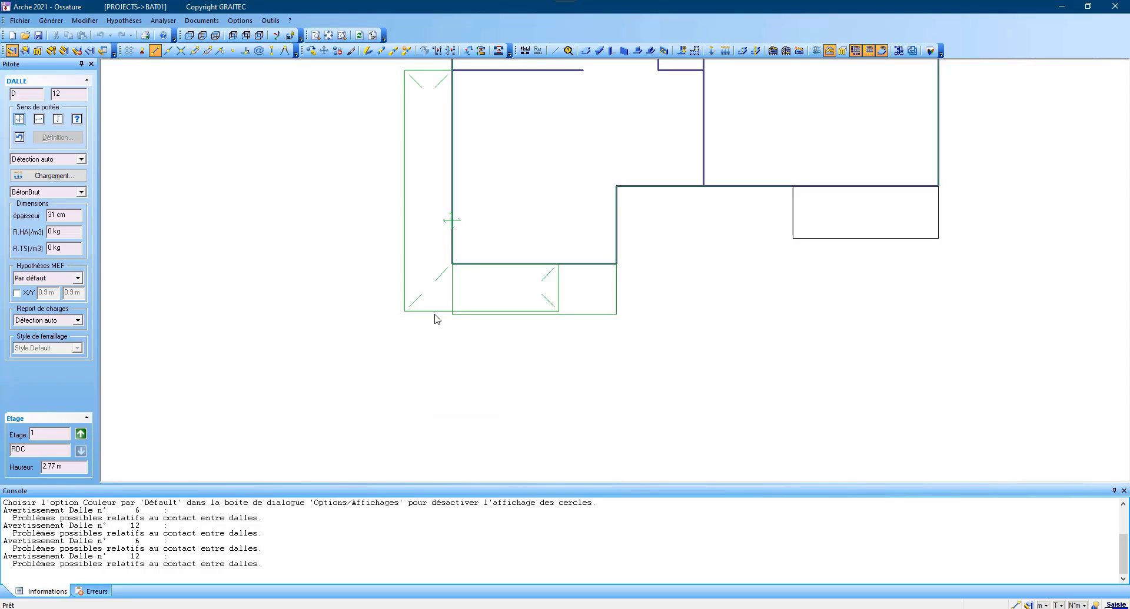
# - Check the warnings on slab 11 in the upper-left corner of the ground floor and on the large floor slab 2
pyautogui.scroll(-2, 454, 358)
pyautogui.scroll(-2, 453, 357)
pyautogui.scroll(1, 433, 301)
pyautogui.click(436, 194)
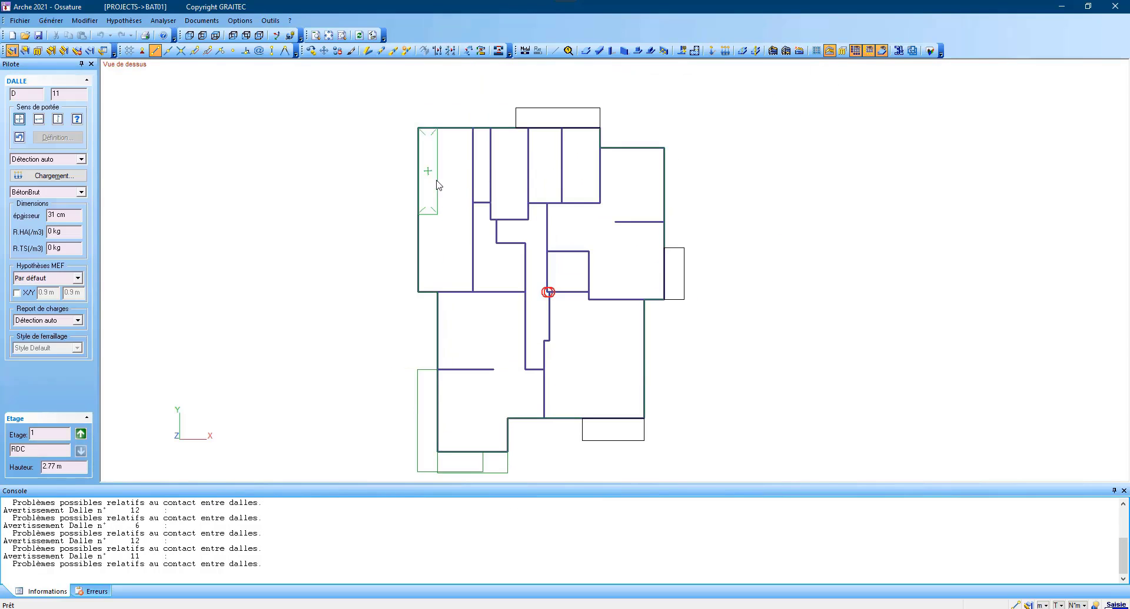
pyautogui.scroll(3, 435, 192)
pyautogui.click(439, 201)
pyautogui.click(442, 237)
pyautogui.click(408, 269)
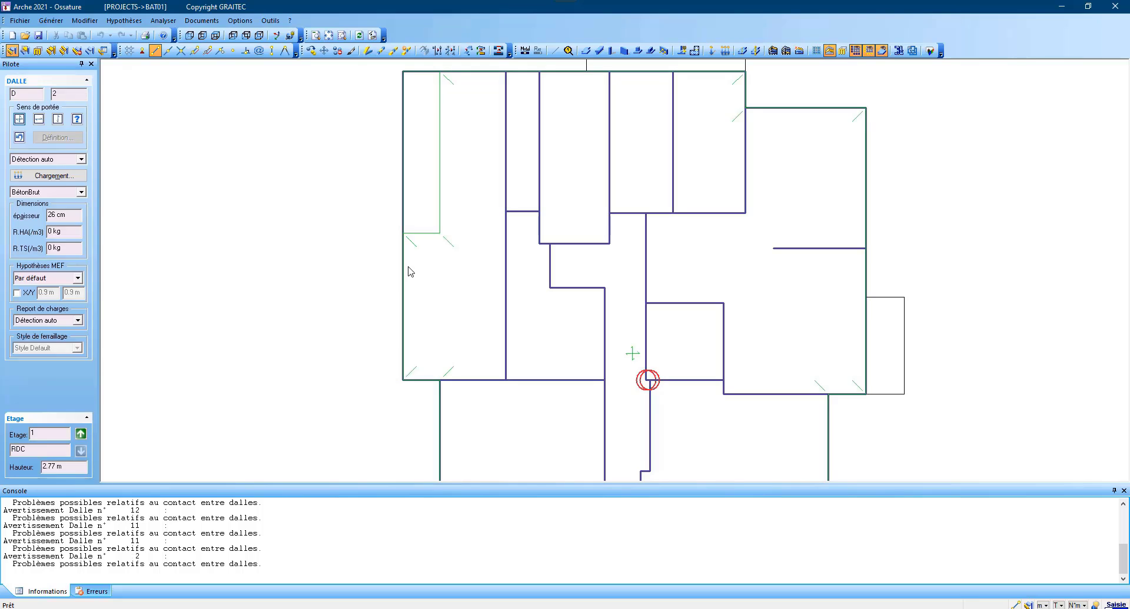
pyautogui.click(408, 268)
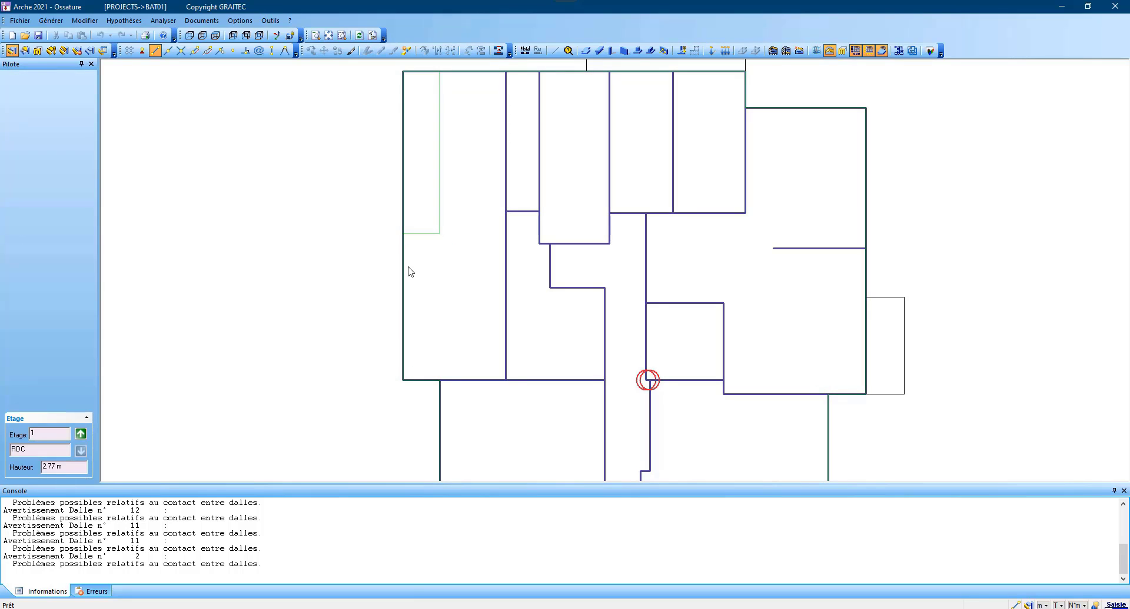
# - Look over the ground floor slabs once more, switch to Revit and open the 00.PH-RDC structural plan
pyautogui.scroll(-3, 423, 264)
pyautogui.moveTo(431, 262); pyautogui.dragTo(433, 226, button='middle')
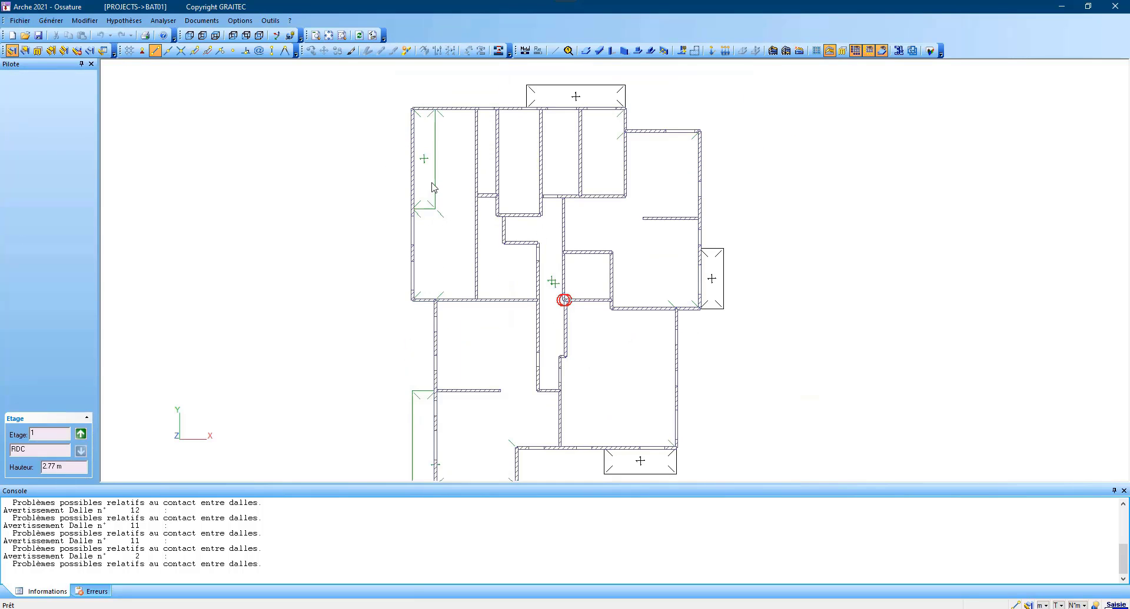
pyautogui.moveTo(428, 314); pyautogui.dragTo(449, 153, button='middle')
pyautogui.scroll(3, 472, 348)
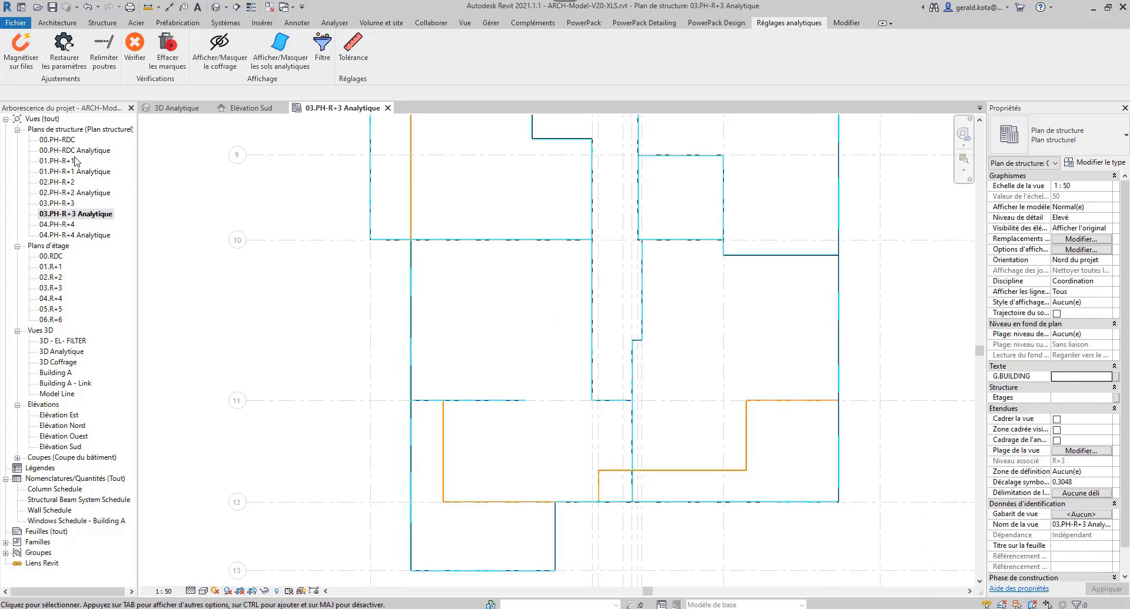
pyautogui.doubleClick(69, 141)
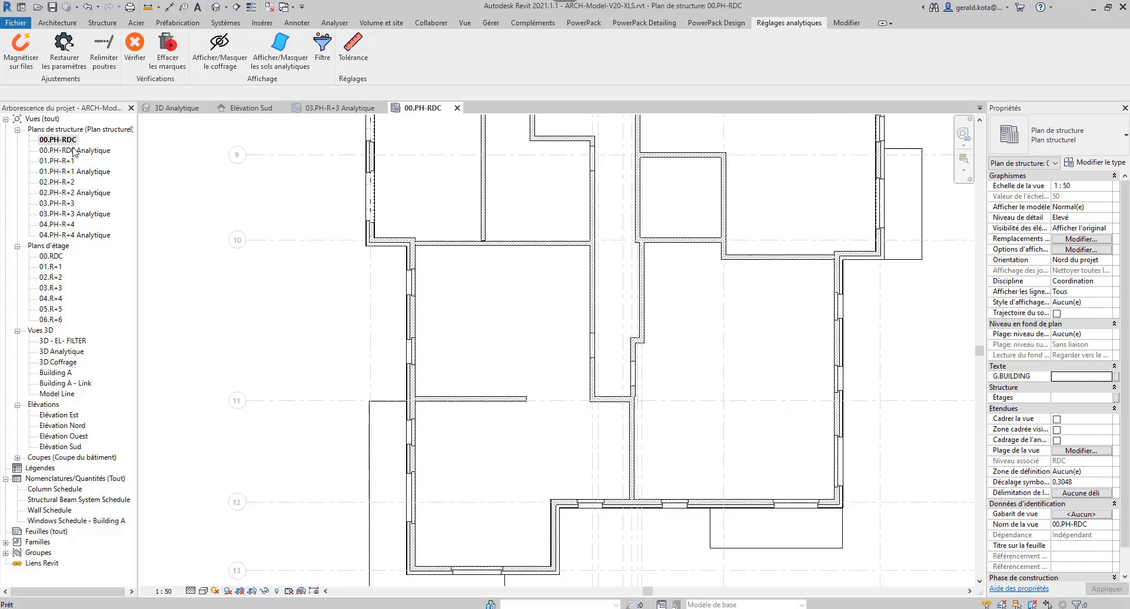
# - Compare the balcony outlines in the 00.PH-RDC, 00.PH-RDC Analytique and 01.PH-R+1 Analytique structural plans
pyautogui.doubleClick(74, 151)
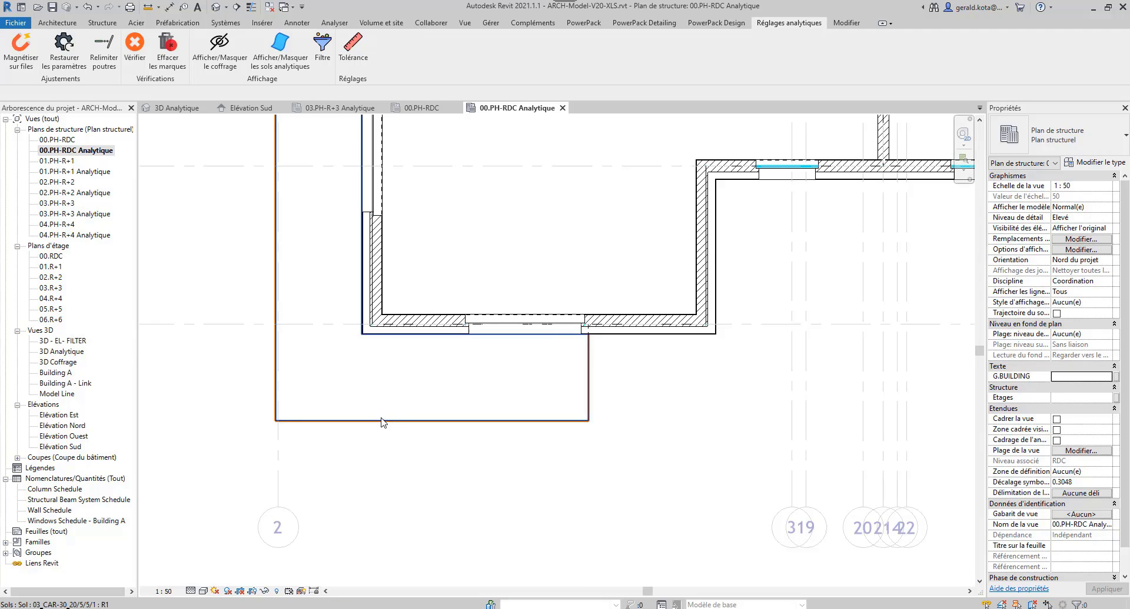
pyautogui.doubleClick(84, 171)
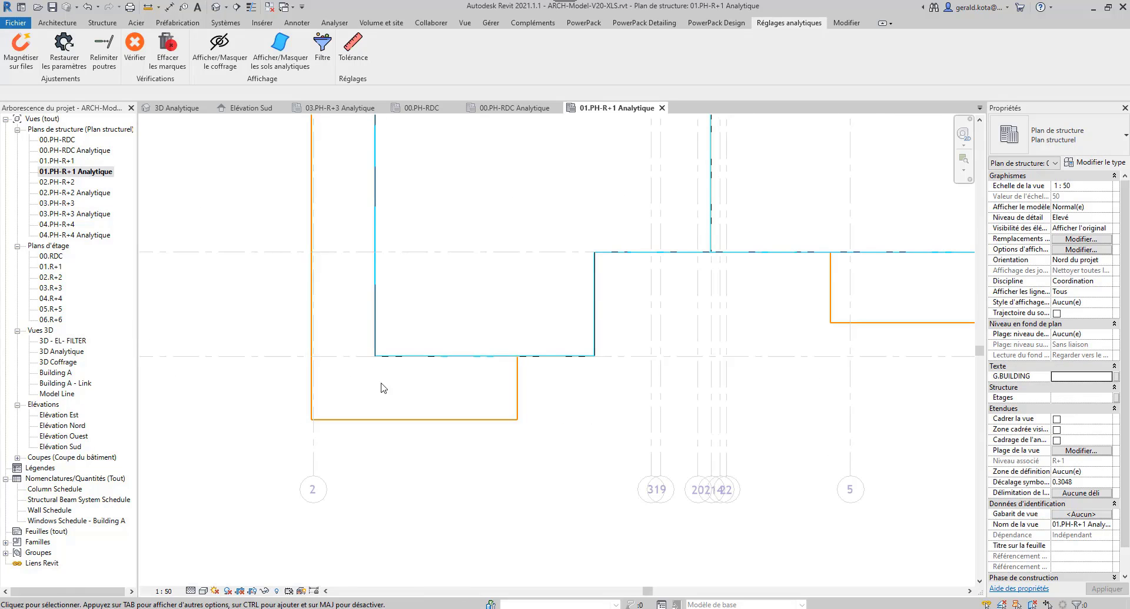
pyautogui.scroll(-2, 389, 386)
pyautogui.scroll(1, 389, 363)
pyautogui.moveTo(387, 364); pyautogui.dragTo(412, 472, button='middle')
pyautogui.scroll(-1, 412, 473)
pyautogui.doubleClick(81, 151)
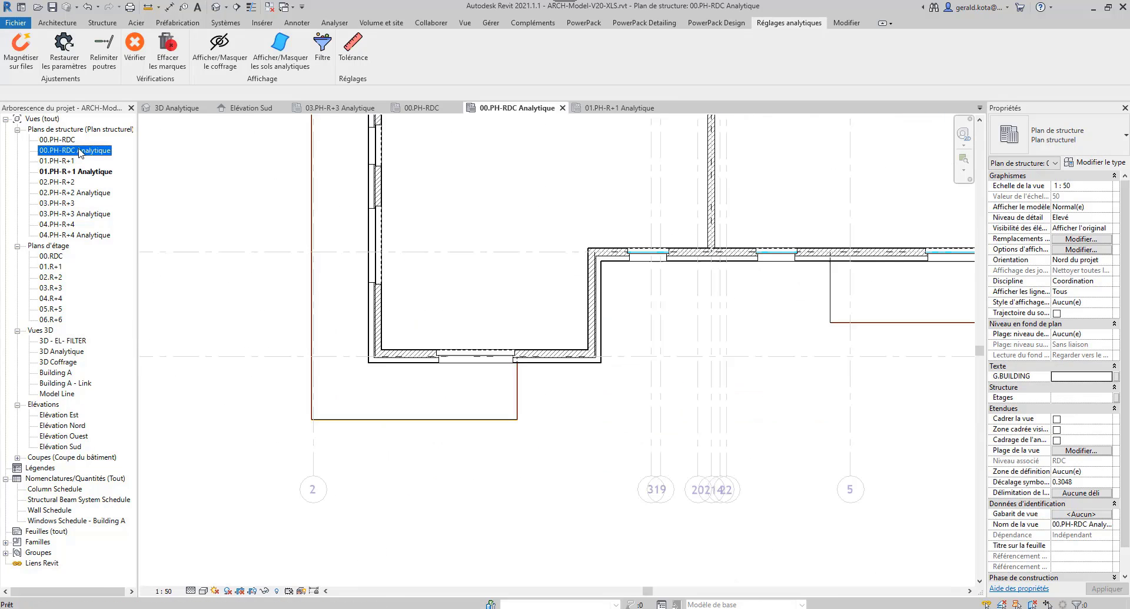
pyautogui.doubleClick(79, 141)
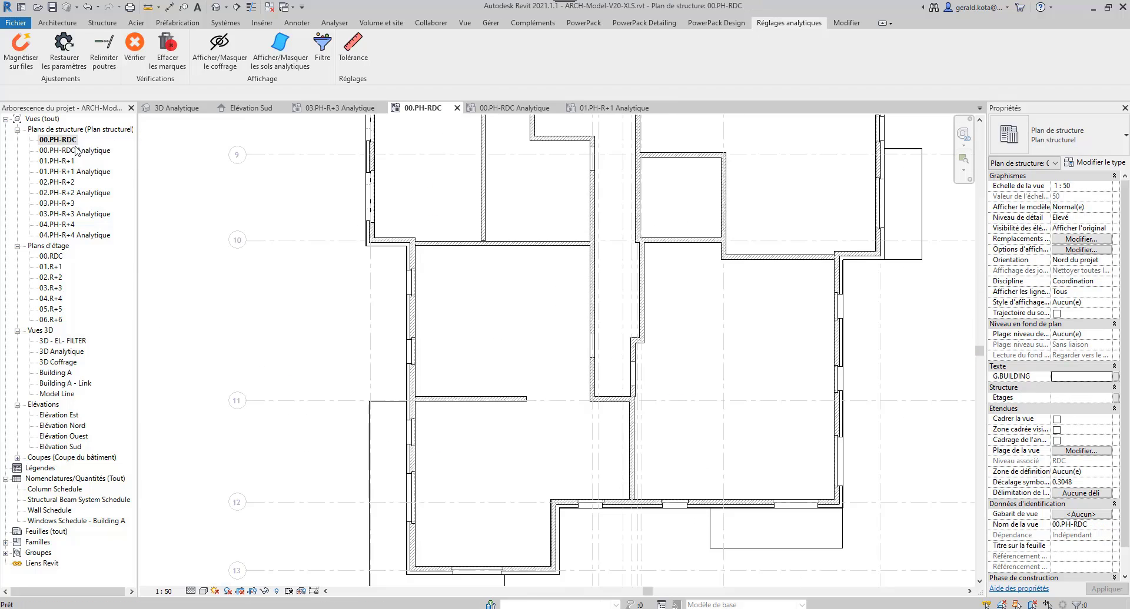
# - Open the 00.RDC floor plan and check the guardrail around the balcony below grid line 13
pyautogui.doubleClick(57, 259)
pyautogui.scroll(3, 567, 523)
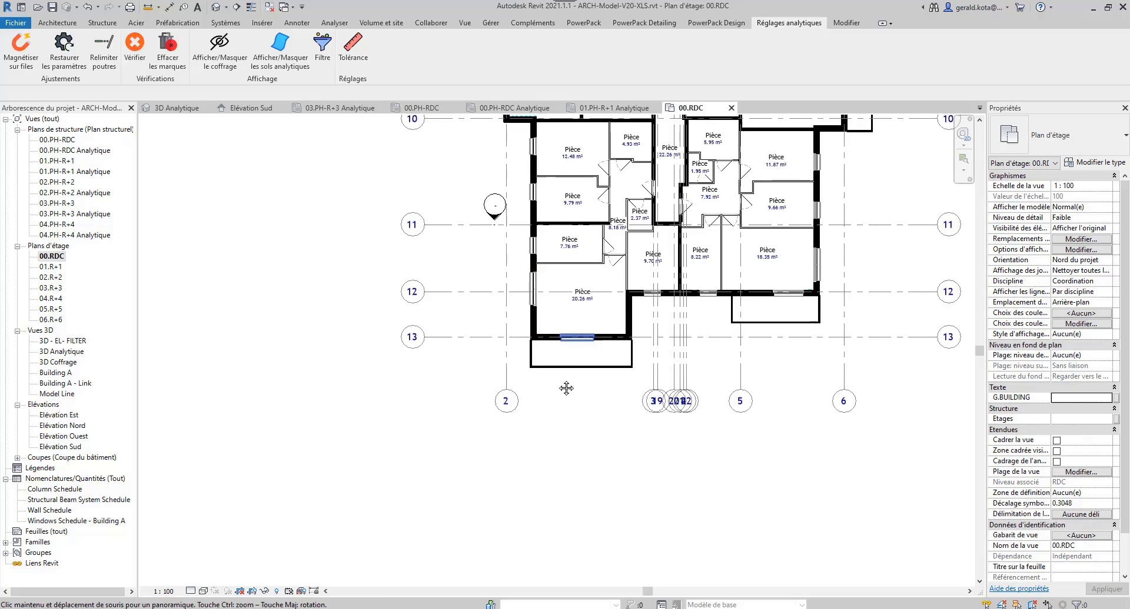
pyautogui.scroll(1, 464, 477)
pyautogui.click(476, 493)
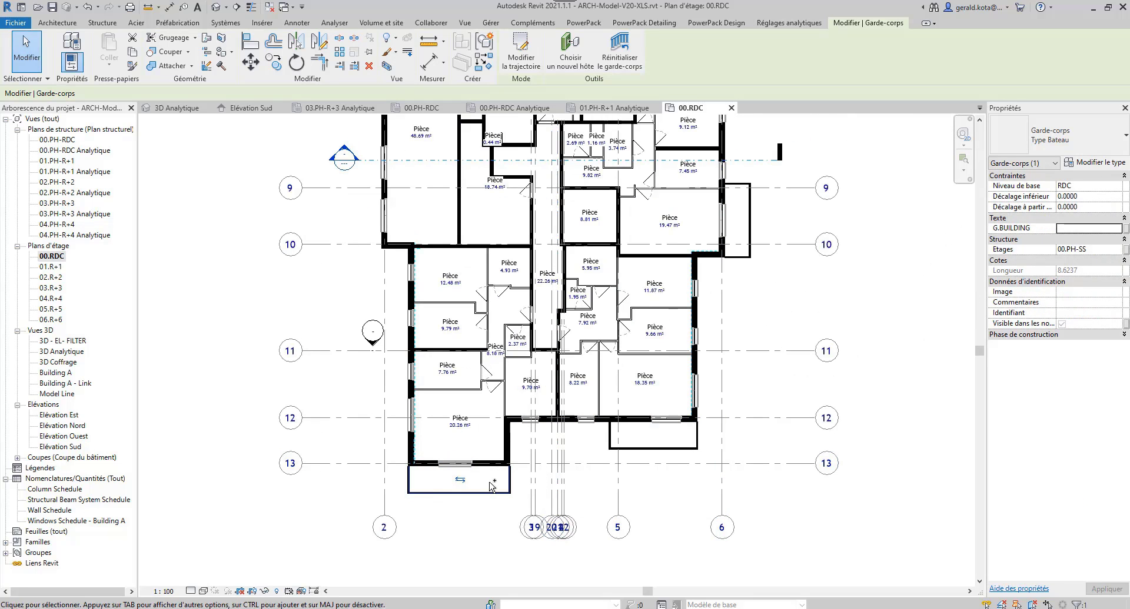
pyautogui.press('Escape')
pyautogui.scroll(2, 492, 487)
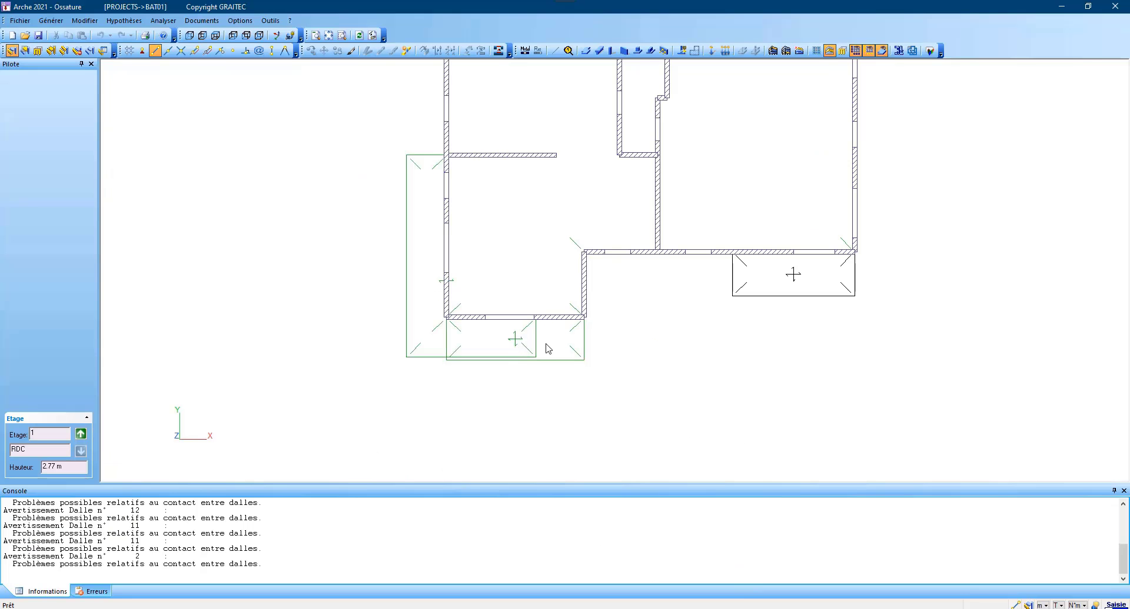
# - Switch back to Arche Ossature and examine the overlapping balcony slabs and the marked wall junction across the whole ground floor
pyautogui.moveTo(744, 295); pyautogui.dragTo(698, 348, button='middle')
pyautogui.scroll(-2, 710, 393)
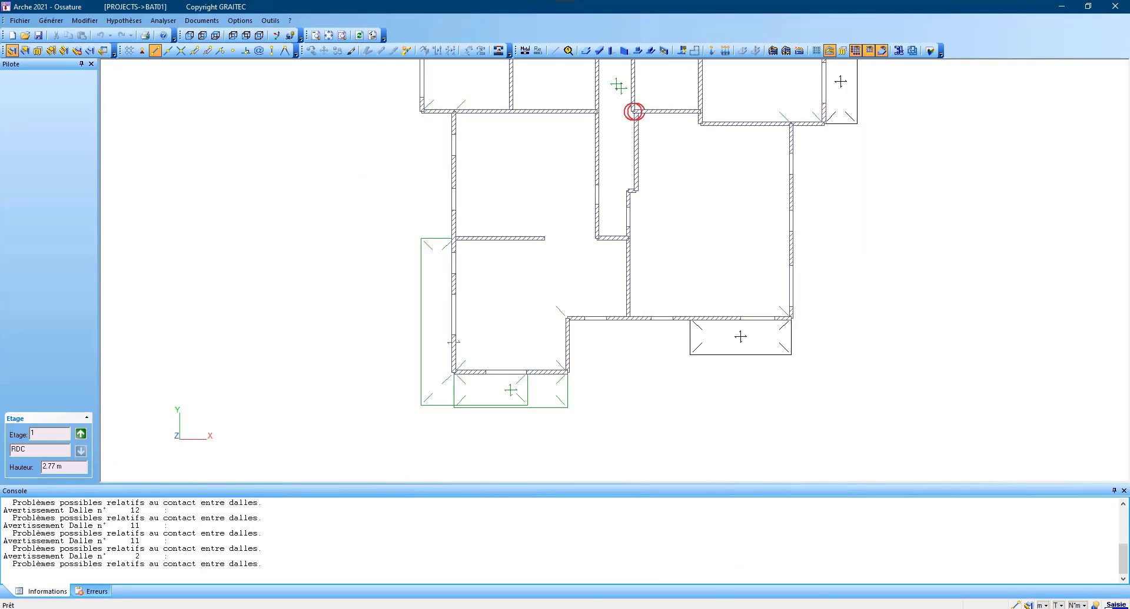
pyautogui.scroll(-3, 659, 332)
pyautogui.scroll(4, 597, 242)
pyautogui.moveTo(615, 149); pyautogui.dragTo(523, 280, button='middle')
pyautogui.scroll(-4, 624, 287)
pyautogui.scroll(3, 622, 287)
pyautogui.scroll(-6, 622, 287)
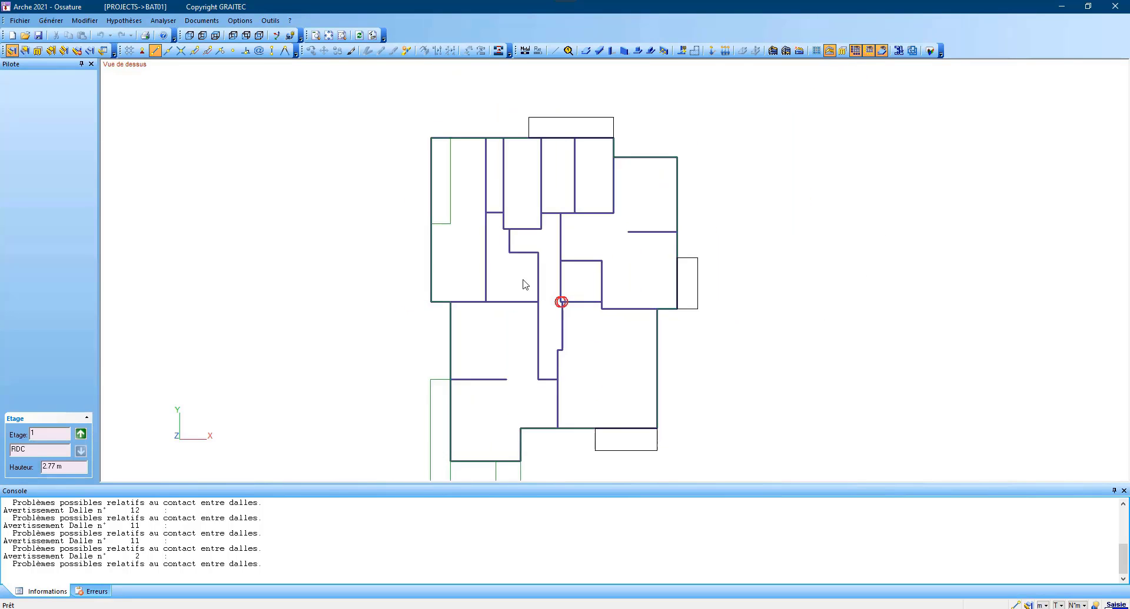
pyautogui.scroll(1, 515, 298)
pyautogui.moveTo(500, 320); pyautogui.dragTo(493, 309, button='middle')
pyautogui.scroll(-1, 493, 310)
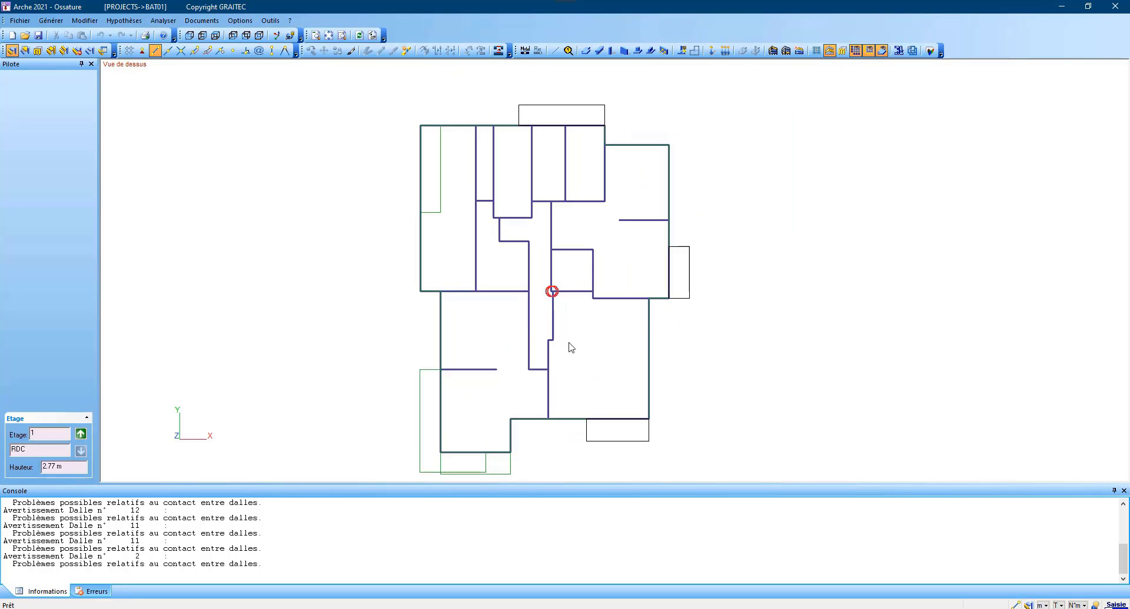
pyautogui.moveTo(568, 343); pyautogui.dragTo(567, 313, button='middle')
pyautogui.scroll(1, 568, 313)
pyautogui.scroll(-1, 567, 313)
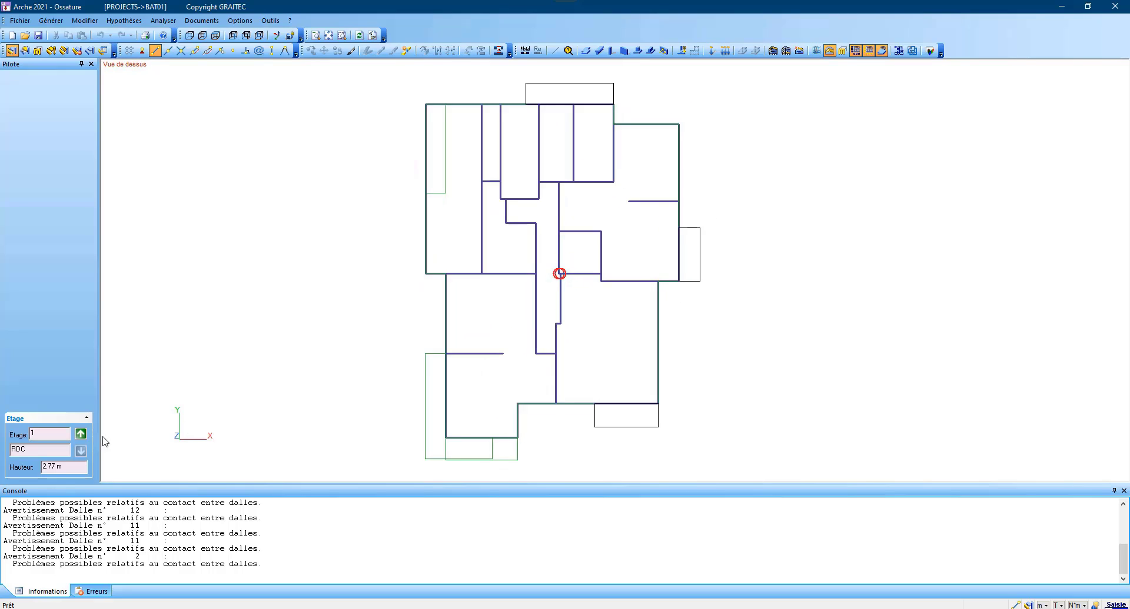
# - Browse the storeys above the ground floor, including storey 5 (R+4)
pyautogui.click(80, 450)
pyautogui.click(81, 450)
pyautogui.click(80, 451)
pyautogui.click(81, 451)
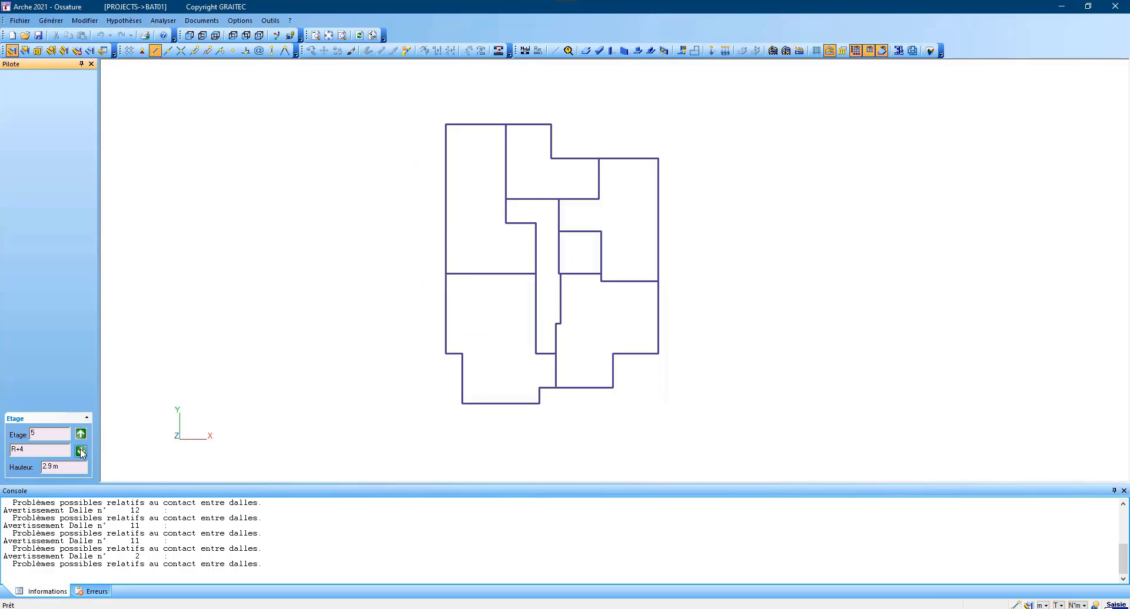
pyautogui.click(81, 451)
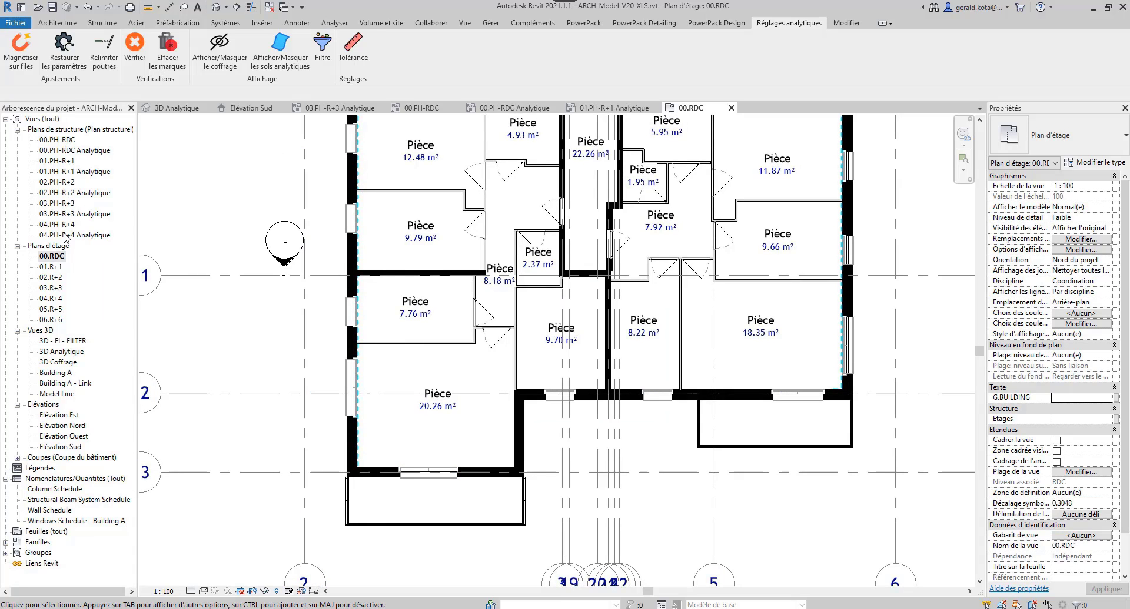
# - Switch to Revit, open the 3D Analytique view, close all inactive views and look over the analytical building
pyautogui.doubleClick(62, 351)
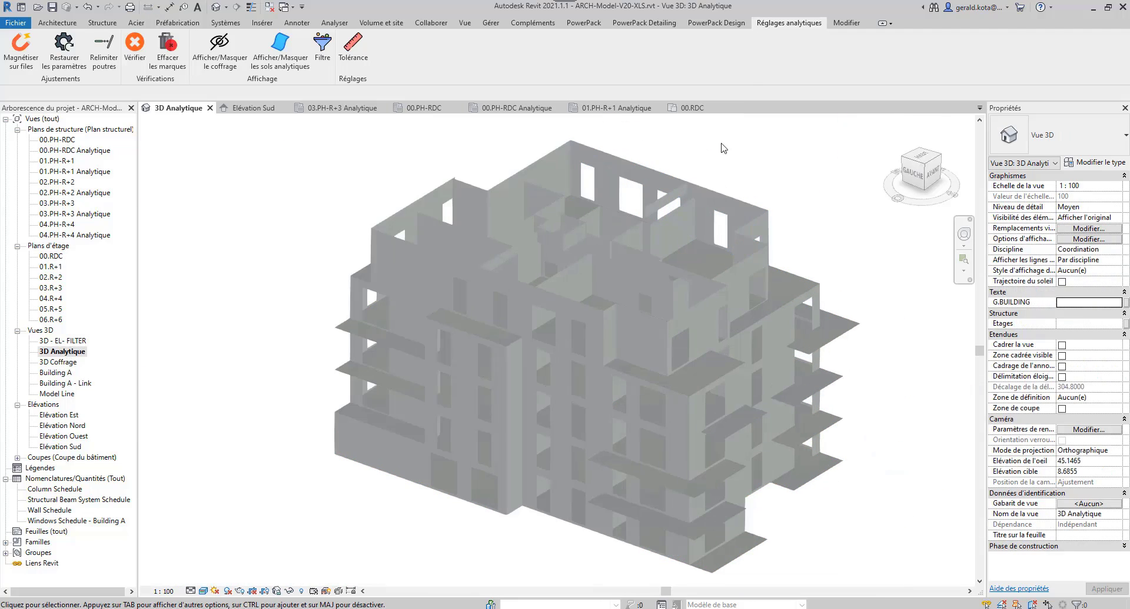
pyautogui.click(472, 26)
pyautogui.click(978, 52)
pyautogui.moveTo(503, 364); pyautogui.dragTo(454, 344, button='middle')
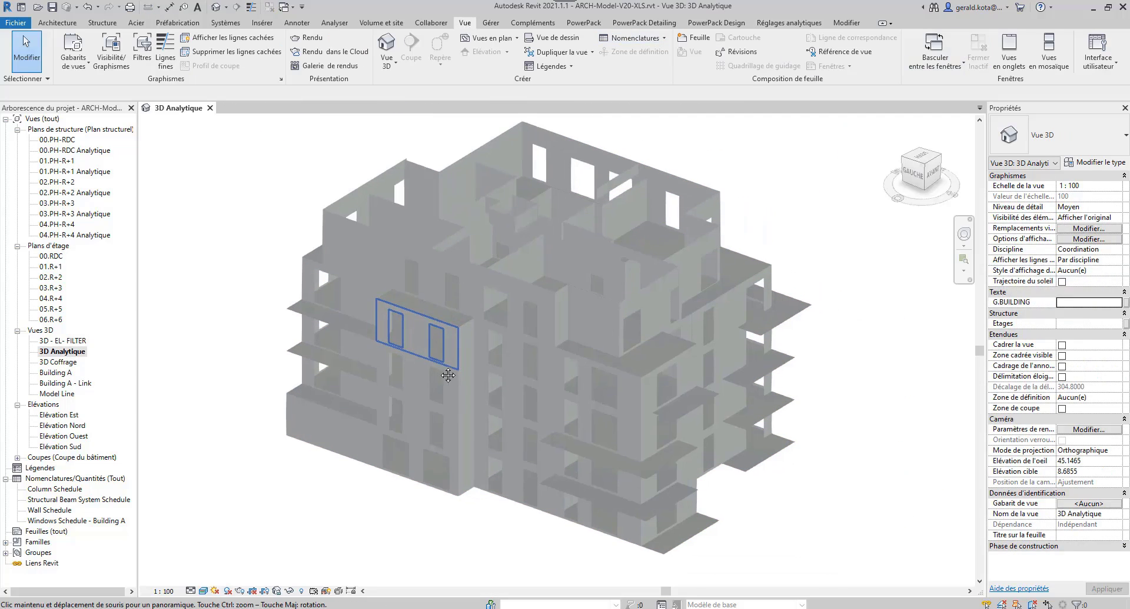
pyautogui.scroll(3, 729, 249)
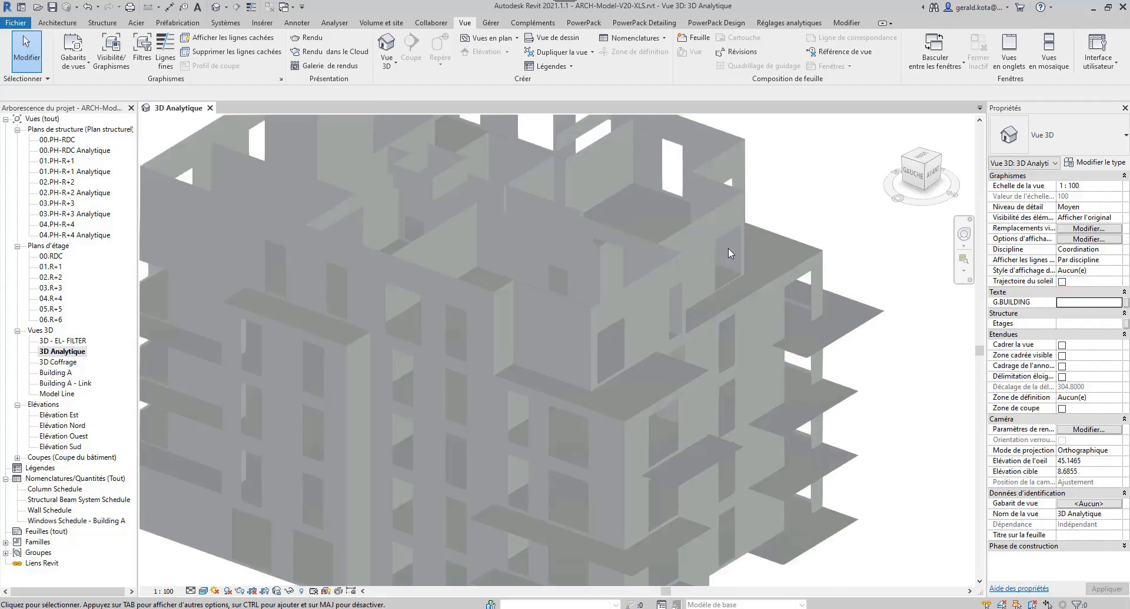
pyautogui.scroll(-3, 521, 345)
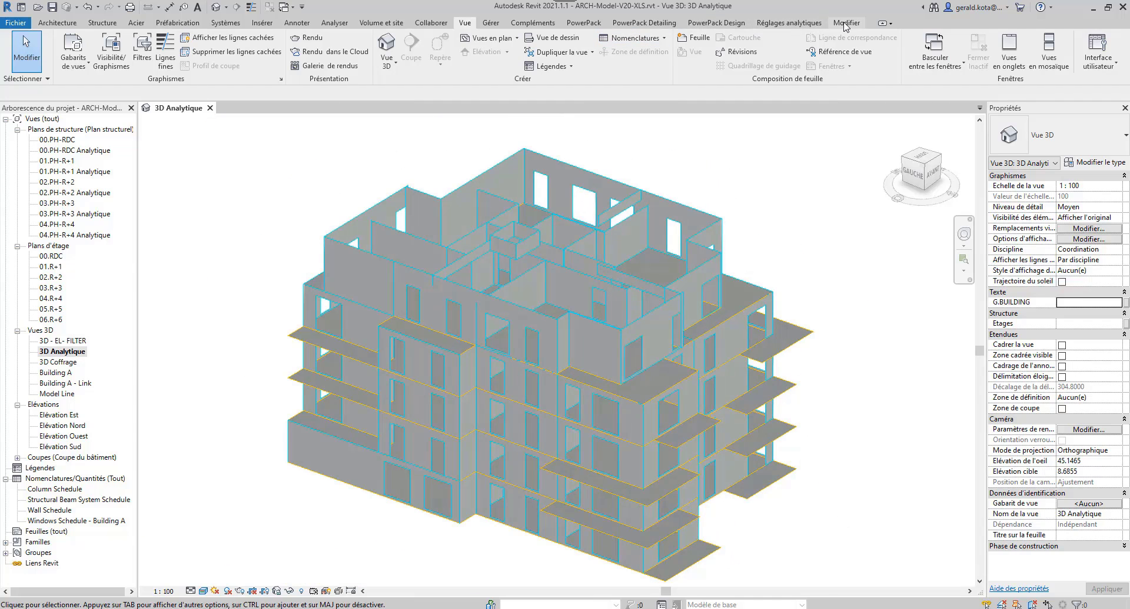
# - Export the analytical model in GRAITEC BIM format over the existing Rvt - Calcul.gtcx file, without generating a report
pyautogui.click(729, 23)
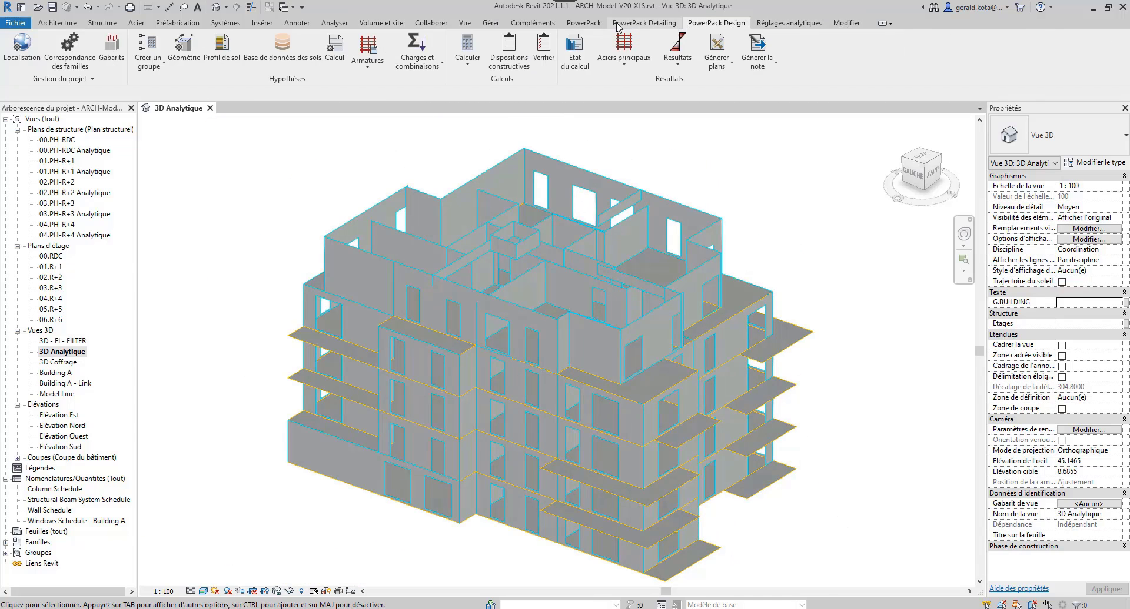
pyautogui.click(584, 23)
pyautogui.click(54, 51)
pyautogui.click(32, 75)
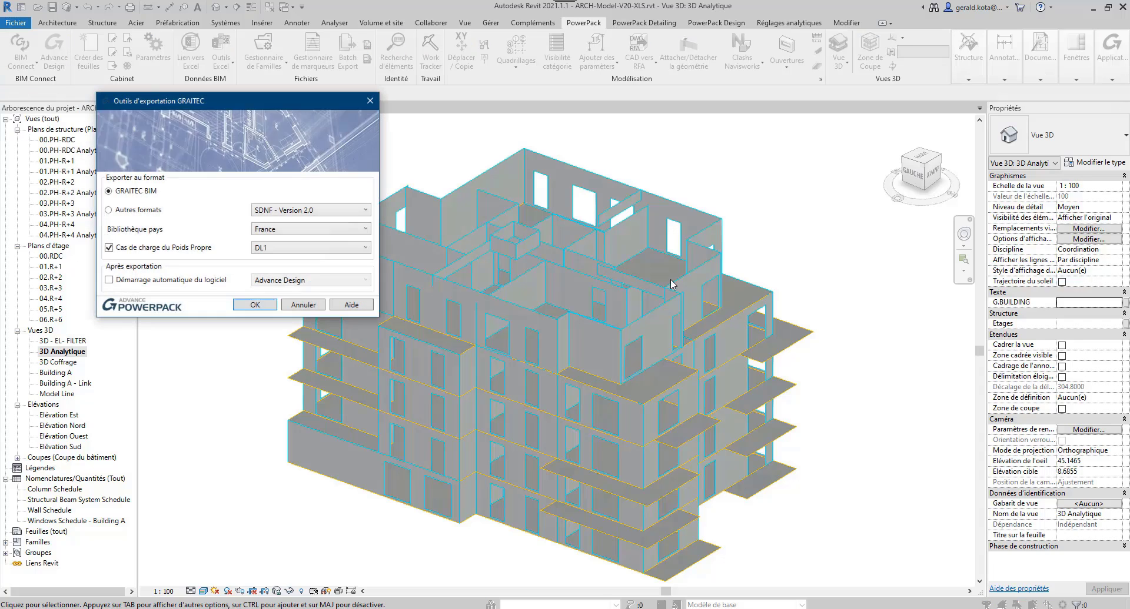
pyautogui.click(258, 304)
pyautogui.click(511, 246)
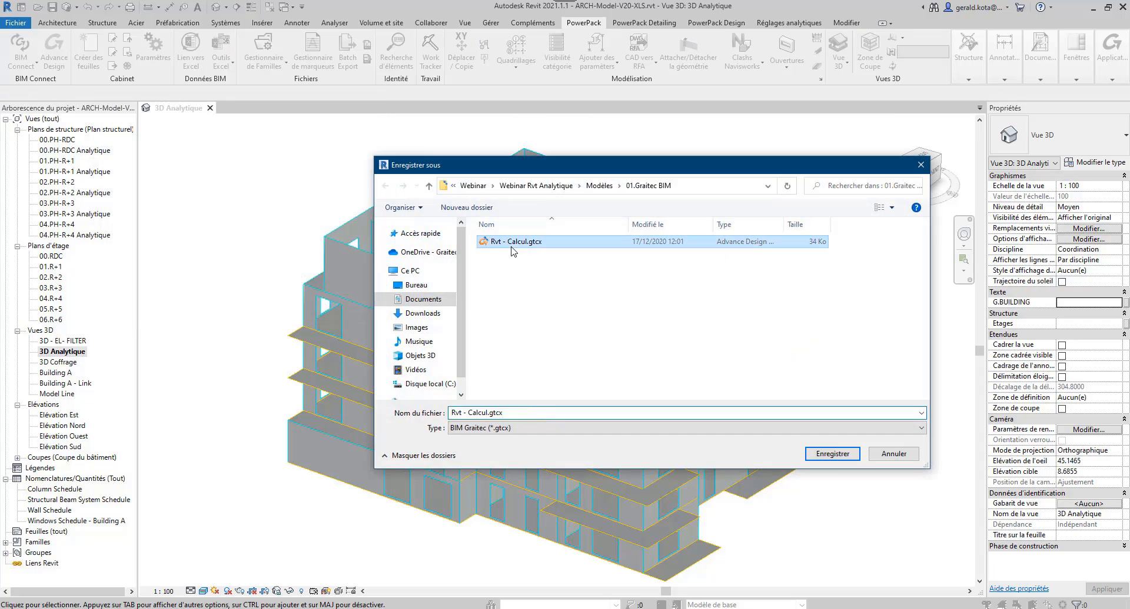
pyautogui.click(831, 454)
pyautogui.click(685, 356)
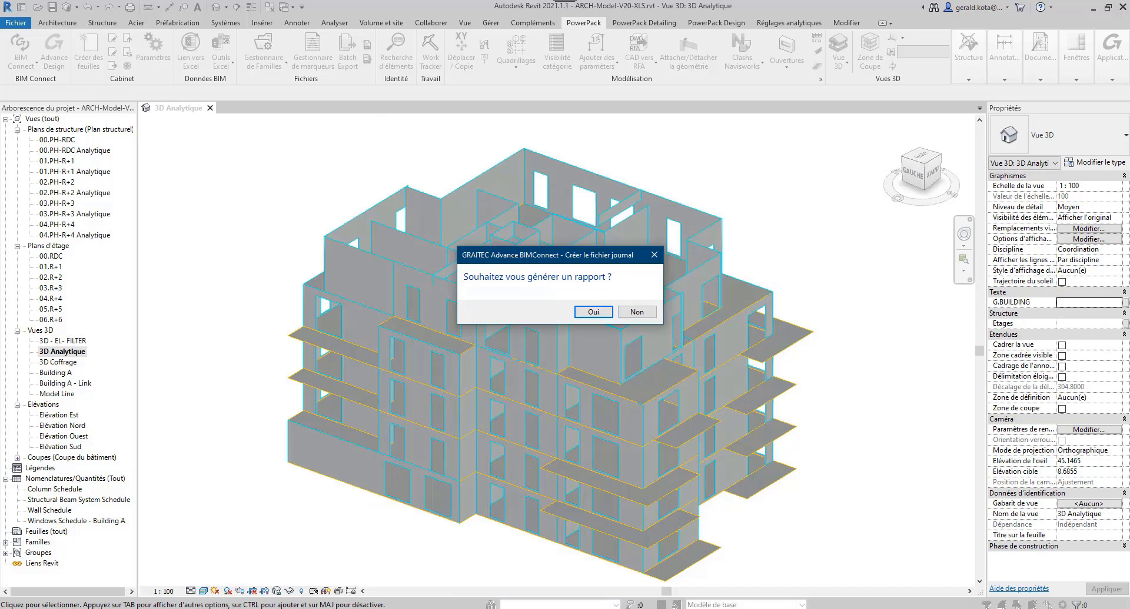
pyautogui.click(636, 312)
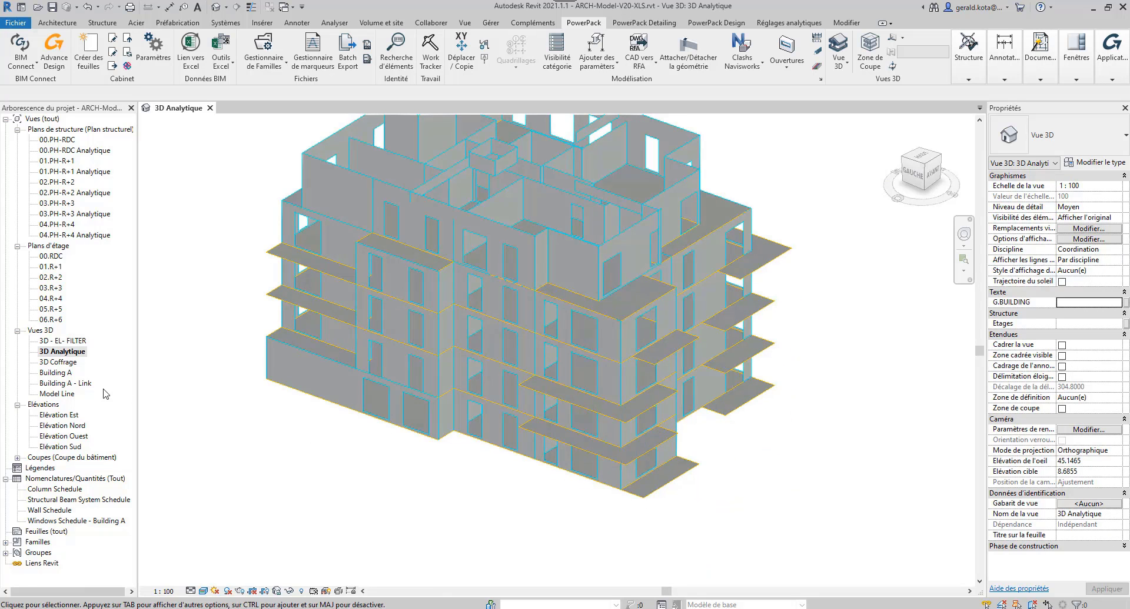
# - Open the Elévation Sud view and look over the storey levels
pyautogui.doubleClick(61, 447)
pyautogui.scroll(5, 580, 357)
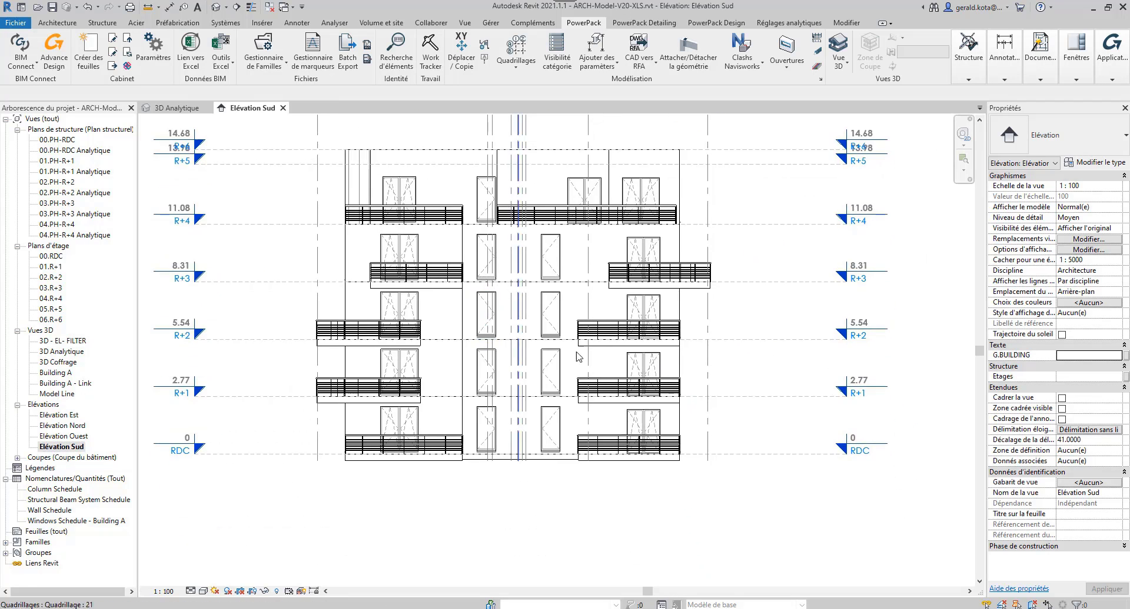
pyautogui.scroll(-3, 697, 469)
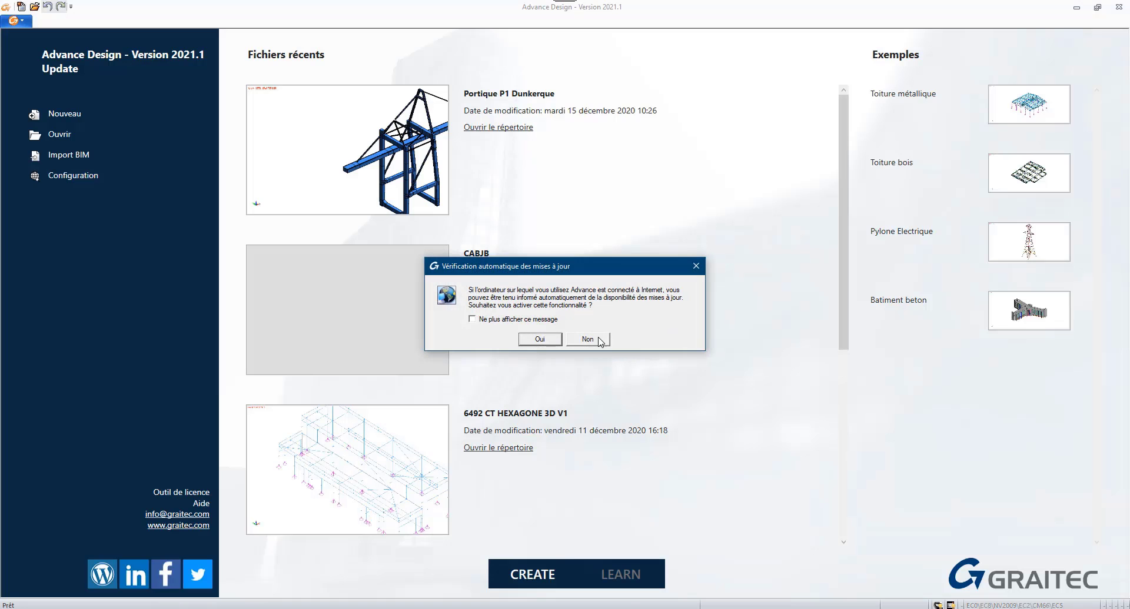
# - In Advance Design, decline the automatic update check, create a new project and skip the project parameters wizard
pyautogui.click(600, 340)
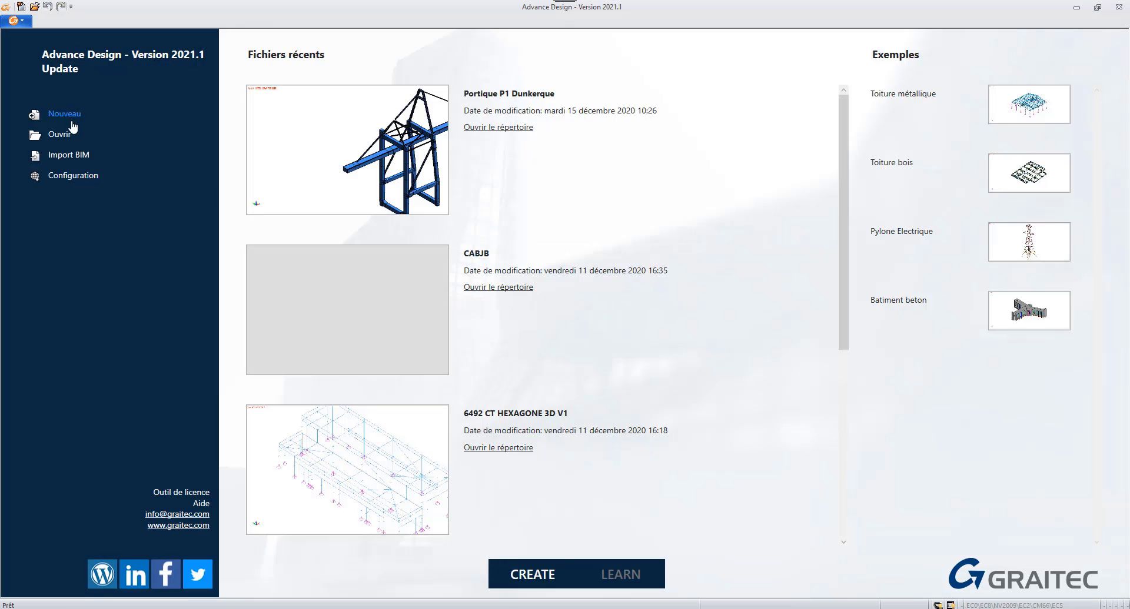
pyautogui.click(62, 116)
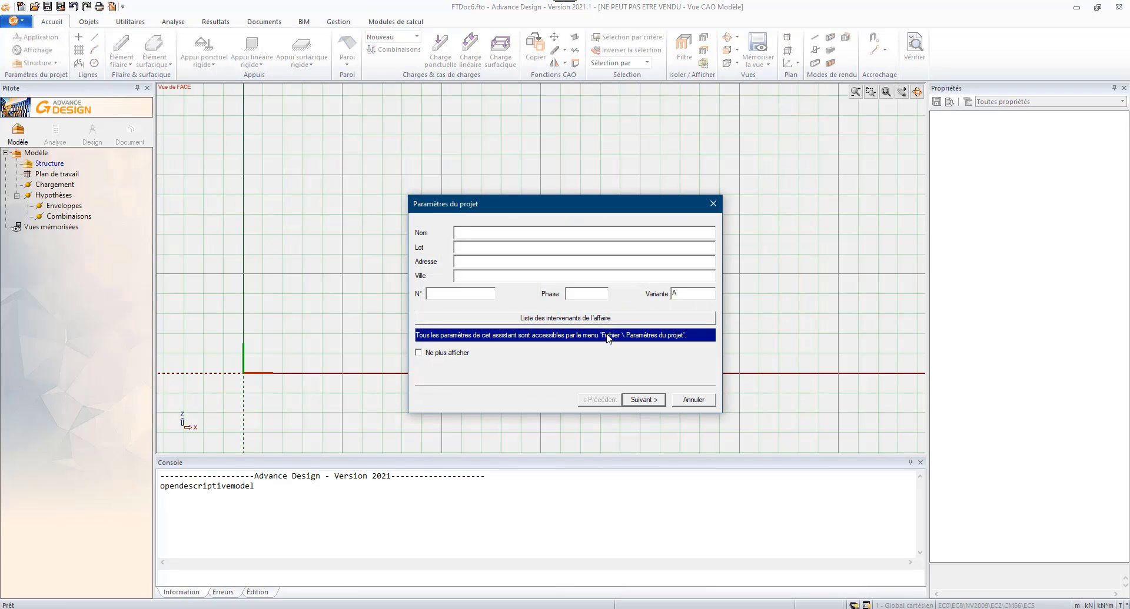
pyautogui.click(717, 203)
pyautogui.click(657, 359)
# - Import the GRAITEC BIM file Rvt - Calcul.gtcx, assigning C25/30 concrete to the unrecognised material Béton Brut
pyautogui.click(304, 23)
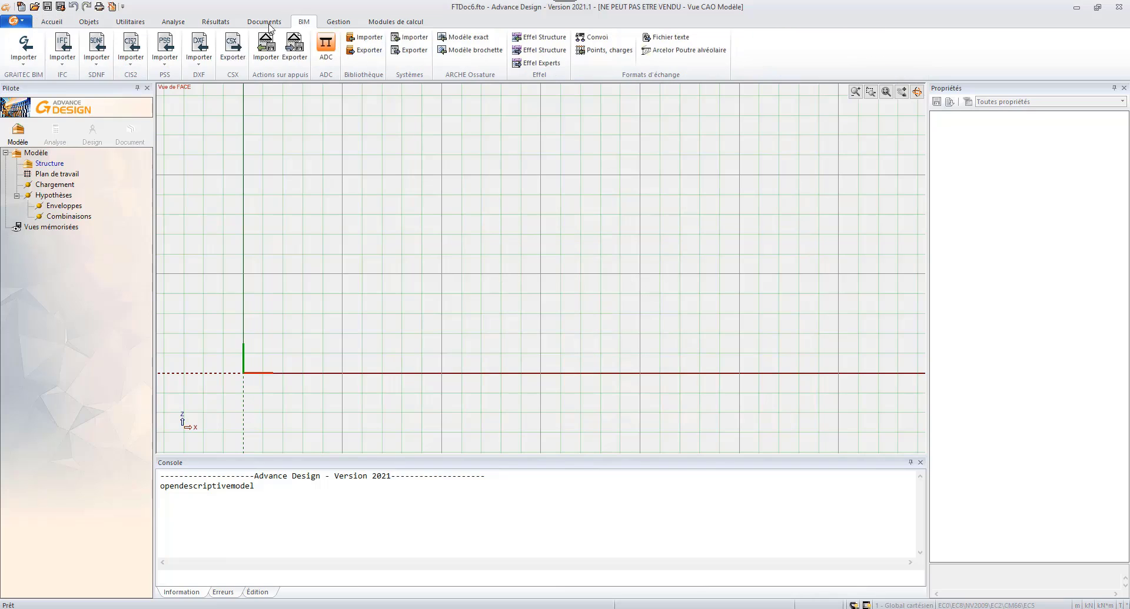
pyautogui.click(25, 48)
pyautogui.click(542, 335)
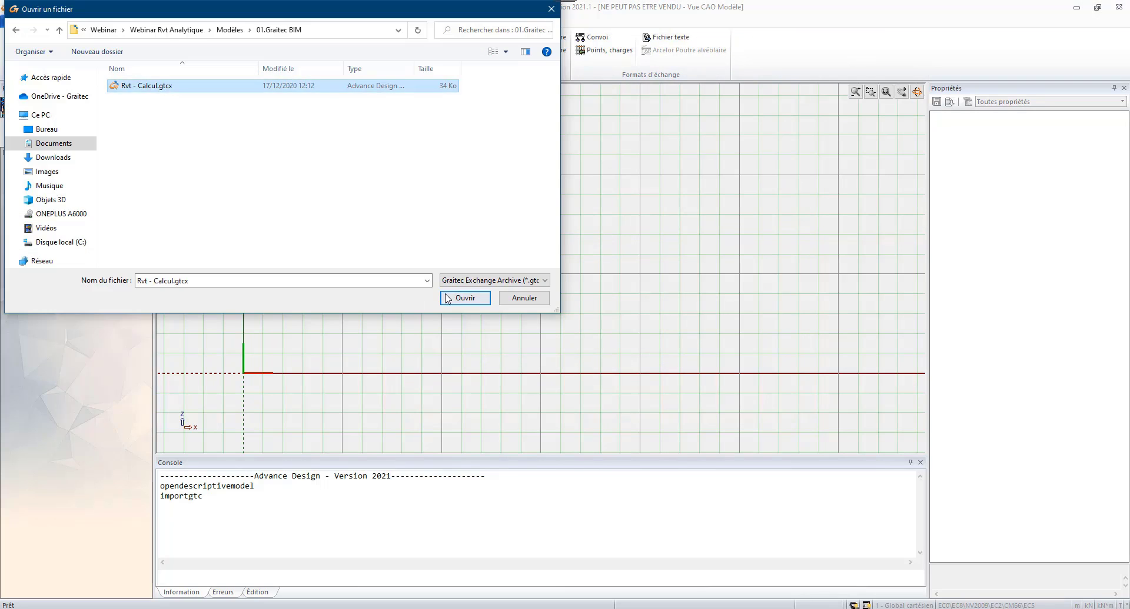
pyautogui.click(464, 298)
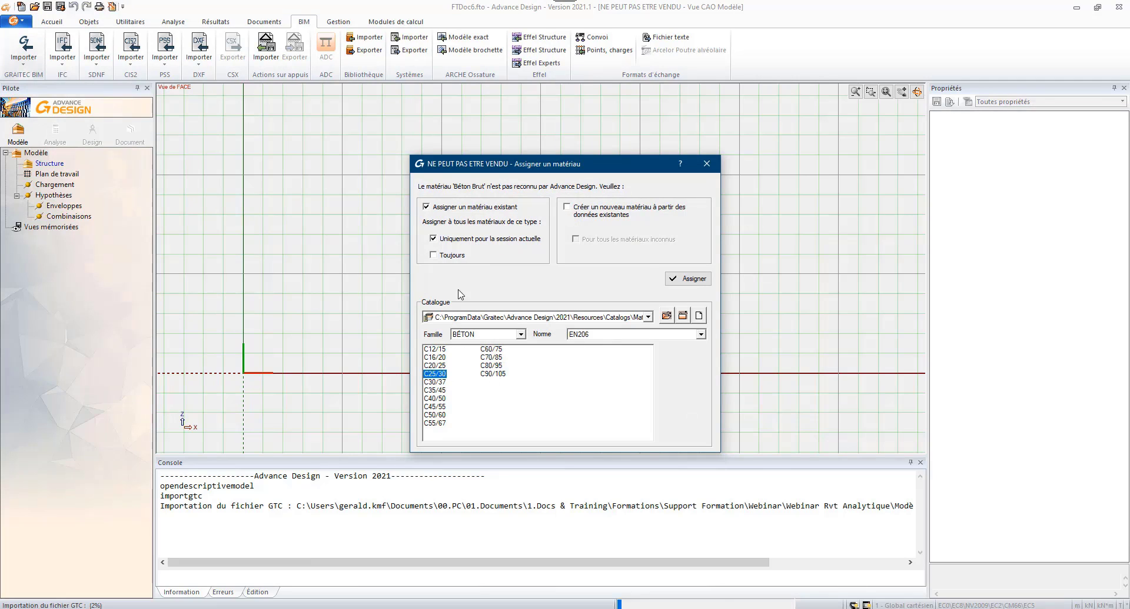
pyautogui.click(687, 279)
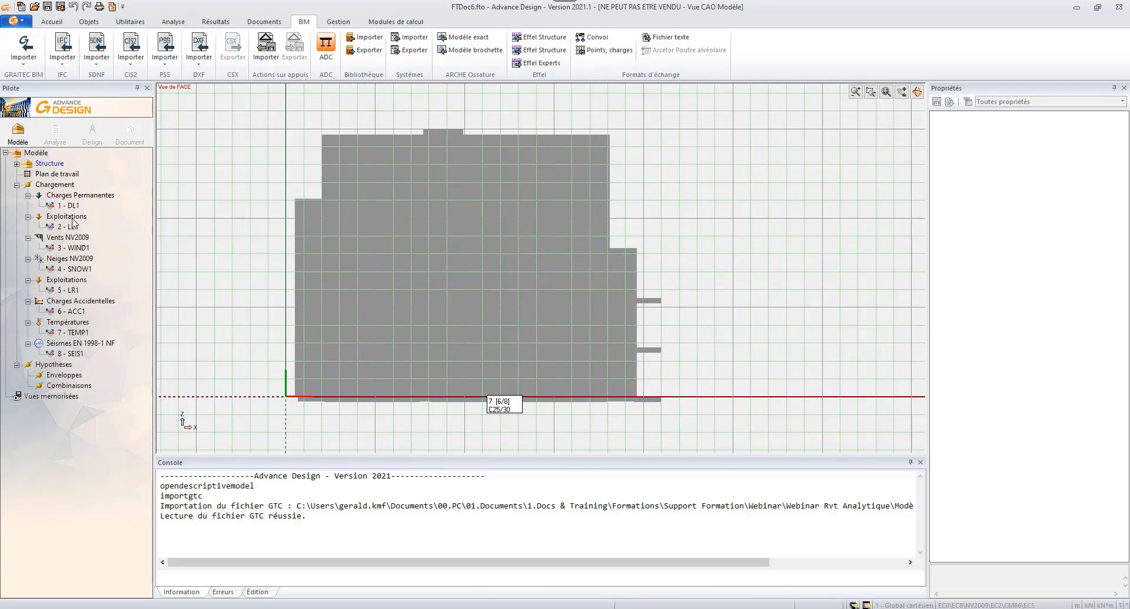
# - Review the imported load families and delete all the load cases under Chargement
pyautogui.click(75, 238)
pyautogui.click(74, 196)
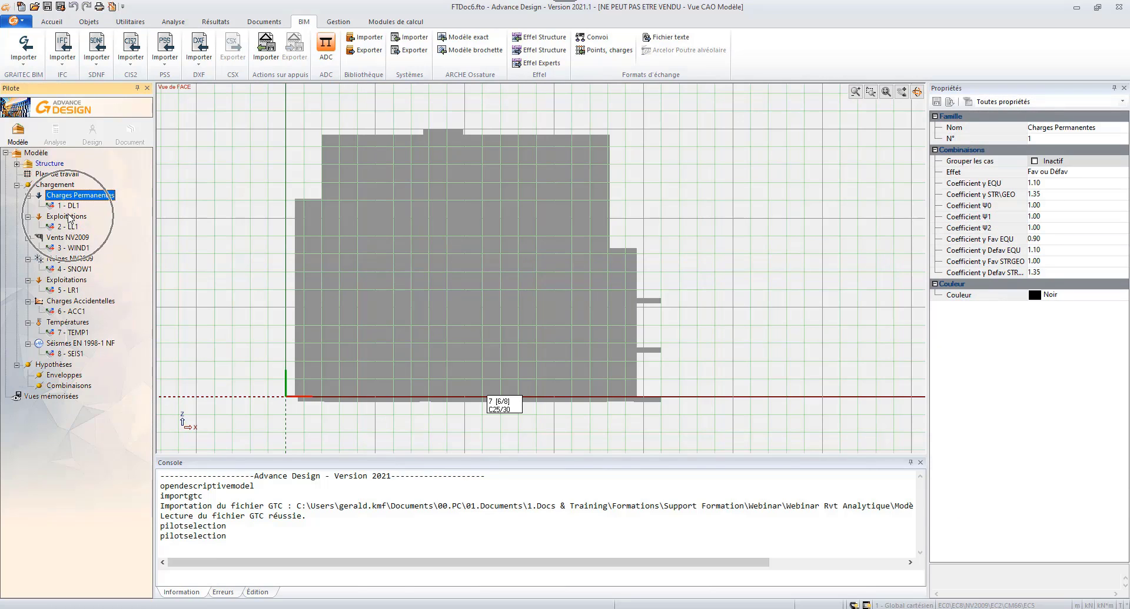
pyautogui.click(62, 186)
pyautogui.rightClick(65, 187)
pyautogui.click(125, 251)
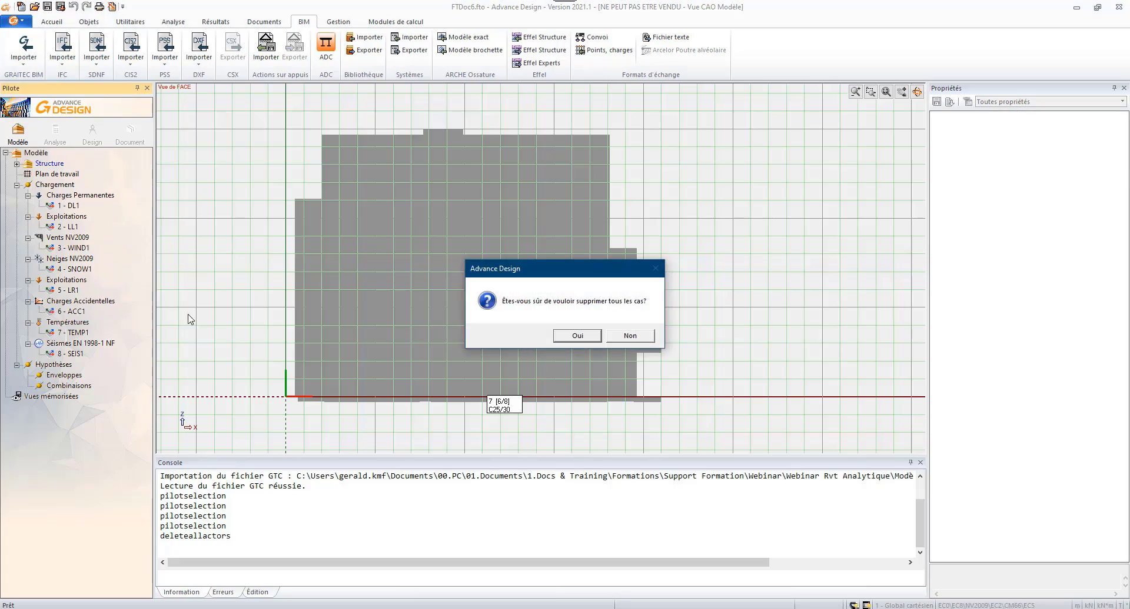
pyautogui.click(606, 335)
# - Turn off the work plane grid, expand the structure's storeys and hide storey 6 - R+5 in the 3D view
pyautogui.moveTo(520, 386)
pyautogui.keyDown('shift'); pyautogui.mouseDown(button='middle')
pyautogui.moveTo(401, 403)
pyautogui.moveTo(436, 366)
pyautogui.moveTo(441, 403)
pyautogui.moveTo(546, 380)
pyautogui.moveTo(534, 390)
pyautogui.mouseUp(button='middle'); pyautogui.keyUp('shift')
pyautogui.press('F7')
pyautogui.click(17, 164)
pyautogui.click(54, 226)
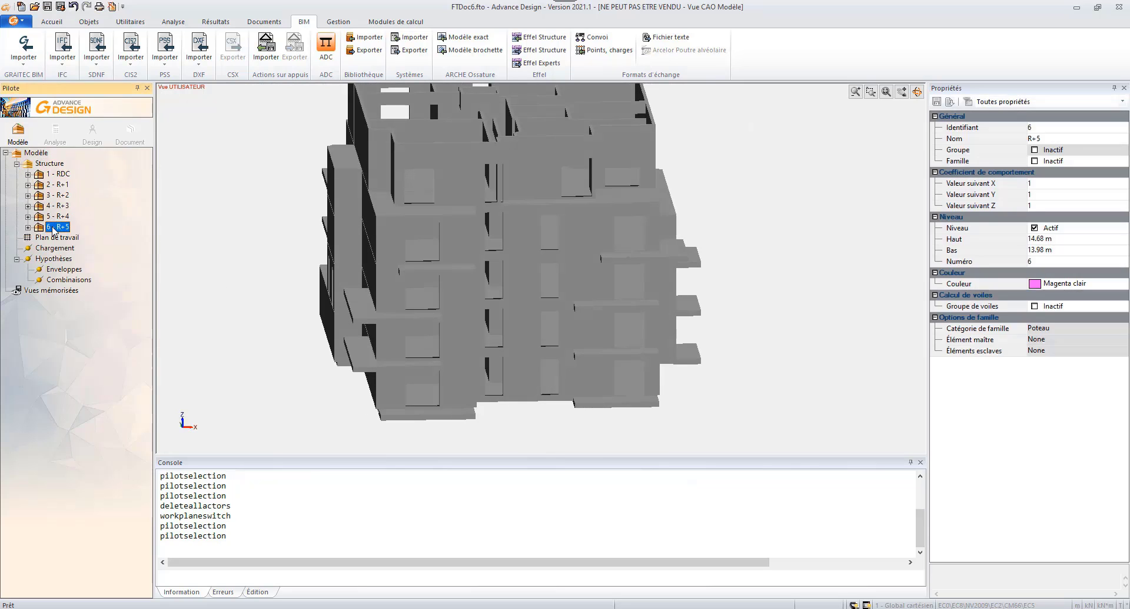
pyautogui.press('space')
pyautogui.keyDown('shift'); pyautogui.moveTo(494, 277); pyautogui.dragTo(445, 298, button='middle'); pyautogui.keyUp('shift')
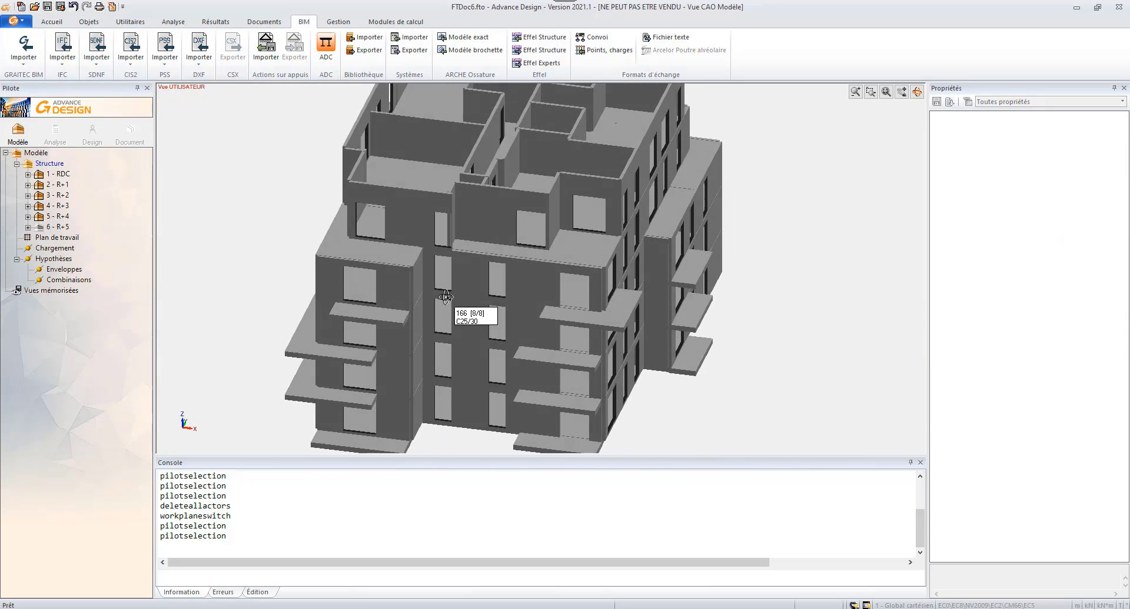
# - Show storey 6 - R+5 and hide it again to check which elements it contains
pyautogui.click(51, 228)
pyautogui.press('space')
pyautogui.click(58, 223)
pyautogui.press('space')
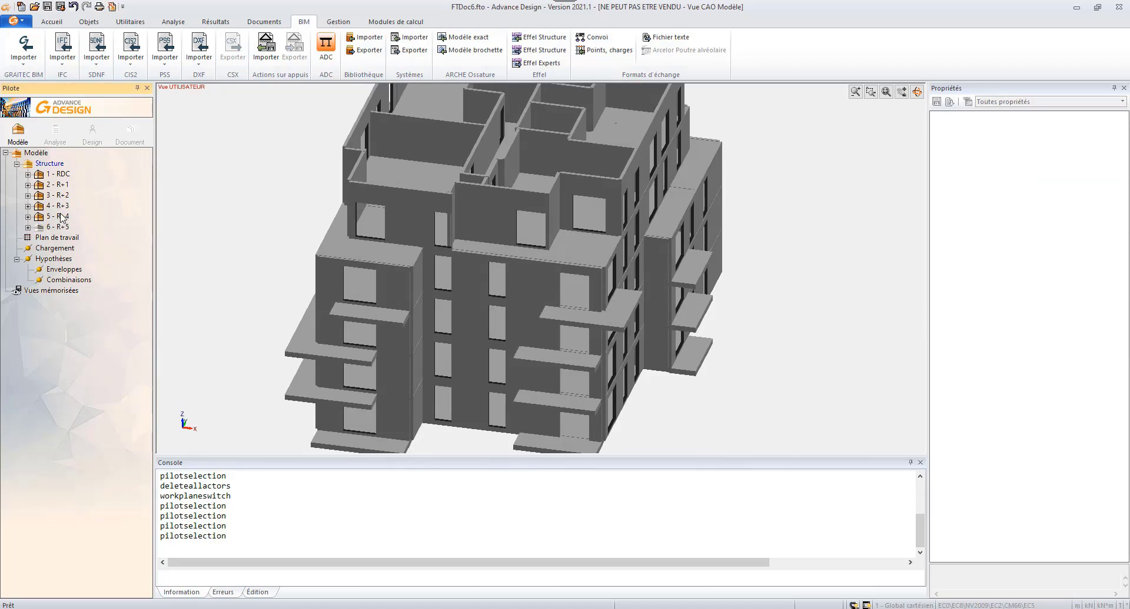
# - Hide the storeys R+1 to R+4 so that only storey 1 - RDC is displayed in the 3D view
pyautogui.click(59, 213)
pyautogui.press('space')
pyautogui.click(58, 204)
pyautogui.press('space')
pyautogui.click(58, 195)
pyautogui.press('space')
pyautogui.click(58, 185)
pyautogui.press('space')
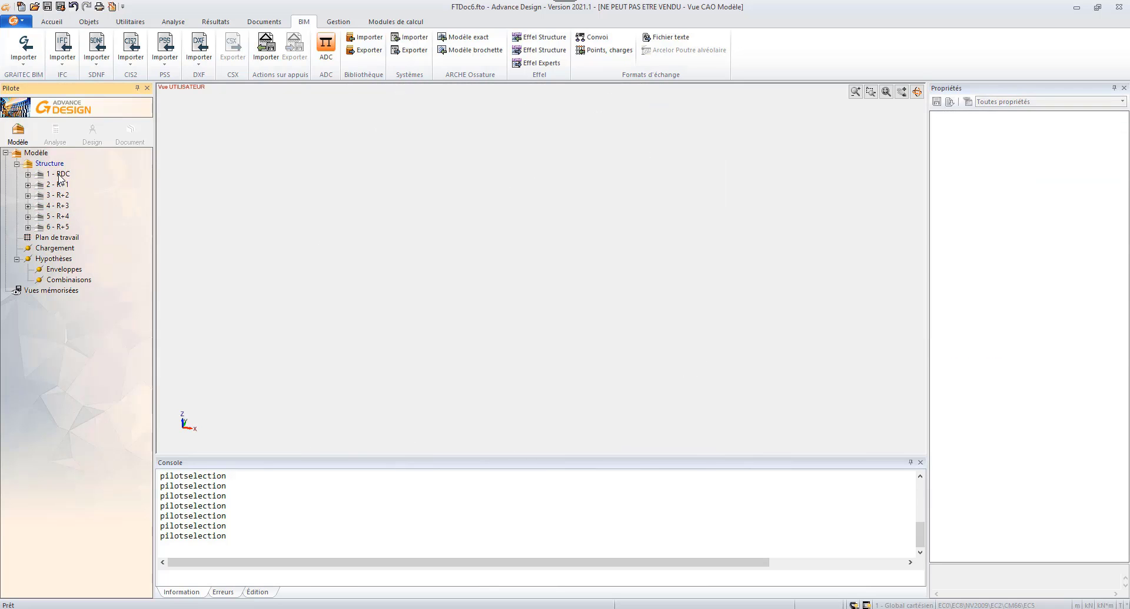
pyautogui.click(58, 173)
pyautogui.moveTo(447, 337); pyautogui.dragTo(405, 365, button='middle')
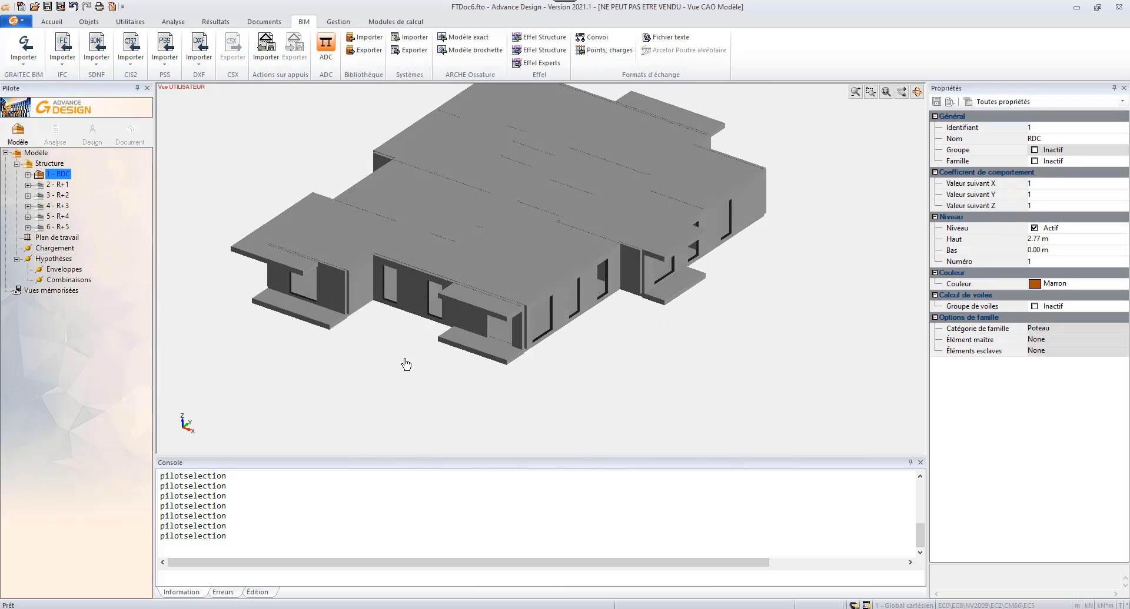
# - Examine the RDC slab and perimeter walls at the front corner of the building, along with their properties
pyautogui.scroll(6, 497, 344)
pyautogui.moveTo(555, 351); pyautogui.dragTo(521, 361, button='middle')
pyautogui.click(454, 359)
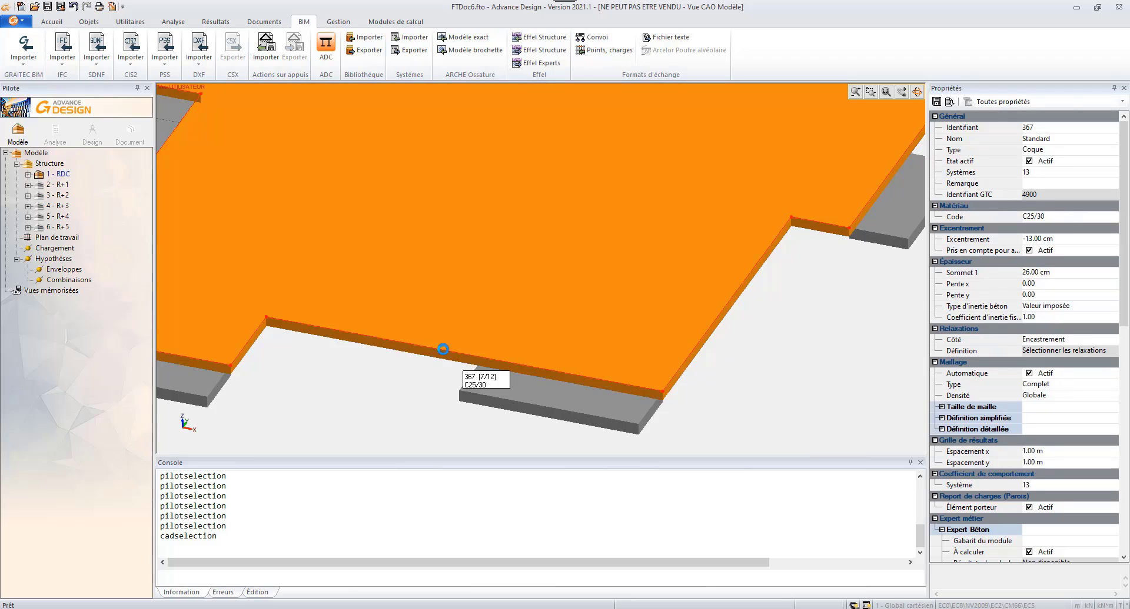
pyautogui.click(443, 349)
pyautogui.scroll(2, 622, 366)
pyautogui.click(671, 320)
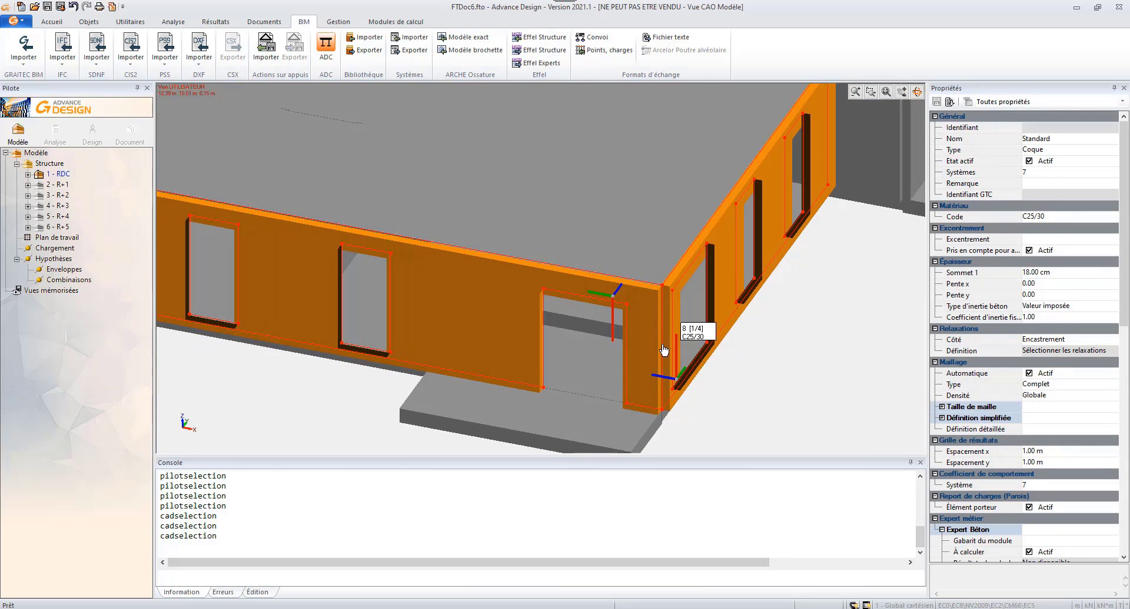
pyautogui.moveTo(664, 351); pyautogui.dragTo(627, 364, button='middle')
pyautogui.scroll(-2, 634, 357)
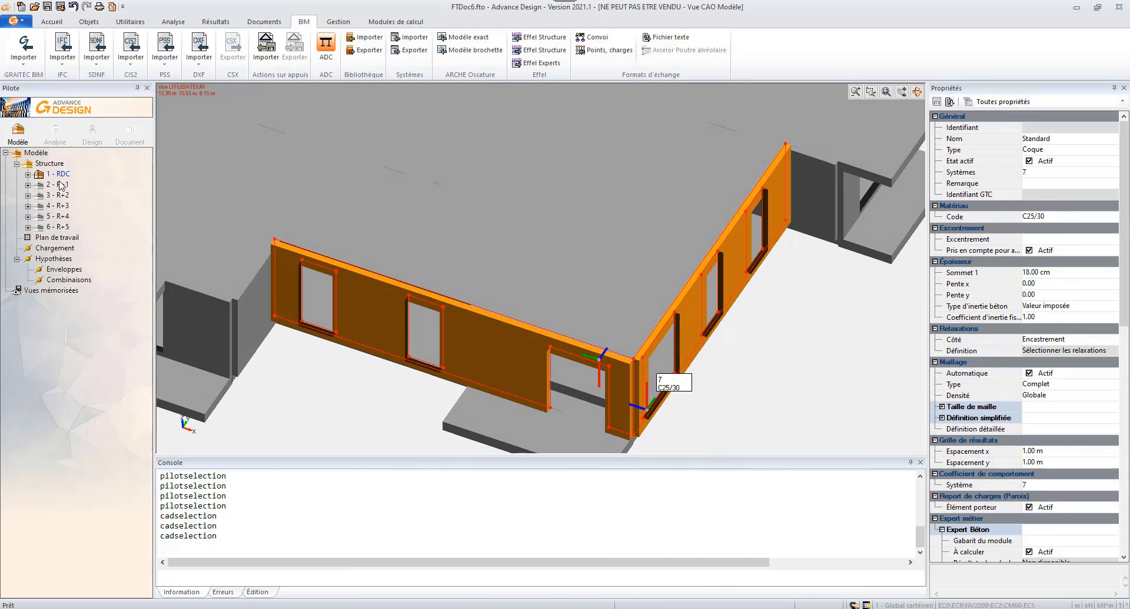
# - Show the whole structure again, switch to the top view and isolate storey 5 - R+4
pyautogui.doubleClick(49, 166)
pyautogui.moveTo(368, 264); pyautogui.dragTo(403, 285, button='middle')
pyautogui.hotkey('alt', '5')
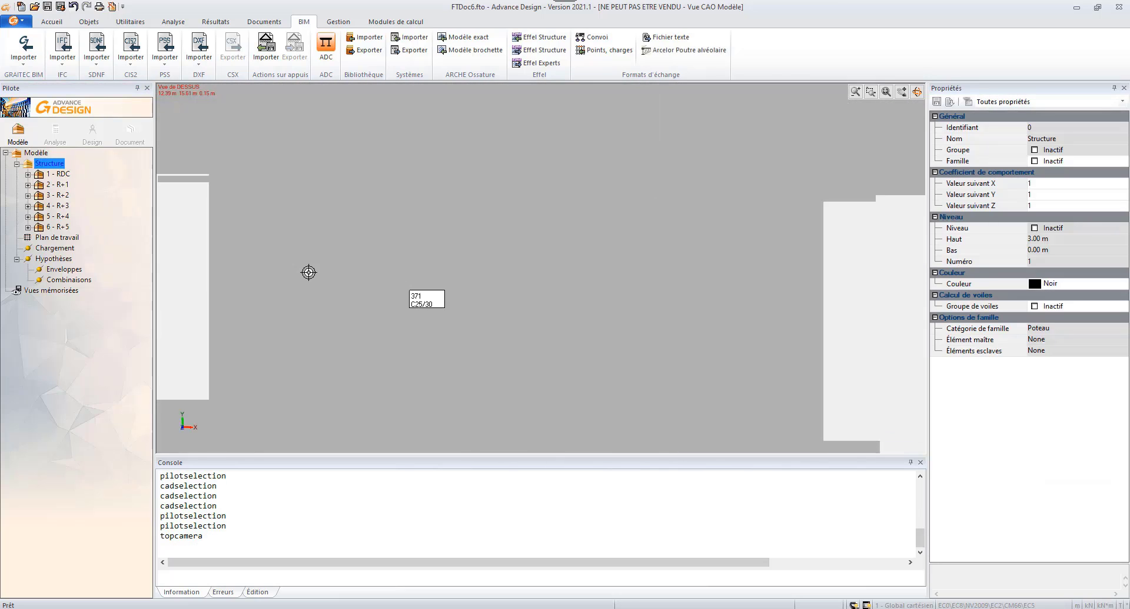
pyautogui.doubleClick(58, 226)
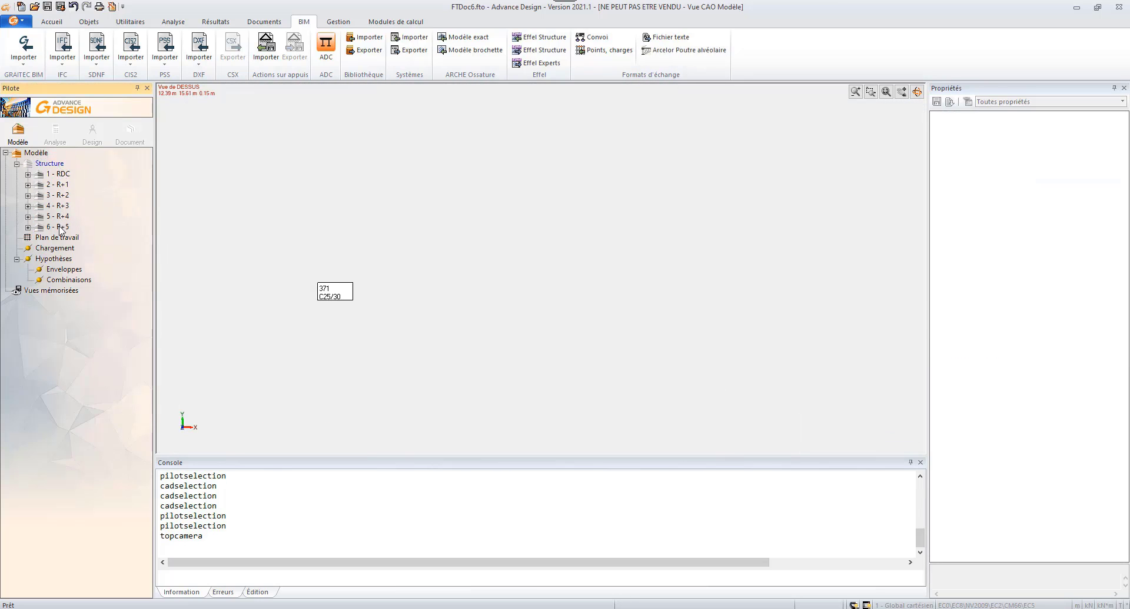
pyautogui.doubleClick(58, 216)
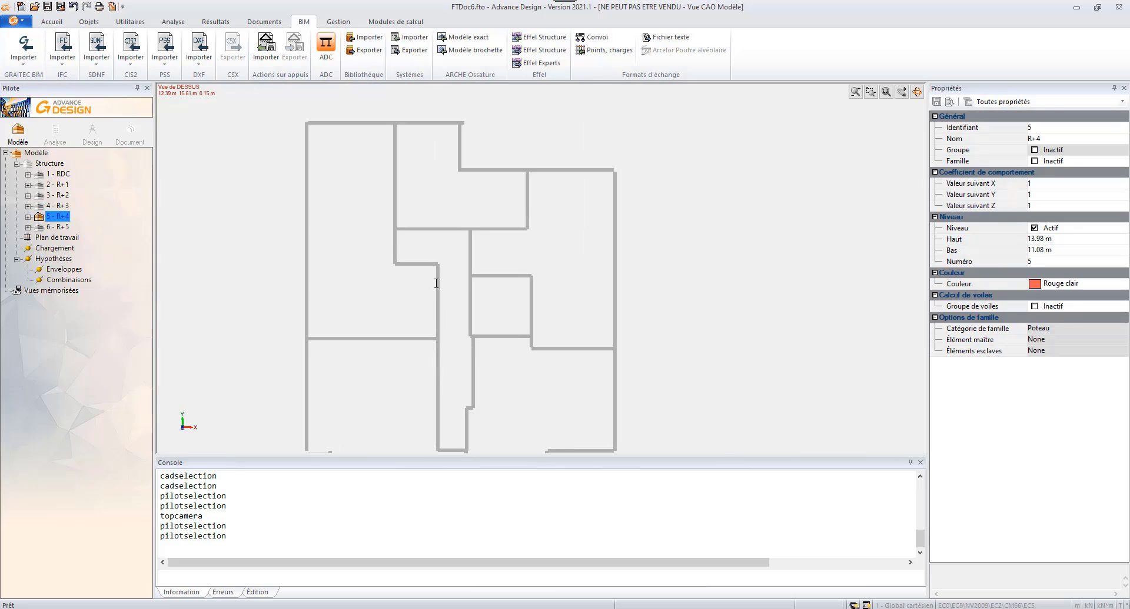
pyautogui.scroll(2, 702, 183)
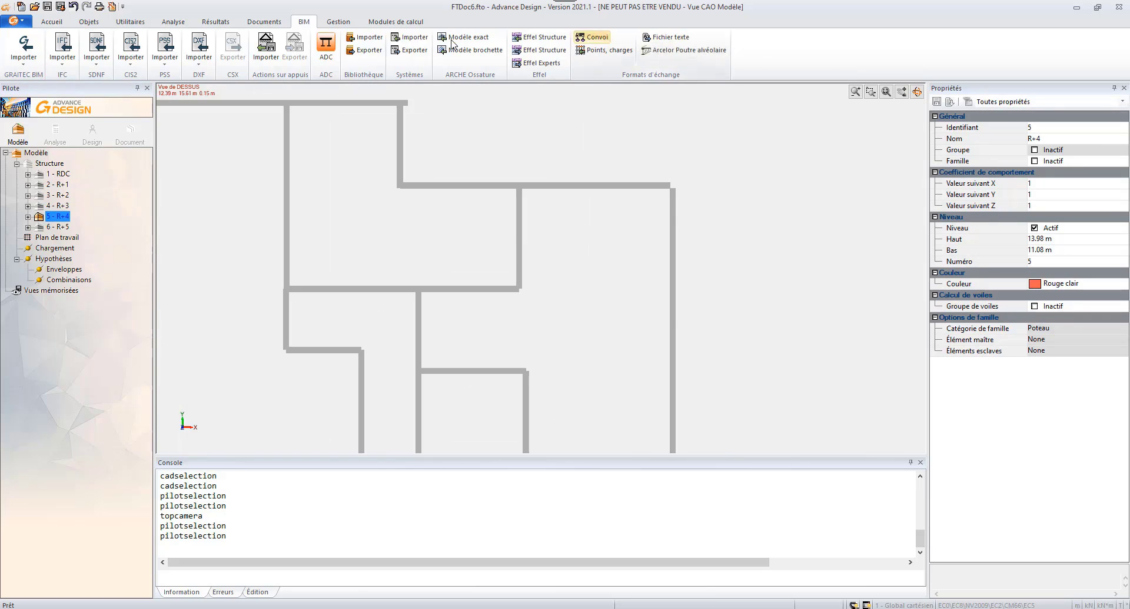
# - Switch the R+4 plan to a wireframe rendering that shows the walls as skeleton lines without thickness
pyautogui.click(52, 21)
pyautogui.click(814, 37)
pyautogui.click(830, 36)
pyautogui.scroll(-3, 673, 144)
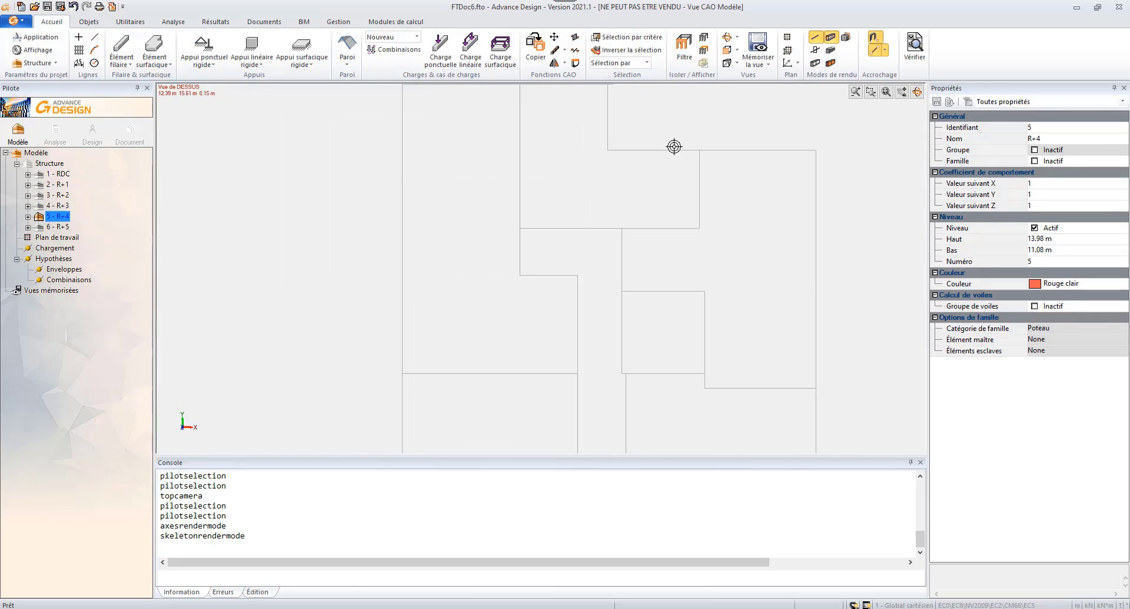
pyautogui.moveTo(562, 306); pyautogui.dragTo(547, 333, button='middle')
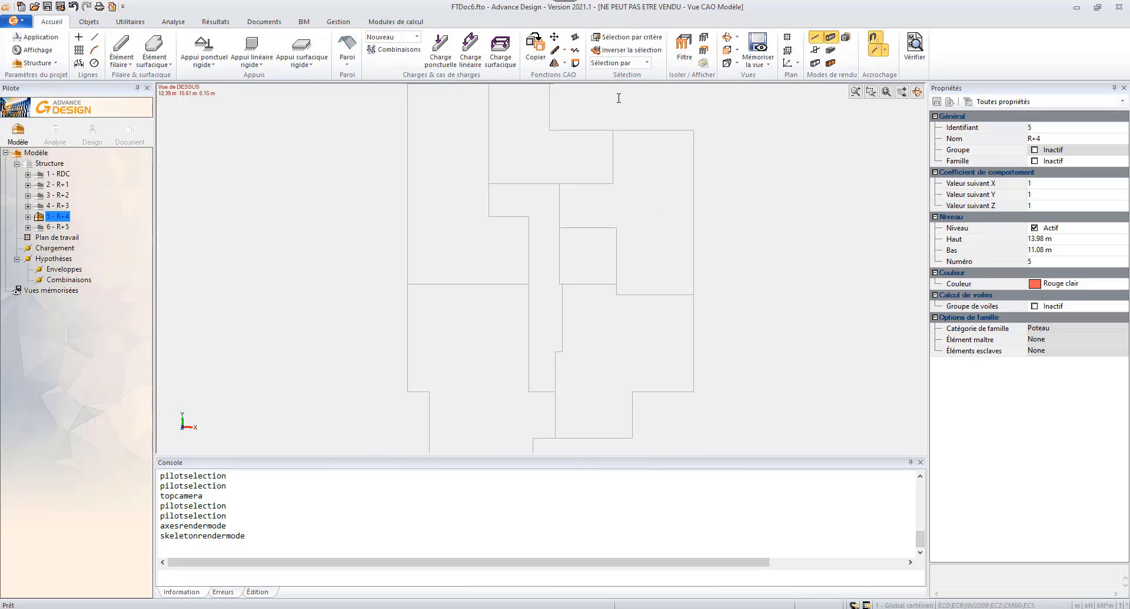
# - Run the anomaly detection and check the end of the upper façade wall where it meets the perpendicular wall on storey R+4
pyautogui.click(264, 22)
pyautogui.click(216, 22)
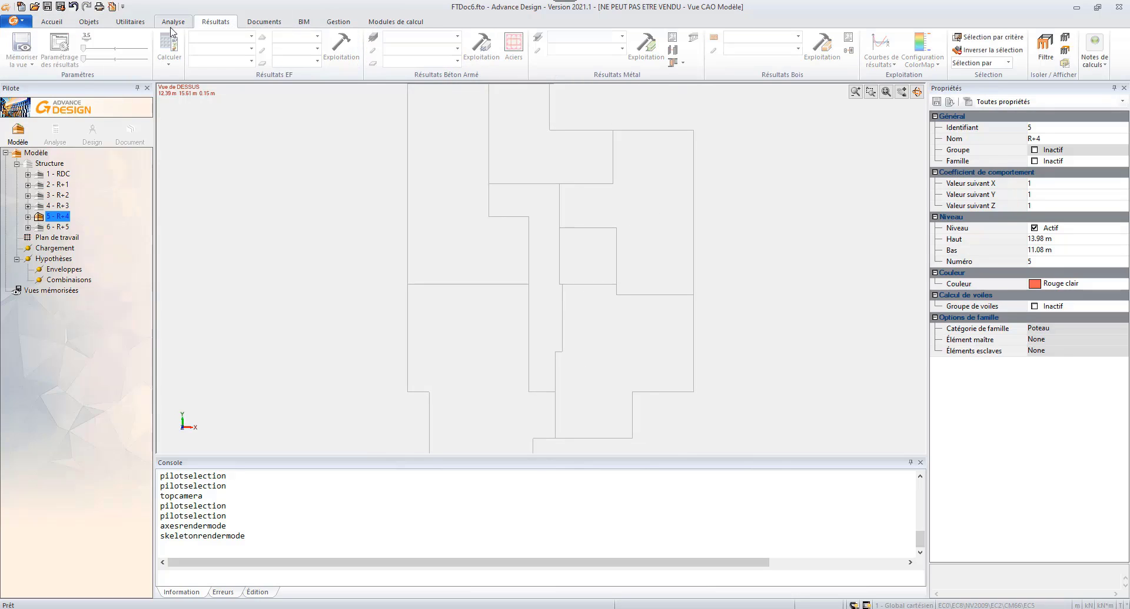
pyautogui.click(131, 22)
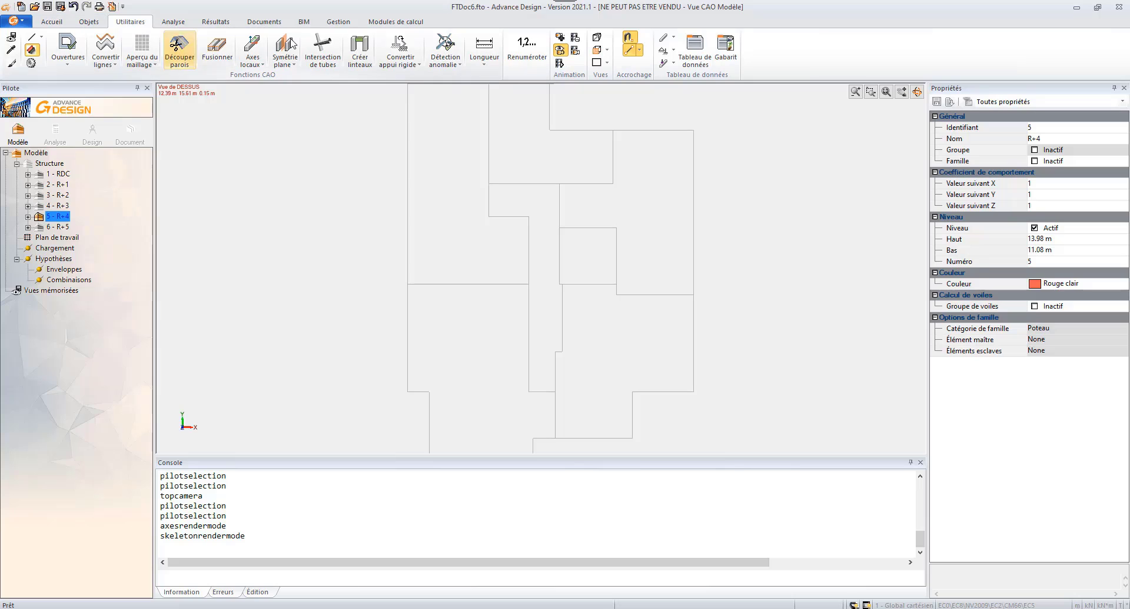
pyautogui.click(445, 47)
pyautogui.click(446, 47)
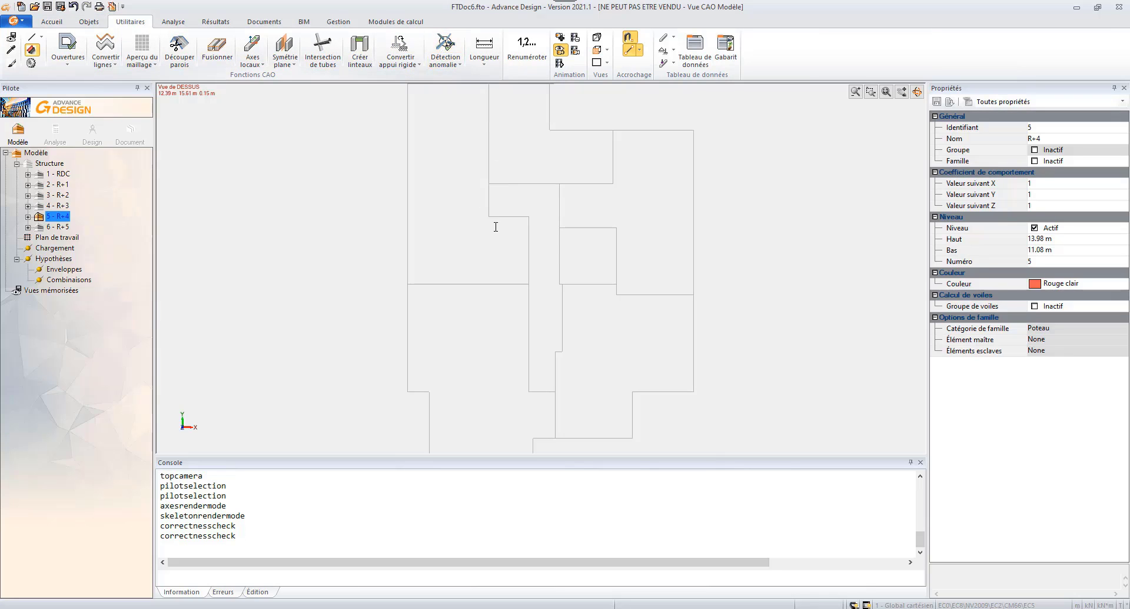
pyautogui.click(543, 207)
pyautogui.scroll(4, 544, 211)
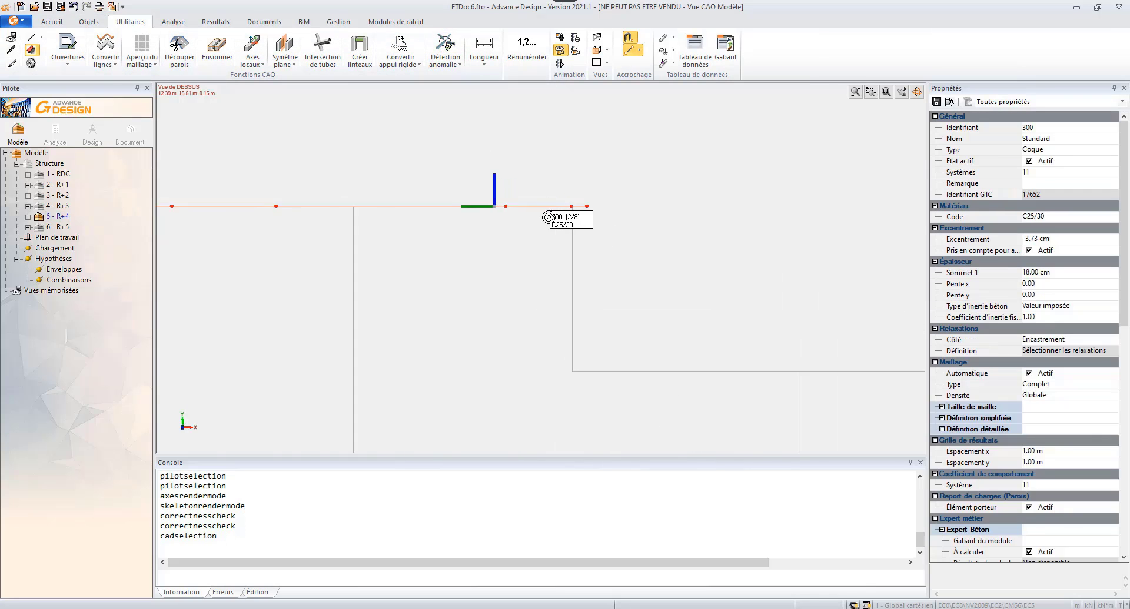
pyautogui.press('Escape')
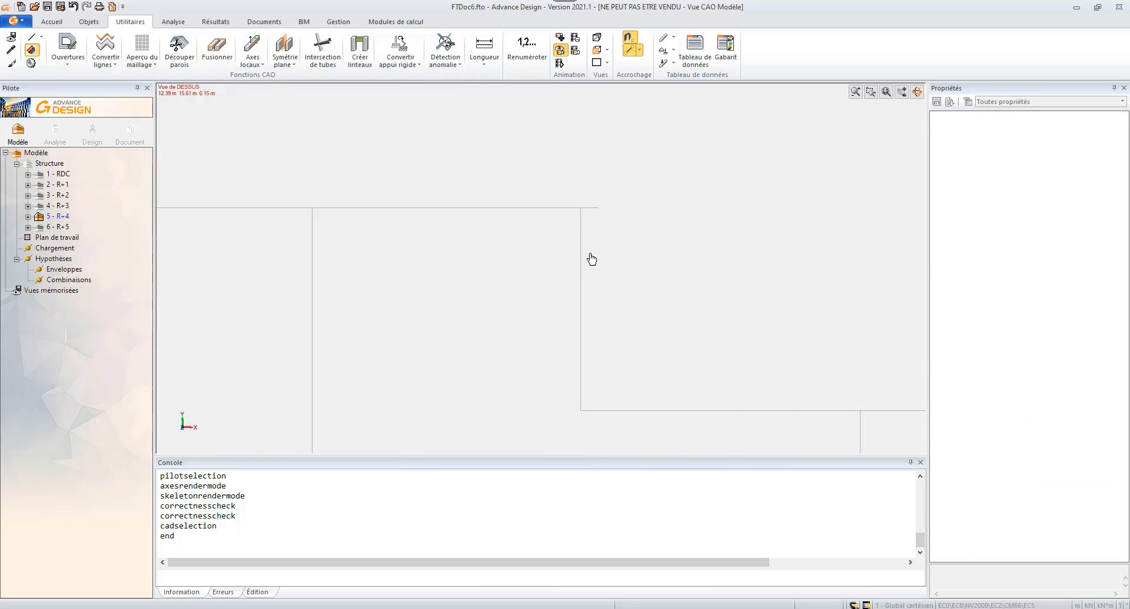
pyautogui.click(580, 263)
pyautogui.hotkey('ctrl', 'r')
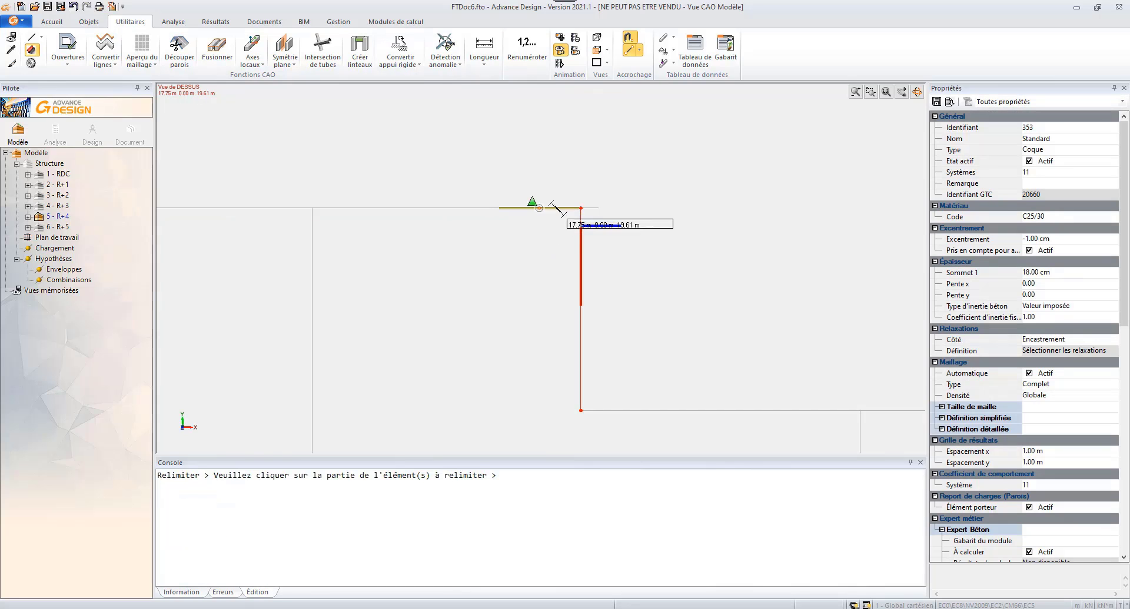
pyautogui.scroll(2, 559, 211)
pyautogui.press('Escape')
pyautogui.press('Escape')
pyautogui.click(600, 209)
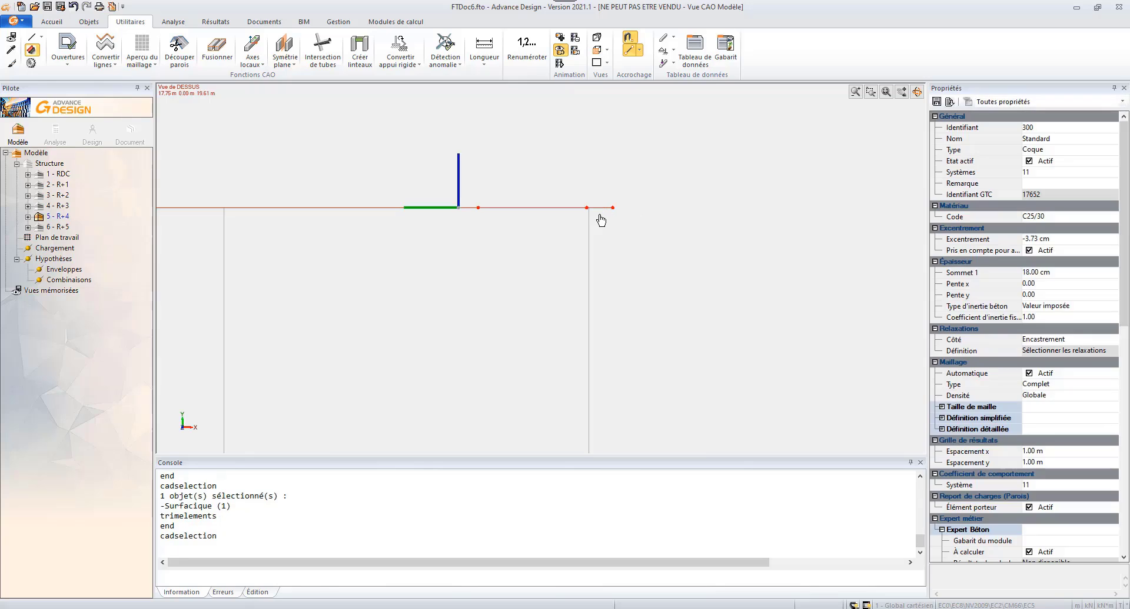
pyautogui.press('Escape')
pyautogui.hotkey('ctrl', 'r')
pyautogui.click(587, 233)
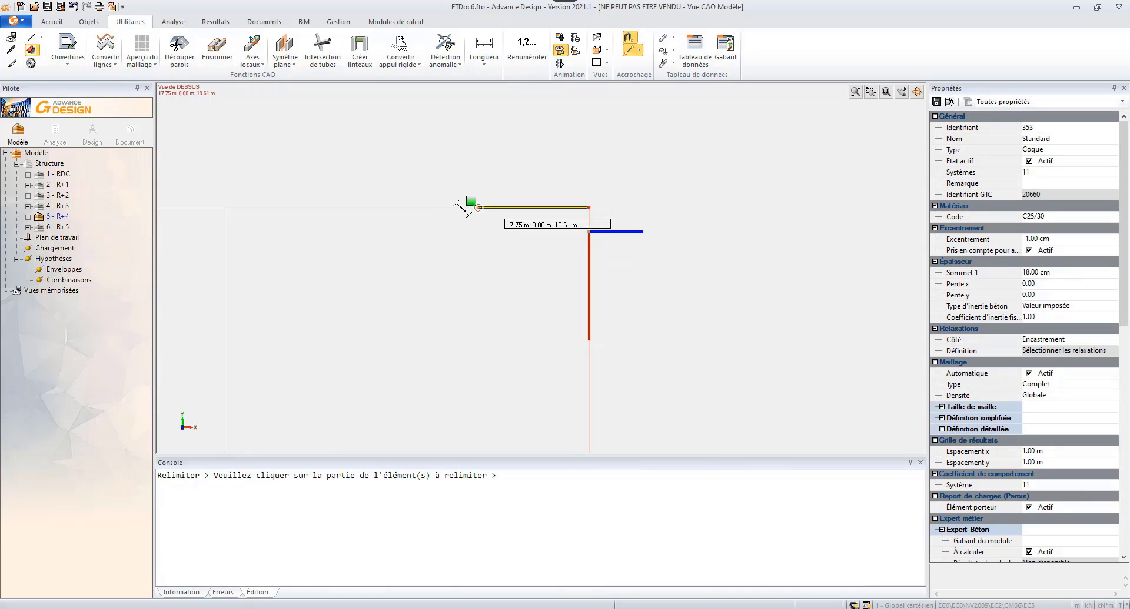
pyautogui.press('Escape')
# - Shorten the R+4 façade wall 300 by moving the upper and lower corners of its overrunning end onto the perpendicular wall
pyautogui.click(609, 209)
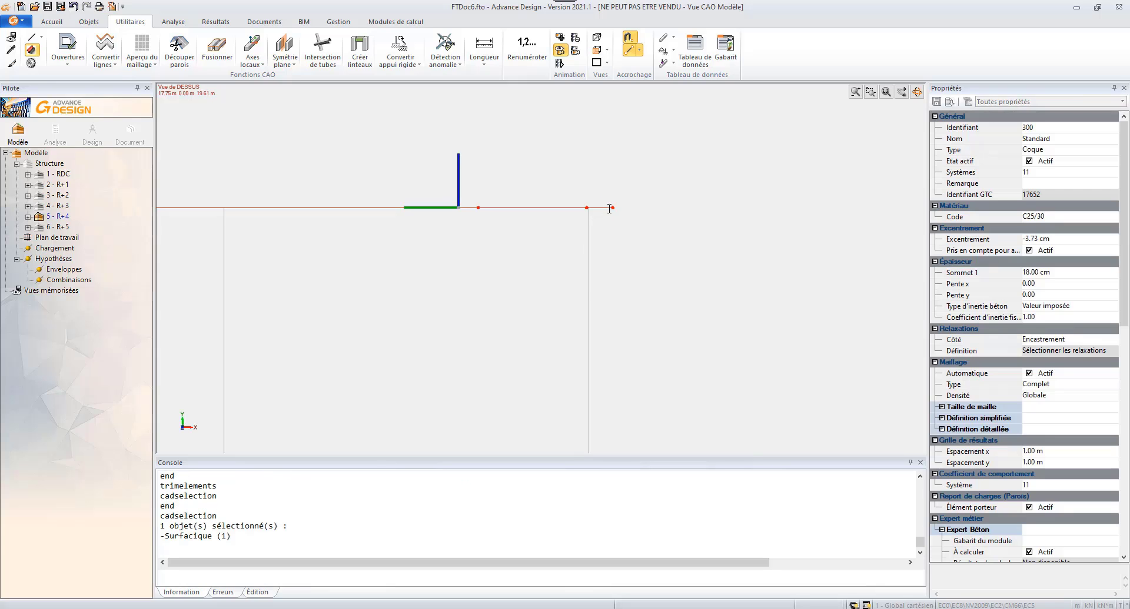
pyautogui.keyDown('shift'); pyautogui.moveTo(596, 283); pyautogui.dragTo(541, 252, button='middle'); pyautogui.keyUp('shift')
pyautogui.press('Escape')
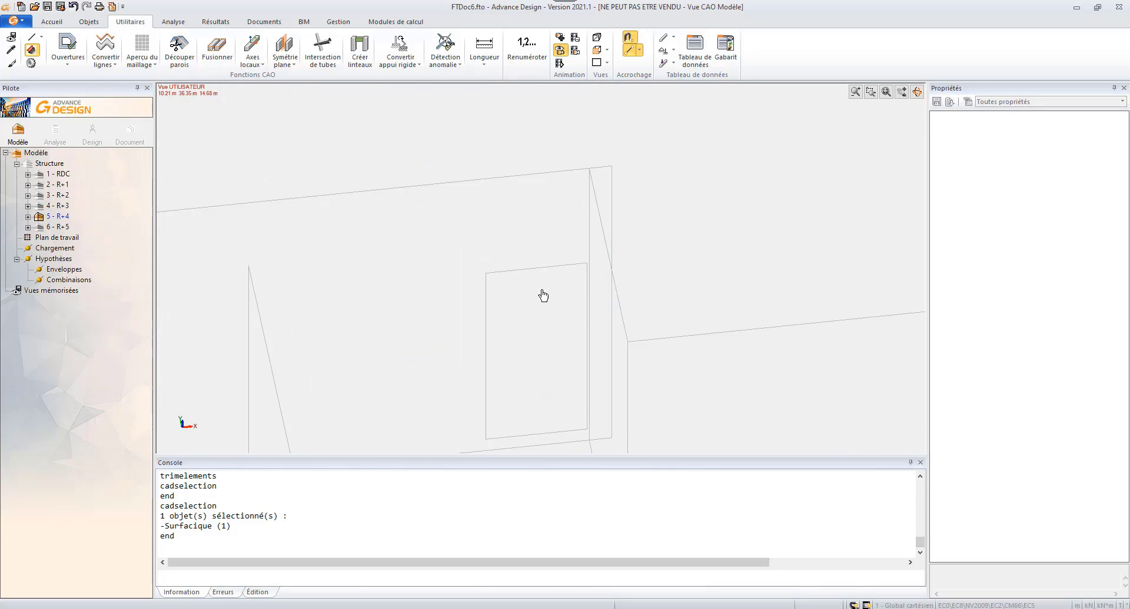
pyautogui.keyDown('shift'); pyautogui.moveTo(541, 291); pyautogui.dragTo(572, 291, button='middle'); pyautogui.keyUp('shift')
pyautogui.click(536, 129)
pyautogui.click(536, 129)
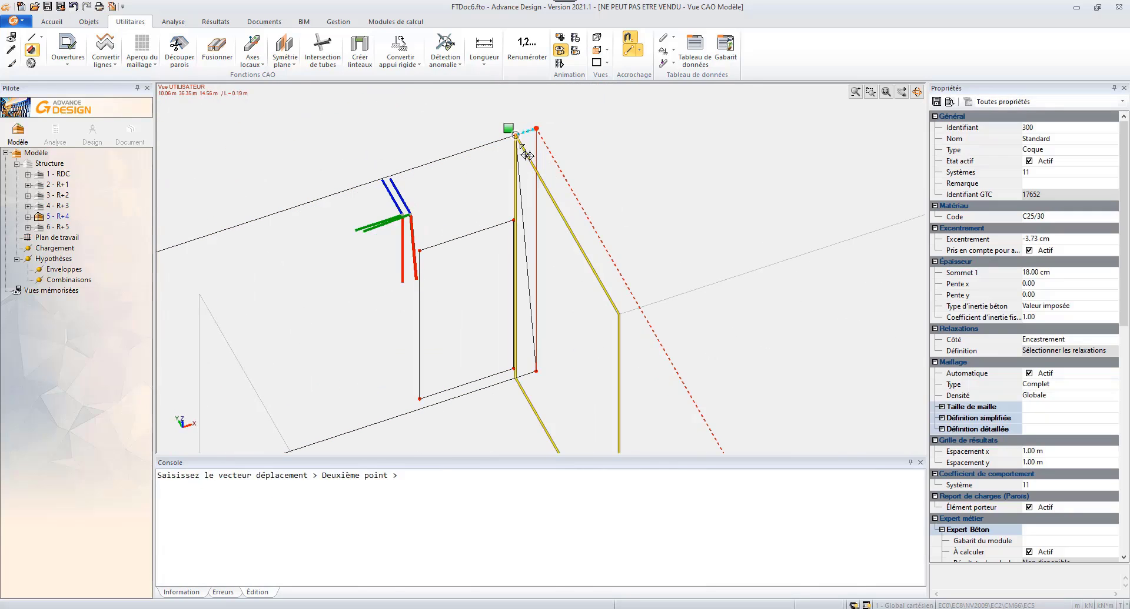
pyautogui.click(520, 144)
pyautogui.click(536, 372)
pyautogui.click(520, 383)
pyautogui.scroll(-2, 520, 385)
pyautogui.moveTo(513, 363); pyautogui.dragTo(510, 299, button='middle')
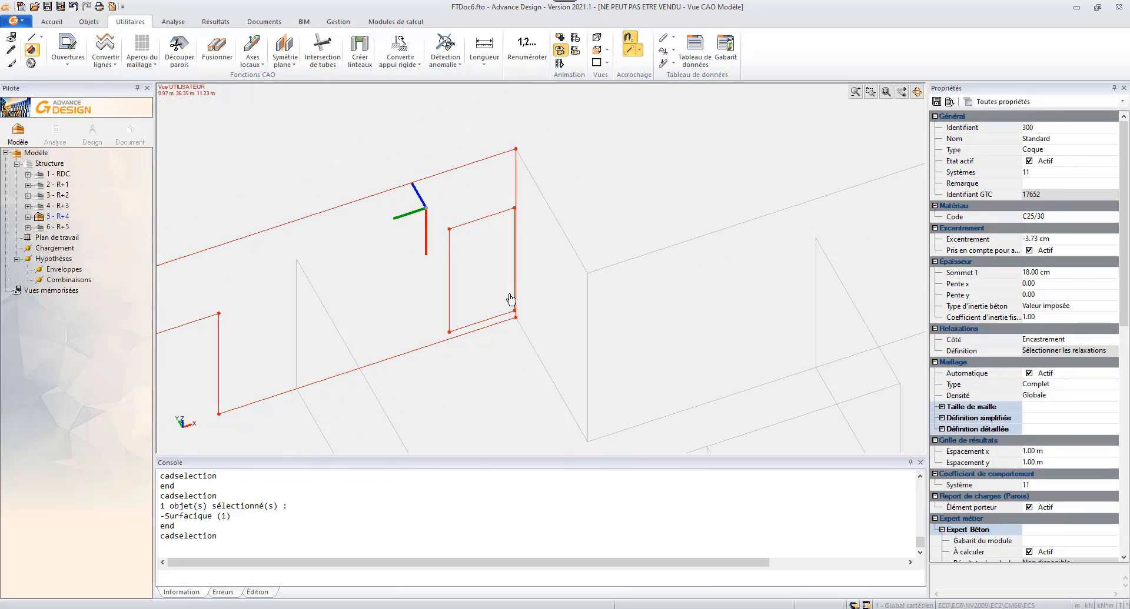
pyautogui.press('Escape')
# - Examine the remaining R+4 walls in 3D and in top view for other ends that overrun their intersections
pyautogui.scroll(-1, 530, 235)
pyautogui.scroll(1, 510, 249)
pyautogui.scroll(-3, 500, 255)
pyautogui.moveTo(407, 320); pyautogui.dragTo(474, 276, button='middle')
pyautogui.scroll(-1, 547, 249)
pyautogui.hotkey('alt', '5')
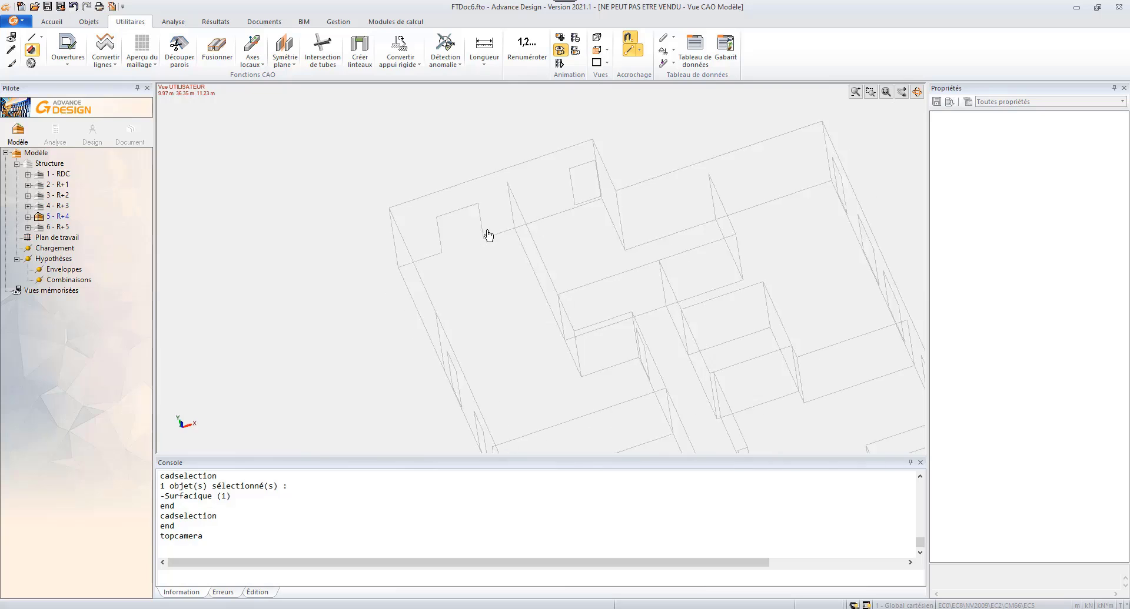
pyautogui.keyDown('shift'); pyautogui.moveTo(537, 194); pyautogui.dragTo(607, 259, button='middle'); pyautogui.keyUp('shift')
pyautogui.scroll(-1, 552, 338)
pyautogui.moveTo(522, 338); pyautogui.dragTo(443, 209, button='middle')
pyautogui.scroll(5, 601, 416)
pyautogui.scroll(-1, 600, 422)
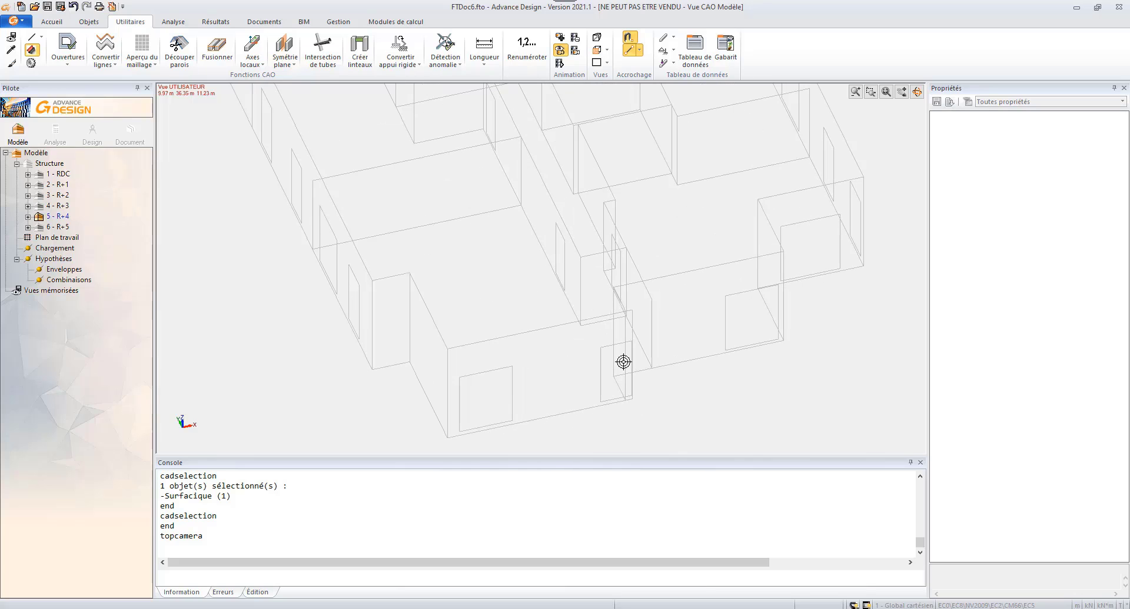
pyautogui.hotkey('alt', '5')
pyautogui.scroll(3, 516, 351)
pyautogui.scroll(2, 516, 350)
pyautogui.click(532, 400)
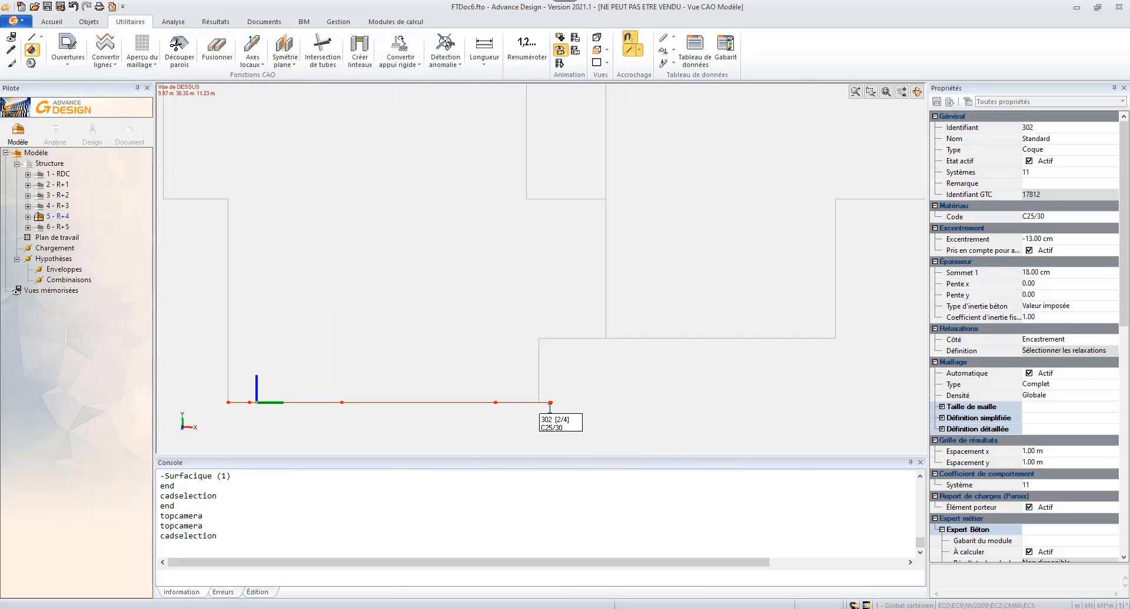
pyautogui.keyDown('shift'); pyautogui.moveTo(537, 411); pyautogui.dragTo(533, 284, button='middle'); pyautogui.keyUp('shift')
pyautogui.click(531, 285)
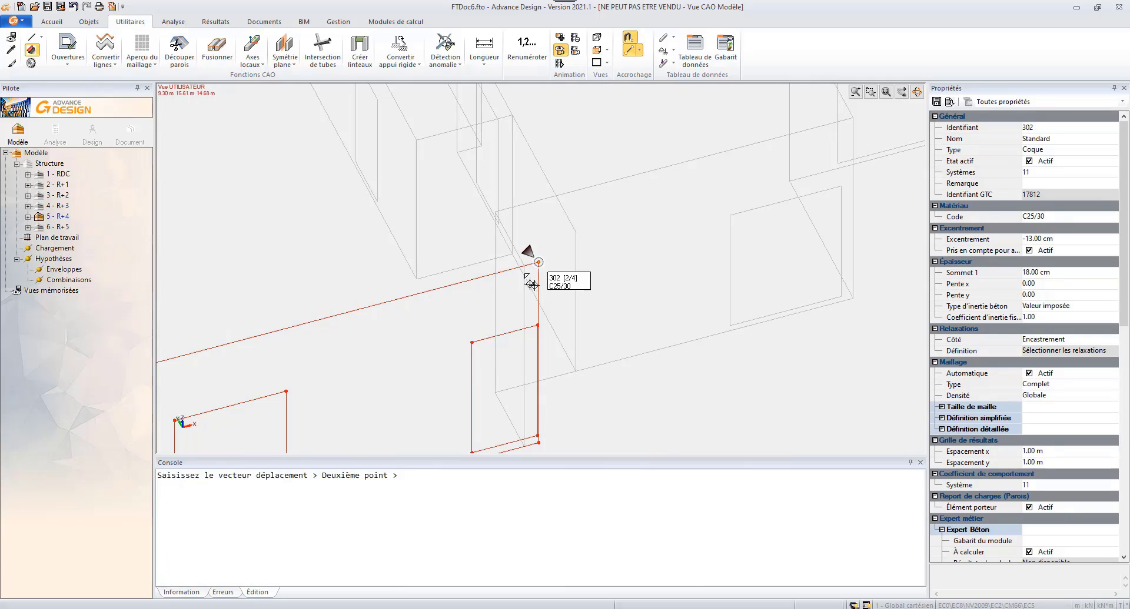
pyautogui.keyDown('shift'); pyautogui.moveTo(490, 326); pyautogui.dragTo(521, 323, button='middle'); pyautogui.keyUp('shift')
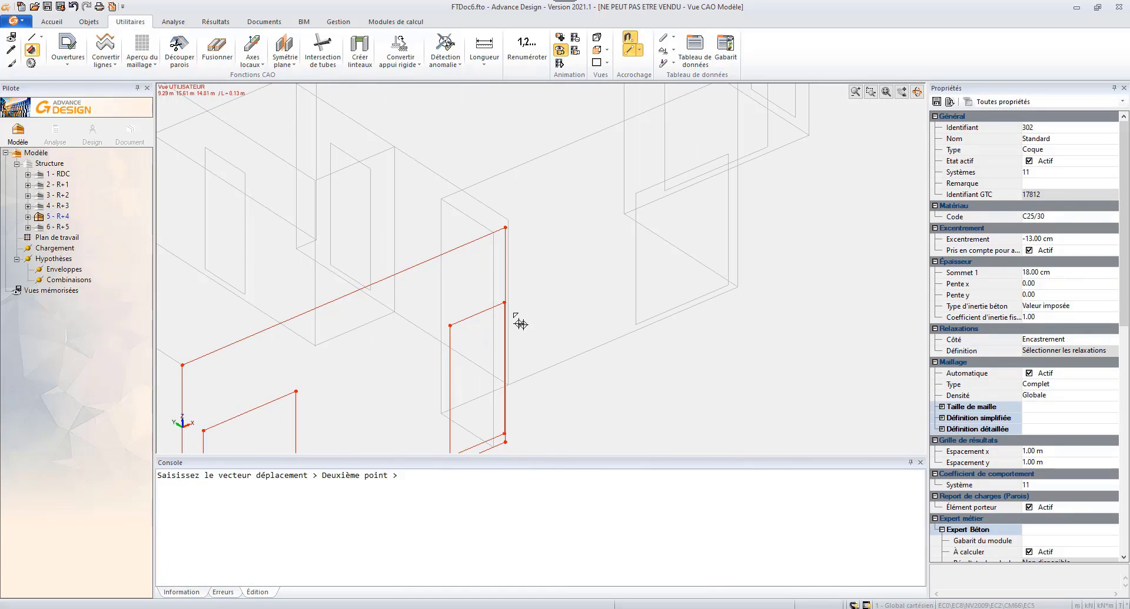
pyautogui.press('Escape')
pyautogui.press('Escape')
pyautogui.click(506, 233)
pyautogui.click(505, 228)
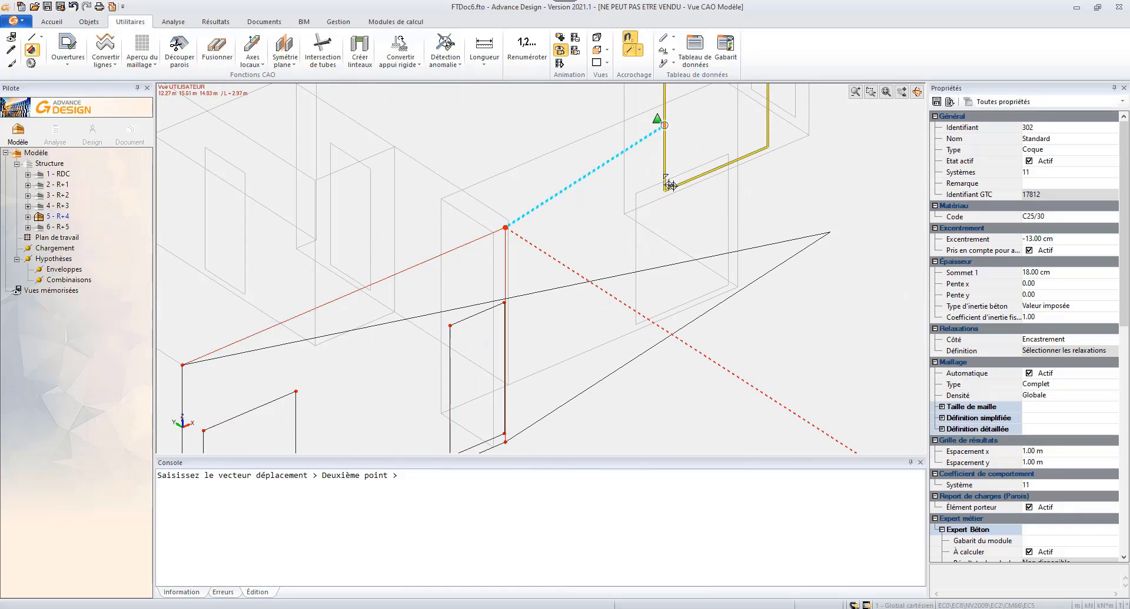
pyautogui.keyDown('shift'); pyautogui.moveTo(460, 252); pyautogui.dragTo(454, 246, button='middle'); pyautogui.keyUp('shift')
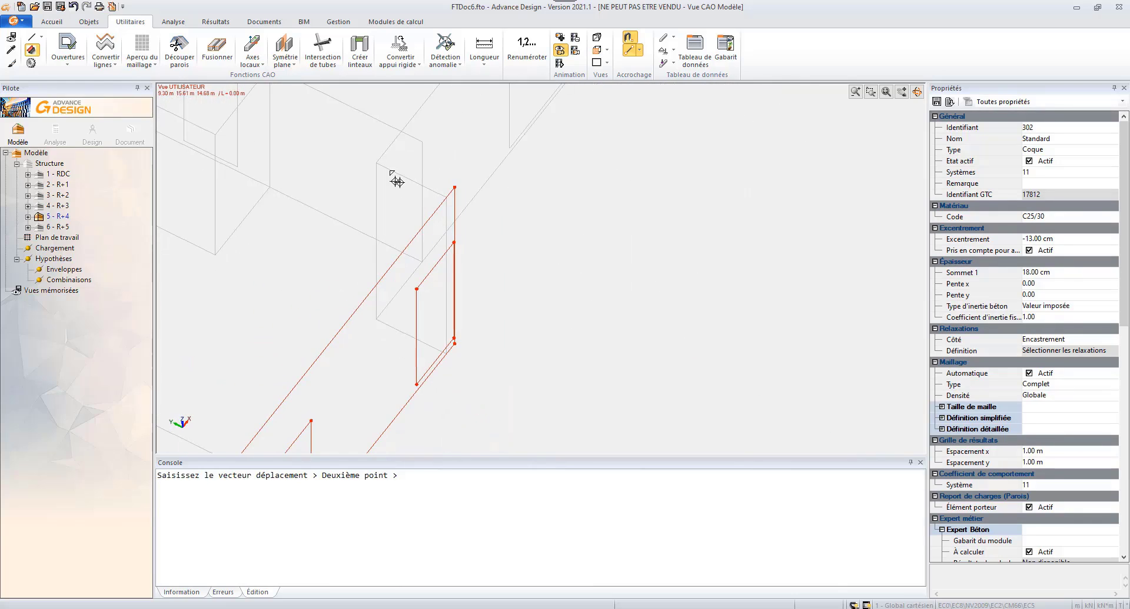
pyautogui.press('Escape')
pyautogui.press('Escape')
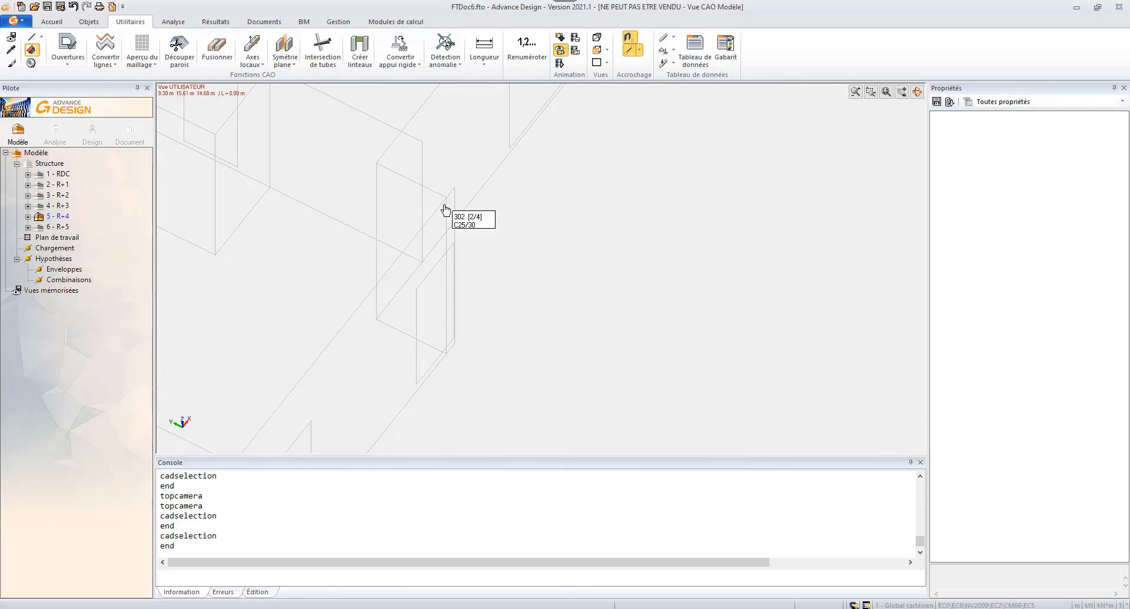
# - Create lintels from the openings of façade wall 302 and move the end lintel's overrunning corners onto the perpendicular wall
pyautogui.click(424, 282)
pyautogui.click(360, 50)
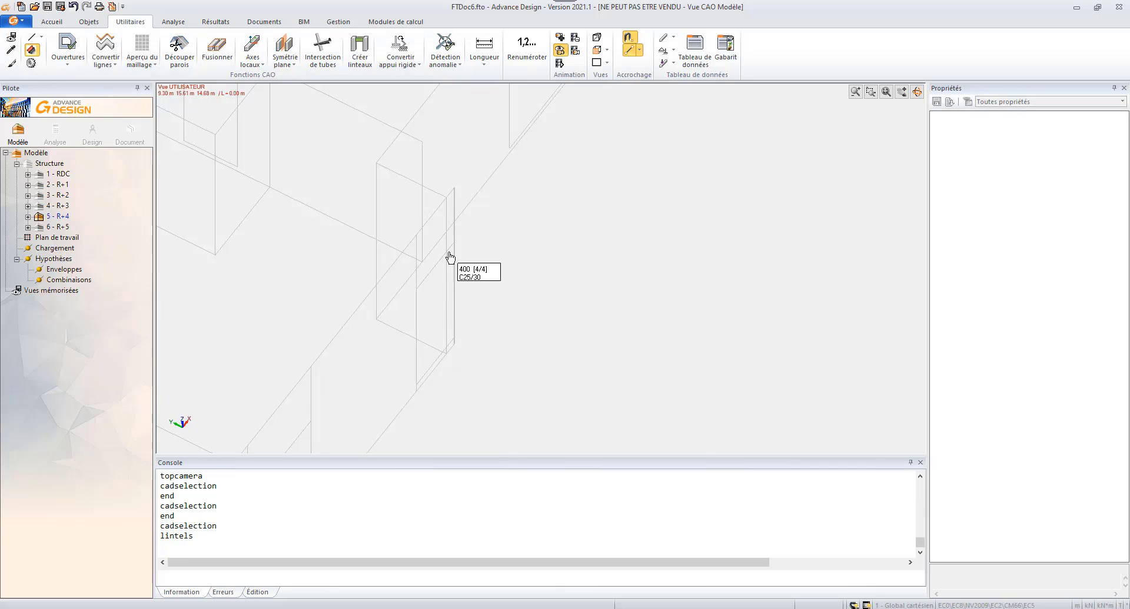
pyautogui.click(456, 182)
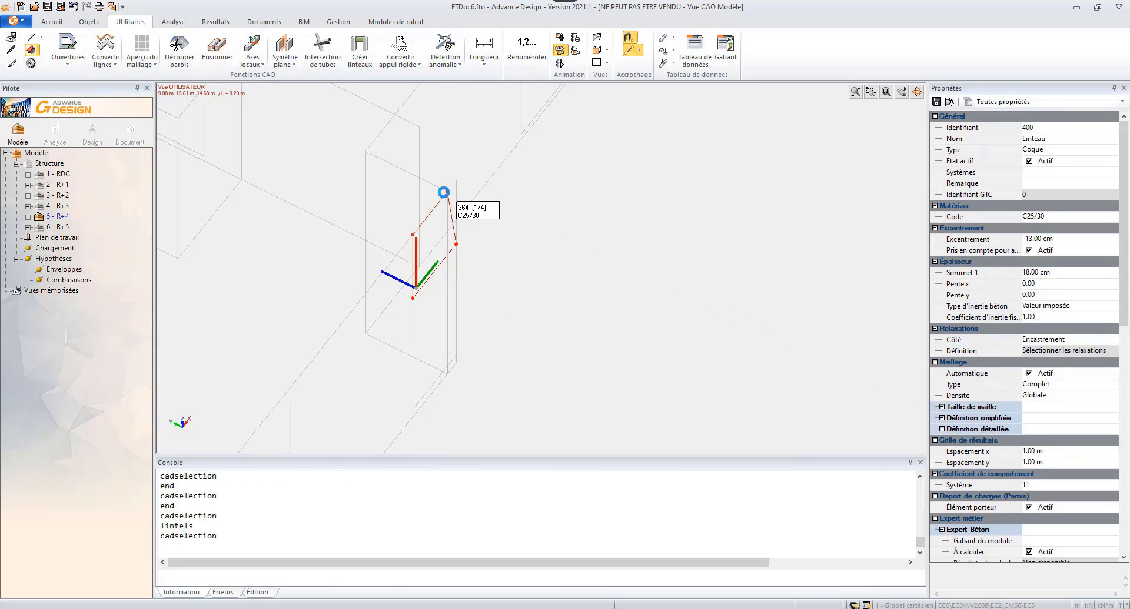
pyautogui.click(456, 244)
pyautogui.click(448, 255)
pyautogui.scroll(-1, 459, 274)
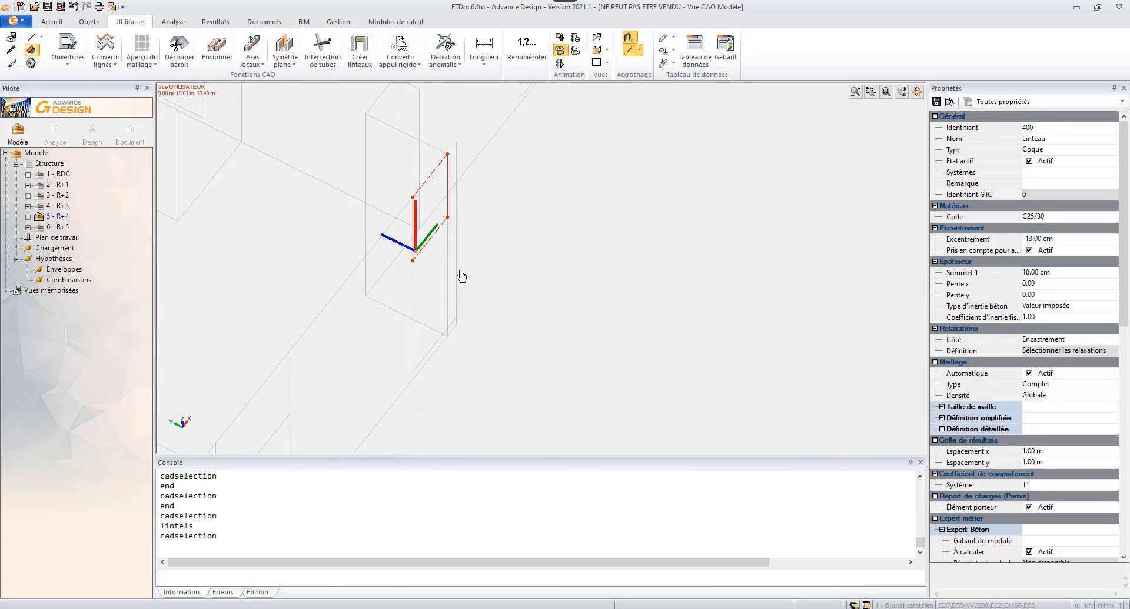
# - Delete the narrow wall strip beside the opening that extends past the perpendicular wall
pyautogui.press('Escape')
pyautogui.click(459, 259)
pyautogui.press('Delete')
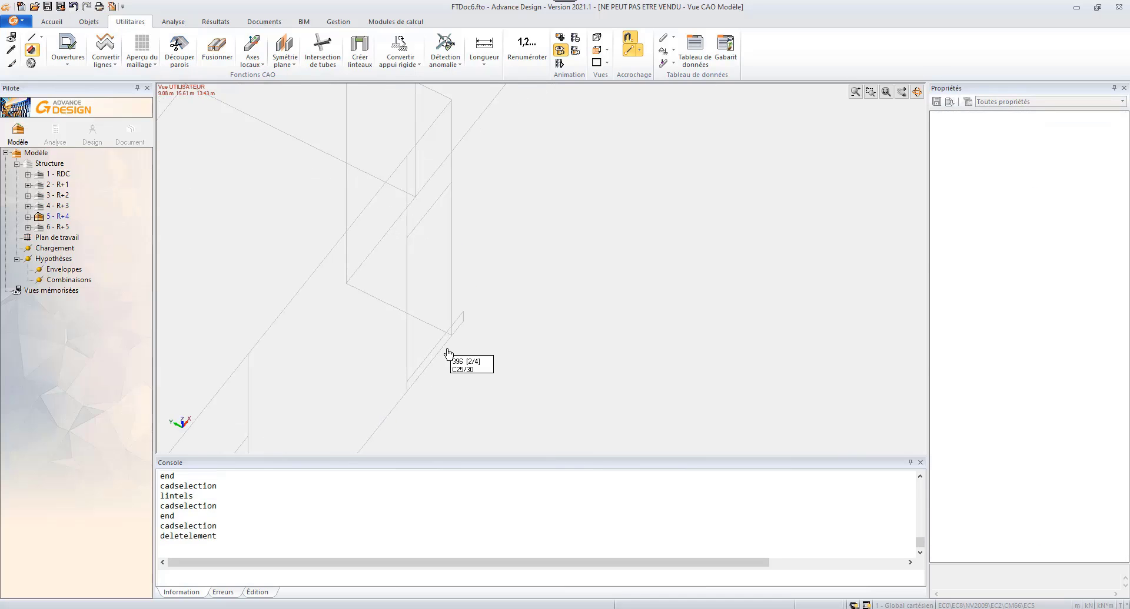
# - Shorten the R+4 sill wall 396 by moving the corners of its overrunning end onto the perpendicular wall
pyautogui.click(462, 320)
pyautogui.click(462, 318)
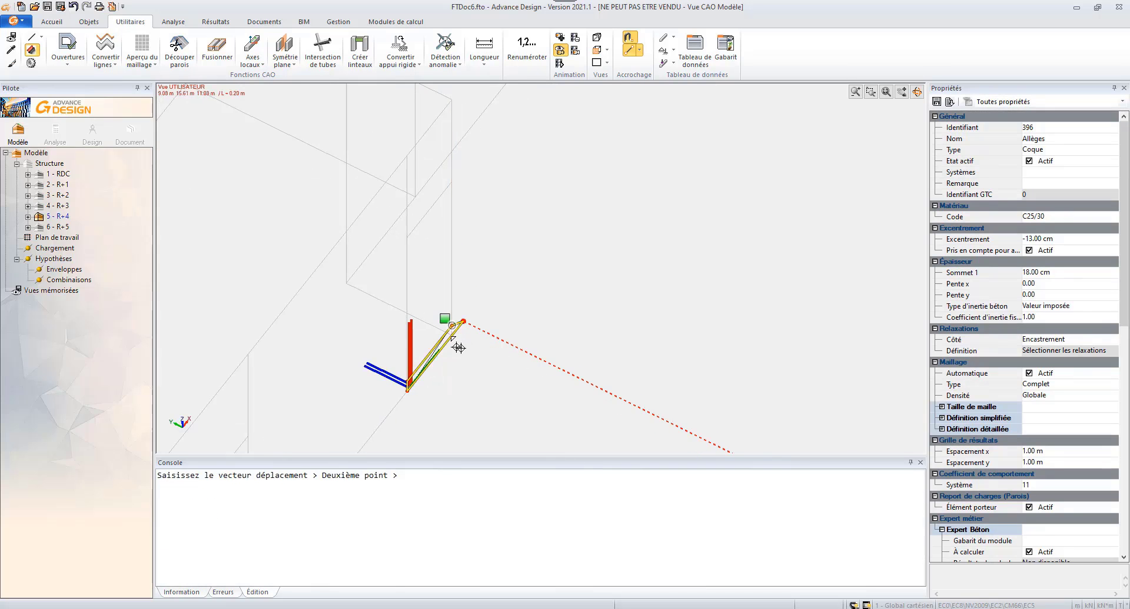
pyautogui.click(451, 336)
pyautogui.scroll(-2, 451, 332)
pyautogui.press('Escape')
pyautogui.scroll(-2, 464, 306)
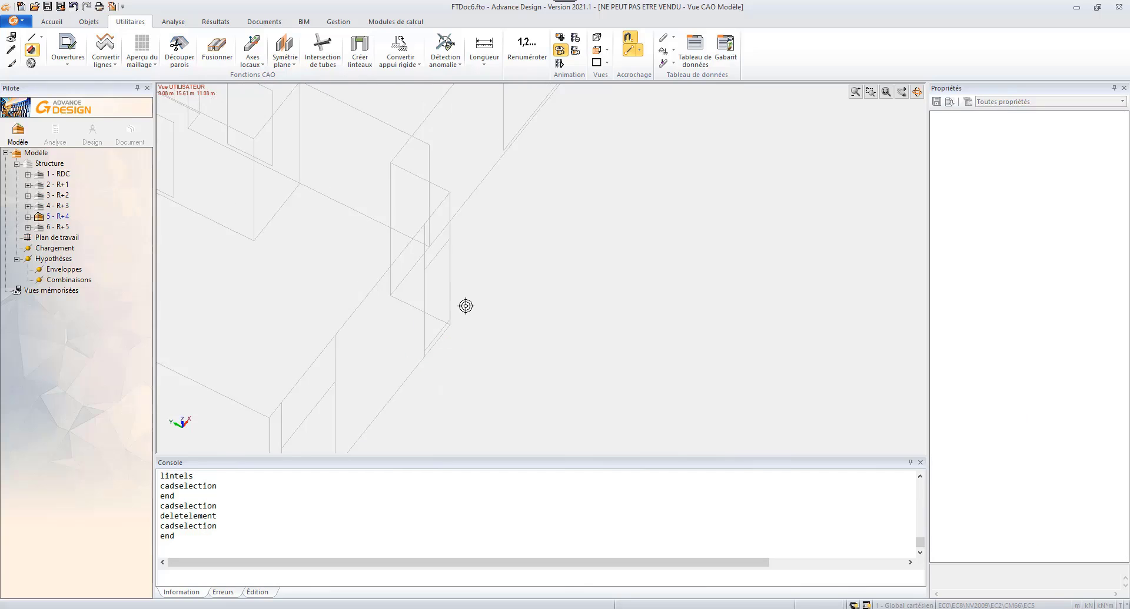
# - Check the corrected R+4 walls in 3D and in top view
pyautogui.scroll(-6, 428, 340)
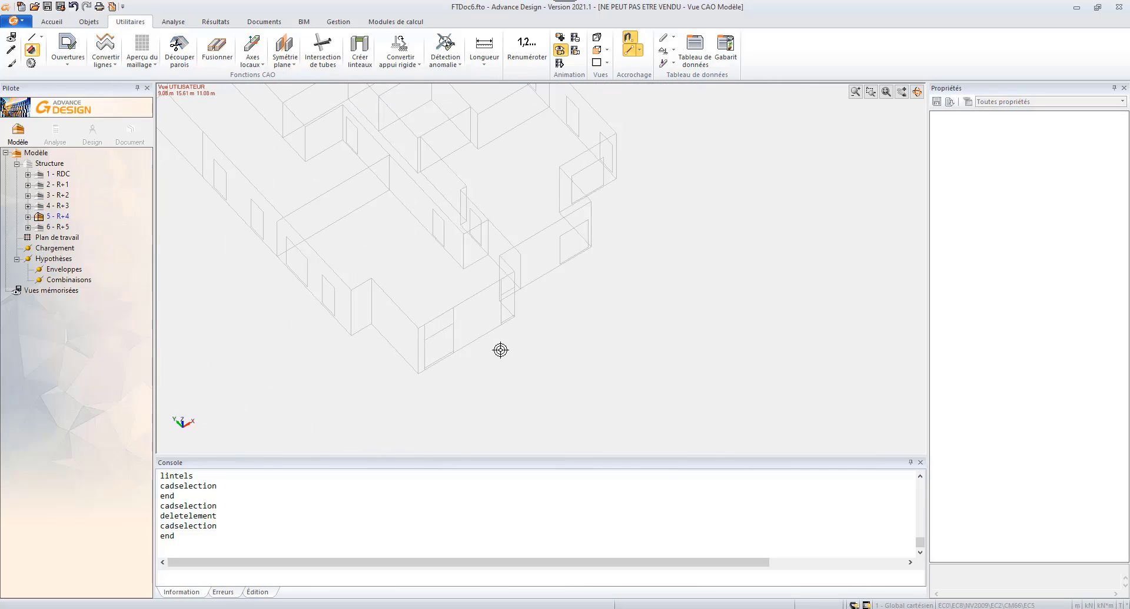
pyautogui.scroll(-1, 396, 361)
pyautogui.keyDown('shift'); pyautogui.moveTo(389, 351); pyautogui.dragTo(348, 346, button='middle'); pyautogui.keyUp('shift')
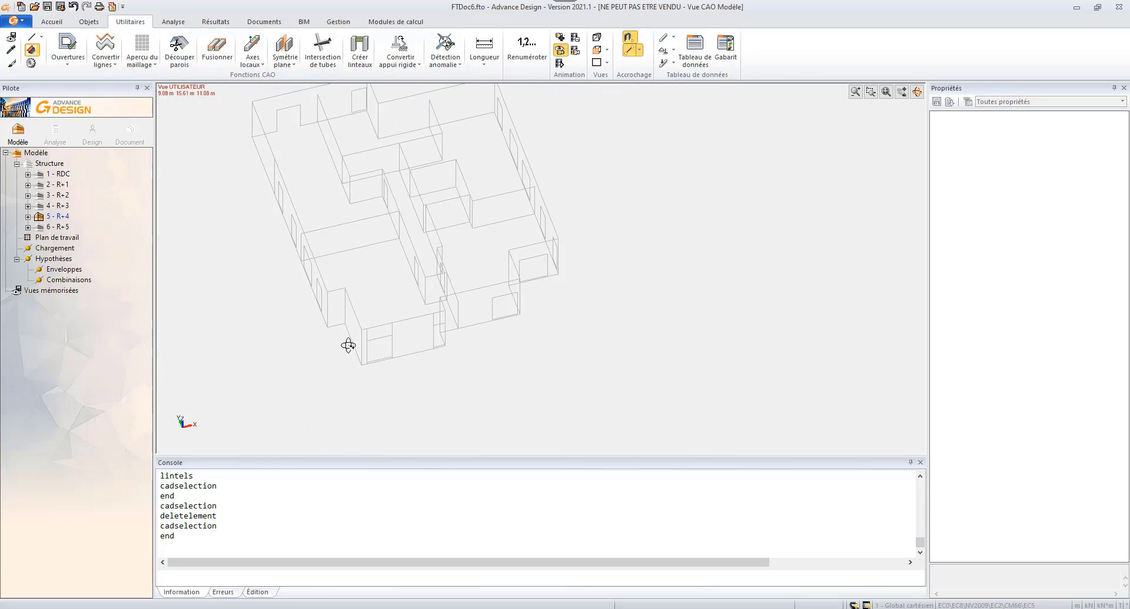
pyautogui.hotkey('alt', '5')
pyautogui.scroll(3, 379, 365)
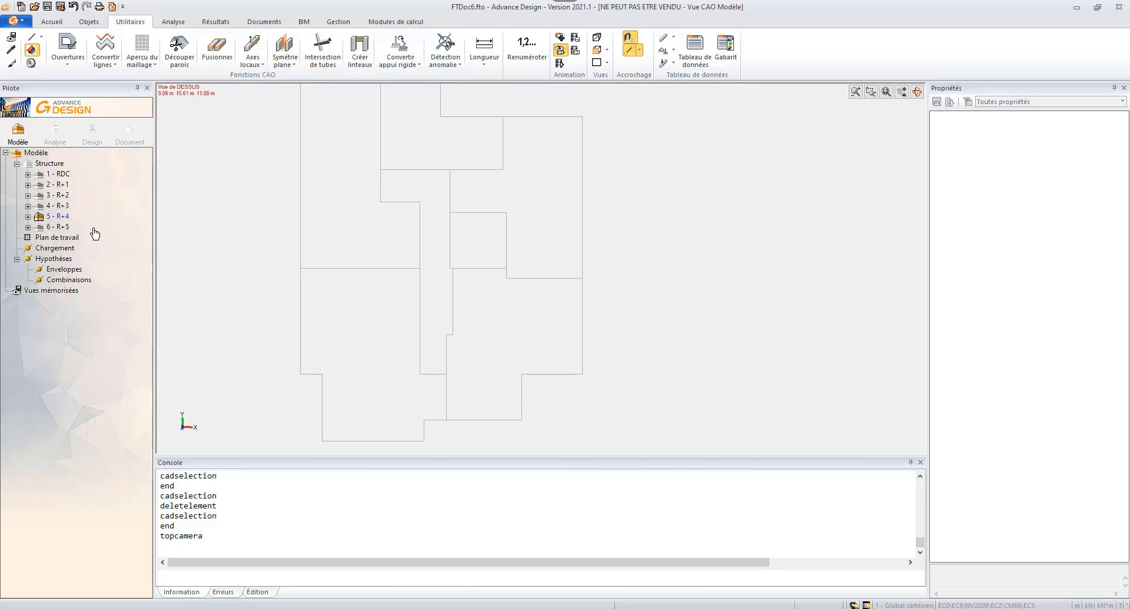
# - Display only level R+3 and inspect its walls in top view and 3D for ends that overrun their intersections
pyautogui.click(62, 216)
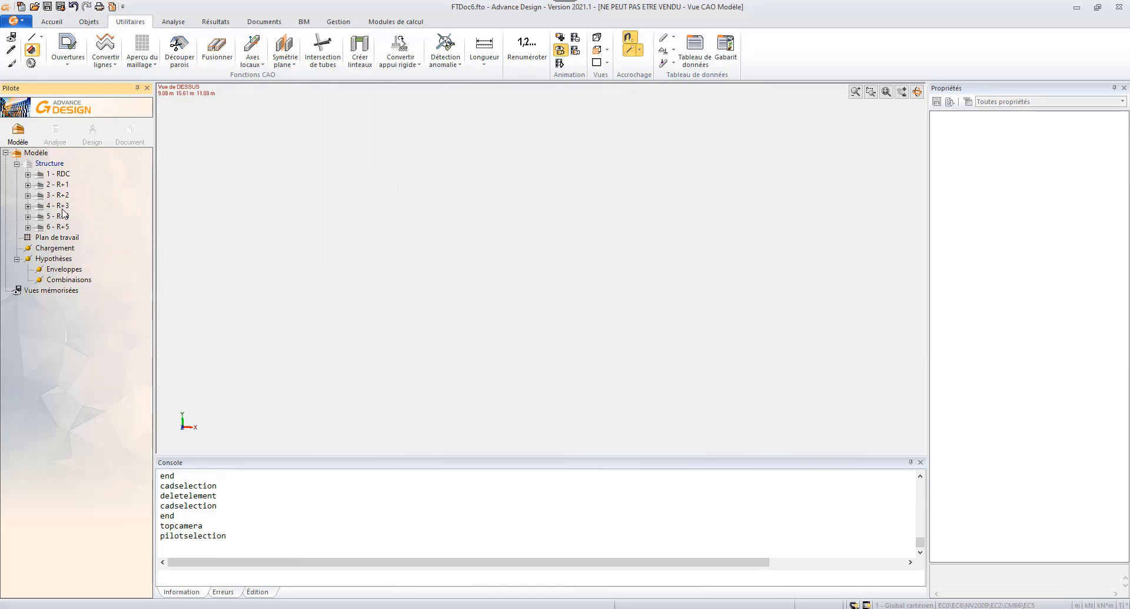
pyautogui.click(63, 206)
pyautogui.moveTo(401, 280); pyautogui.dragTo(402, 289, button='middle')
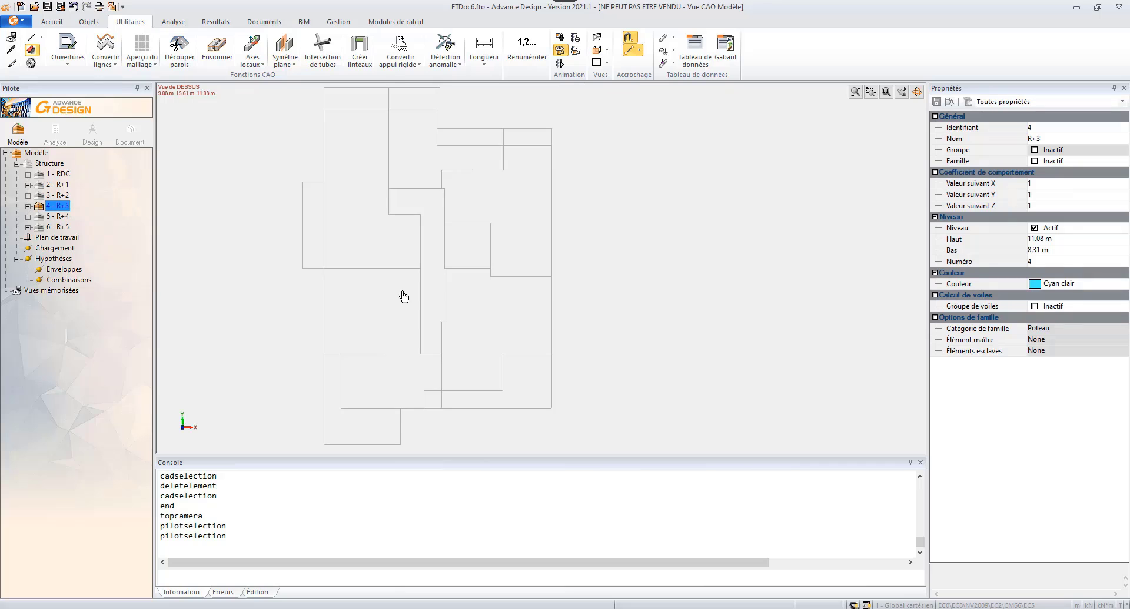
pyautogui.keyDown('shift'); pyautogui.moveTo(391, 378); pyautogui.dragTo(434, 361, button='middle'); pyautogui.keyUp('shift')
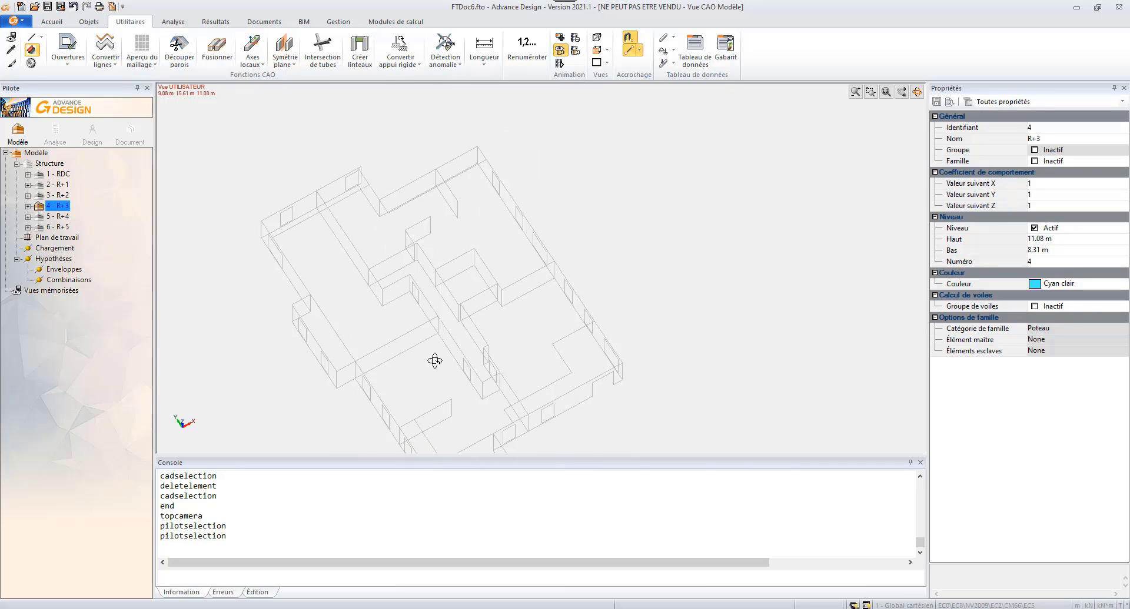
pyautogui.click(548, 390)
pyautogui.keyDown('shift'); pyautogui.moveTo(548, 390); pyautogui.dragTo(532, 396, button='middle'); pyautogui.keyUp('shift')
pyautogui.press('Escape')
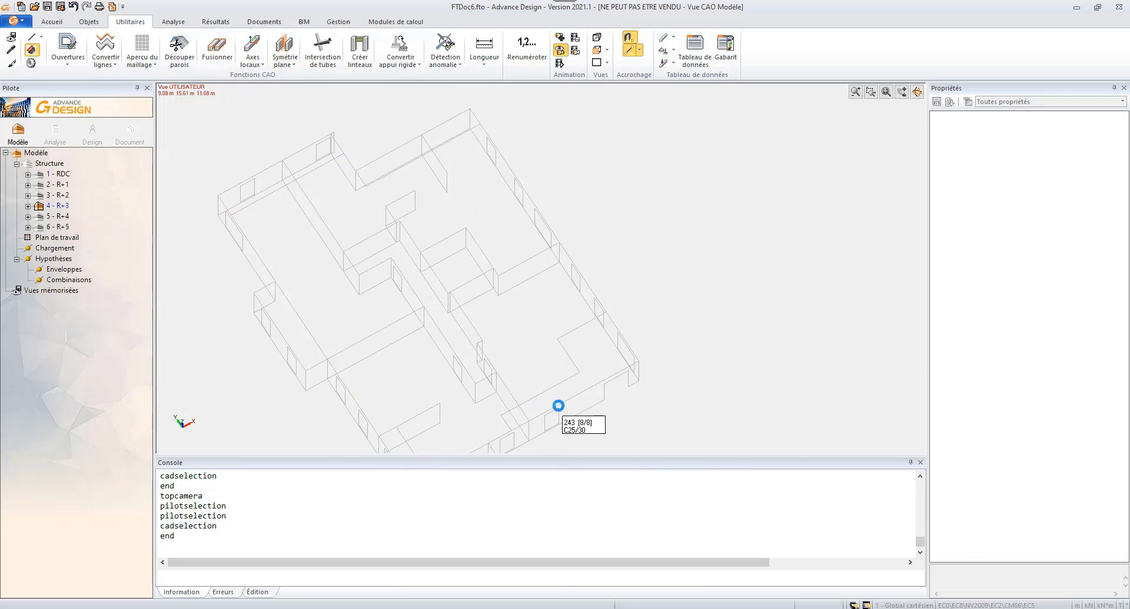
pyautogui.click(558, 406)
pyautogui.click(558, 406)
pyautogui.press('Escape')
# - Shorten the R+3 façade wall 237 by moving the upper and lower corners of its overrunning end onto the perpendicular wall
pyautogui.moveTo(402, 386); pyautogui.dragTo(433, 450, button='middle')
pyautogui.scroll(1, 340, 227)
pyautogui.scroll(4, 340, 227)
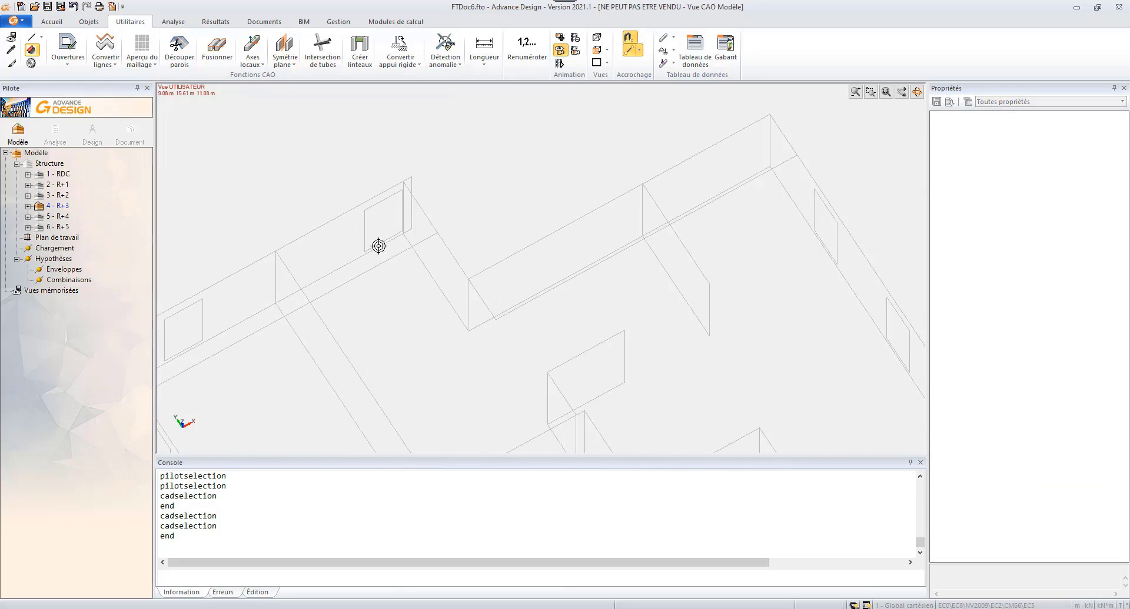
pyautogui.click(447, 148)
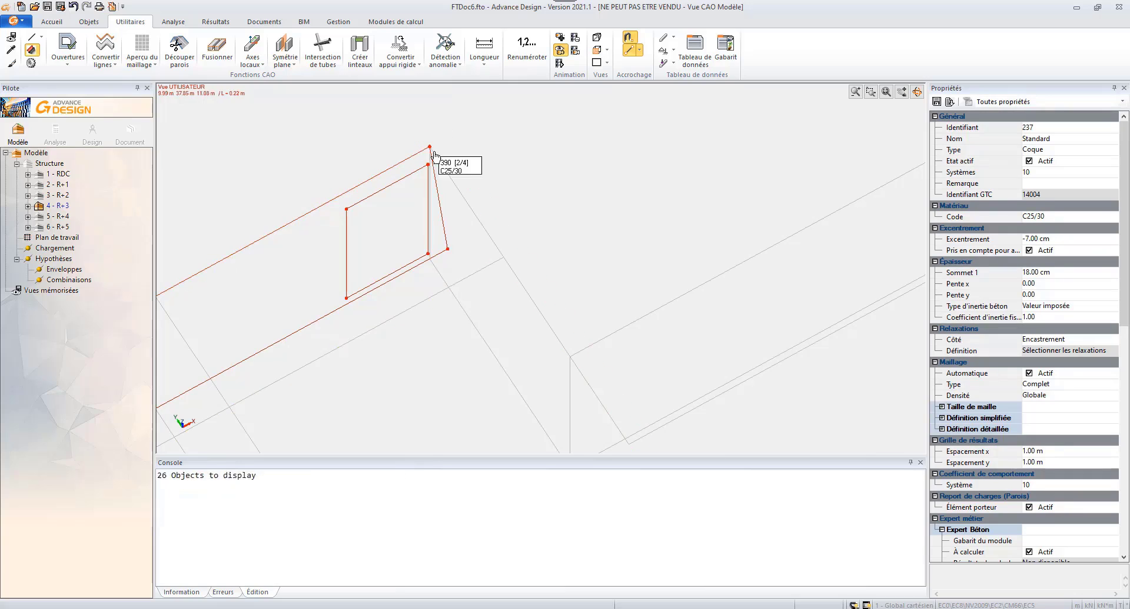
pyautogui.scroll(-5, 403, 330)
pyautogui.press('Escape')
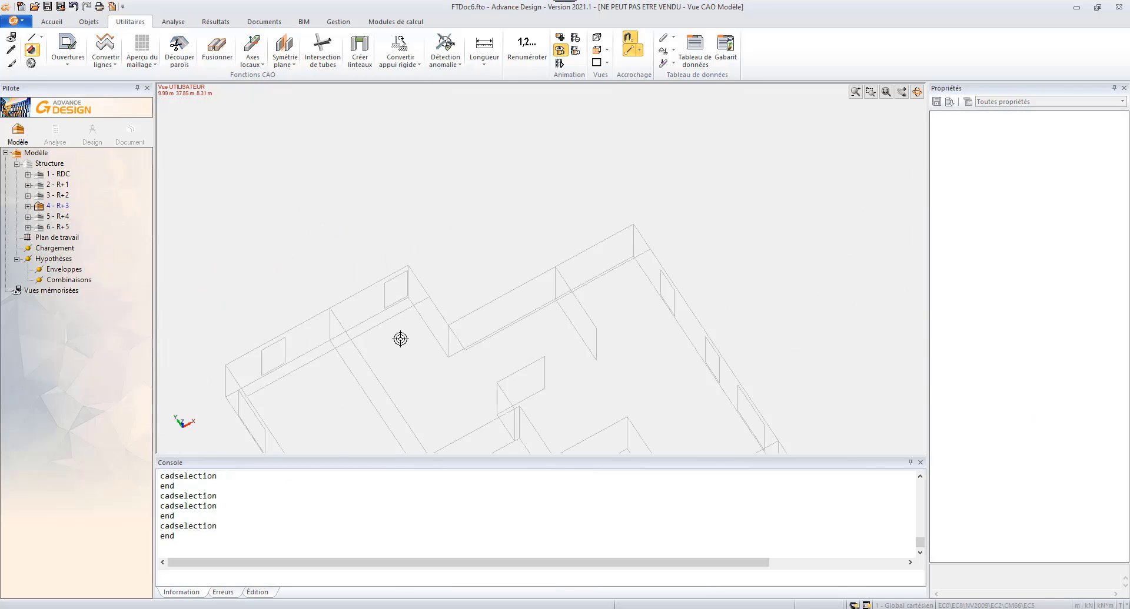
# - Examine the remaining R+3 walls in 3D for other overrunning ends
pyautogui.moveTo(416, 347); pyautogui.dragTo(475, 365, button='middle')
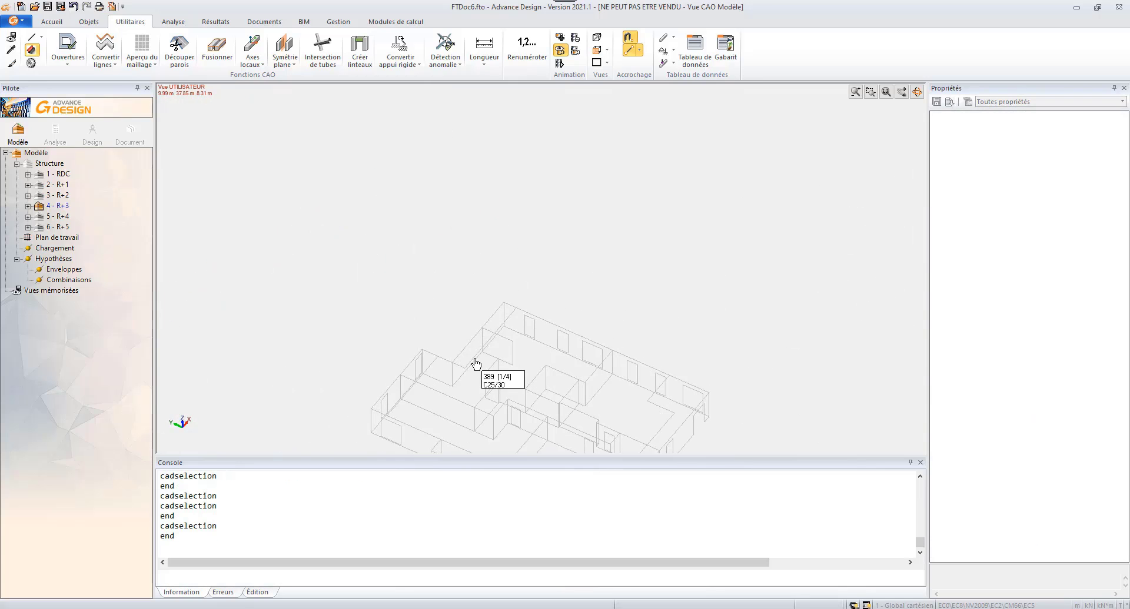
pyautogui.click(476, 360)
pyautogui.click(474, 360)
pyautogui.press('Escape')
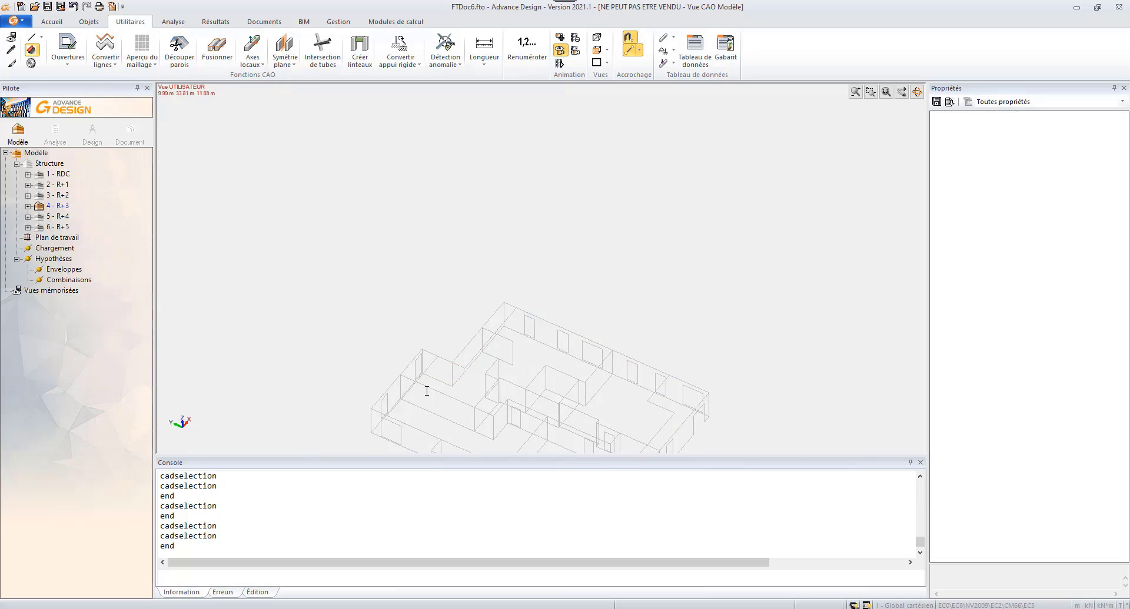
pyautogui.scroll(-1, 345, 396)
pyautogui.moveTo(340, 396); pyautogui.dragTo(298, 298, button='middle')
# - Display levels R+2, R+1 and RDC in turn, and examine the RDC walls and slabs in 3D and top view
pyautogui.click(61, 196)
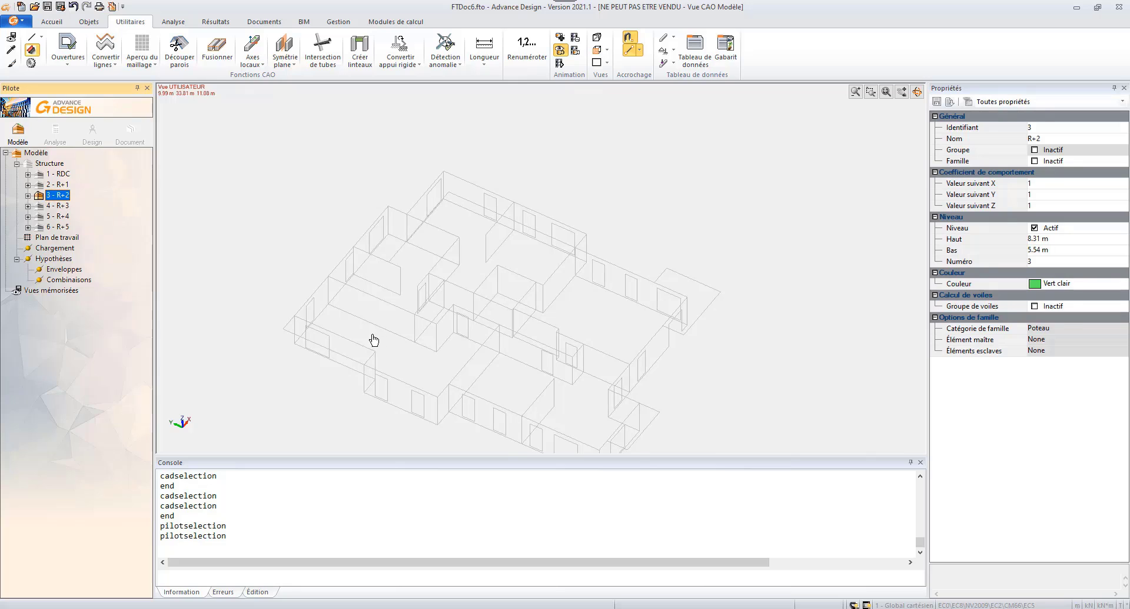
pyautogui.moveTo(412, 386); pyautogui.dragTo(433, 362, button='middle')
pyautogui.click(48, 184)
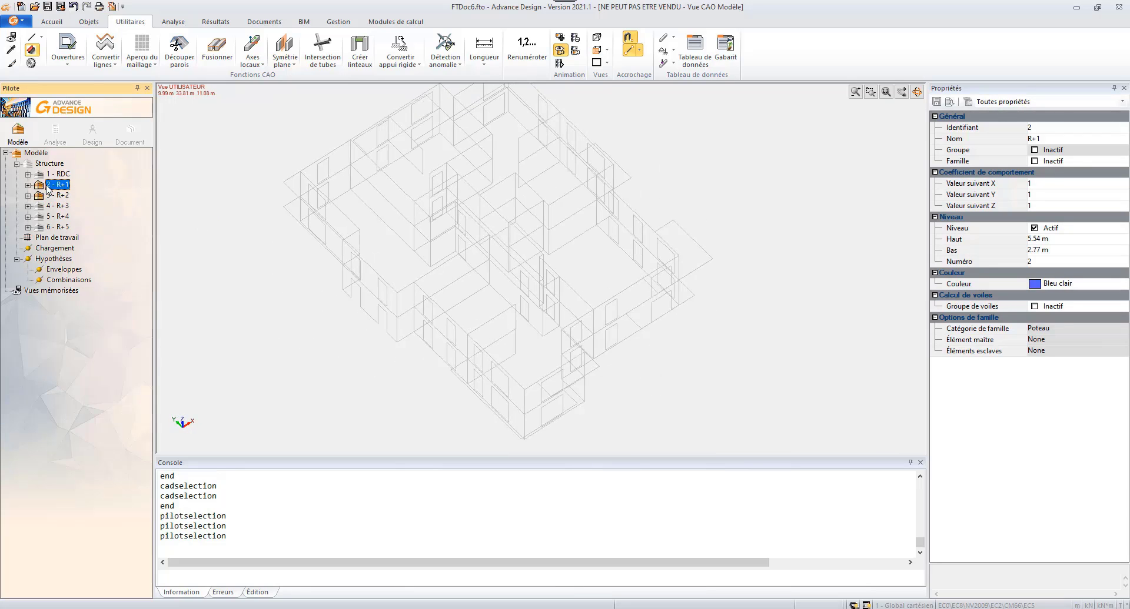
pyautogui.click(59, 174)
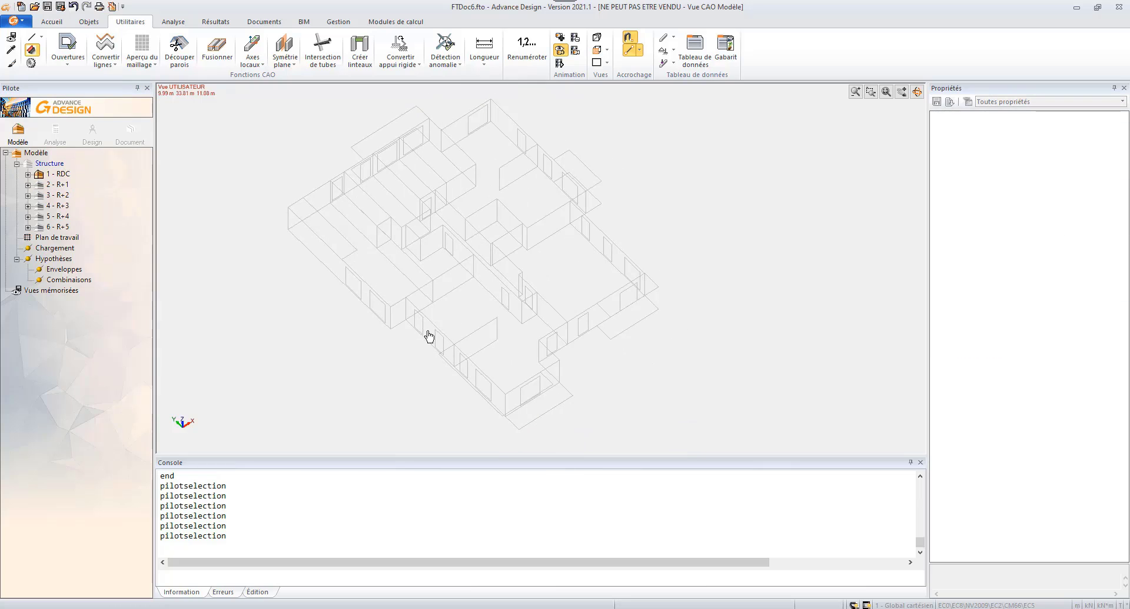
pyautogui.hotkey('alt', '5')
pyautogui.scroll(5, 414, 338)
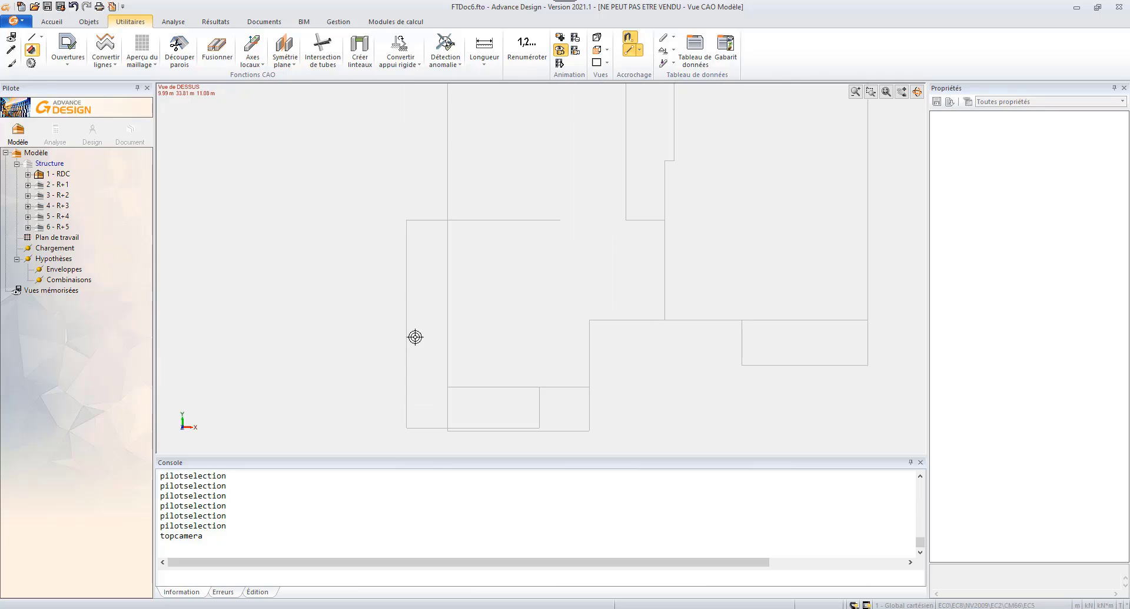
pyautogui.moveTo(461, 392); pyautogui.dragTo(563, 330, button='middle')
pyautogui.click(626, 394)
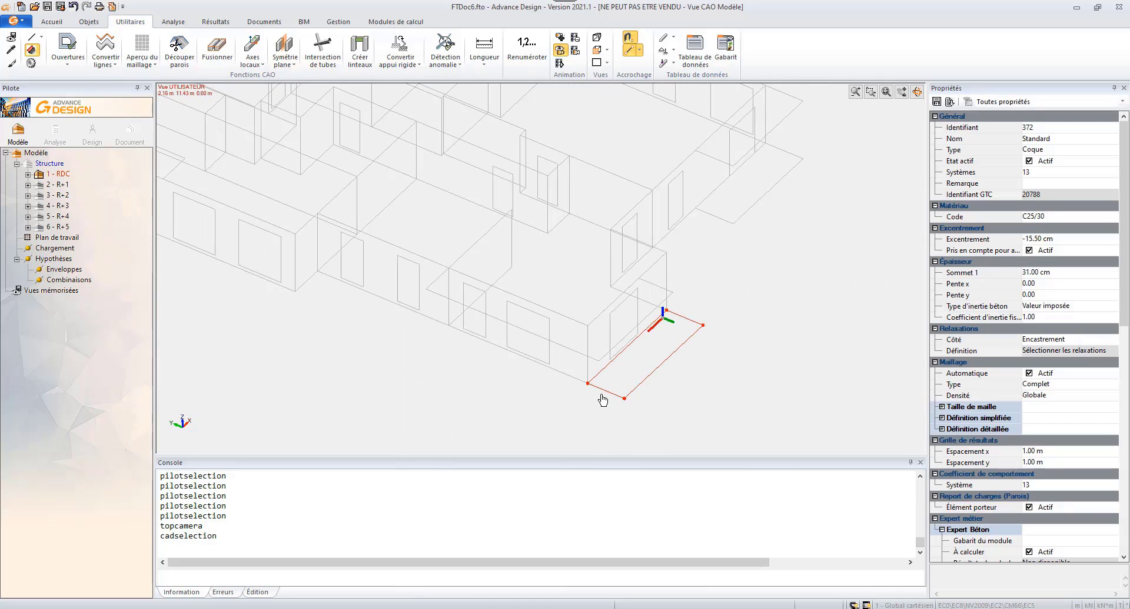
pyautogui.scroll(1, 600, 393)
pyautogui.press('Escape')
pyautogui.scroll(-4, 563, 395)
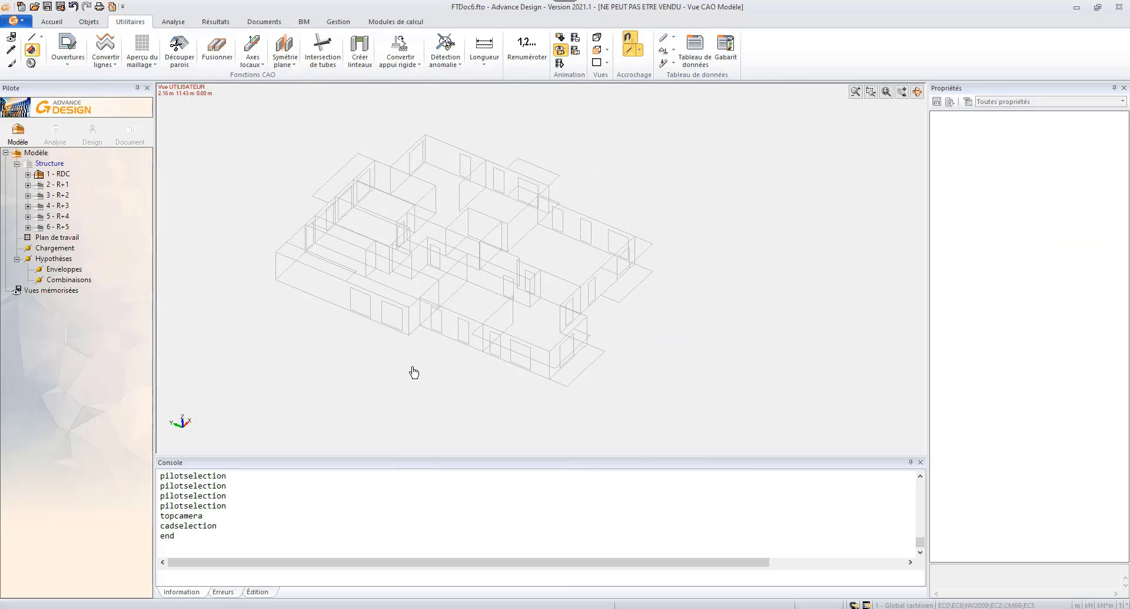
# - Create rigid linear supports under all RDC walls with the restraint type set to articulation
pyautogui.click(27, 175)
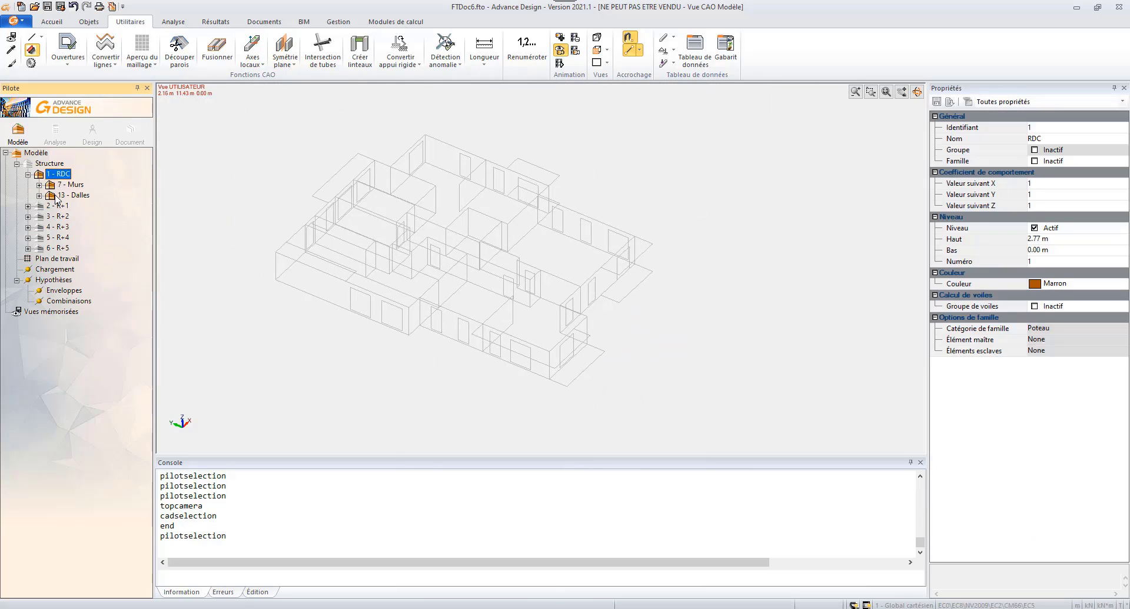
pyautogui.click(70, 184)
pyautogui.rightClick(248, 151)
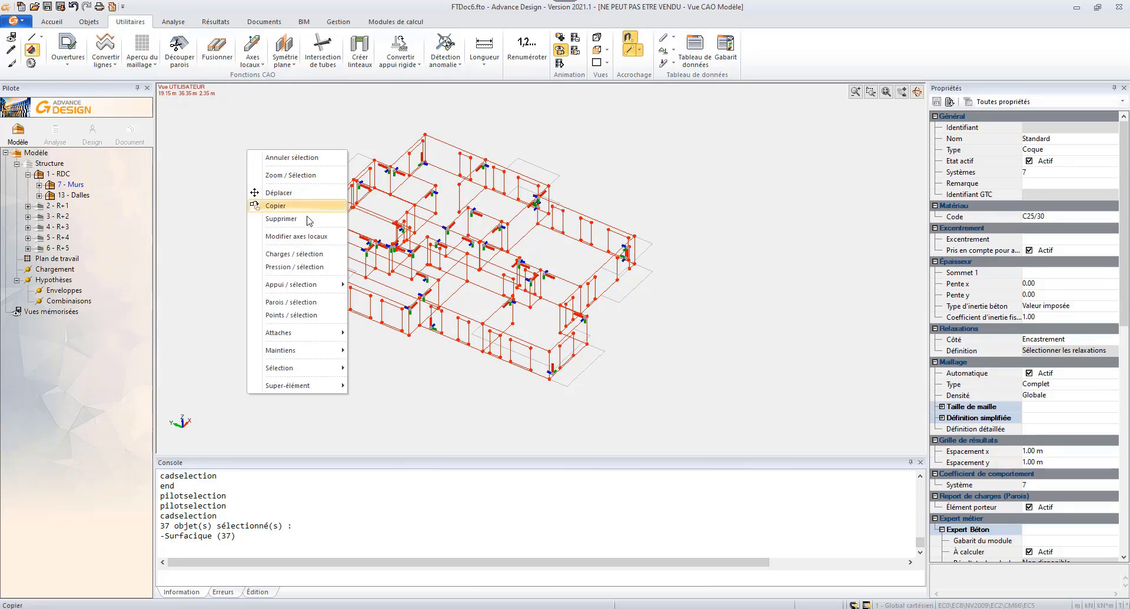
pyautogui.moveTo(318, 285)
pyautogui.click(371, 285)
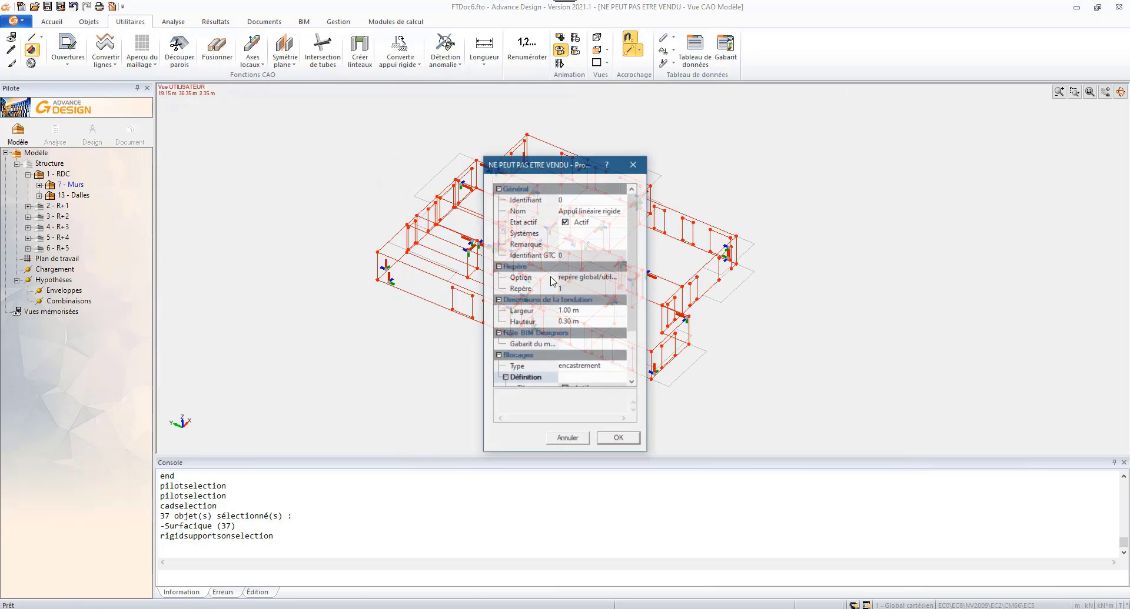
pyautogui.click(618, 368)
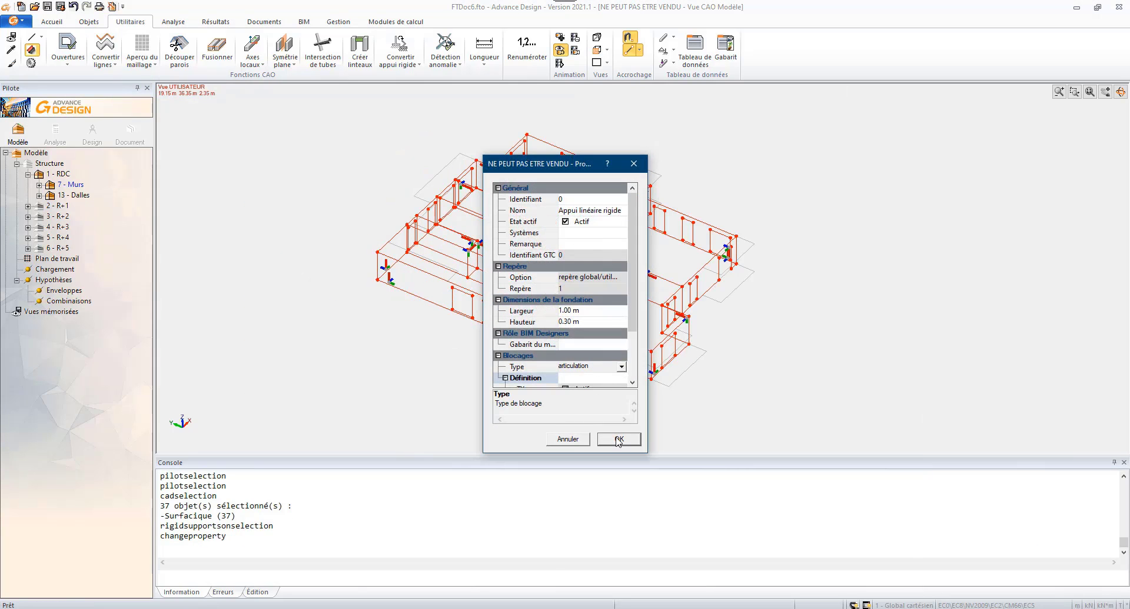
pyautogui.click(618, 440)
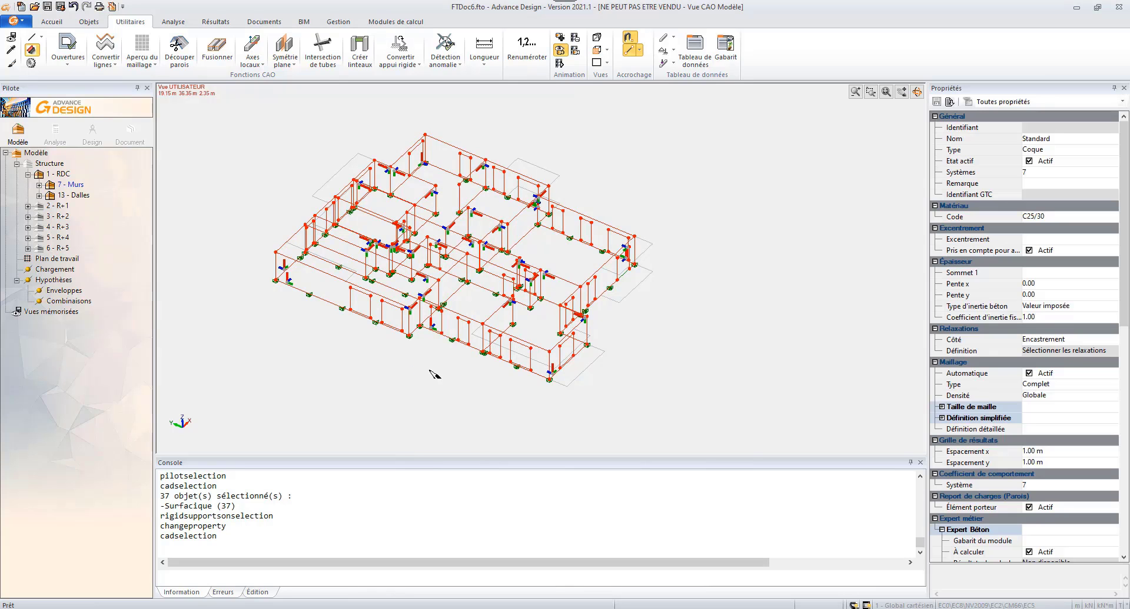
pyautogui.moveTo(502, 377); pyautogui.dragTo(535, 388, button='middle')
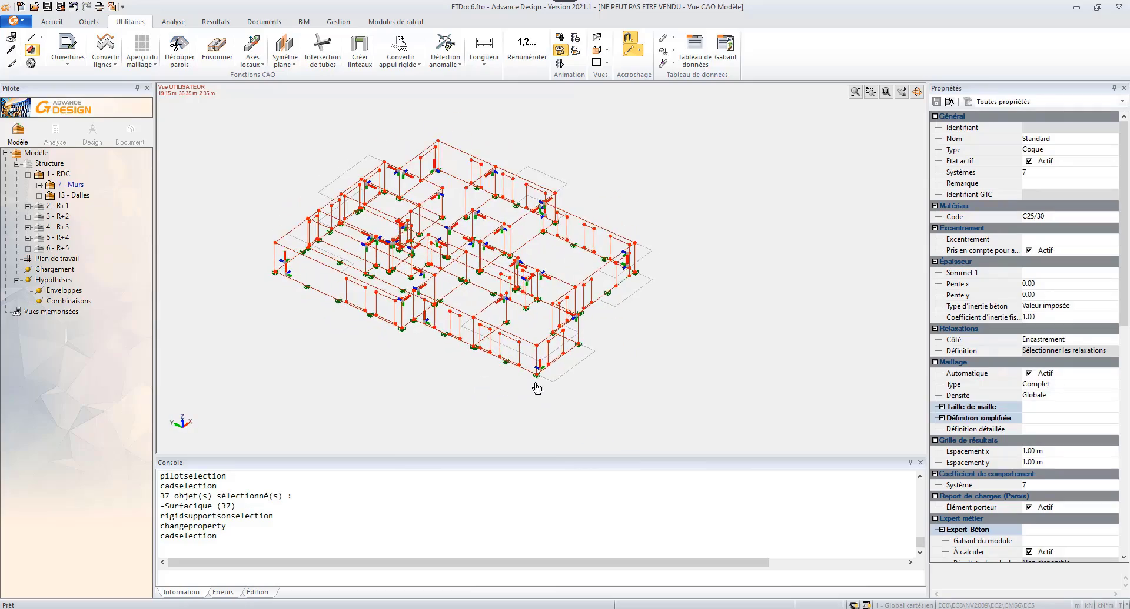
# - Delete the ground-level balcony slabs that project outside the RDC façades
pyautogui.press('Escape')
pyautogui.click(578, 365)
pyautogui.click(631, 295)
pyautogui.moveTo(422, 381); pyautogui.dragTo(544, 360, button='middle')
pyautogui.press('Delete')
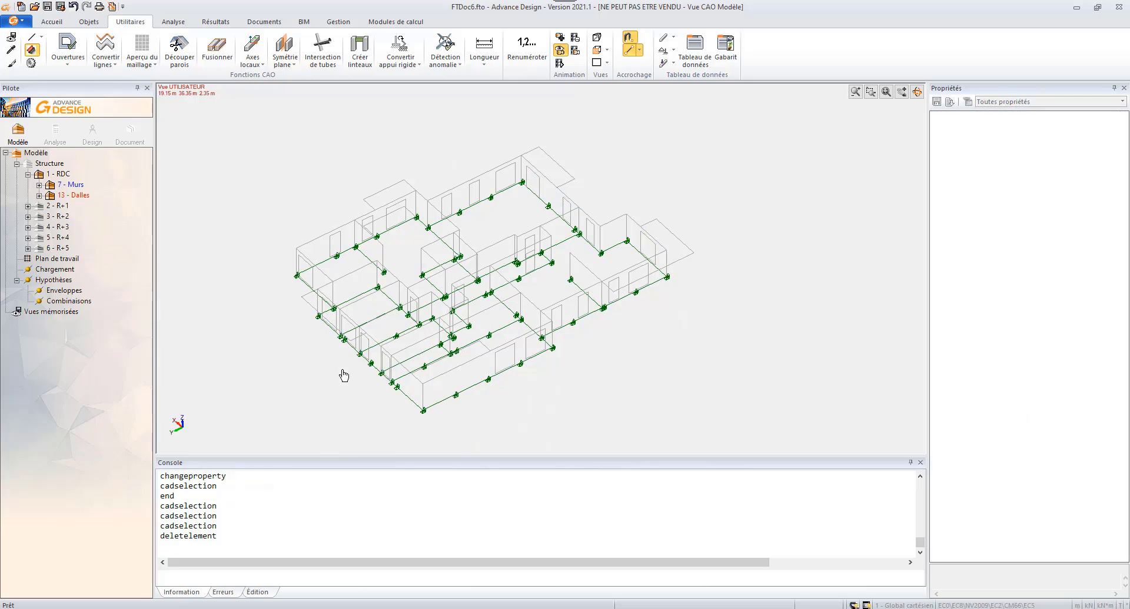
pyautogui.moveTo(467, 384); pyautogui.dragTo(305, 384, button='middle')
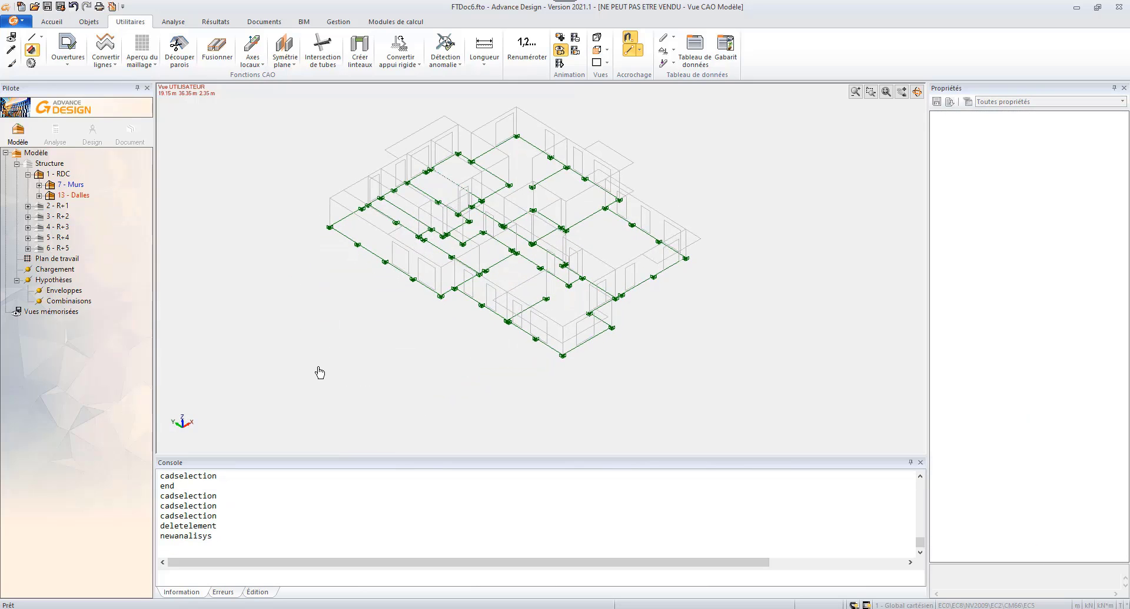
pyautogui.press('Escape')
# - Display the whole structure again and create a Charges Permanentes load case family under the loading
pyautogui.click(29, 163)
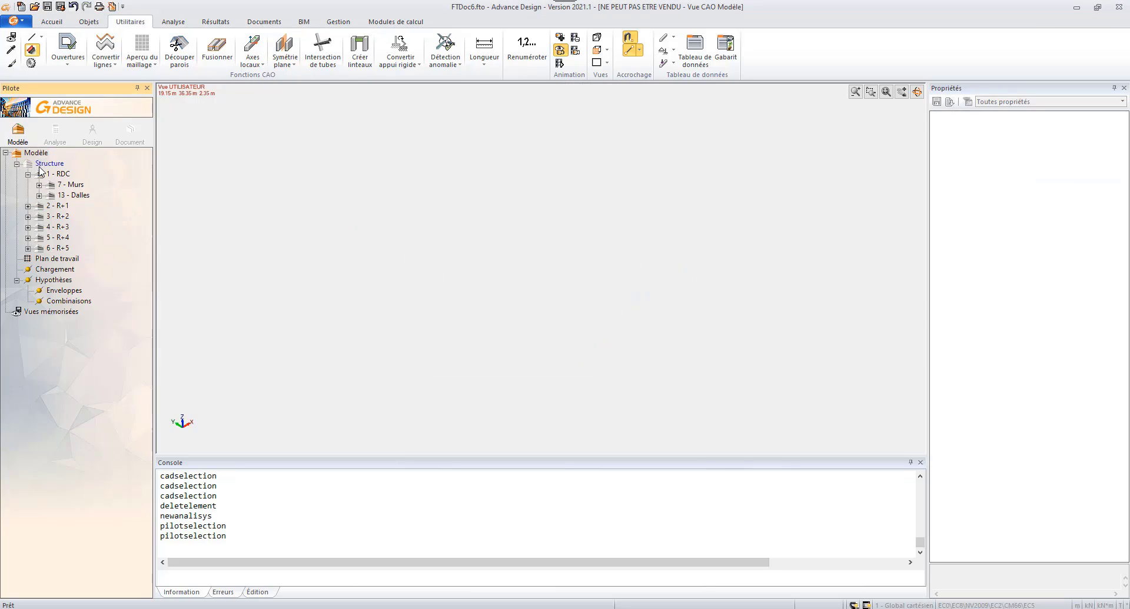
pyautogui.click(16, 164)
pyautogui.rightClick(41, 185)
pyautogui.click(139, 198)
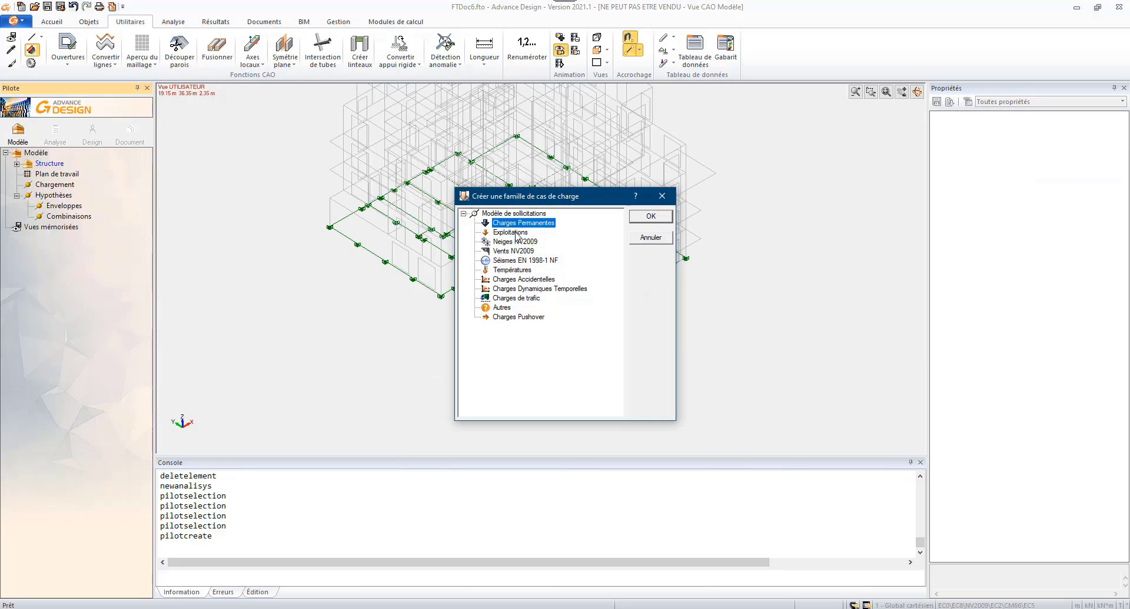
pyautogui.click(642, 217)
# - Create a new analysis model and run its verification, meshing and finite element calculation
pyautogui.moveTo(497, 312); pyautogui.dragTo(454, 365, button='middle')
pyautogui.scroll(-1, 454, 364)
pyautogui.press('F9')
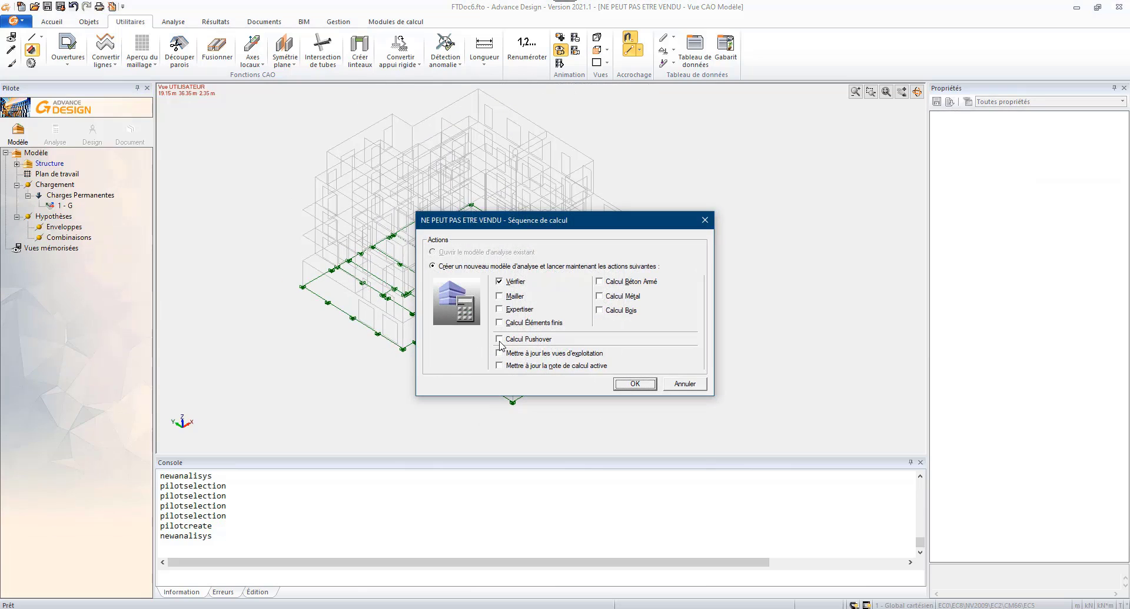
pyautogui.click(628, 385)
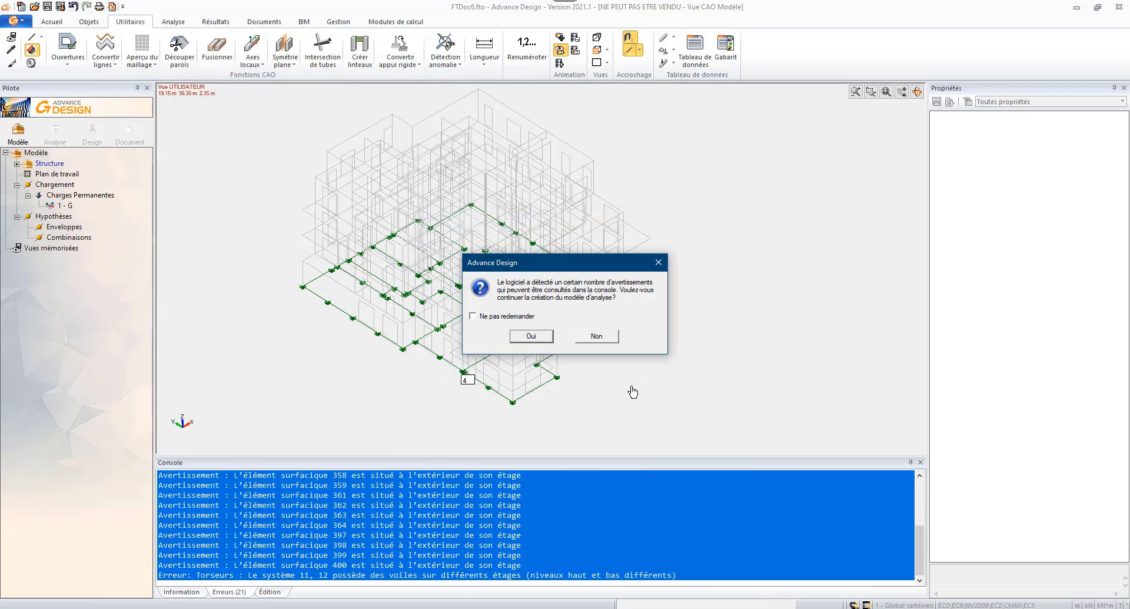
pyautogui.press('Return')
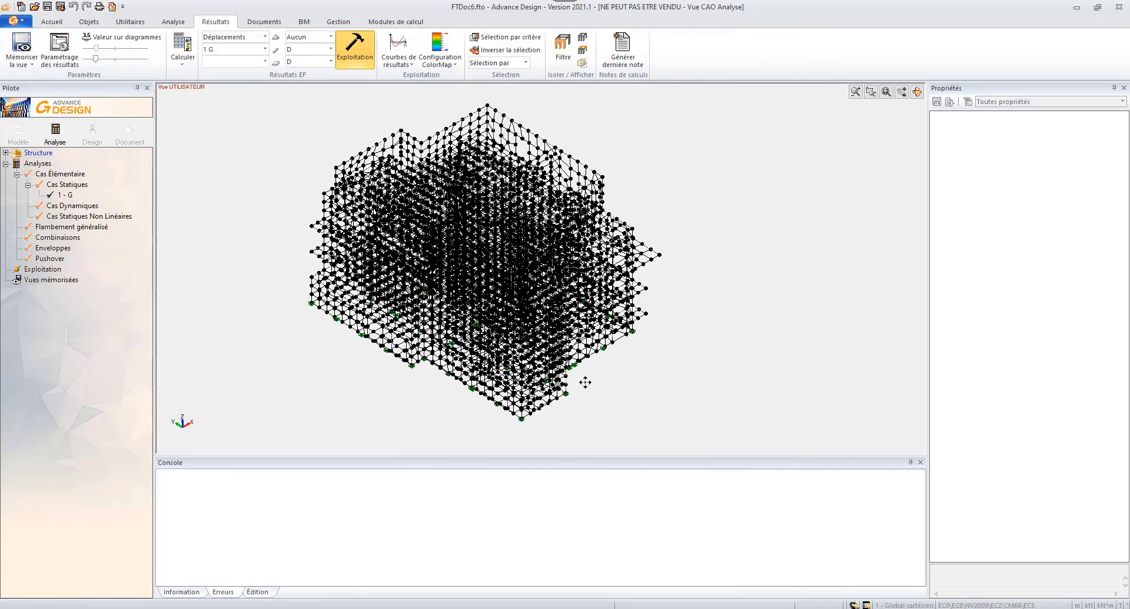
# - Display the displacement results D for load case 1 G on the model and examine the most displaced area
pyautogui.rightClick(599, 365)
pyautogui.click(661, 293)
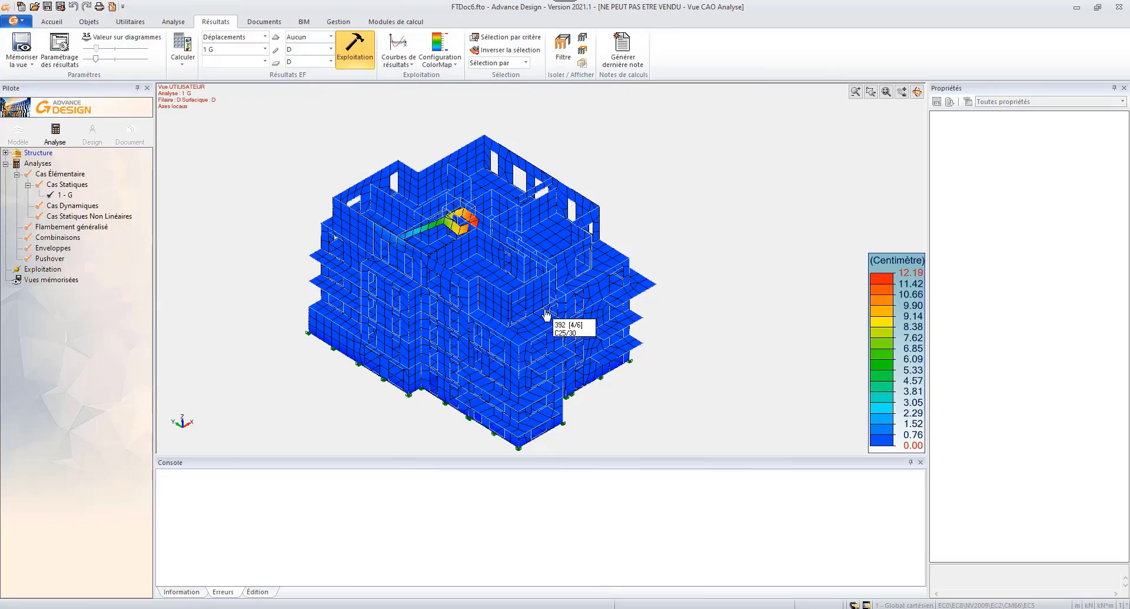
pyautogui.moveTo(545, 315); pyautogui.dragTo(517, 242, button='middle')
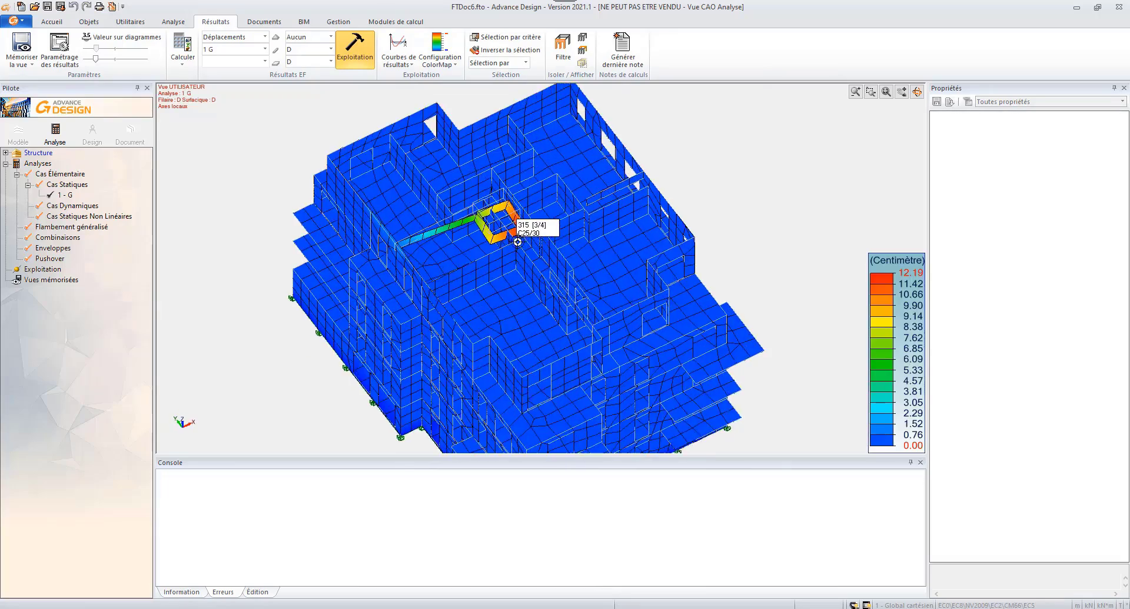
# - Return to the structural model and display only levels R+4 and R+5
pyautogui.scroll(4, 517, 242)
pyautogui.click(16, 133)
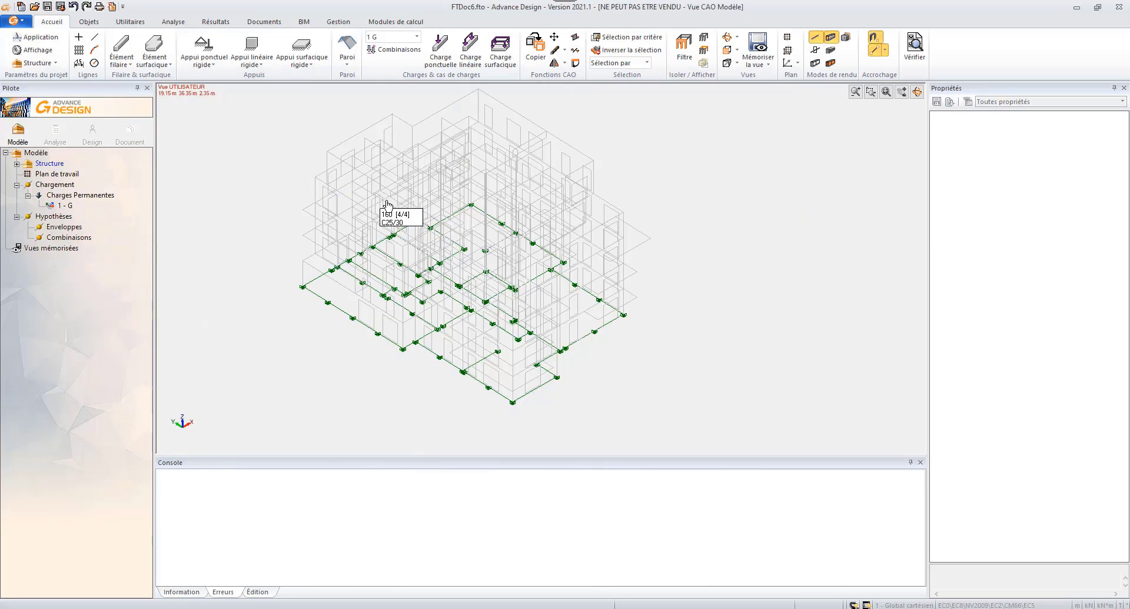
pyautogui.click(17, 164)
pyautogui.press('space')
pyautogui.click(27, 175)
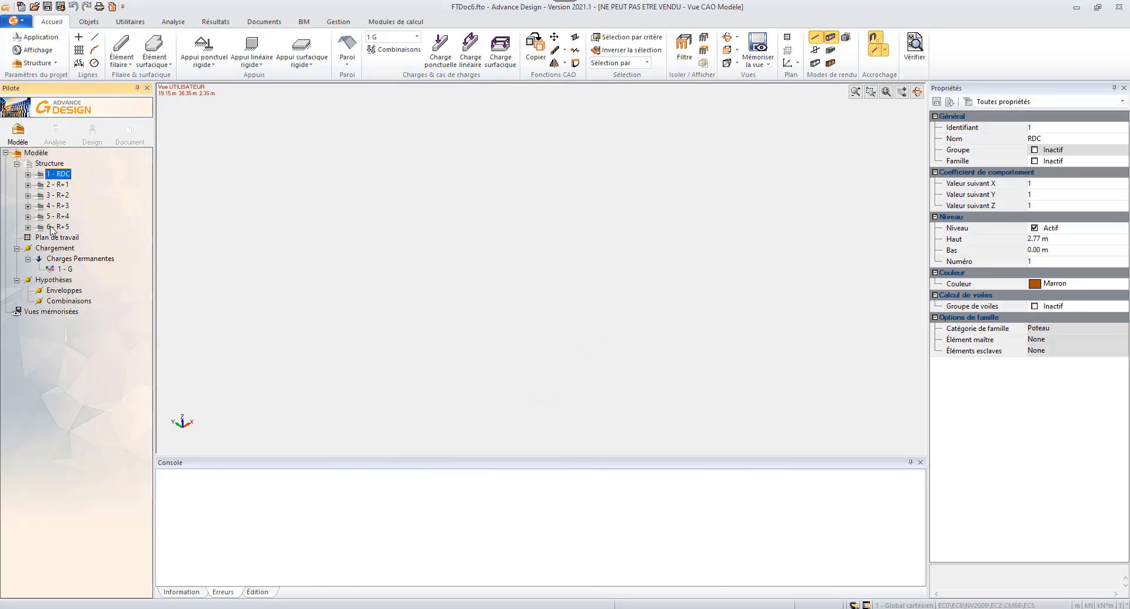
pyautogui.press('space')
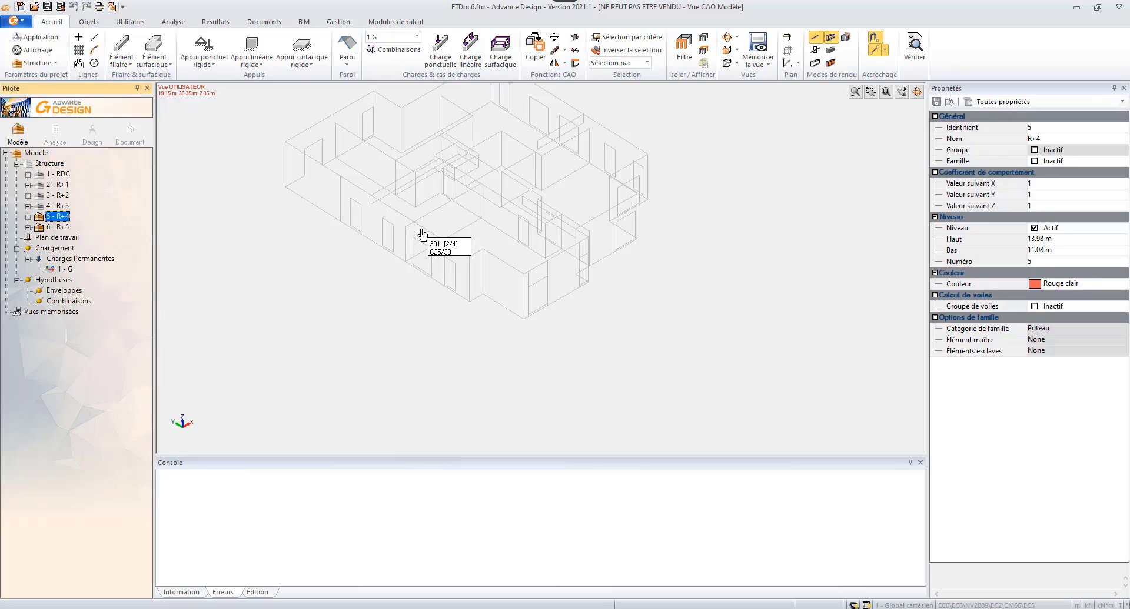
# - Select the long interior wall and the small shaft wall on the upper levels and examine how they meet
pyautogui.scroll(5, 486, 224)
pyautogui.scroll(-3, 491, 244)
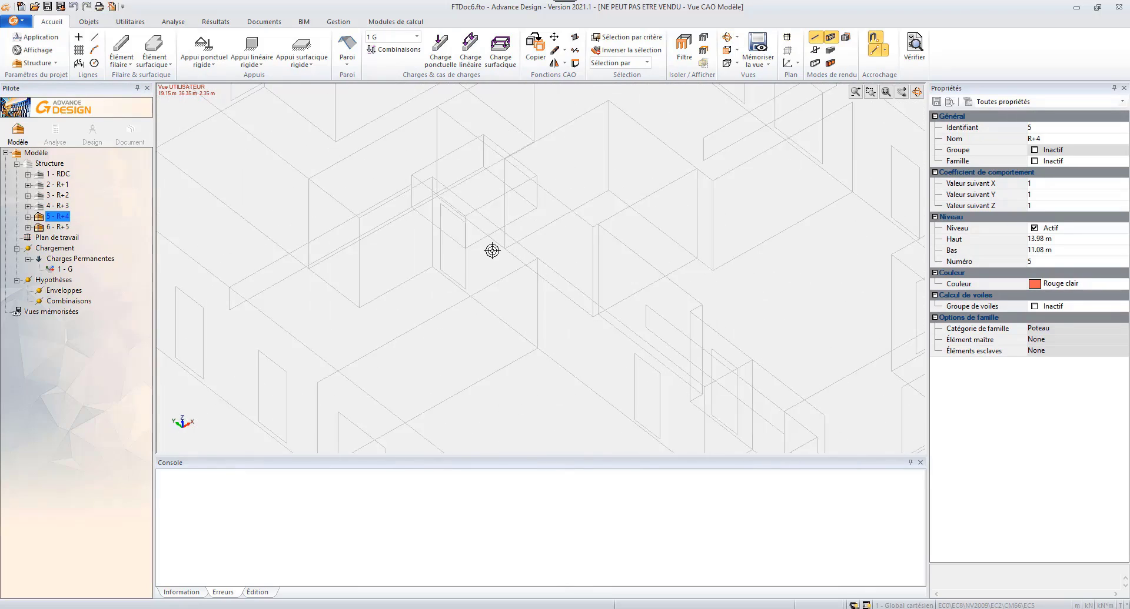
pyautogui.moveTo(488, 257); pyautogui.dragTo(496, 229, button='middle')
pyautogui.scroll(5, 505, 278)
pyautogui.scroll(-3, 504, 277)
pyautogui.click(504, 297)
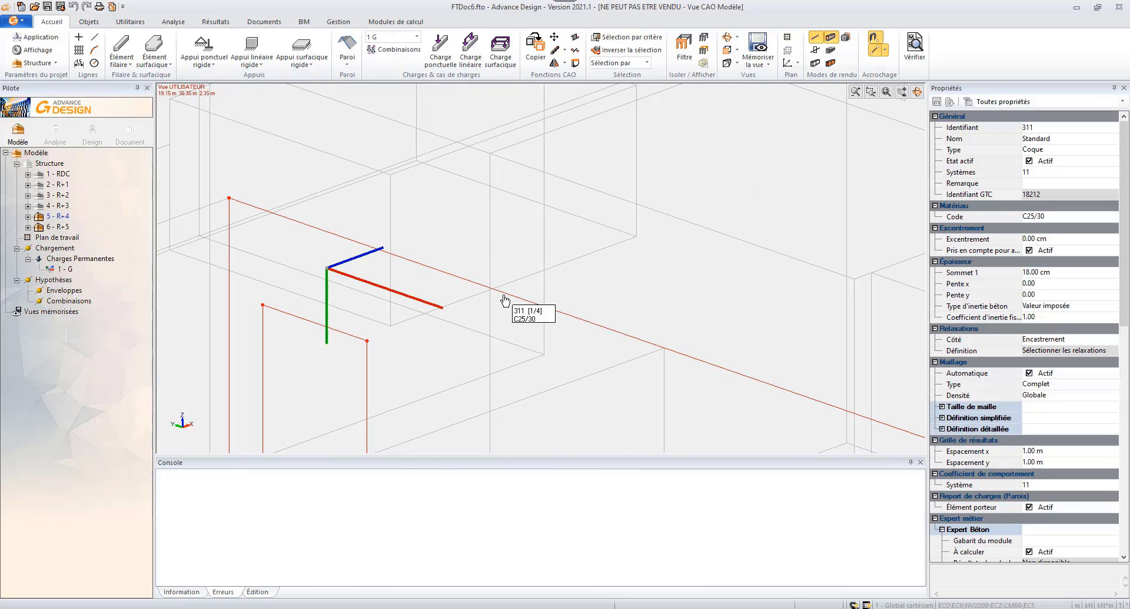
pyautogui.moveTo(462, 303); pyautogui.dragTo(508, 271, button='middle')
pyautogui.scroll(-5, 505, 262)
pyautogui.scroll(-2, 507, 271)
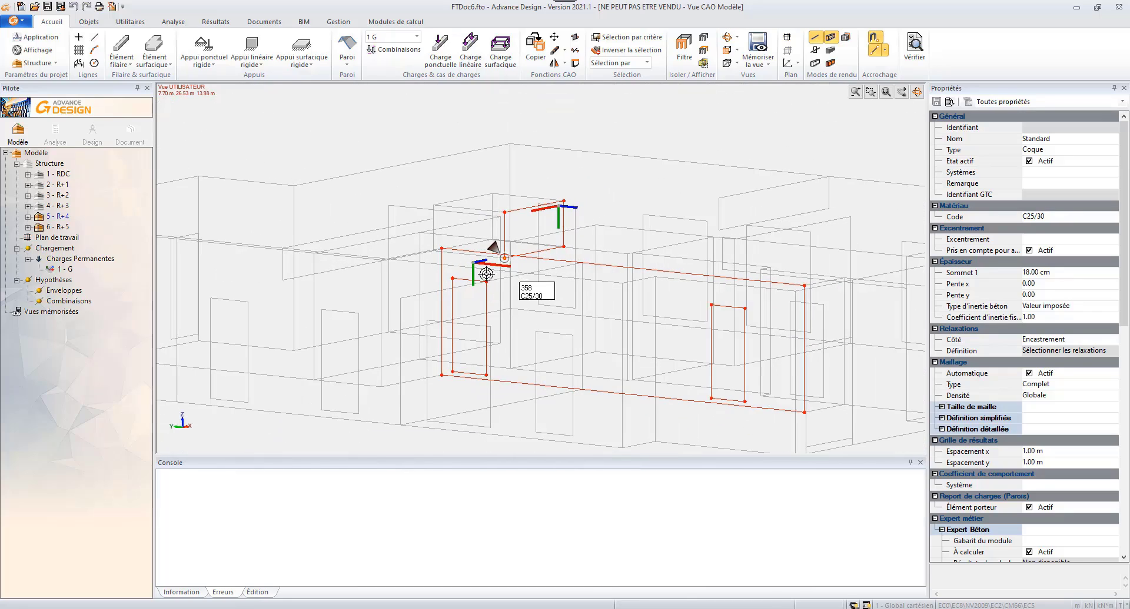
pyautogui.press('Escape')
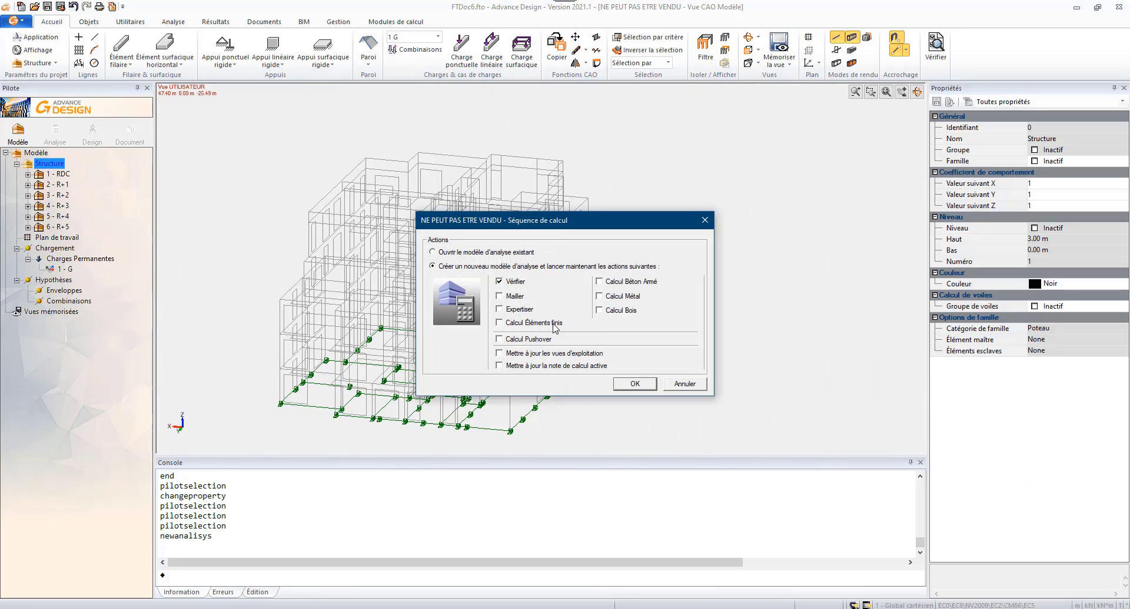
# - Create a new analysis model, run its calculation and examine the displacement results D for load case 1 G
pyautogui.click(635, 383)
pyautogui.click(531, 336)
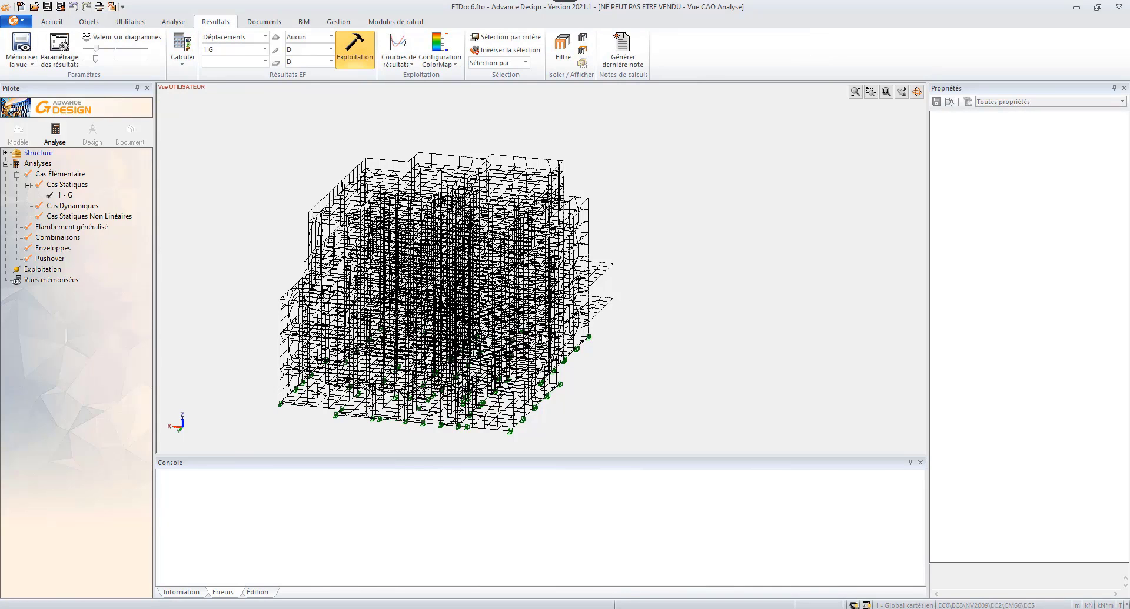
pyautogui.moveTo(482, 222); pyautogui.dragTo(395, 242, button='middle')
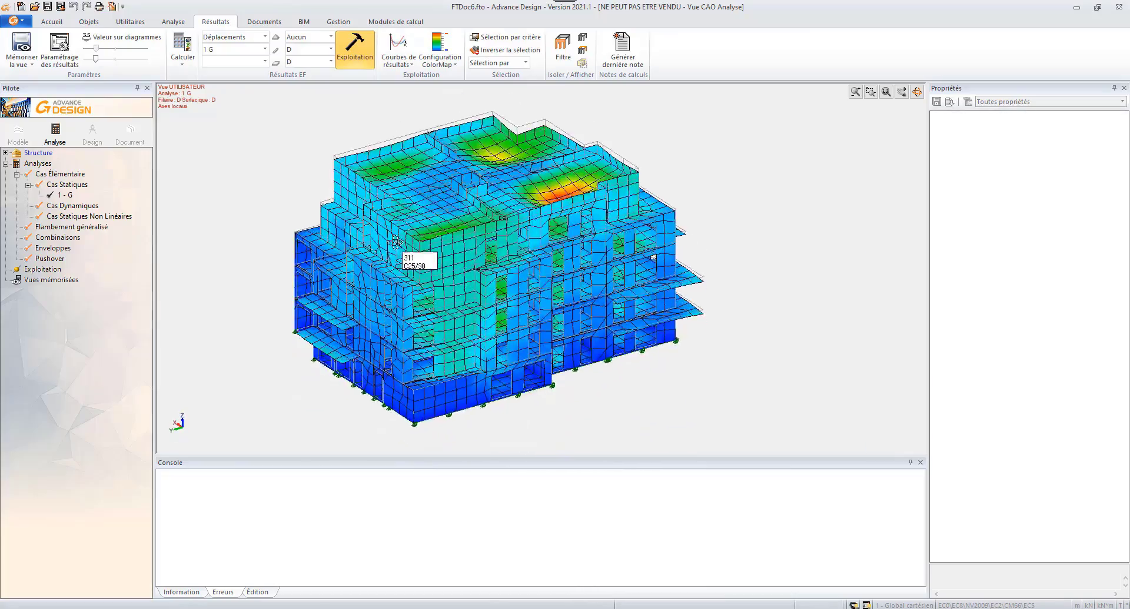
pyautogui.scroll(5, 569, 217)
pyautogui.scroll(1, 573, 279)
pyautogui.moveTo(565, 287); pyautogui.dragTo(566, 310, button='middle')
pyautogui.scroll(-1, 566, 312)
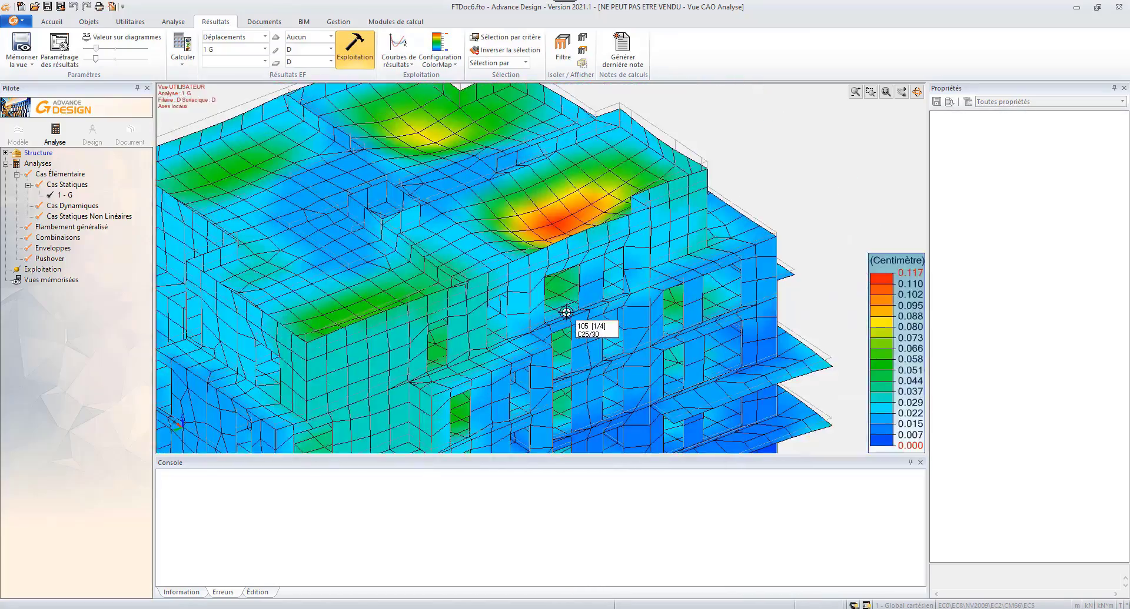
# - Return to the structural model and display only the RDC level
pyautogui.press('Escape')
pyautogui.click(22, 137)
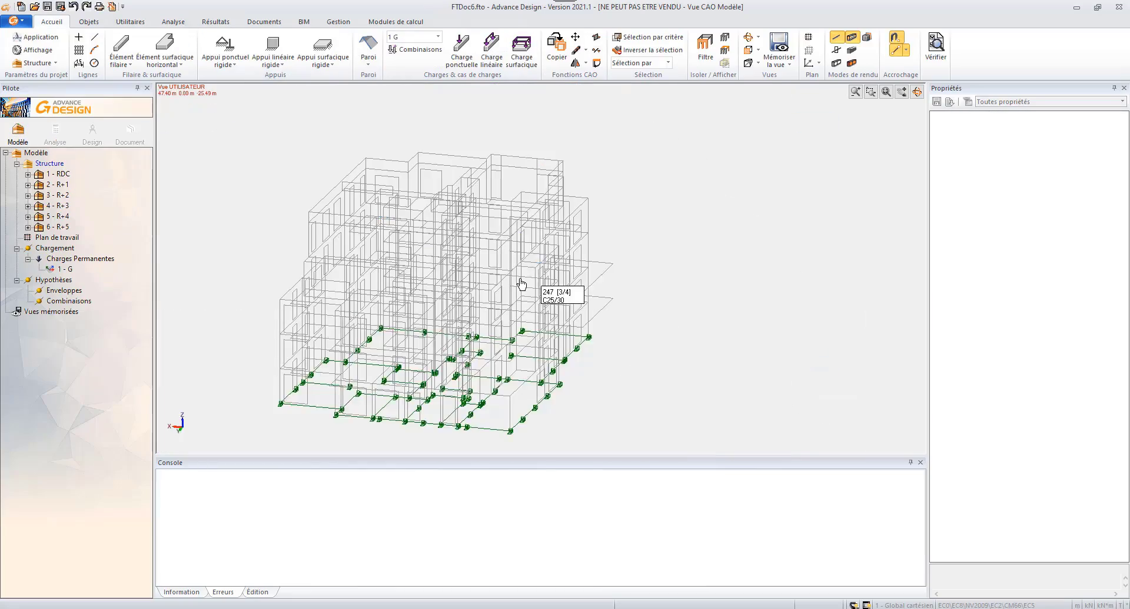
pyautogui.moveTo(520, 282)
pyautogui.mouseDown(button='middle')
pyautogui.moveTo(546, 273)
pyautogui.moveTo(504, 282)
pyautogui.moveTo(506, 273)
pyautogui.mouseUp(button='middle')
pyautogui.scroll(3, 557, 156)
pyautogui.moveTo(556, 243); pyautogui.dragTo(586, 178, button='middle')
pyautogui.doubleClick(38, 173)
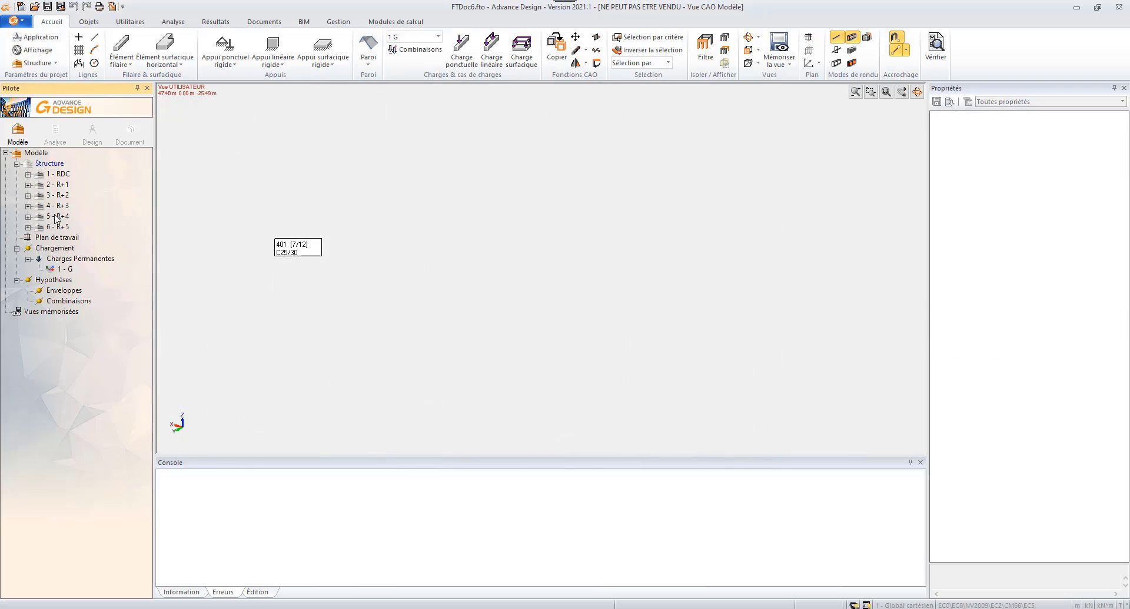
# - Select the RDC façade wall with the row of openings and render the elements as solids with their thickness
pyautogui.click(476, 383)
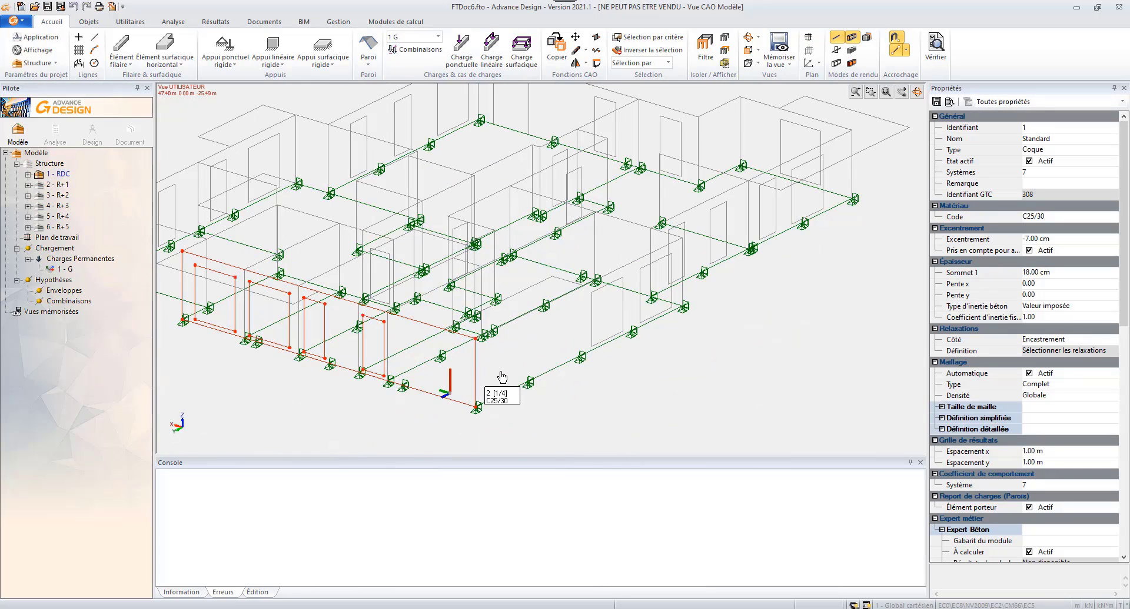
pyautogui.scroll(-2, 624, 378)
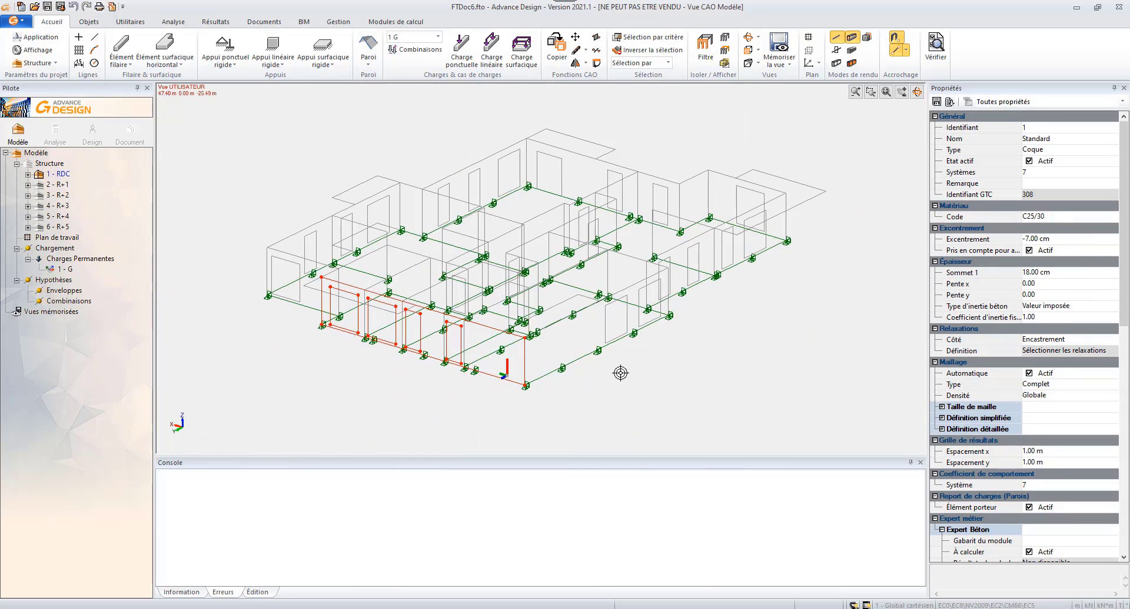
pyautogui.click(851, 63)
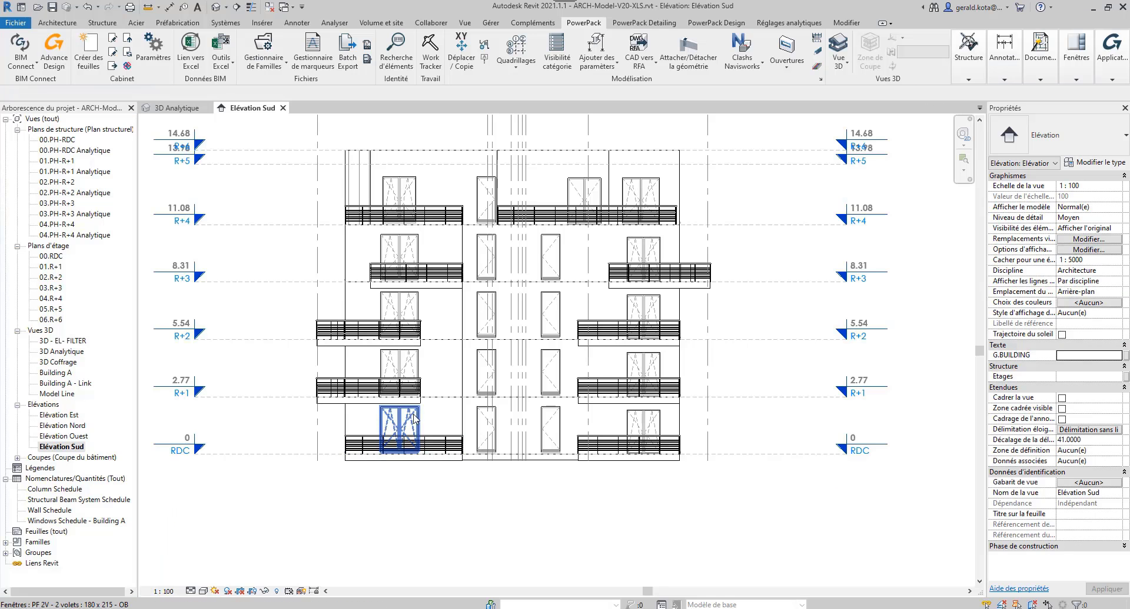
# - Switch to Revit, open the 3D Coffrage view and examine the ground-floor corner wall behind the balcony slab
pyautogui.doubleClick(66, 363)
pyautogui.click(517, 267)
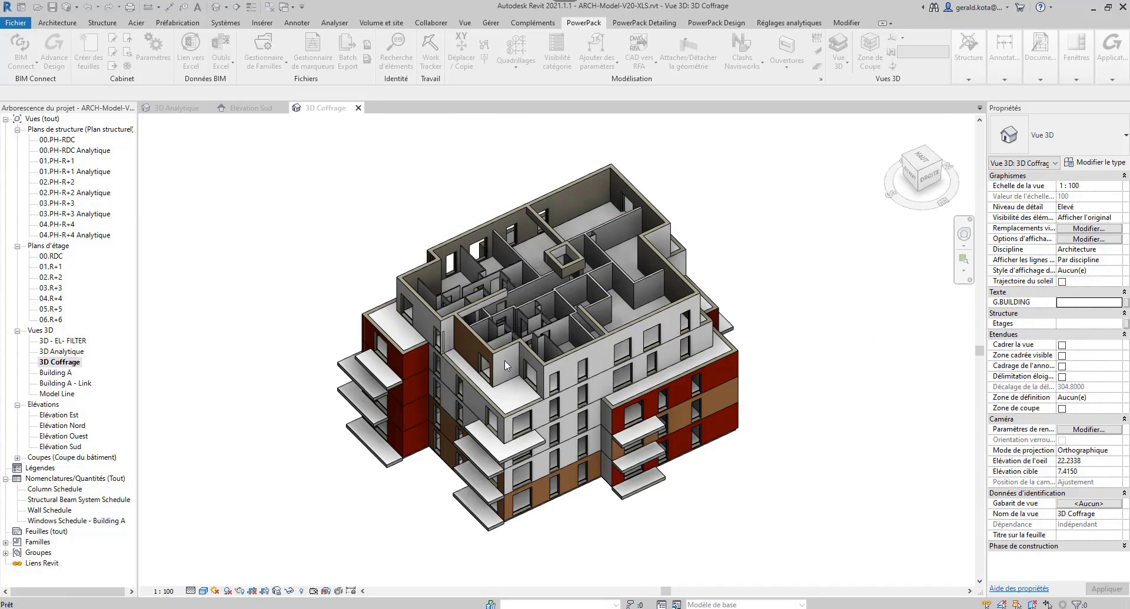
pyautogui.keyDown('shift'); pyautogui.moveTo(504, 360); pyautogui.dragTo(670, 419, button='middle'); pyautogui.keyUp('shift')
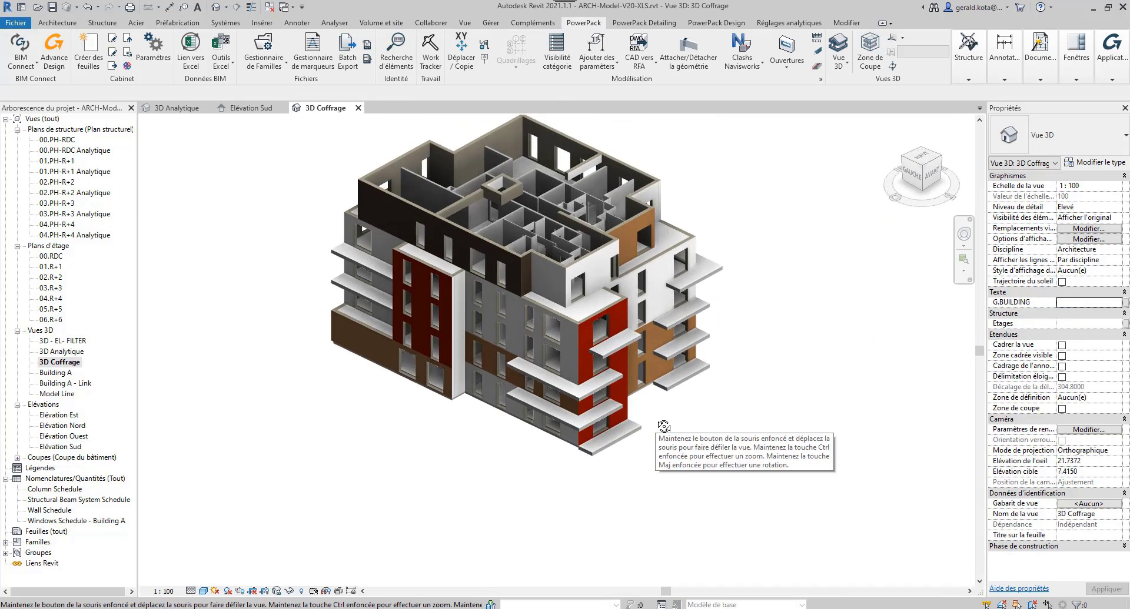
pyautogui.scroll(5, 584, 411)
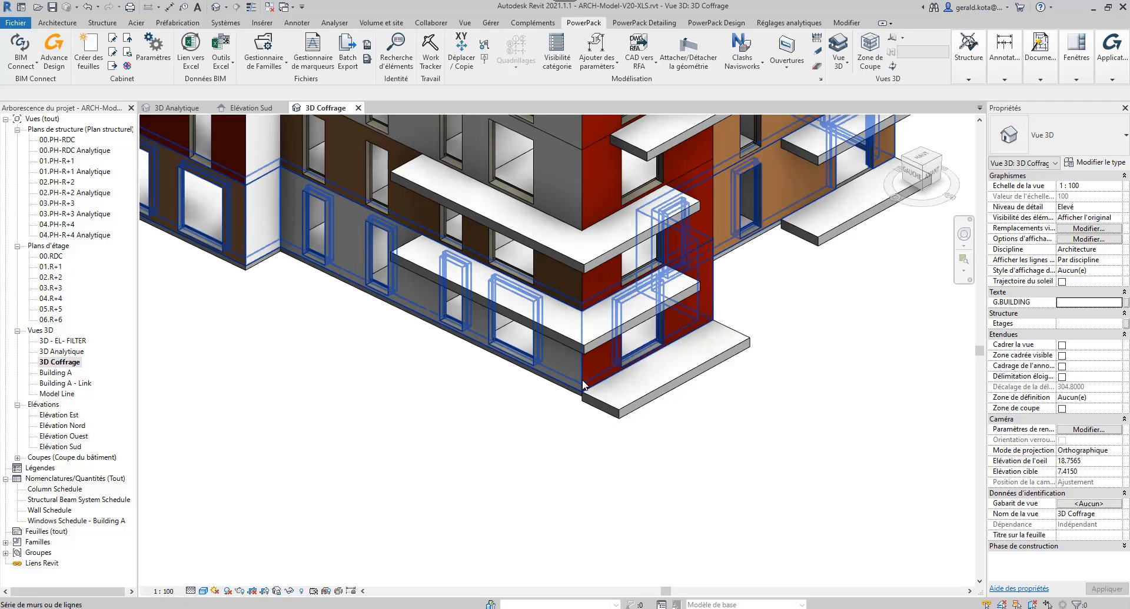
pyautogui.click(628, 393)
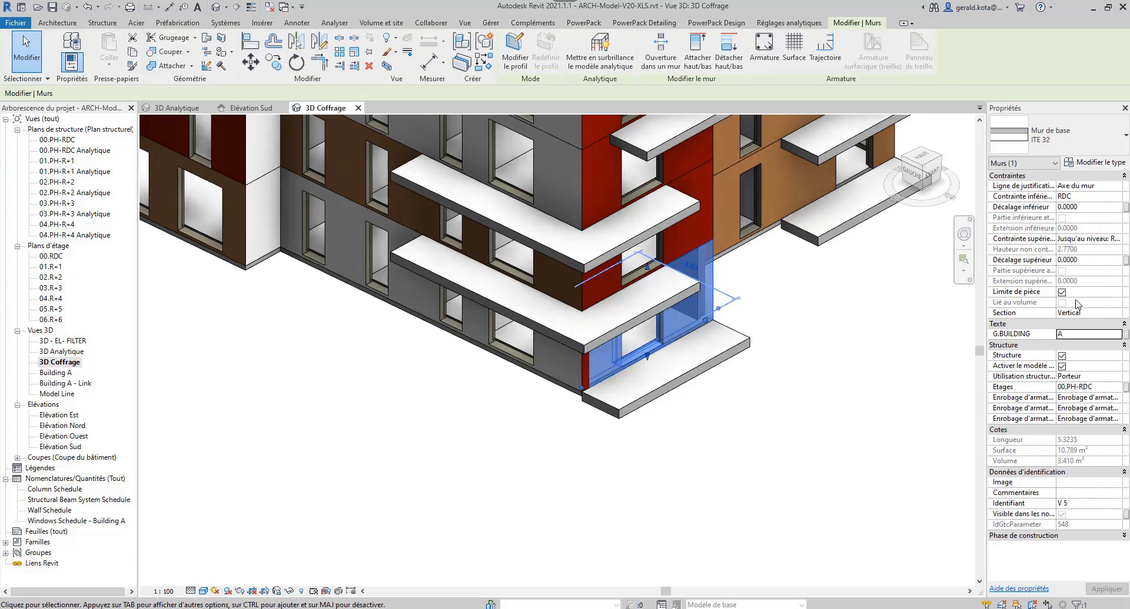
pyautogui.keyDown('shift'); pyautogui.moveTo(722, 405); pyautogui.dragTo(685, 393, button='middle'); pyautogui.keyUp('shift')
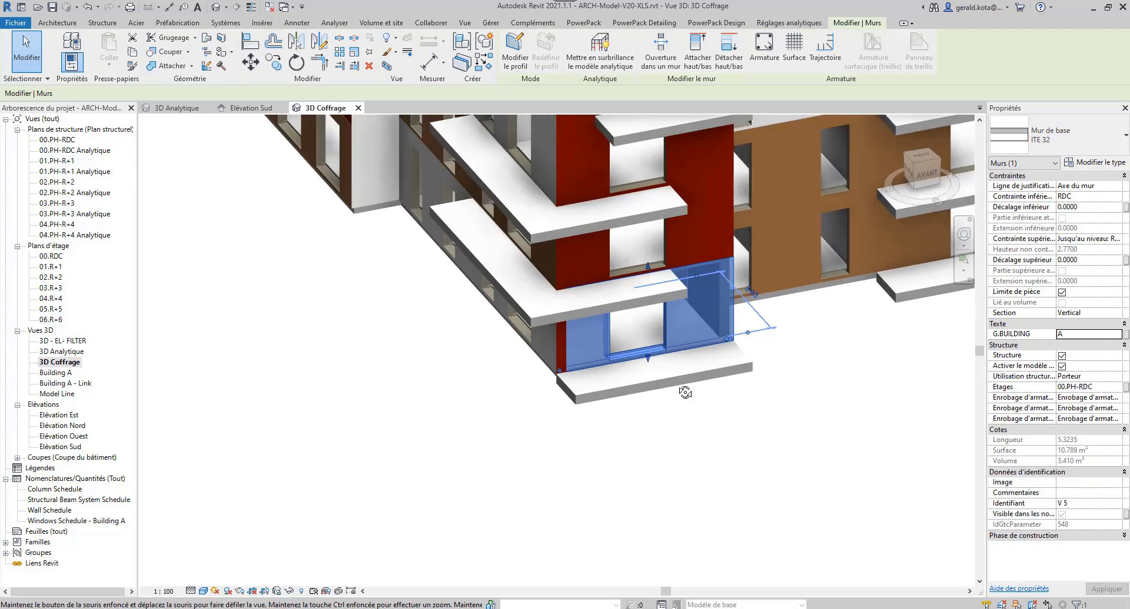
pyautogui.scroll(-8, 685, 392)
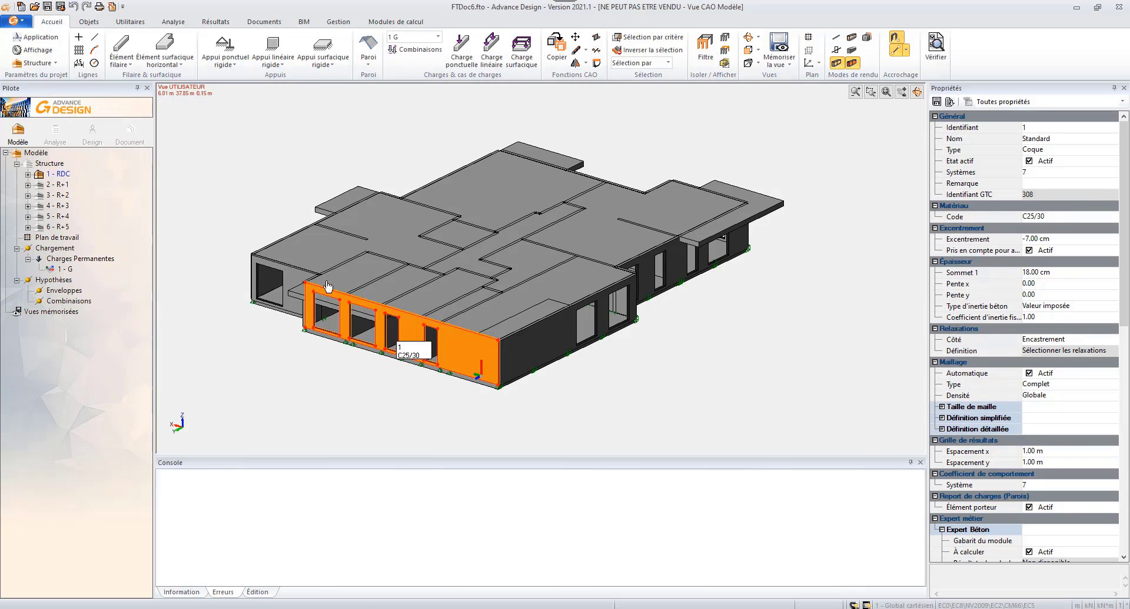
# - Switch to Advance Design, display the whole structure again and examine the matching RDC façade wall
pyautogui.doubleClick(51, 167)
pyautogui.scroll(-2, 346, 323)
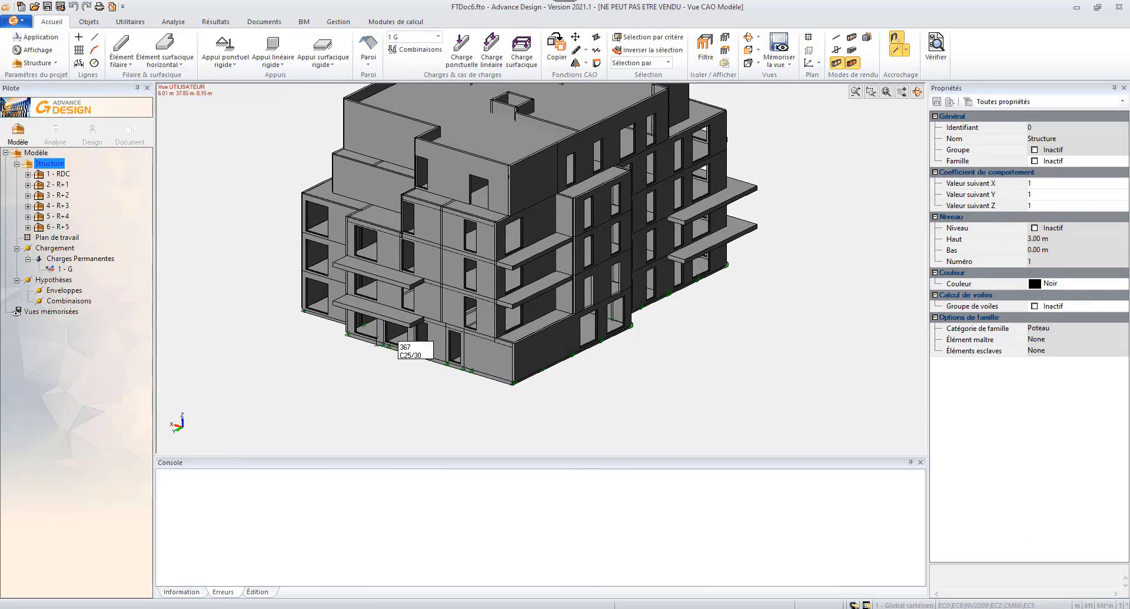
pyautogui.keyDown('shift'); pyautogui.moveTo(393, 336); pyautogui.dragTo(771, 355, button='middle'); pyautogui.keyUp('shift')
pyautogui.scroll(2, 429, 378)
pyautogui.click(406, 371)
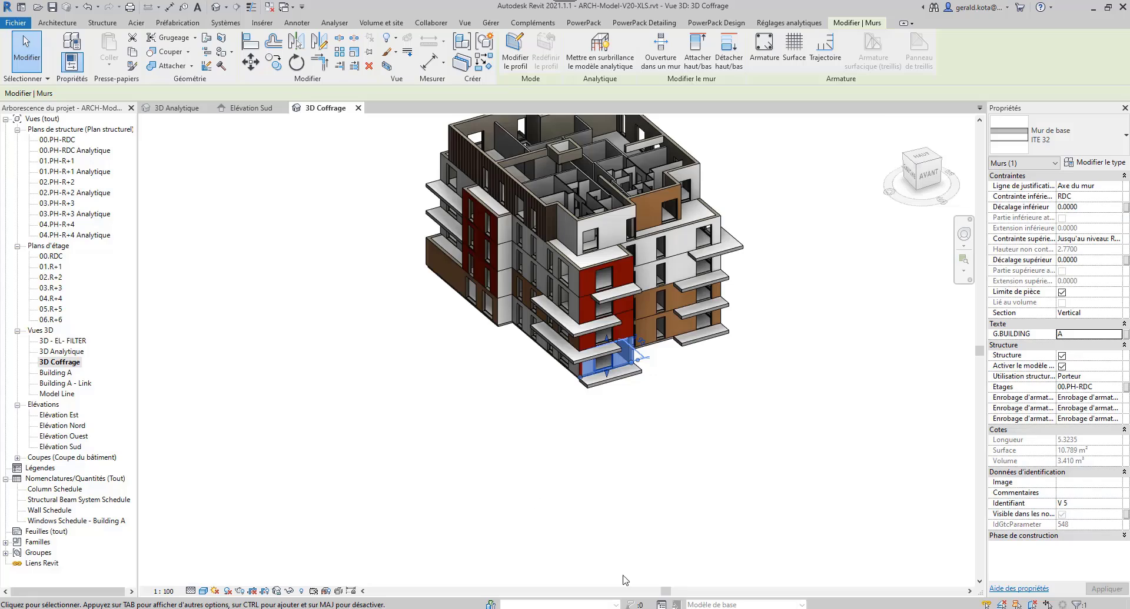
# - Switch to Revit and examine the layer assembly of the selected wall's ITE 32 type
pyautogui.scroll(5, 512, 418)
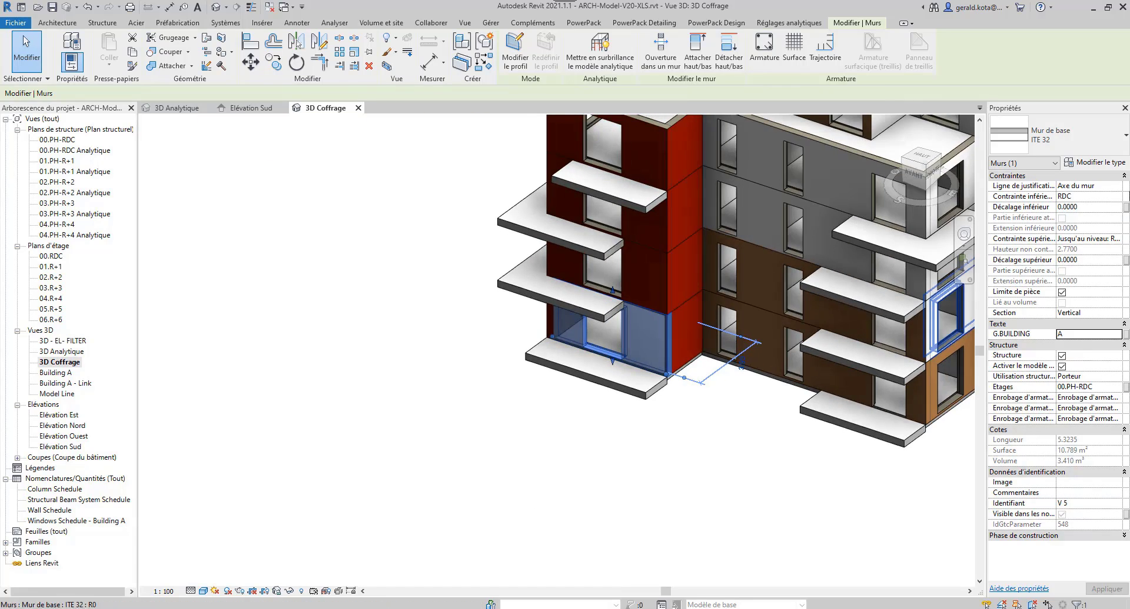
pyautogui.moveTo(634, 367); pyautogui.dragTo(417, 407, button='middle')
pyautogui.click(1095, 163)
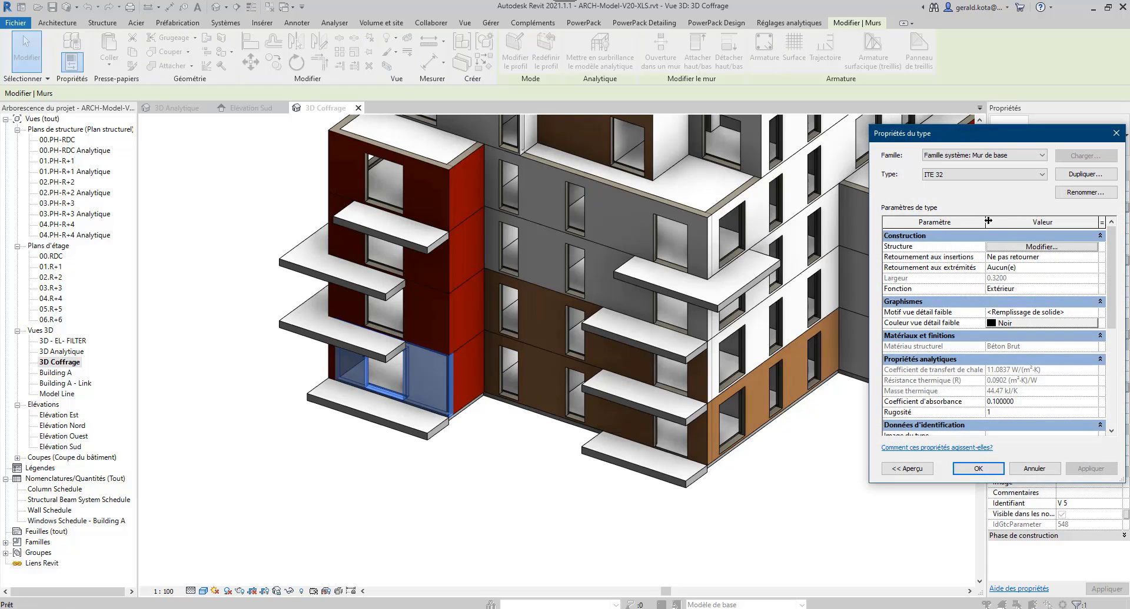
pyautogui.click(1030, 248)
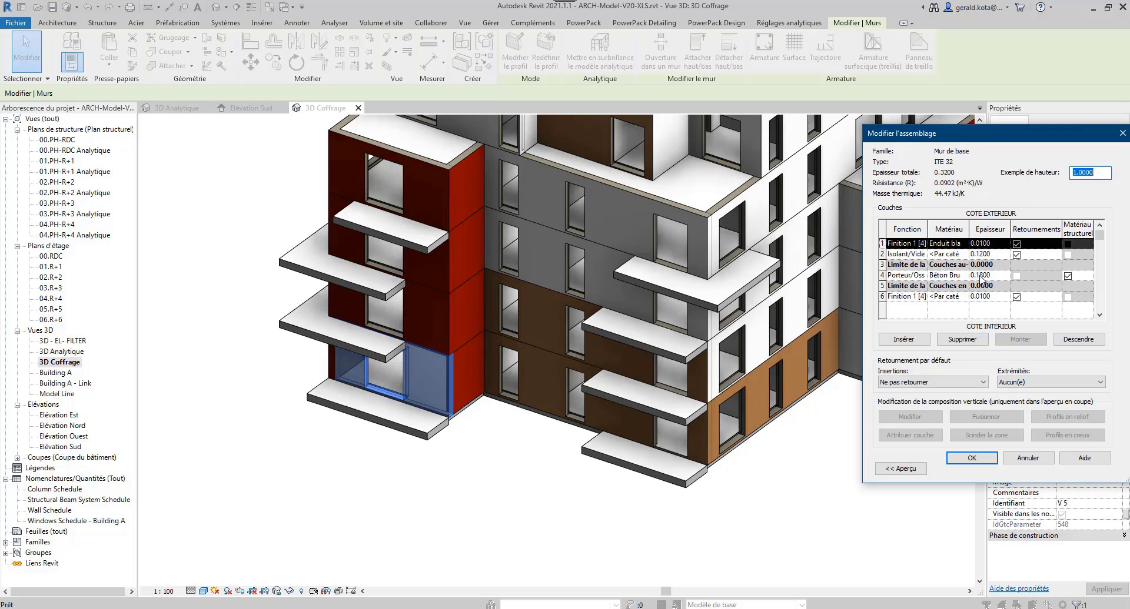
pyautogui.click(1122, 133)
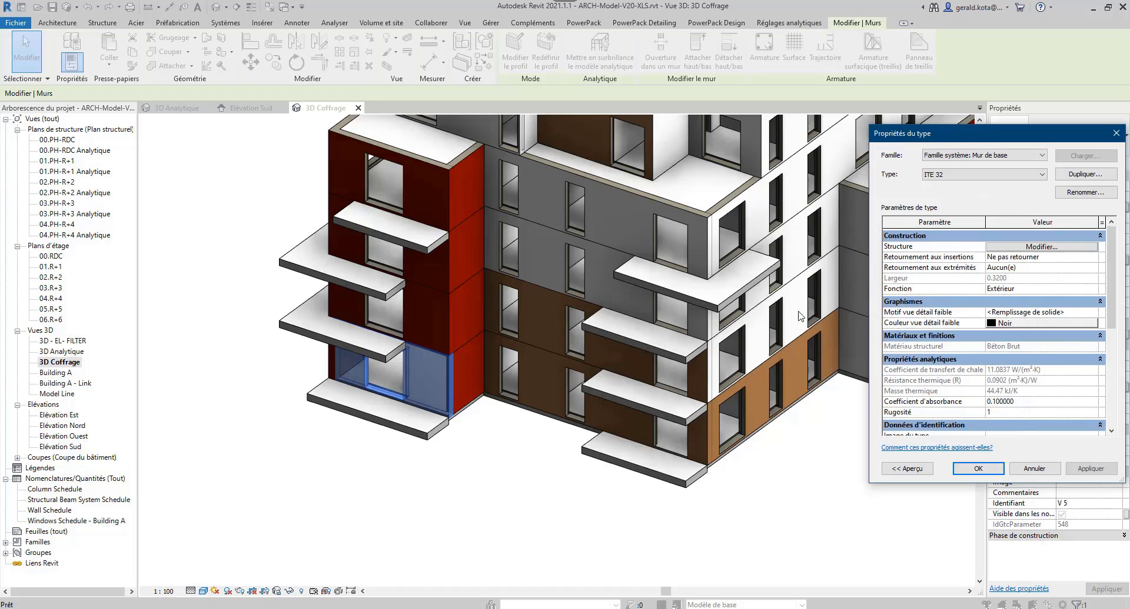
pyautogui.click(1116, 135)
# - Inspect the R+1 balcony slab and the adjacent ground-floor façade wall in the 3D Coffrage view, leaving nothing selected
pyautogui.keyDown('shift'); pyautogui.moveTo(424, 412); pyautogui.dragTo(439, 459, button='middle'); pyautogui.keyUp('shift')
pyautogui.click(394, 443)
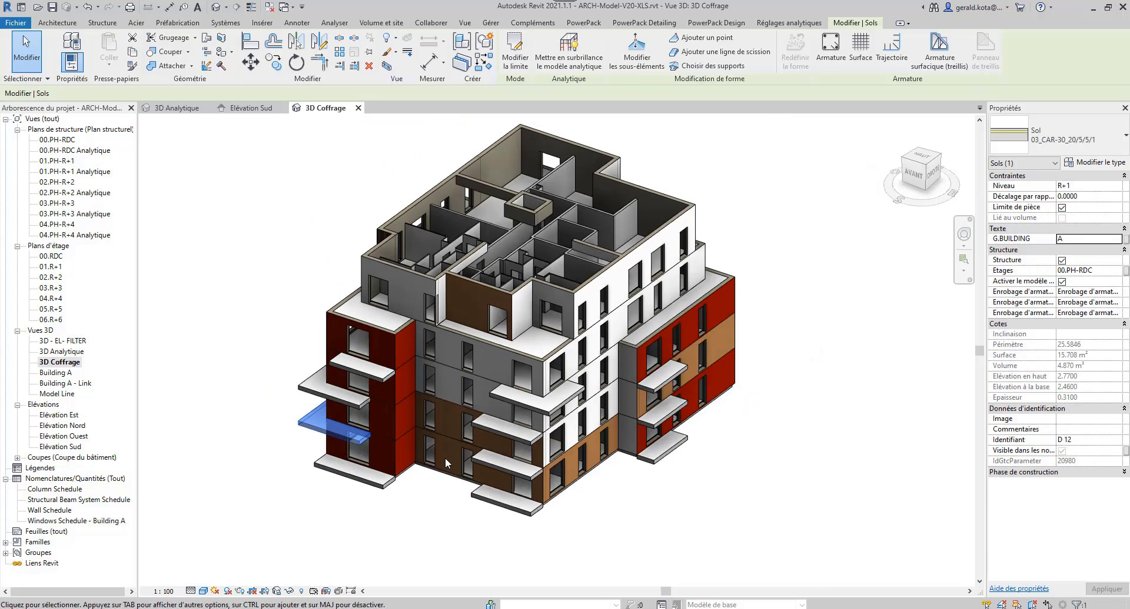
pyautogui.press('Escape')
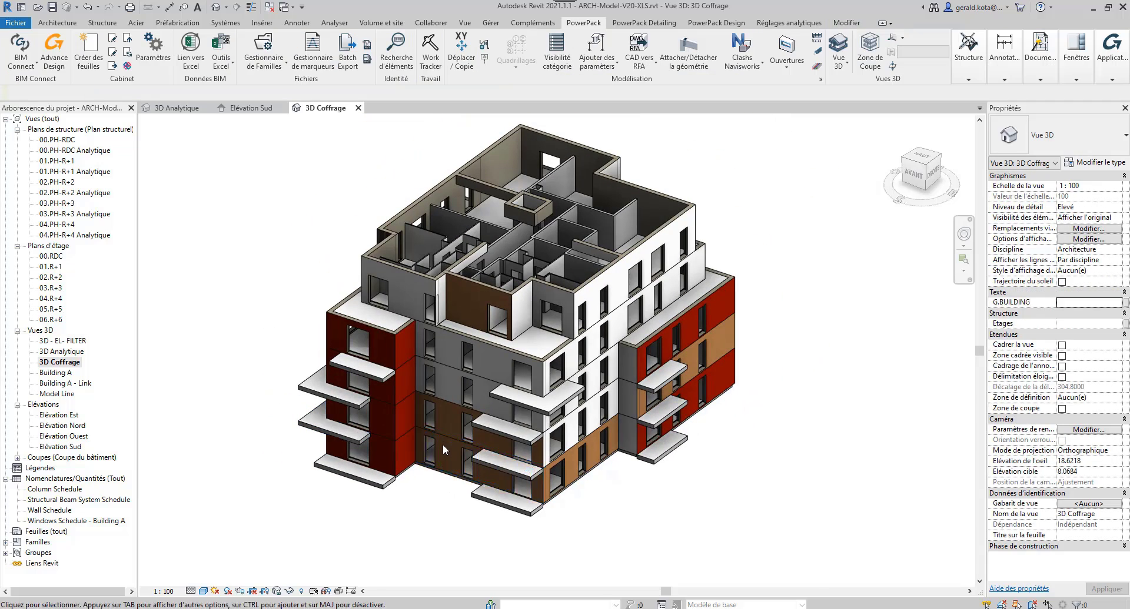
pyautogui.click(443, 441)
pyautogui.press('Escape')
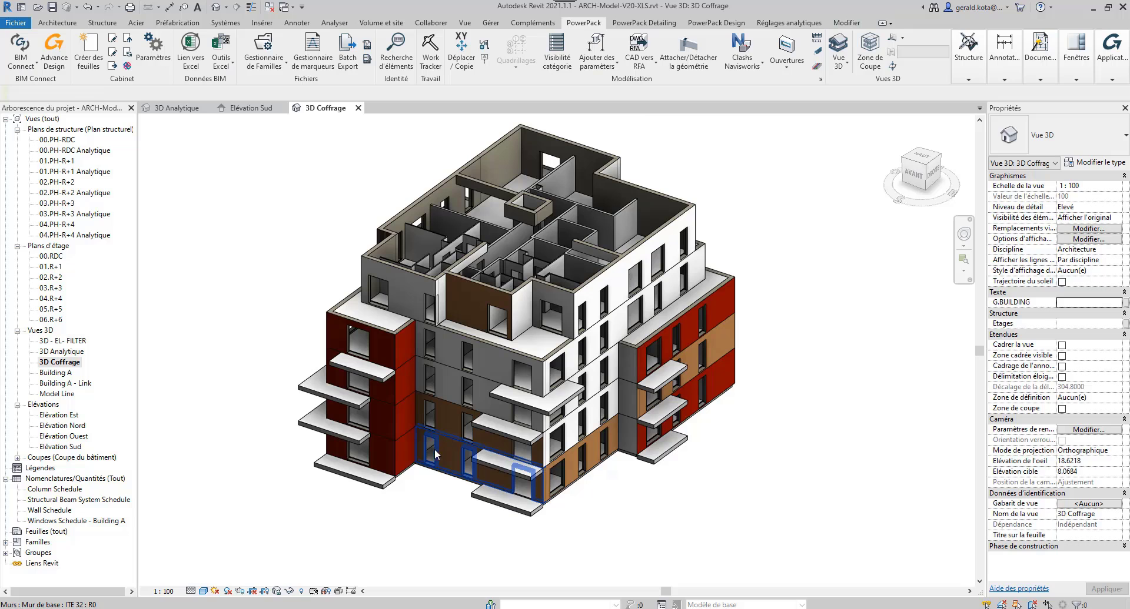
# - Set the visibility filters of the 3D Coffrage view so that only 00.PH-RDC elements are shown
pyautogui.keyDown('shift'); pyautogui.moveTo(416, 471); pyautogui.dragTo(442, 434, button='middle'); pyautogui.keyUp('shift')
pyautogui.press('v')
pyautogui.press('v')
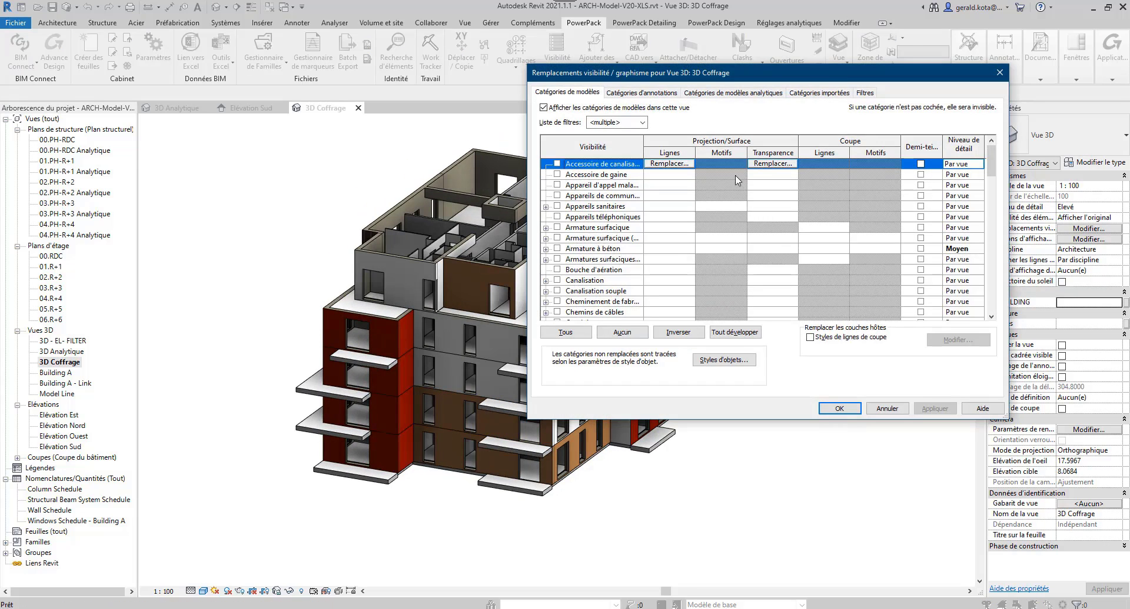
pyautogui.click(863, 94)
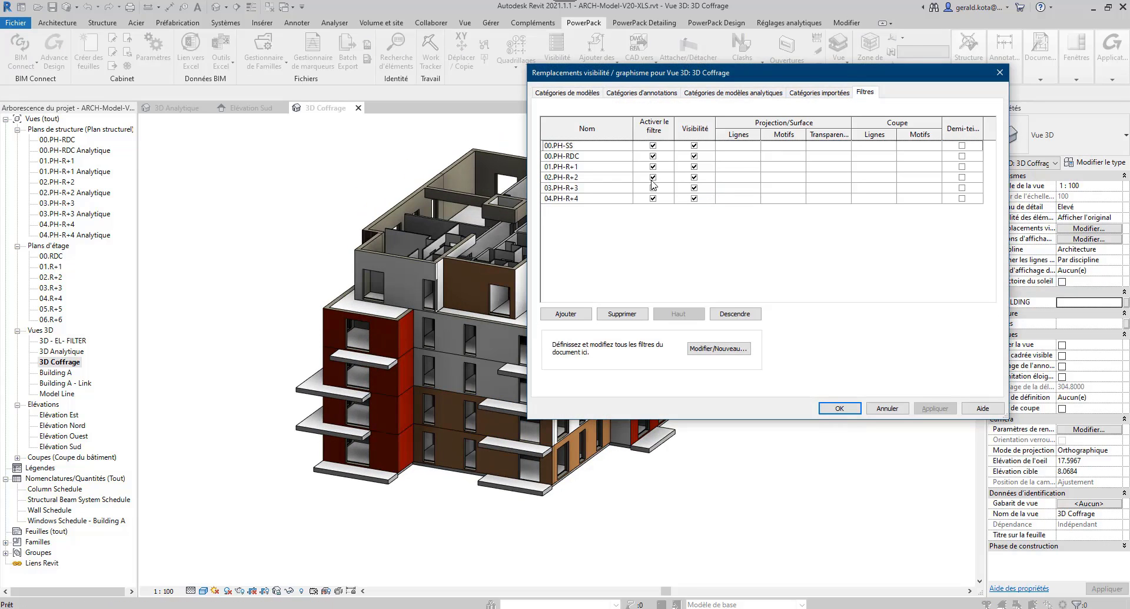
pyautogui.click(694, 198)
pyautogui.click(693, 189)
pyautogui.click(694, 178)
pyautogui.click(694, 167)
pyautogui.click(693, 156)
pyautogui.click(694, 146)
pyautogui.click(693, 157)
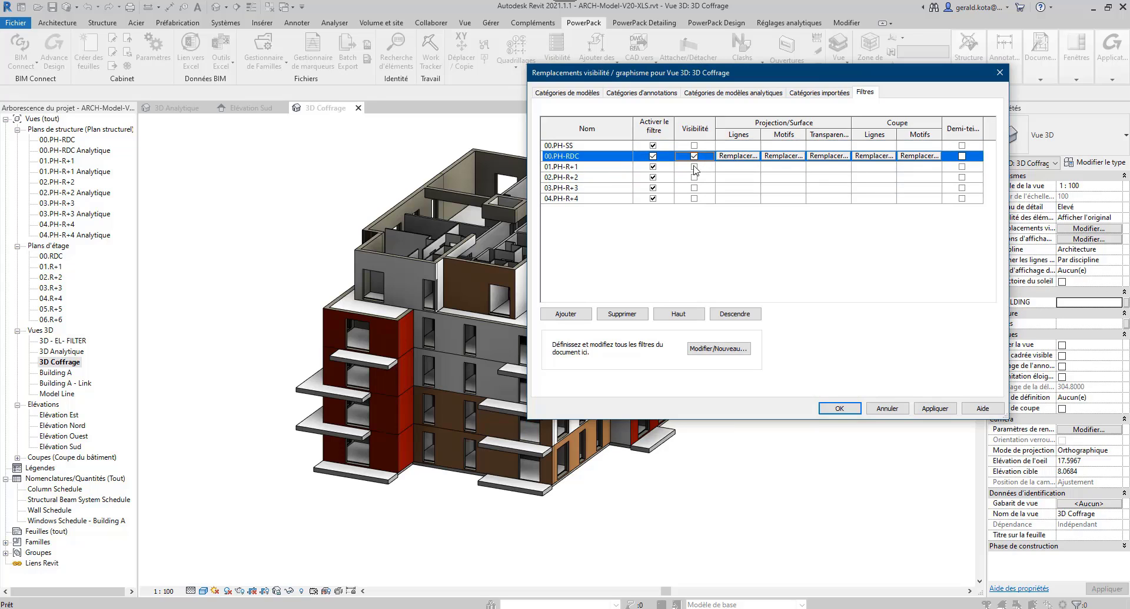
pyautogui.click(839, 408)
# - Temporarily hide the large 22_PARQUET_20/5/1 floor slab above the ground-floor walls
pyautogui.keyDown('shift'); pyautogui.moveTo(448, 511); pyautogui.dragTo(458, 529, button='middle'); pyautogui.keyUp('shift')
pyautogui.scroll(2, 440, 429)
pyautogui.click(438, 429)
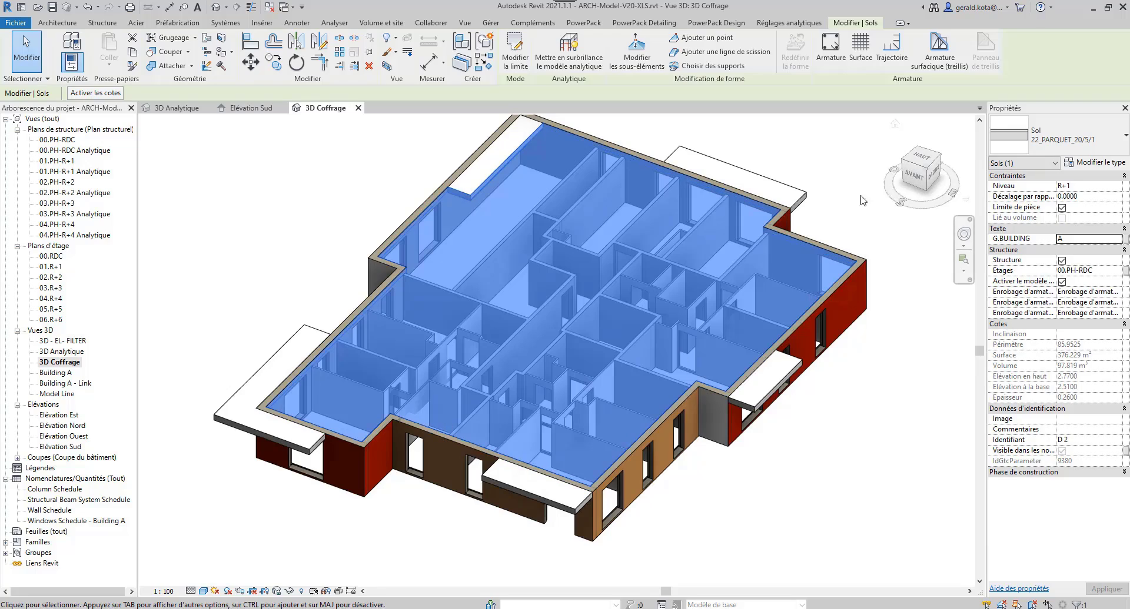
pyautogui.press('h')
pyautogui.press('h')
pyautogui.scroll(3, 509, 351)
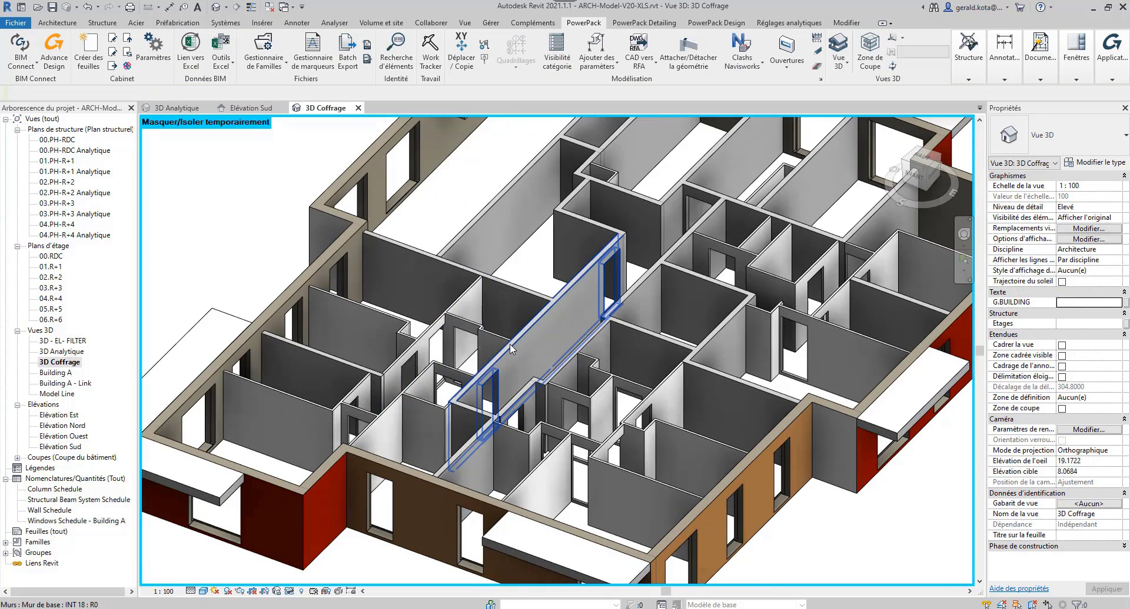
# - Add the Cloisons filter to the visibility filters of the 3D Coffrage view
pyautogui.scroll(-2, 514, 344)
pyautogui.click(531, 331)
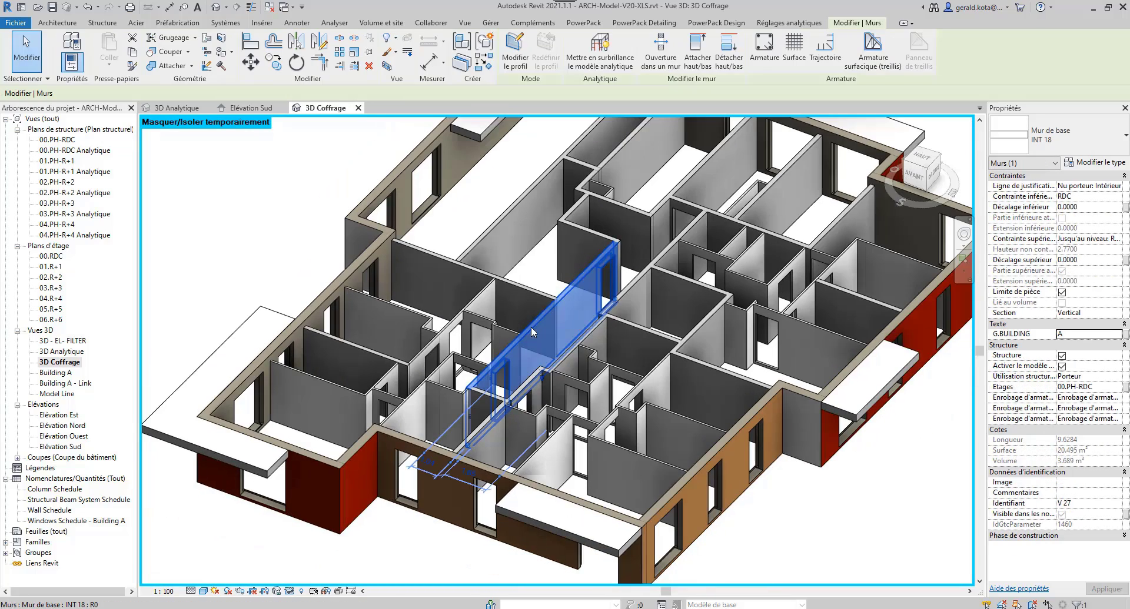
pyautogui.scroll(2, 531, 327)
pyautogui.press('v')
pyautogui.press('v')
pyautogui.click(863, 93)
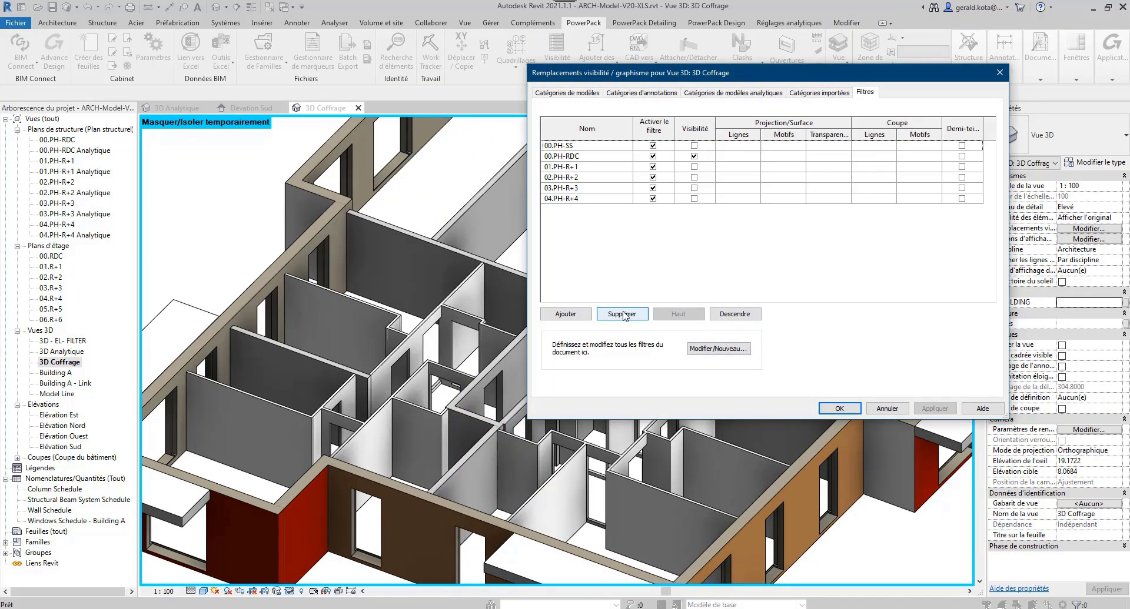
pyautogui.click(565, 313)
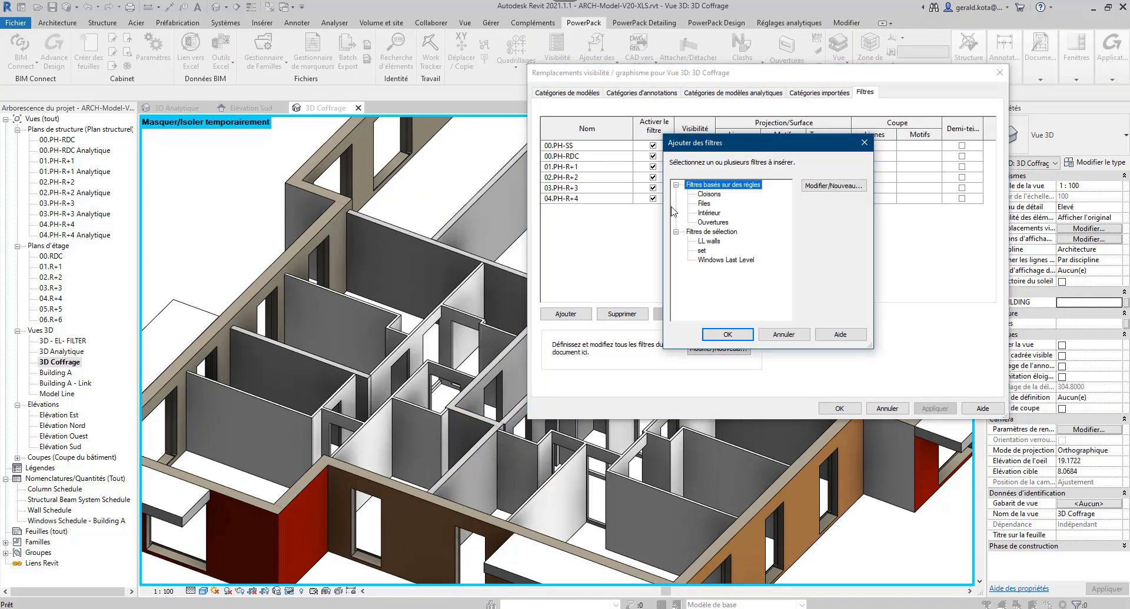
pyautogui.click(723, 335)
# - Put the Cloisons filter first in the filter list and turn off its visibility in the view
pyautogui.click(603, 159)
pyautogui.click(676, 317)
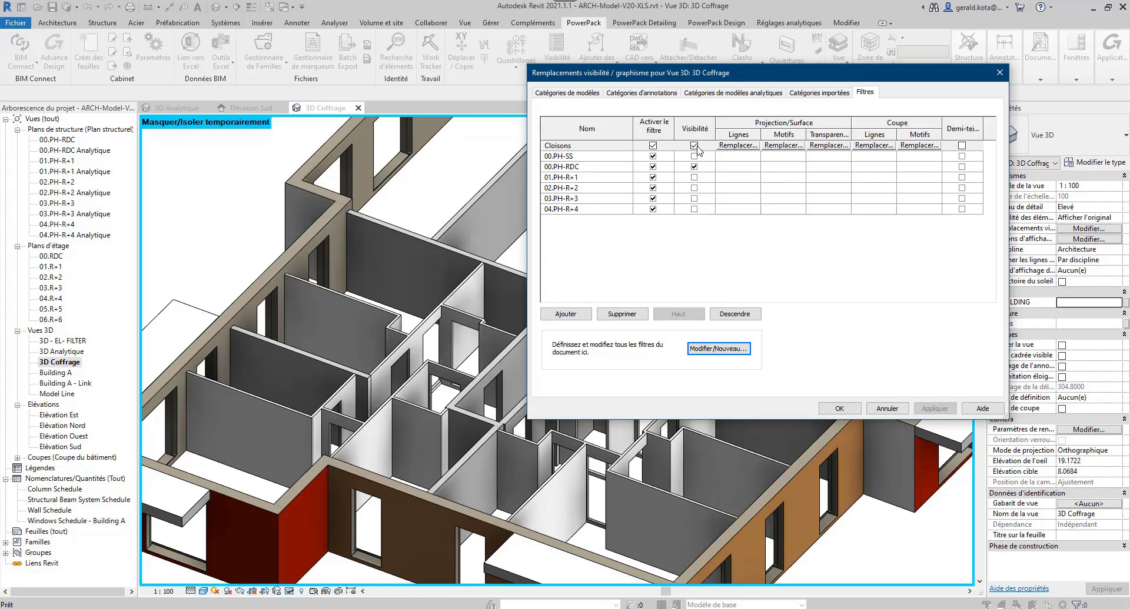
pyautogui.click(695, 146)
pyautogui.click(840, 409)
pyautogui.click(514, 344)
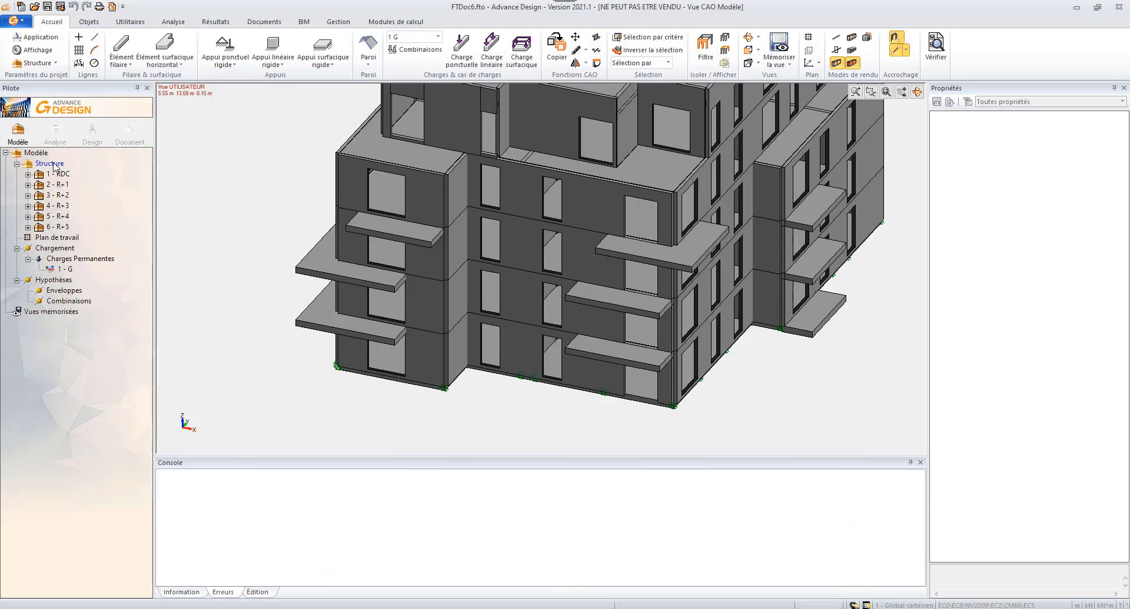
# - Switch to Advance Design and display only the walls of the RDC level
pyautogui.click(56, 173)
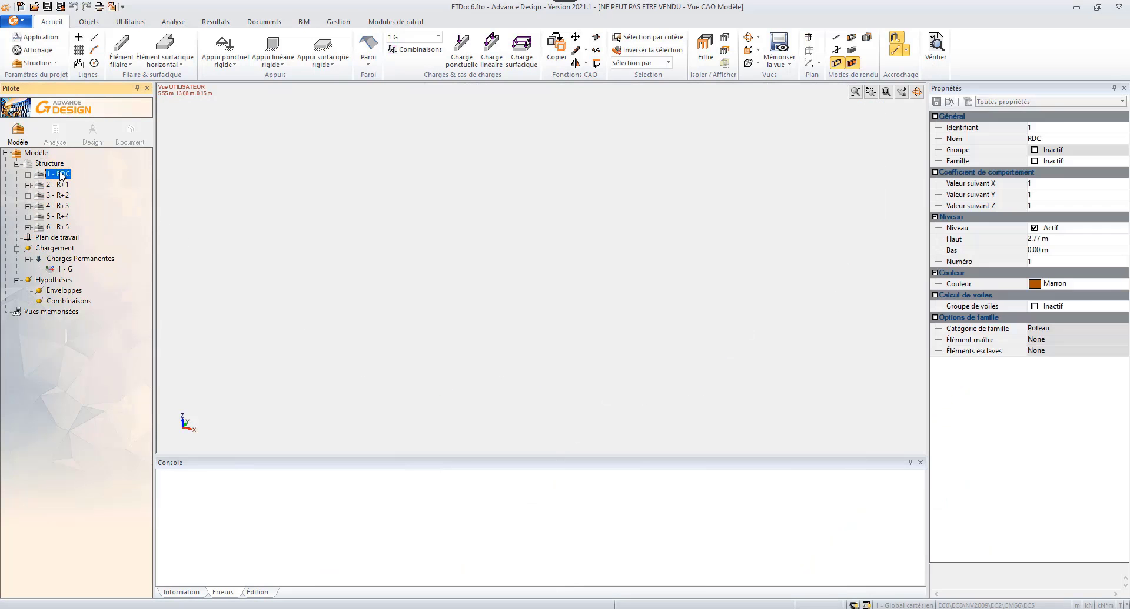
pyautogui.click(552, 270)
pyautogui.press('Tab')
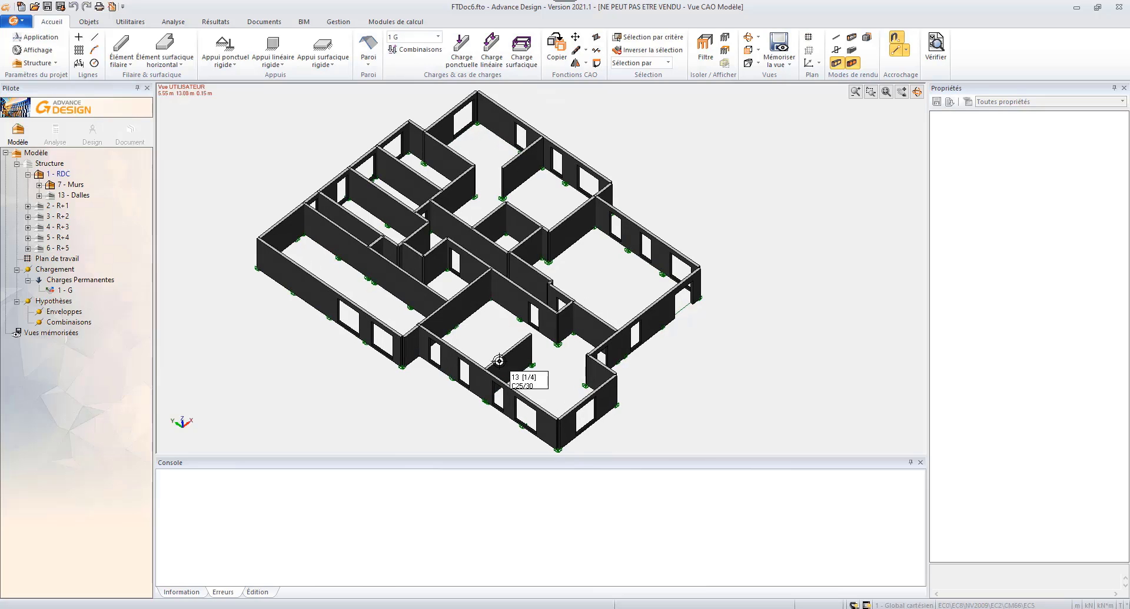
# - Create a structure system named R-1 and activate it as a level from -3.00 m to 0.00 m
pyautogui.click(88, 202)
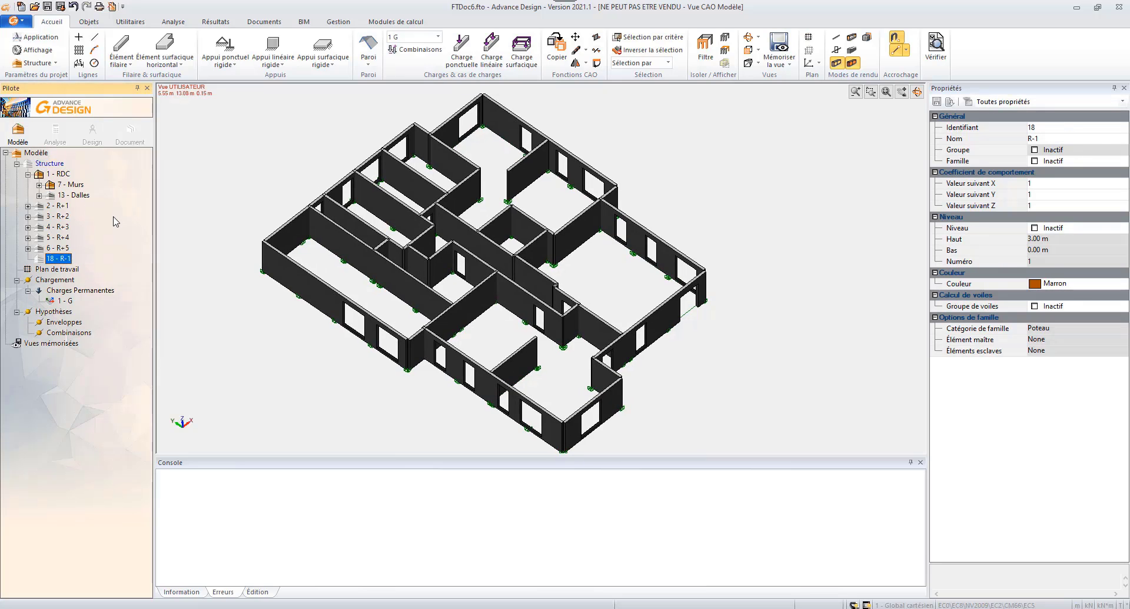
pyautogui.press('Return')
pyautogui.click(1034, 227)
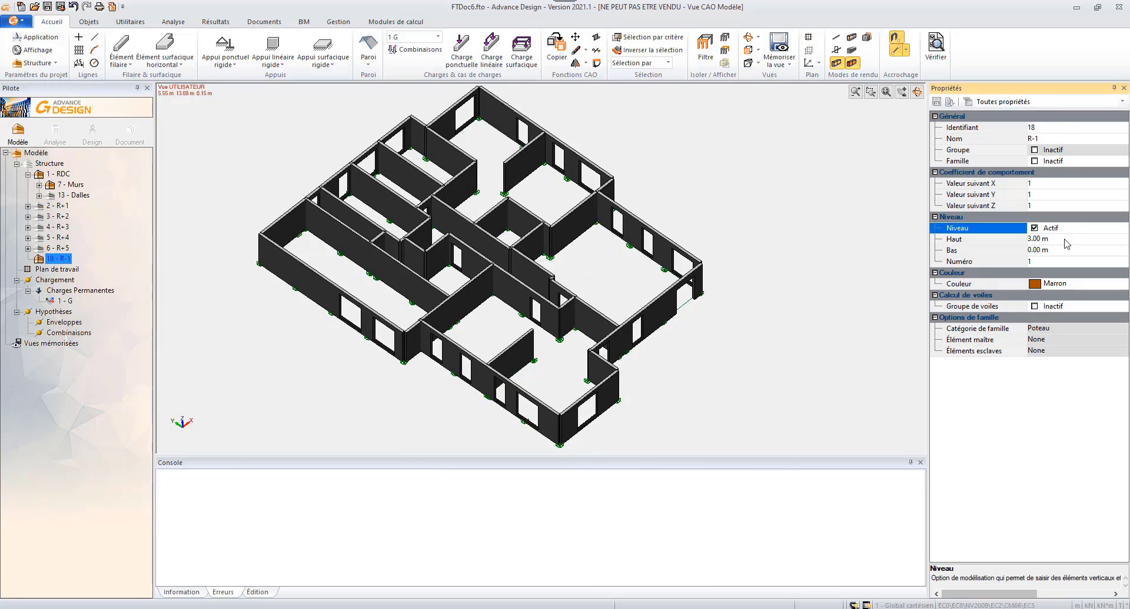
pyautogui.moveTo(299, 360); pyautogui.dragTo(313, 371, button='middle')
pyautogui.scroll(4, 312, 371)
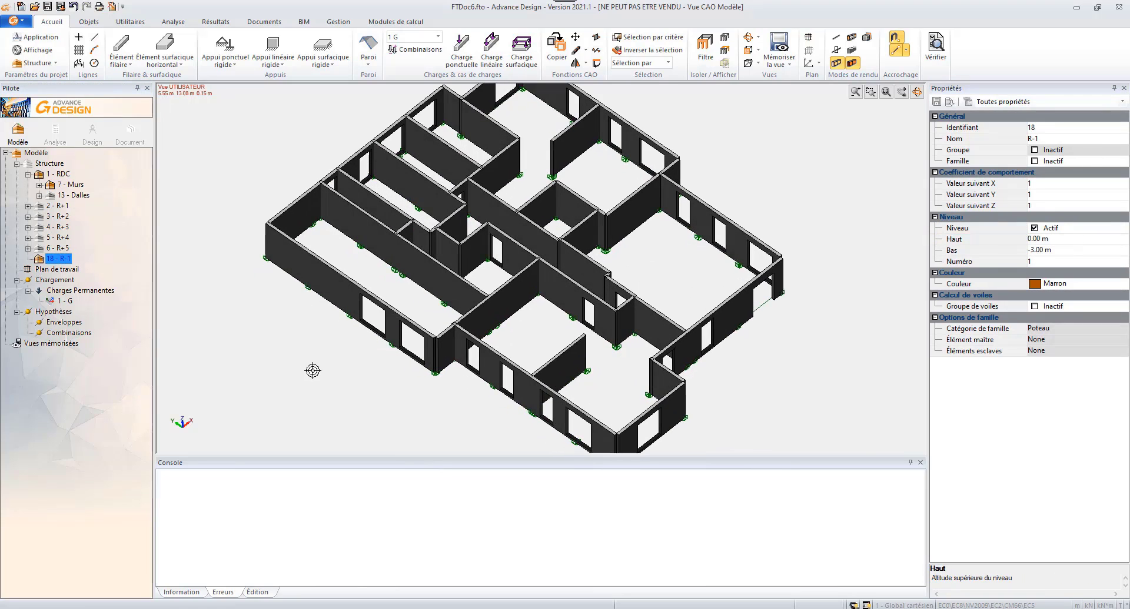
# - Create the subsystems Poutres, Poteaux and Voiles under the R-1 level
pyautogui.press('Insert')
pyautogui.write('Pout')
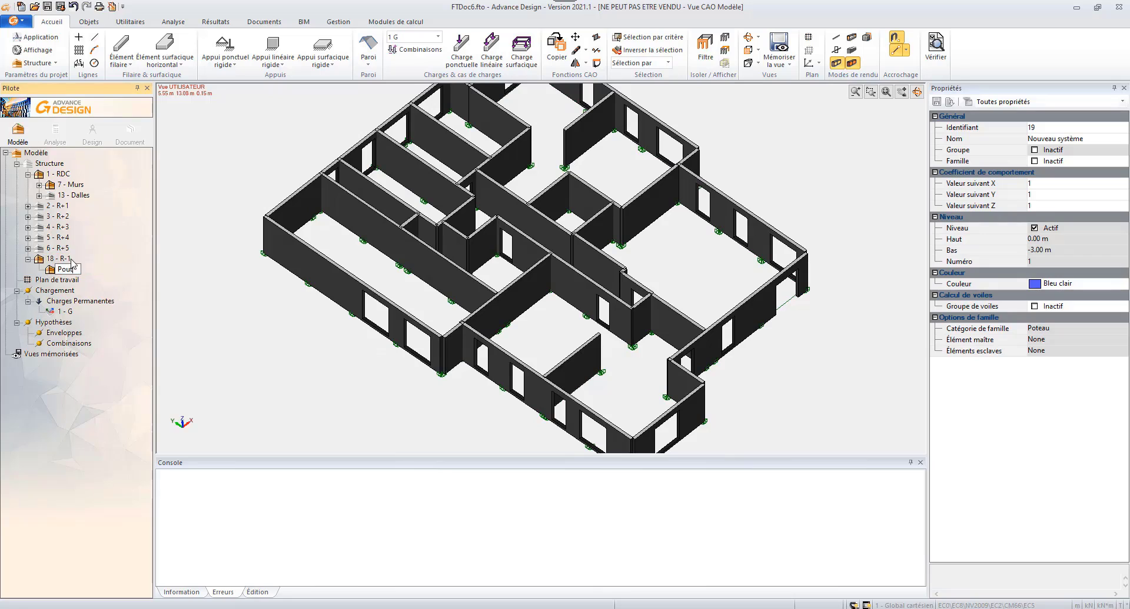
pyautogui.write('res')
pyautogui.press('Return')
pyautogui.press('Insert')
pyautogui.write('Poteaux')
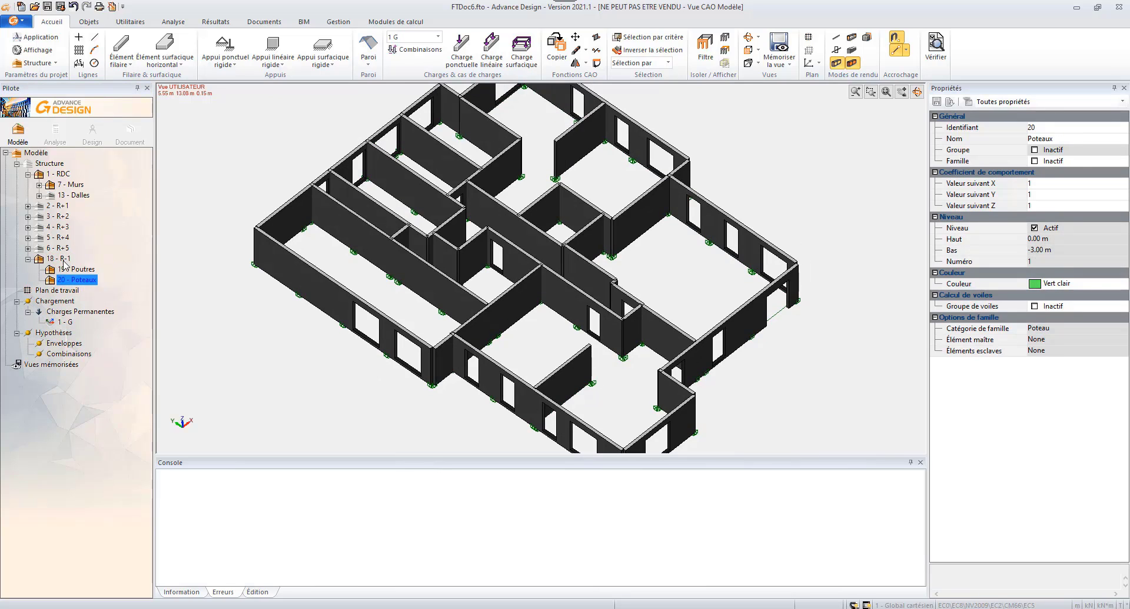
pyautogui.press('Insert')
pyautogui.moveTo(238, 306); pyautogui.dragTo(245, 315, button='middle')
# - Model the R-1 perimeter walls beneath the RDC façades as 20 cm thick vertical surface elements in the Voiles subsystem
pyautogui.click(171, 63)
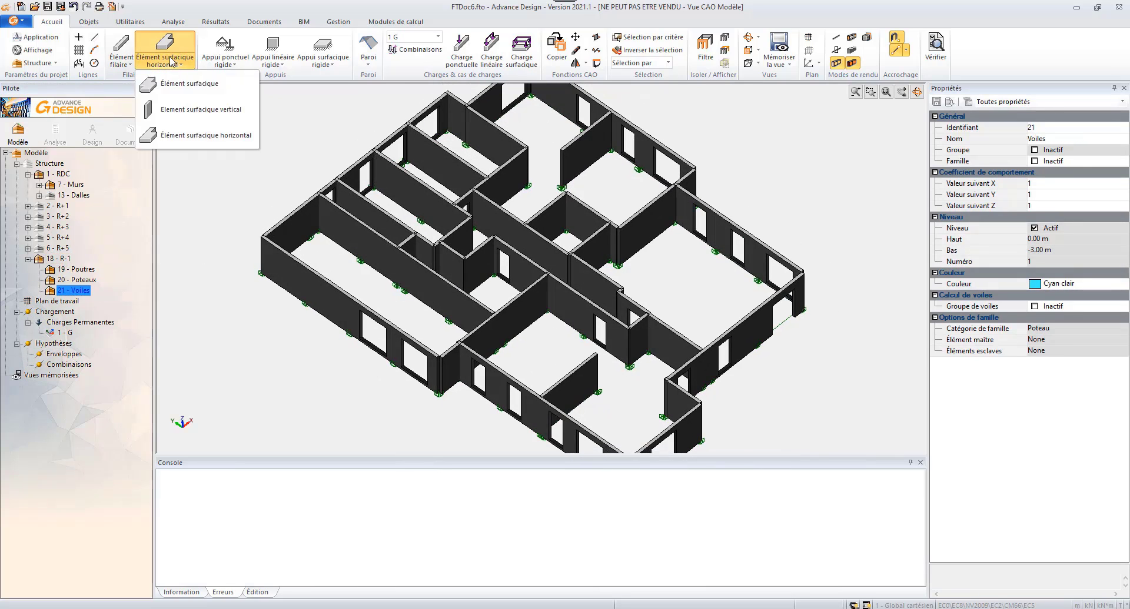
pyautogui.click(197, 110)
pyautogui.scroll(5, 438, 391)
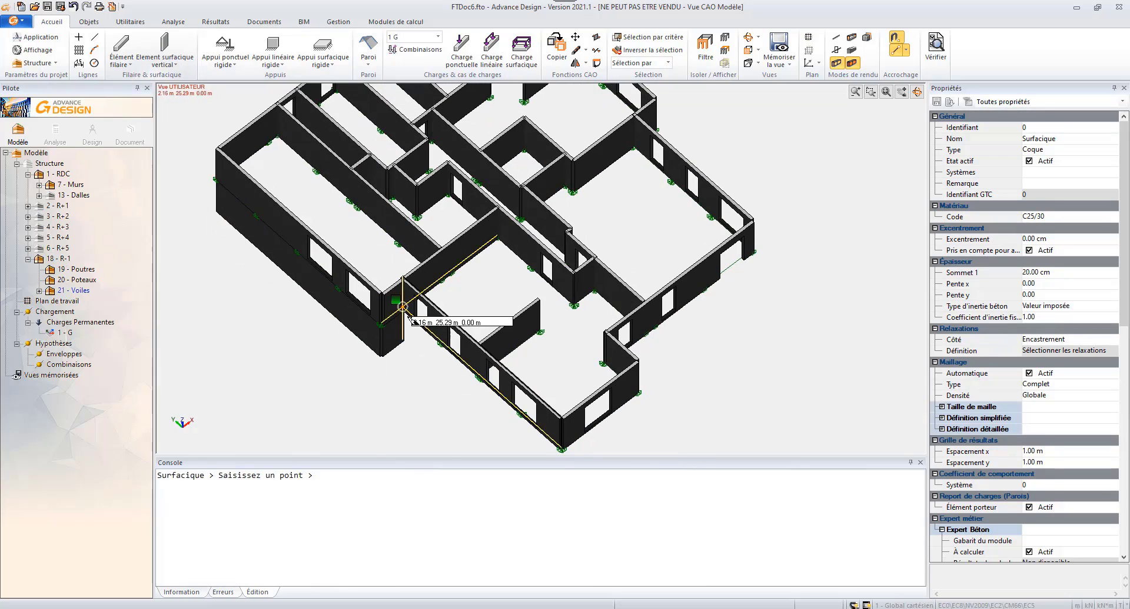
pyautogui.scroll(-5, 560, 277)
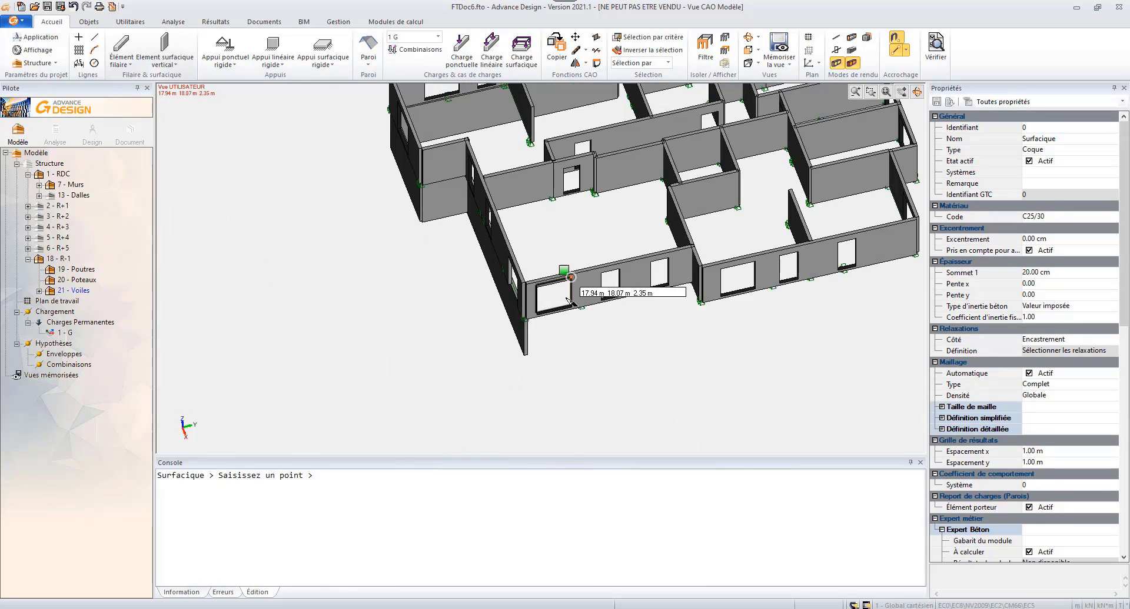
pyautogui.scroll(2, 712, 284)
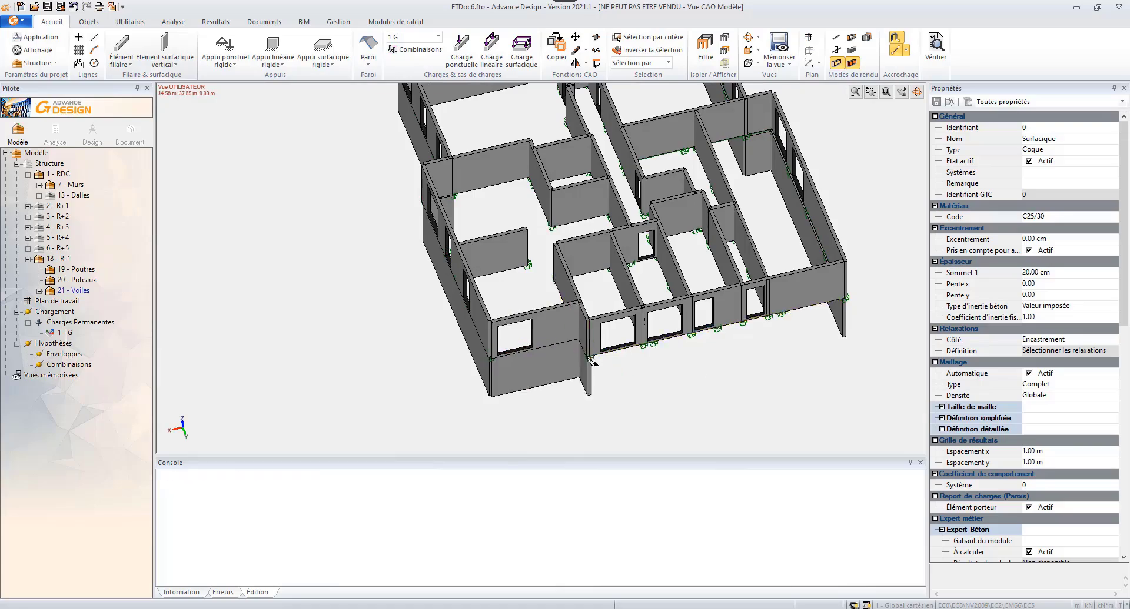
pyautogui.press('Escape')
# - Select the existing supports under the RDC walls by criteria and delete them
pyautogui.click(71, 184)
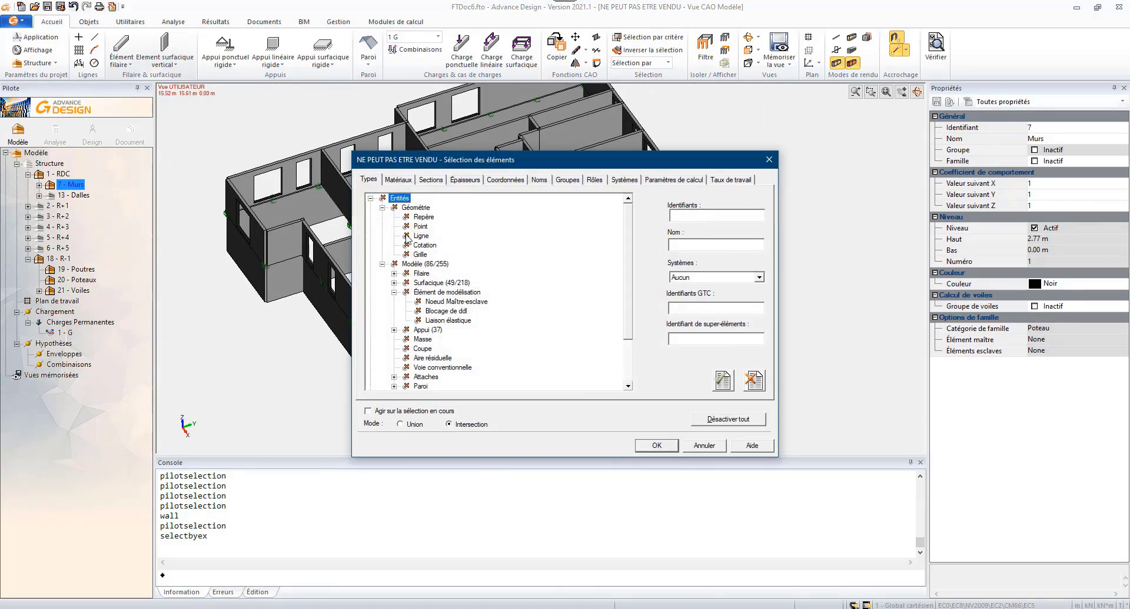
pyautogui.click(645, 451)
pyautogui.press('Delete')
# - Draw a horizontal R60*80 beam in the Poutres subsystem under the transverse interior wall of the RDC level
pyautogui.moveTo(500, 411); pyautogui.dragTo(253, 271, button='middle')
pyautogui.click(75, 273)
pyautogui.click(121, 54)
pyautogui.click(247, 83)
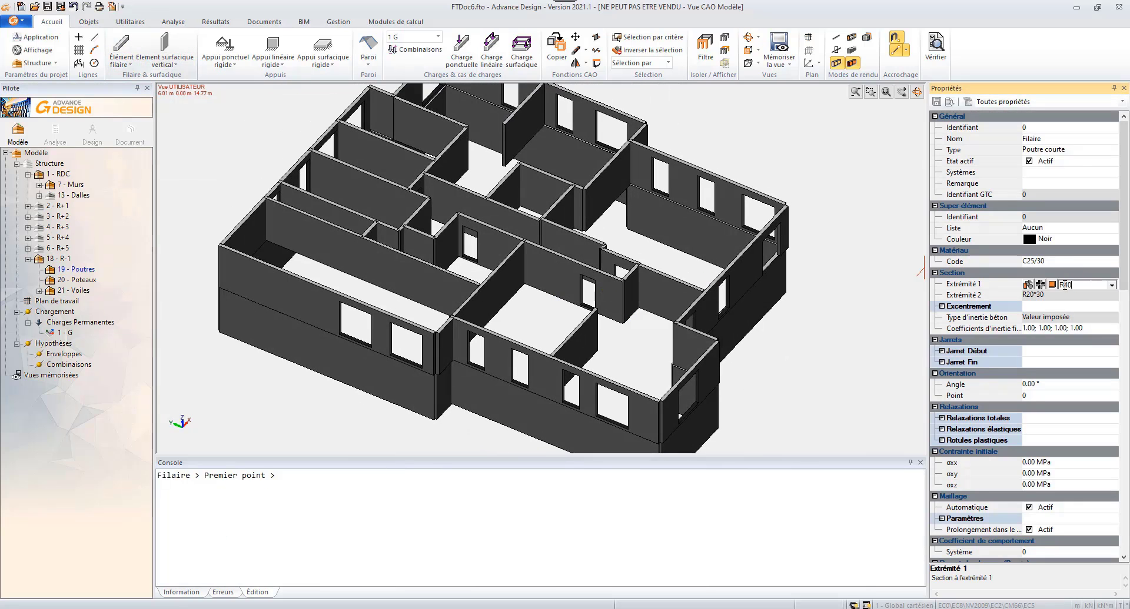
pyautogui.write('60')
pyautogui.moveTo(594, 318)
pyautogui.mouseDown(button='middle')
pyautogui.moveTo(598, 351)
pyautogui.moveTo(588, 318)
pyautogui.mouseUp(button='middle')
pyautogui.click(122, 62)
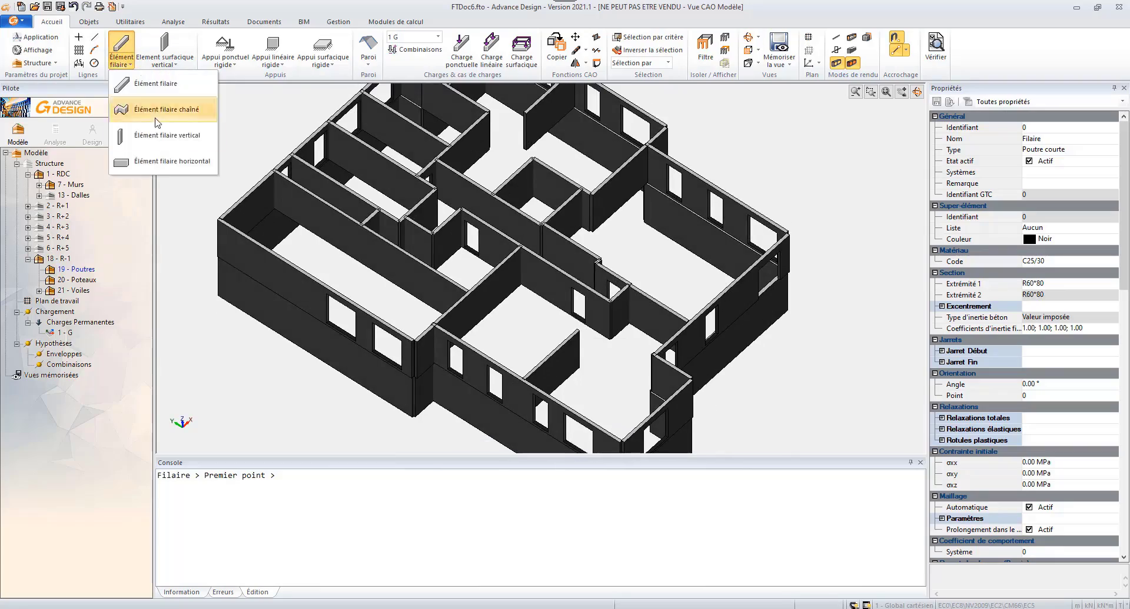
pyautogui.click(169, 162)
pyautogui.moveTo(447, 330); pyautogui.dragTo(448, 365, button='middle')
pyautogui.click(428, 372)
pyautogui.moveTo(432, 306); pyautogui.dragTo(456, 333, button='middle')
pyautogui.moveTo(505, 266); pyautogui.dragTo(525, 290, button='middle')
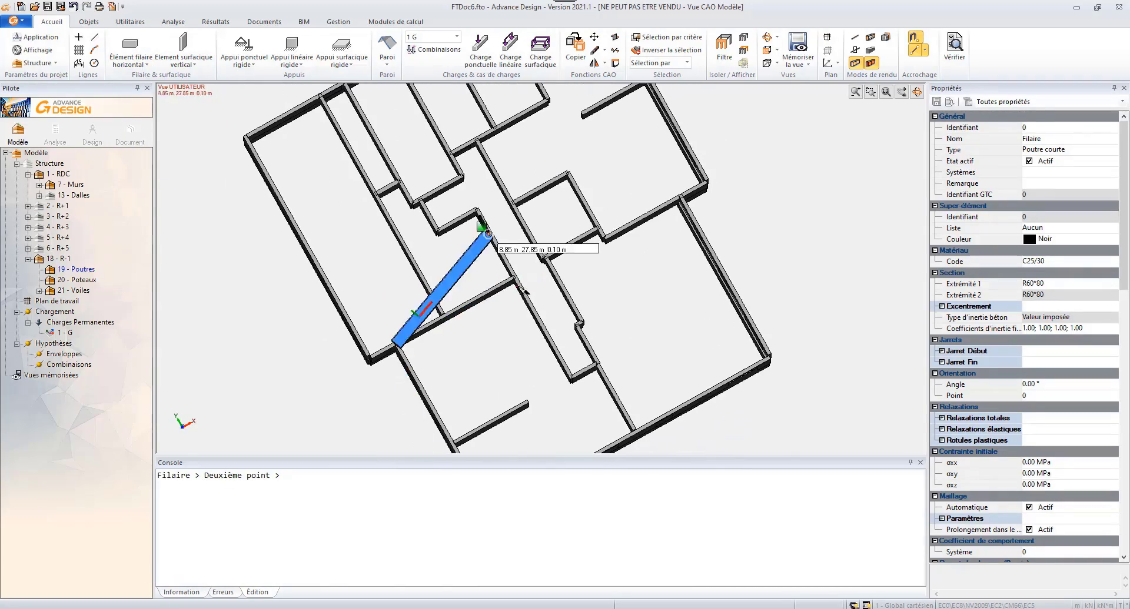
pyautogui.click(546, 261)
# - Draw a second horizontal R60*80 beam line parallel to the first under the RDC interior walls
pyautogui.moveTo(646, 250); pyautogui.dragTo(532, 301, button='middle')
pyautogui.click(378, 253)
pyautogui.moveTo(378, 279); pyautogui.dragTo(371, 406, button='middle')
pyautogui.click(415, 330)
pyautogui.press('Escape')
pyautogui.click(401, 233)
pyautogui.press('Escape')
pyautogui.moveTo(401, 233); pyautogui.dragTo(412, 143, button='middle')
# - Extend the first two beam lines to the R-1 perimeter walls with the trim elements command
pyautogui.click(430, 389)
pyautogui.click(615, 50)
pyautogui.click(414, 125)
pyautogui.moveTo(394, 217); pyautogui.dragTo(414, 391, button='middle')
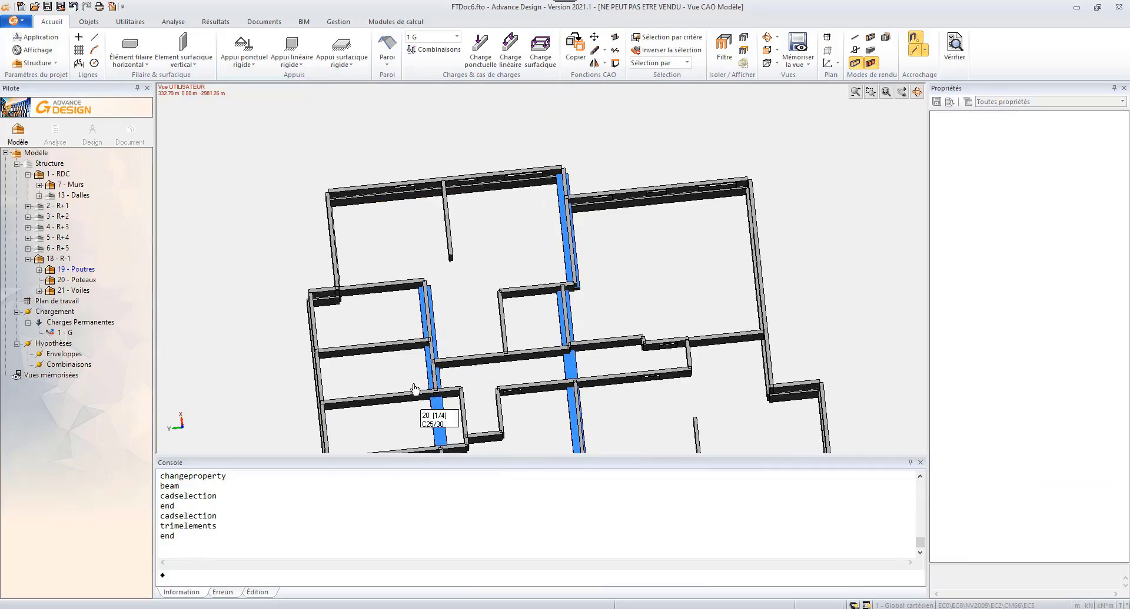
pyautogui.click(443, 191)
pyautogui.click(615, 50)
pyautogui.click(428, 303)
# - Draw a third horizontal R60*80 beam under the short free-standing interior wall of the RDC level
pyautogui.moveTo(428, 312); pyautogui.dragTo(406, 283, button='middle')
pyautogui.click(130, 47)
pyautogui.moveTo(711, 374); pyautogui.dragTo(695, 395, button='middle')
pyautogui.moveTo(645, 359); pyautogui.dragTo(581, 317, button='middle')
pyautogui.press('Escape')
pyautogui.press('Escape')
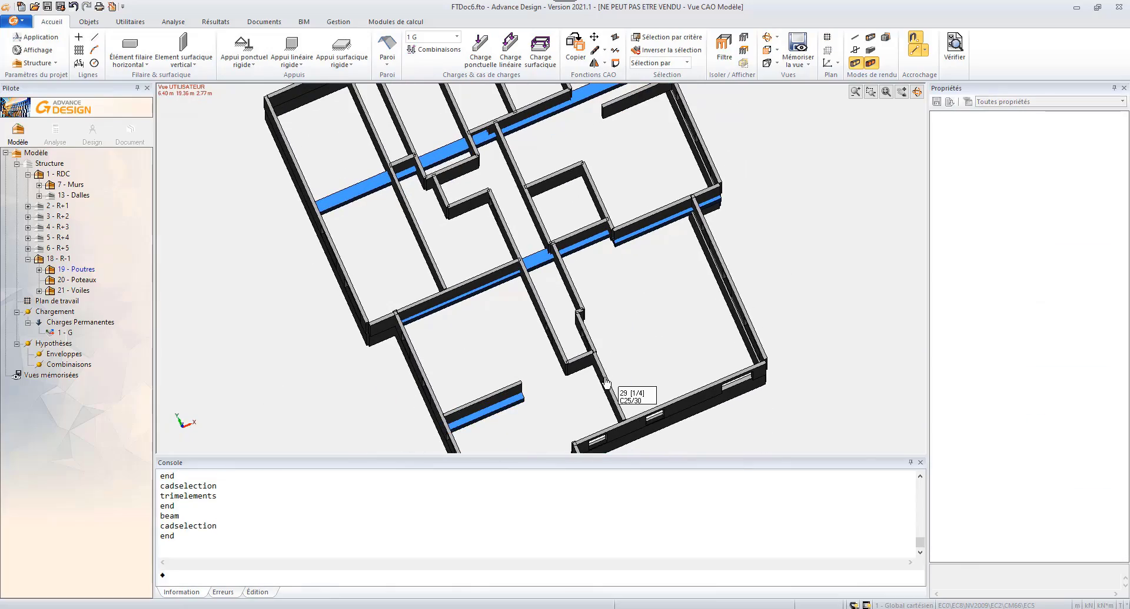
# - Extend the third beam across the floor to the opposite R-1 perimeter wall
pyautogui.click(734, 317)
pyautogui.click(615, 50)
pyautogui.click(516, 391)
pyautogui.press('Escape')
pyautogui.press('Escape')
pyautogui.moveTo(516, 391); pyautogui.dragTo(547, 351, button='middle')
# - Place four vertical R30*50 columns in the Poteaux subsystem beneath the R-1 beams at the interior wall junctions
pyautogui.click(78, 280)
pyautogui.click(131, 63)
pyautogui.click(178, 139)
pyautogui.click(1081, 284)
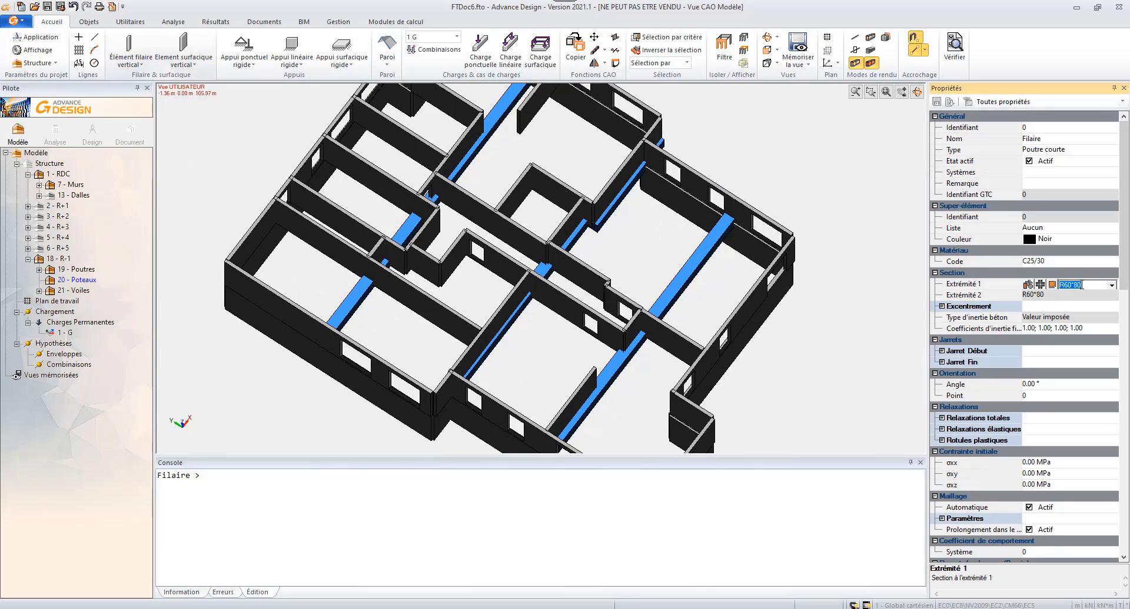
pyautogui.moveTo(560, 349); pyautogui.dragTo(544, 388, button='middle')
pyautogui.moveTo(640, 285); pyautogui.dragTo(654, 309, button='middle')
pyautogui.click(632, 293)
pyautogui.moveTo(591, 365)
pyautogui.mouseDown(button='middle')
pyautogui.moveTo(580, 327)
pyautogui.moveTo(605, 350)
pyautogui.mouseUp(button='middle')
pyautogui.moveTo(600, 216)
pyautogui.mouseDown(button='middle')
pyautogui.moveTo(581, 184)
pyautogui.moveTo(608, 214)
pyautogui.mouseUp(button='middle')
pyautogui.scroll(3, 608, 214)
pyautogui.scroll(-6, 596, 167)
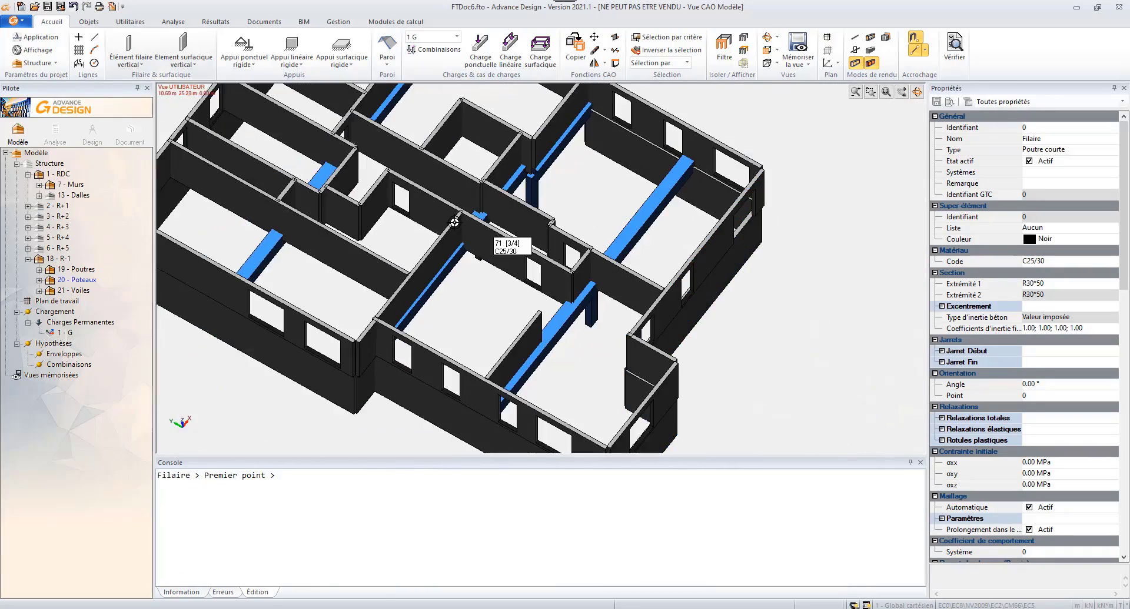
pyautogui.click(509, 276)
pyautogui.scroll(-3, 510, 277)
pyautogui.moveTo(570, 300); pyautogui.dragTo(532, 301, button='middle')
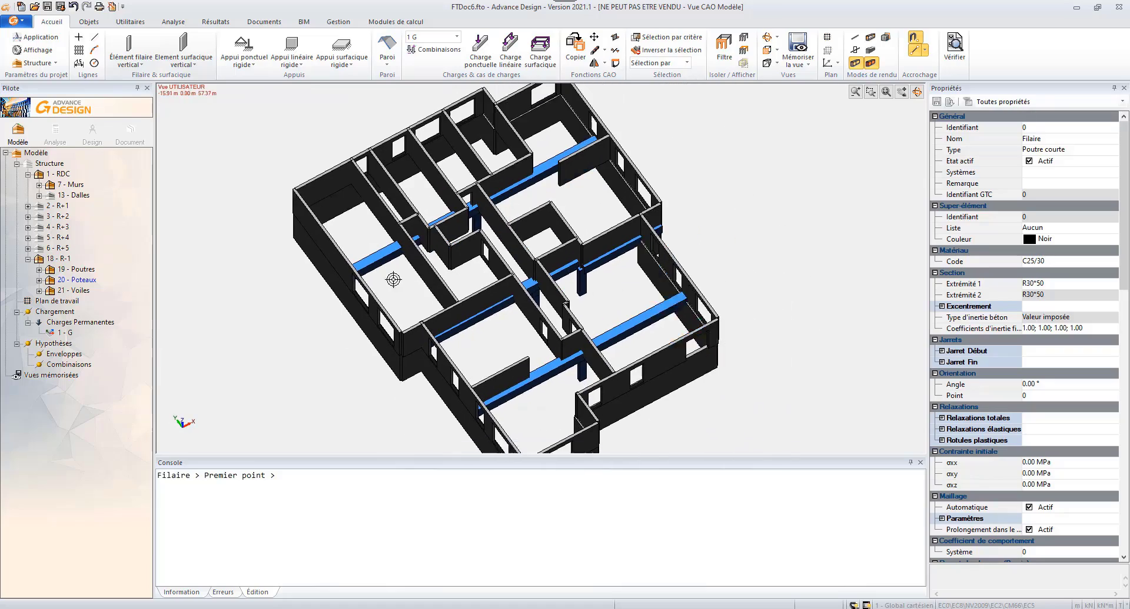
# - Create rigid point supports of type articulation under the four Poteaux columns
pyautogui.press('Escape')
pyautogui.click(75, 280)
pyautogui.rightClick(234, 160)
pyautogui.click(360, 307)
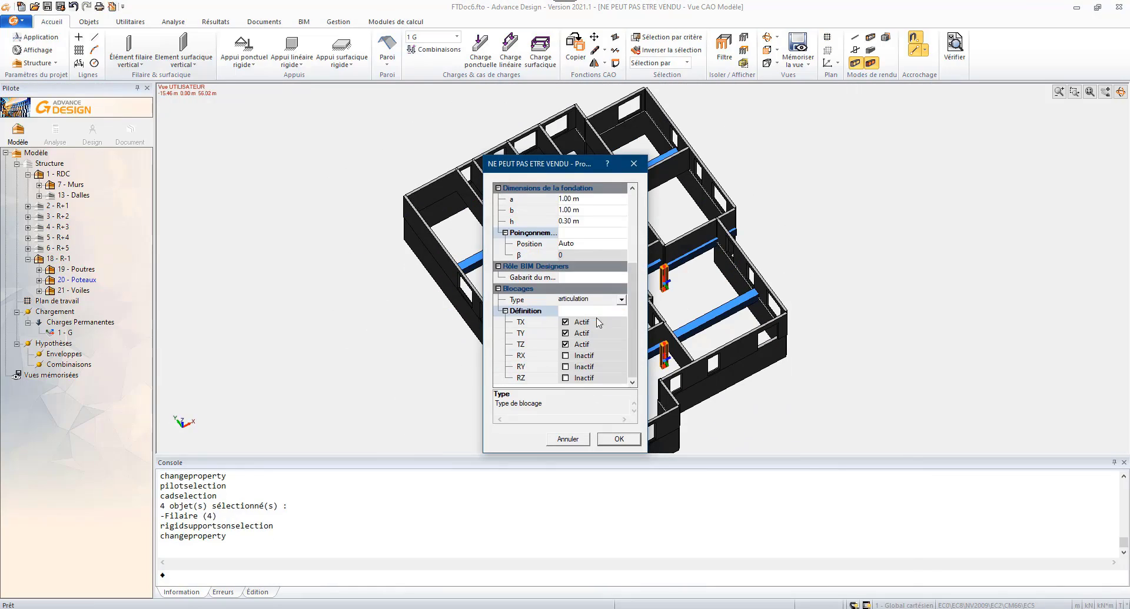
pyautogui.click(619, 439)
pyautogui.press('Escape')
# - Create rigid linear supports of type articulation under all walls of the Voiles subsystem
pyautogui.click(74, 291)
pyautogui.rightClick(295, 275)
pyautogui.moveTo(341, 409)
pyautogui.click(422, 409)
pyautogui.scroll(-2, 594, 306)
pyautogui.click(621, 300)
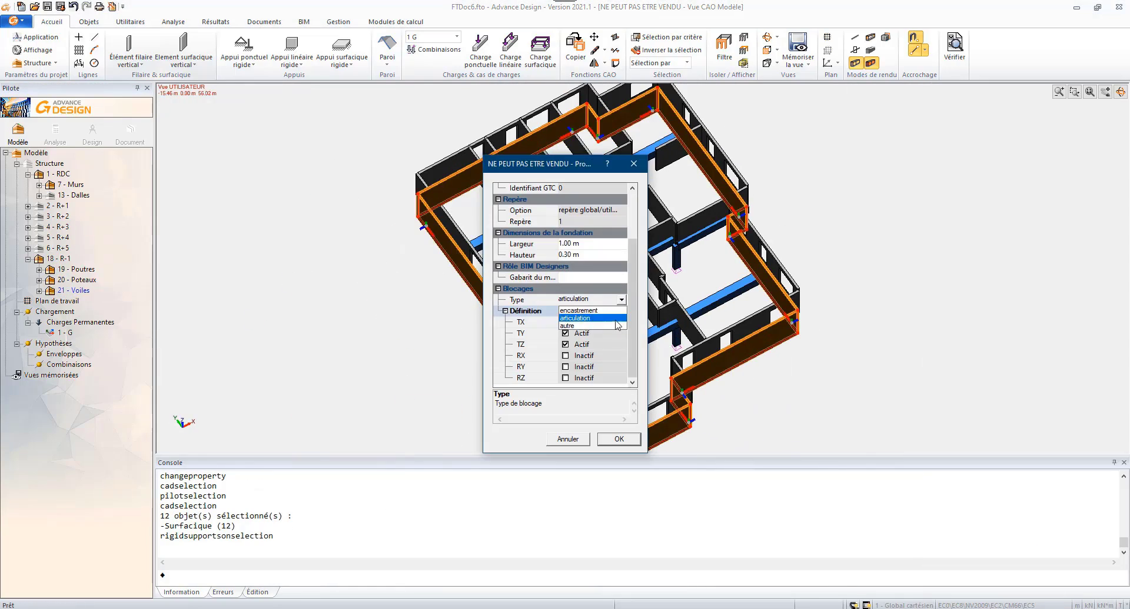
pyautogui.click(615, 320)
pyautogui.click(619, 439)
pyautogui.press('Escape')
# - Display the whole structure and create a new analysis model of it, continuing despite the warnings
pyautogui.hotkey('alt', '6')
pyautogui.click(49, 163)
pyautogui.press('space')
pyautogui.click(54, 134)
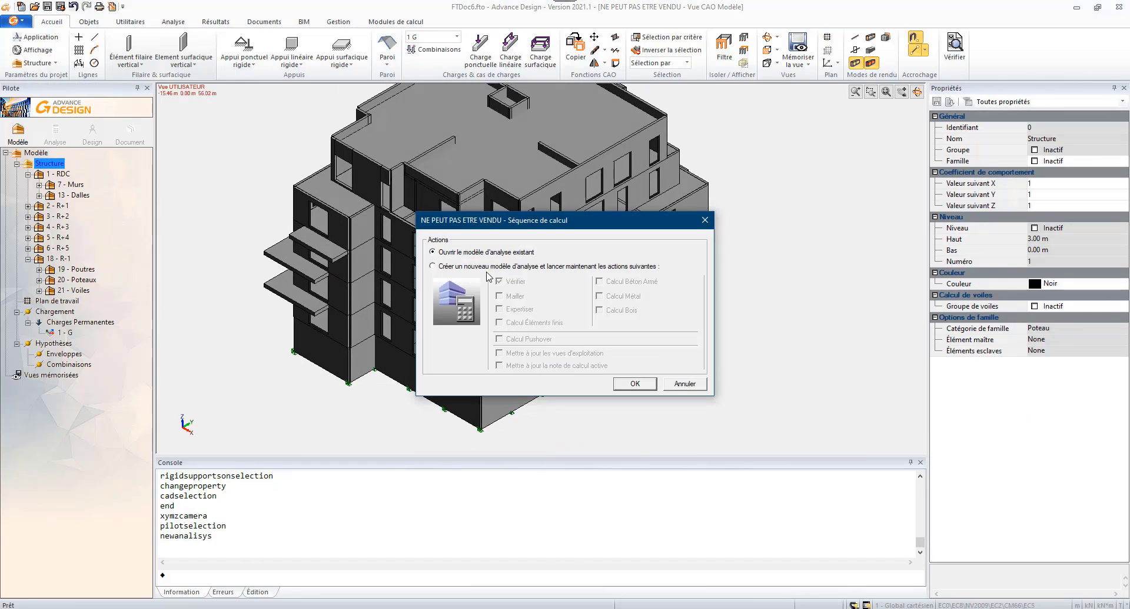
pyautogui.click(638, 385)
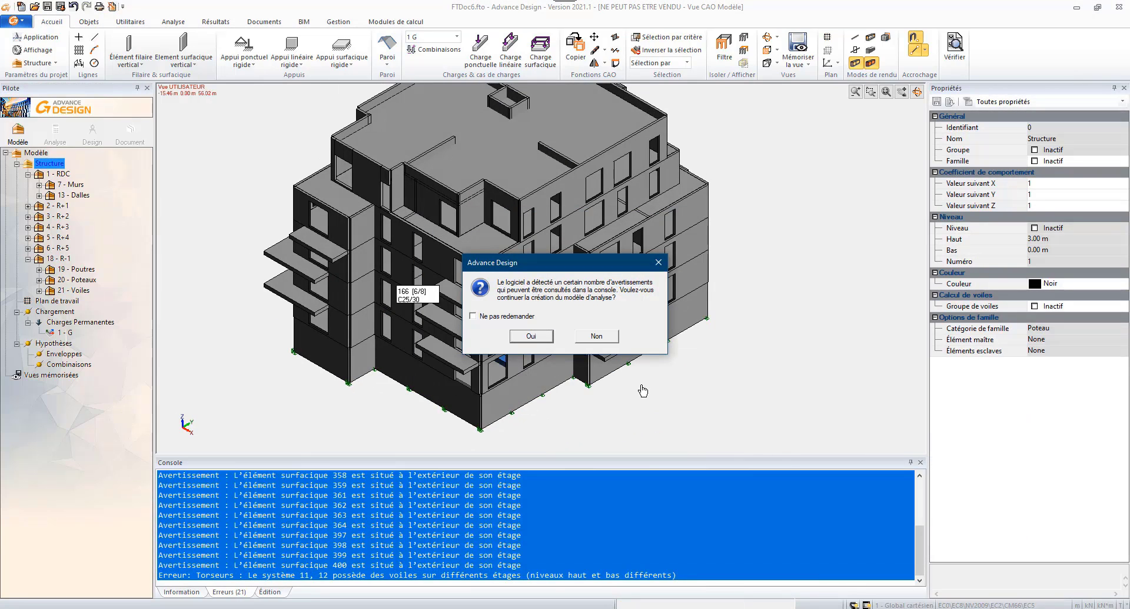
pyautogui.click(531, 337)
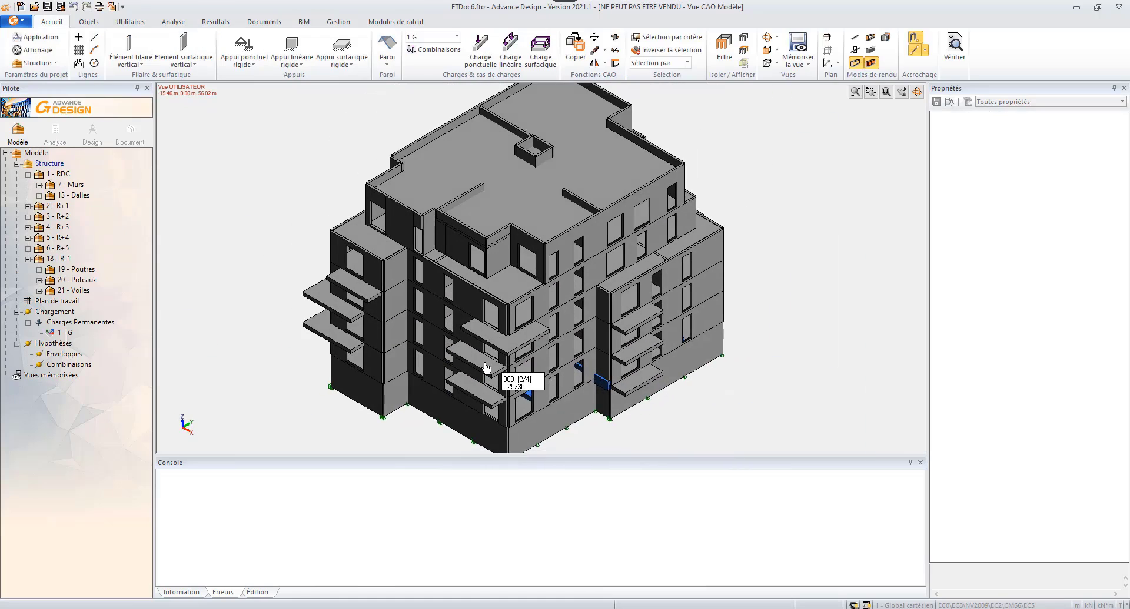
pyautogui.moveTo(486, 369); pyautogui.dragTo(468, 392, button='middle')
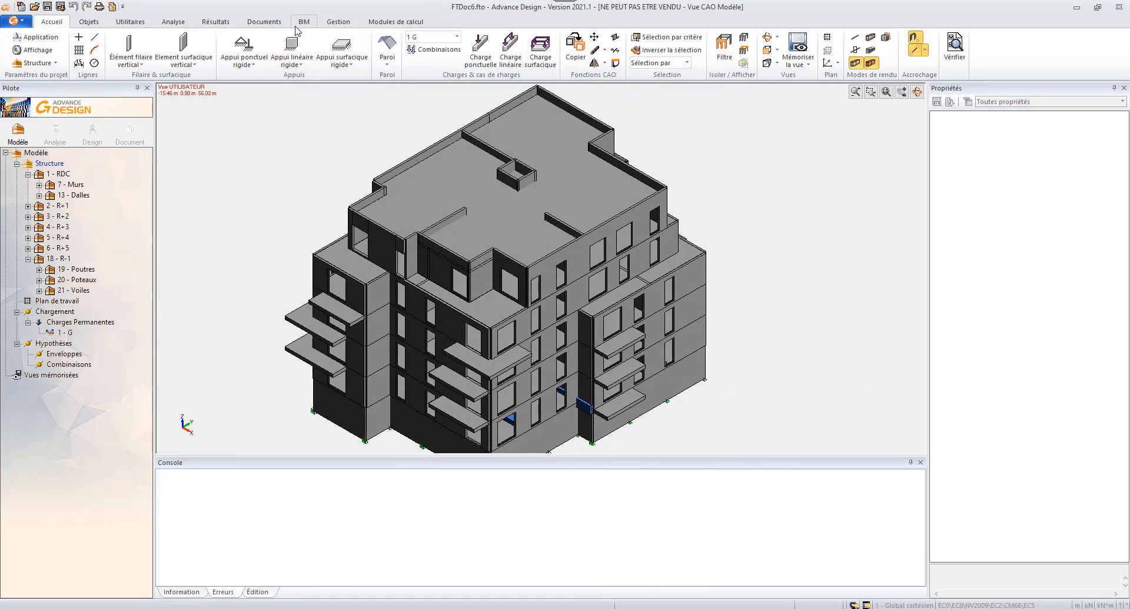
# - Export the model as a Graitec Exchange Archive named Calcul - Rvt into the 01.Graitec BIM folder
pyautogui.click(303, 22)
pyautogui.click(63, 47)
pyautogui.click(146, 86)
pyautogui.click(135, 257)
pyautogui.write('Calcul - Rvt')
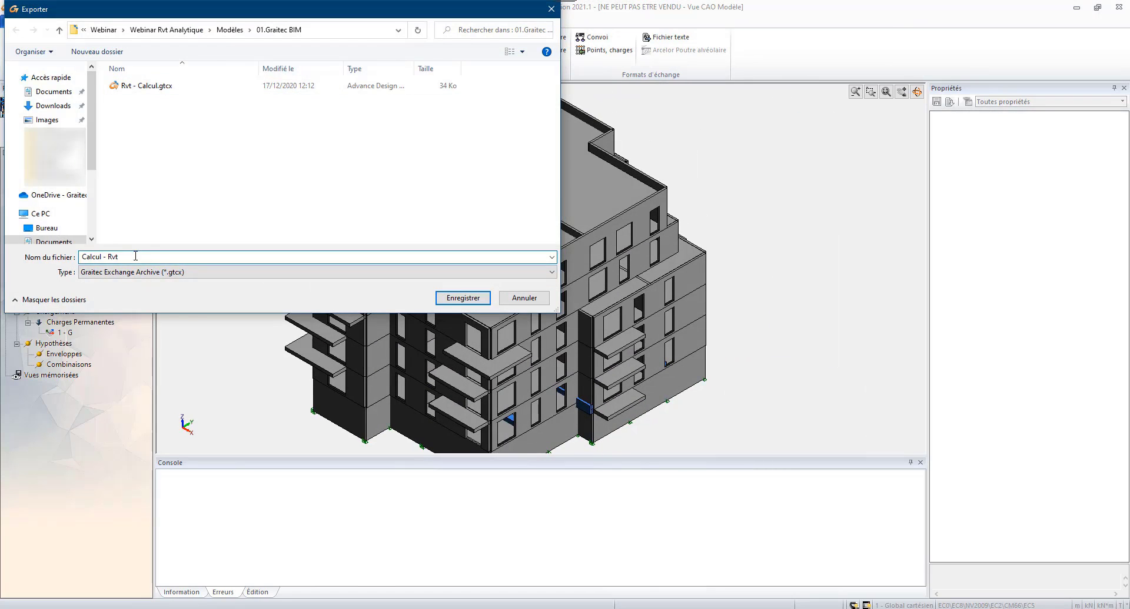
pyautogui.click(473, 299)
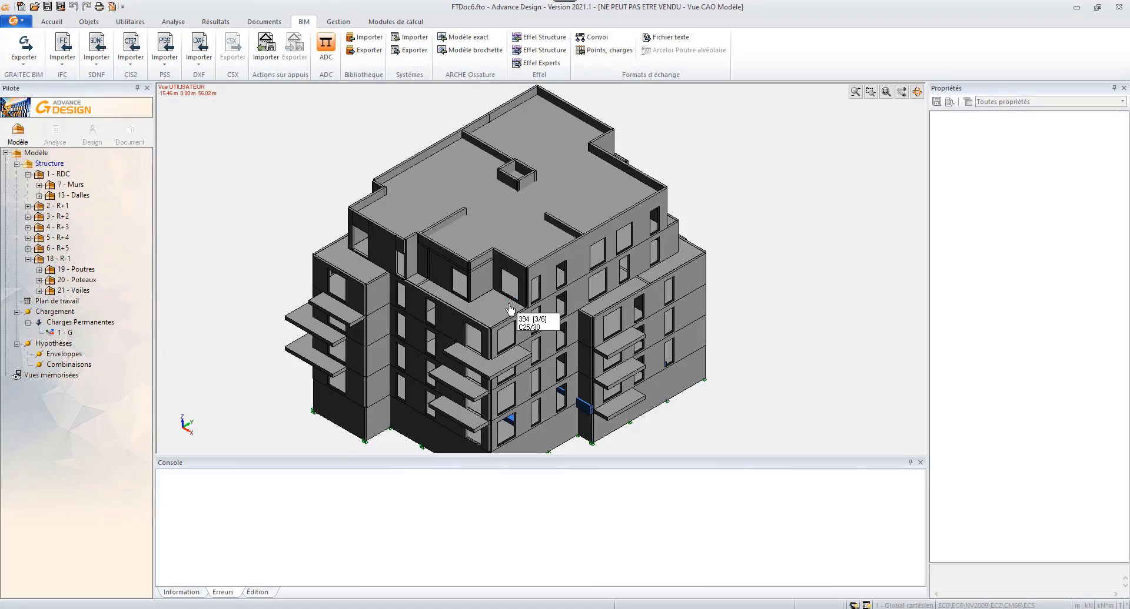
# - Switch to Revit and load the Calcul - Rvt.gtcx file into the Graitec BIM synchronisation
pyautogui.moveTo(517, 317); pyautogui.dragTo(556, 383, button='middle')
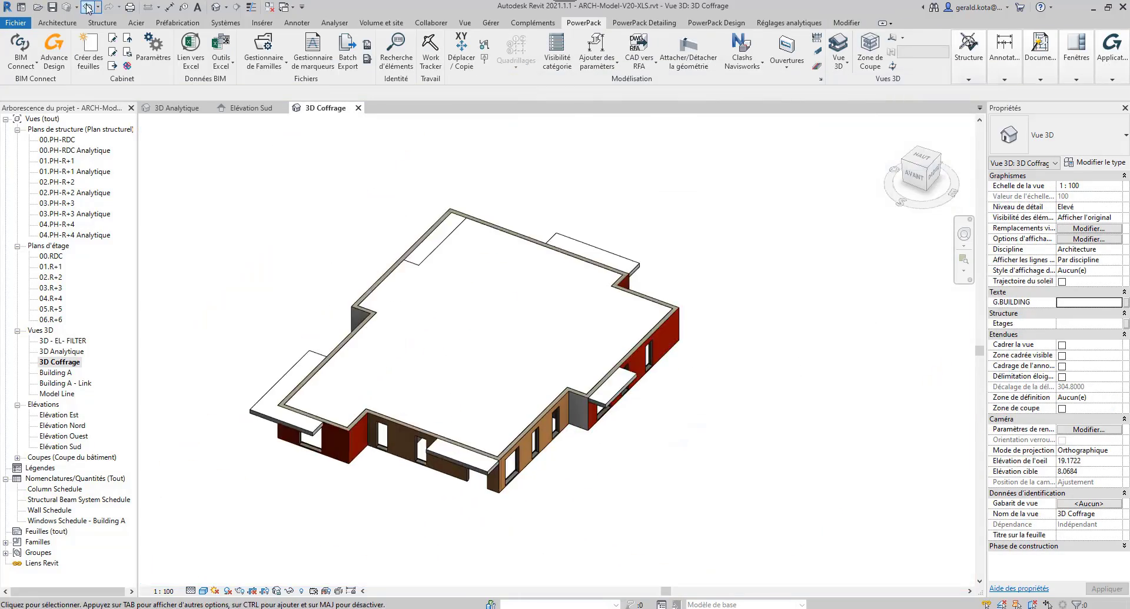
pyautogui.click(34, 63)
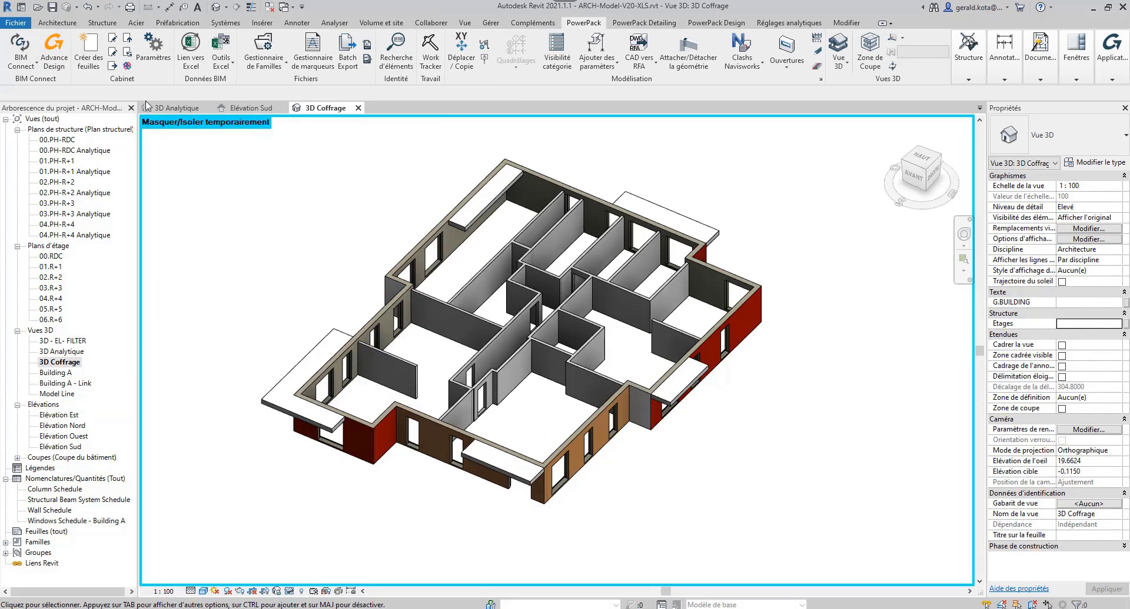
pyautogui.click(33, 64)
pyautogui.click(50, 131)
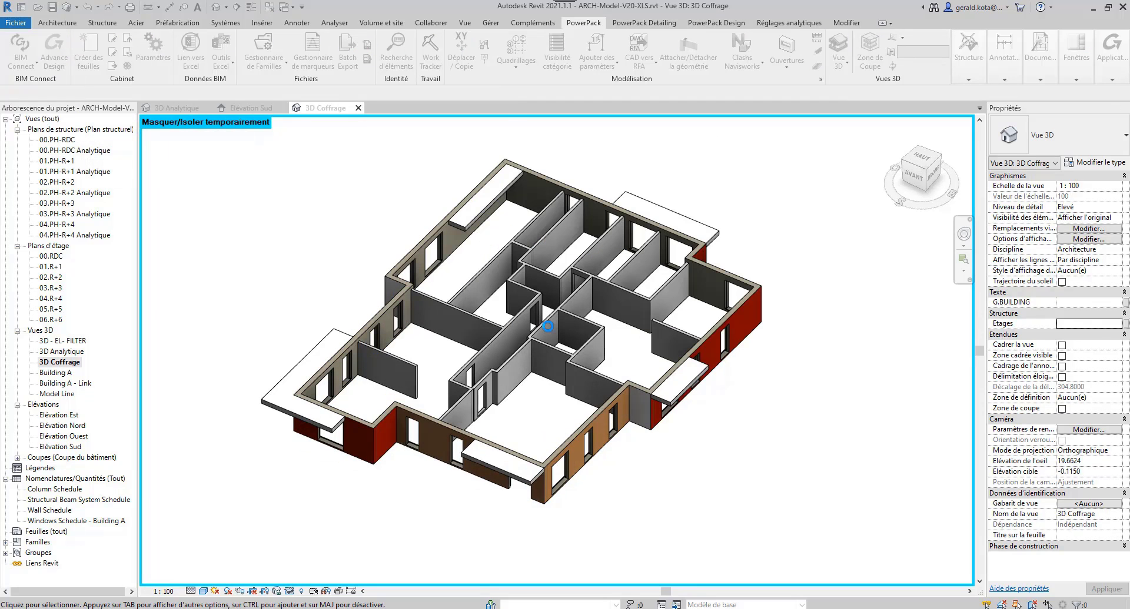
pyautogui.click(465, 183)
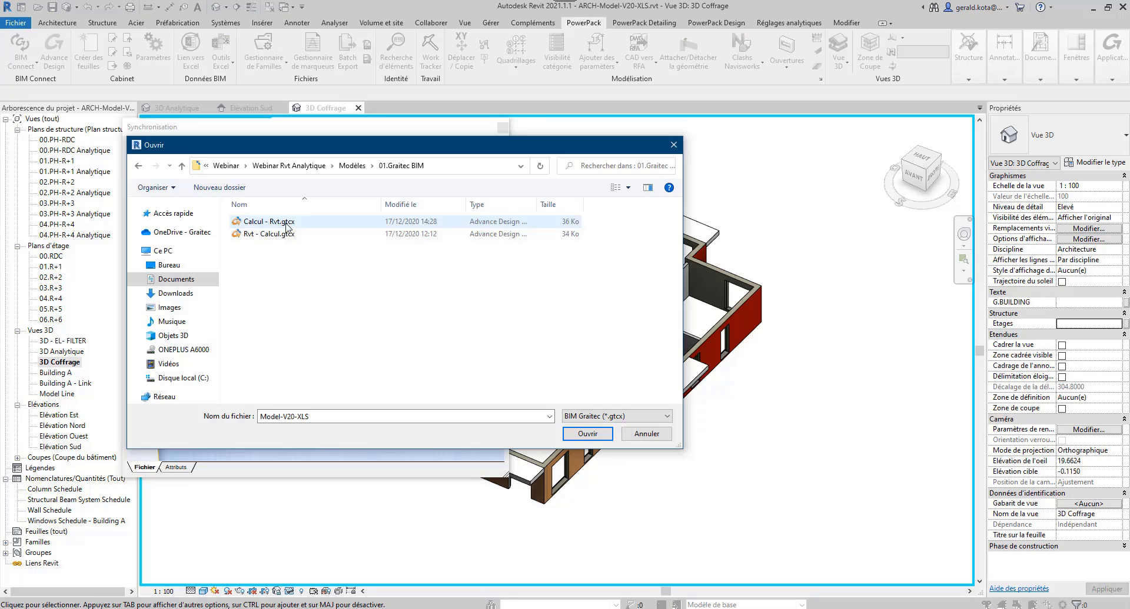
pyautogui.doubleClick(340, 224)
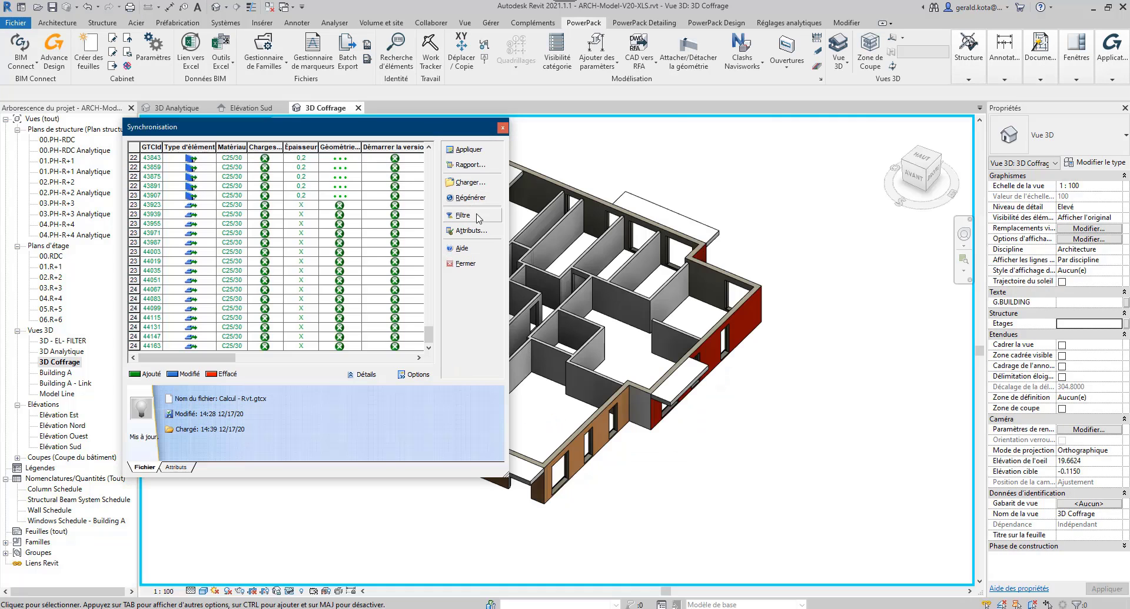
# - Filter the synchronisation list to show only elements whose operation is Ajouté
pyautogui.click(477, 216)
pyautogui.click(650, 188)
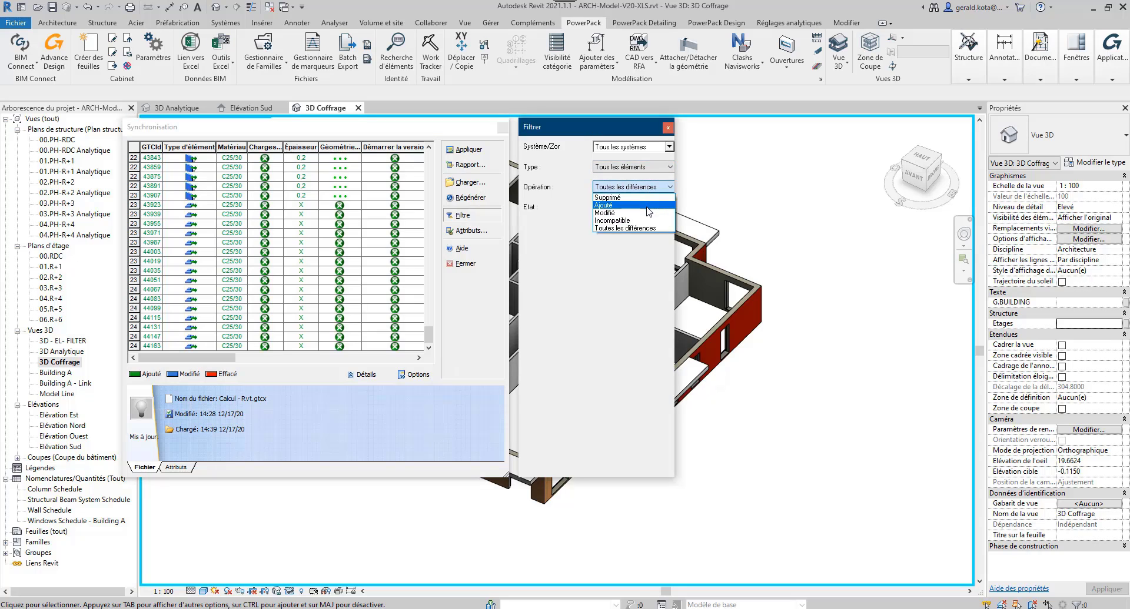
pyautogui.click(646, 206)
pyautogui.click(668, 128)
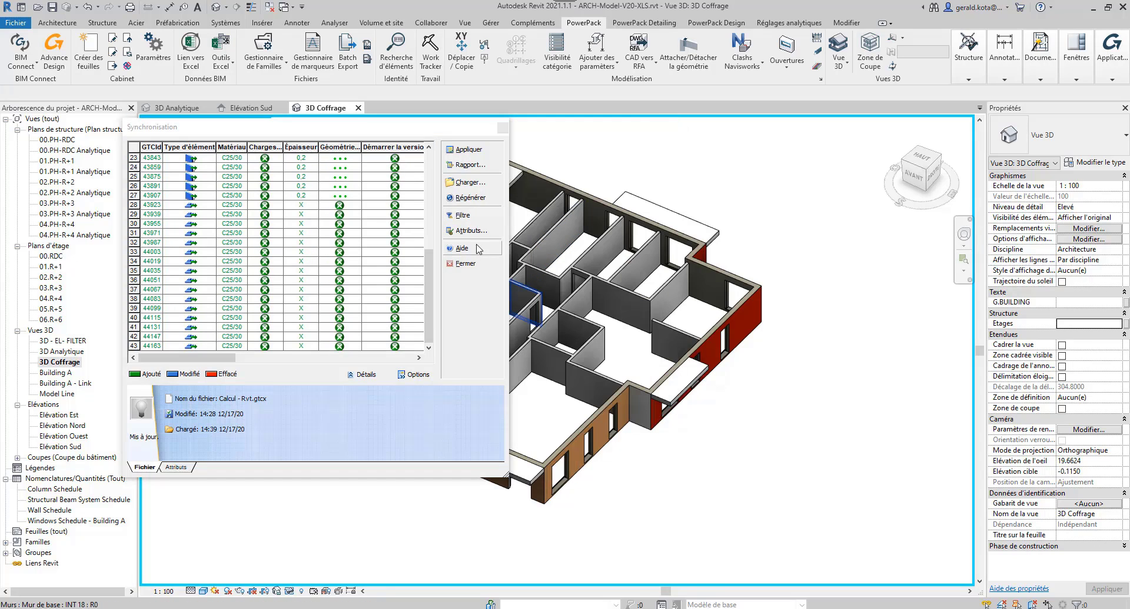
# - Limit the displayed synchronisation attributes for all elements to Type d'élément, Épaisseur and Type, and review the list
pyautogui.click(470, 230)
pyautogui.click(553, 265)
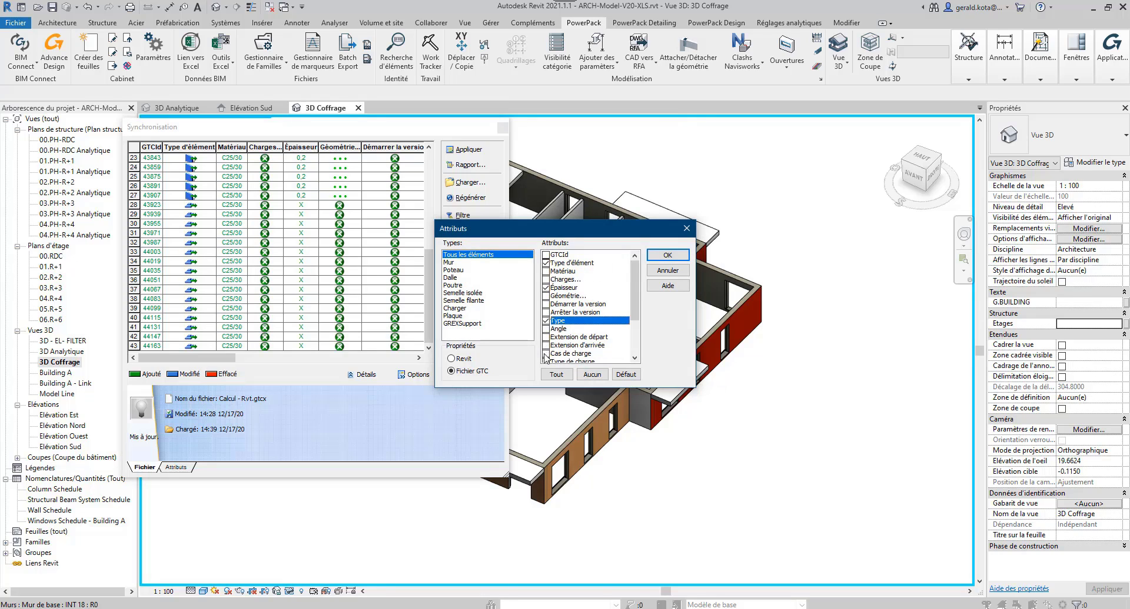
pyautogui.scroll(-2, 556, 353)
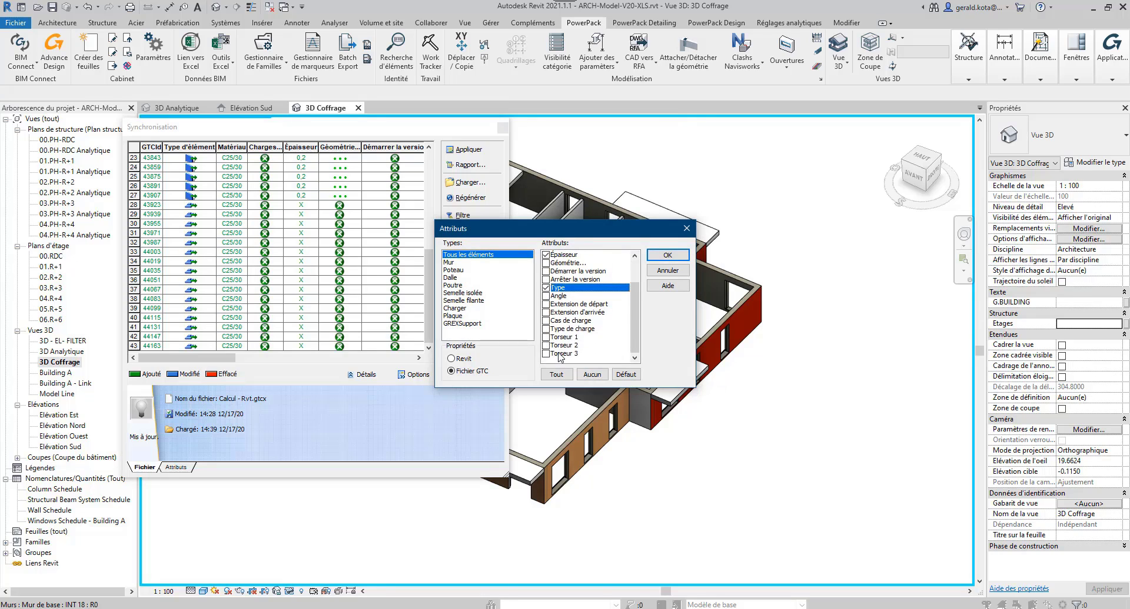
pyautogui.click(667, 256)
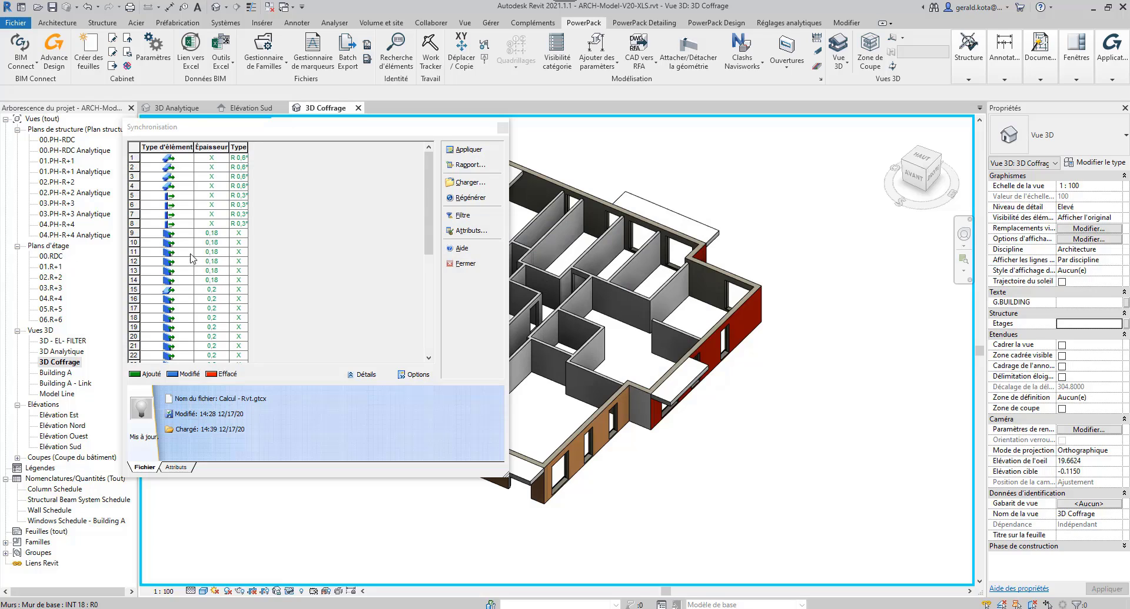
pyautogui.scroll(-2, 157, 233)
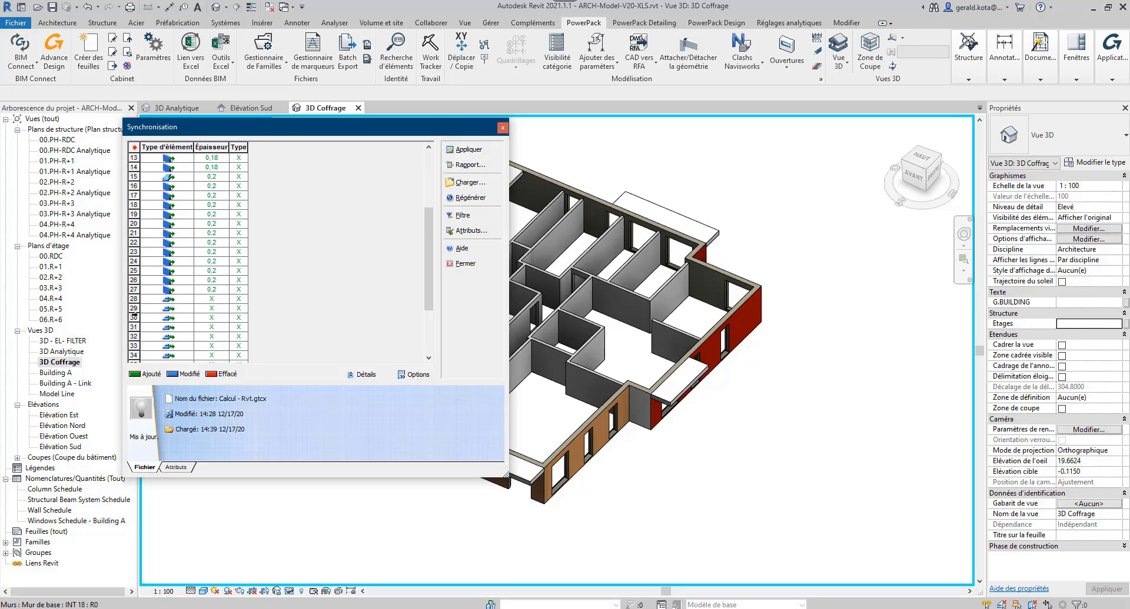
# - Apply the listed additions to the Revit model, accept the confirmations and close the synchronisation
pyautogui.click(464, 165)
pyautogui.click(602, 331)
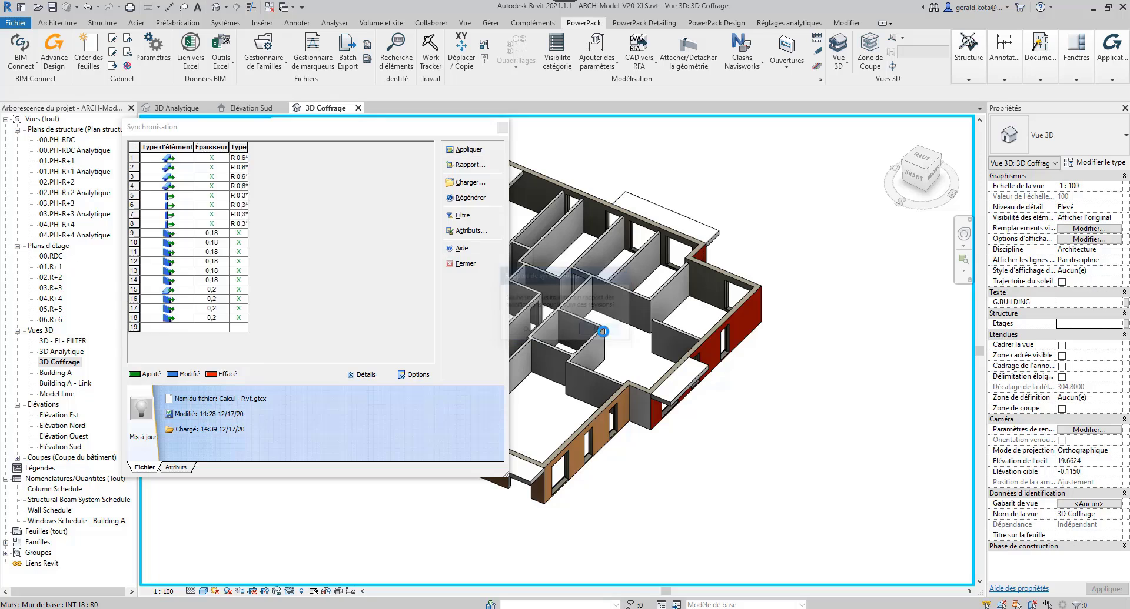
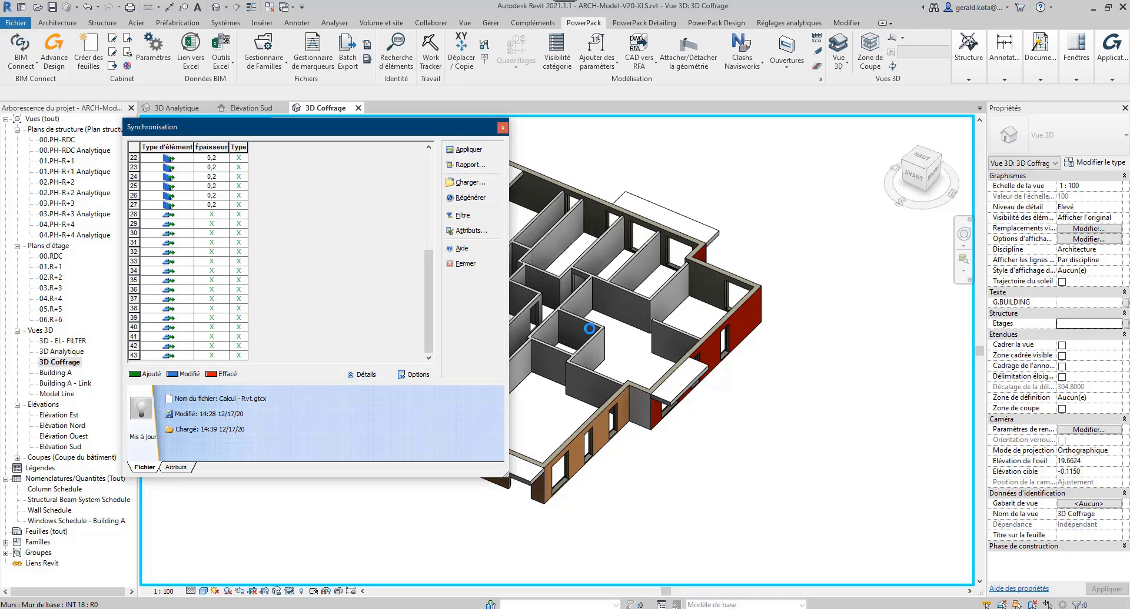
pyautogui.click(608, 351)
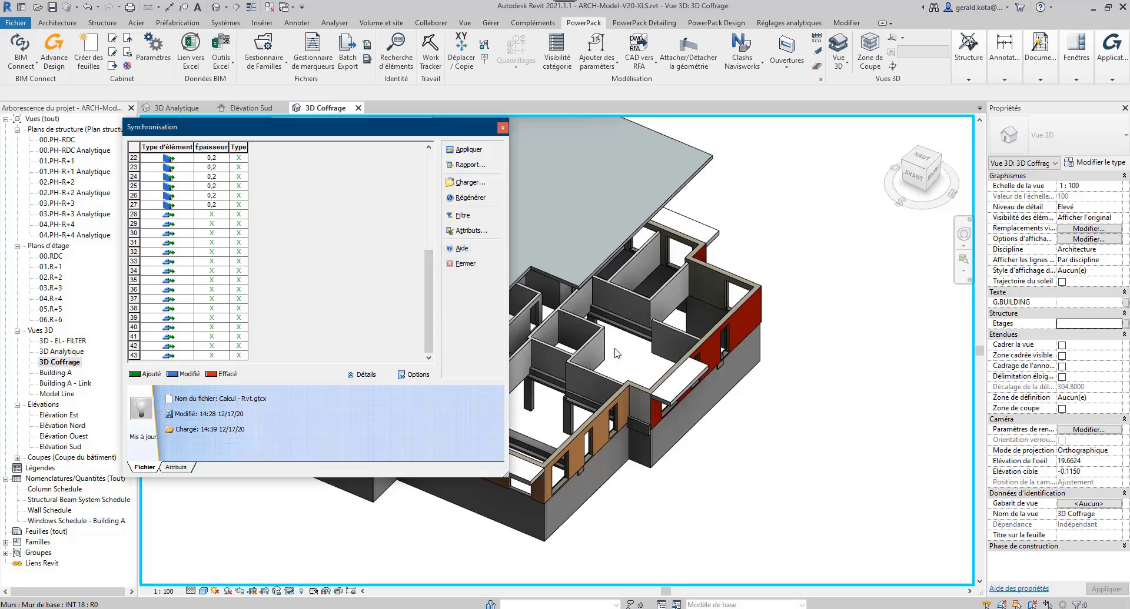
pyautogui.click(502, 129)
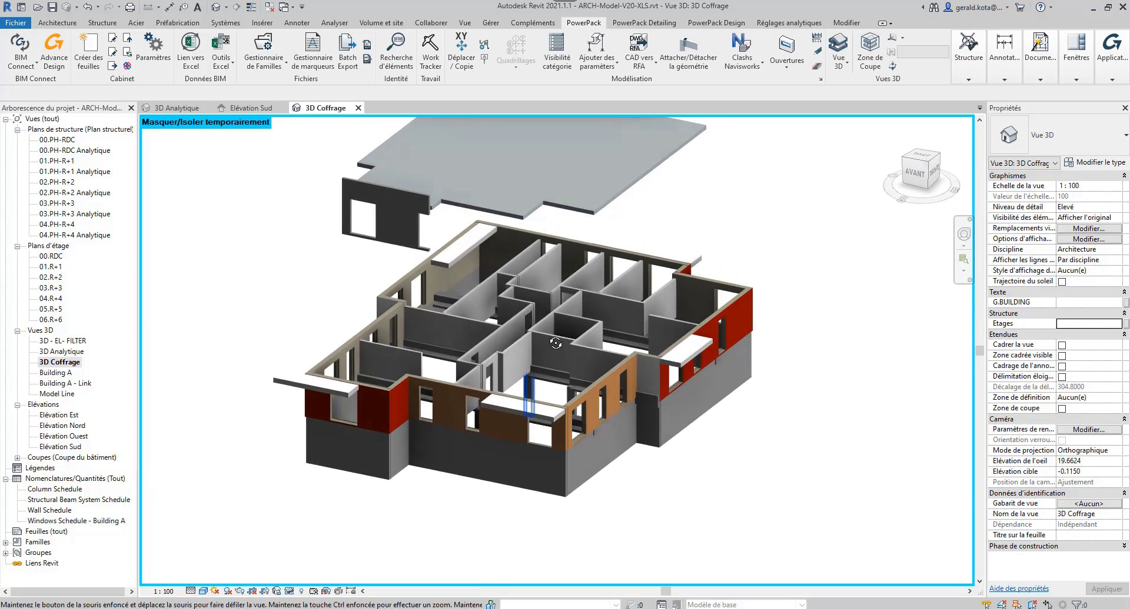
# - Temporarily hide the slab, wall and leftover elements floating above the ground floor in the 3D Coffrage view
pyautogui.press('h')
pyautogui.press('h')
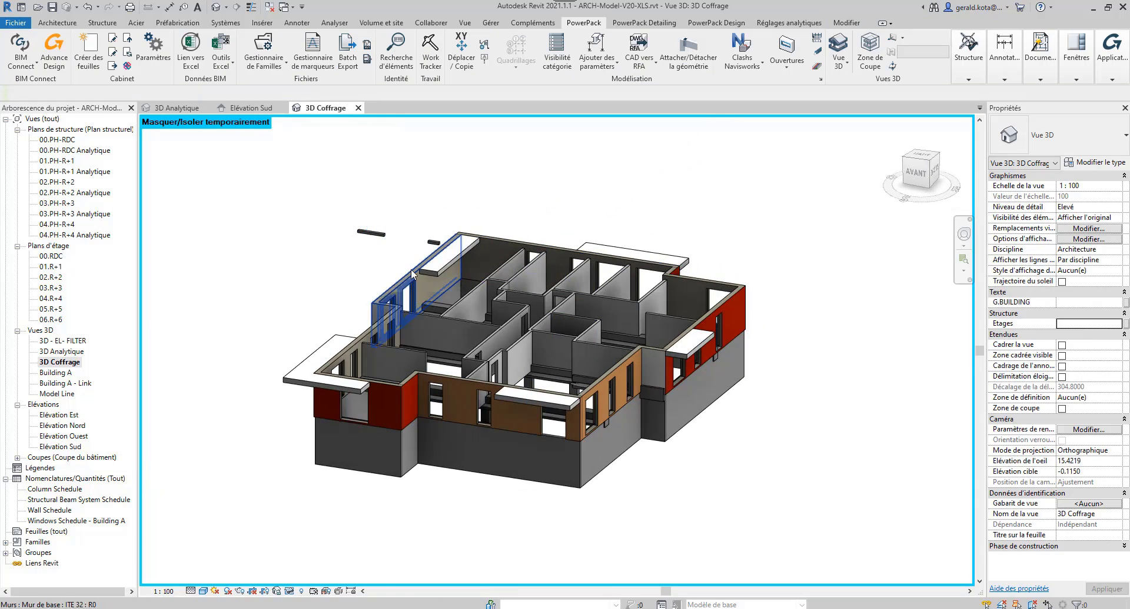
pyautogui.keyDown('shift'); pyautogui.moveTo(411, 269); pyautogui.dragTo(434, 209, button='middle'); pyautogui.keyUp('shift')
pyautogui.moveTo(435, 211); pyautogui.dragTo(351, 175)
pyautogui.press('h')
pyautogui.press('h')
# - Set the Z justification of the 0.60 x 0.80 m beam Filaire 4 to Haut
pyautogui.keyDown('shift'); pyautogui.moveTo(419, 330); pyautogui.dragTo(408, 392, button='middle'); pyautogui.keyUp('shift')
pyautogui.keyDown('shift'); pyautogui.moveTo(747, 328); pyautogui.dragTo(909, 391, button='middle'); pyautogui.keyUp('shift')
pyautogui.scroll(1, 684, 399)
pyautogui.scroll(3, 684, 398)
pyautogui.click(684, 399)
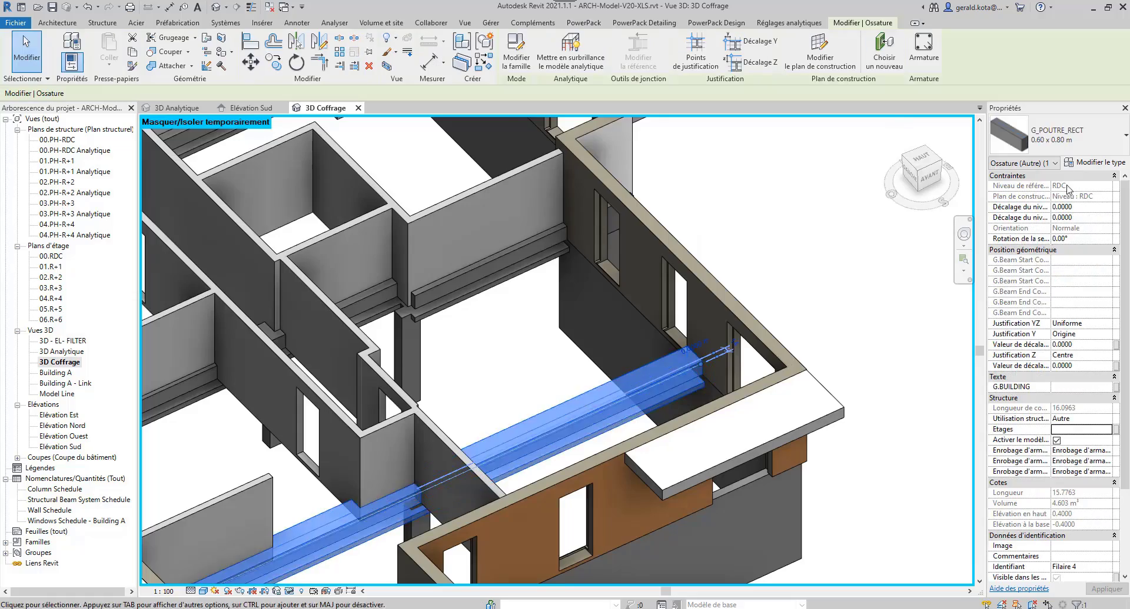
pyautogui.keyDown('shift'); pyautogui.moveTo(685, 399); pyautogui.dragTo(988, 282, button='middle'); pyautogui.keyUp('shift')
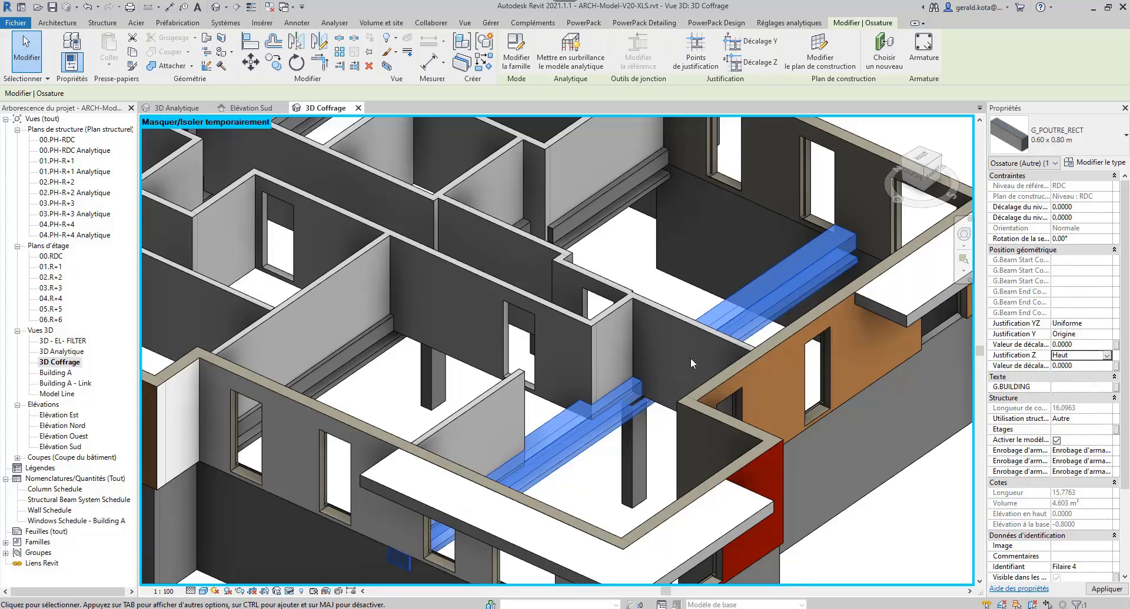
pyautogui.keyDown('shift'); pyautogui.moveTo(690, 357); pyautogui.dragTo(625, 396, button='middle'); pyautogui.keyUp('shift')
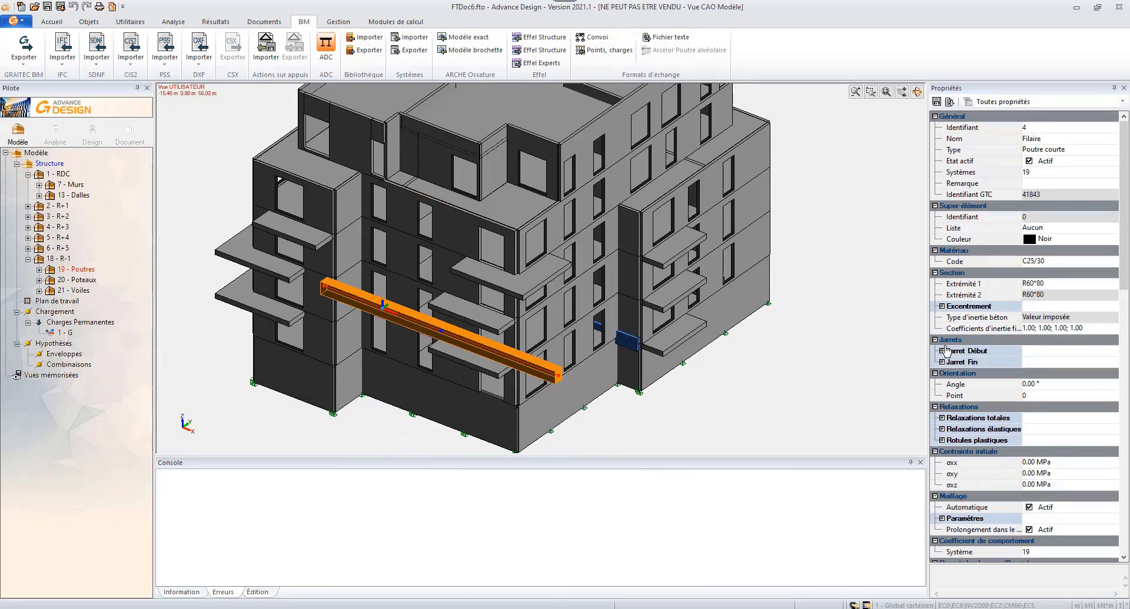
# - In Advance Design, set the eccentricity option of the matching R60*80 beam to (0,z-)
pyautogui.click(941, 306)
pyautogui.click(1111, 317)
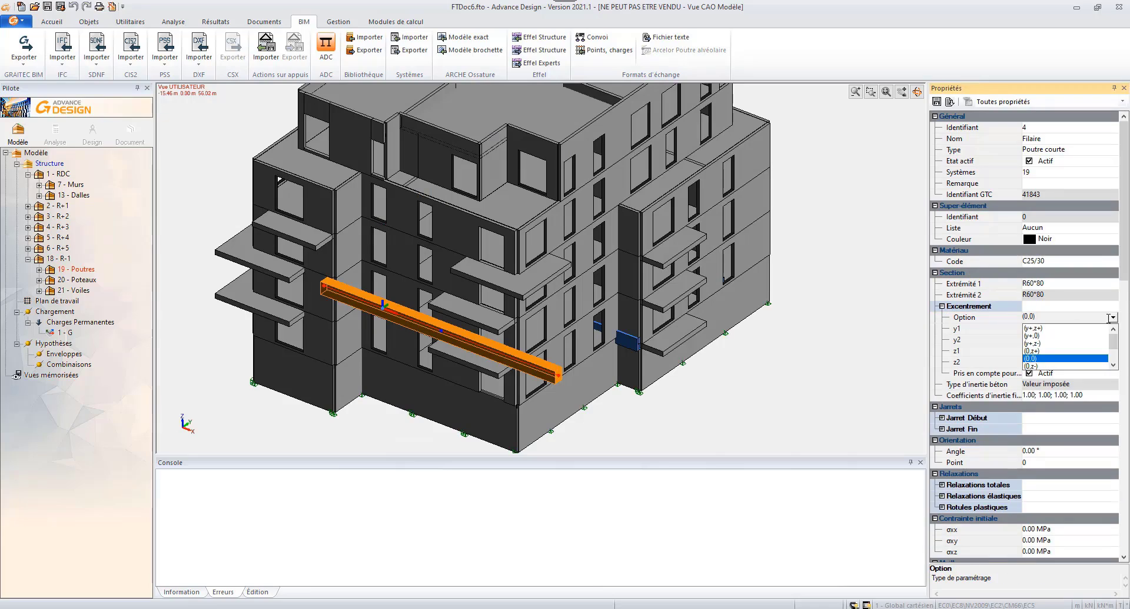
pyautogui.click(1035, 366)
pyautogui.scroll(3, 575, 386)
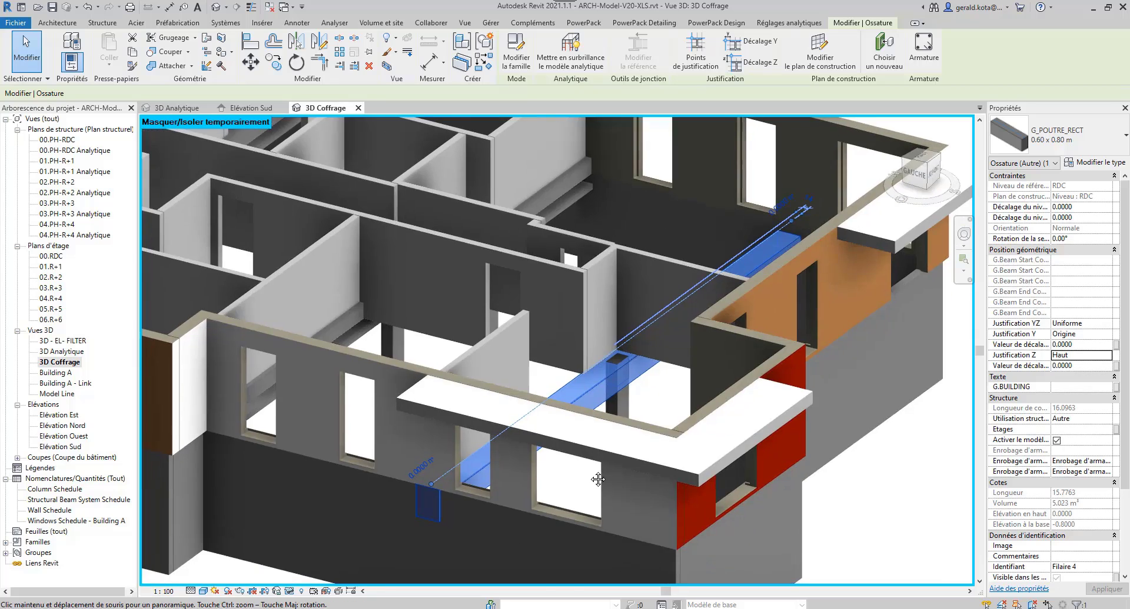
# - Compare the beam's position in Revit with the beam and the ground-floor slab in Advance Design
pyautogui.scroll(-4, 597, 481)
pyautogui.keyDown('shift'); pyautogui.moveTo(535, 512); pyautogui.dragTo(563, 517, button='middle'); pyautogui.keyUp('shift')
pyautogui.scroll(-2, 562, 517)
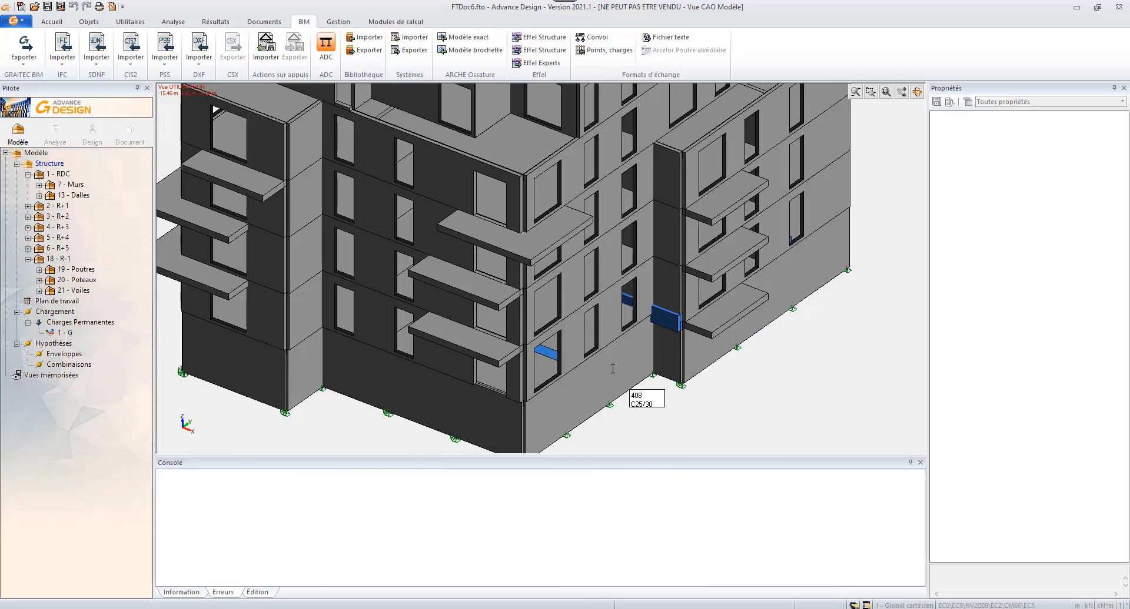
pyautogui.scroll(3, 588, 355)
pyautogui.click(565, 360)
pyautogui.scroll(3, 544, 361)
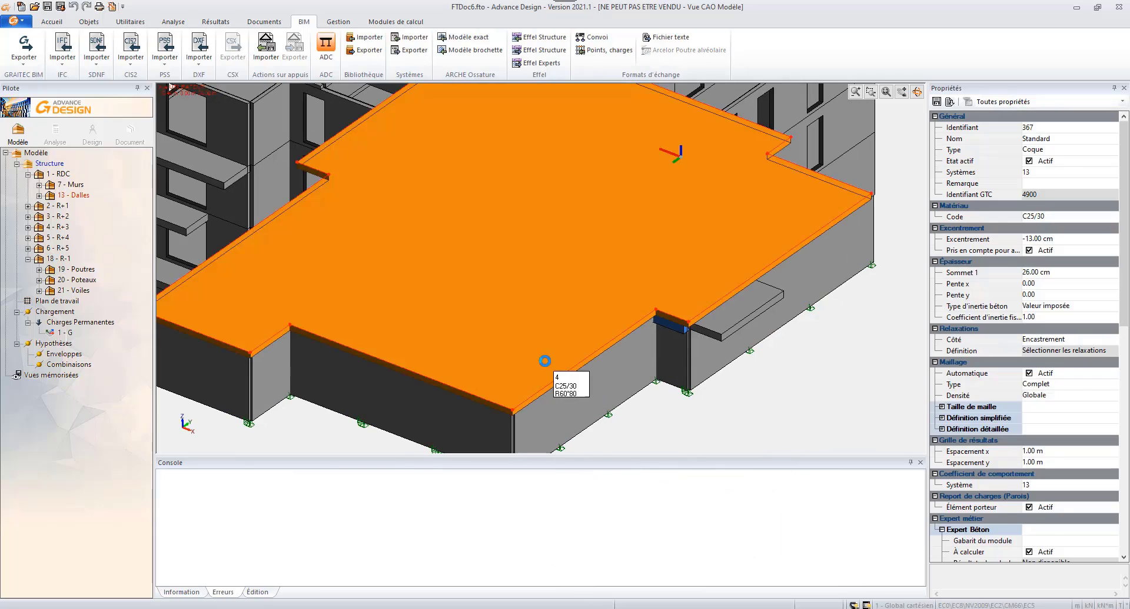
pyautogui.click(544, 361)
pyautogui.click(781, 350)
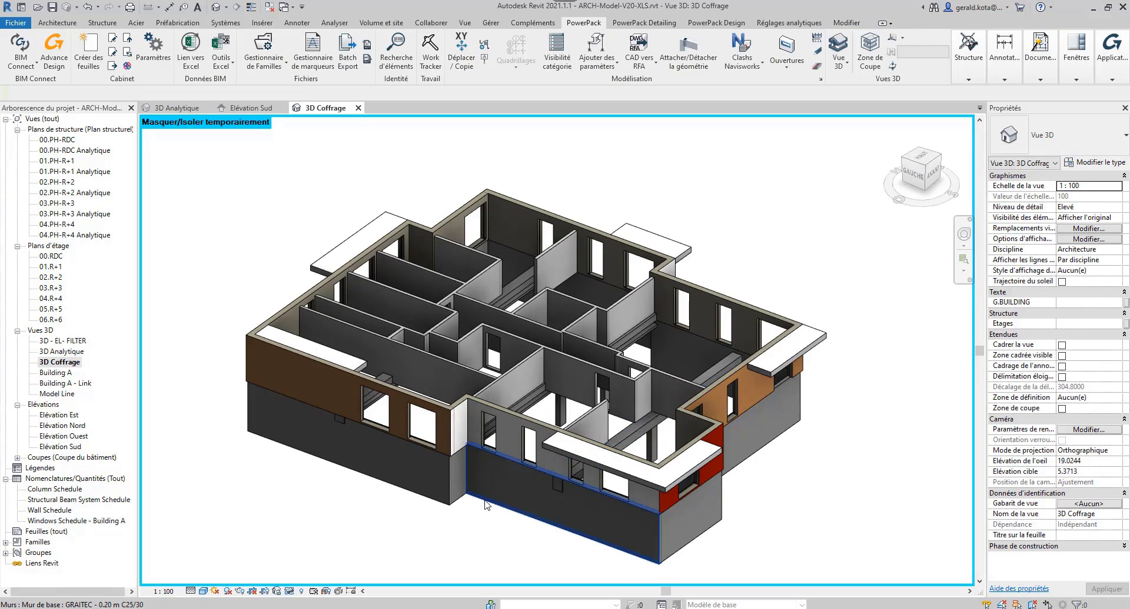
# - Inspect the R-1 perimeter wall in Revit and Advance Design, and view the imported basement structure from above
pyautogui.click(485, 504)
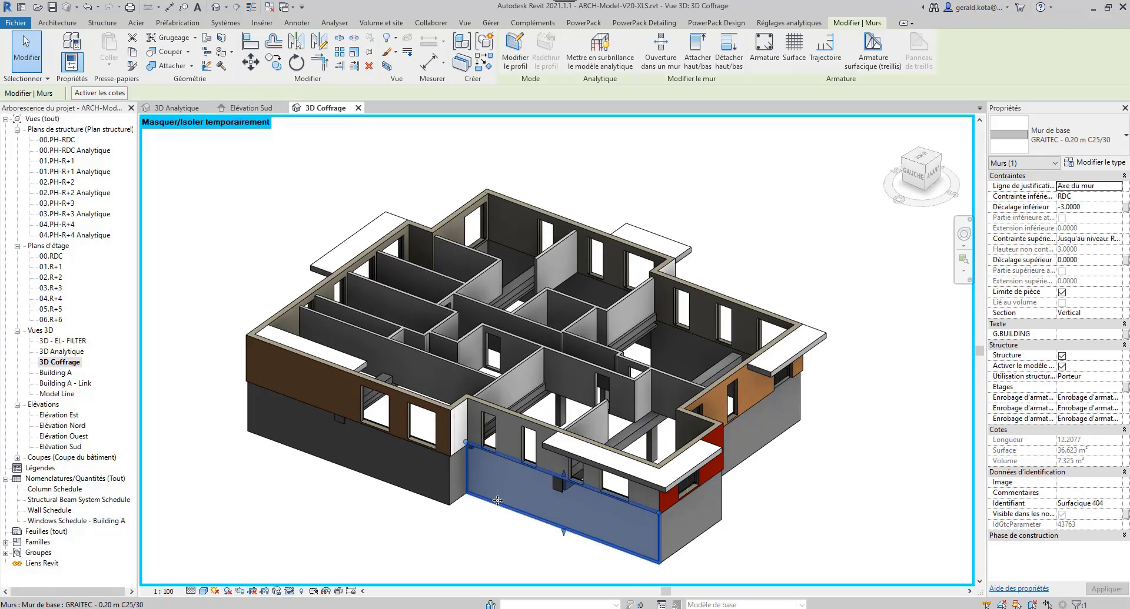
pyautogui.press('Escape')
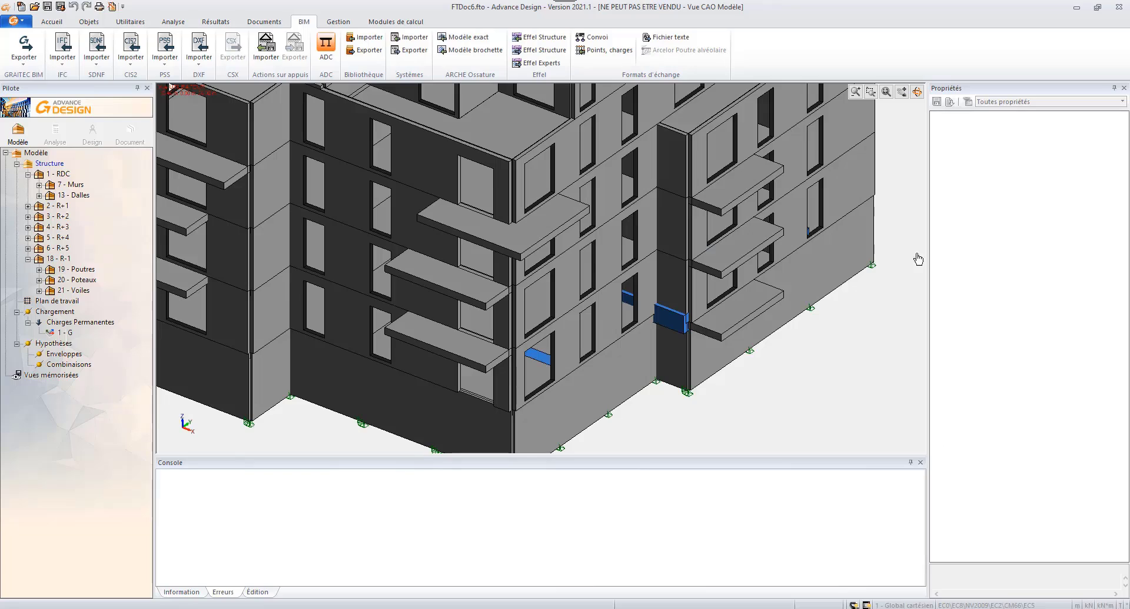
pyautogui.click(514, 434)
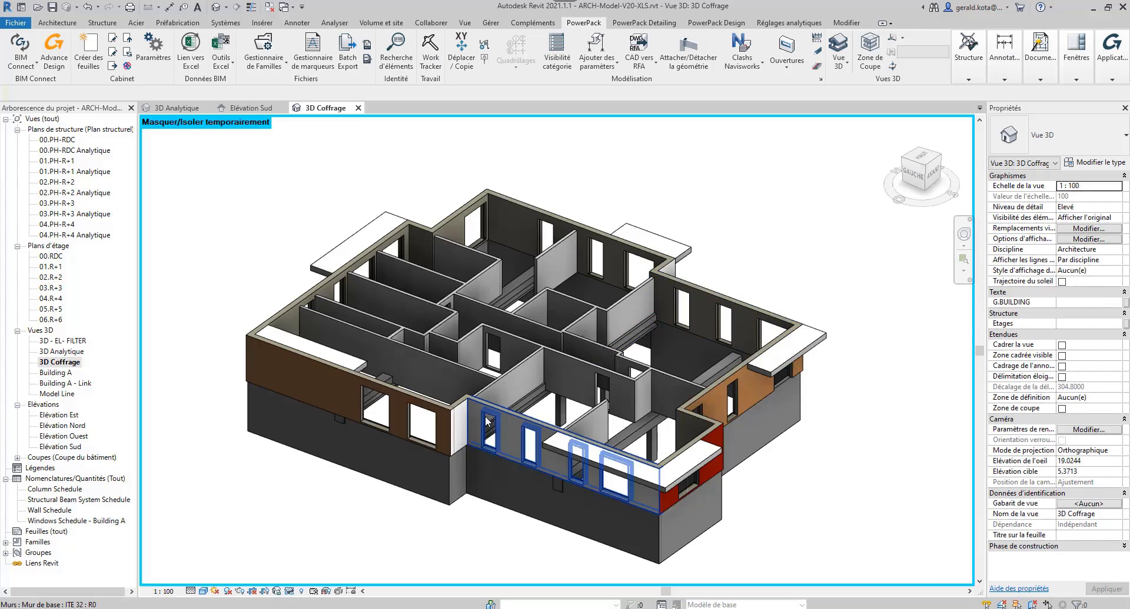
pyautogui.keyDown('shift'); pyautogui.moveTo(517, 471); pyautogui.dragTo(580, 387, button='middle'); pyautogui.keyUp('shift')
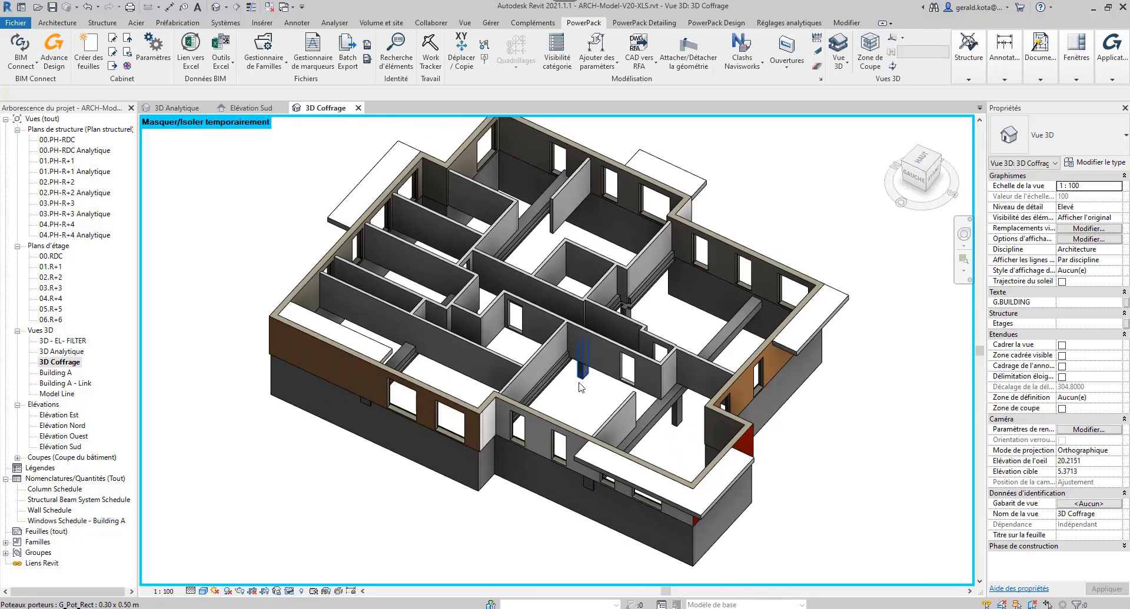
pyautogui.click(666, 425)
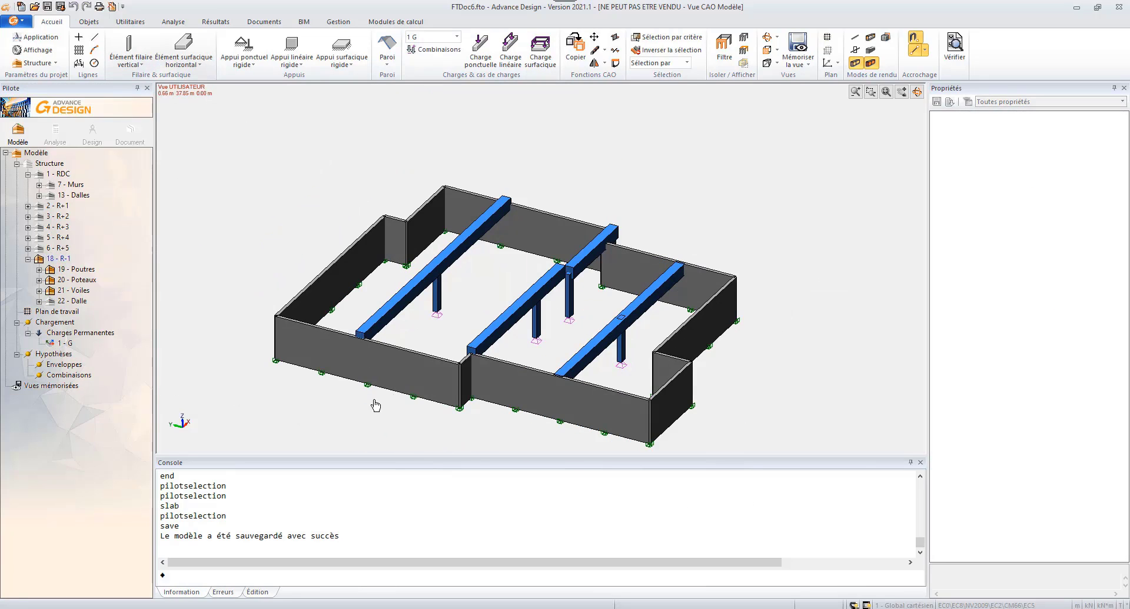
# - In Advance Design, give the four R-1 Poutres beams an R60*90 section and a (0,z-) eccentricity
pyautogui.scroll(2, 422, 352)
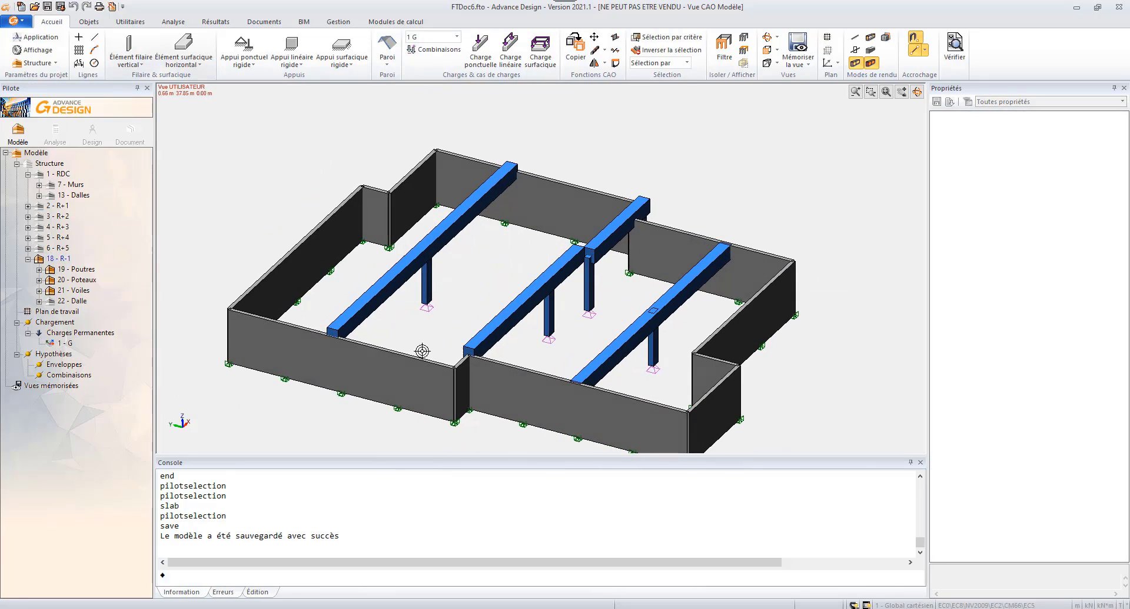
pyautogui.click(379, 300)
pyautogui.click(525, 300)
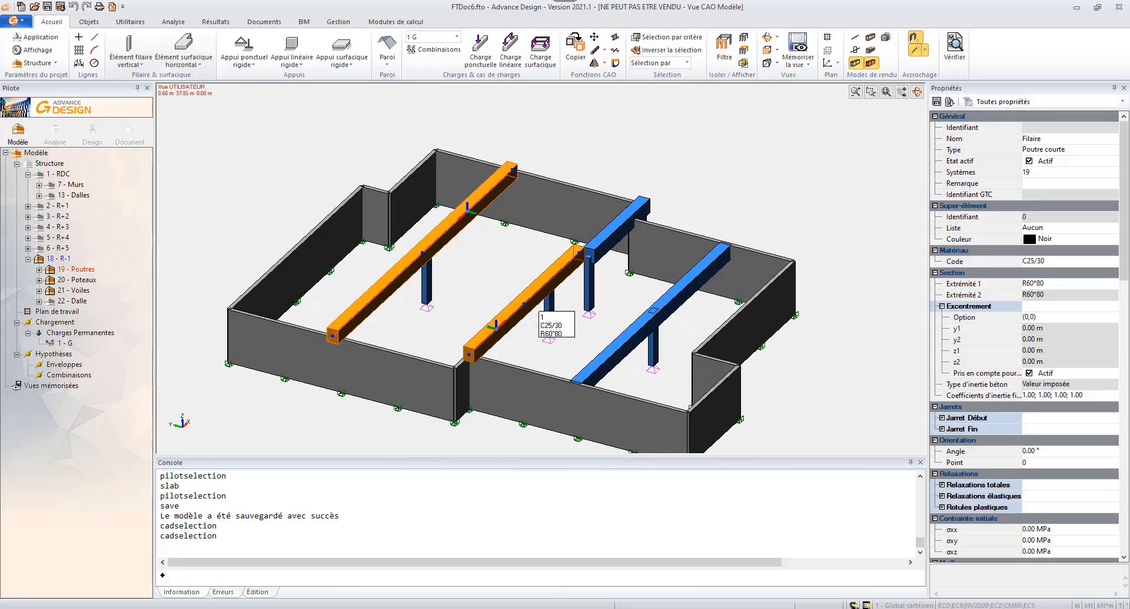
pyautogui.click(604, 241)
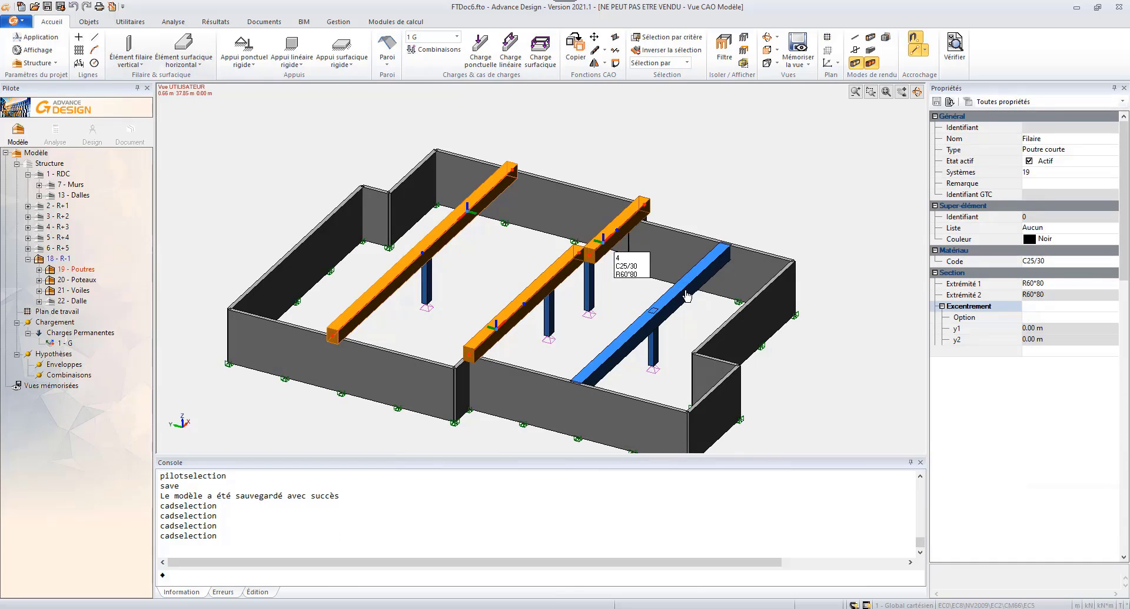
pyautogui.click(636, 329)
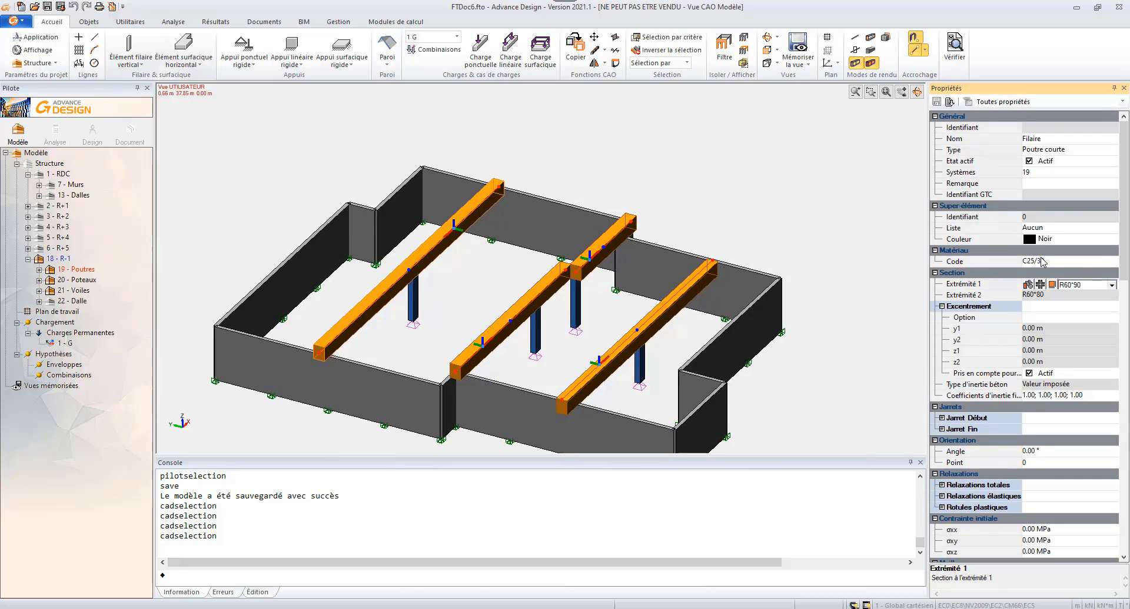
pyautogui.click(1109, 319)
pyautogui.click(1112, 318)
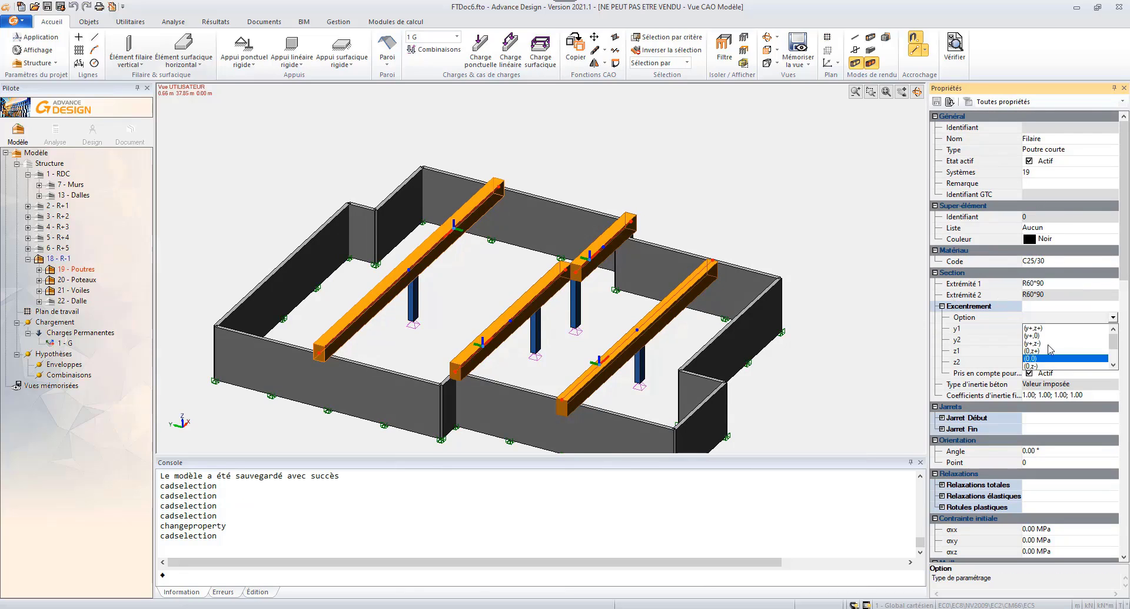
pyautogui.click(1040, 366)
pyautogui.moveTo(558, 367); pyautogui.dragTo(529, 327, button='middle')
pyautogui.press('Escape')
# - Change the section of the two R-1 columns under the middle and front beams to D50
pyautogui.click(634, 325)
pyautogui.click(569, 272)
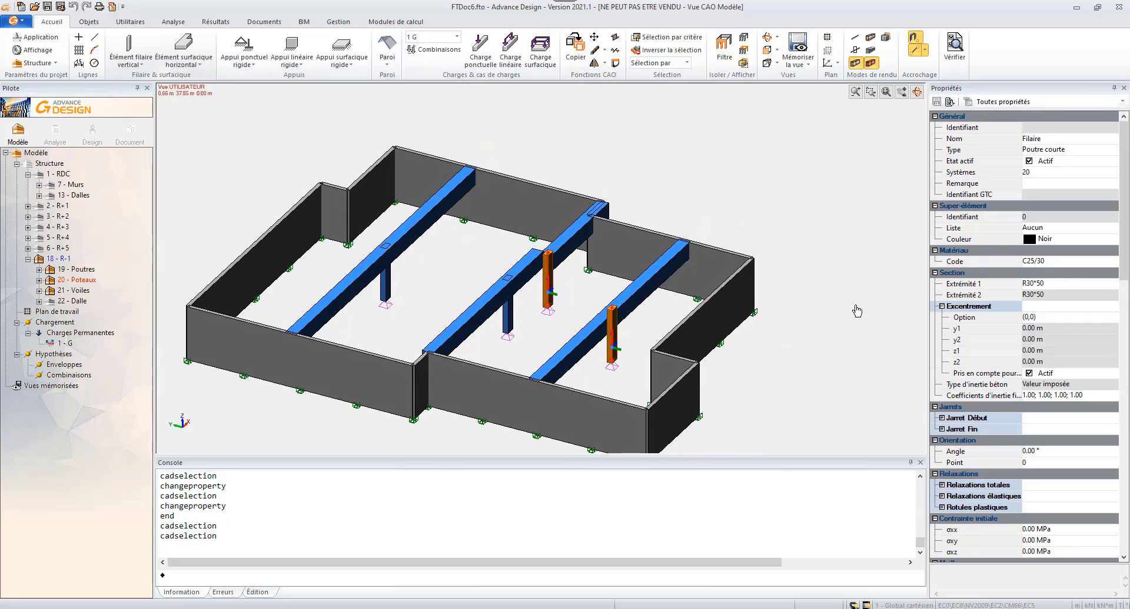
pyautogui.click(1092, 285)
pyautogui.write('D50')
pyautogui.press('Return')
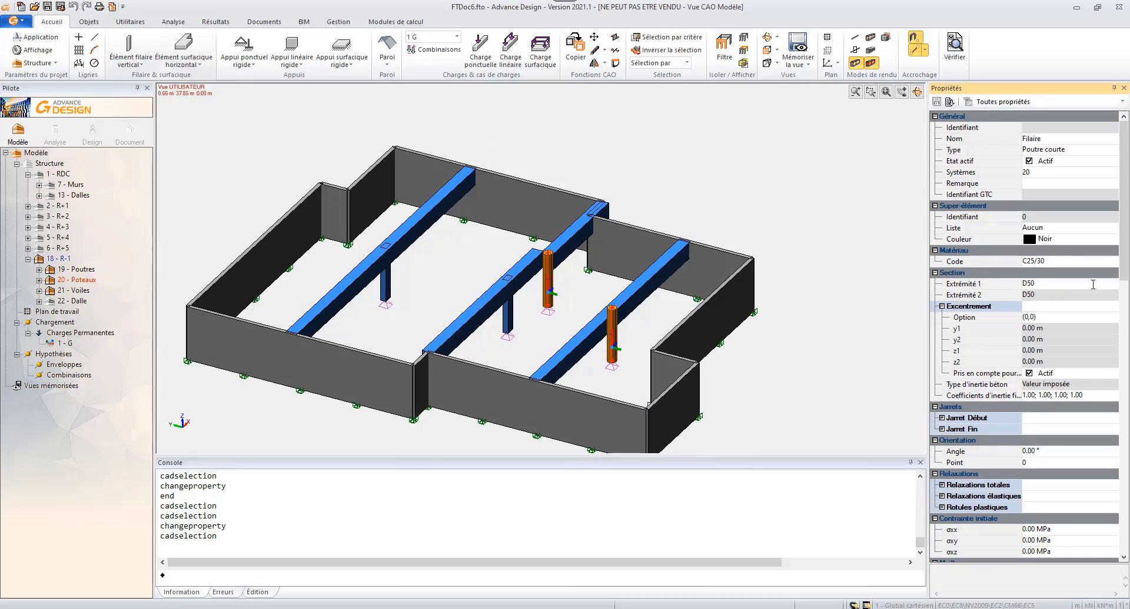
pyautogui.moveTo(588, 360); pyautogui.dragTo(610, 341, button='middle')
pyautogui.press('Escape')
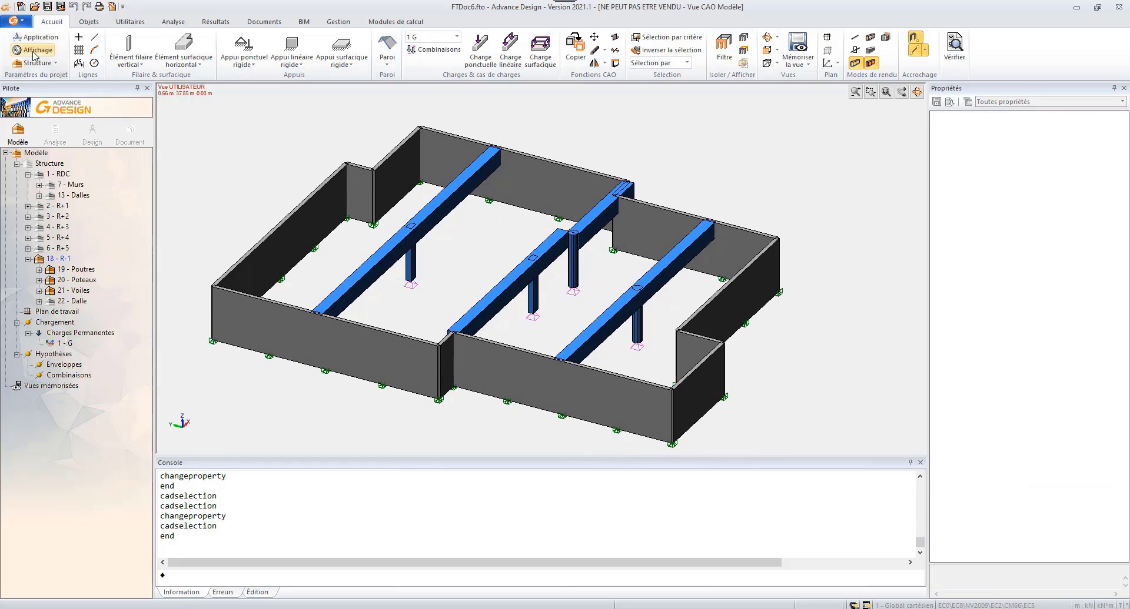
# - Export the model as a Graitec BIM exchange file named Calcul - Rvt 2.gtcx
pyautogui.click(304, 22)
pyautogui.click(24, 47)
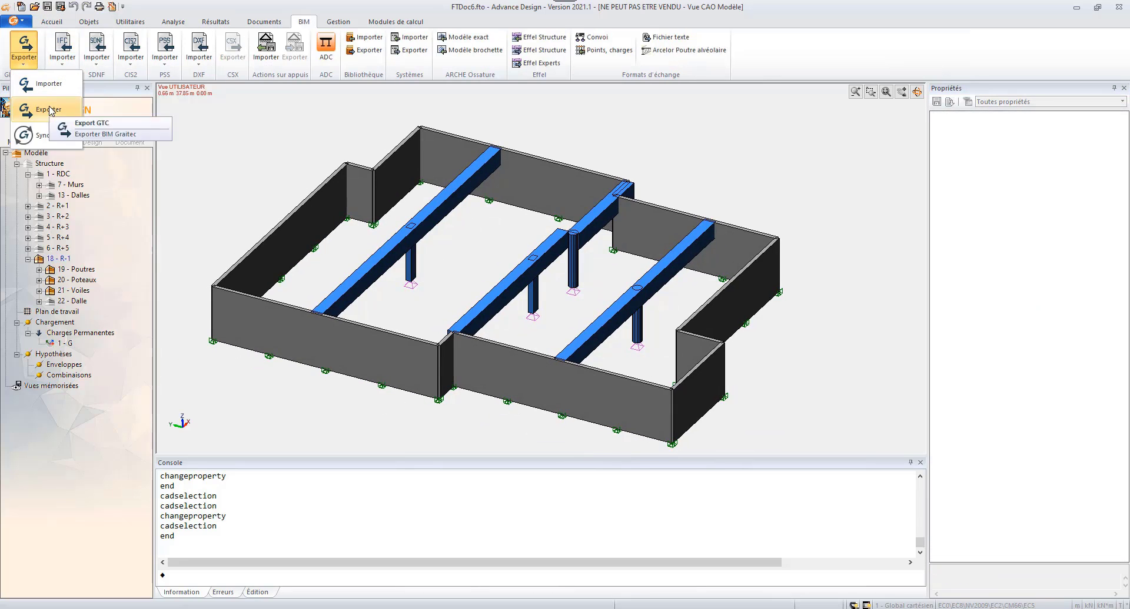
pyautogui.click(50, 110)
pyautogui.click(146, 99)
pyautogui.click(133, 88)
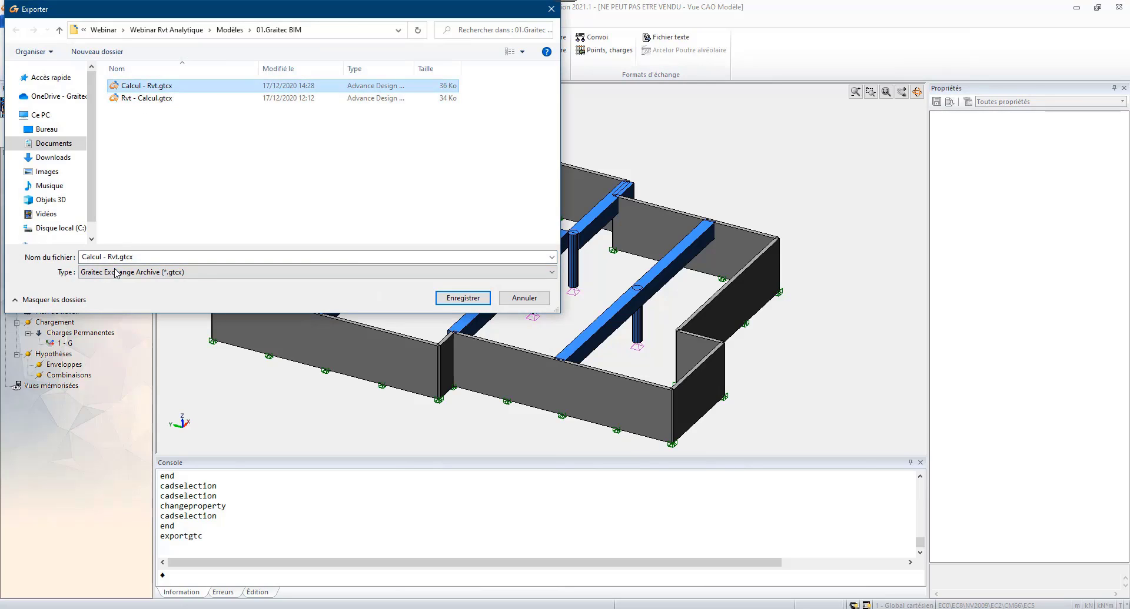
pyautogui.click(118, 257)
pyautogui.write('2')
pyautogui.press('Return')
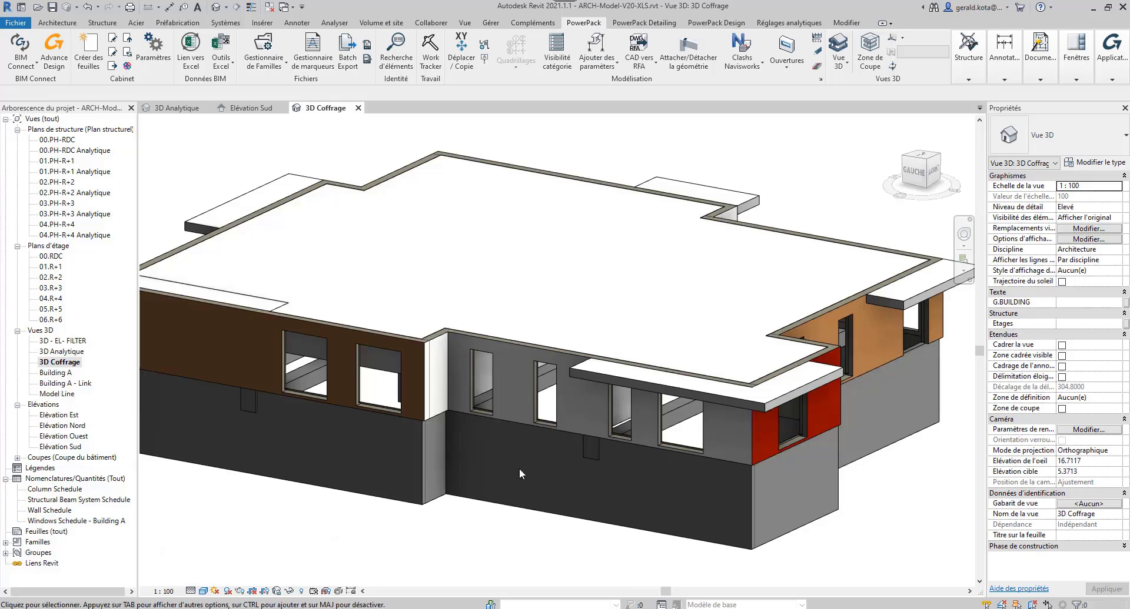
# - In Revit, temporarily hide the R+1 floor slab in the 3D Coffrage view to expose the interior structure
pyautogui.click(491, 376)
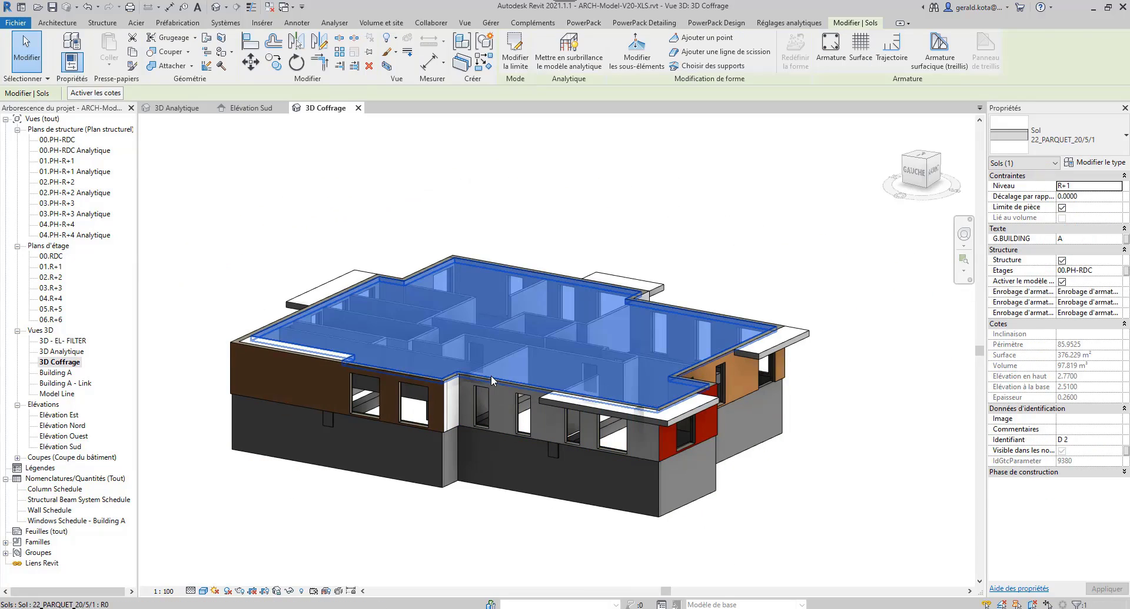
pyautogui.press('h')
pyautogui.press('h')
pyautogui.keyDown('shift'); pyautogui.moveTo(478, 403); pyautogui.dragTo(435, 353, button='middle'); pyautogui.keyUp('shift')
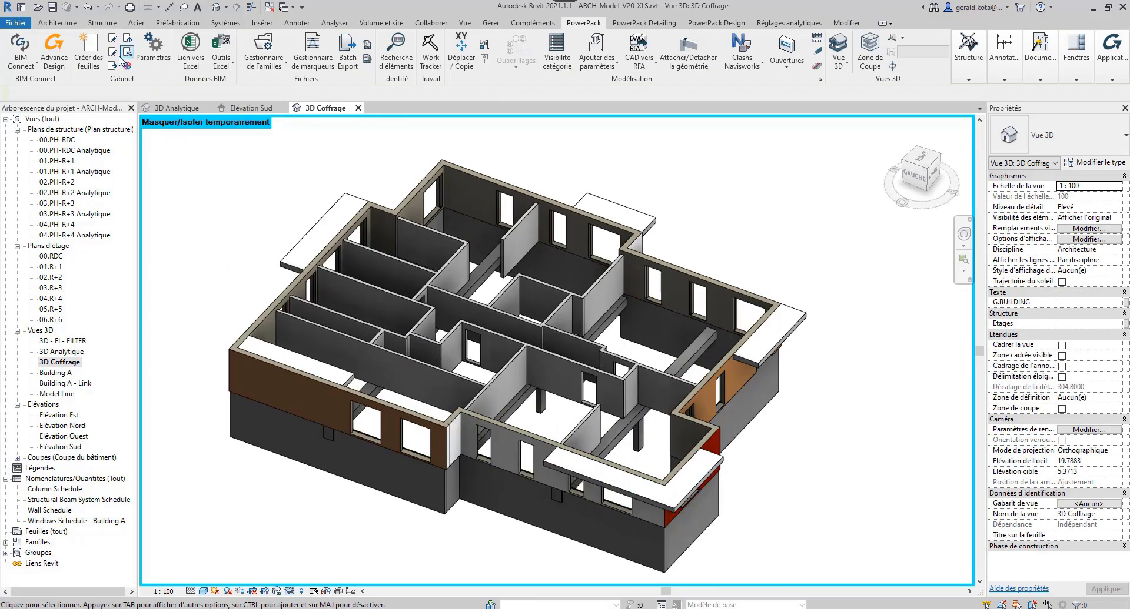
# - Load Calcul - Rvt 2.gtcx for Graitec BIM synchronization and filter the differences to the Modifié operation
pyautogui.click(27, 62)
pyautogui.click(50, 132)
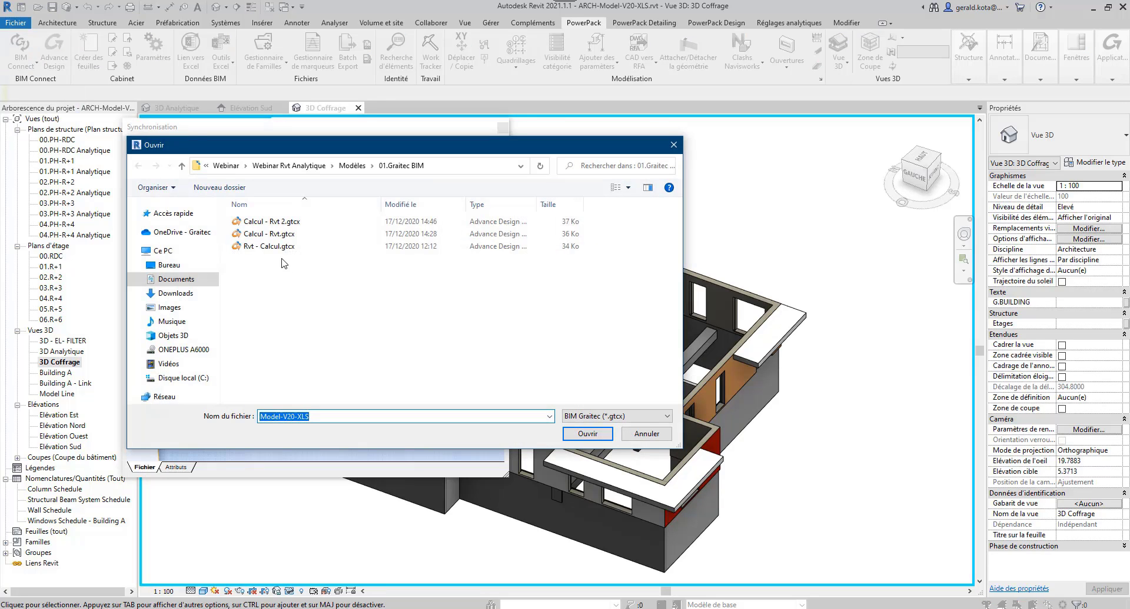
pyautogui.click(587, 434)
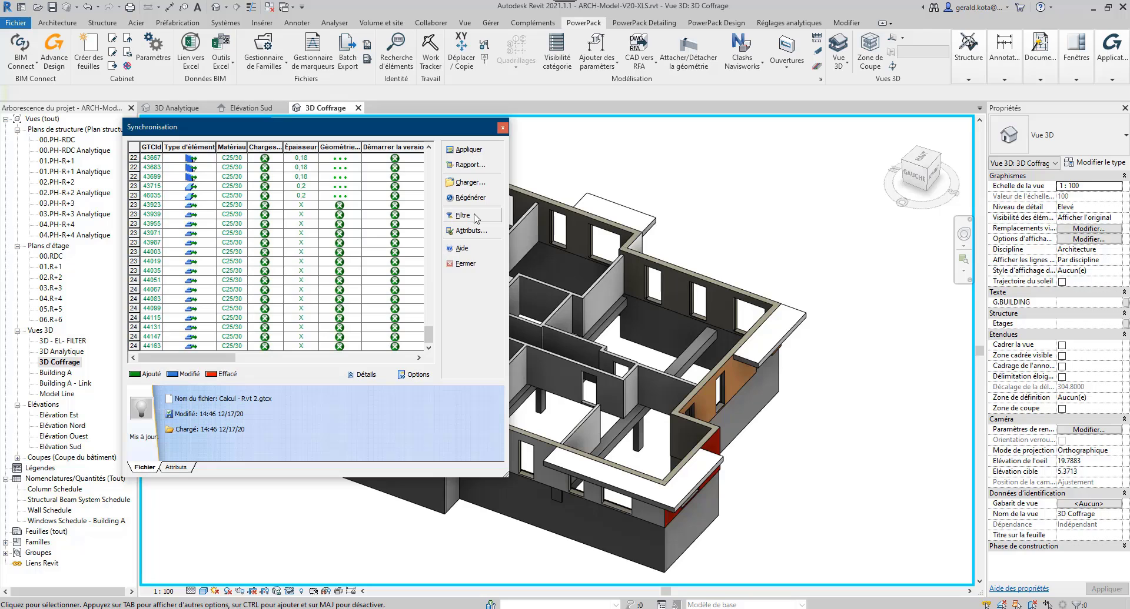
pyautogui.click(463, 215)
pyautogui.click(633, 186)
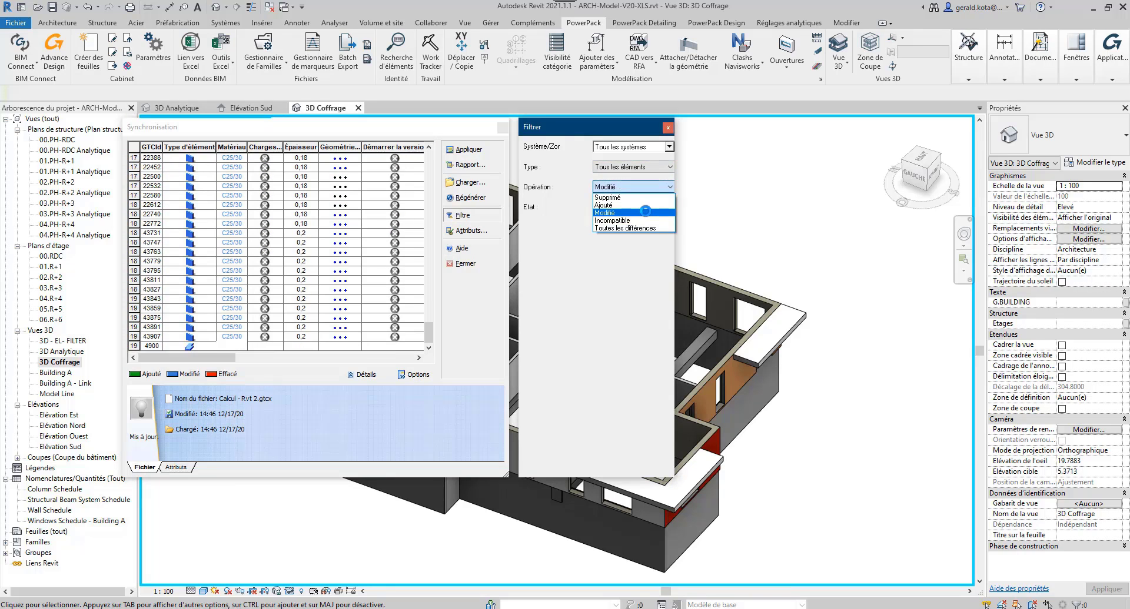
pyautogui.click(646, 212)
# - Limit the attributes shown in the synchronization list to Type d'élément, Épaisseur and Type
pyautogui.click(470, 231)
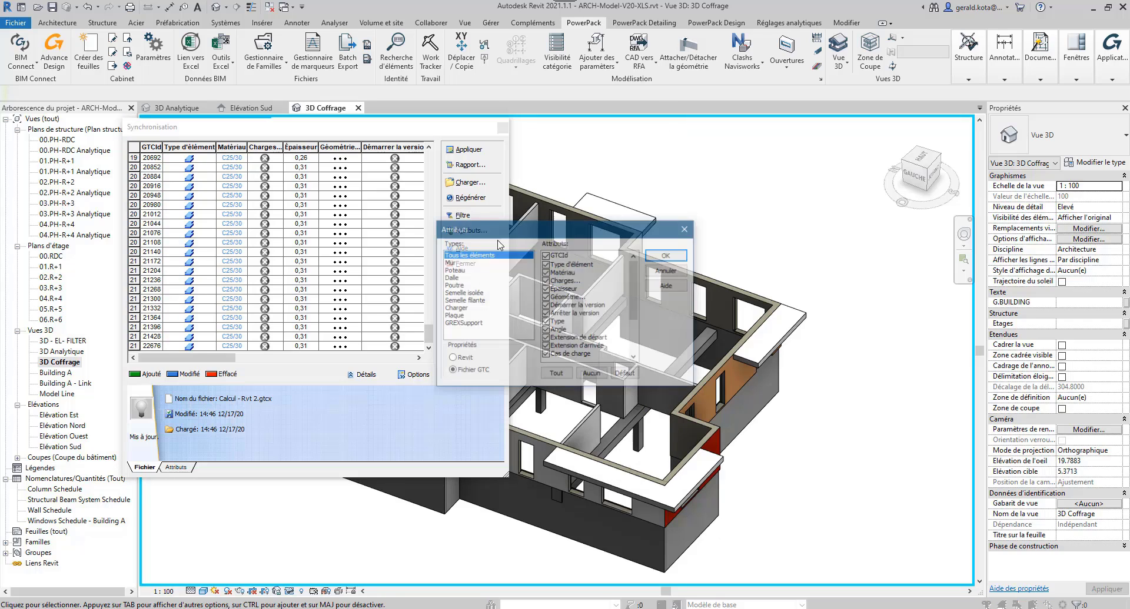
pyautogui.click(592, 375)
pyautogui.click(546, 264)
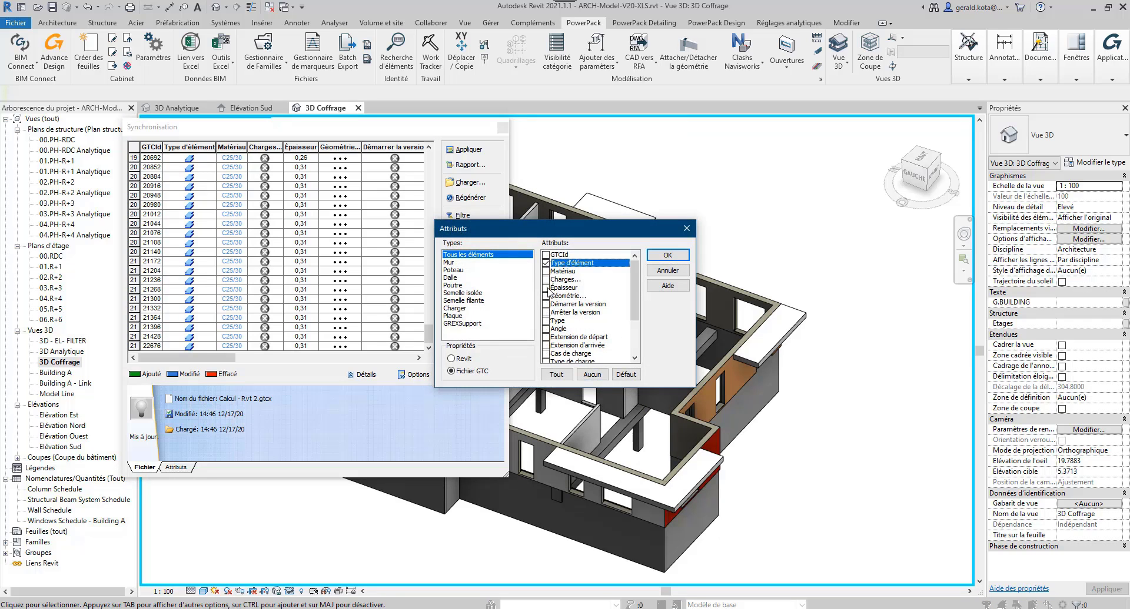
pyautogui.click(546, 289)
pyautogui.click(545, 322)
pyautogui.scroll(-2, 553, 344)
pyautogui.scroll(-3, 553, 344)
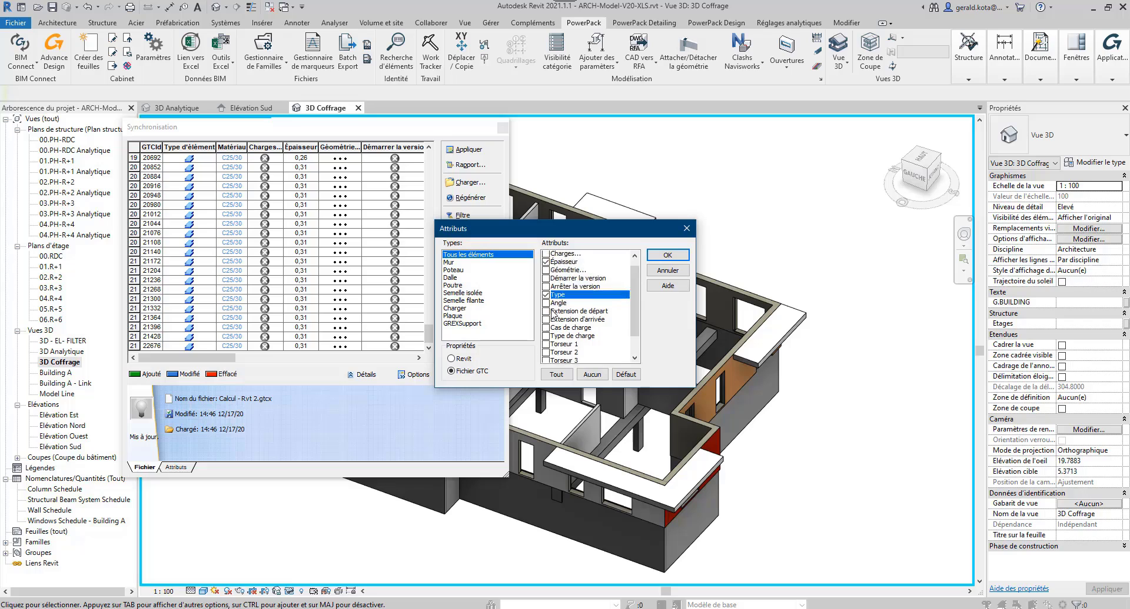
pyautogui.click(667, 254)
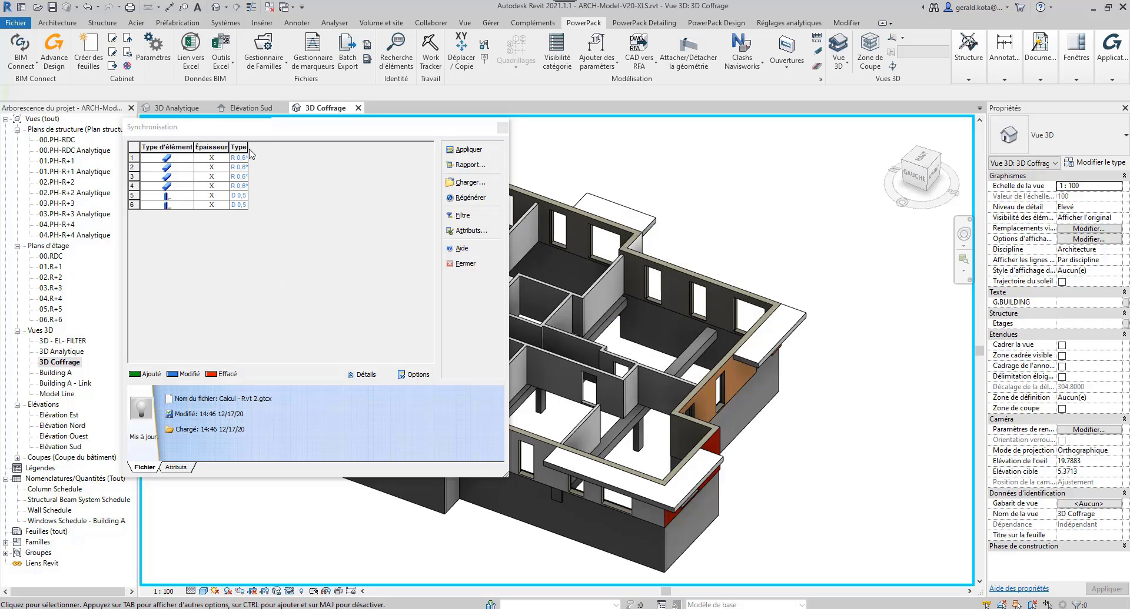
# - Widen the Type column, select all the modified beams and columns in the list, and apply their synchronization
pyautogui.moveTo(247, 148); pyautogui.dragTo(294, 150)
pyautogui.moveTo(135, 158); pyautogui.dragTo(136, 205)
pyautogui.rightClick(138, 205)
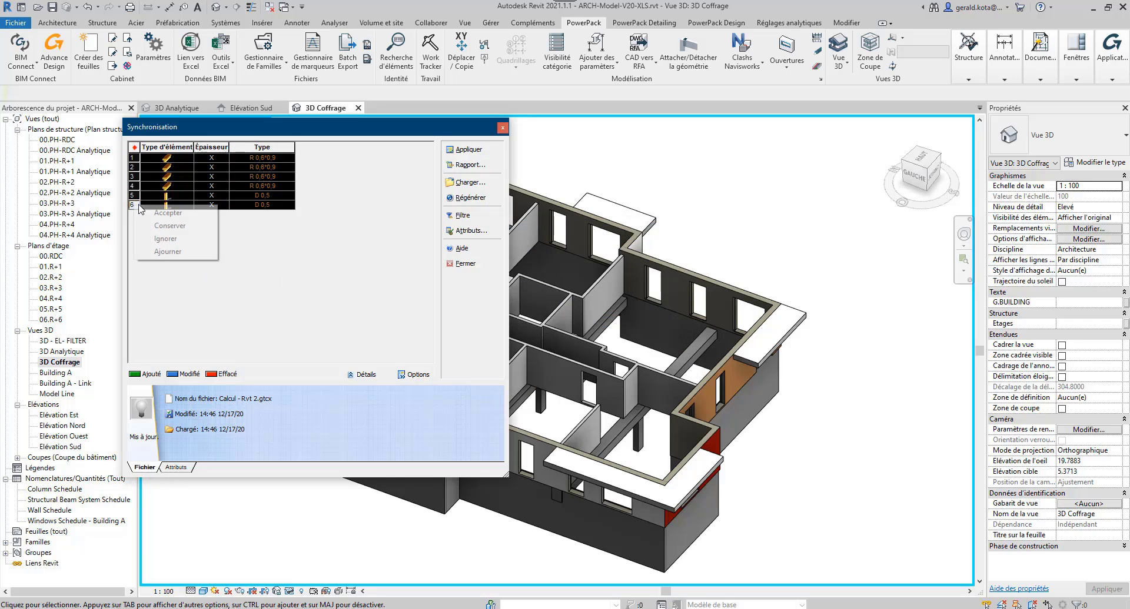
pyautogui.press('Escape')
pyautogui.moveTo(453, 135); pyautogui.dragTo(339, 160)
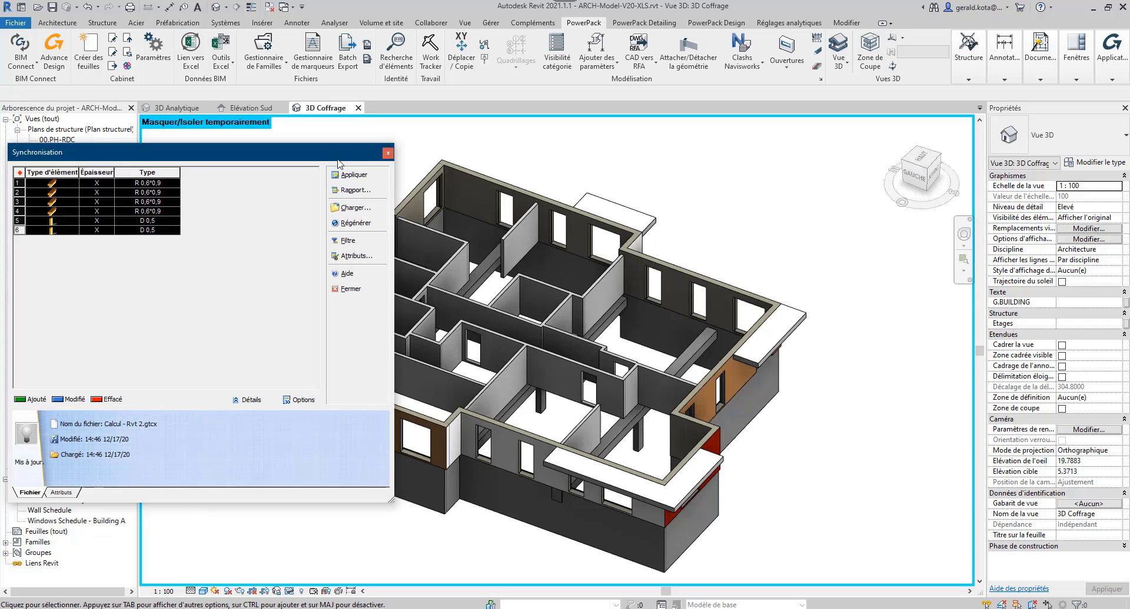
pyautogui.click(353, 176)
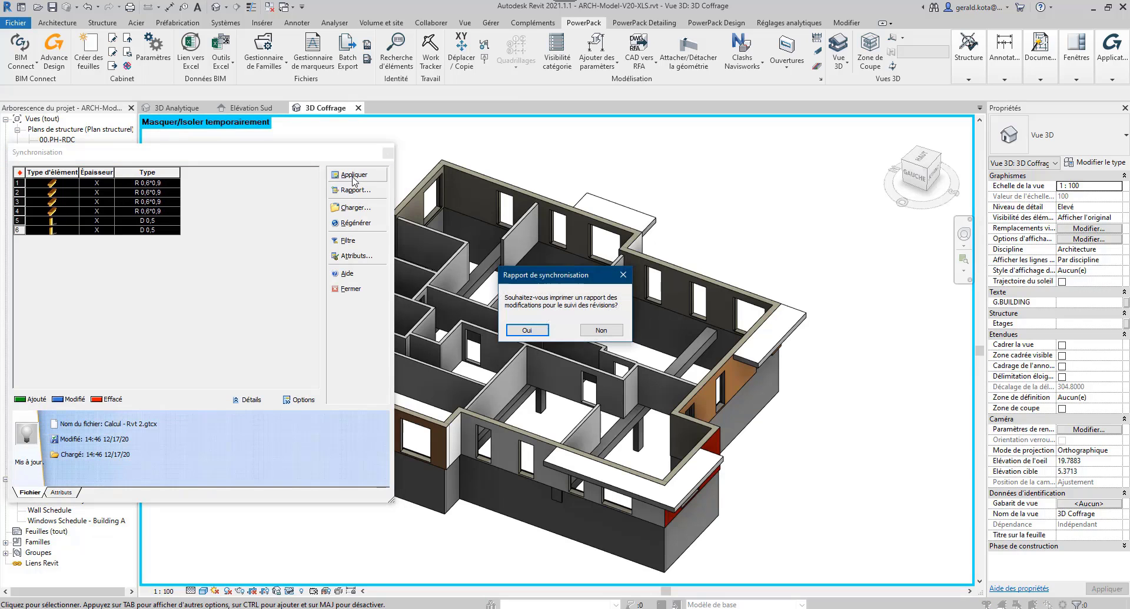
pyautogui.press('Return')
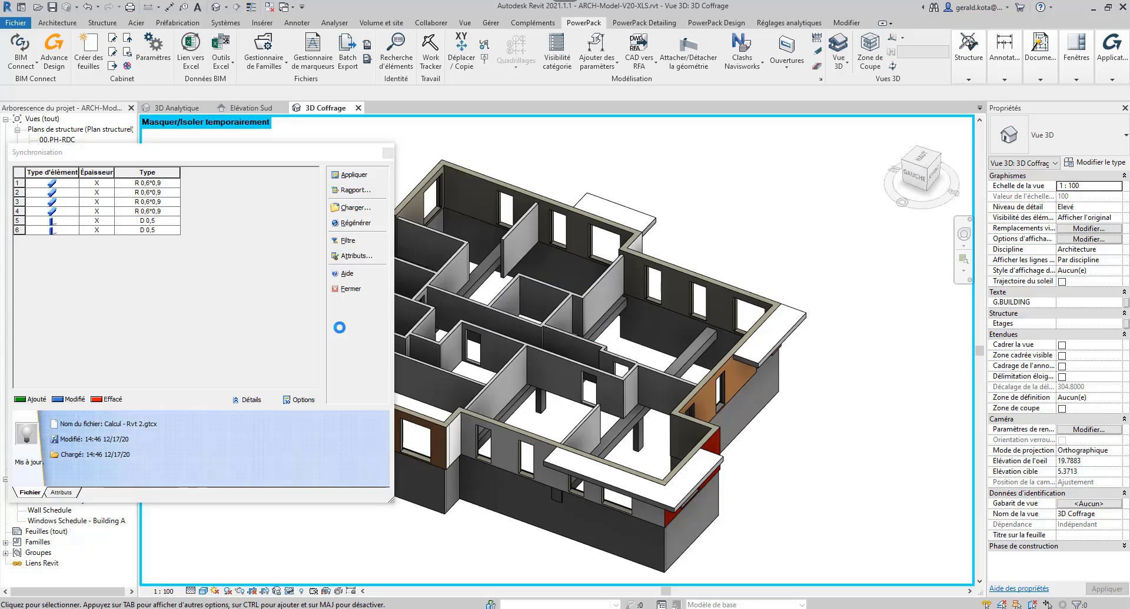